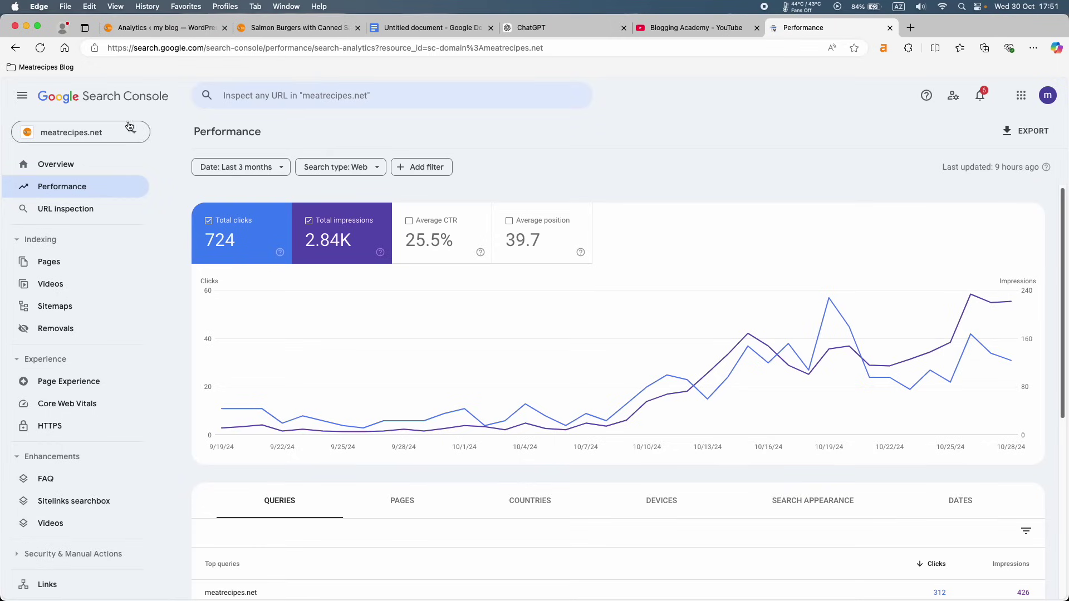
# Check the overview of the meatrecipes.net property and review the chart and top queries in its Performance report.
pyautogui.click(75, 133)
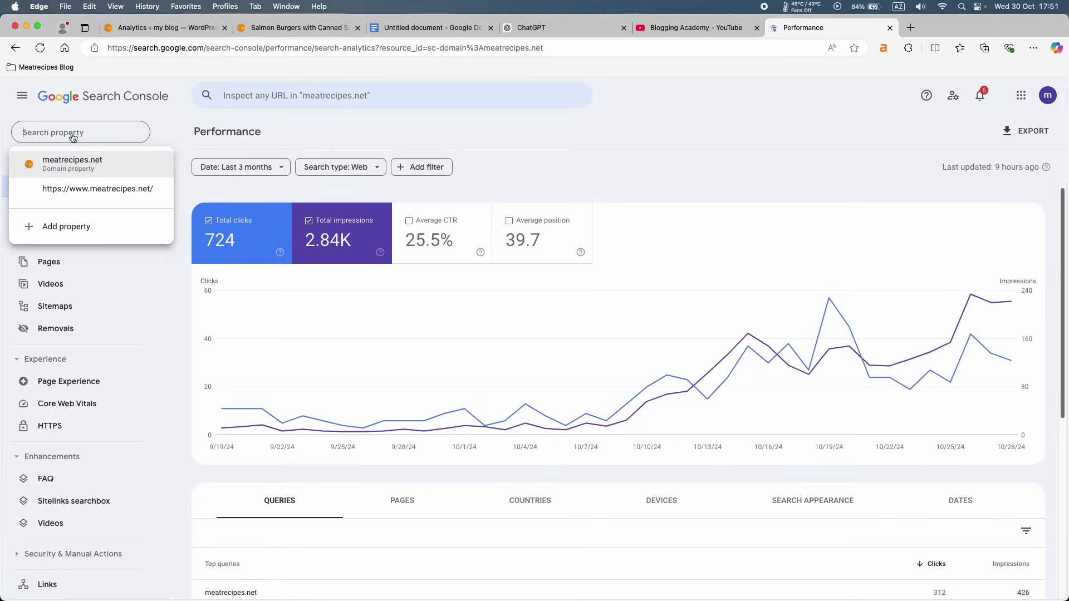
pyautogui.click(136, 103)
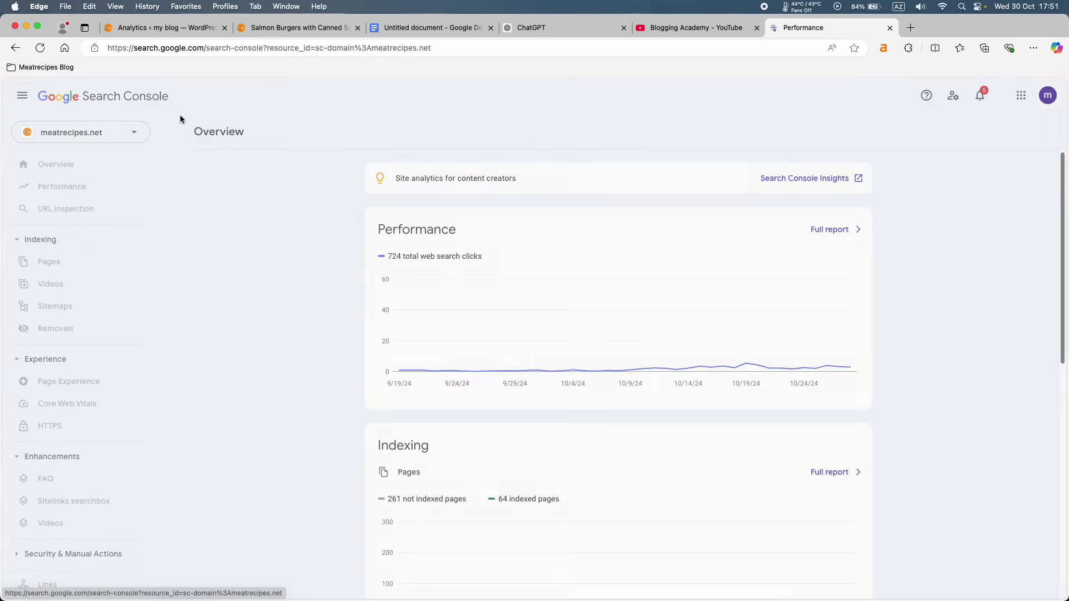
pyautogui.click(84, 188)
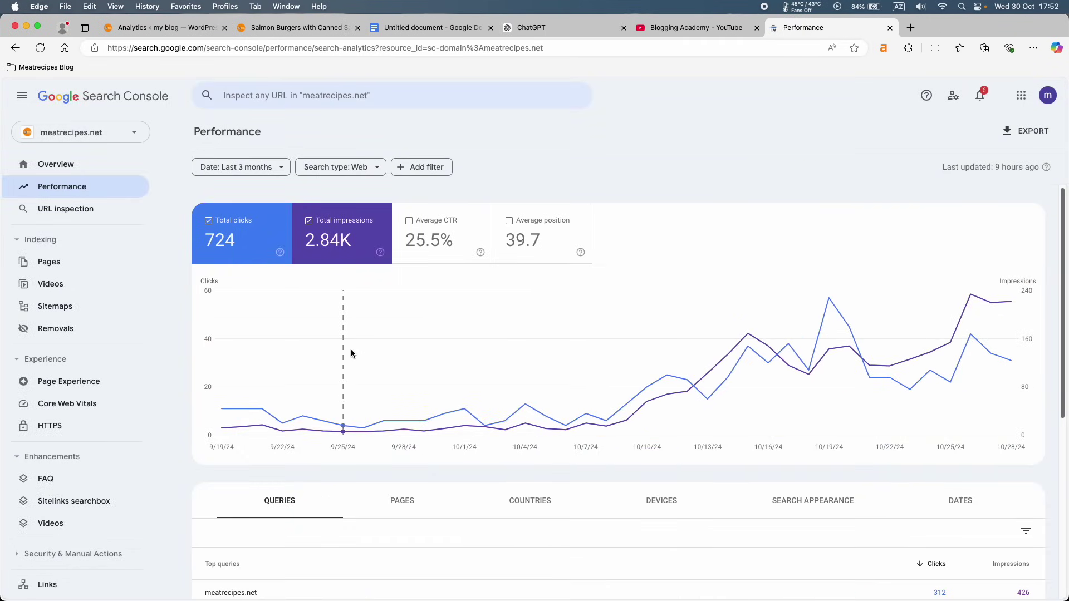
pyautogui.scroll(-5, 365, 557)
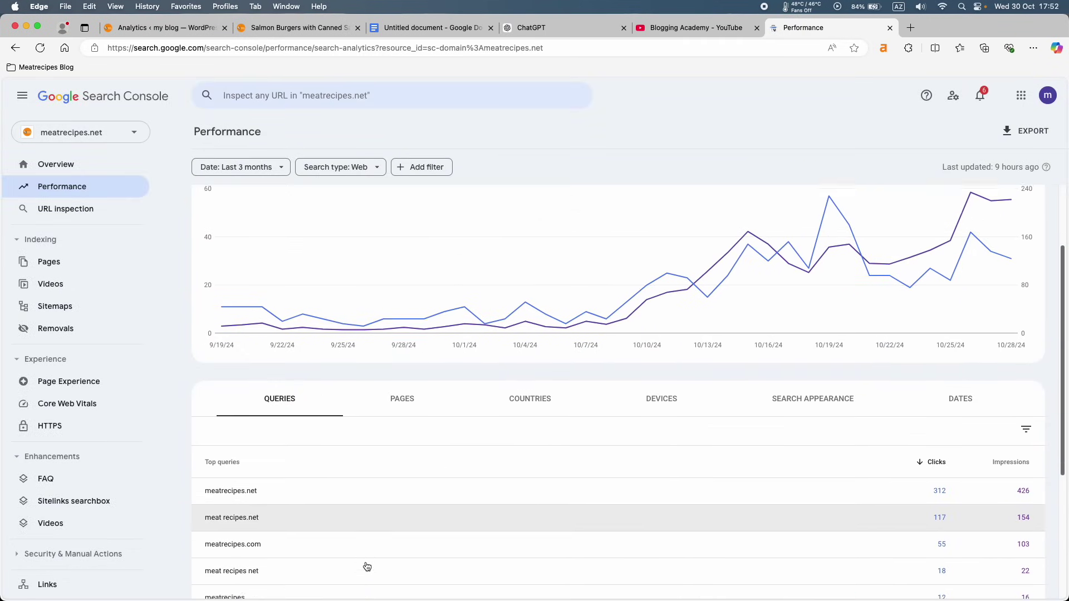
pyautogui.scroll(5, 366, 565)
# Review the performance data broken down by pages, search appearance and dates, and return to the queries breakdown.
pyautogui.click(402, 503)
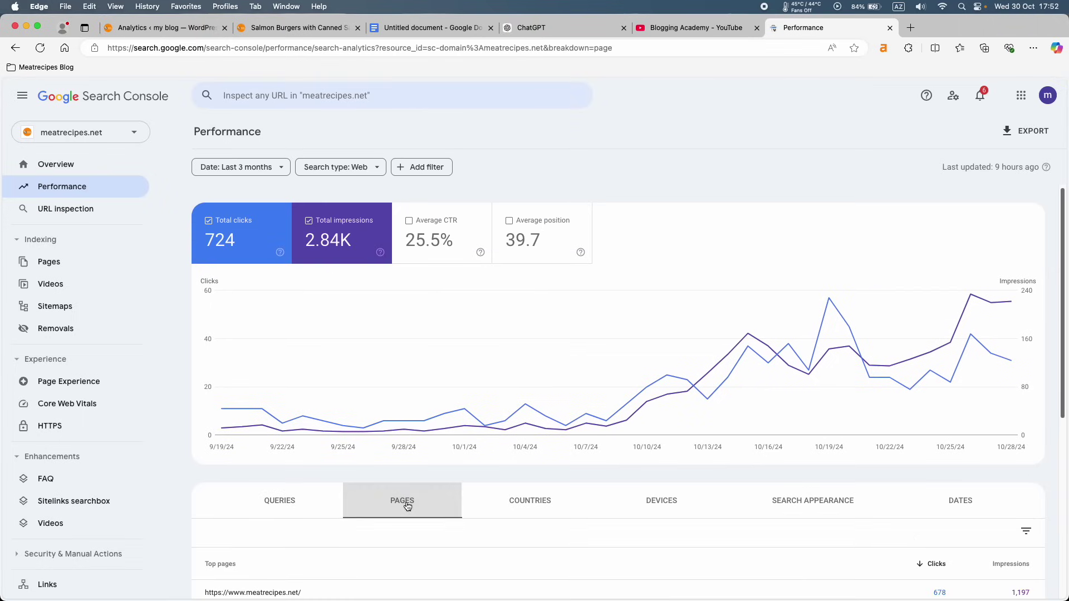
pyautogui.click(796, 503)
pyautogui.scroll(-2, 796, 503)
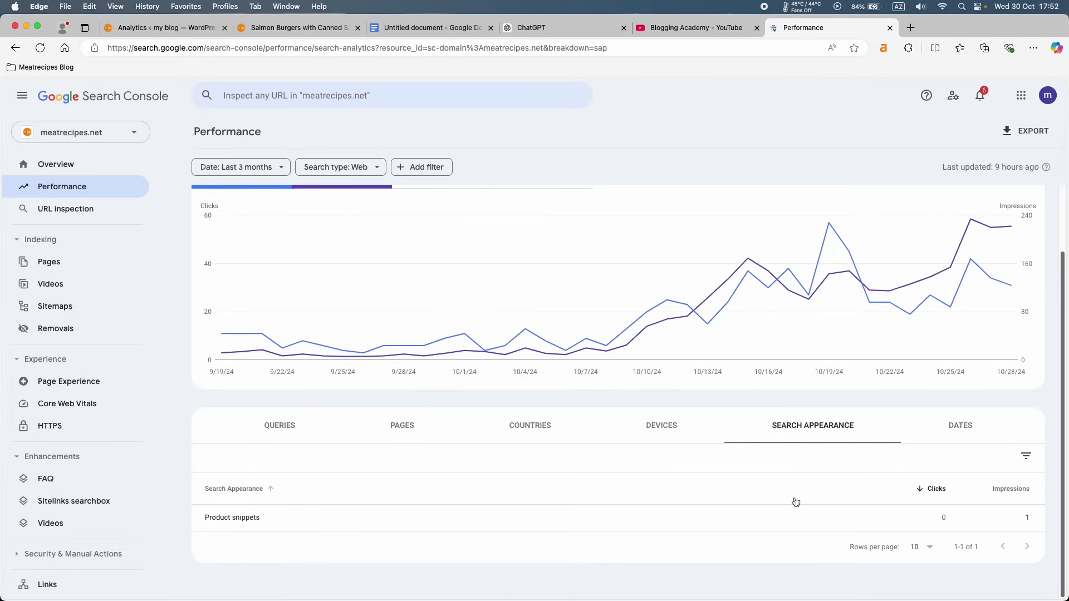
pyautogui.click(959, 426)
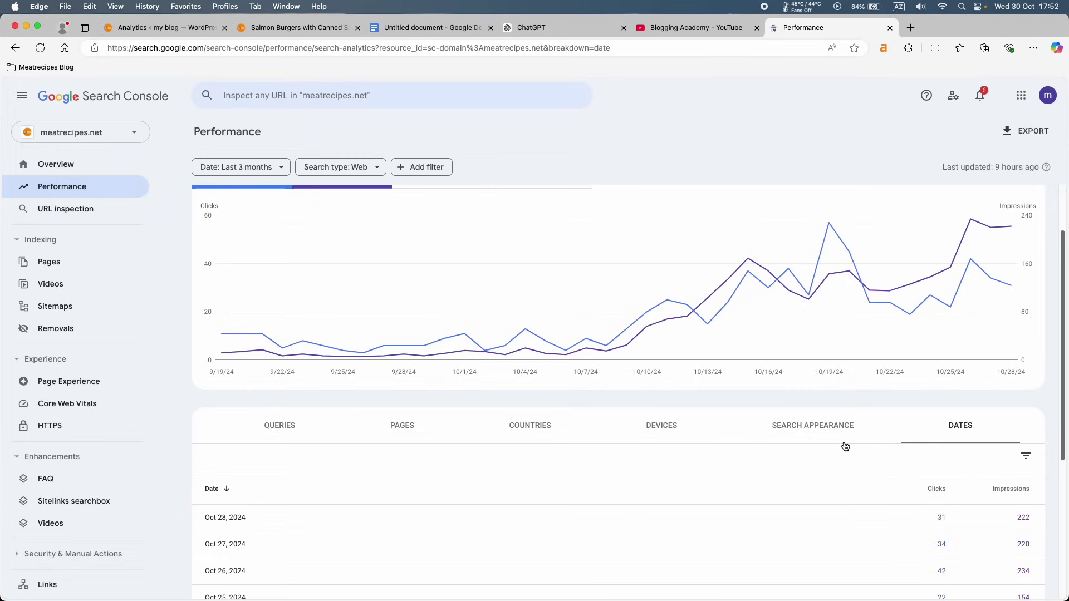
pyautogui.click(280, 439)
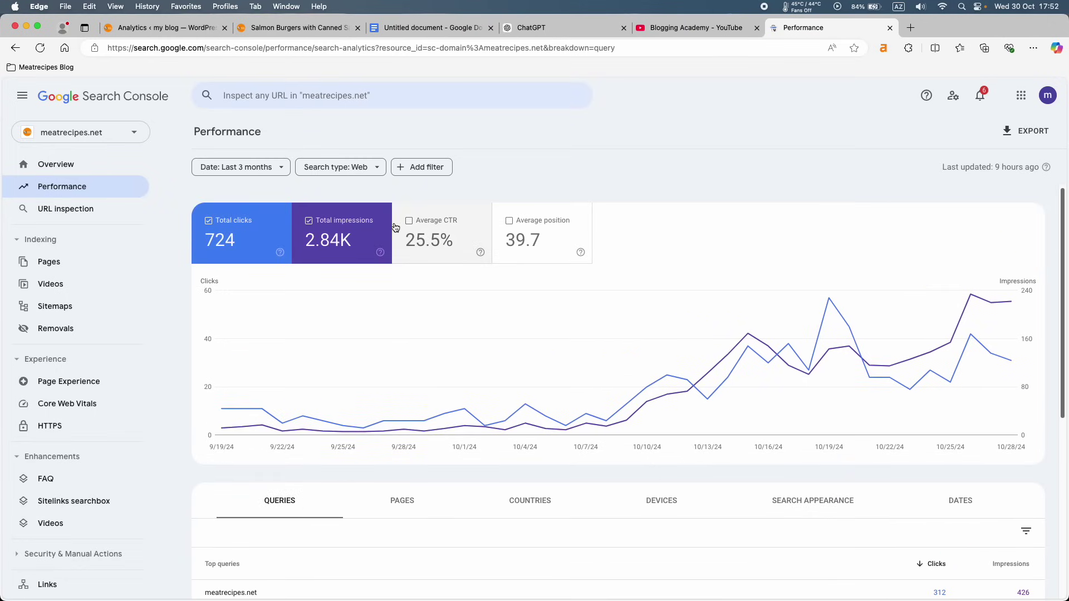
# Consult the Rank Math optimization checklist slide and open the Page indexing report in Google Search Console.
pyautogui.hotkey('ctrl', 'Right')
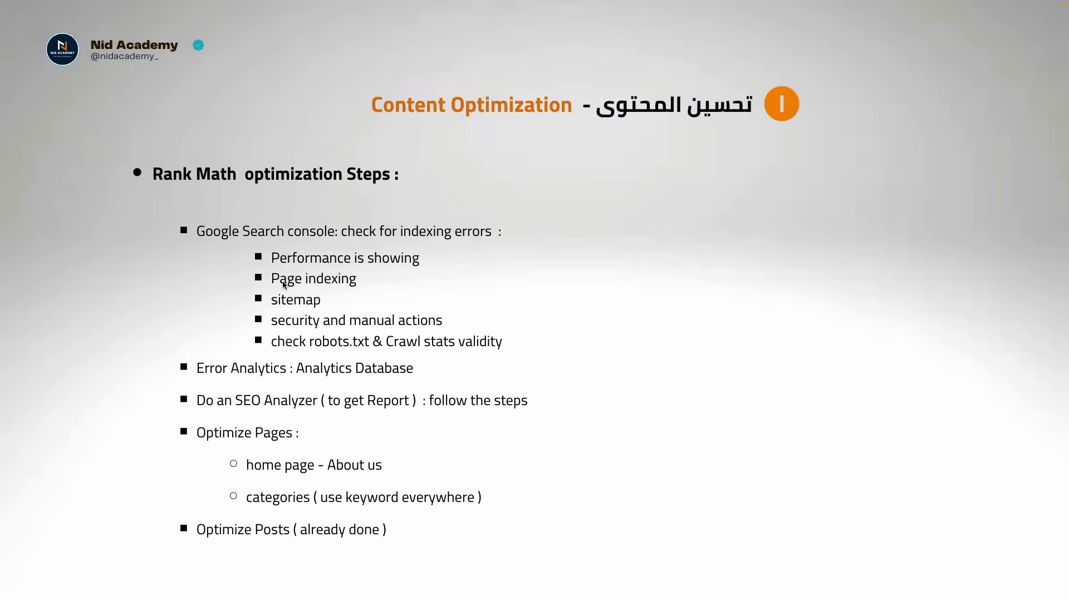
pyautogui.hotkey('ctrl', 'Left')
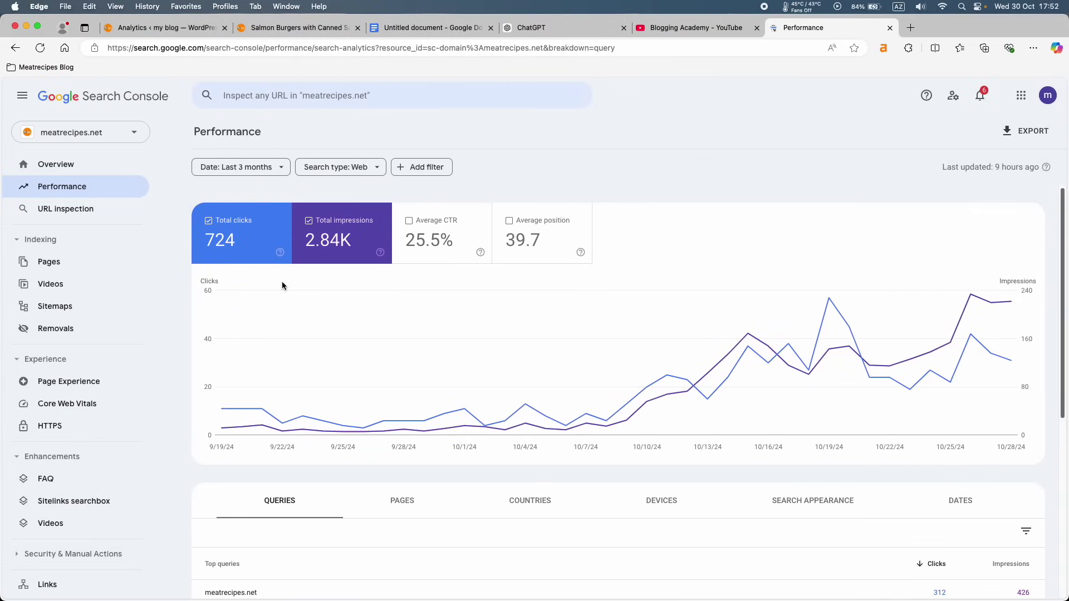
pyautogui.click(40, 247)
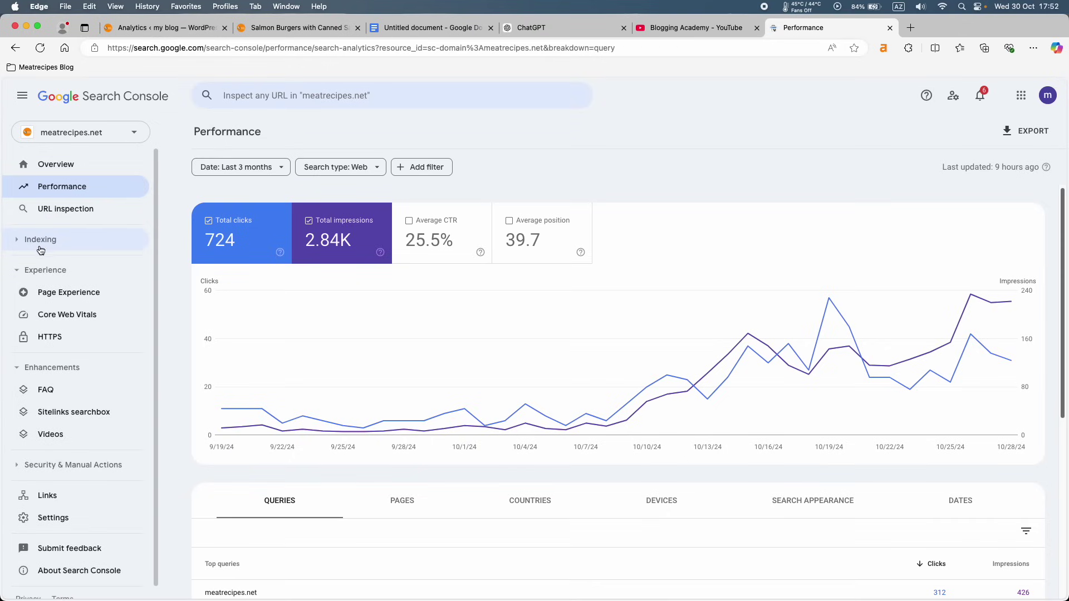
pyautogui.click(39, 247)
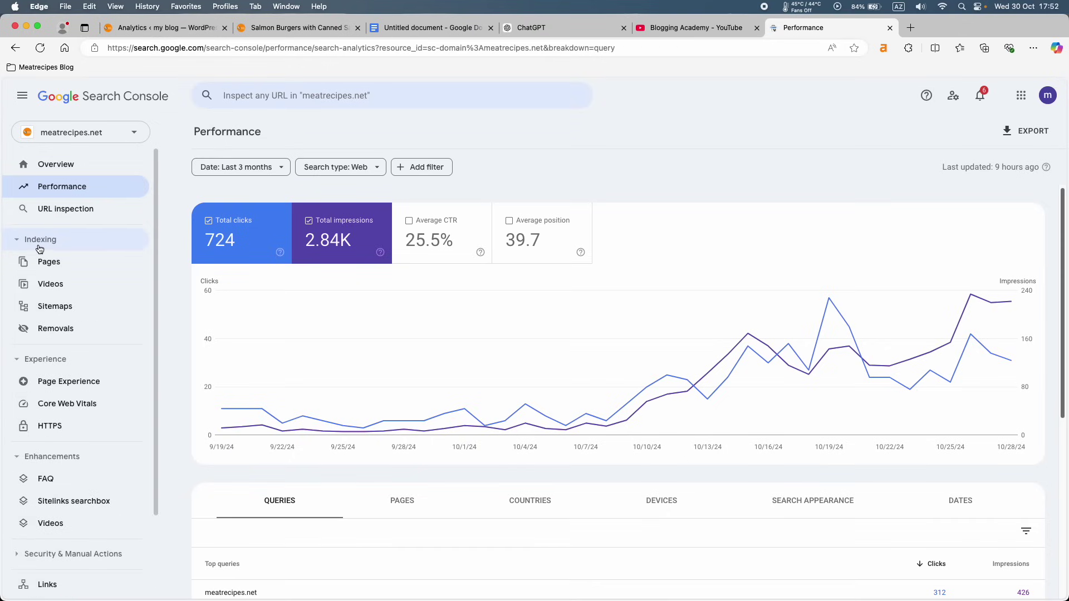
pyautogui.click(64, 261)
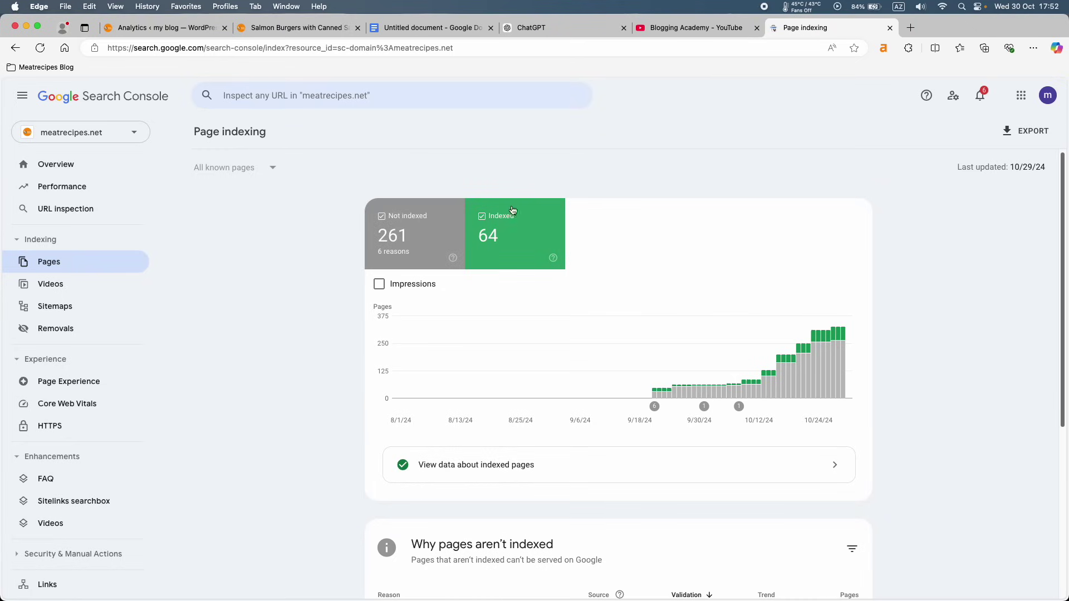
# Hide the not-indexed series in the page indexing chart and review the reasons why pages aren't indexed.
pyautogui.click(396, 217)
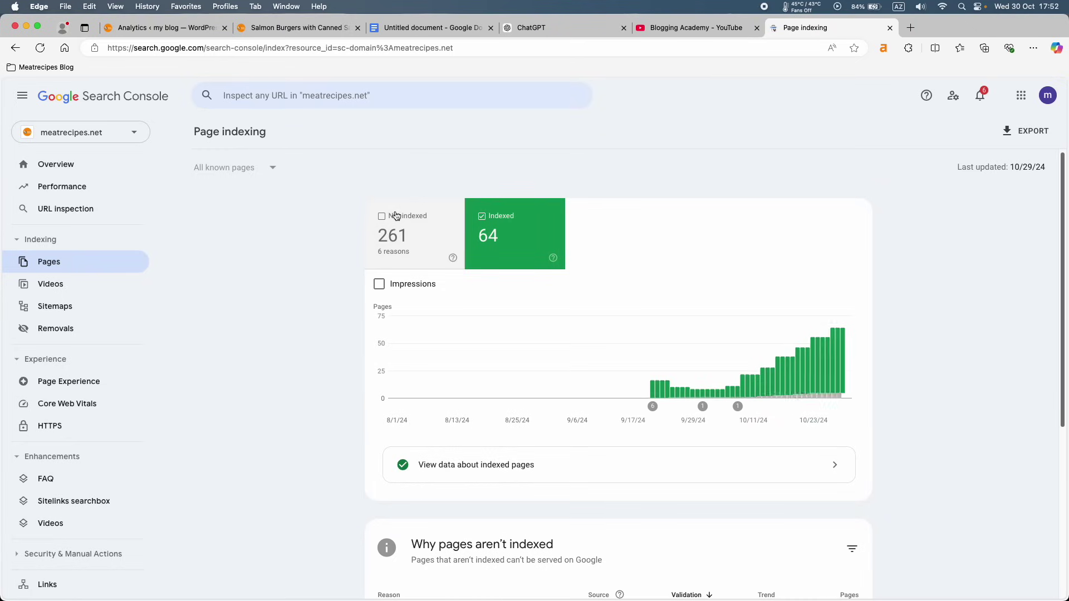
pyautogui.scroll(-5, 513, 232)
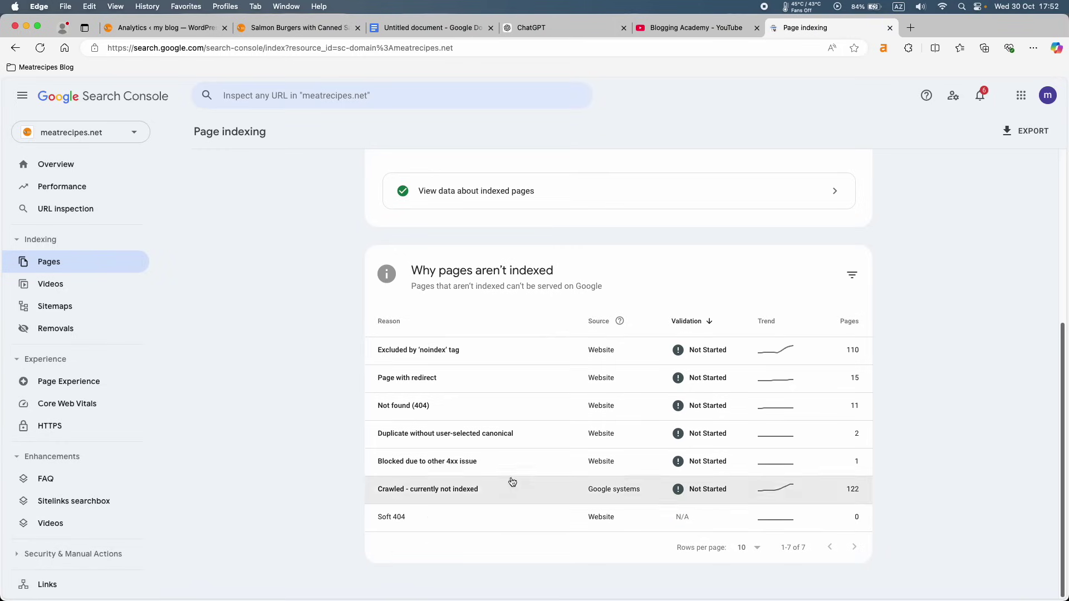
pyautogui.scroll(3, 600, 337)
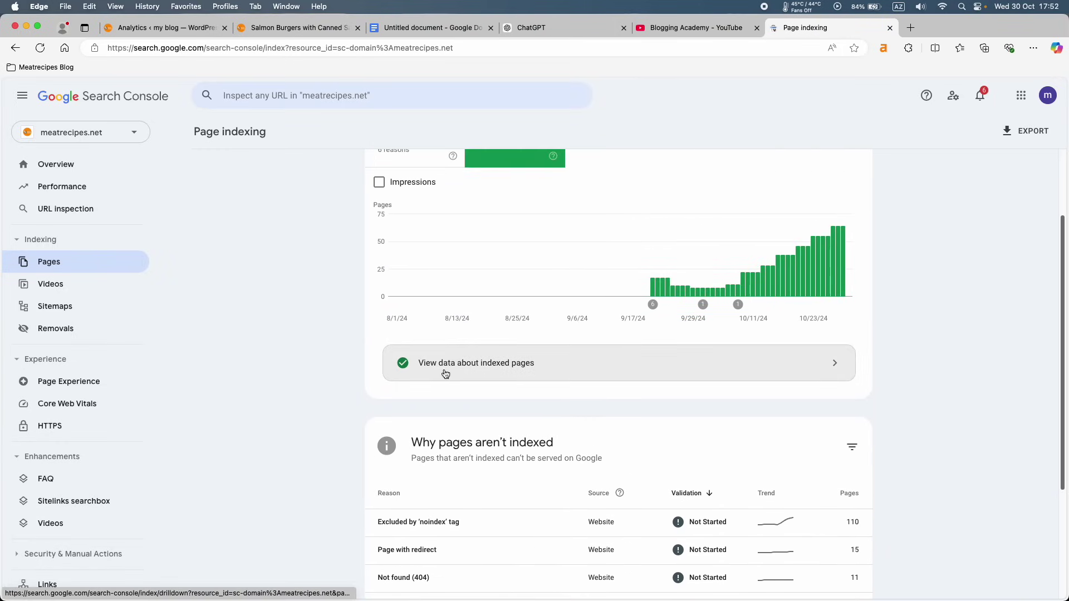
# Open the data about indexed pages and examine the affected page count and the example URLs.
pyautogui.click(445, 373)
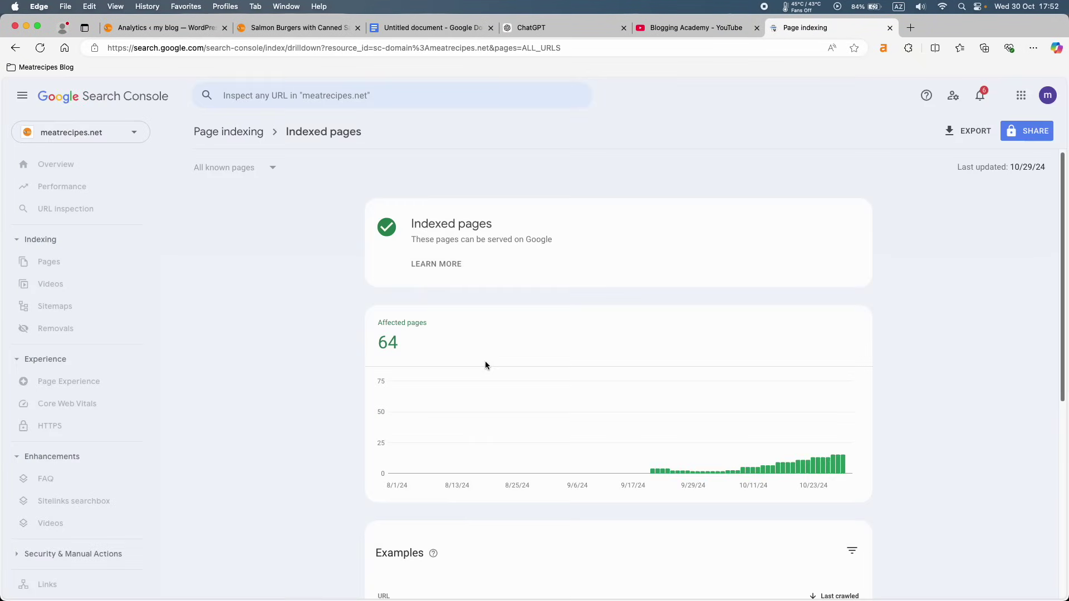
pyautogui.scroll(-5, 491, 365)
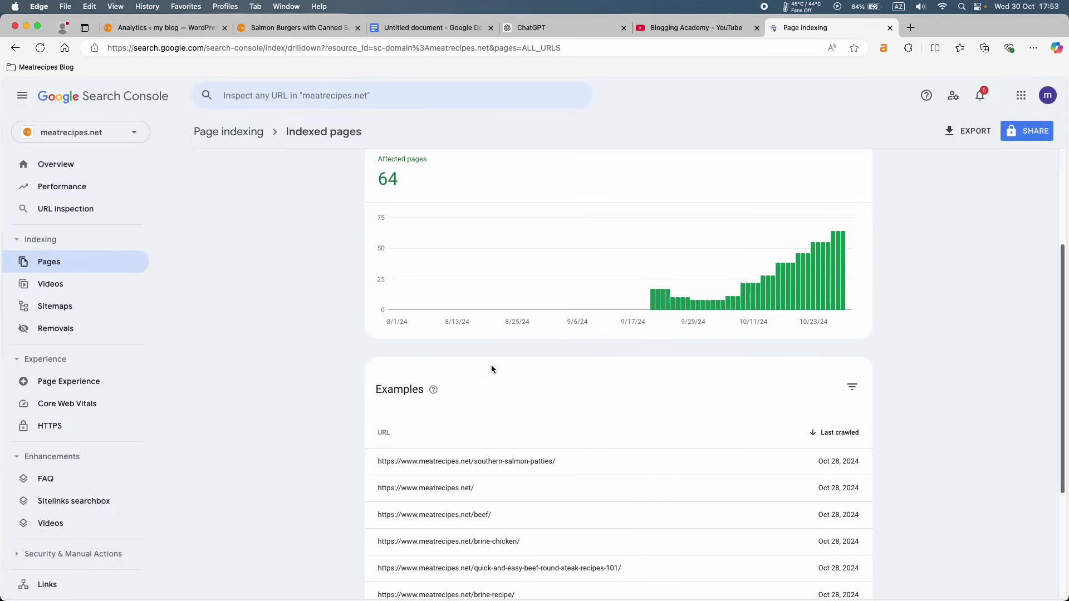
pyautogui.scroll(-1, 492, 368)
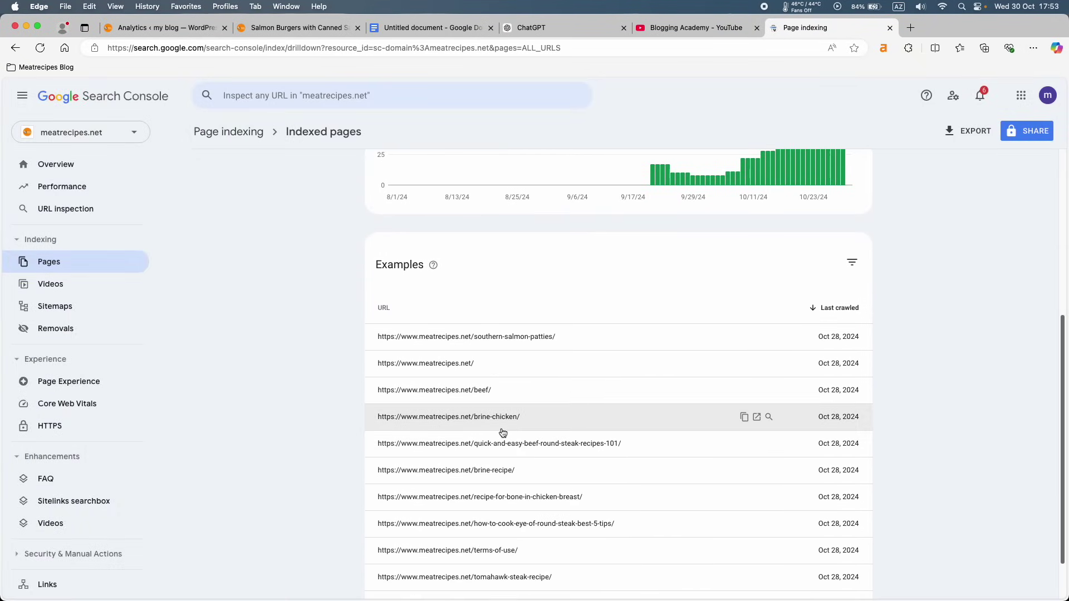
pyautogui.scroll(5, 503, 433)
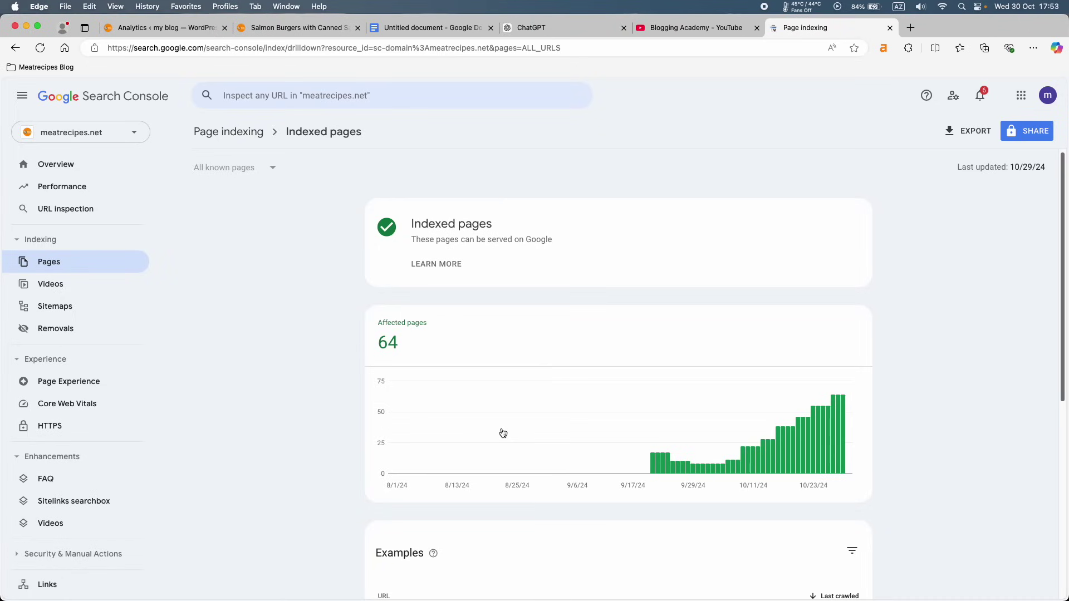
pyautogui.doubleClick(390, 342)
pyautogui.click(397, 344)
pyautogui.scroll(-4, 391, 344)
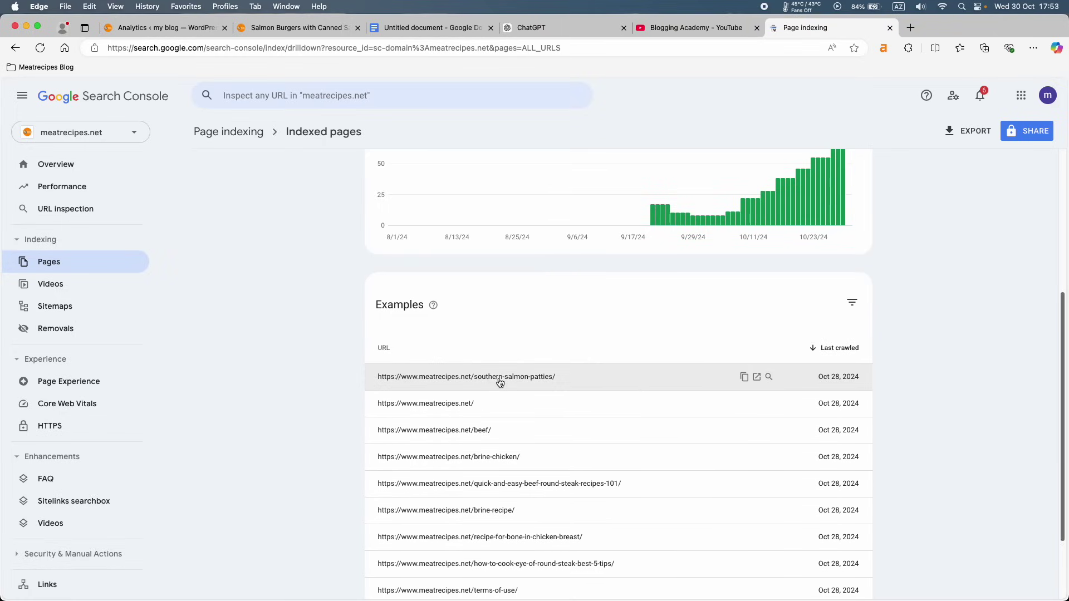
pyautogui.scroll(-1, 612, 363)
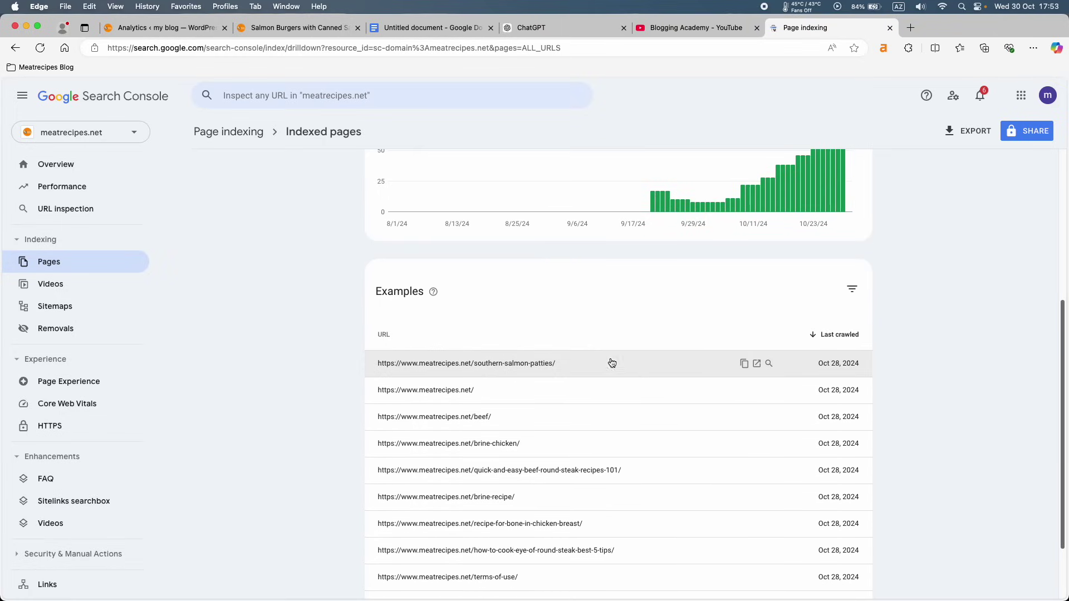
# Open the indexed southern-salmon-patties URL from the examples, skim the article, and return to the indexed pages report.
pyautogui.click(757, 364)
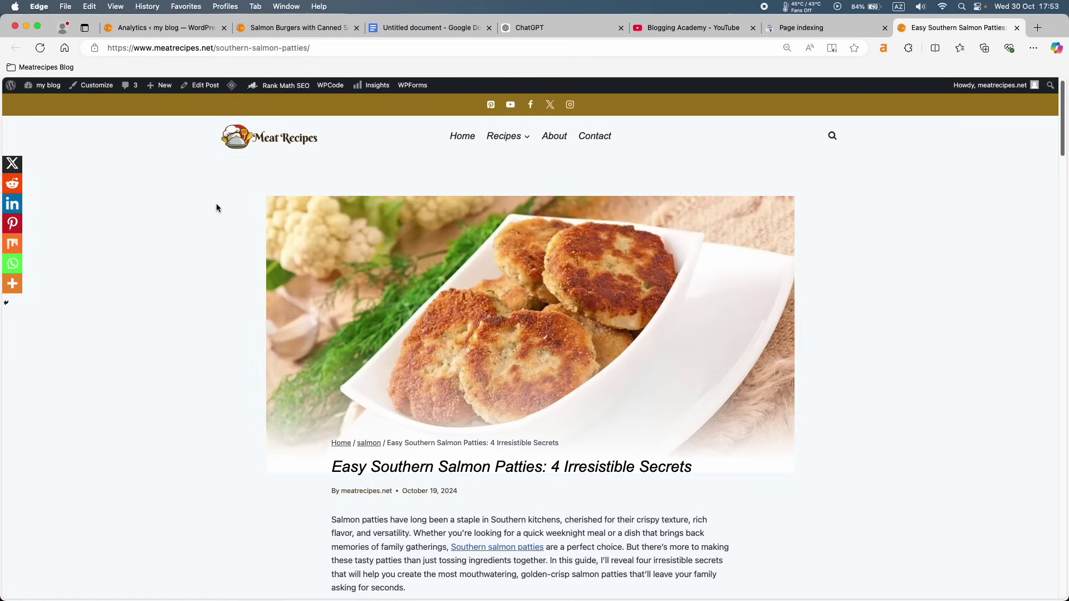
pyautogui.scroll(-20, 323, 306)
pyautogui.scroll(15, 317, 288)
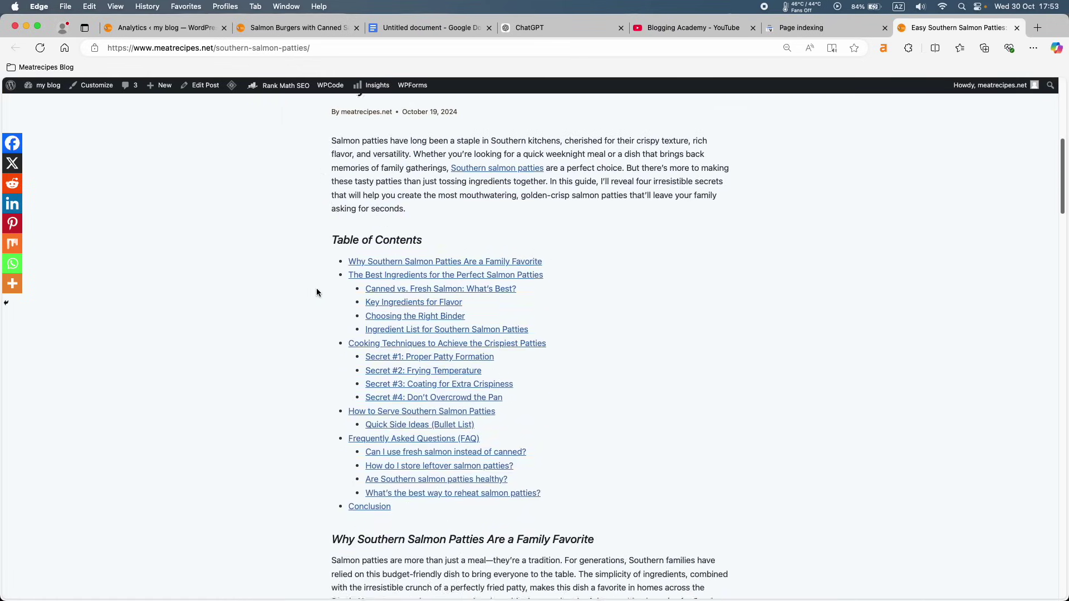
pyautogui.scroll(10, 316, 292)
pyautogui.click(781, 35)
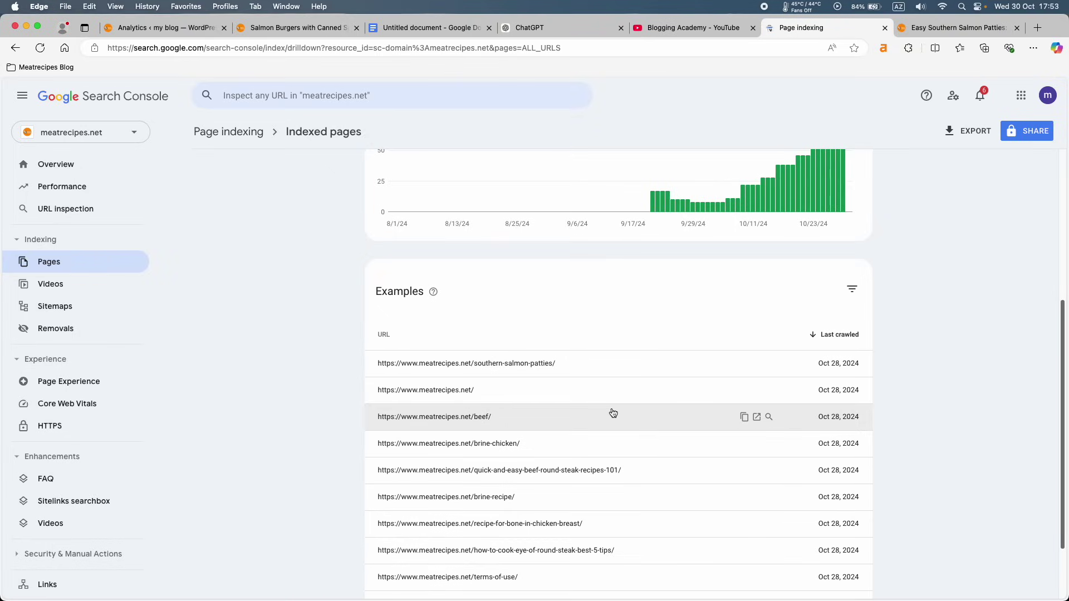
# Open the indexed beef category page and the meatrecipes.net home page from the examples, and return to the indexed pages report.
pyautogui.click(756, 417)
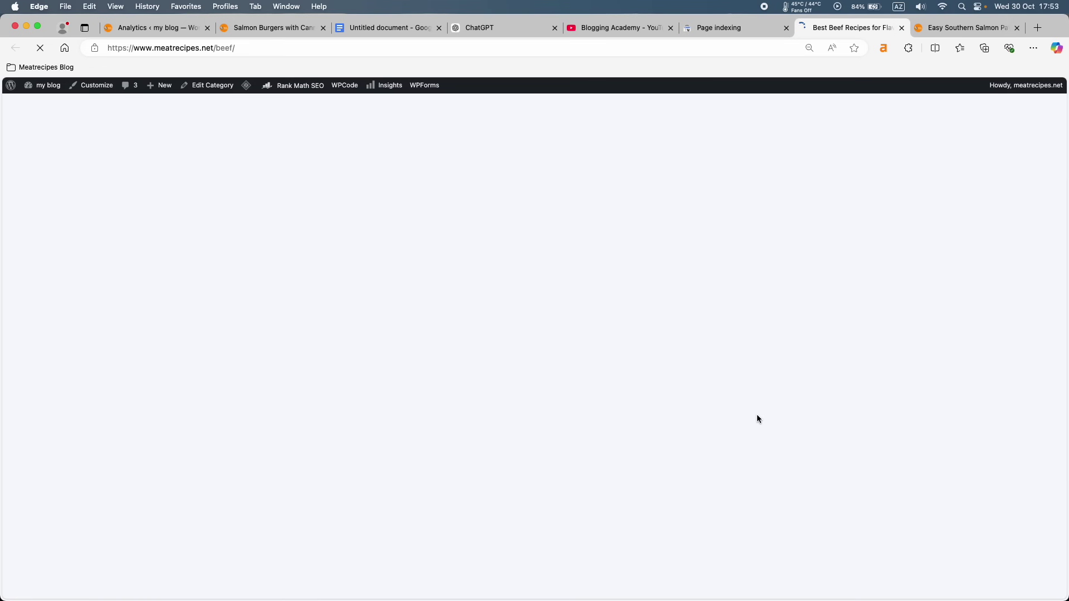
pyautogui.click(714, 27)
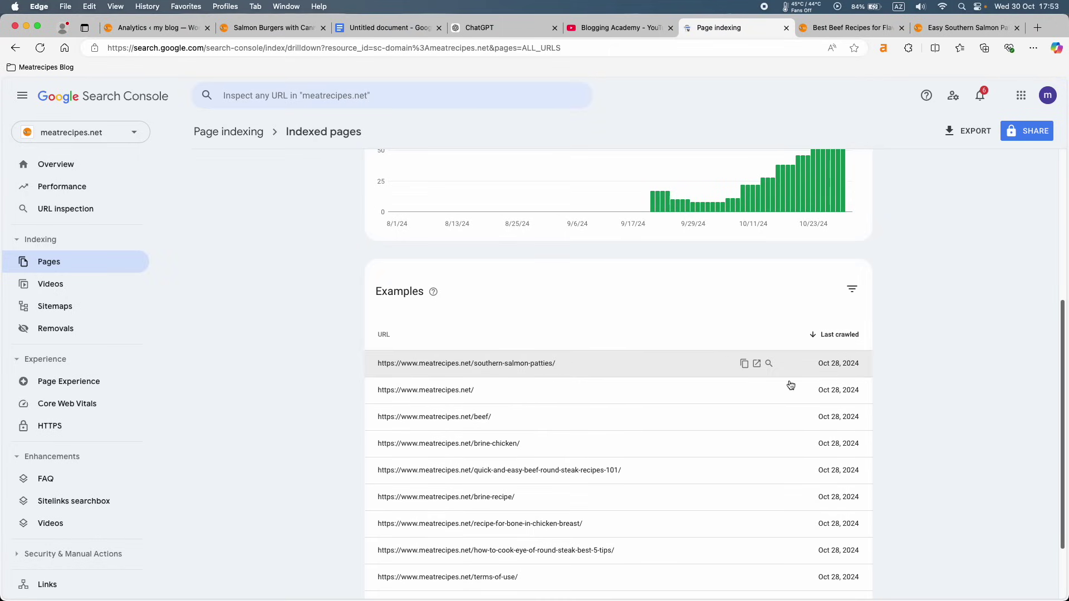
pyautogui.click(757, 389)
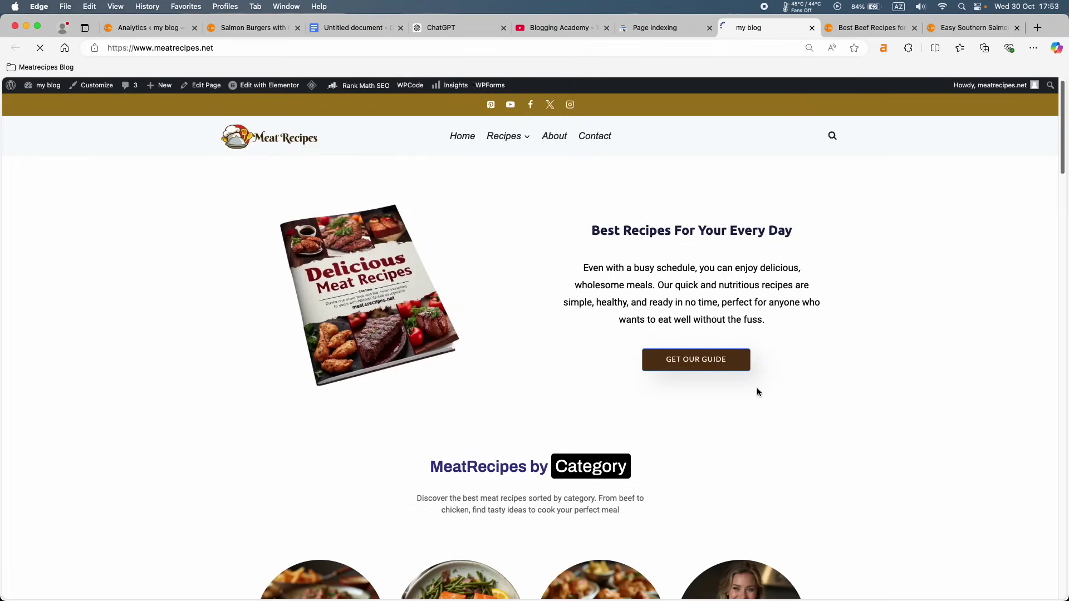
pyautogui.scroll(-5, 794, 278)
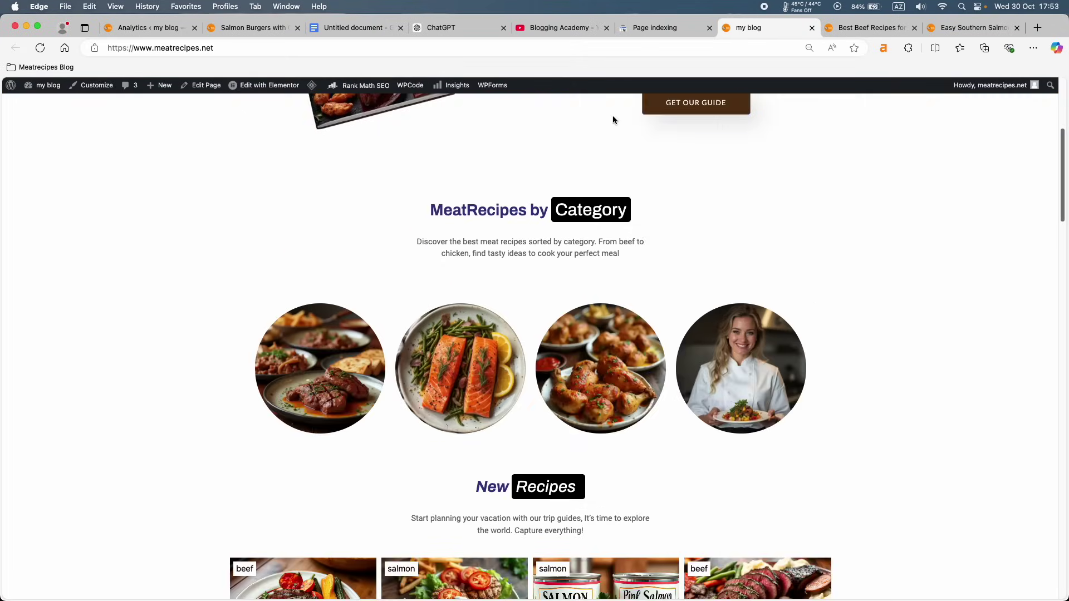
pyautogui.click(646, 27)
pyautogui.scroll(5, 376, 368)
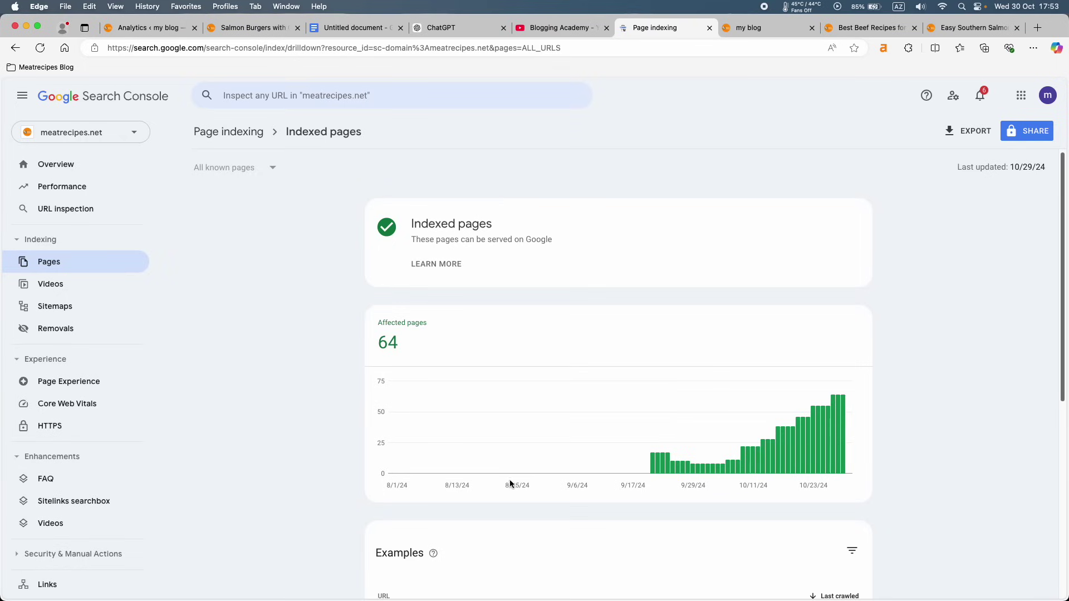
# Compare the indexed page count with the site's lists of all posts and all pages in the WordPress admin.
pyautogui.click(162, 31)
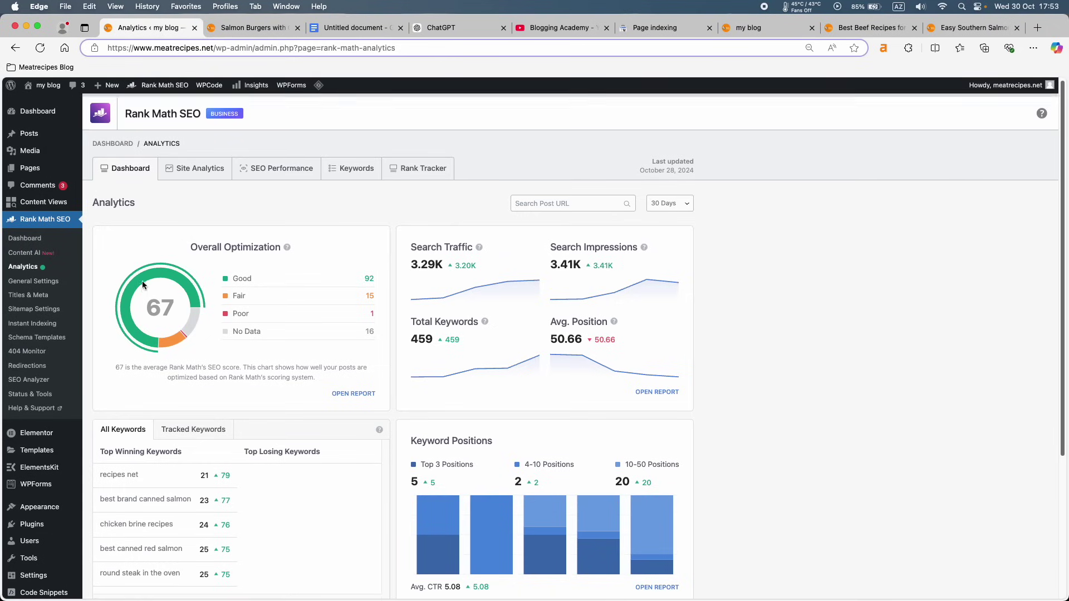
pyautogui.click(34, 133)
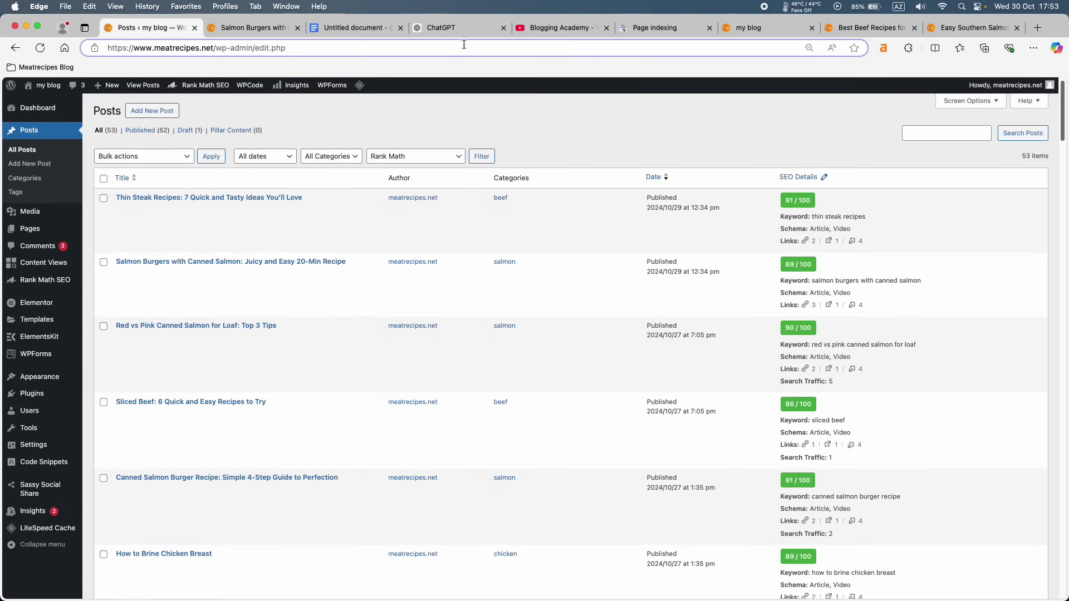
pyautogui.click(643, 28)
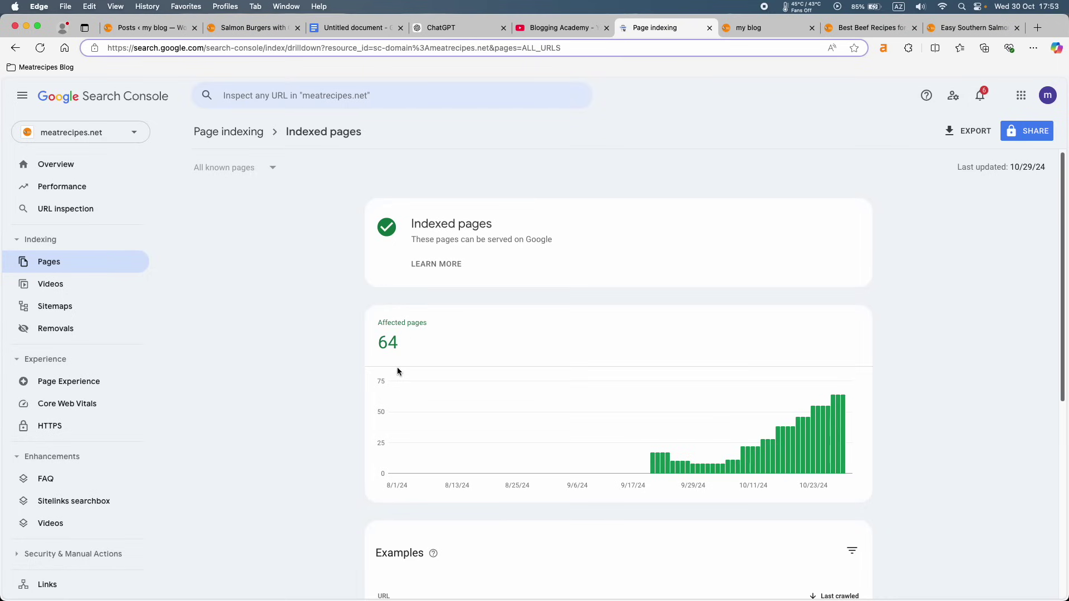
pyautogui.click(160, 29)
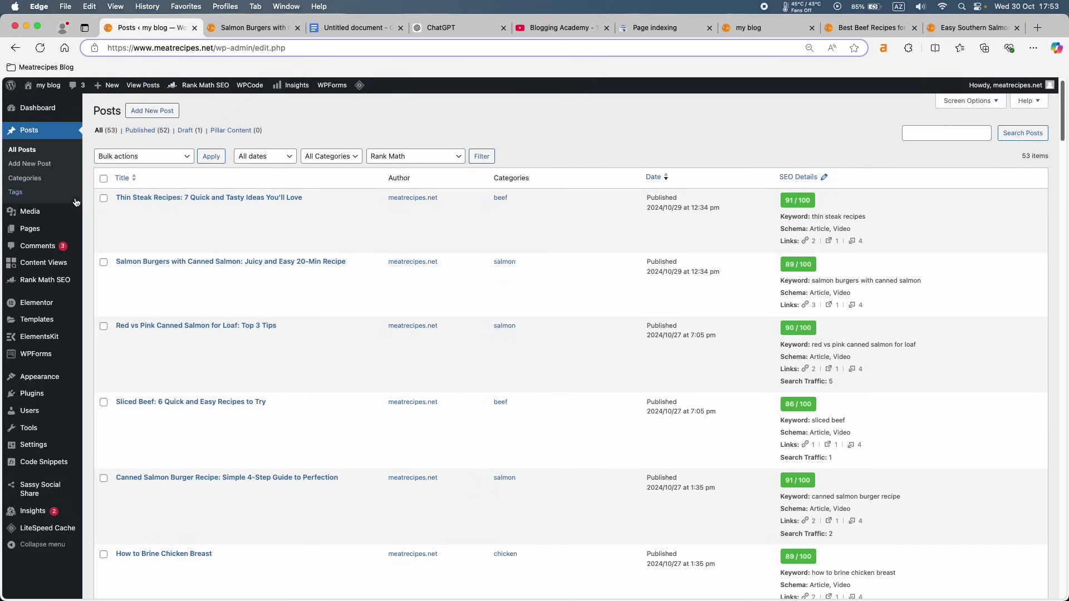
pyautogui.click(37, 229)
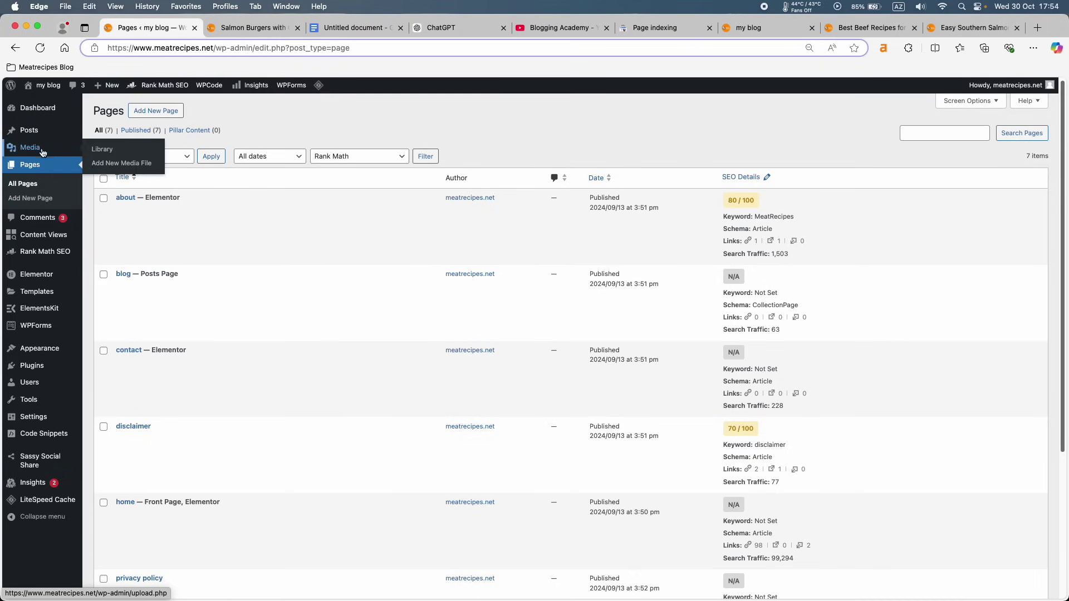
# Review the post categories in the WordPress admin and return to the indexed pages report in Google Search Console.
pyautogui.moveTo(48, 130)
pyautogui.click(116, 162)
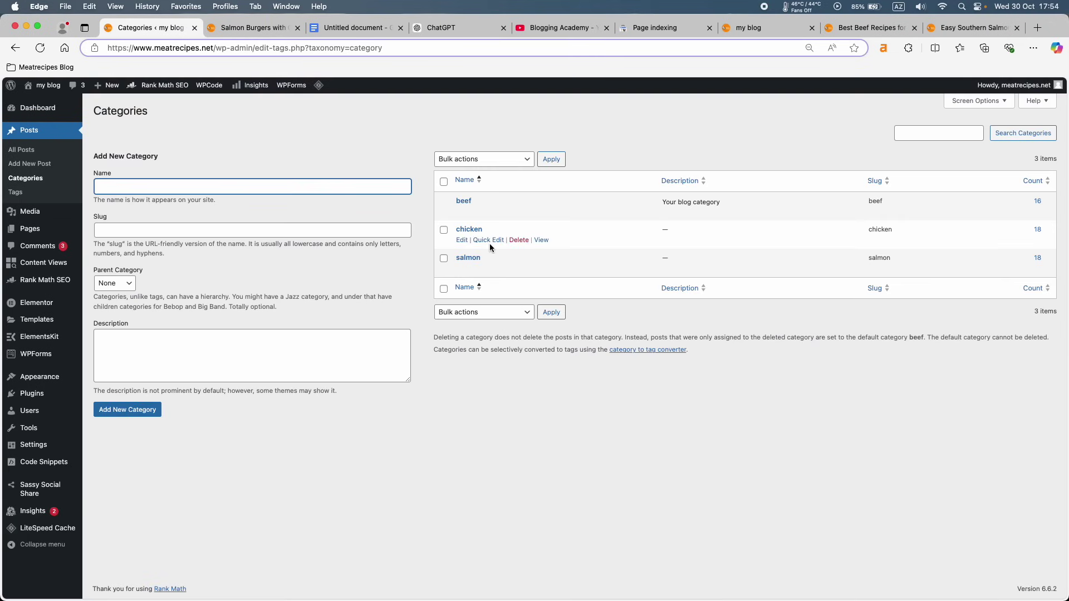
pyautogui.click(683, 31)
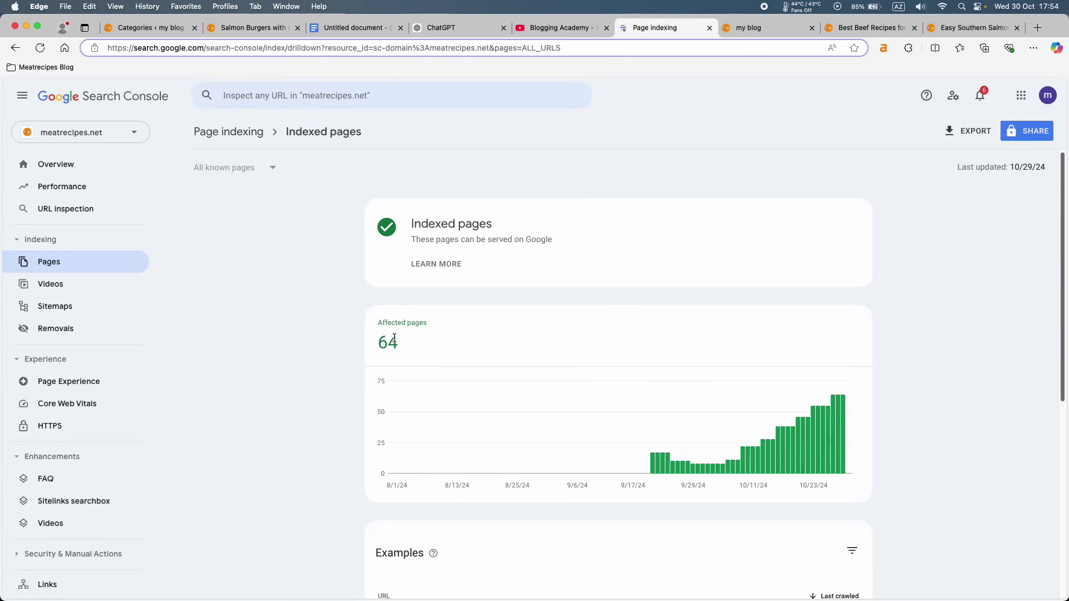
# Show 100 rows per page in the indexed pages examples and skim the longer list.
pyautogui.scroll(-6, 394, 338)
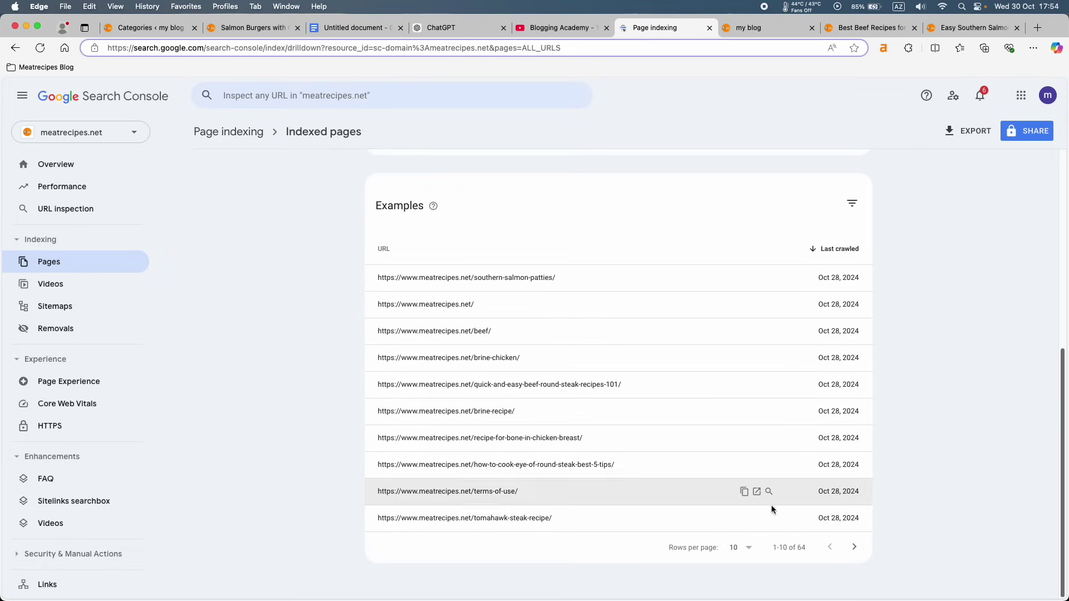
pyautogui.click(738, 549)
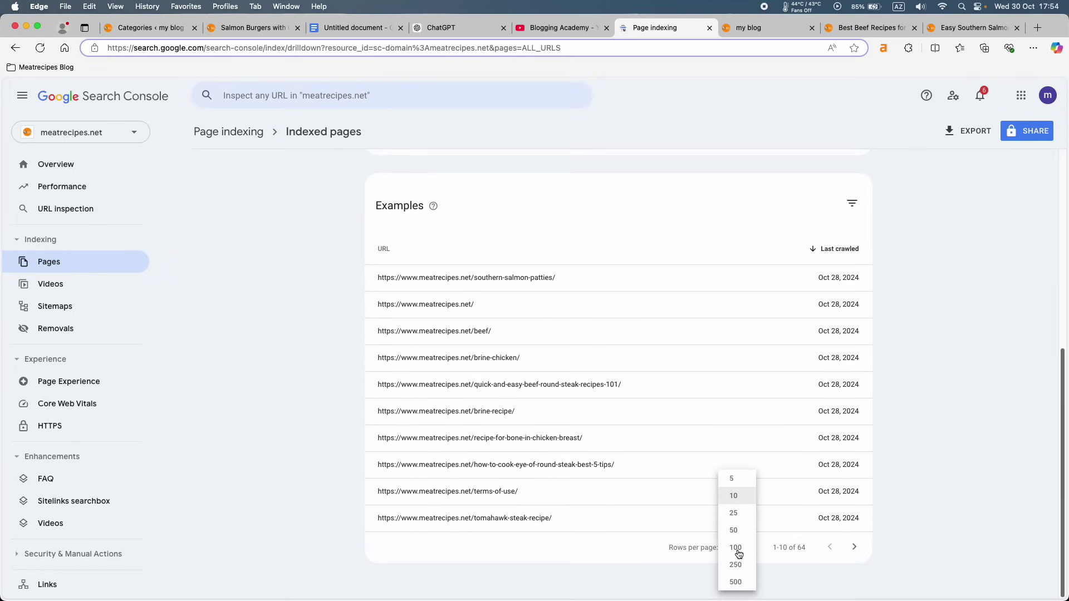
pyautogui.click(738, 547)
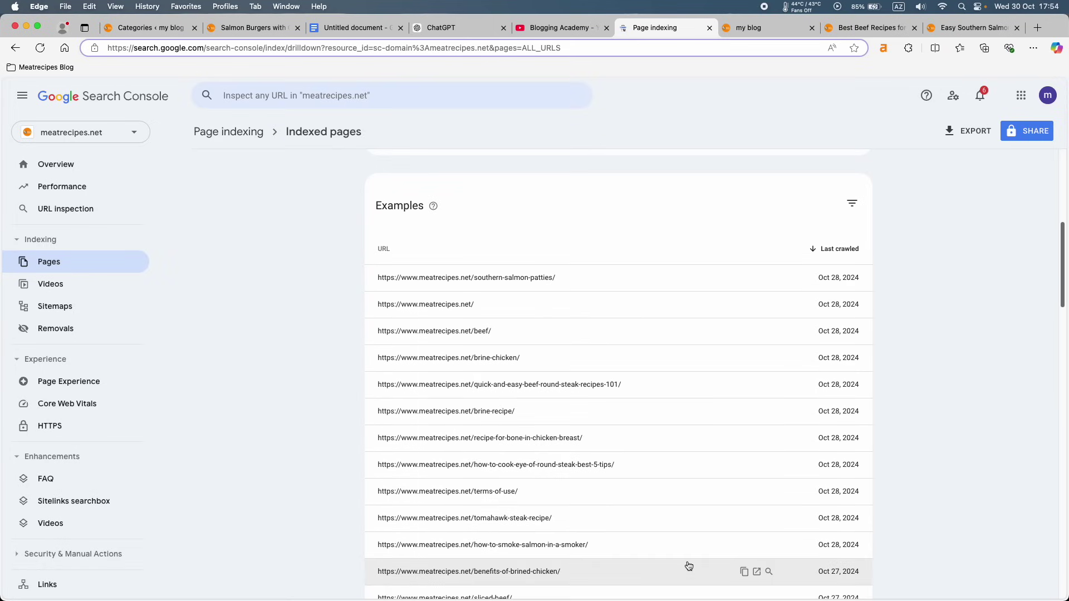
pyautogui.scroll(-5, 689, 566)
pyautogui.scroll(15, 689, 566)
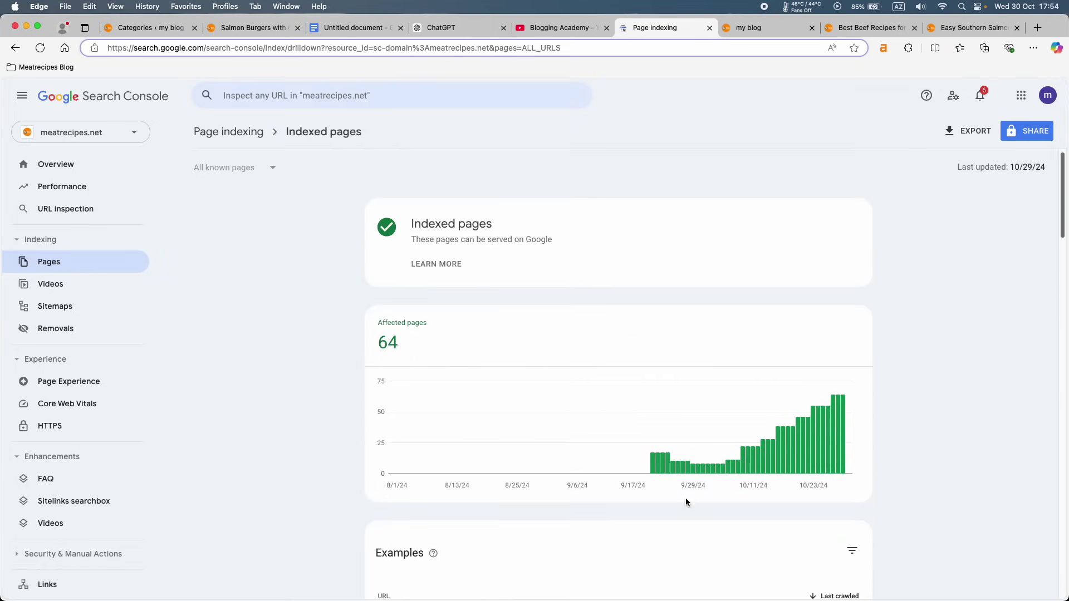
# Add a URL filter to the indexed pages examples, keeping the Contains condition.
pyautogui.scroll(-3, 686, 498)
pyautogui.scroll(-5, 686, 451)
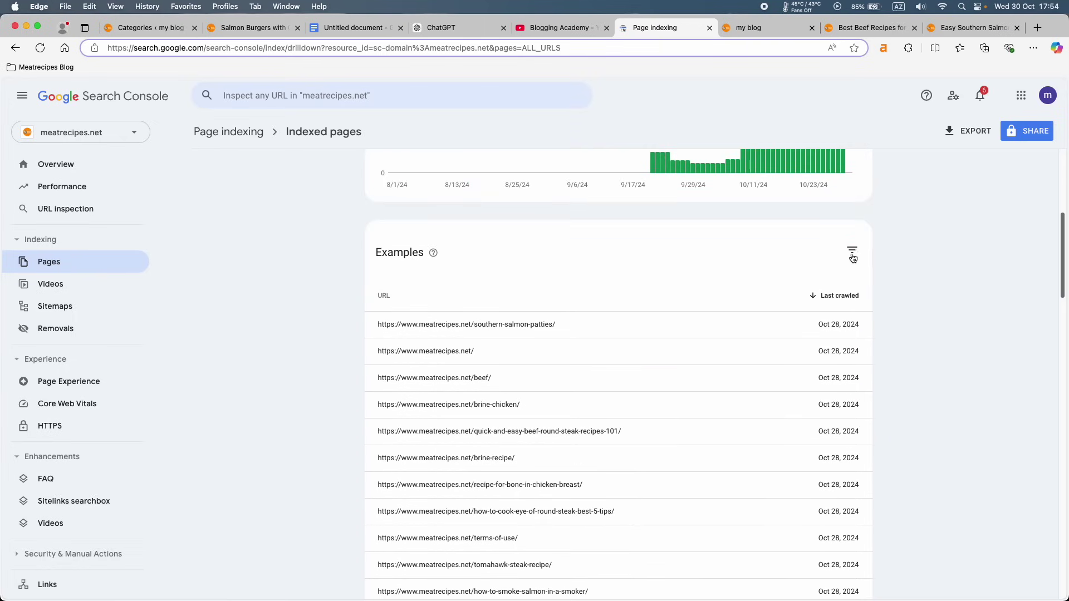
pyautogui.click(852, 253)
pyautogui.click(802, 286)
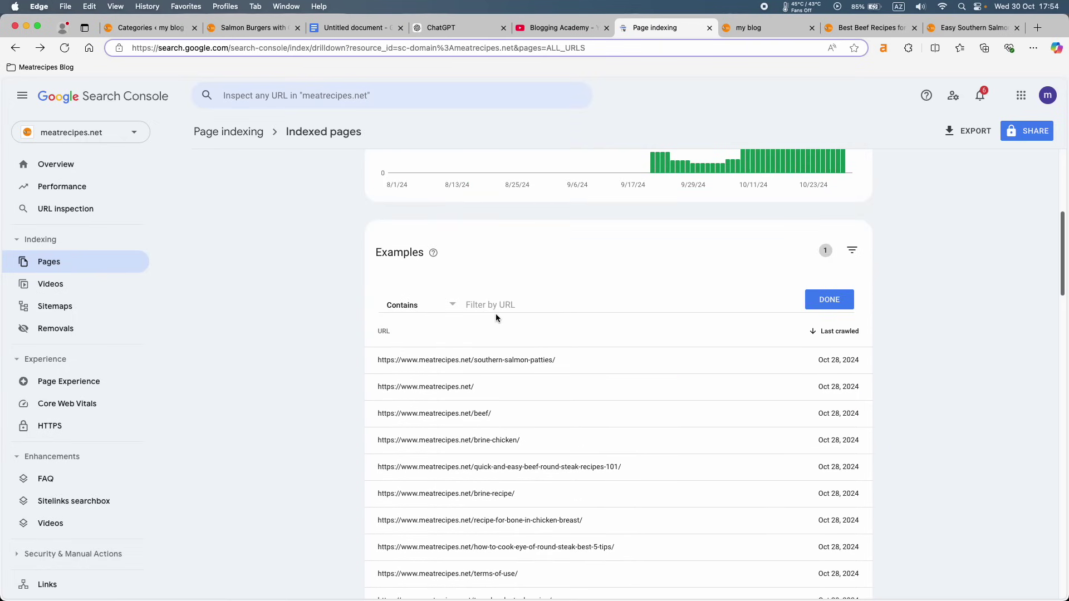
pyautogui.click(503, 304)
pyautogui.click(452, 305)
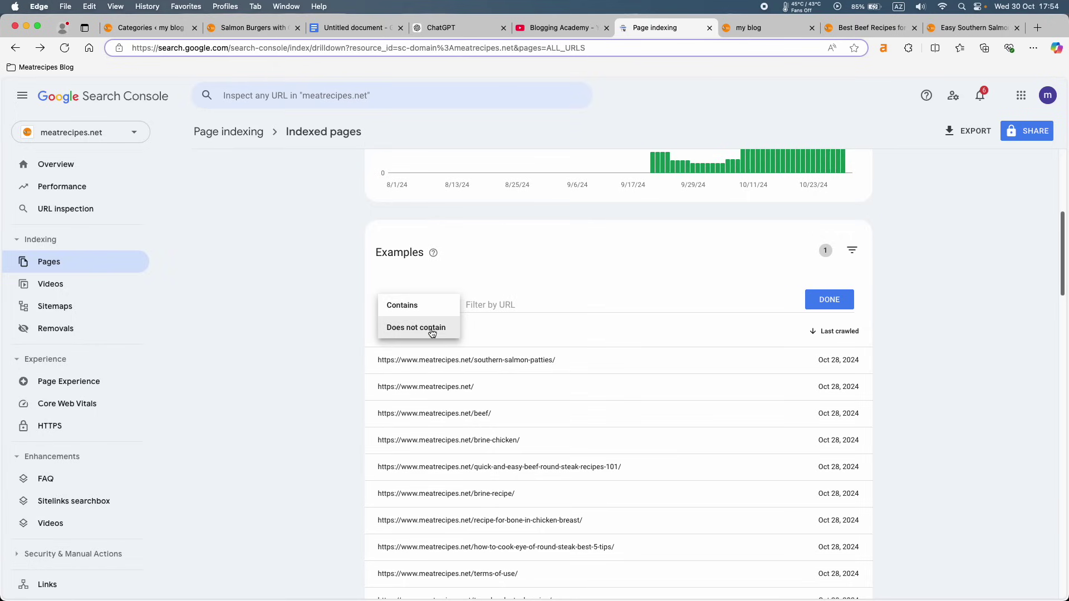
pyautogui.click(434, 315)
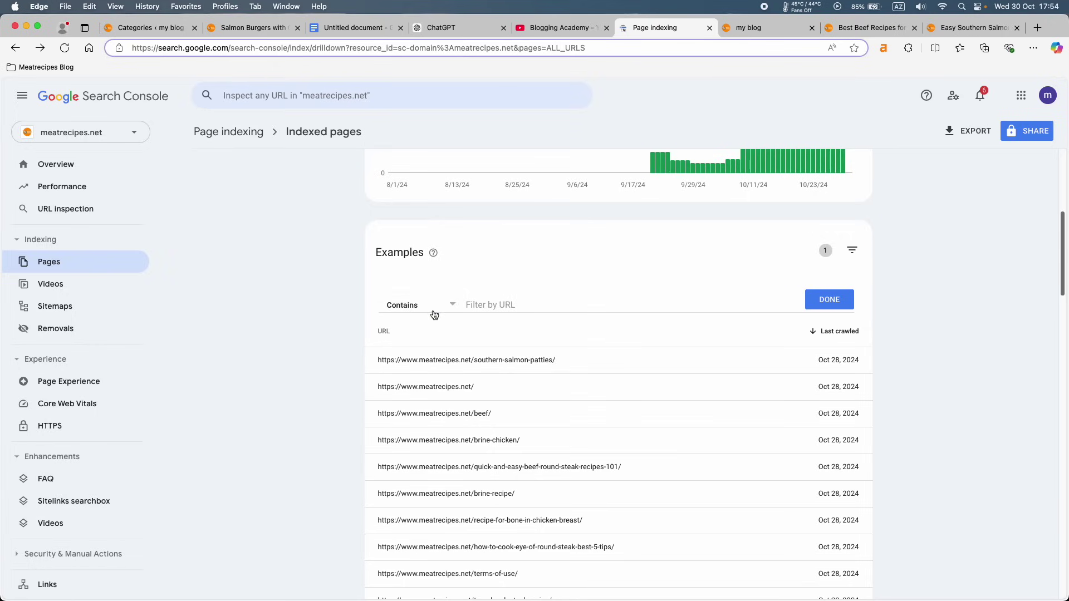
pyautogui.click(427, 306)
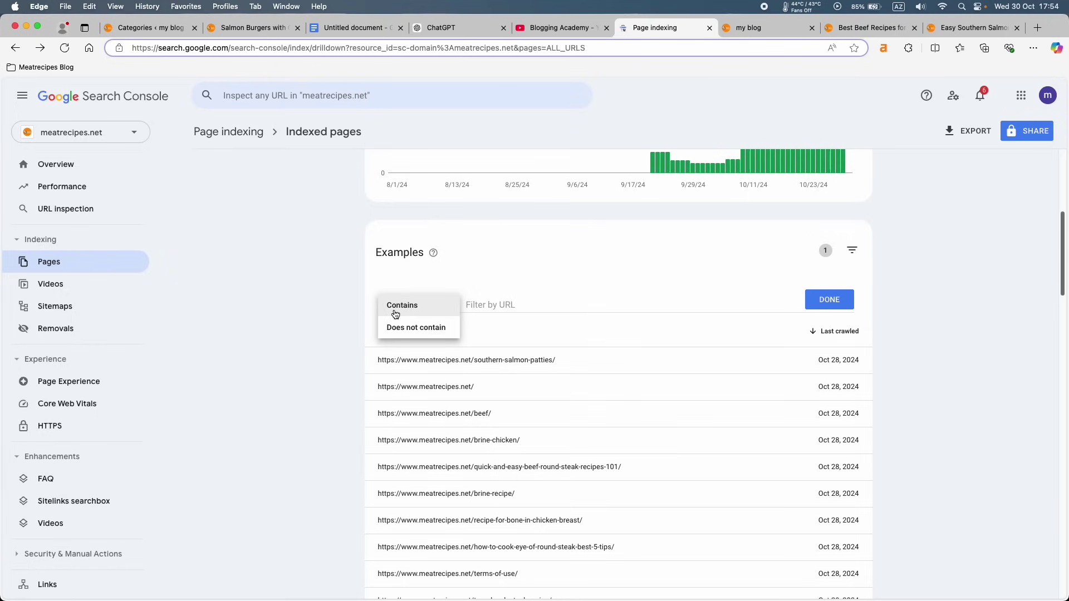
pyautogui.click(480, 301)
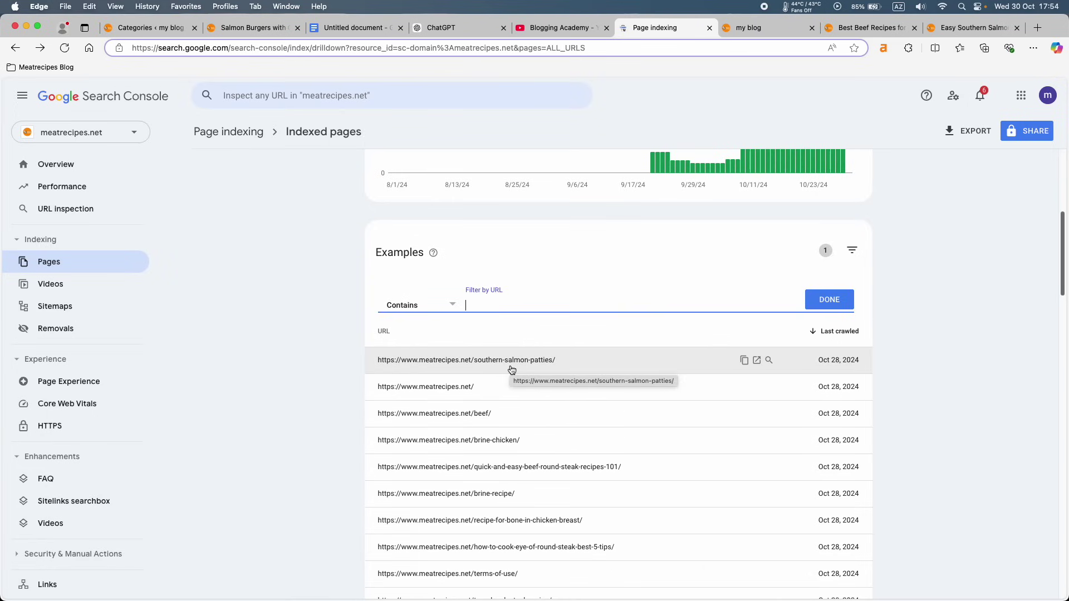
# Filter the example URLs by "beef", apply the filter and examine the matching indexed pages.
pyautogui.scroll(-3, 506, 425)
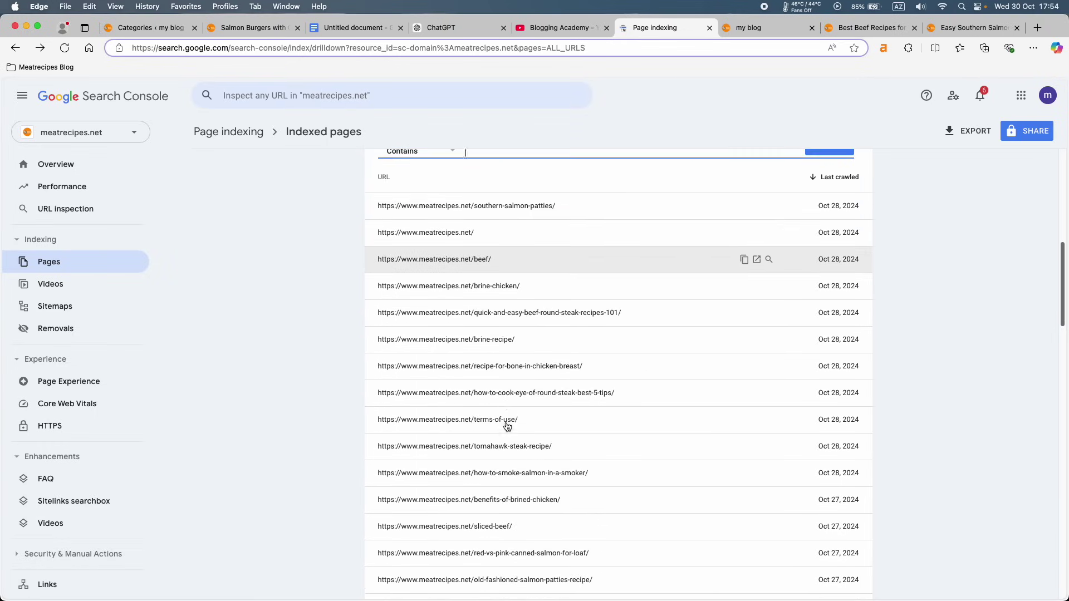
pyautogui.scroll(8, 506, 424)
pyautogui.scroll(-4, 501, 525)
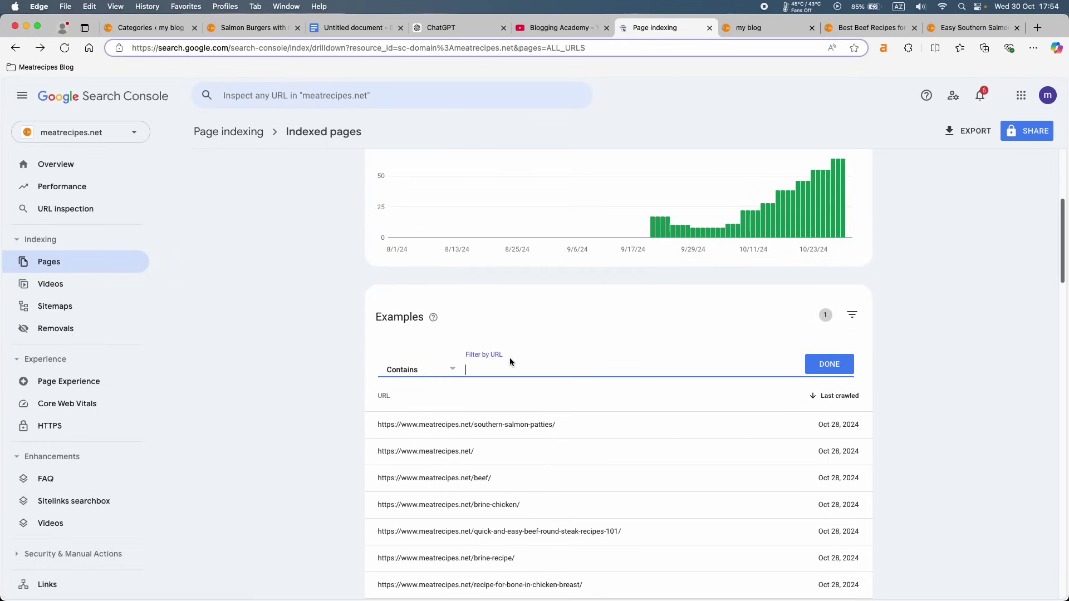
pyautogui.write('eef')
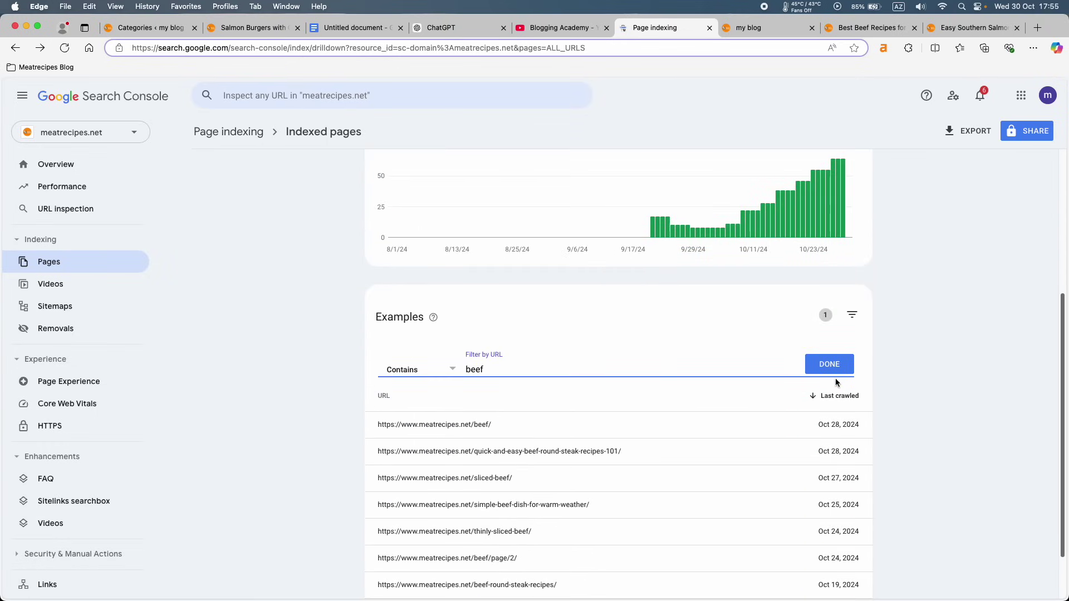
pyautogui.click(830, 365)
pyautogui.scroll(-1, 668, 443)
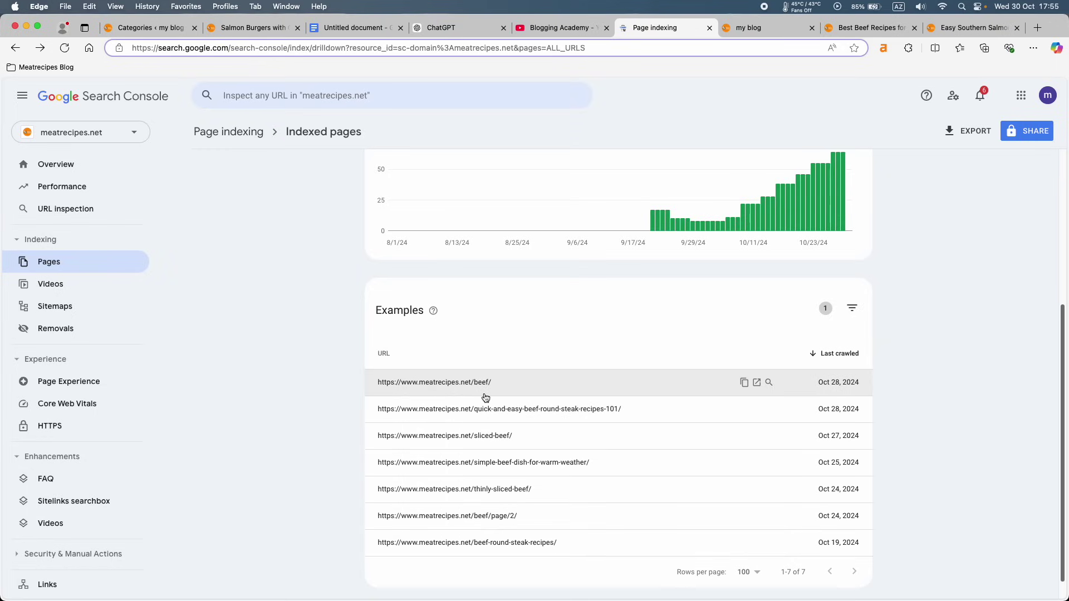
pyautogui.scroll(1, 627, 370)
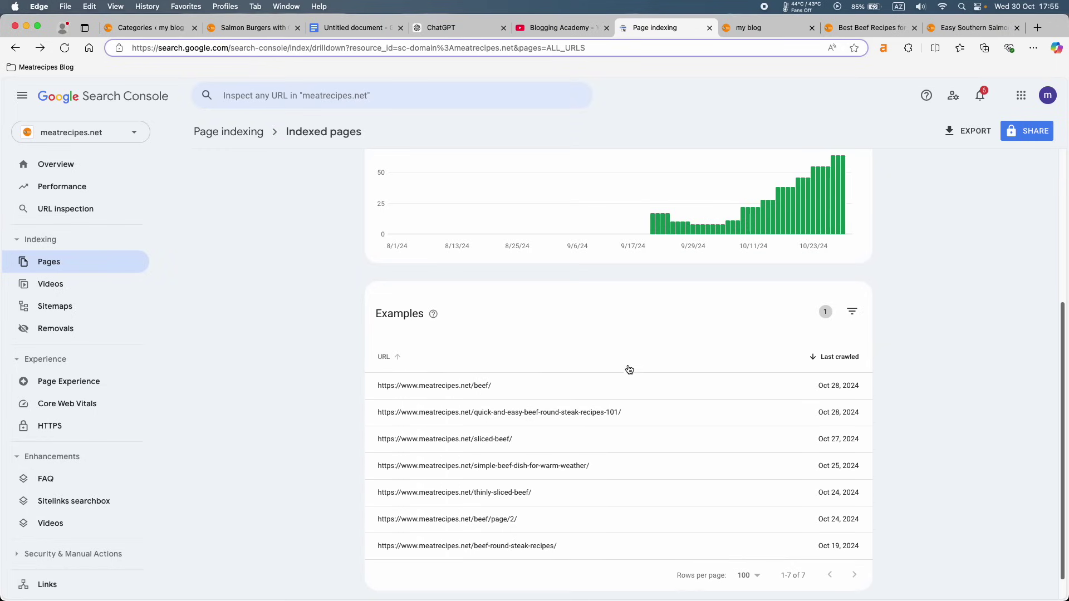
# Remove the "beef" URL filter from the examples and skim the full list of indexed pages.
pyautogui.click(854, 317)
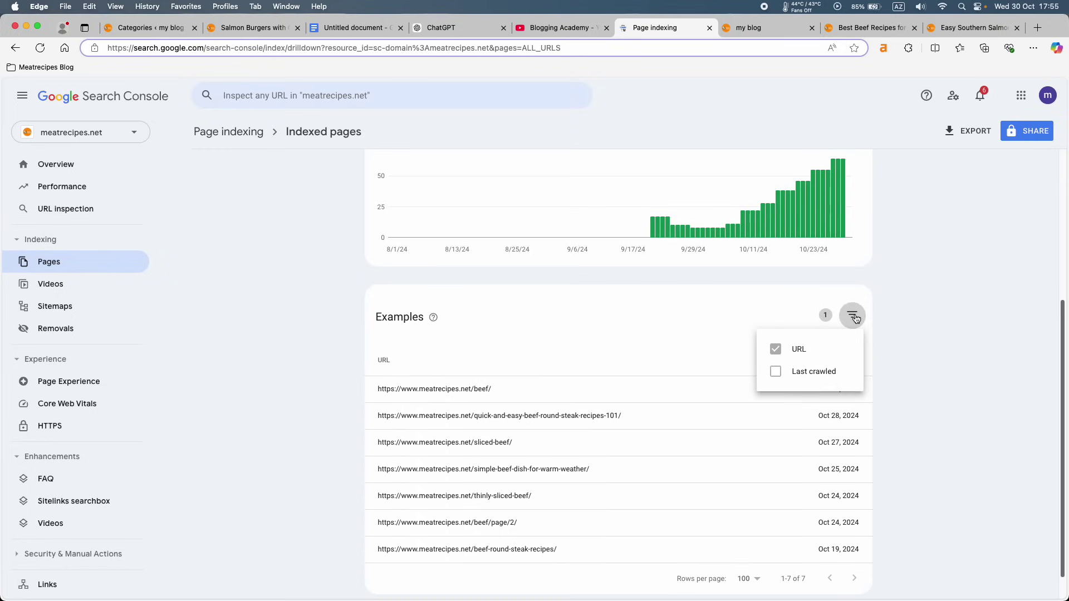
pyautogui.click(795, 356)
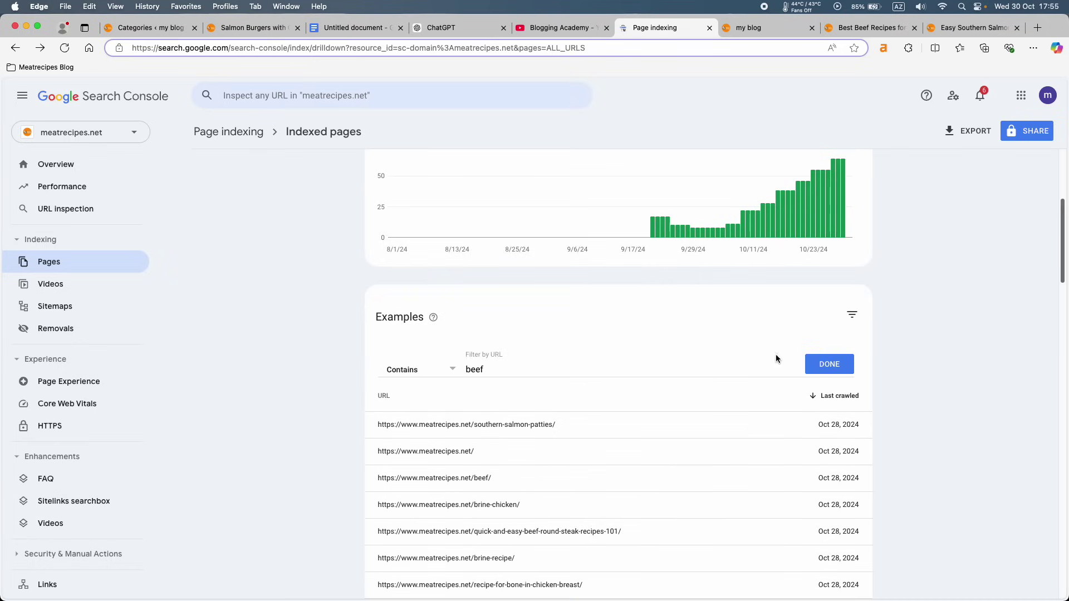
pyautogui.doubleClick(492, 370)
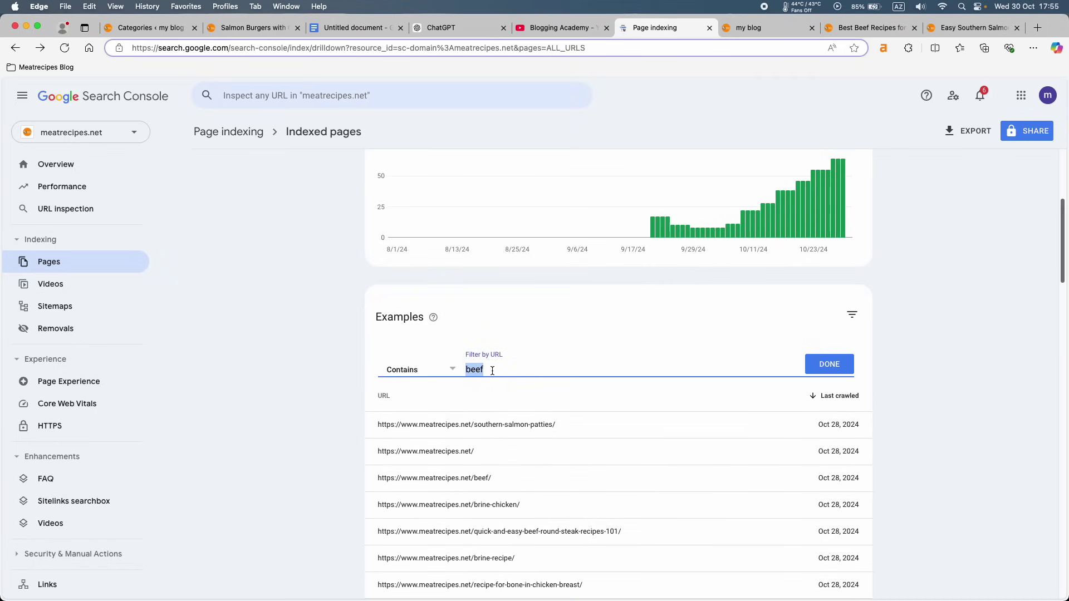
pyautogui.press('BackSpace')
pyautogui.click(451, 374)
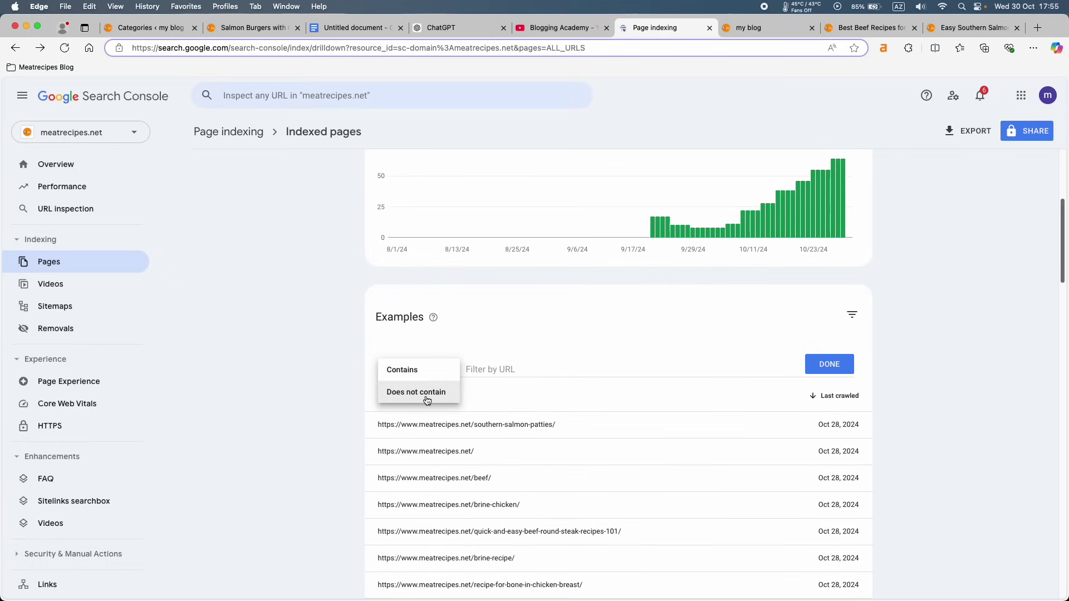
pyautogui.click(481, 366)
pyautogui.click(813, 363)
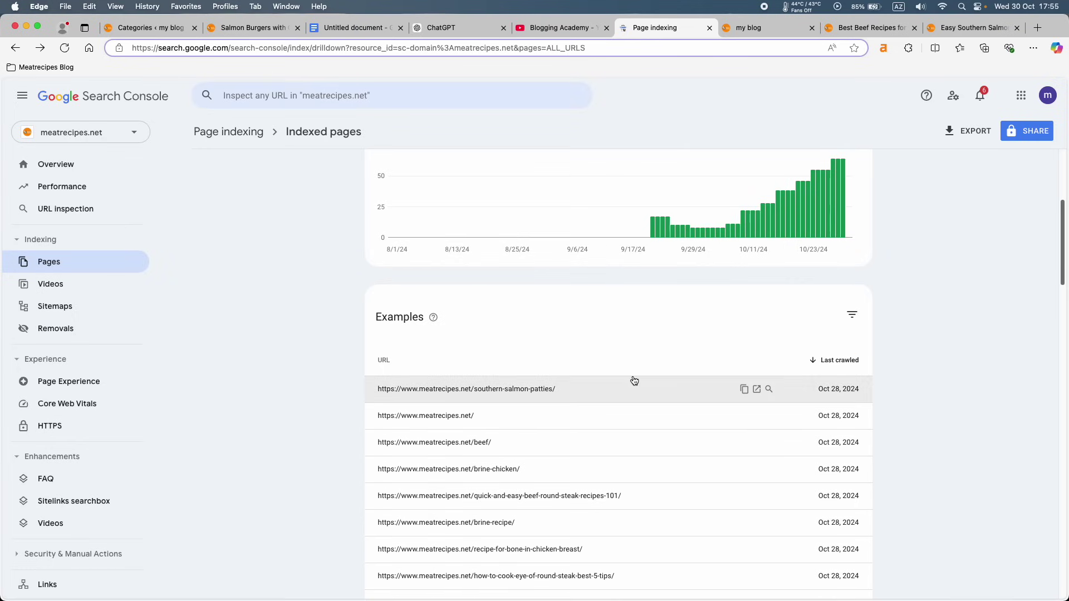
pyautogui.scroll(-10, 634, 380)
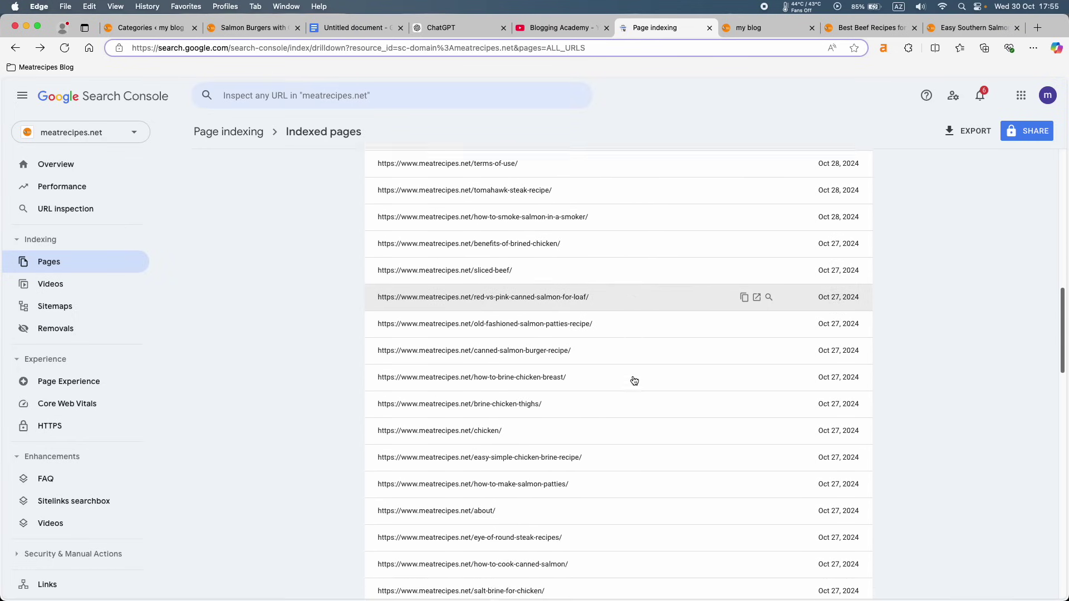
pyautogui.scroll(15, 634, 380)
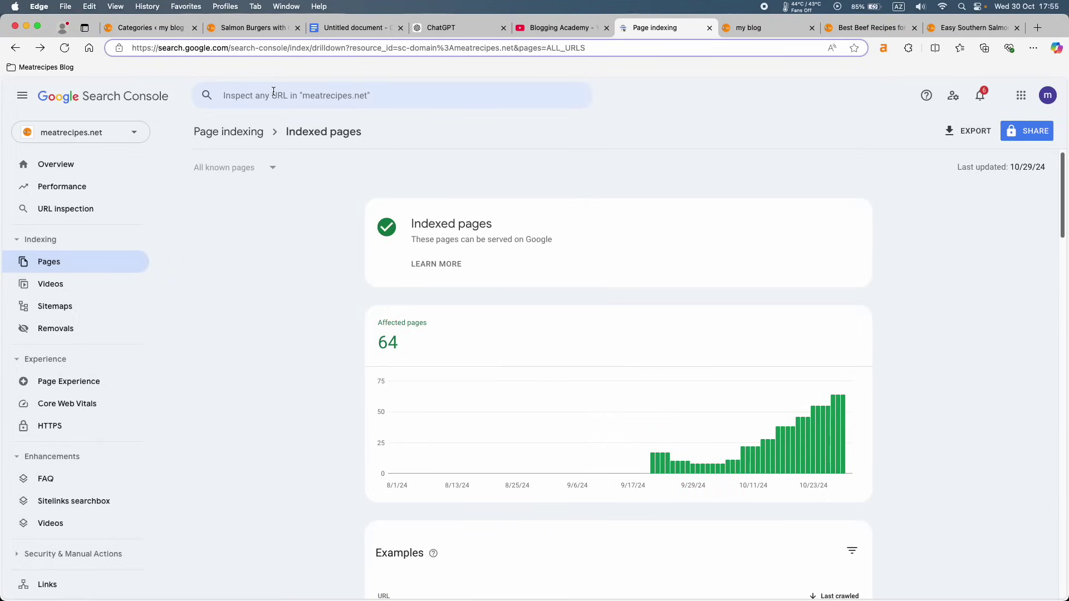
# Check the optimization steps slide, return to Google Search Console and open the Video indexing report.
pyautogui.hotkey('ctrl', 'Right')
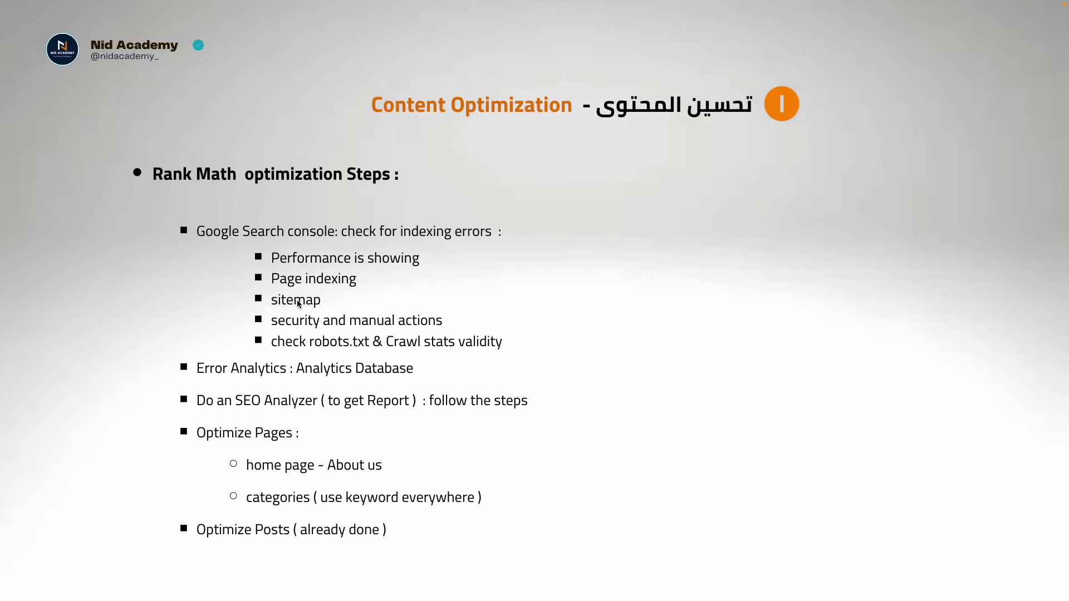
pyautogui.hotkey('ctrl', 'Left')
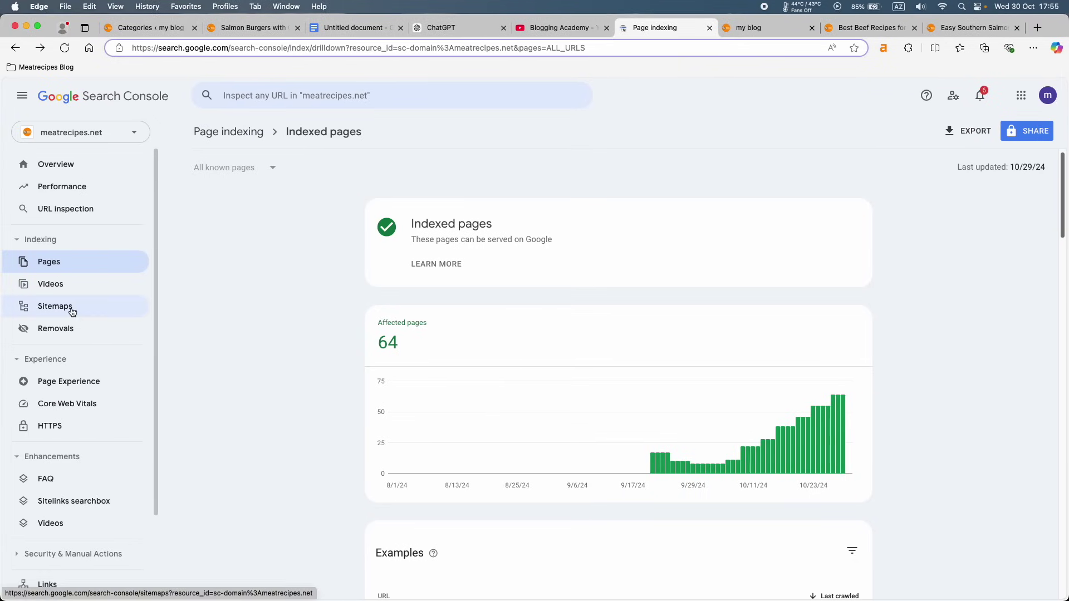
pyautogui.click(57, 285)
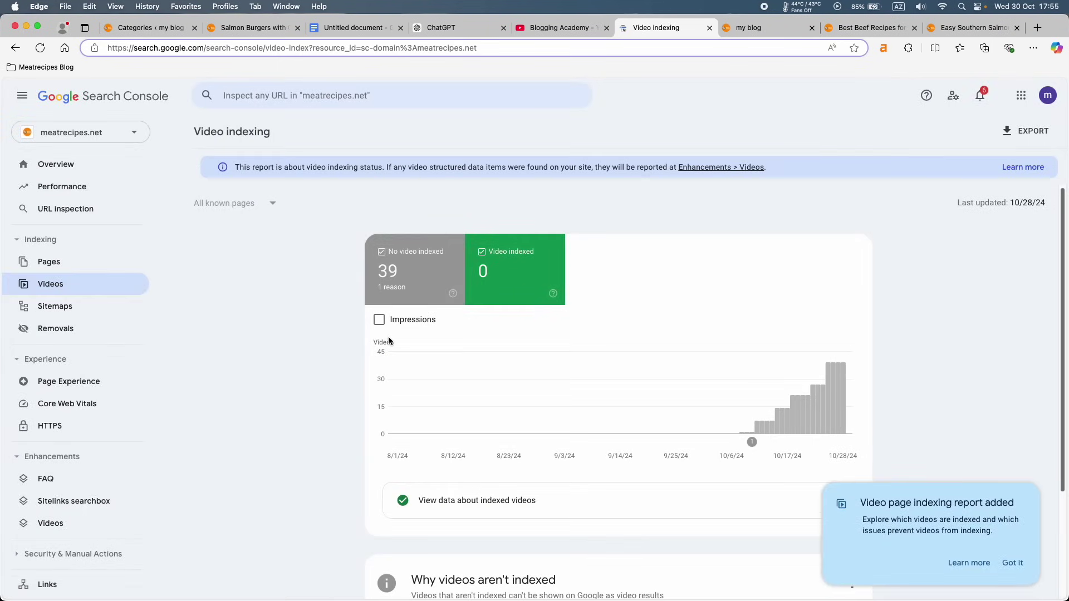
pyautogui.scroll(-3, 388, 340)
pyautogui.scroll(3, 388, 336)
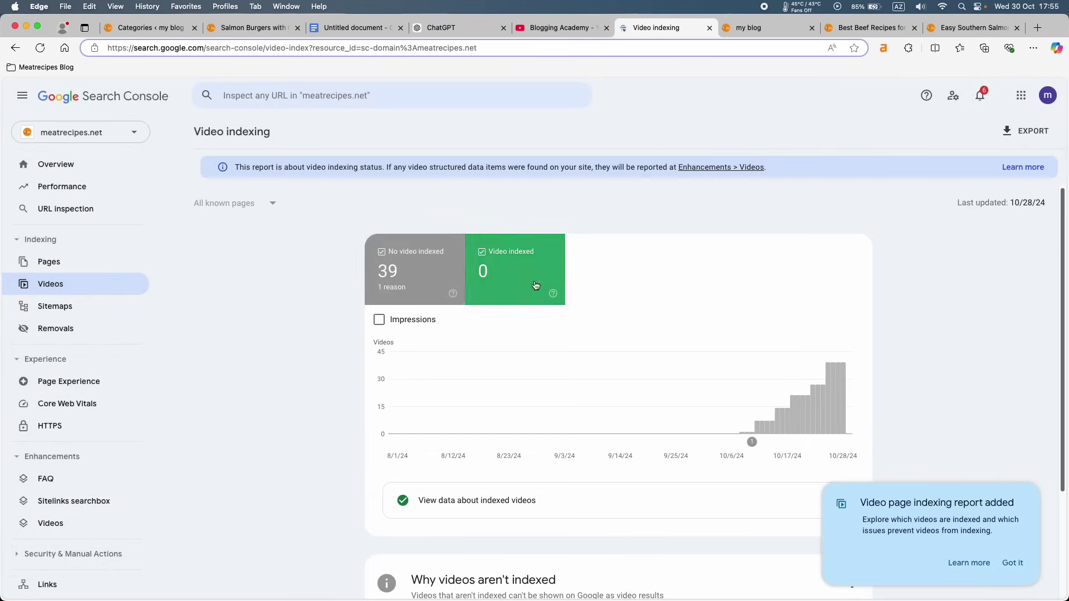
# Hide the Video indexed series in the chart, review why videos aren't indexed, and dismiss the report notice.
pyautogui.click(514, 259)
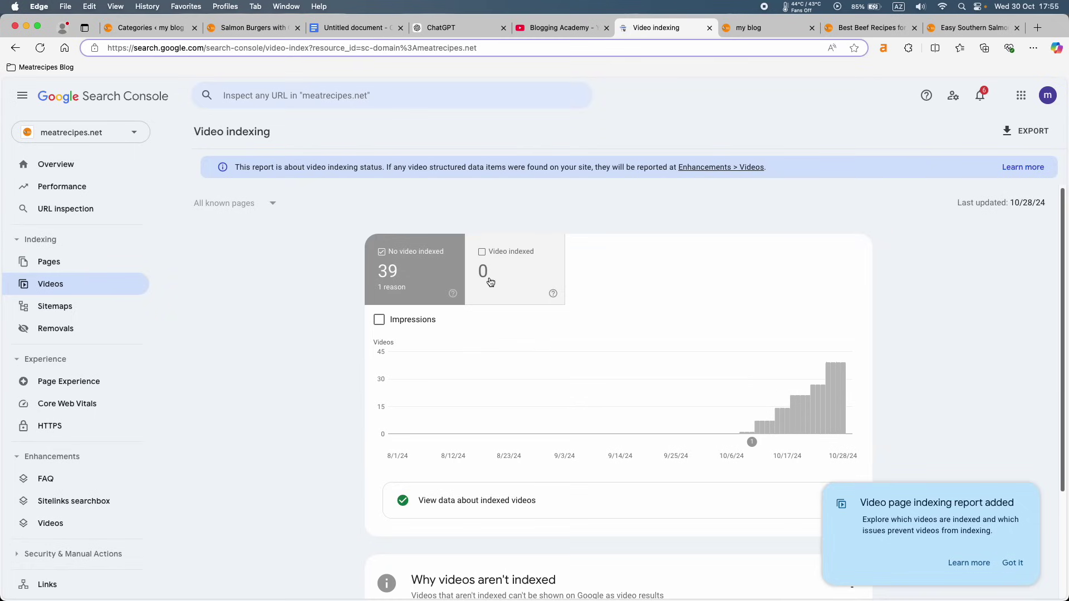
pyautogui.scroll(-1, 490, 273)
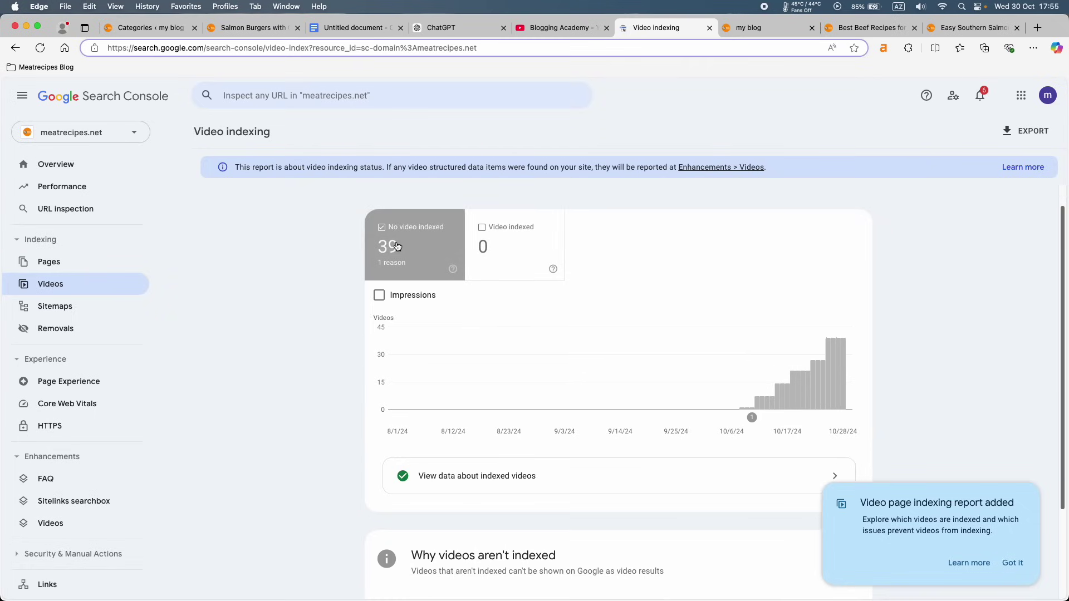
pyautogui.scroll(-1, 404, 245)
pyautogui.scroll(-3, 429, 257)
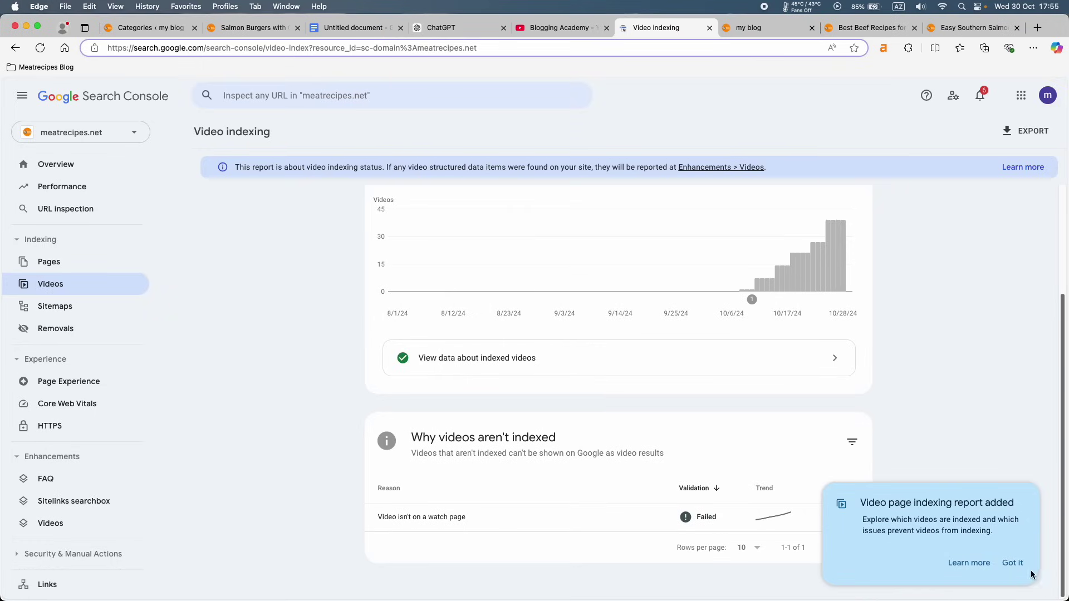
pyautogui.click(1015, 564)
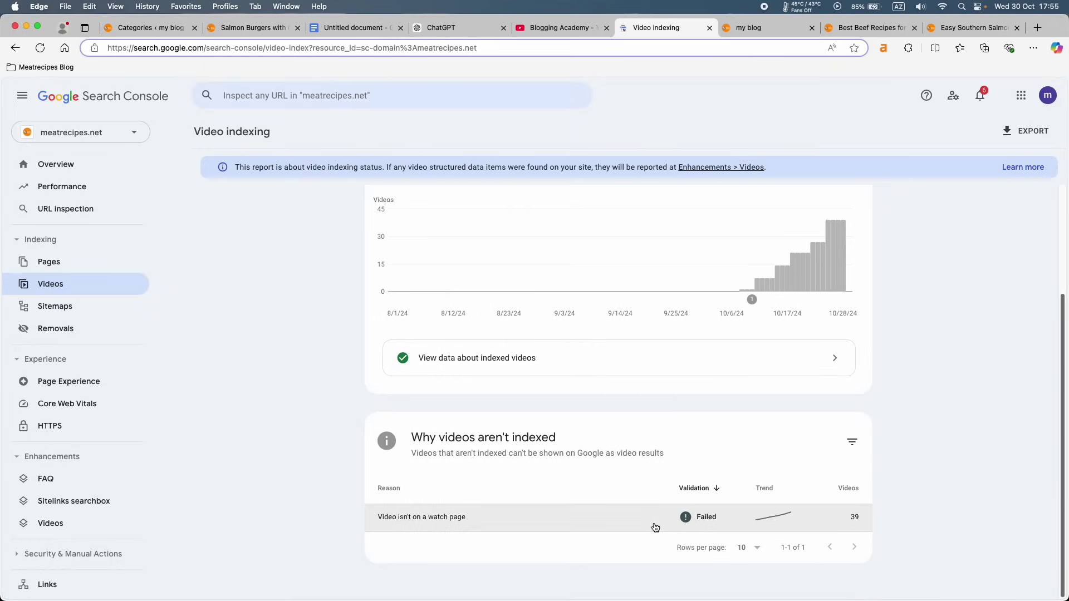
# Open the "Video isn't on a watch page" reason and examine the affected pages and their video URLs.
pyautogui.click(666, 517)
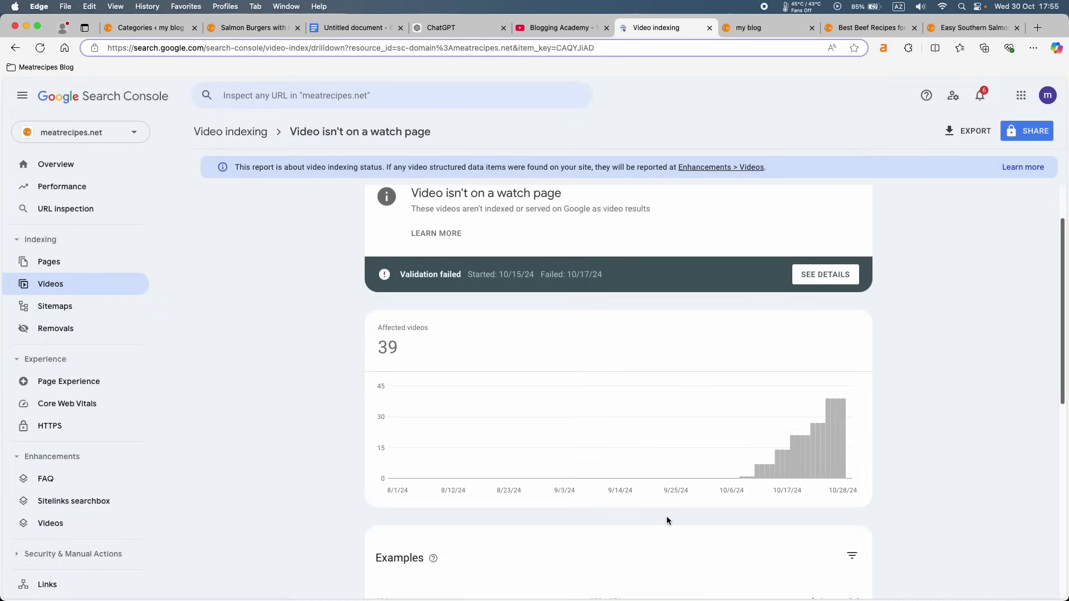
pyautogui.scroll(-5, 668, 520)
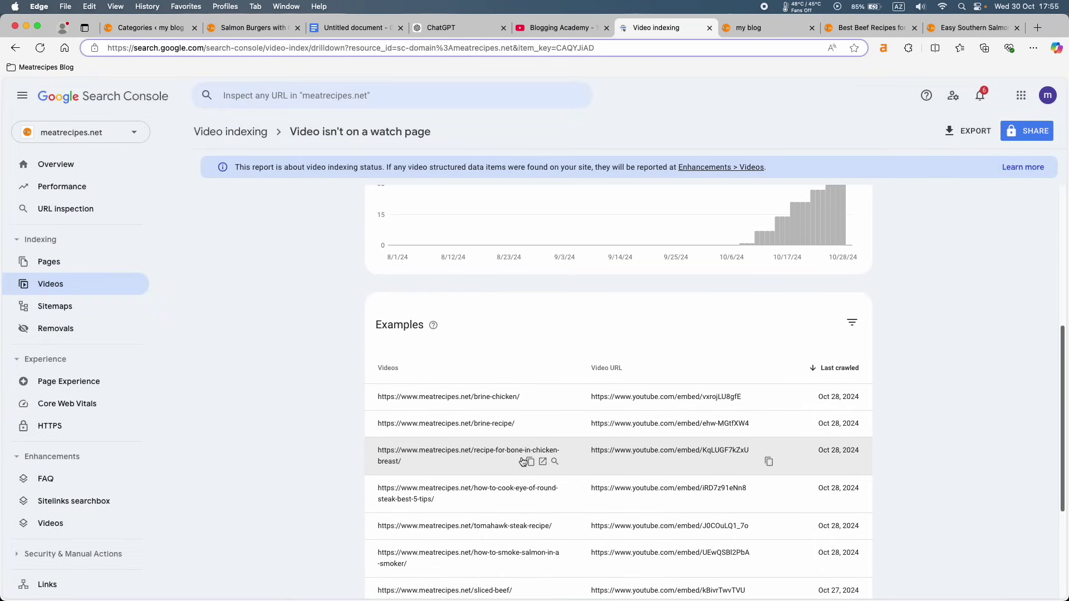
pyautogui.scroll(-2, 526, 454)
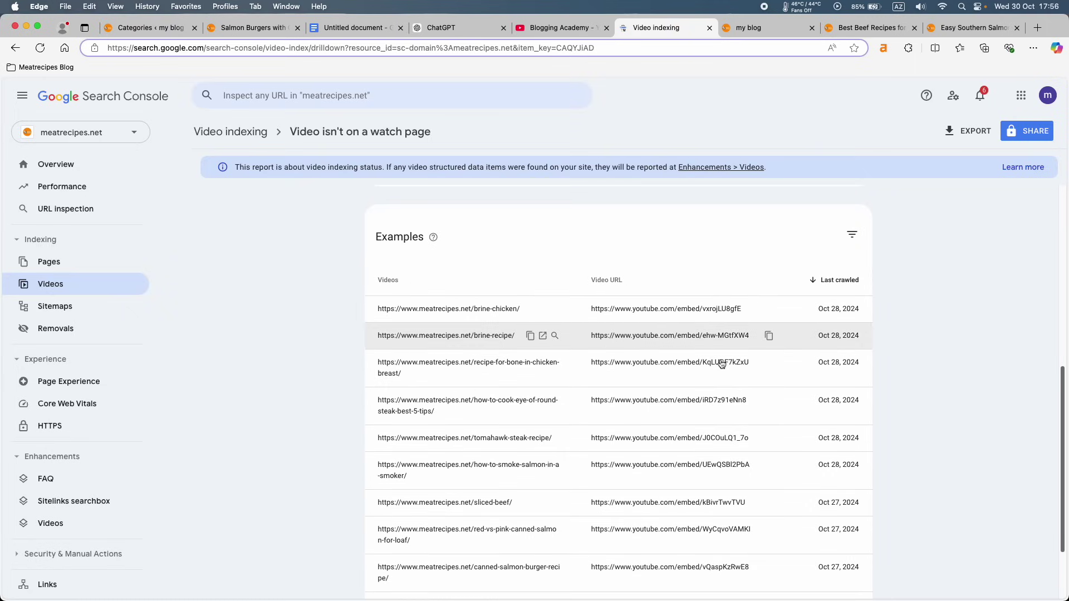
# Open the brine-chicken post from the examples and examine its embedded YouTube video and surrounding text.
pyautogui.click(544, 311)
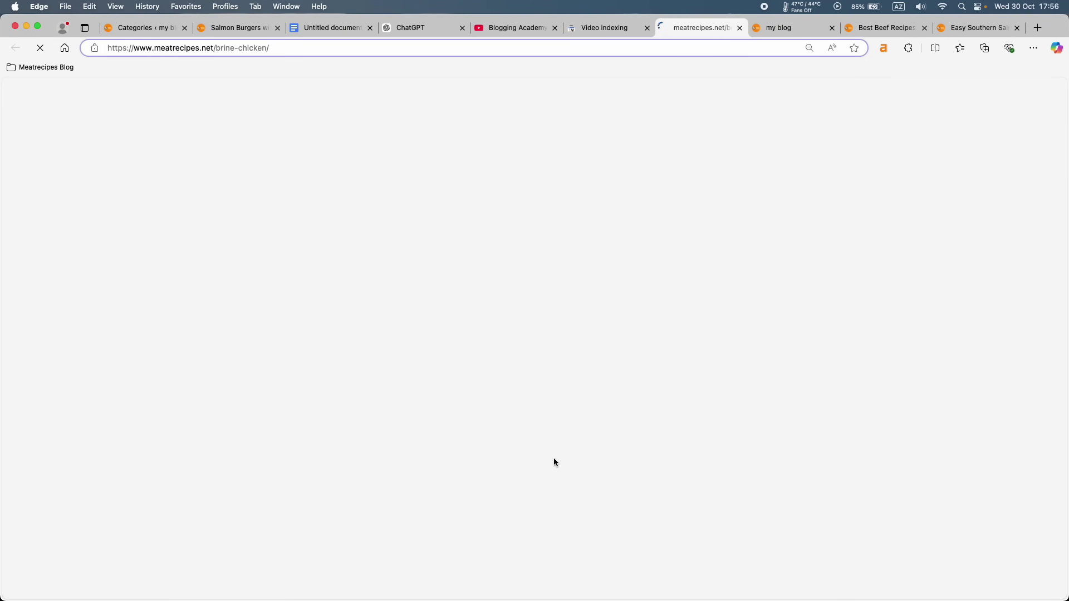
pyautogui.scroll(-20, 553, 462)
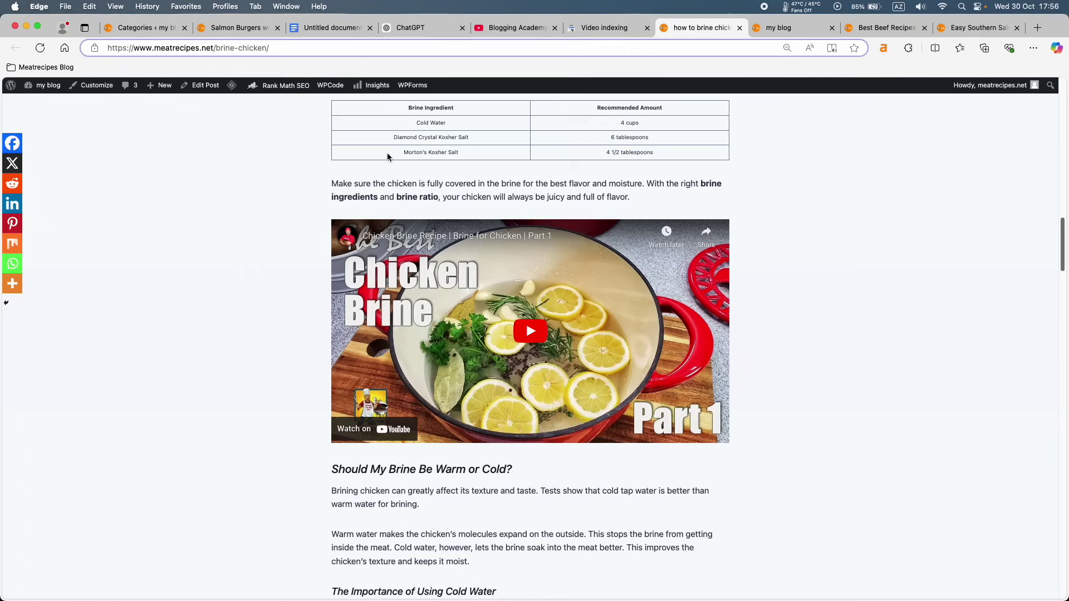
pyautogui.doubleClick(411, 185)
pyautogui.click(414, 190)
pyautogui.doubleClick(414, 189)
pyautogui.click(236, 257)
pyautogui.scroll(1, 236, 260)
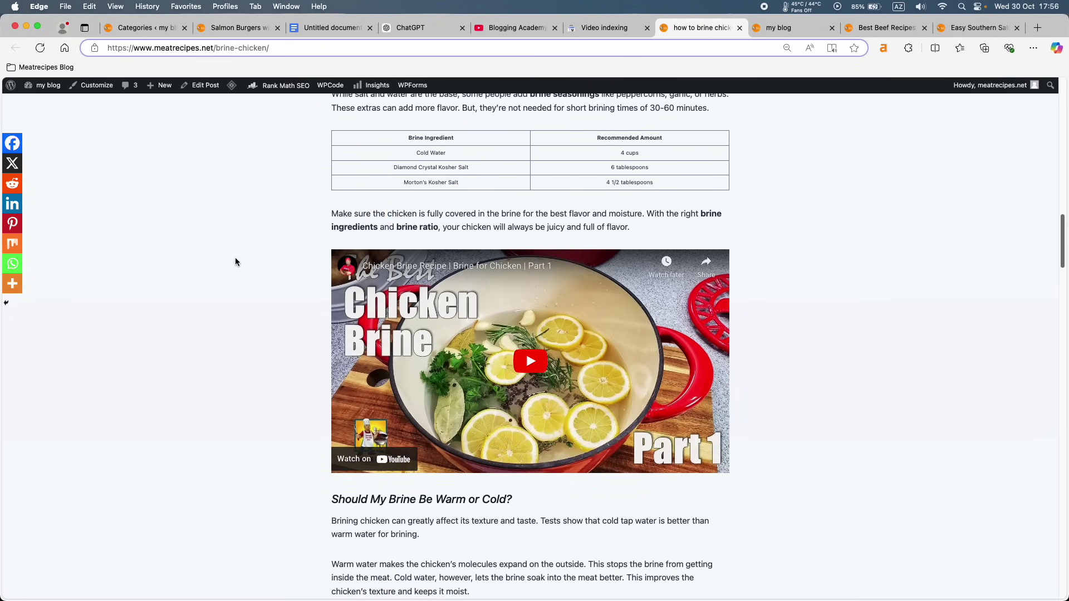
# Look over the WordPress categories and skim the published salmon burgers with canned salmon post.
pyautogui.click(140, 27)
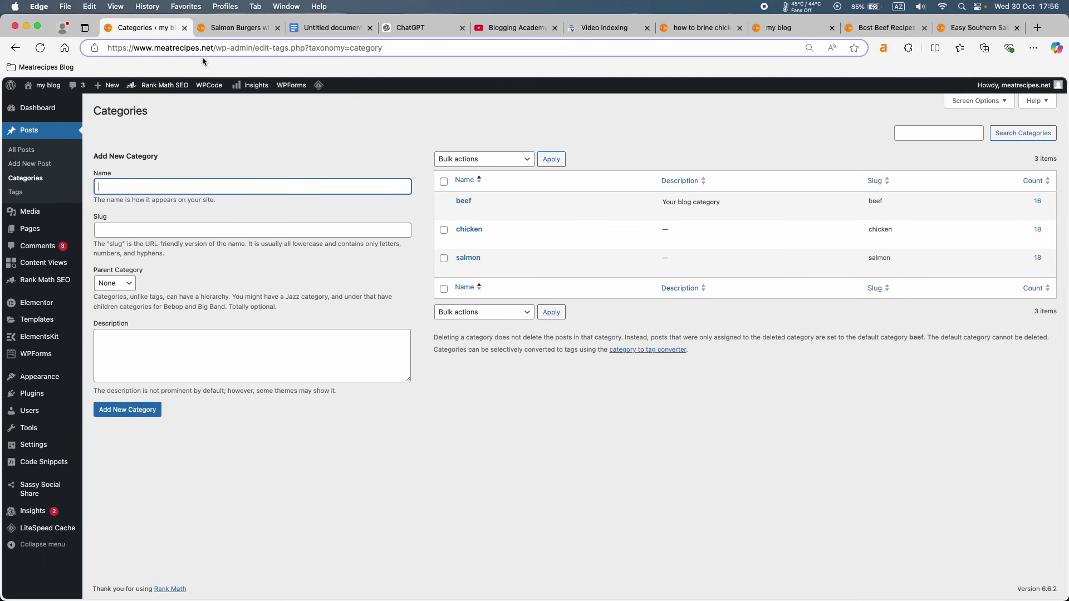
pyautogui.click(237, 28)
pyautogui.scroll(5, 311, 145)
pyautogui.scroll(6, 311, 149)
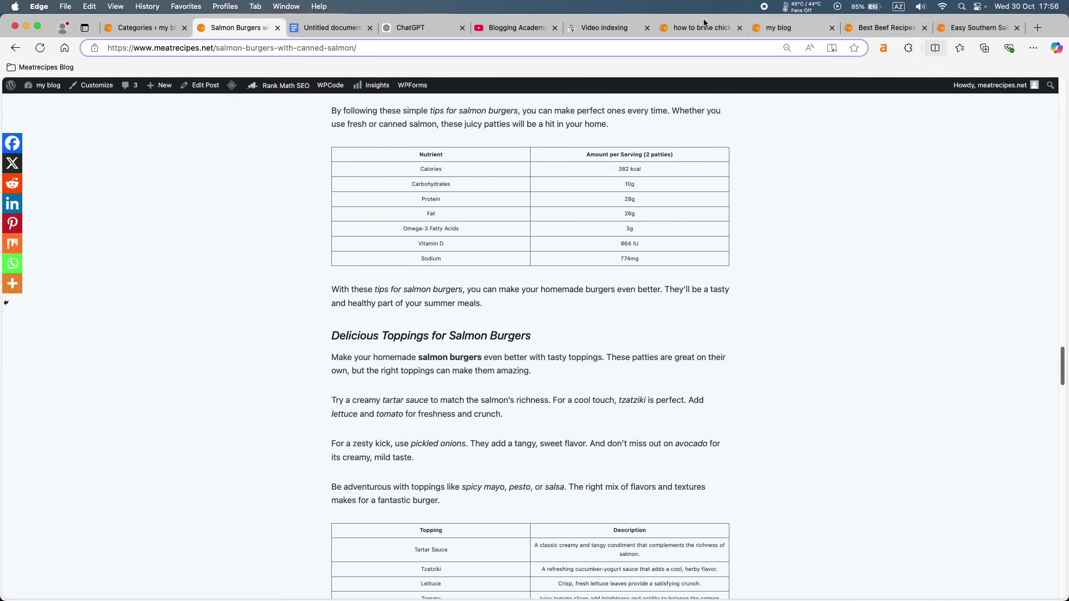
# Return to Google Search Console, check the last read date and processing status of post-sitemap.xml, and go back to the submitted sitemaps.
pyautogui.click(613, 29)
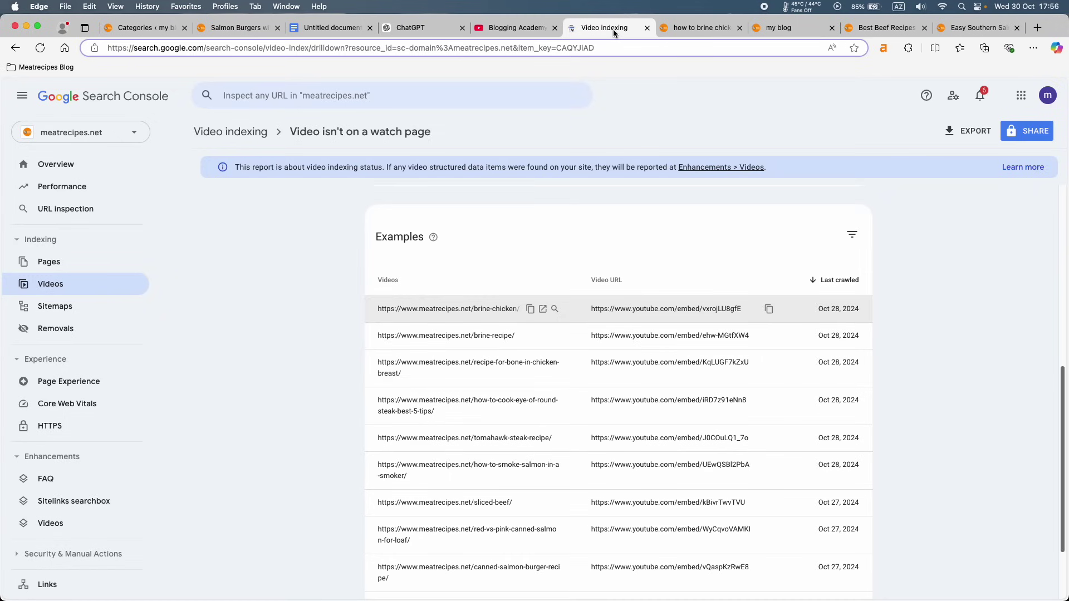
pyautogui.click(77, 305)
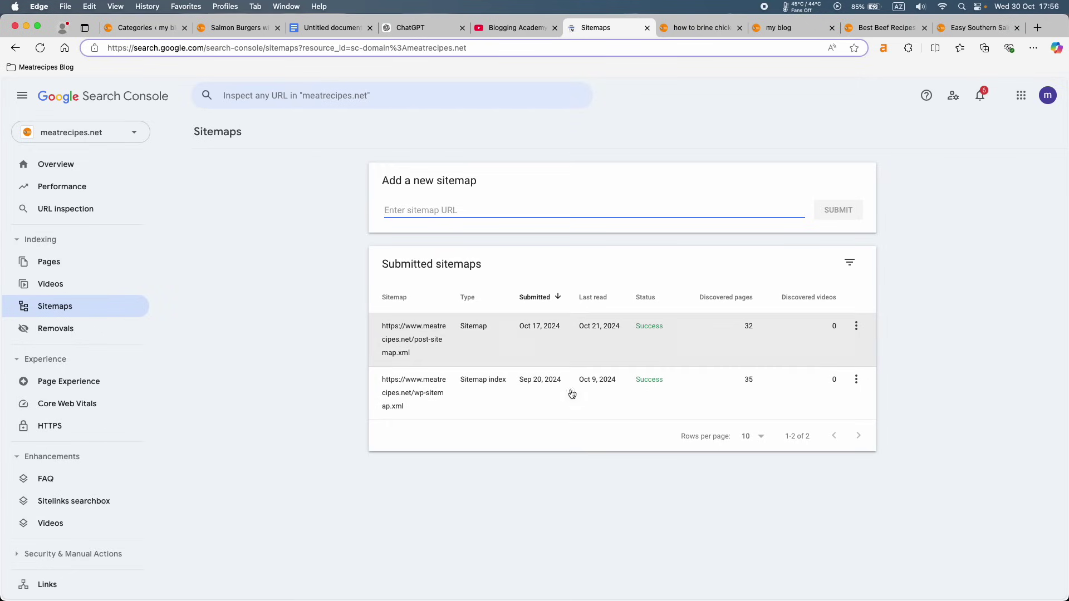
pyautogui.click(601, 357)
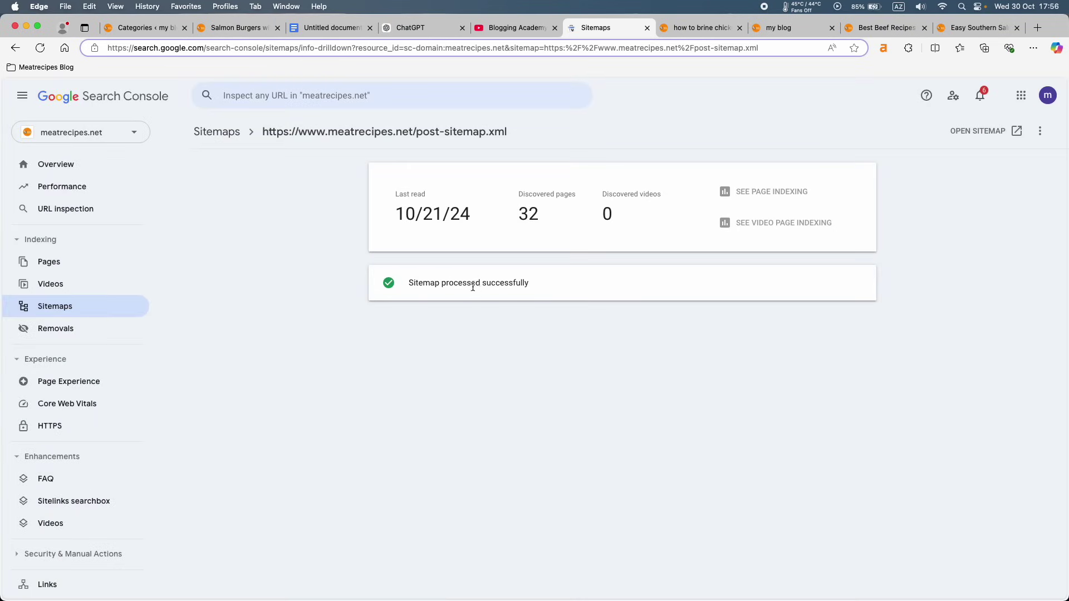
pyautogui.moveTo(433, 286); pyautogui.dragTo(546, 286)
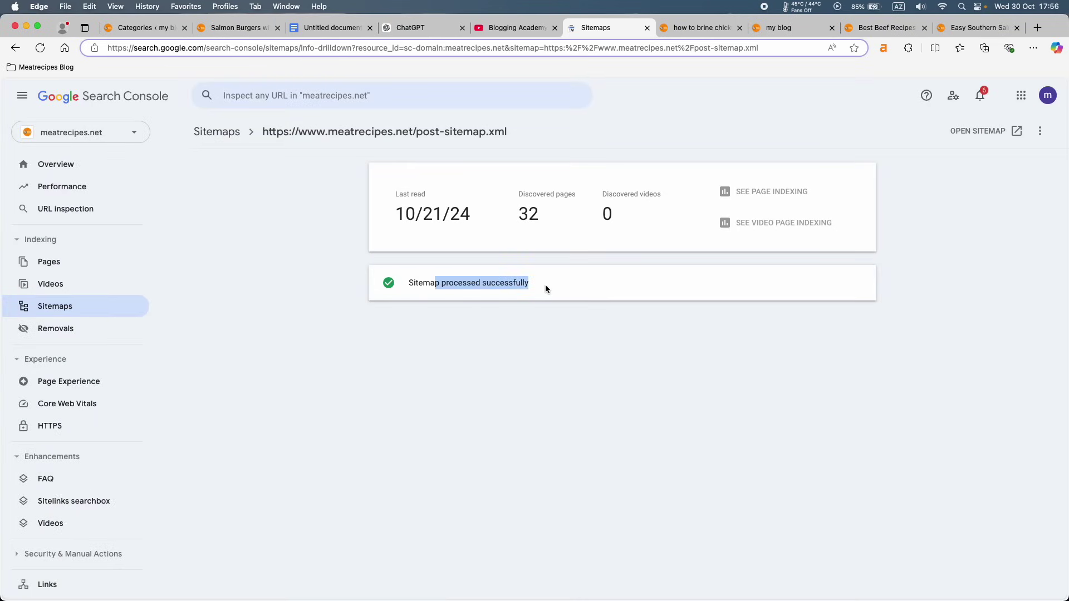
pyautogui.click(492, 329)
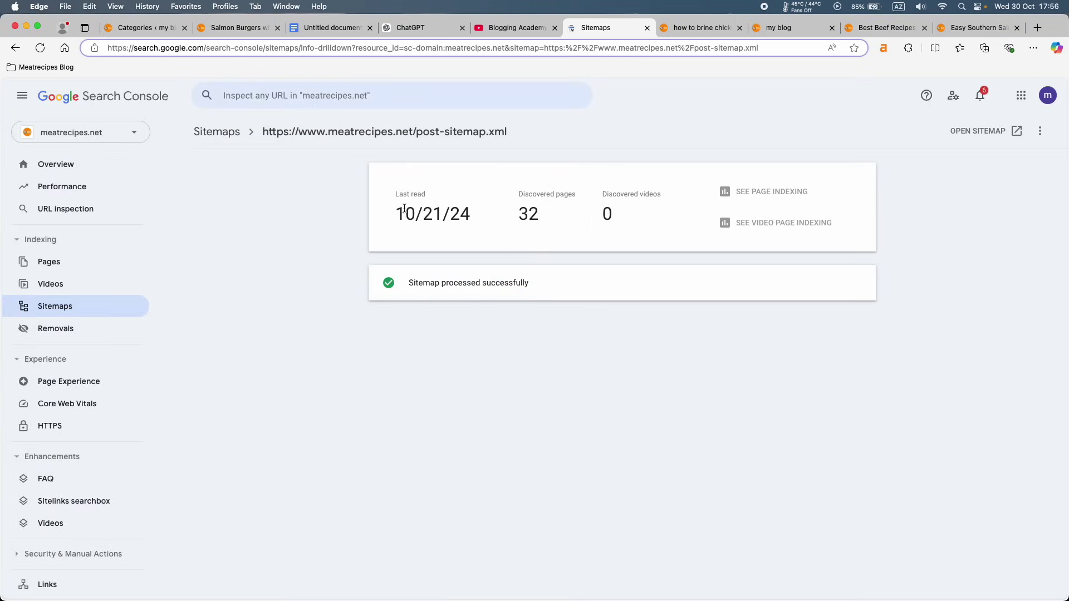
pyautogui.moveTo(396, 214); pyautogui.dragTo(515, 218)
pyautogui.click(487, 219)
pyautogui.click(90, 304)
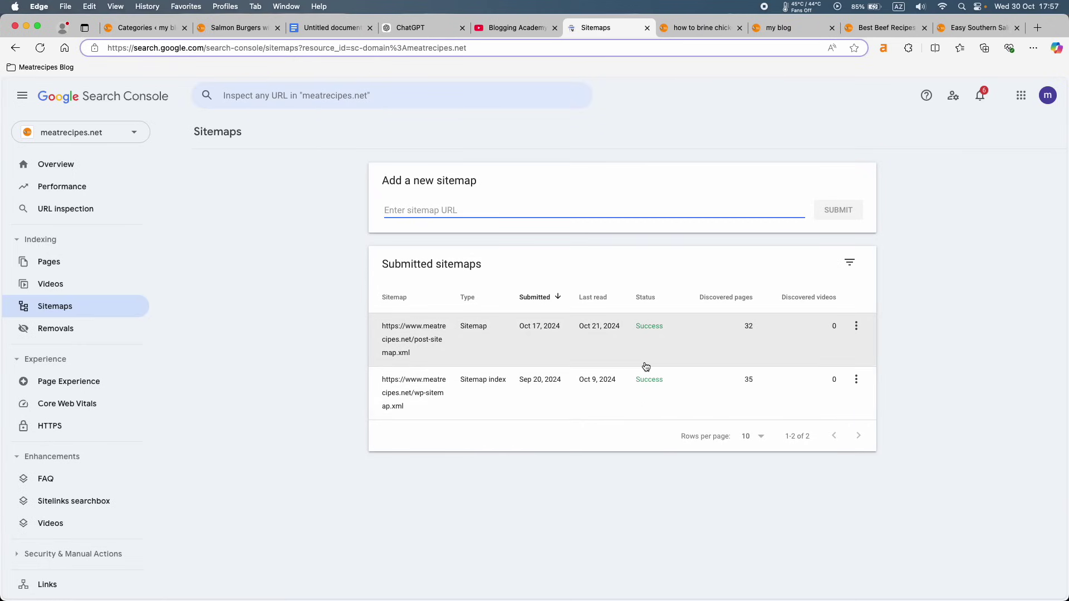
# Check the optimization steps slide, return to Google Search Console and view the Manual actions and Security issues reports.
pyautogui.hotkey('ctrl', 'Right')
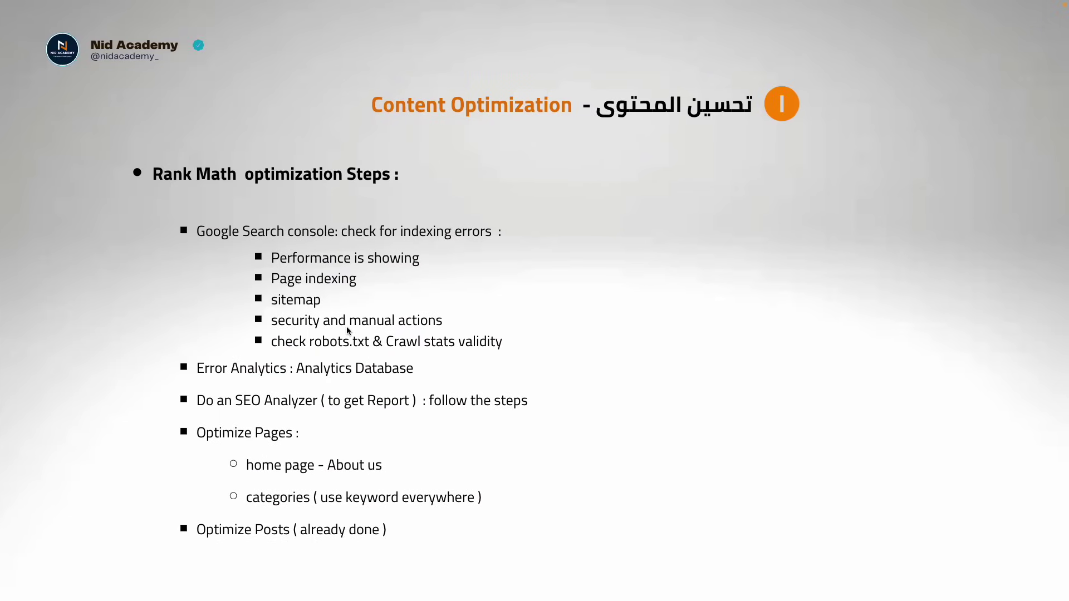
pyautogui.hotkey('ctrl', 'Left')
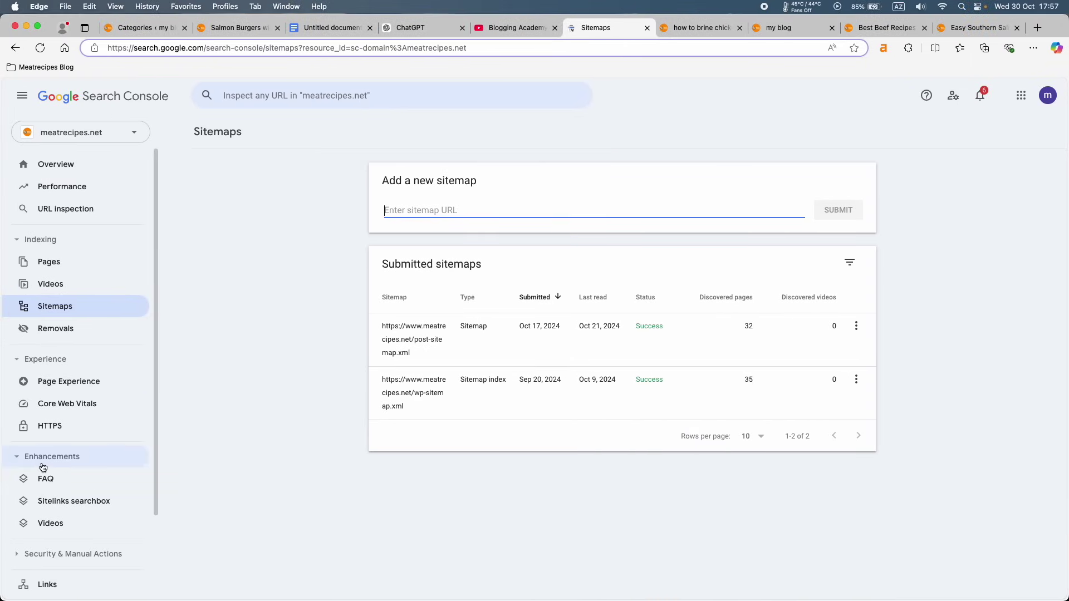
pyautogui.scroll(-3, 44, 467)
pyautogui.click(49, 478)
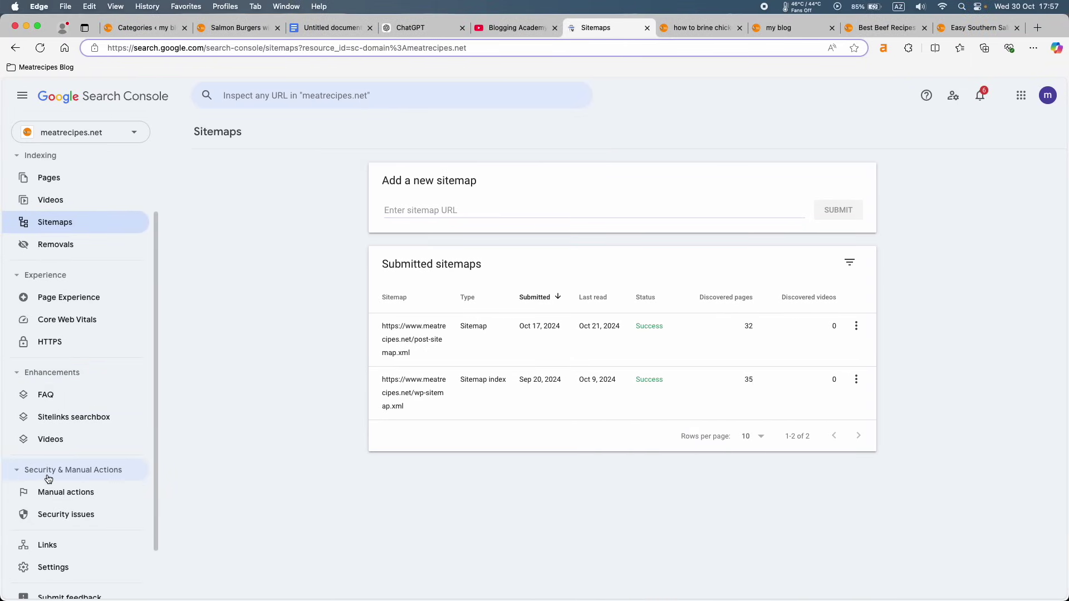
pyautogui.scroll(-1, 49, 479)
pyautogui.click(68, 472)
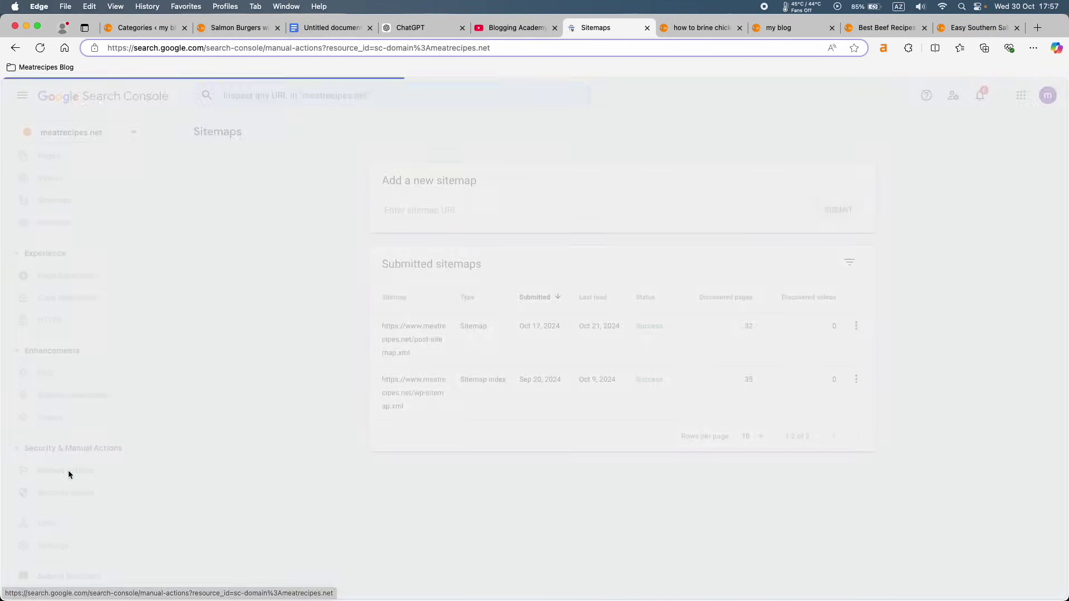
pyautogui.click(83, 501)
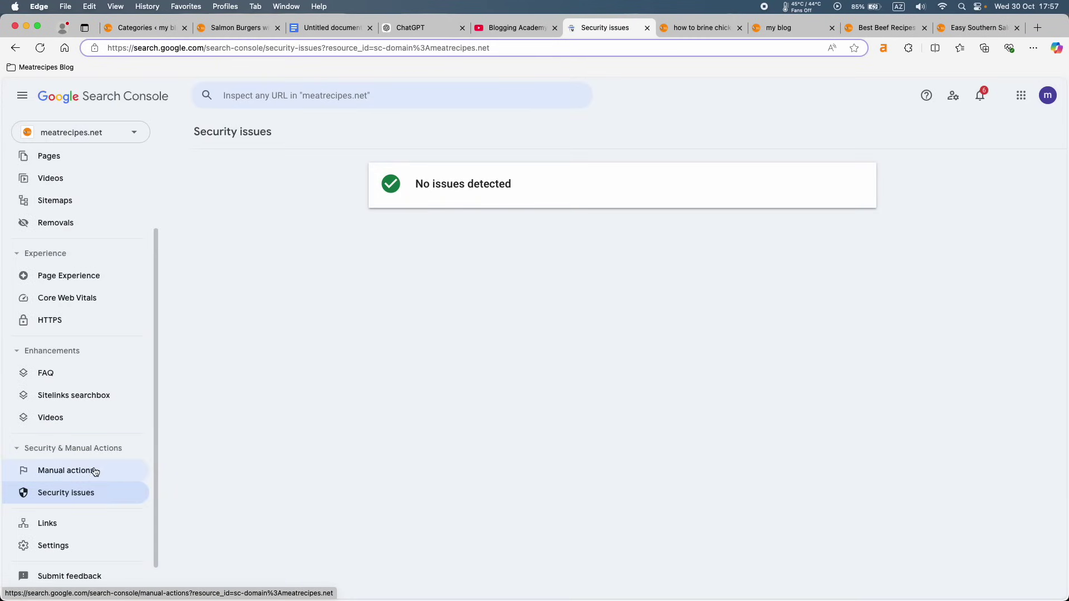
# Dismiss the Manual actions notice and recheck both the manual actions and security issues results.
pyautogui.click(95, 472)
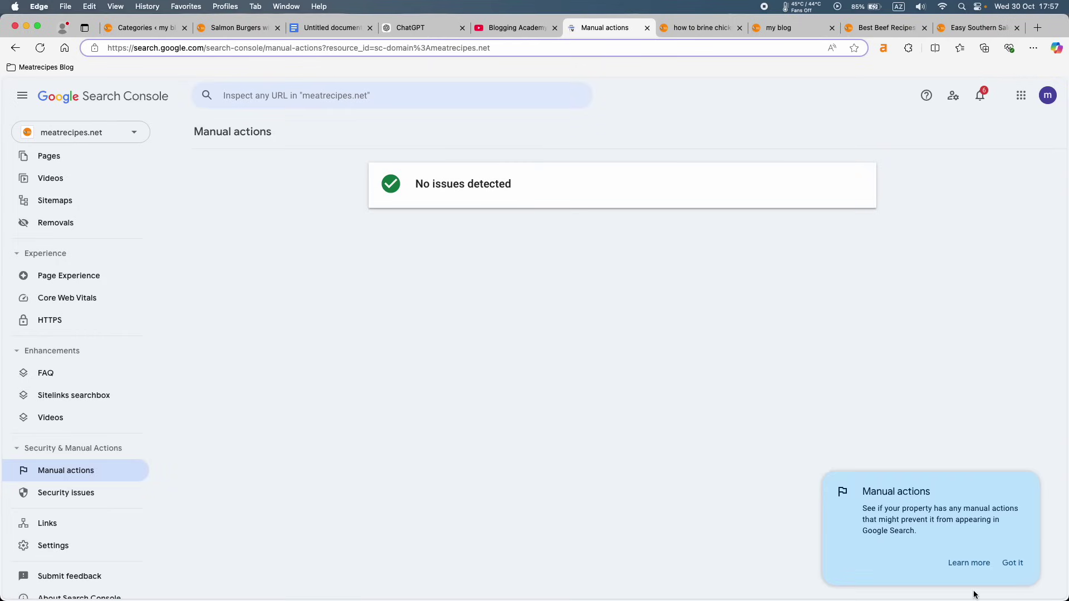
pyautogui.click(1013, 564)
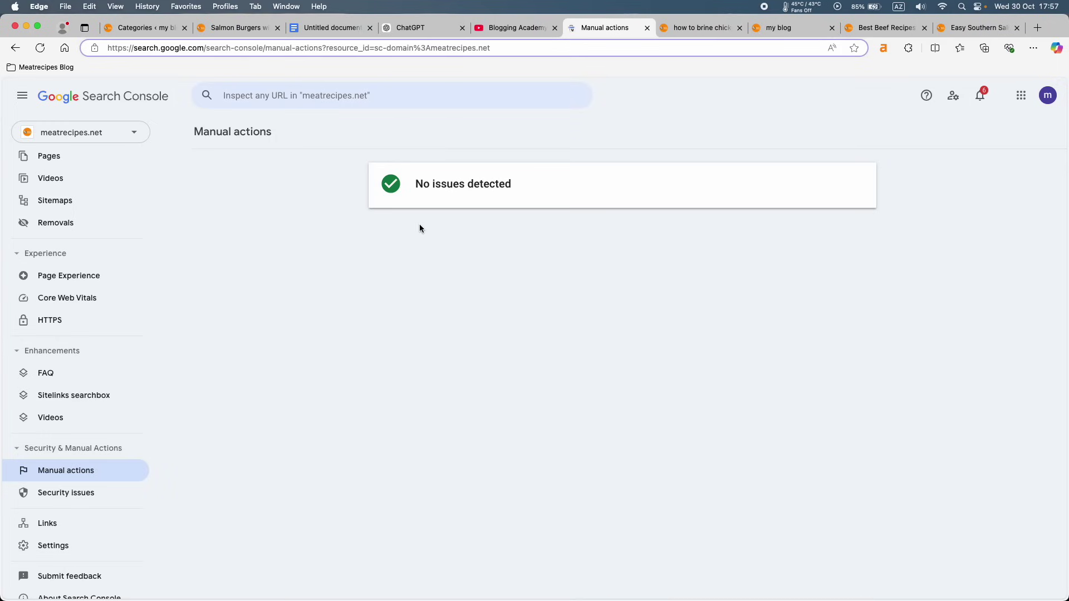
pyautogui.click(78, 471)
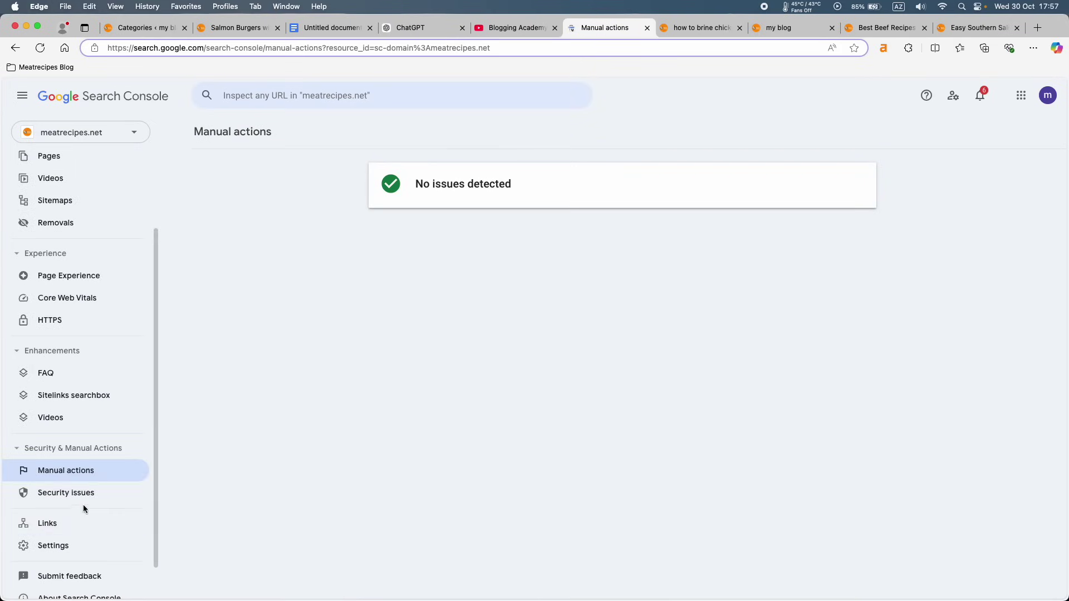
pyautogui.click(87, 494)
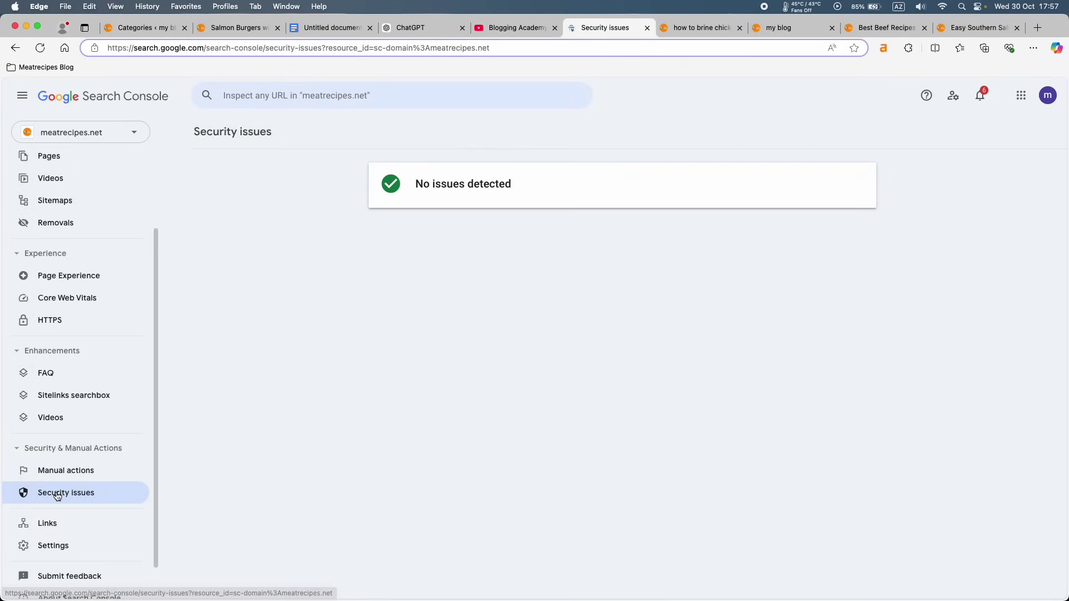
pyautogui.click(95, 474)
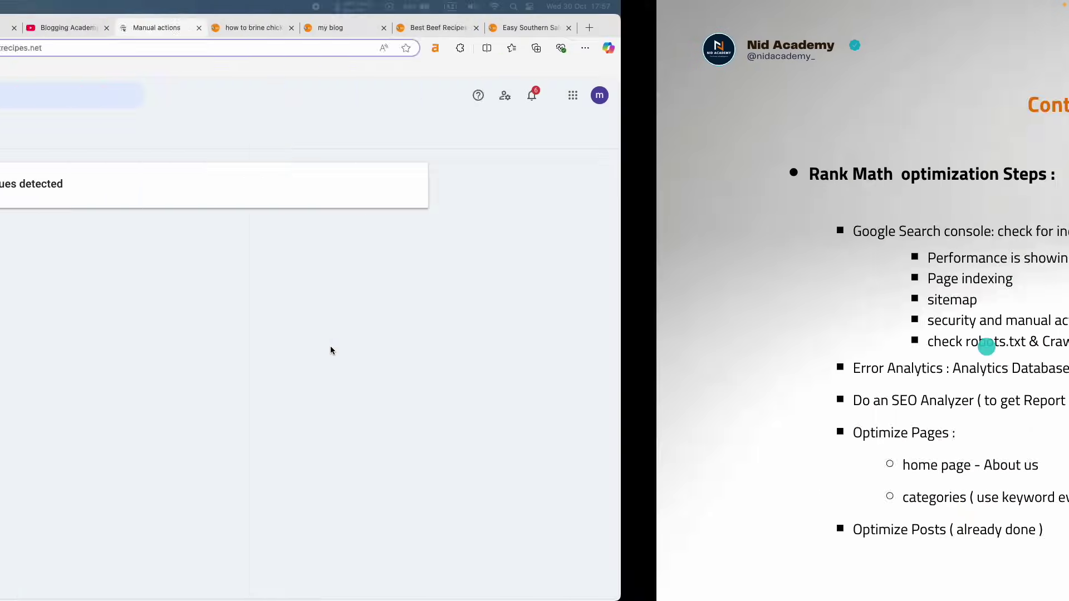
# Open the property's settings and check the robots.txt validity under Crawling.
pyautogui.scroll(-2, 56, 473)
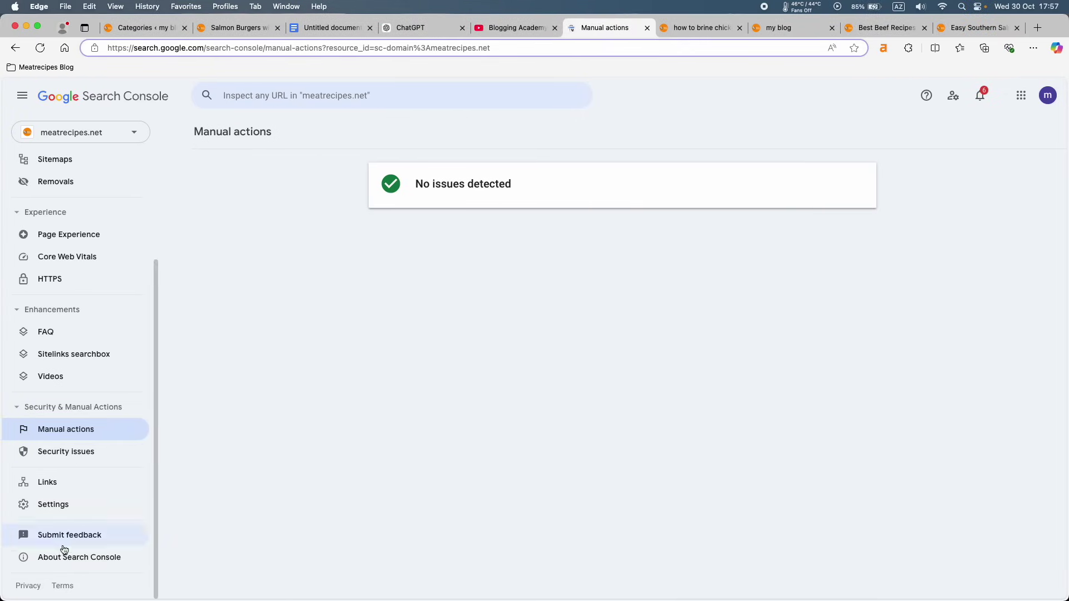
pyautogui.click(53, 508)
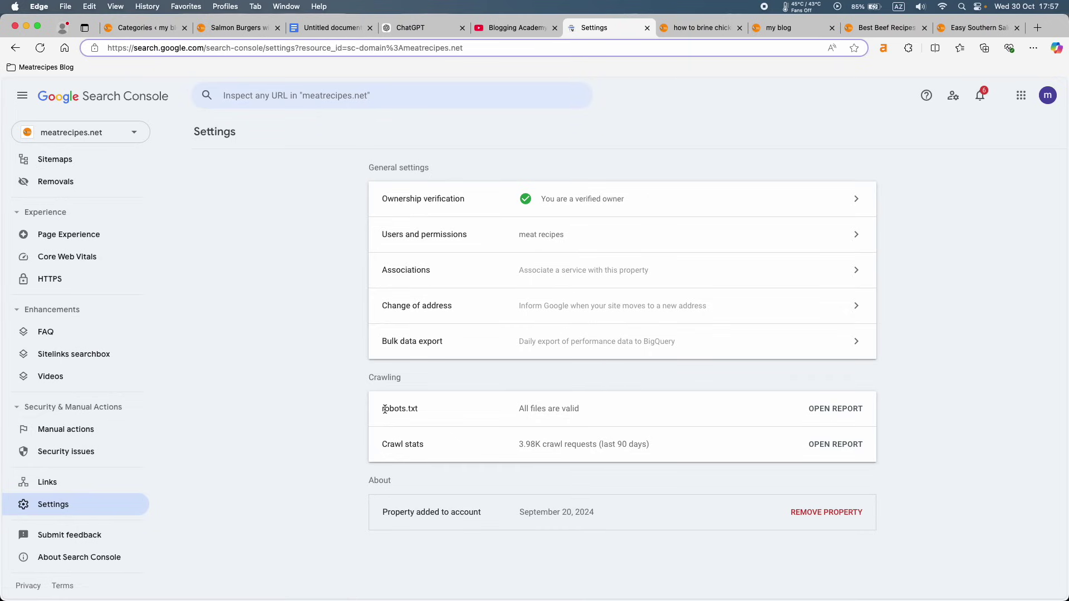
pyautogui.moveTo(418, 409); pyautogui.dragTo(382, 411)
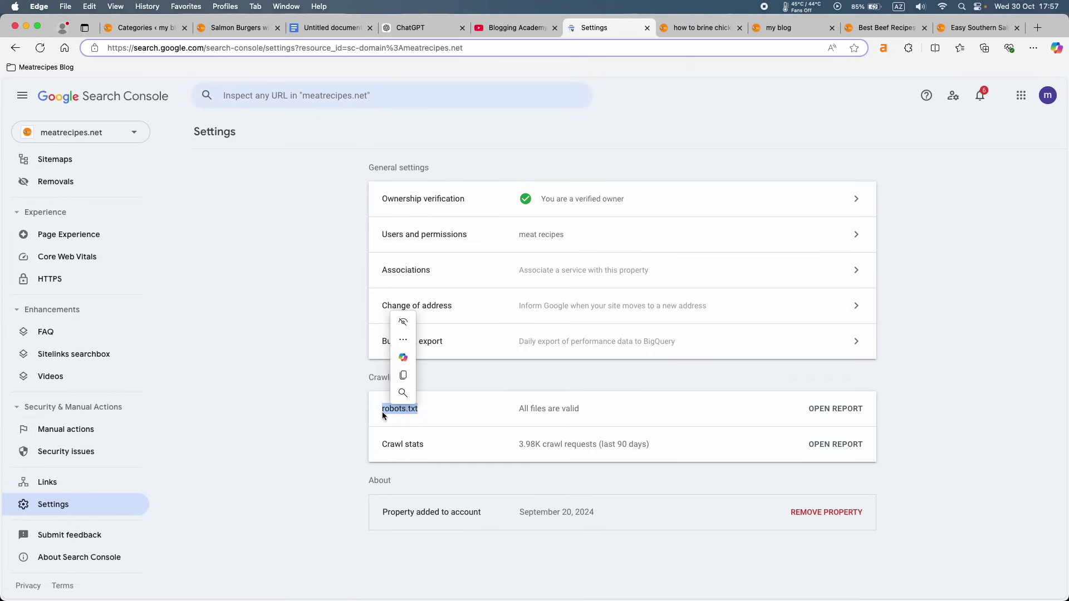
pyautogui.click(376, 412)
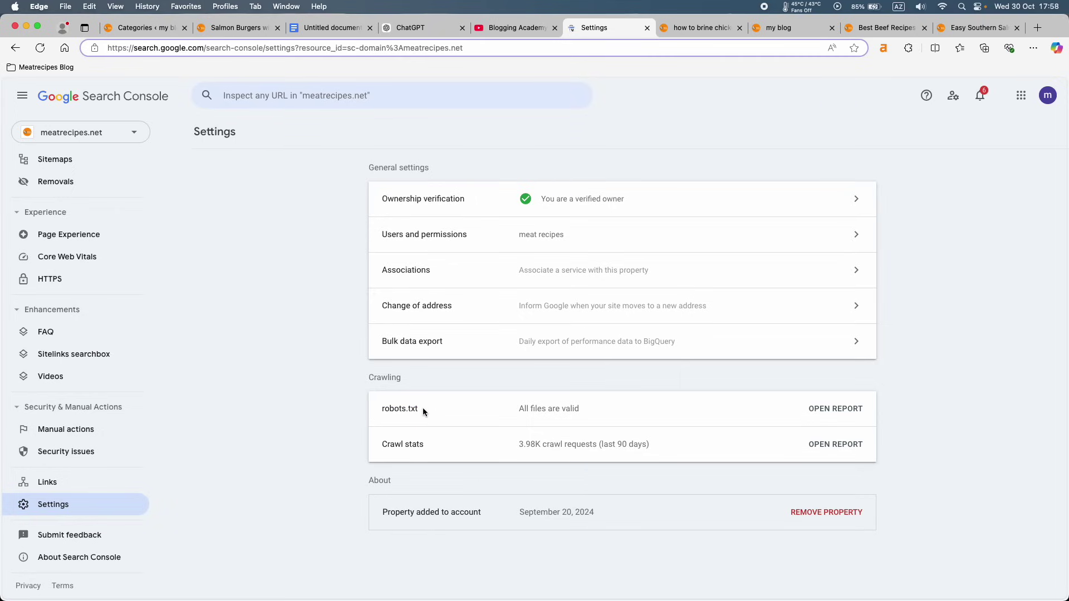
pyautogui.moveTo(421, 409); pyautogui.dragTo(382, 411)
pyautogui.doubleClick(396, 409)
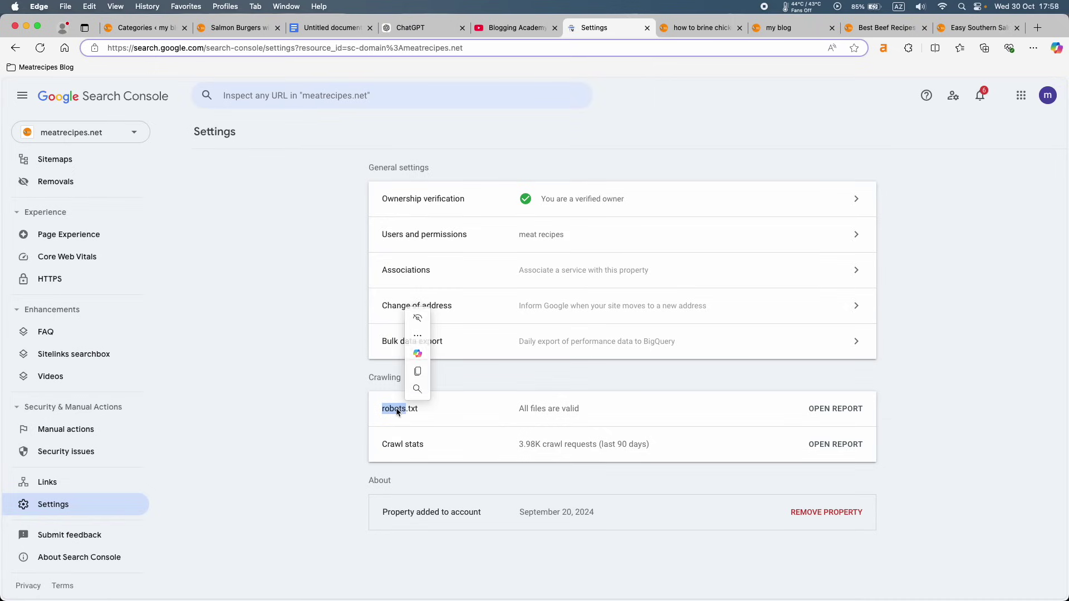
pyautogui.moveTo(423, 405); pyautogui.dragTo(380, 408)
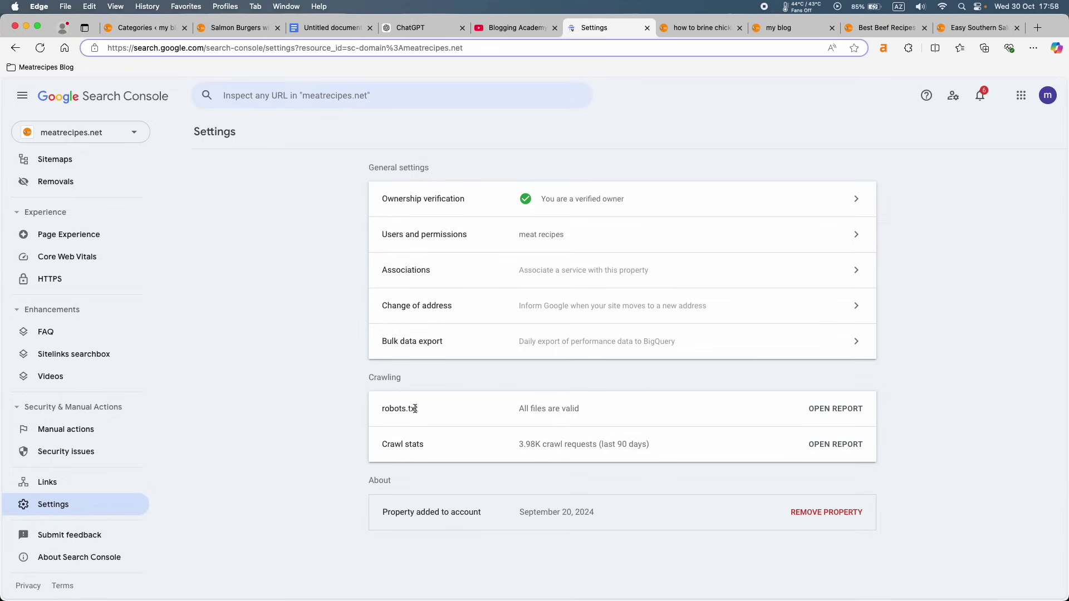
pyautogui.moveTo(421, 409); pyautogui.dragTo(381, 409)
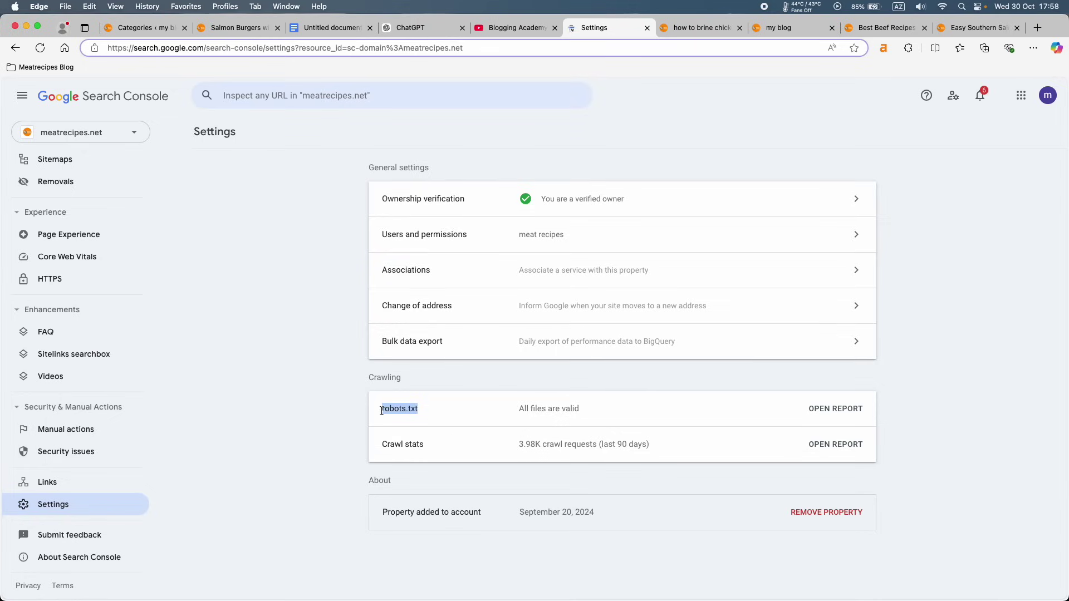
pyautogui.click(425, 413)
# Open the Crawl stats report and review its last update date, crawl requests chart, host statuses and requests breakdown.
pyautogui.moveTo(383, 445); pyautogui.dragTo(427, 444)
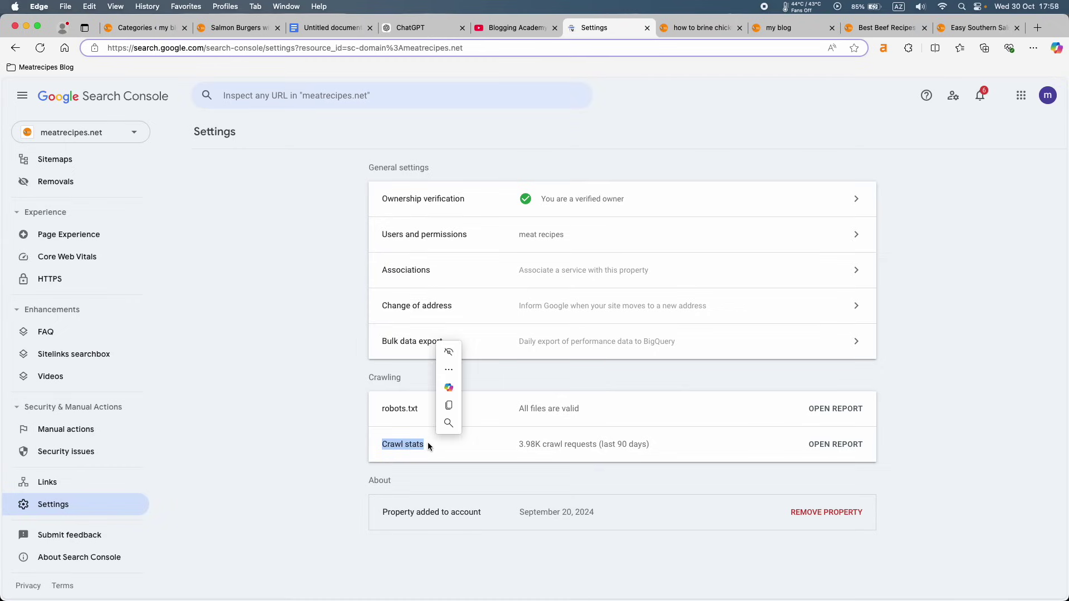
pyautogui.click(428, 444)
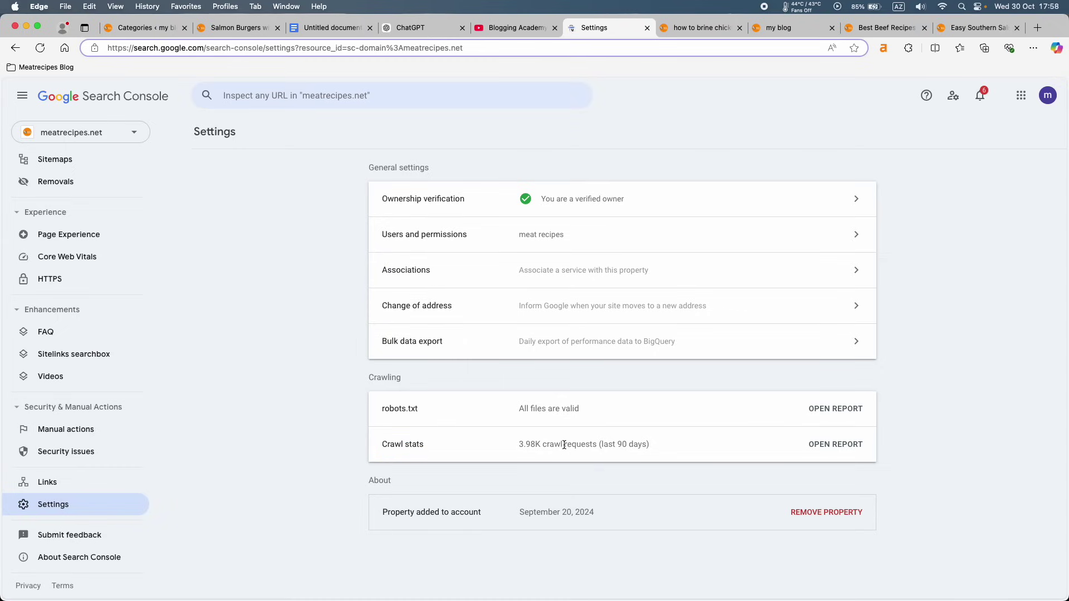
pyautogui.click(836, 445)
pyautogui.scroll(-2, 665, 444)
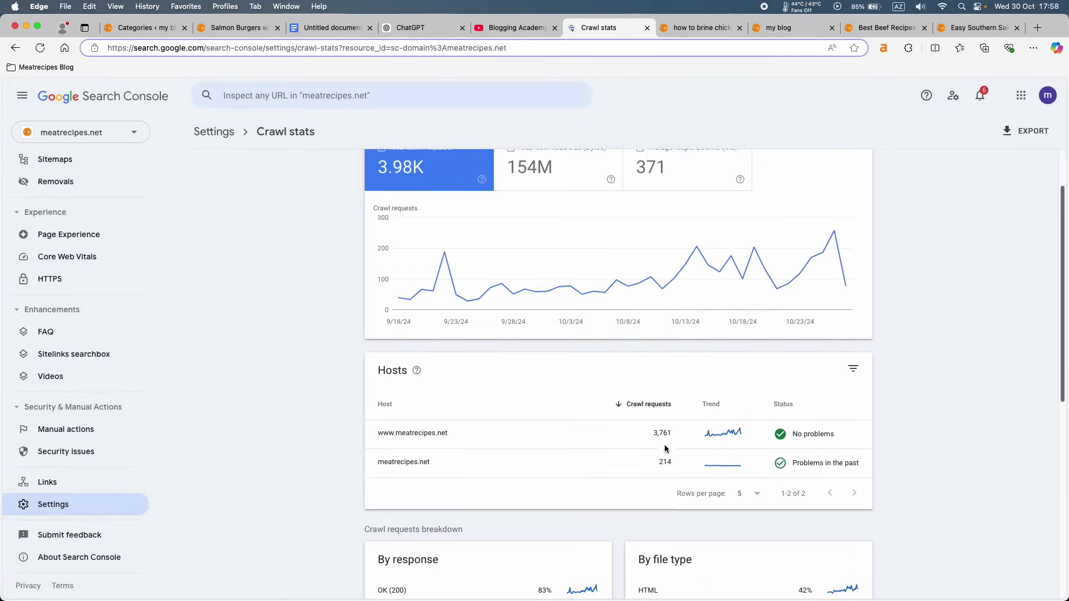
pyautogui.scroll(2, 666, 449)
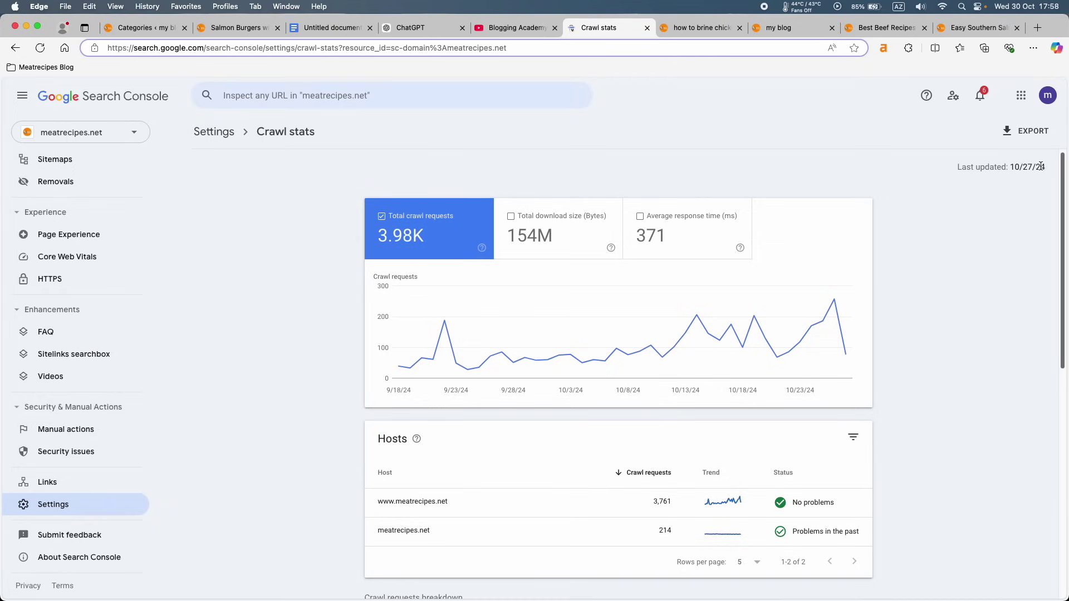
pyautogui.moveTo(1047, 167); pyautogui.dragTo(1010, 167)
pyautogui.scroll(-3, 867, 273)
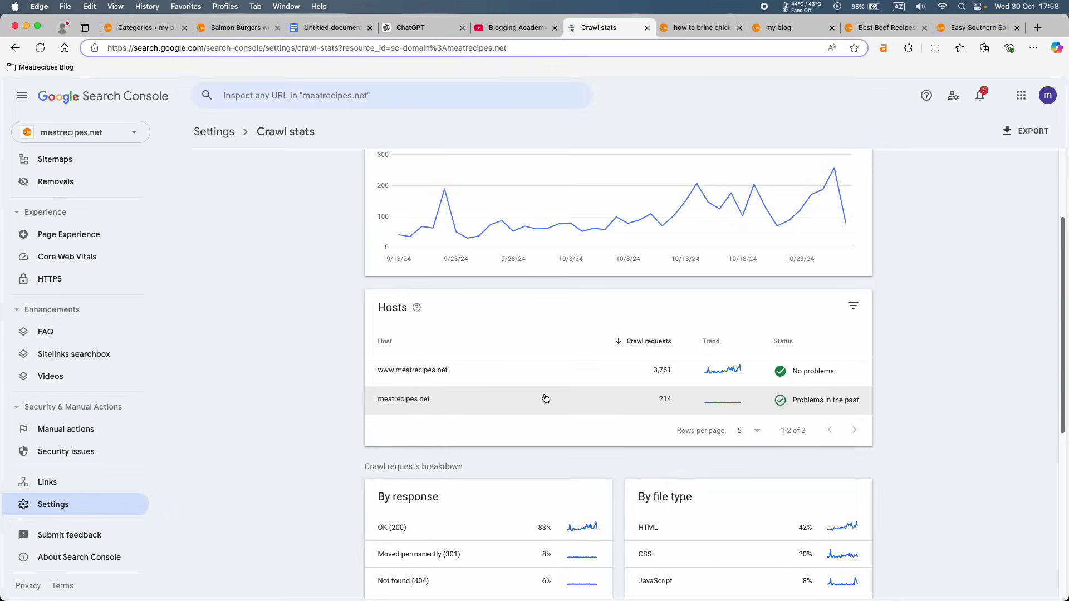
pyautogui.scroll(-6, 545, 398)
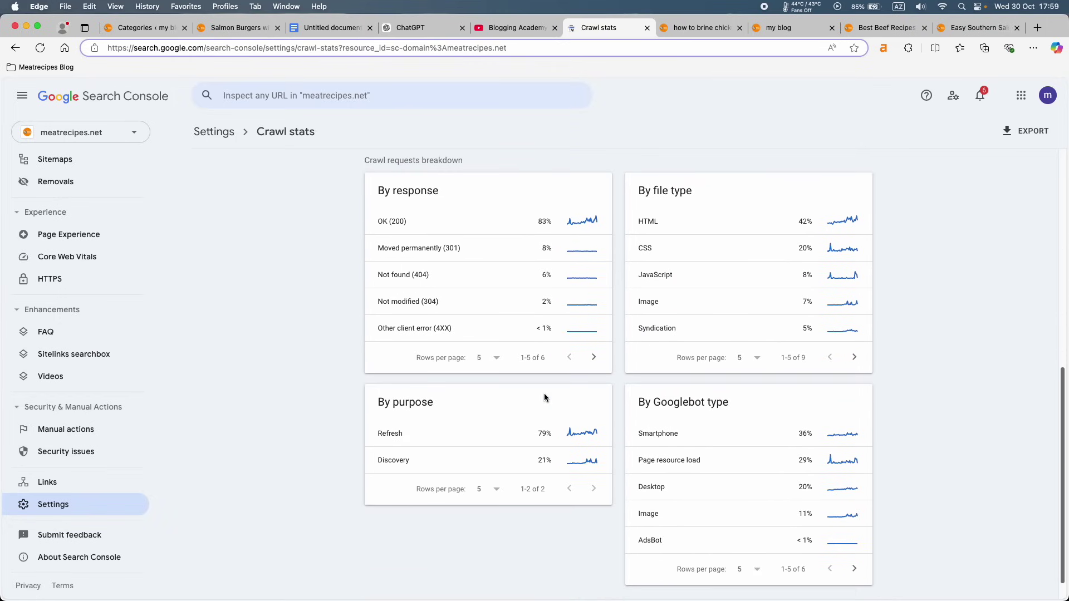
pyautogui.scroll(8, 545, 399)
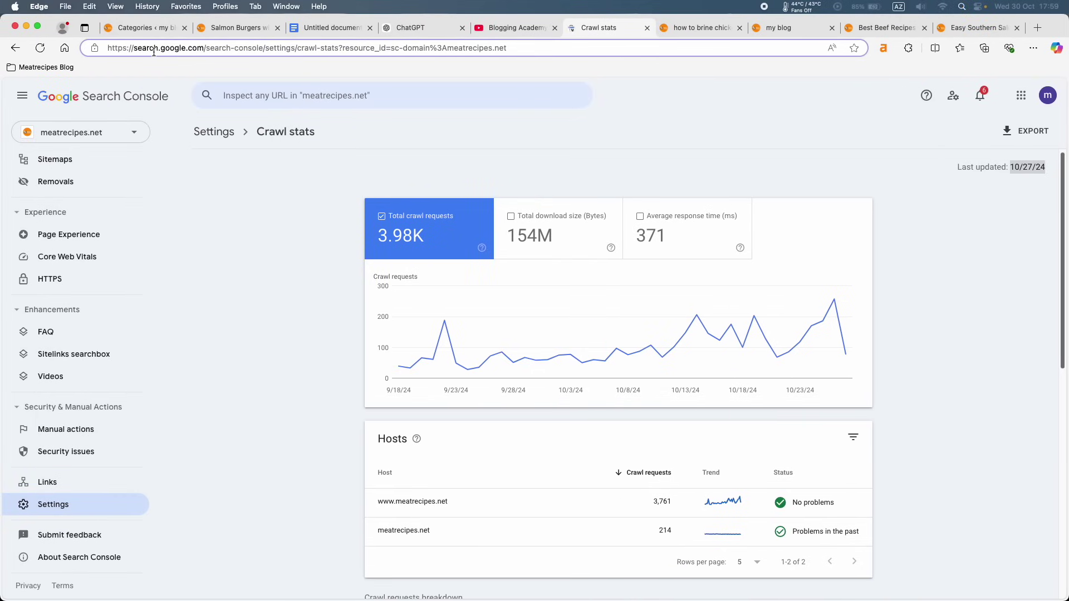
# Switch to the blog's WordPress admin, open the Rank Math SEO Analytics page and review its optimization, traffic and keyword reports.
pyautogui.click(150, 27)
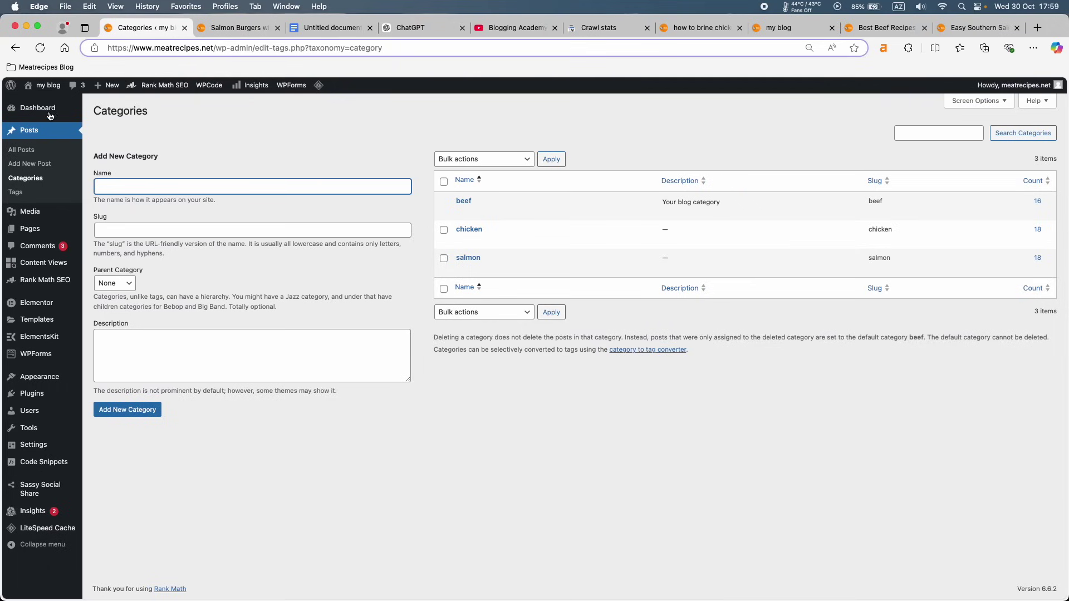
pyautogui.click(277, 28)
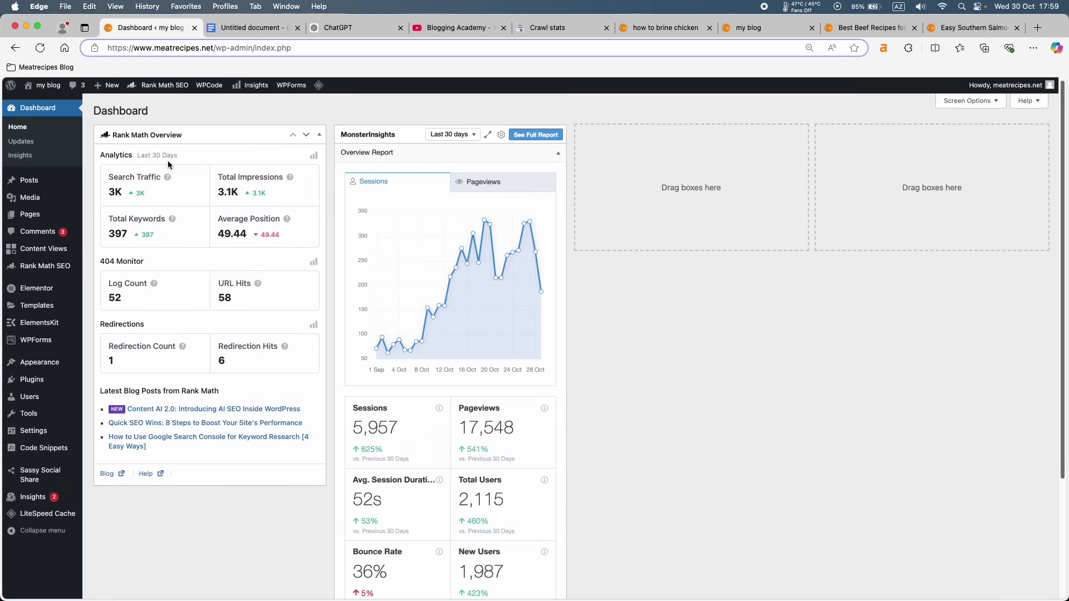
pyautogui.moveTo(66, 271)
pyautogui.click(103, 296)
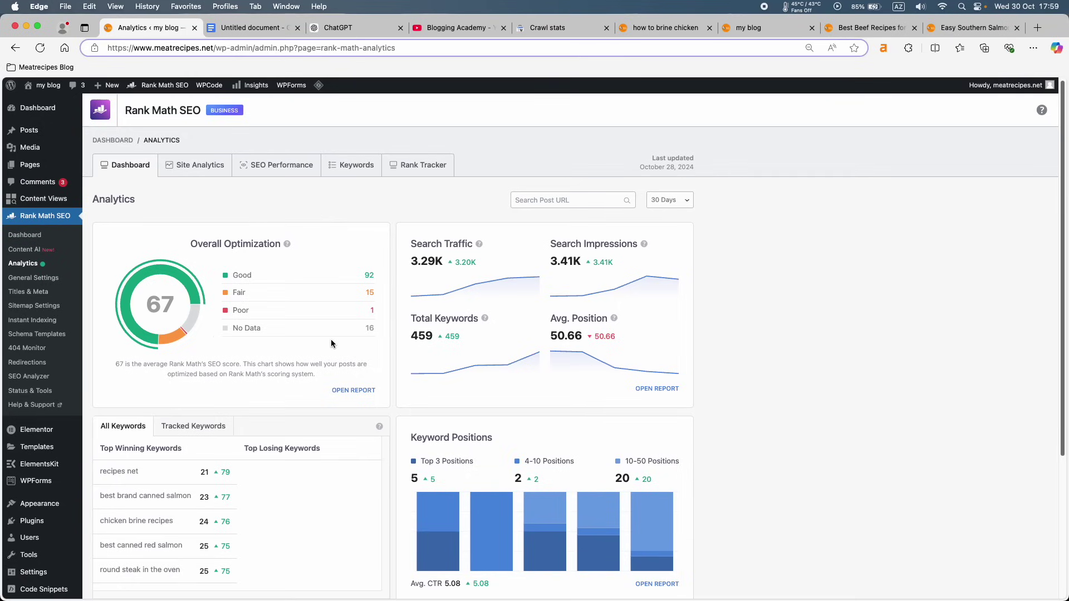
pyautogui.scroll(-4, 331, 341)
pyautogui.scroll(-3, 331, 339)
pyautogui.scroll(8, 261, 285)
# Review the Rank Math Overview figures on the WordPress dashboard and reopen the Rank Math Analytics page.
pyautogui.click(35, 108)
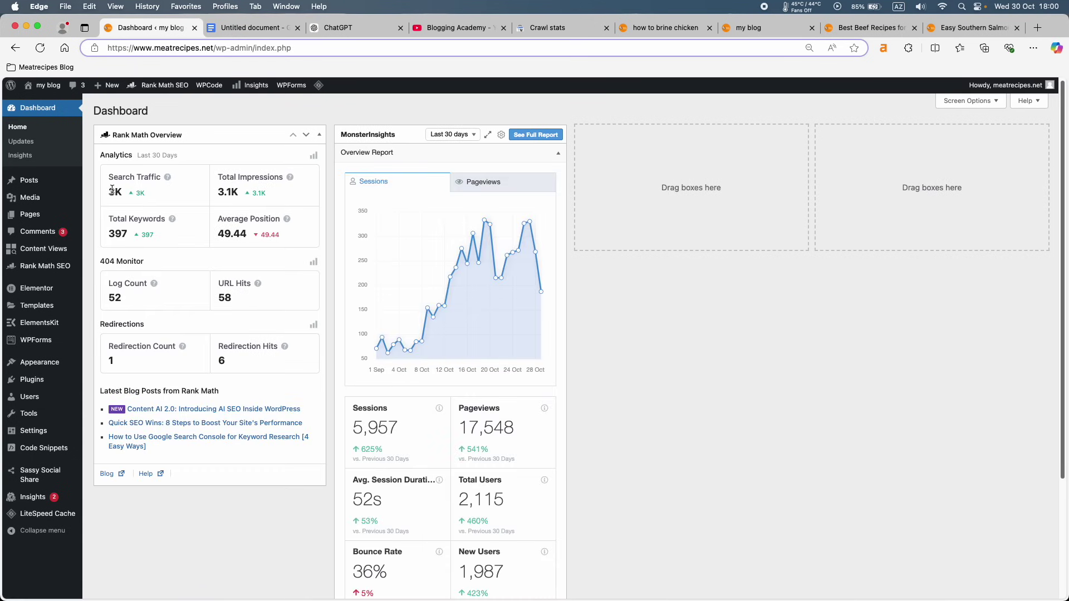
pyautogui.moveTo(109, 179); pyautogui.dragTo(274, 345)
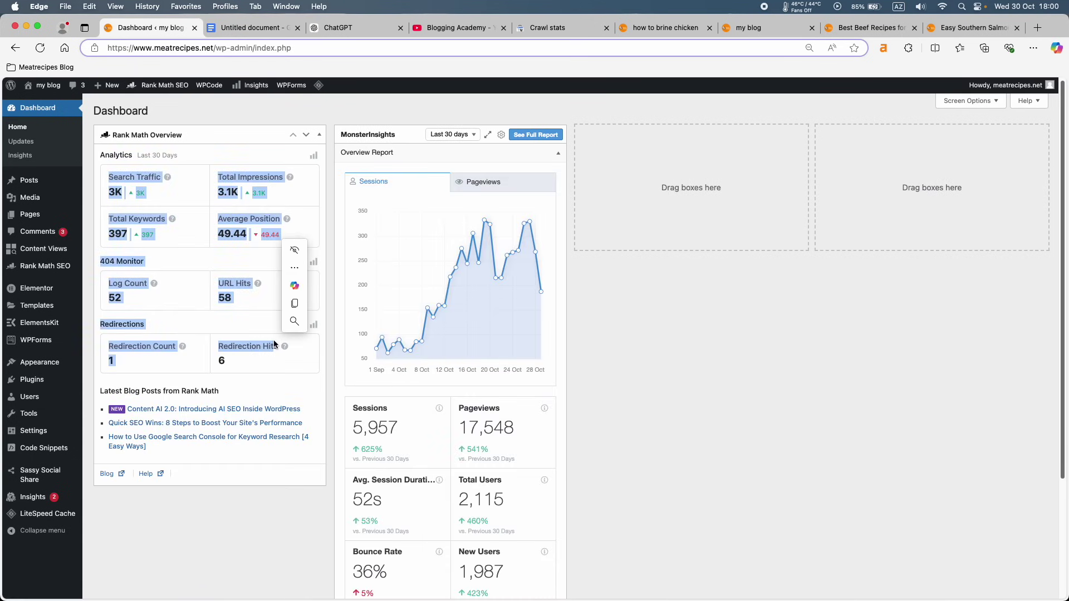
pyautogui.moveTo(58, 271)
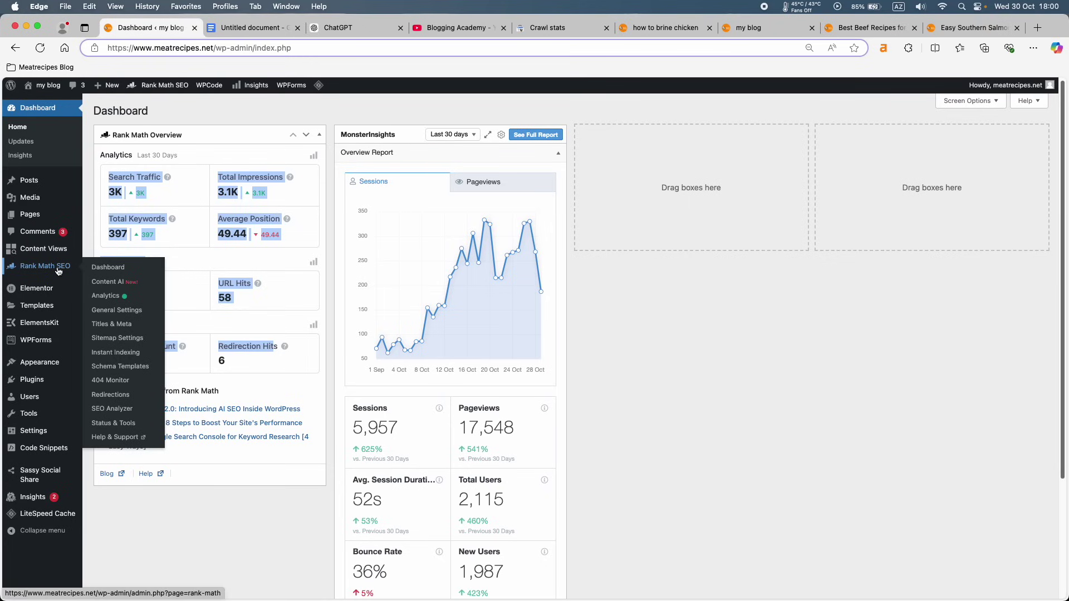
pyautogui.click(106, 301)
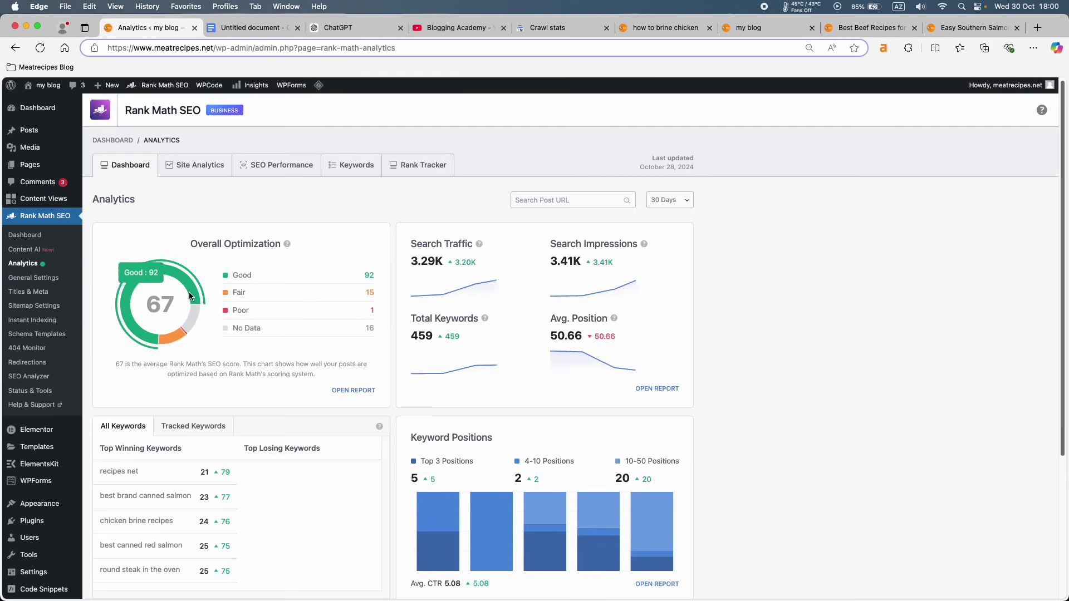
# In Rank Math's General Settings, open the Analytics section and start a manual update of the Analytics Database.
pyautogui.click(44, 282)
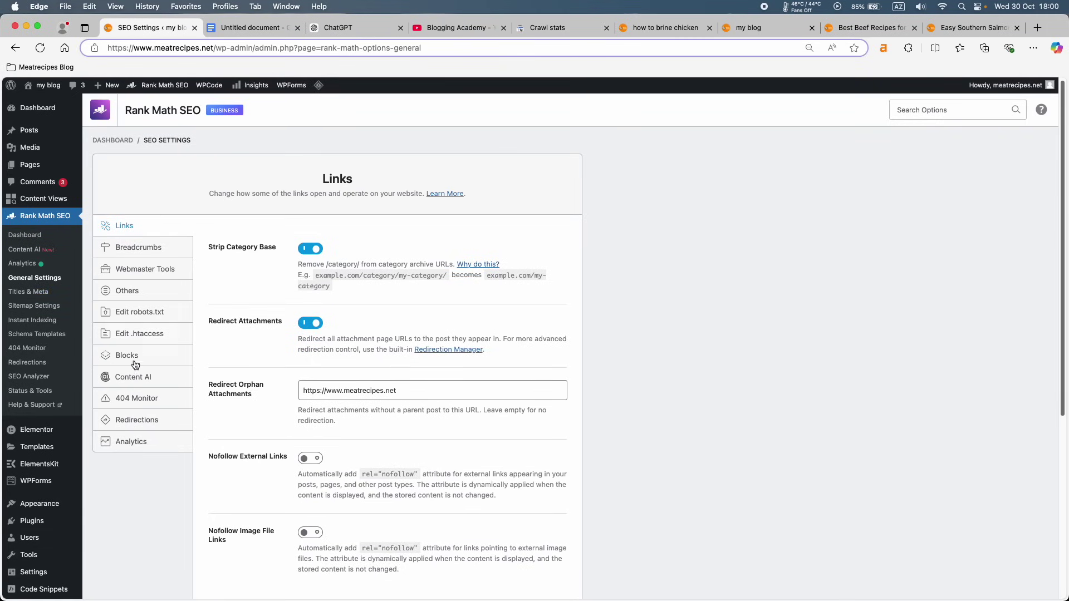
pyautogui.click(139, 439)
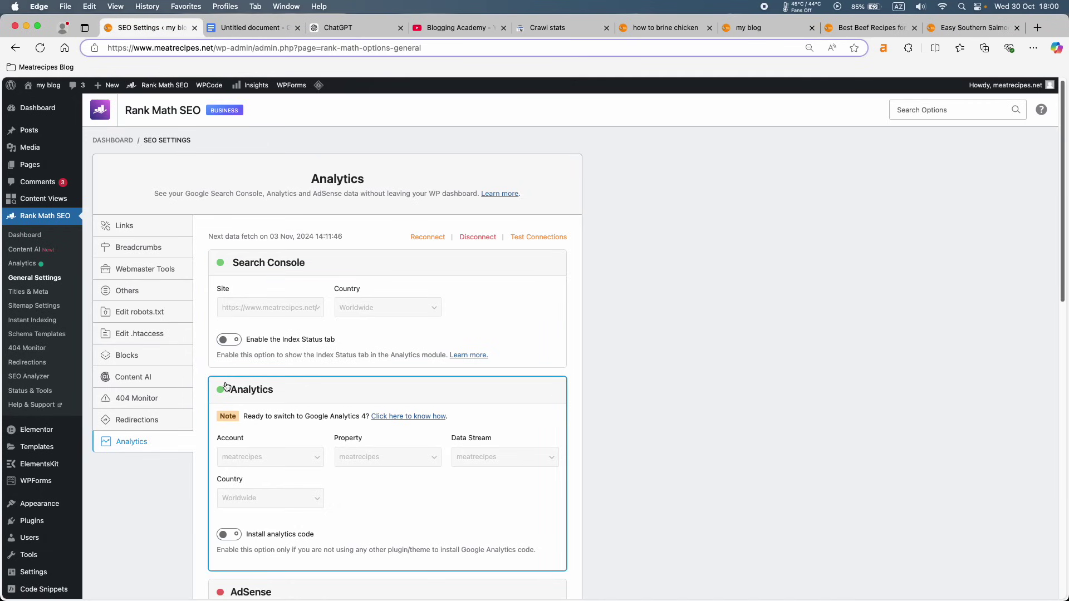
pyautogui.scroll(-10, 226, 385)
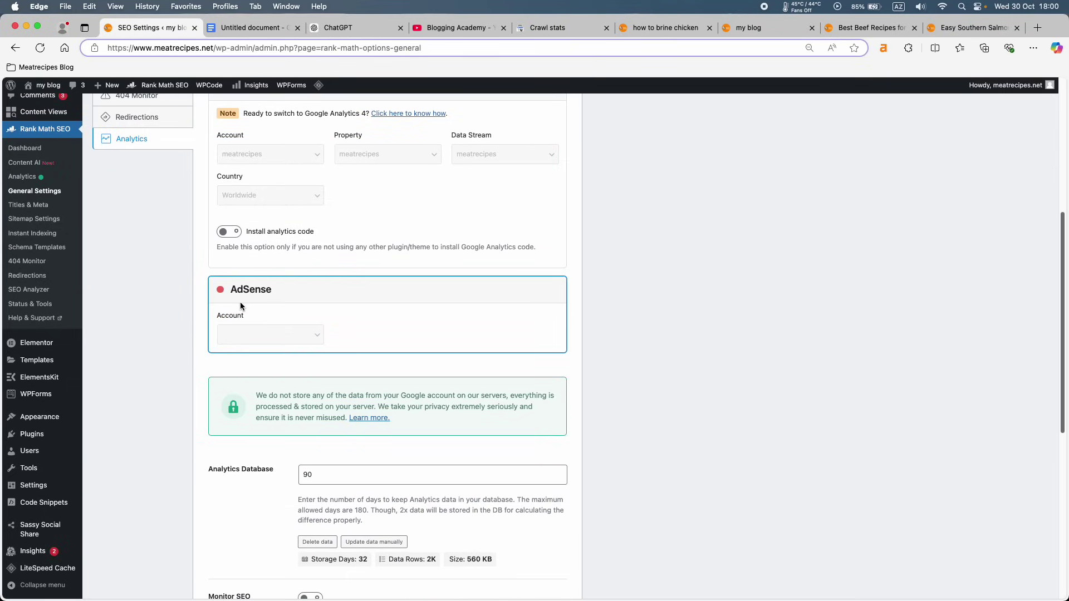
pyautogui.scroll(-5, 241, 306)
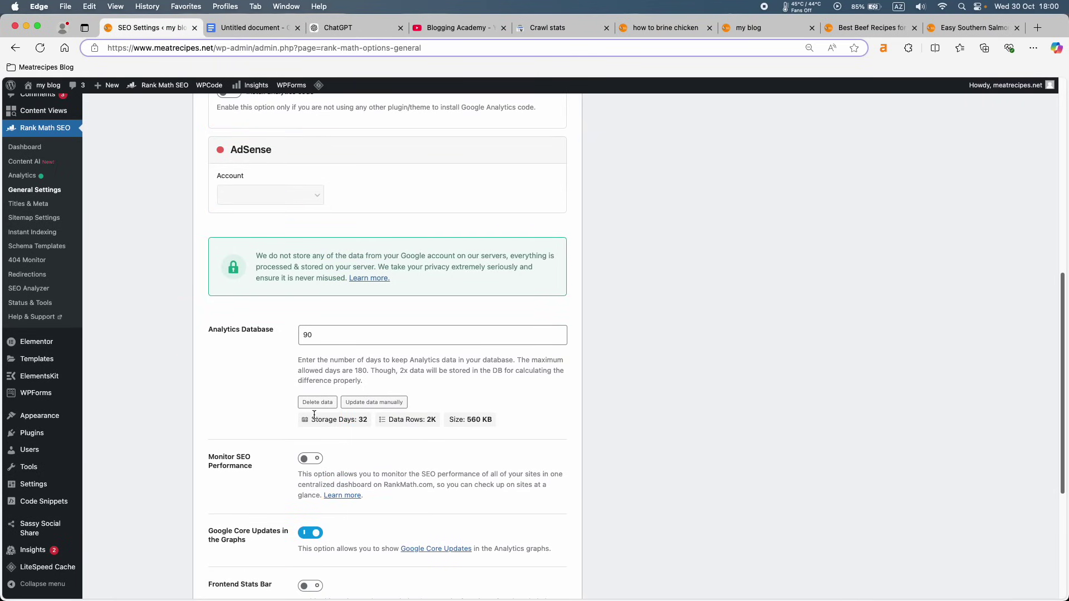
pyautogui.click(392, 403)
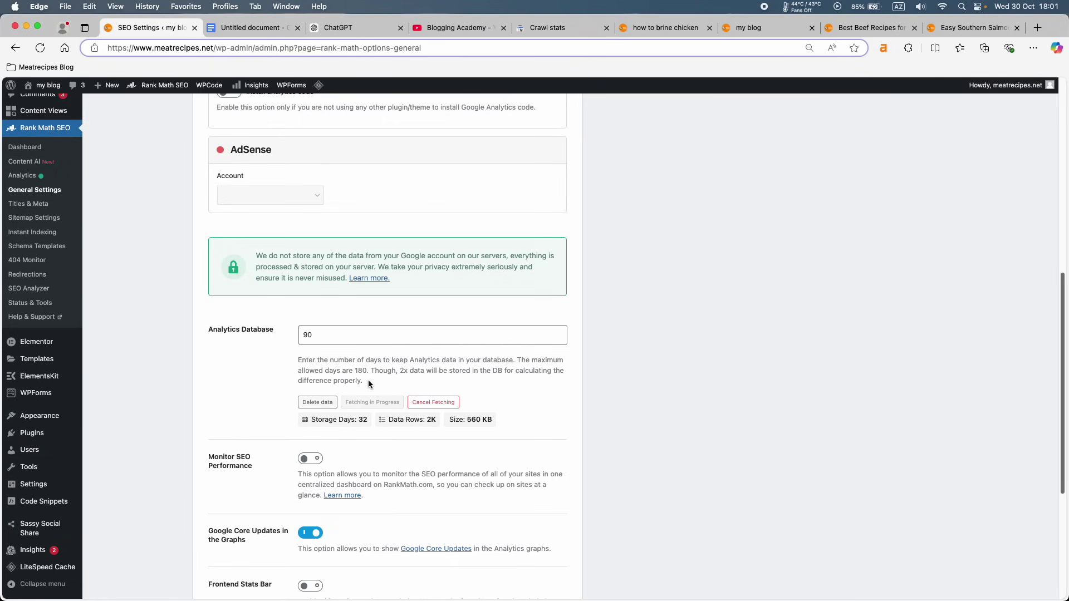
# Return to the WordPress dashboard and check the Rank Math optimization steps slide for the next task.
pyautogui.scroll(10, 368, 384)
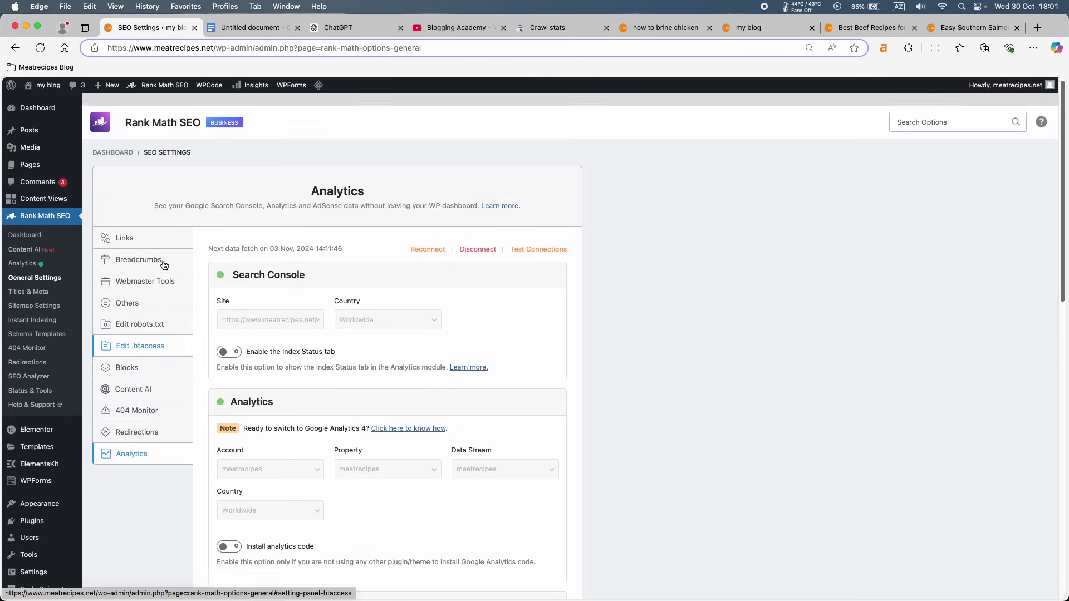
pyautogui.click(39, 109)
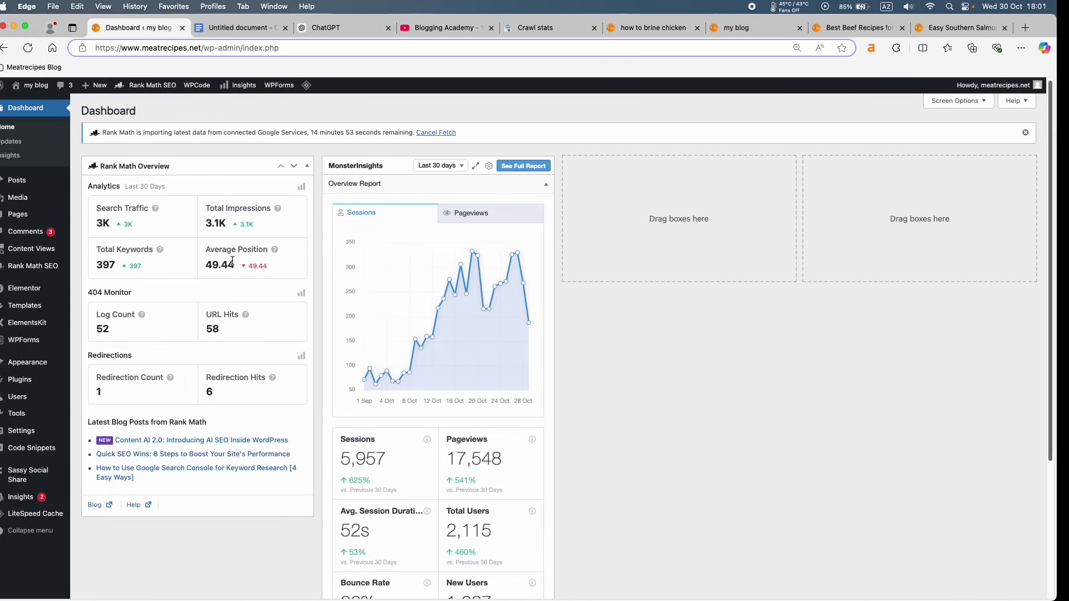
pyautogui.hotkey('ctrl', 'Right')
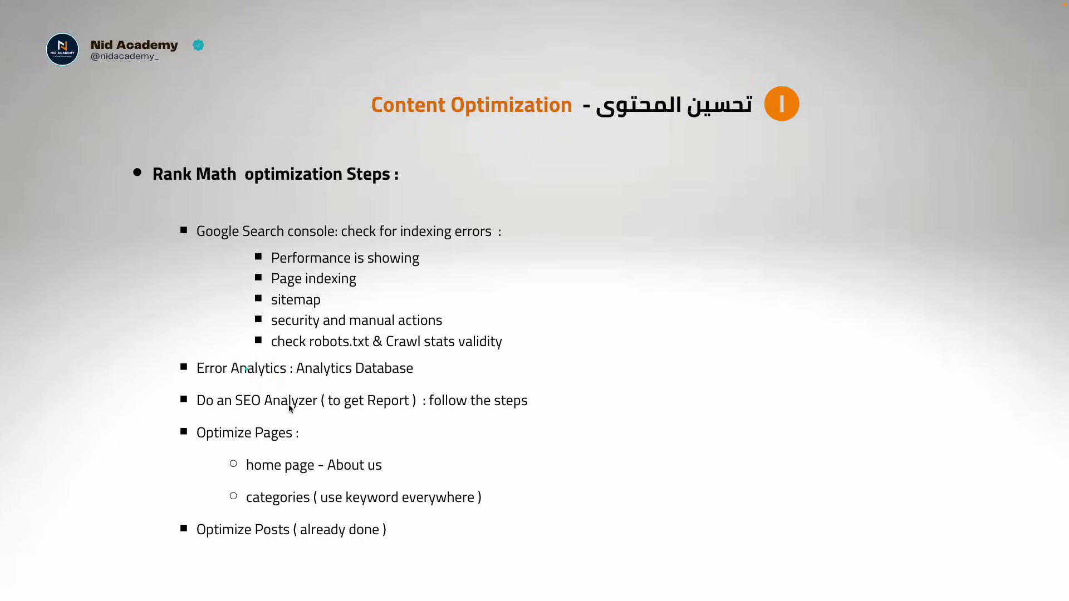
pyautogui.hotkey('ctrl', 'Left')
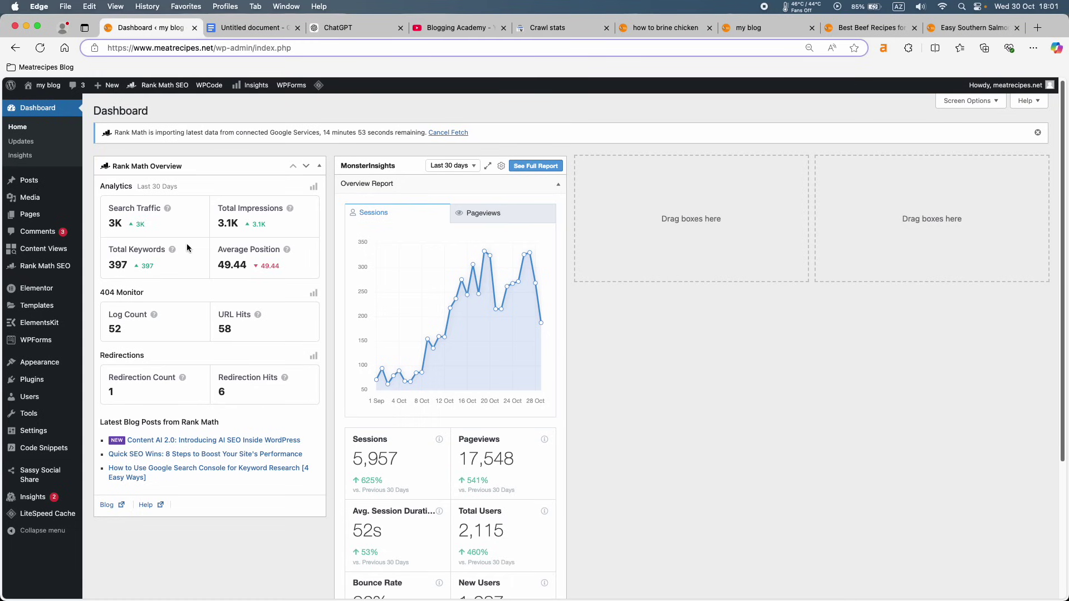
pyautogui.moveTo(50, 269)
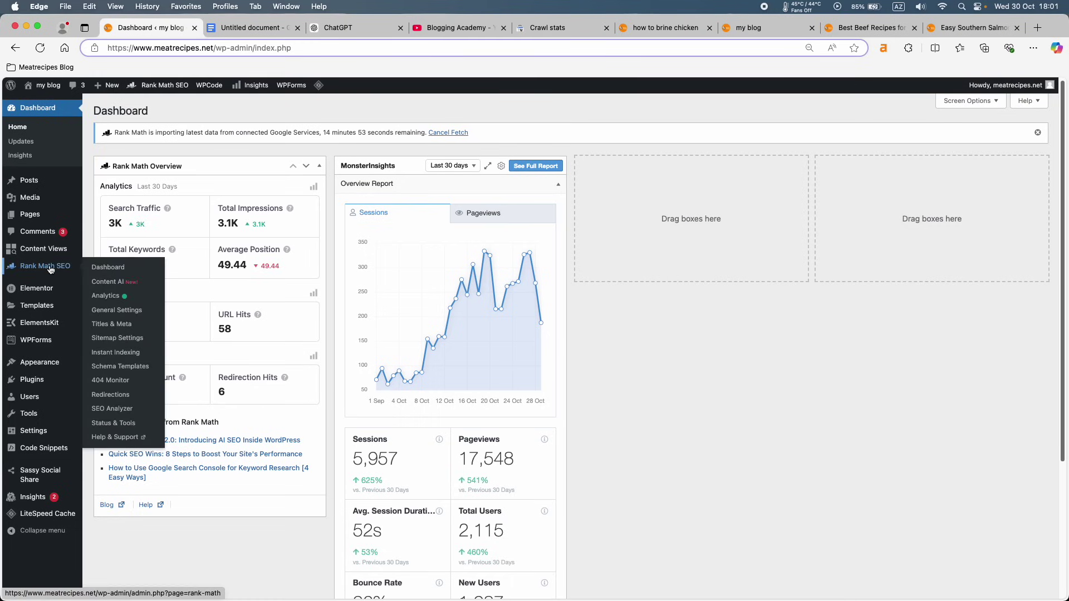
pyautogui.click(102, 415)
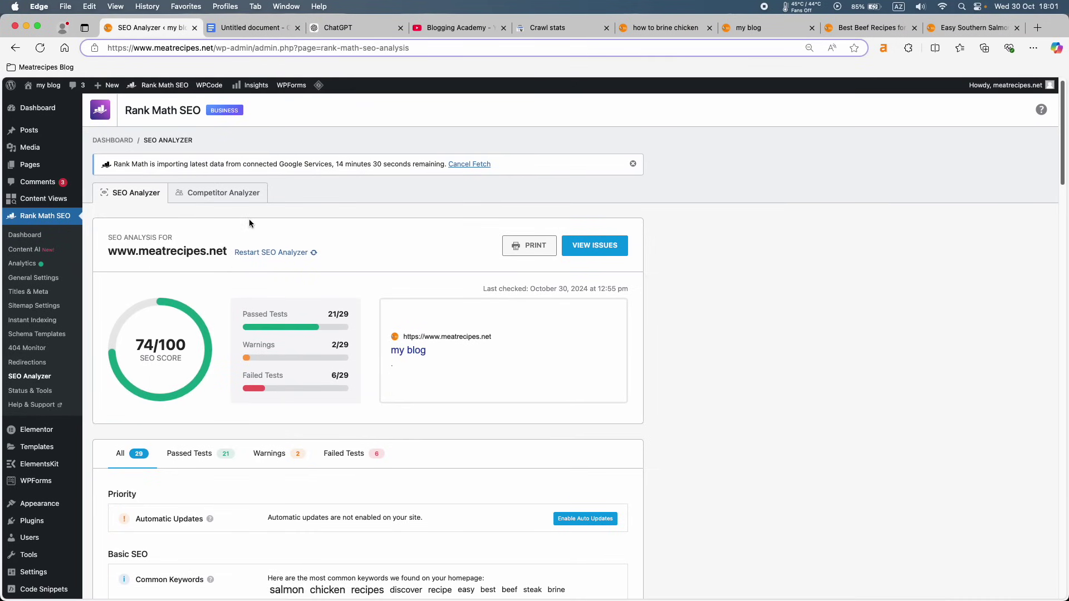
pyautogui.scroll(-3, 383, 350)
pyautogui.scroll(3, 383, 351)
pyautogui.click(299, 252)
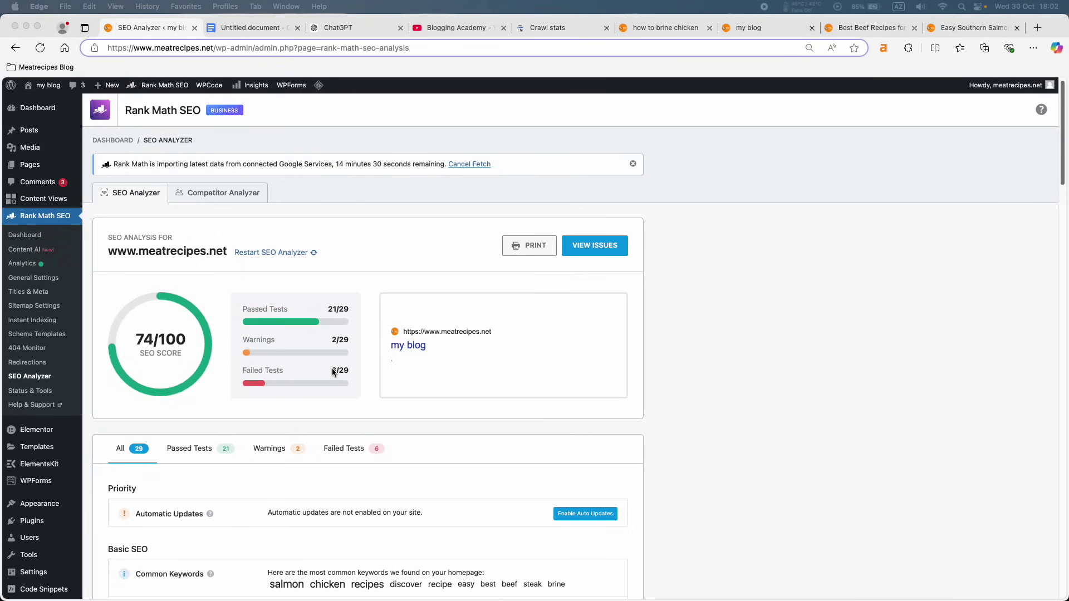
# Review the SEO Analyzer results by warnings, failed tests and the full list of tests.
pyautogui.scroll(-2, 332, 369)
pyautogui.click(284, 417)
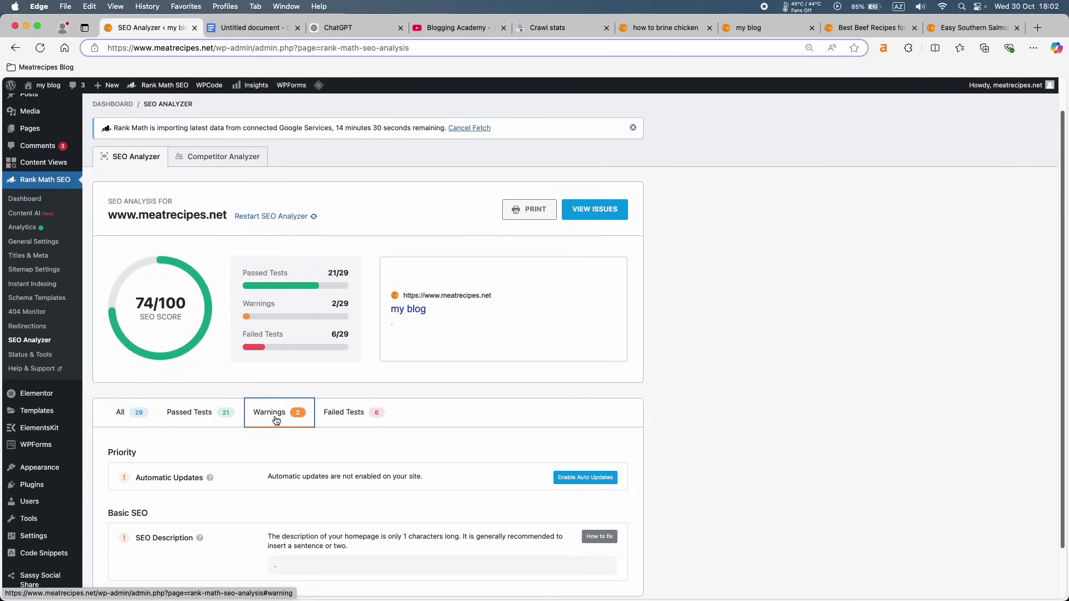
pyautogui.scroll(-1, 276, 421)
pyautogui.click(349, 405)
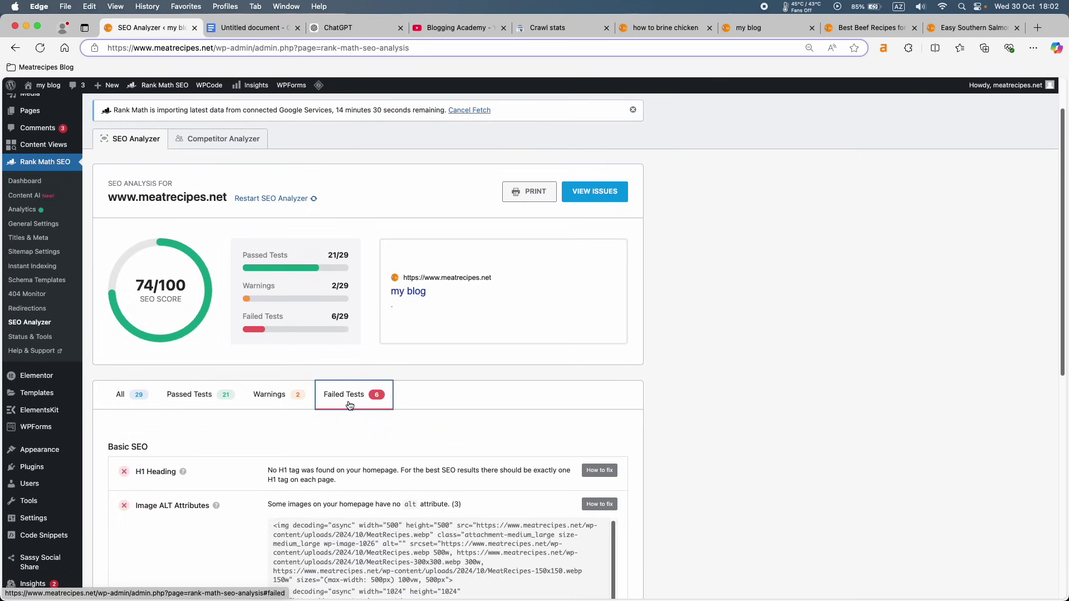
pyautogui.click(290, 400)
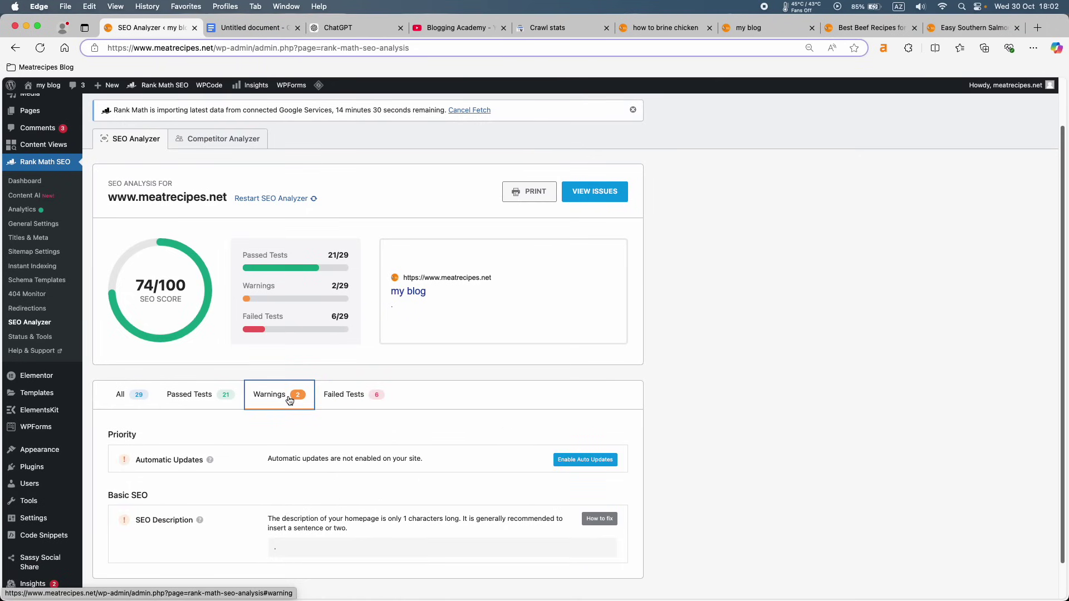
pyautogui.click(139, 396)
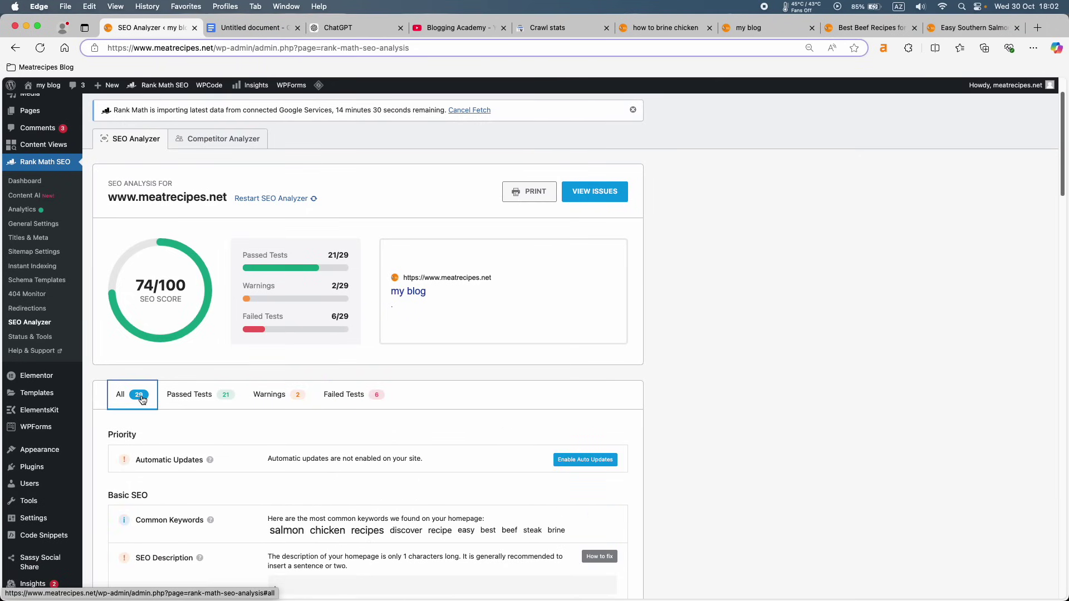
pyautogui.scroll(-5, 206, 402)
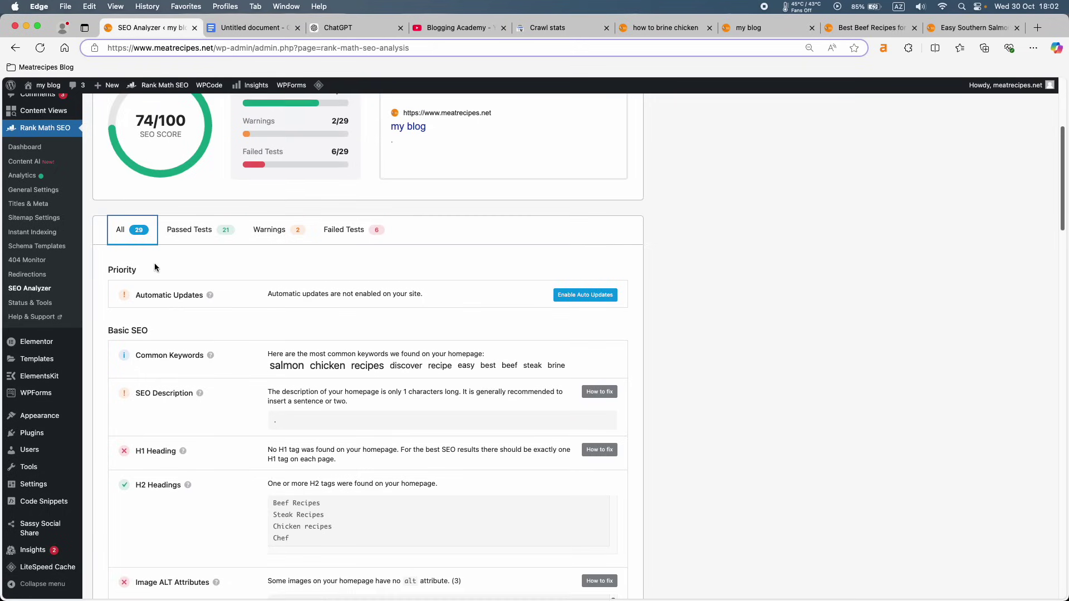
# Recheck the Warnings and Failed Tests results and copy the H1 Heading failure message.
pyautogui.click(279, 255)
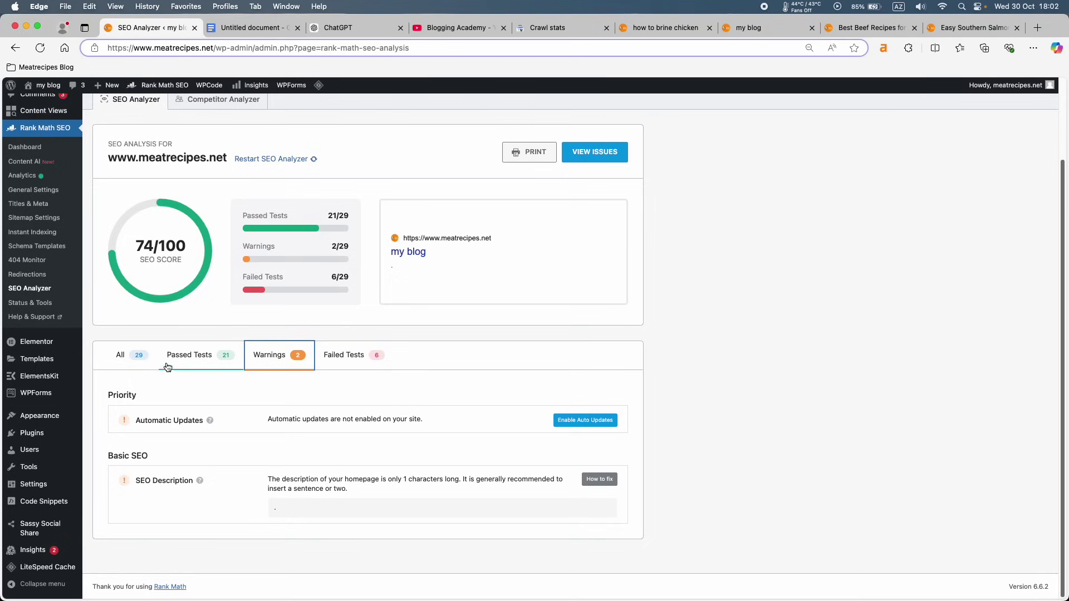
pyautogui.click(344, 357)
pyautogui.scroll(-1, 344, 407)
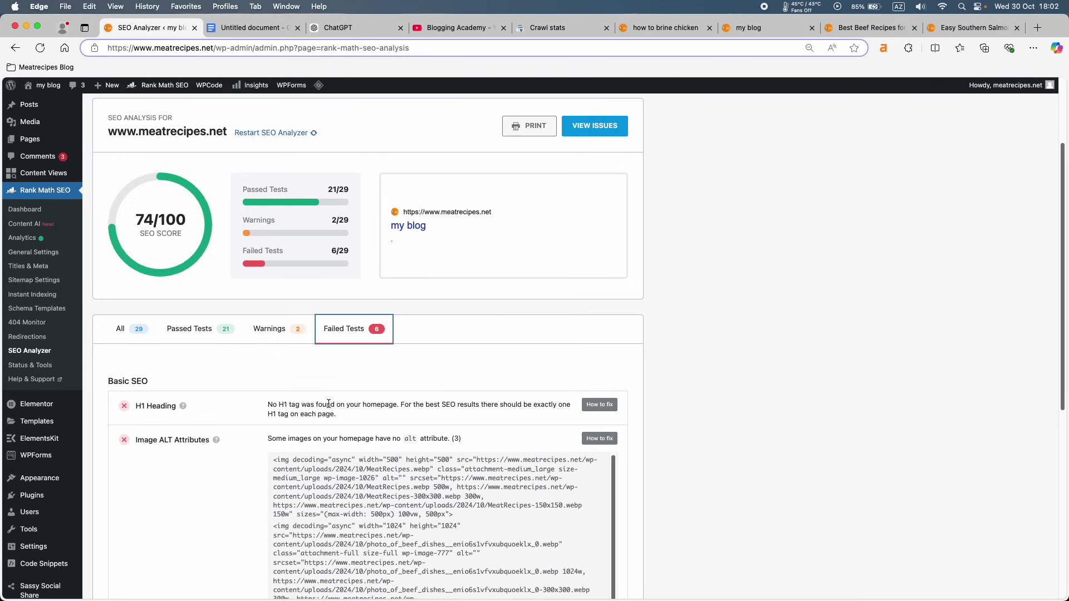
pyautogui.moveTo(338, 416); pyautogui.dragTo(268, 406)
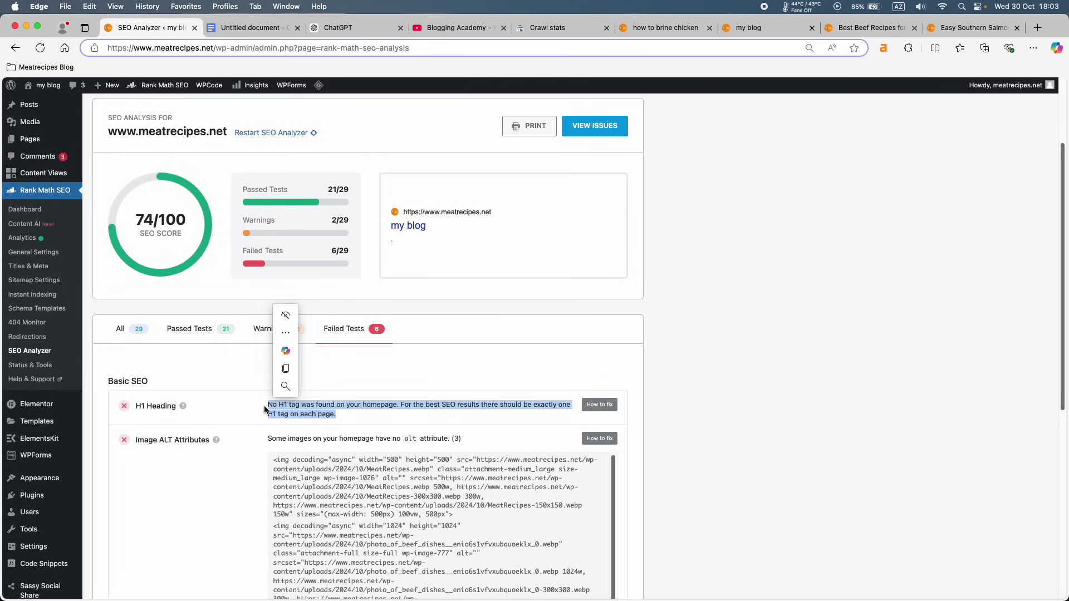
pyautogui.click(299, 369)
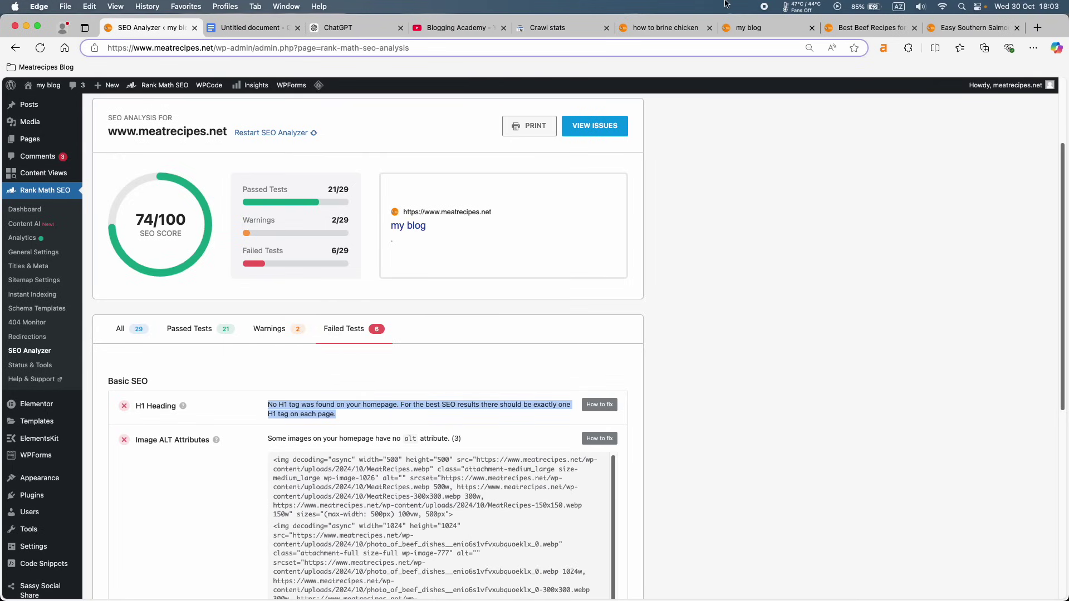
# Replace the brine chicken page with Google Translate, found by searching Google for "translate", and translate the copied H1 Heading message into Arabic.
pyautogui.click(637, 30)
pyautogui.click(605, 48)
pyautogui.click(310, 51)
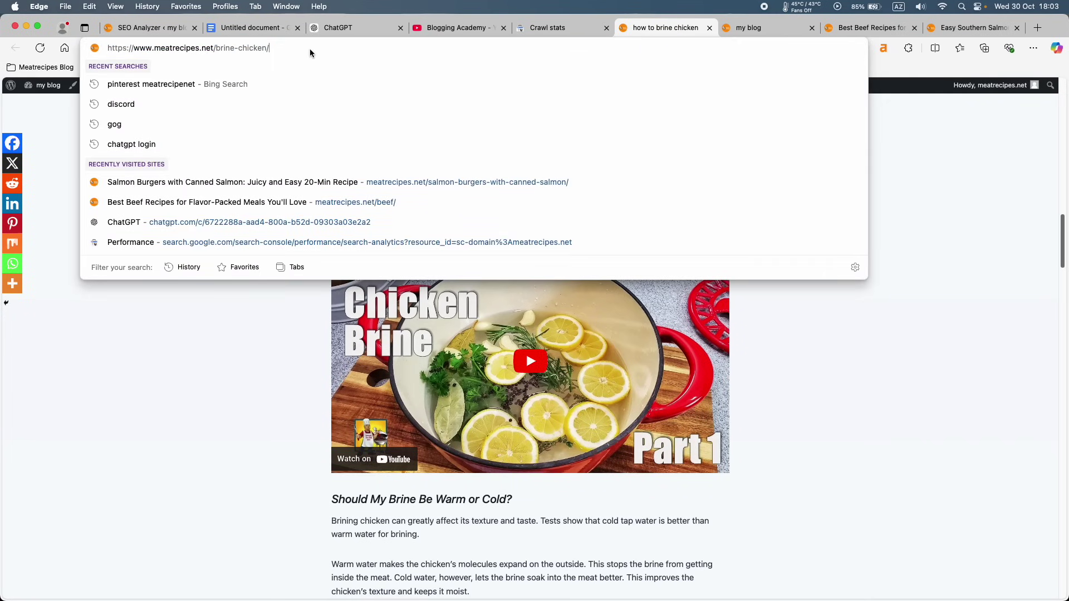
pyautogui.press('super+a')
pyautogui.click(65, 48)
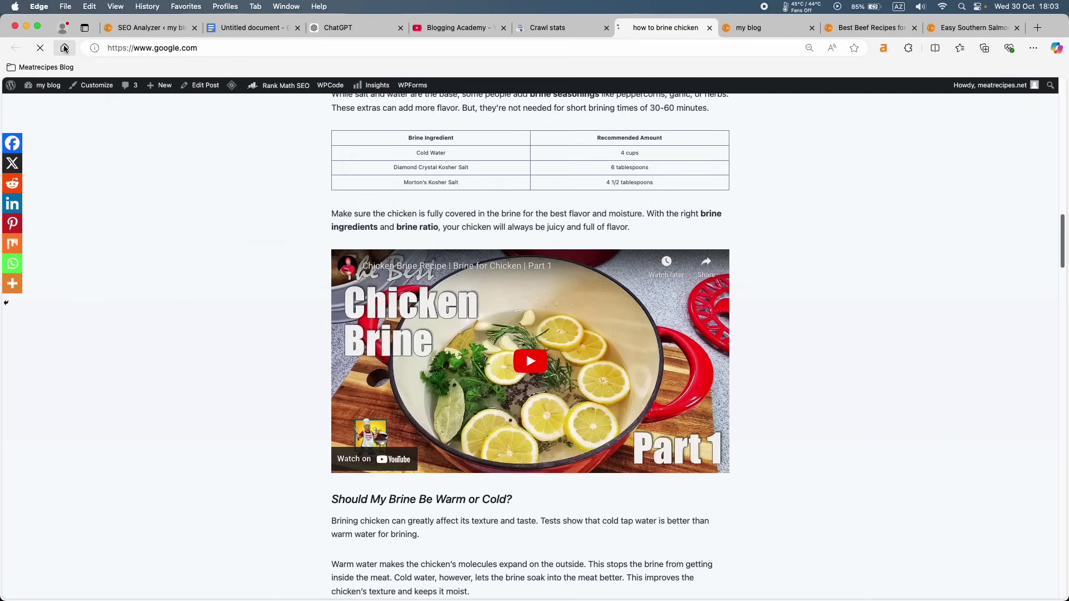
pyautogui.write('tra')
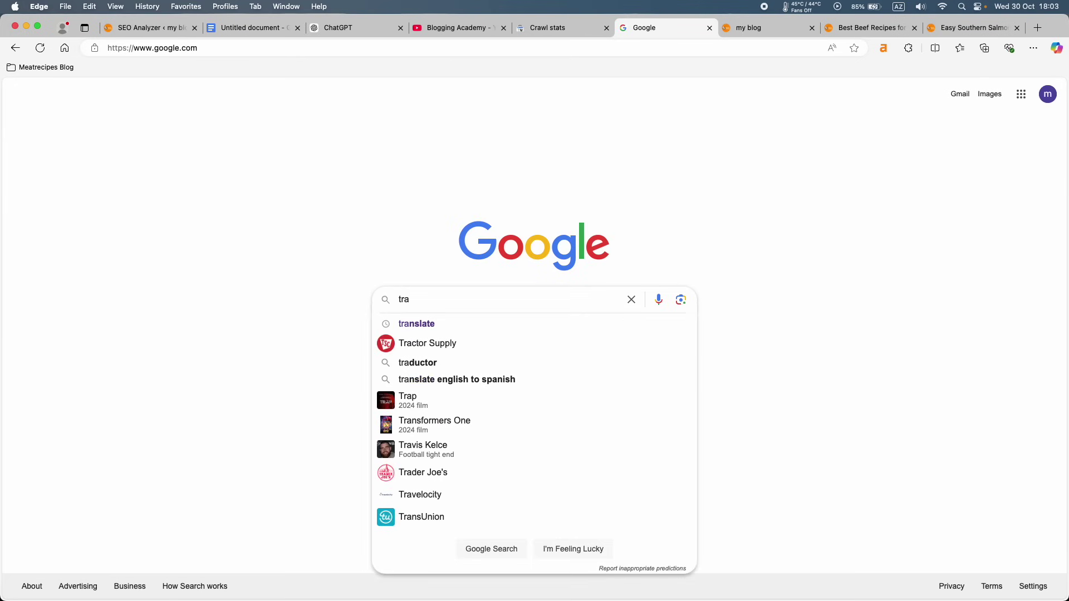
pyautogui.press('Down')
pyautogui.press('Return')
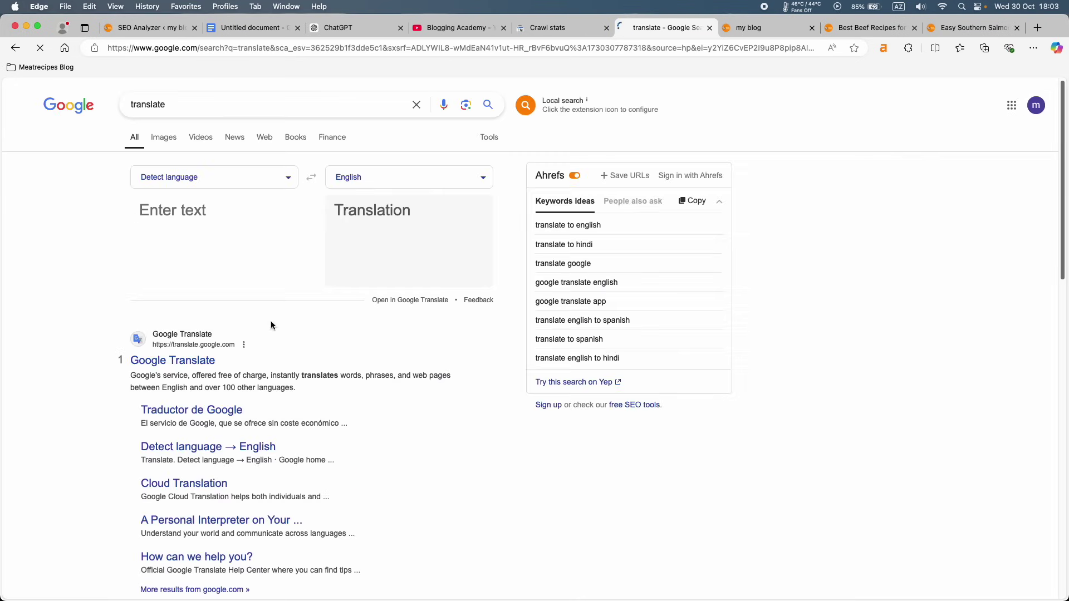
pyautogui.click(191, 370)
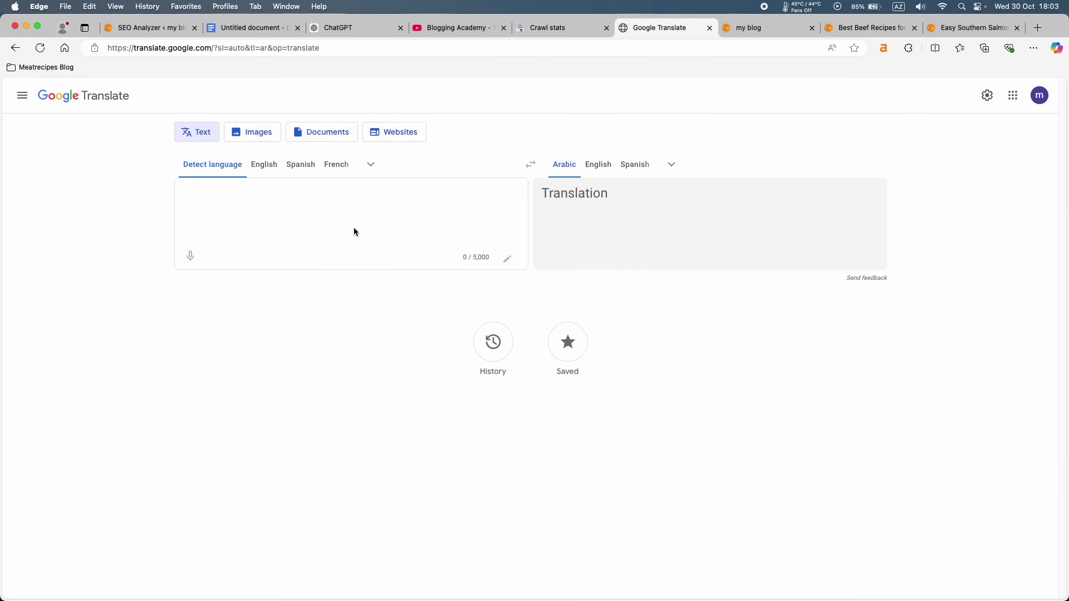
pyautogui.write('No H1 tag was found on your homepage. For the best SEO results there should be exactly one H1 tag on each page.')
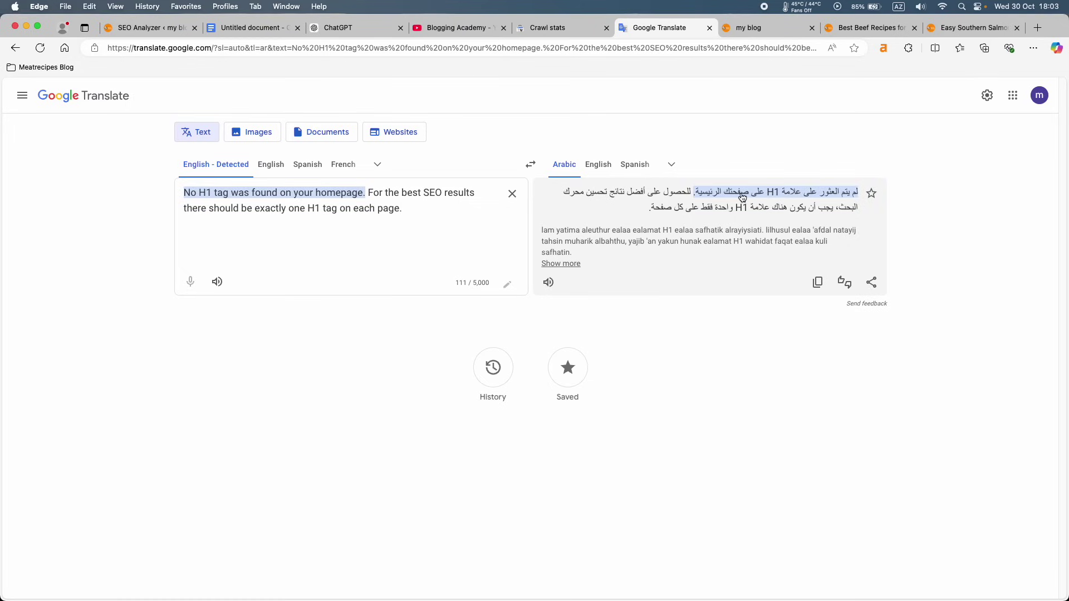
# Switch to the blog's homepage and inspect the headings in its opening section.
pyautogui.click(151, 29)
pyautogui.click(724, 33)
pyautogui.scroll(10, 309, 139)
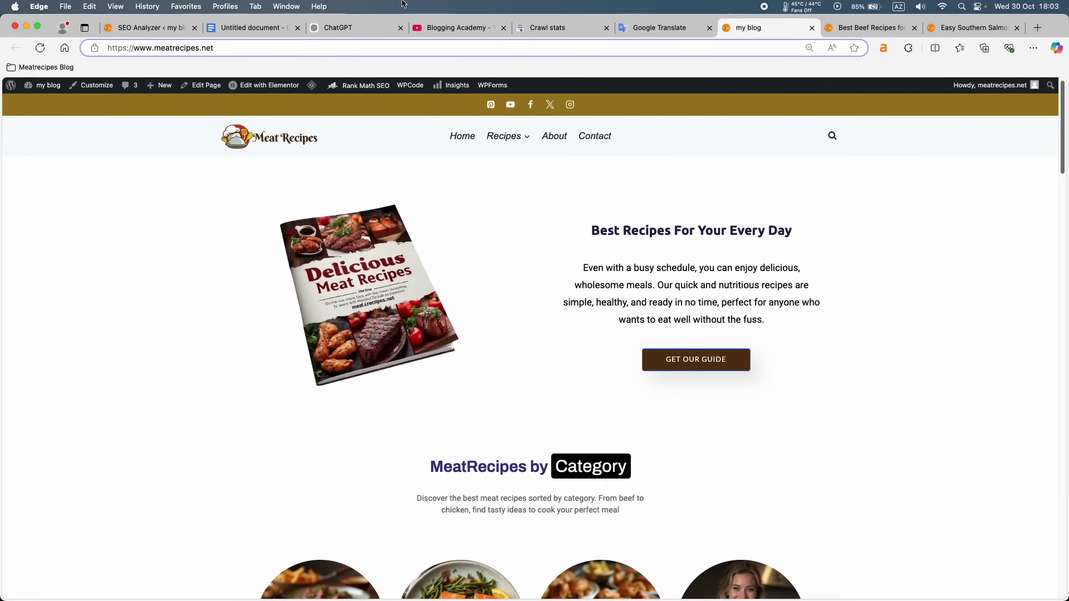
# Return to the SEO Analyzer and review its failed tests, from Image ALT Attributes through the focus keyword checks to OpenGraph Meta.
pyautogui.click(572, 29)
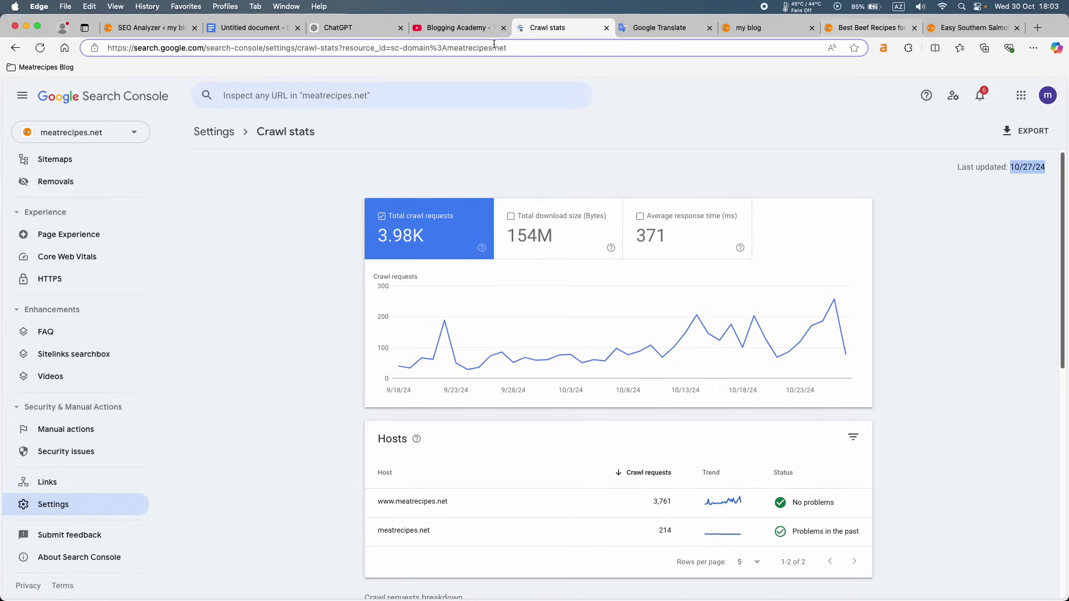
pyautogui.click(139, 29)
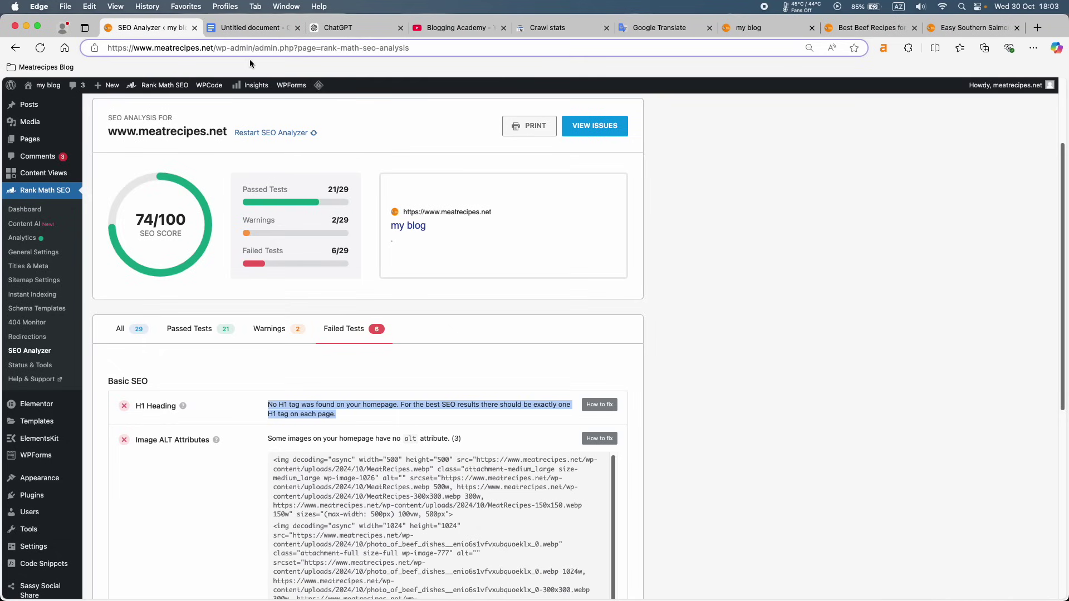
pyautogui.scroll(-3, 274, 195)
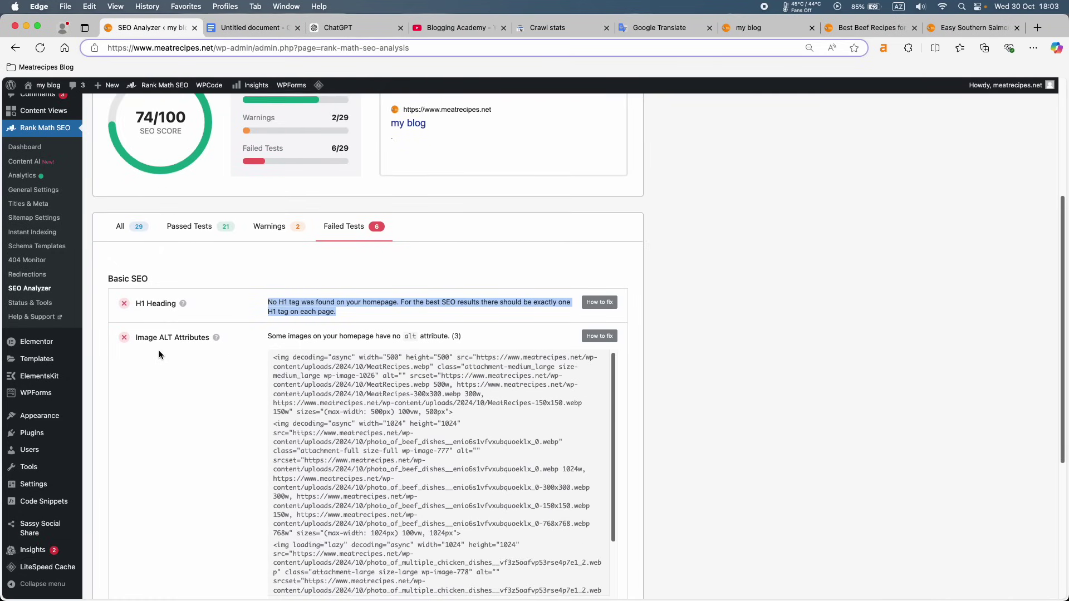
pyautogui.moveTo(175, 337); pyautogui.dragTo(154, 338)
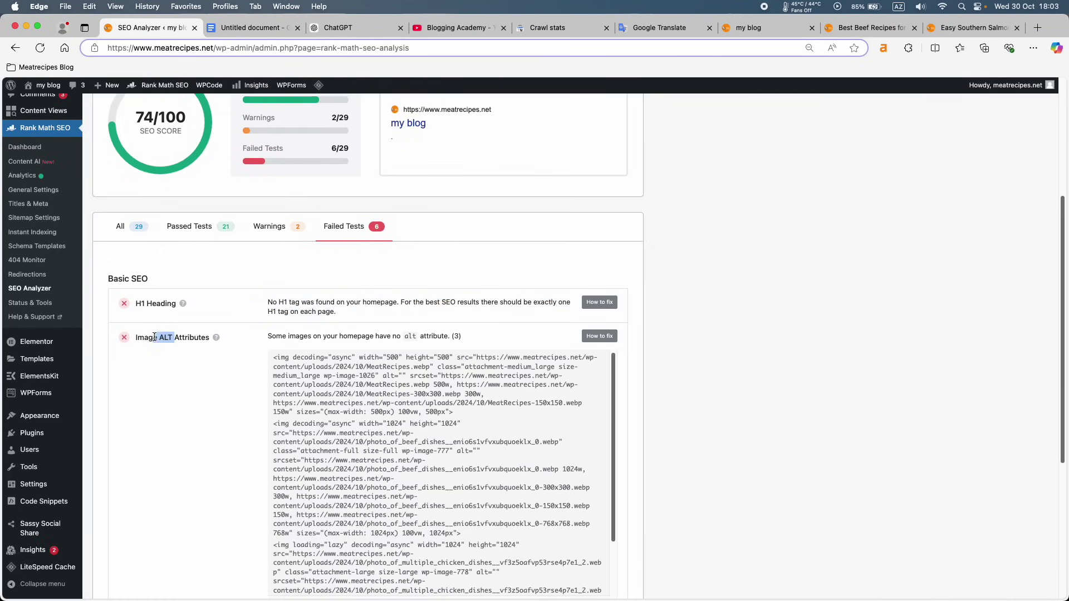
pyautogui.doubleClick(166, 339)
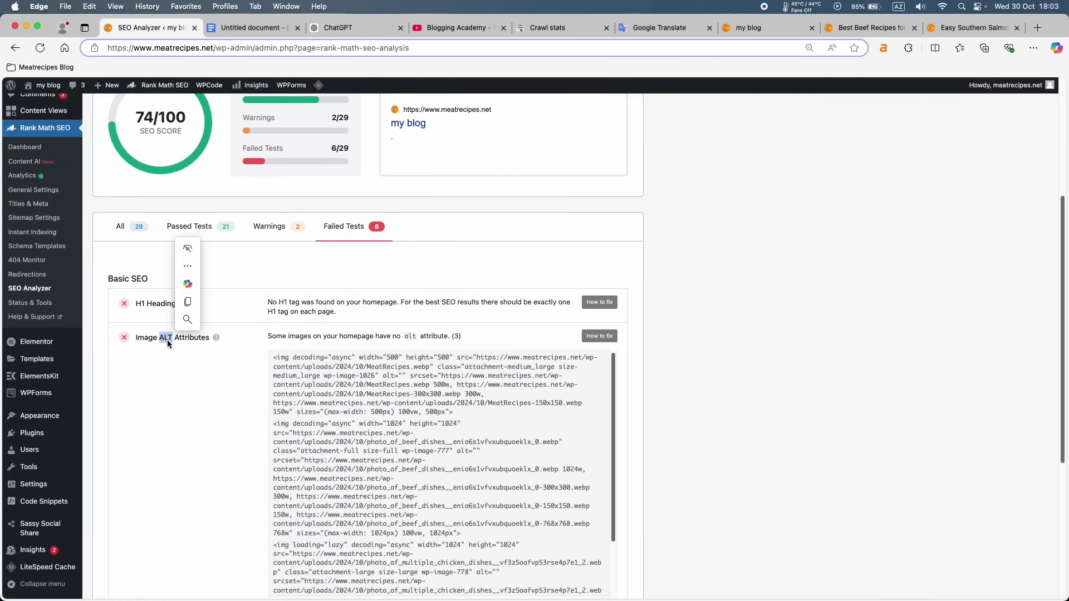
pyautogui.scroll(-5, 317, 413)
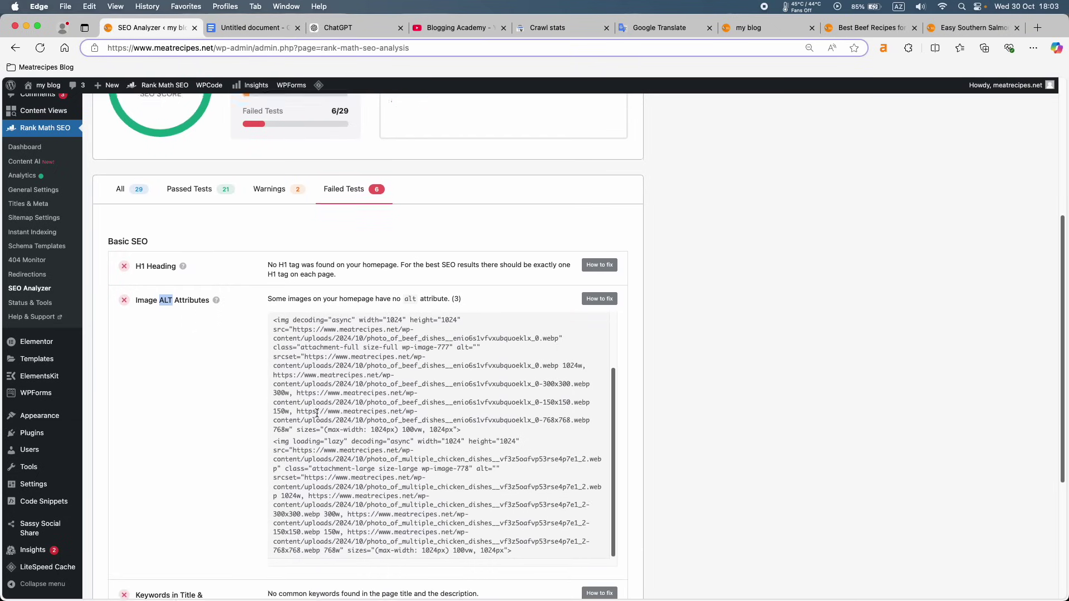
pyautogui.scroll(-5, 316, 413)
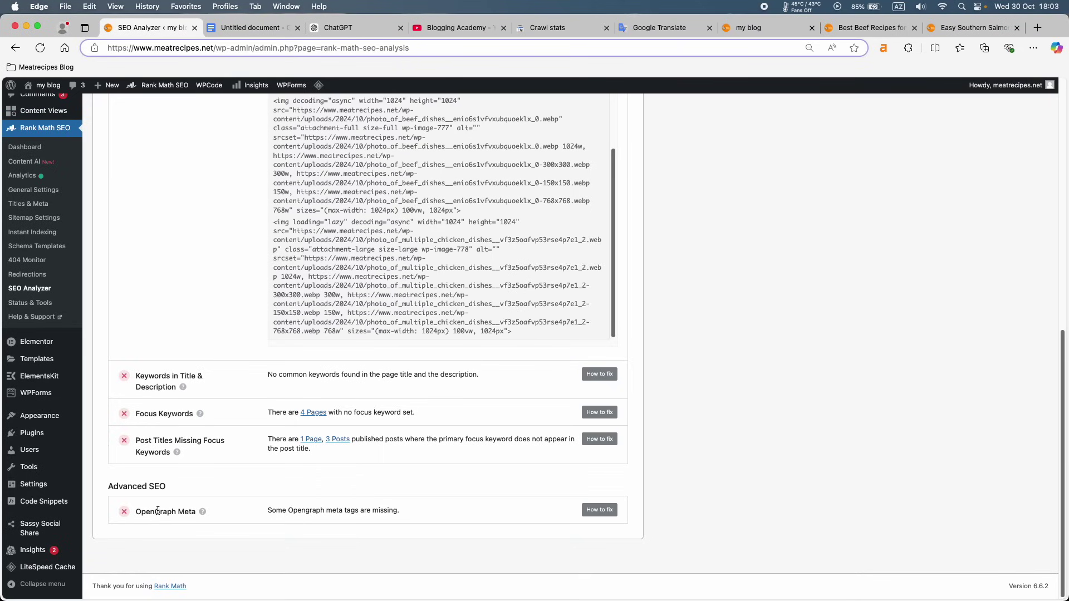
pyautogui.scroll(10, 184, 504)
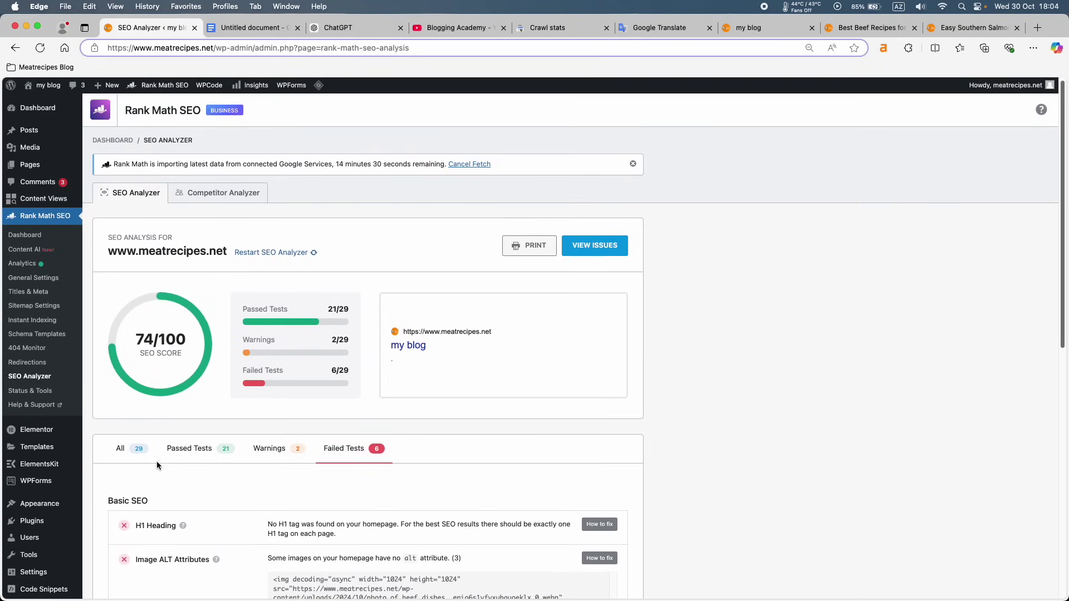
# Show all SEO Analyzer tests and examine the H2 Headings, Links Ratio and SEO Title results for the homepage.
pyautogui.click(144, 454)
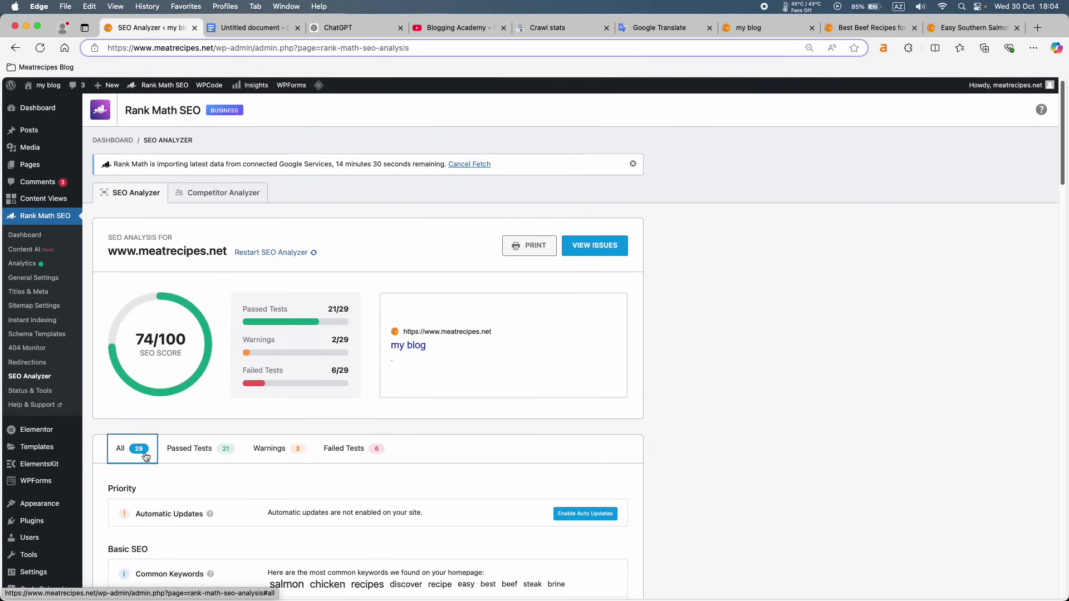
pyautogui.scroll(-6, 145, 456)
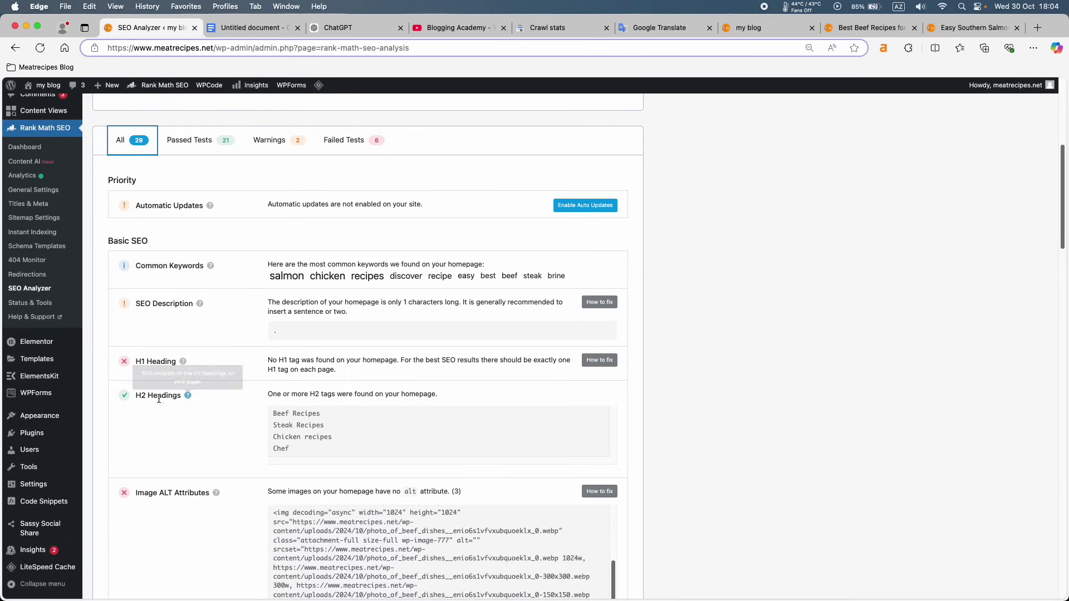
pyautogui.moveTo(274, 414); pyautogui.dragTo(290, 448)
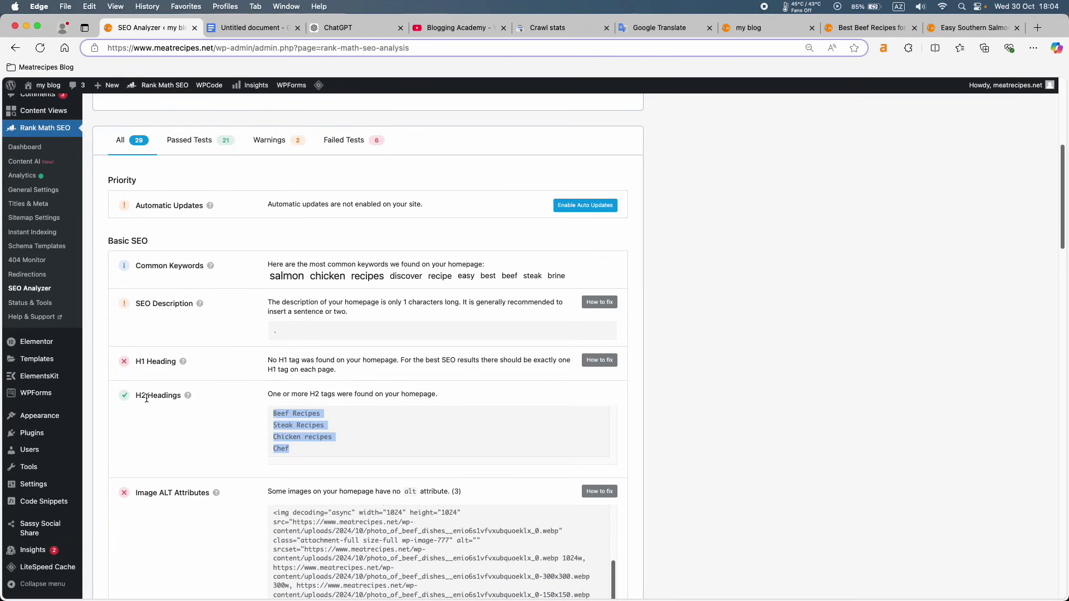
pyautogui.moveTo(212, 447); pyautogui.dragTo(146, 397)
pyautogui.scroll(-10, 222, 442)
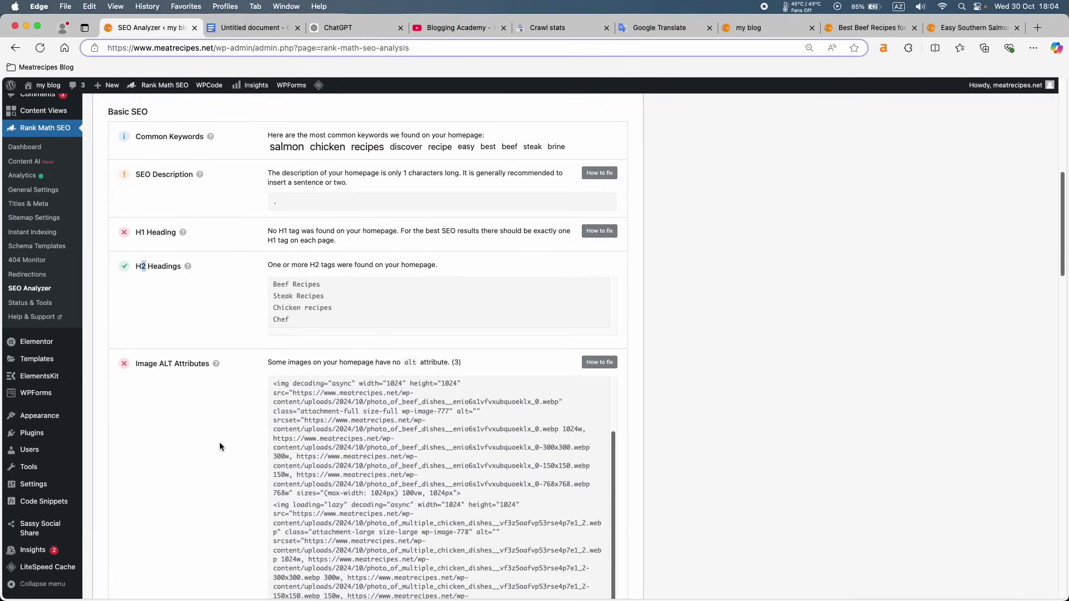
pyautogui.scroll(-2, 157, 329)
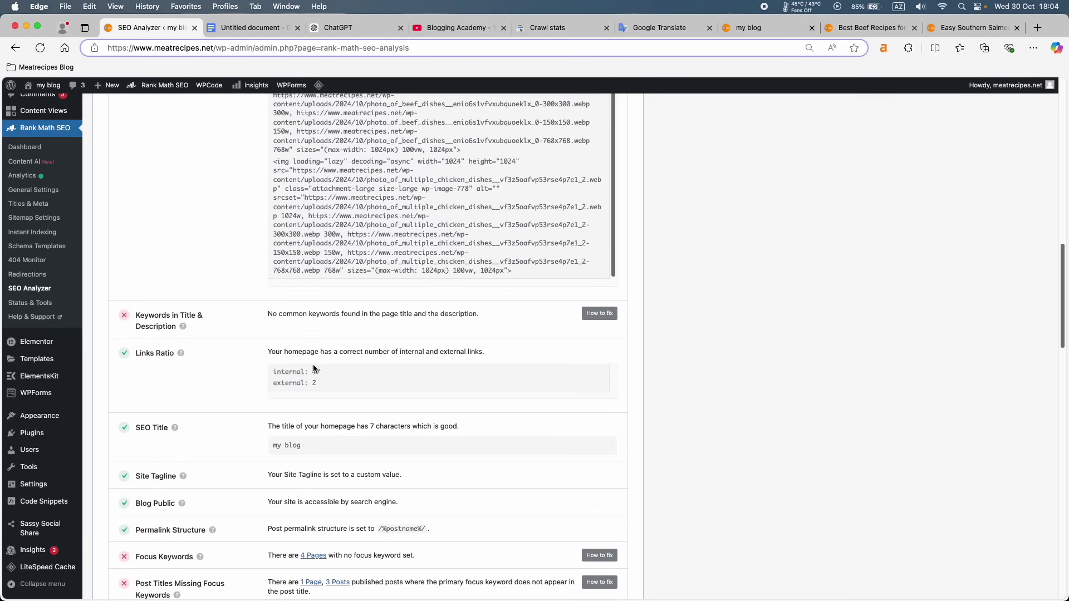
pyautogui.scroll(-1, 173, 419)
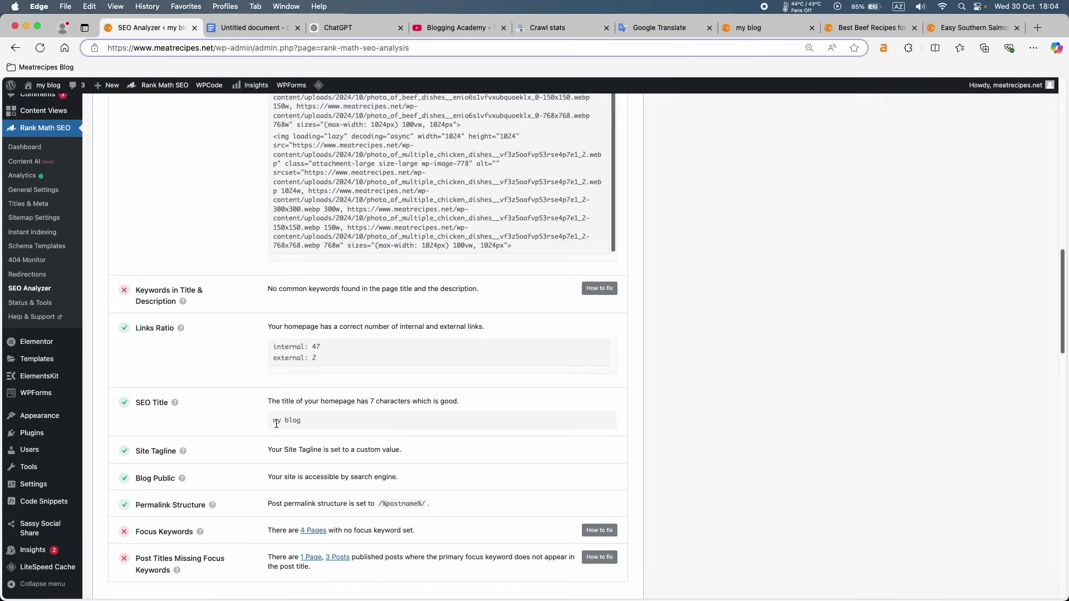
pyautogui.moveTo(308, 422); pyautogui.dragTo(269, 422)
pyautogui.moveTo(272, 422); pyautogui.dragTo(316, 418)
# Switch to the Blogging Academy playlist on YouTube and look through its module videos.
pyautogui.click(455, 27)
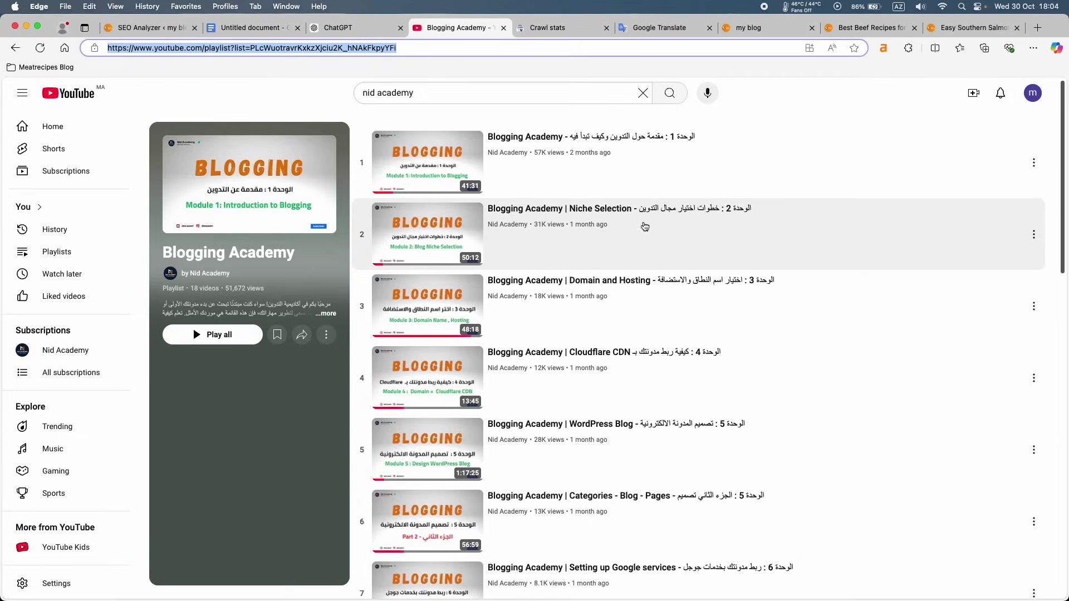
pyautogui.scroll(-2, 596, 456)
pyautogui.scroll(-3, 597, 456)
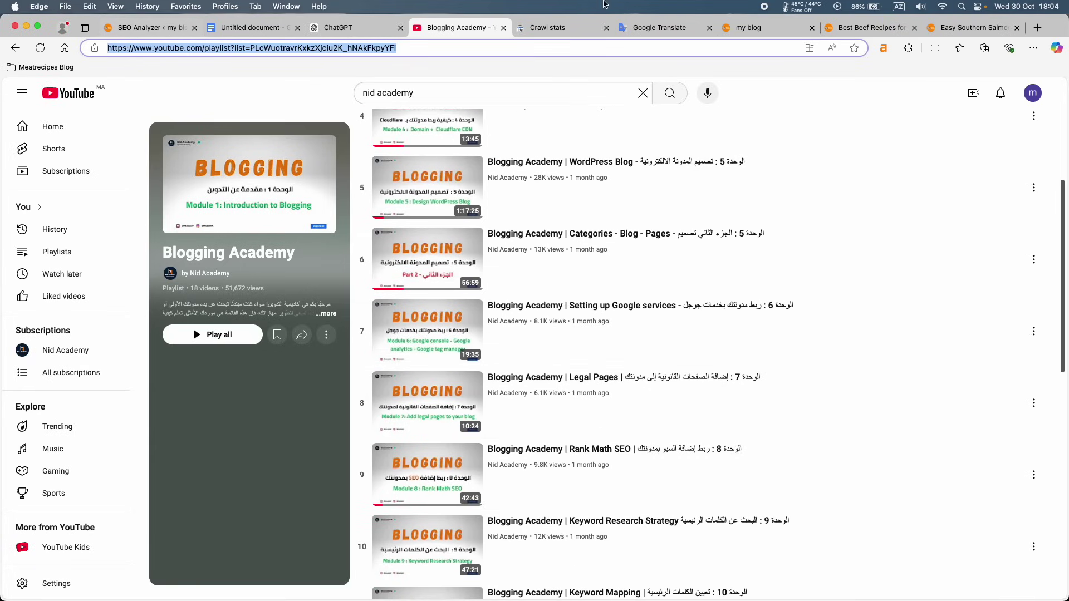
# Switch to the untitled Google Docs document and review its meta title, description, keywords and H1 heading text.
pyautogui.click(359, 29)
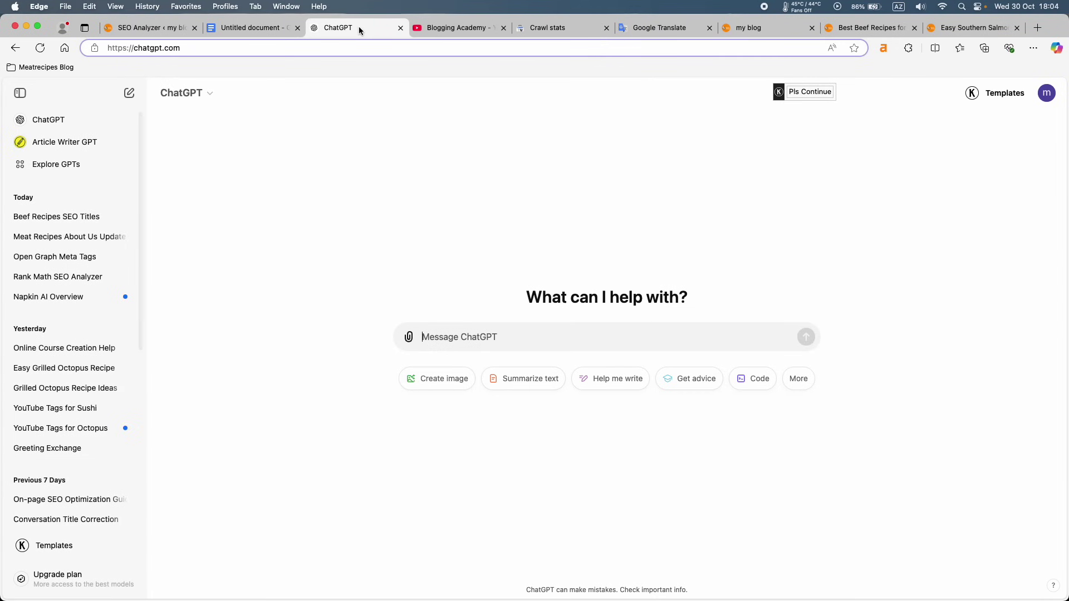
pyautogui.click(222, 29)
pyautogui.scroll(5, 363, 260)
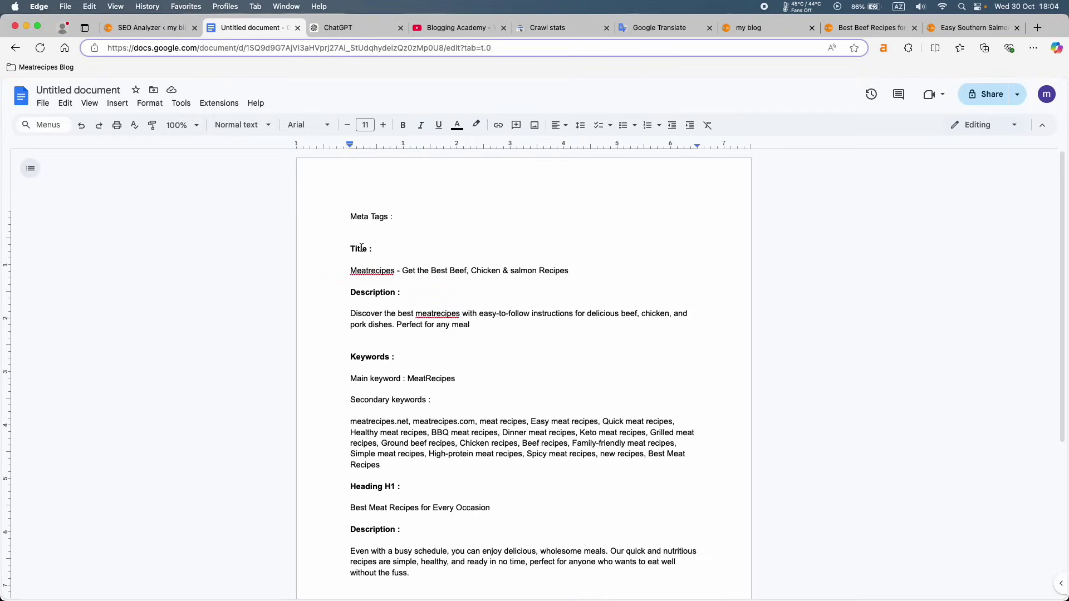
pyautogui.doubleClick(362, 248)
pyautogui.scroll(-2, 368, 312)
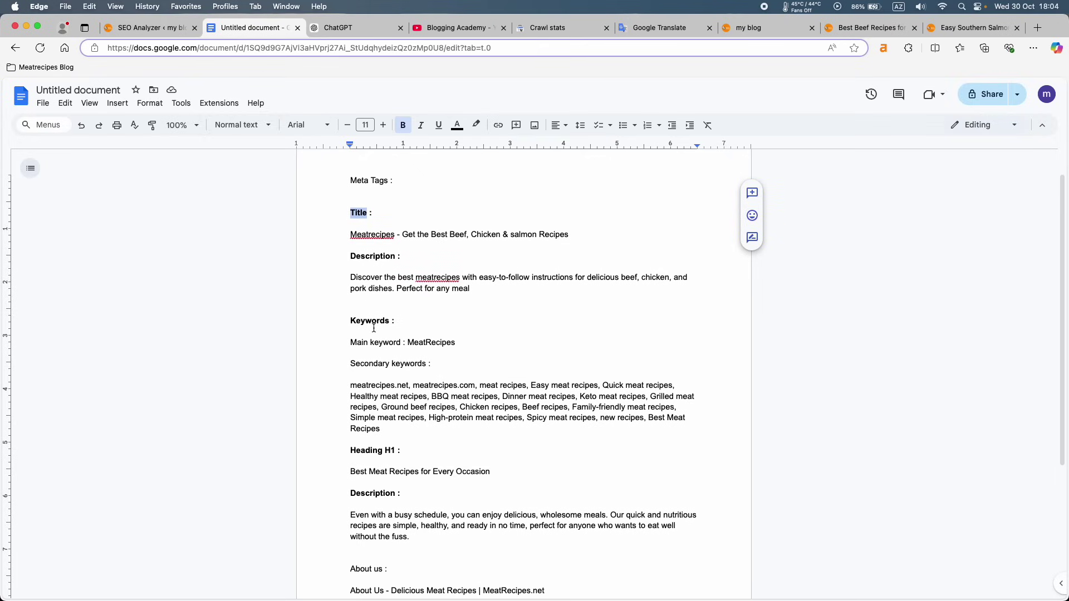
pyautogui.scroll(2, 373, 328)
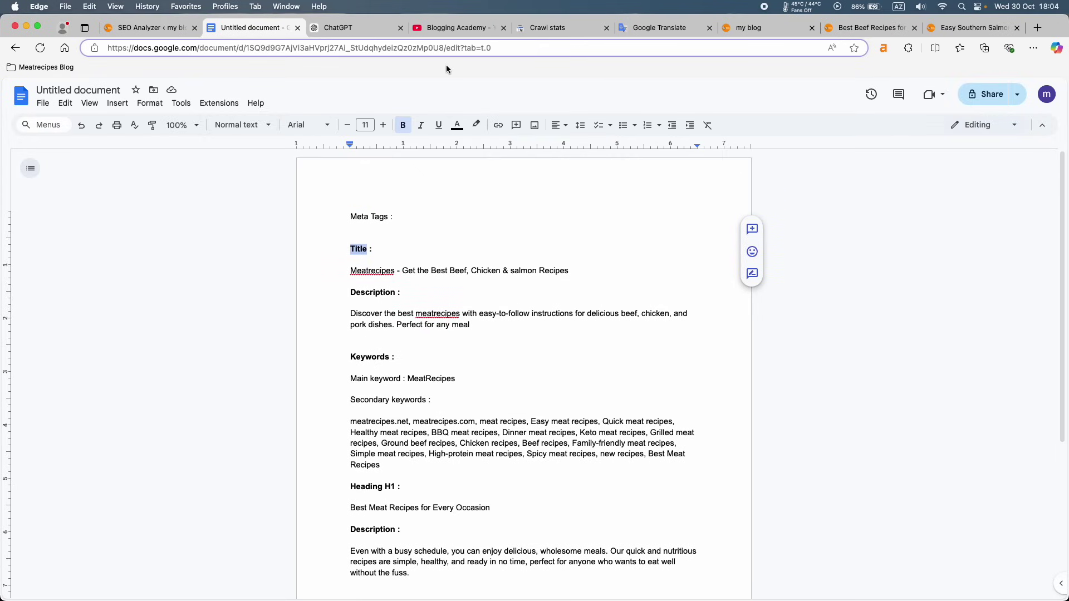
# Replace the Google Translate page with the Keyword Reseach spreadsheet, reached from the Keyword Mapping Template through the Google Sheets home page.
pyautogui.click(660, 28)
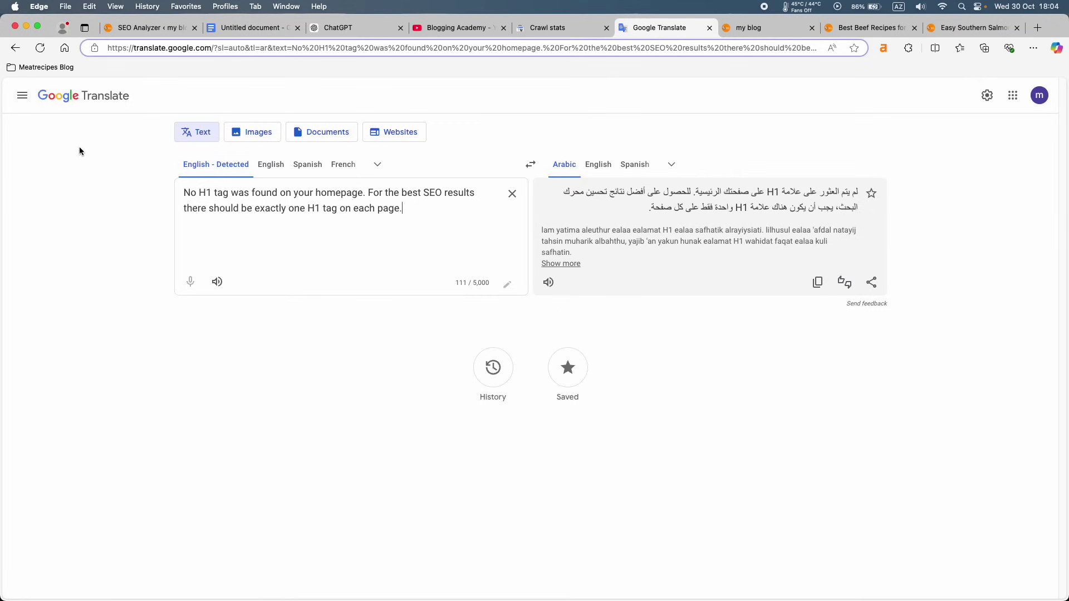
pyautogui.click(53, 68)
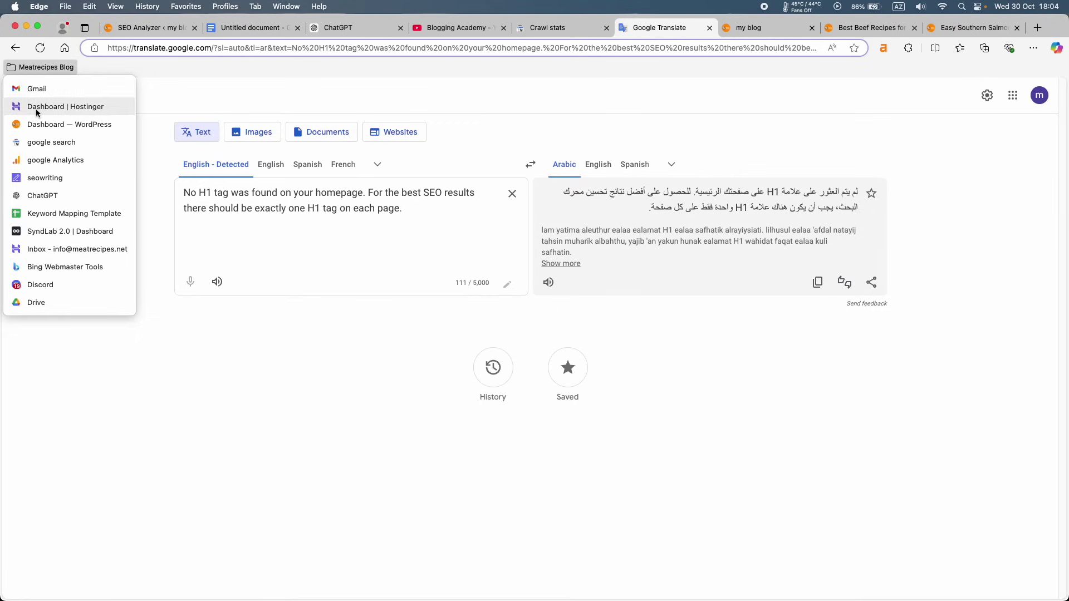
pyautogui.click(77, 213)
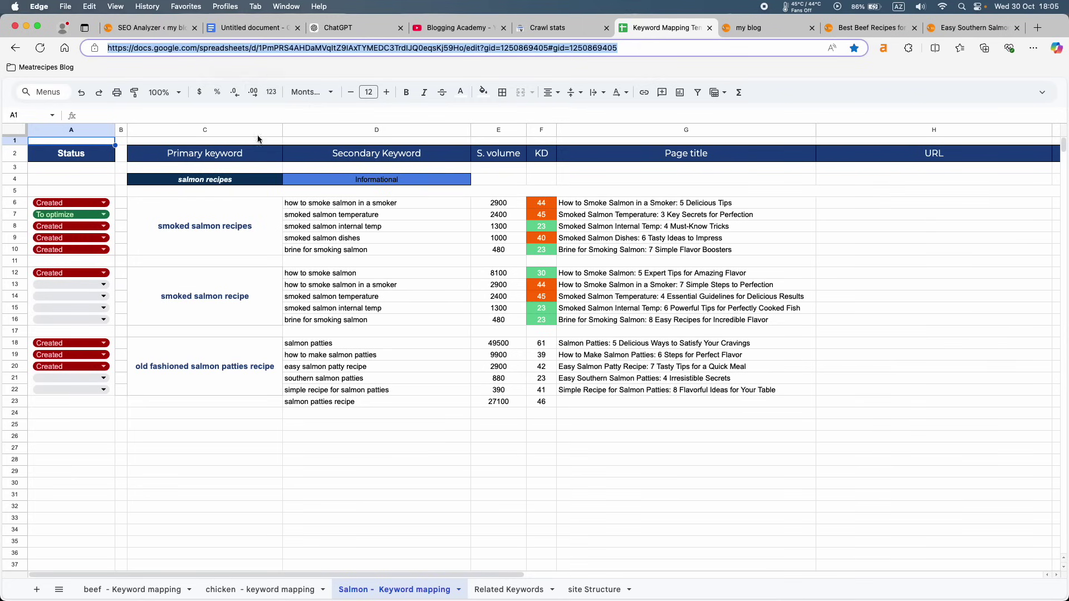
pyautogui.moveTo(252, 48); pyautogui.dragTo(286, 161)
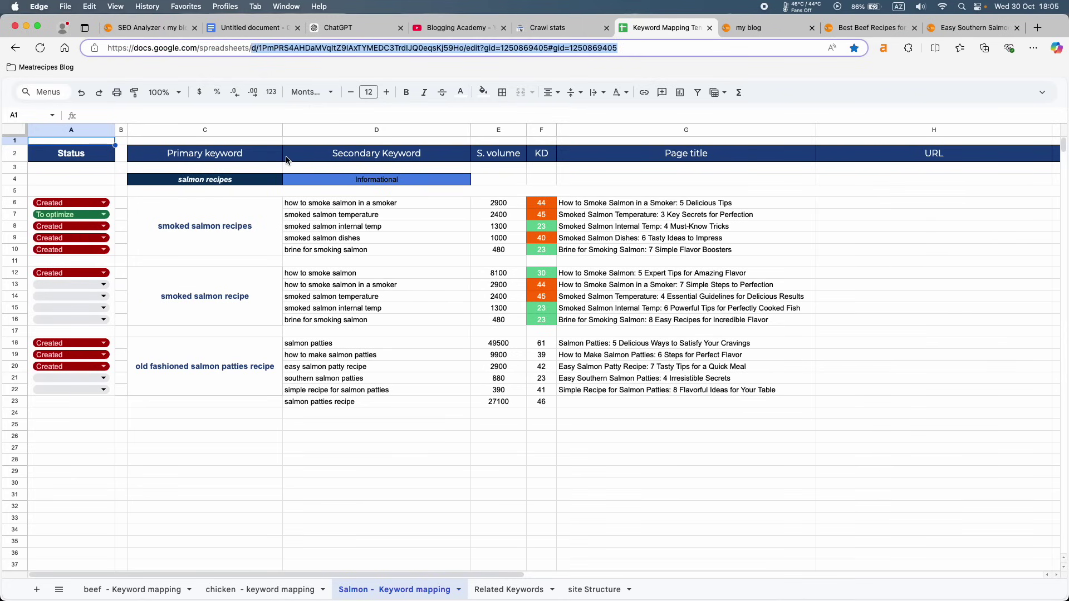
pyautogui.press('BackSpace')
pyautogui.press('Return')
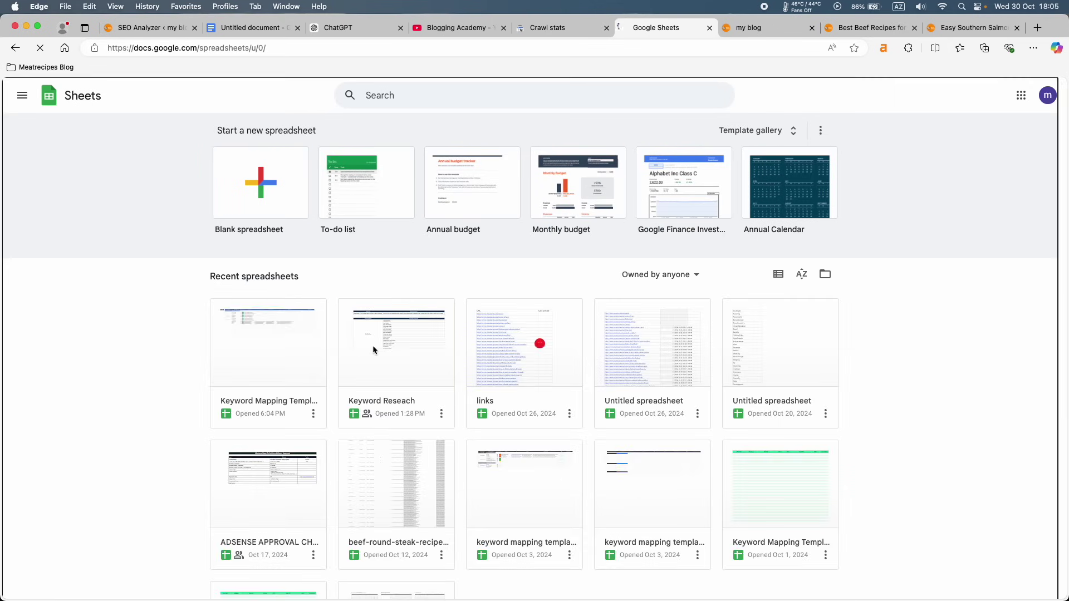
pyautogui.click(373, 346)
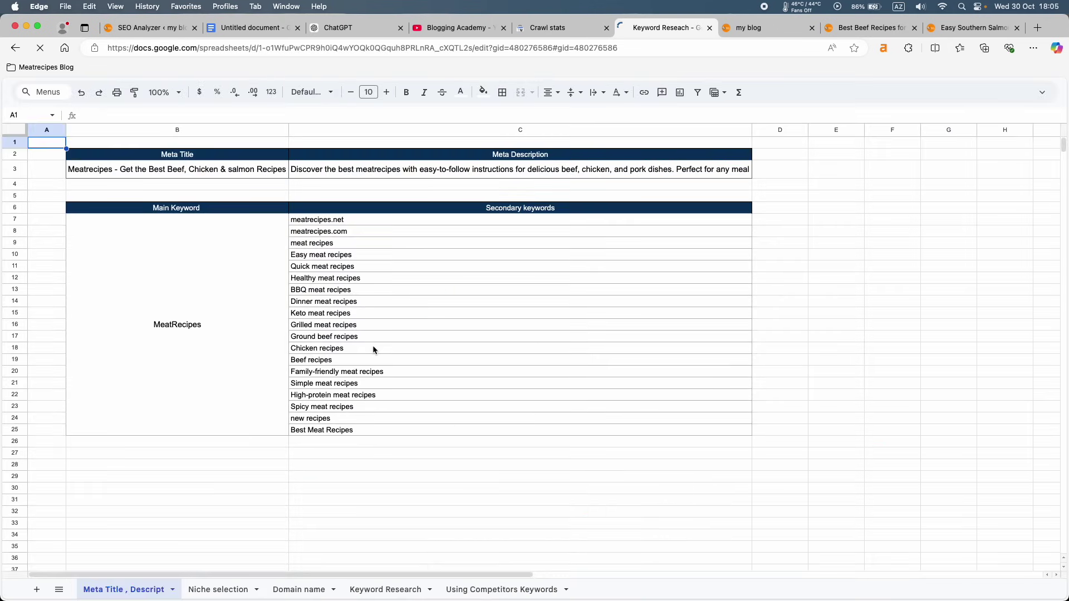
# Review the spreadsheet's meta title, meta description, main keyword and secondary keywords, and glance at the Niche selection and Domain name sheets.
pyautogui.click(189, 155)
pyautogui.click(446, 155)
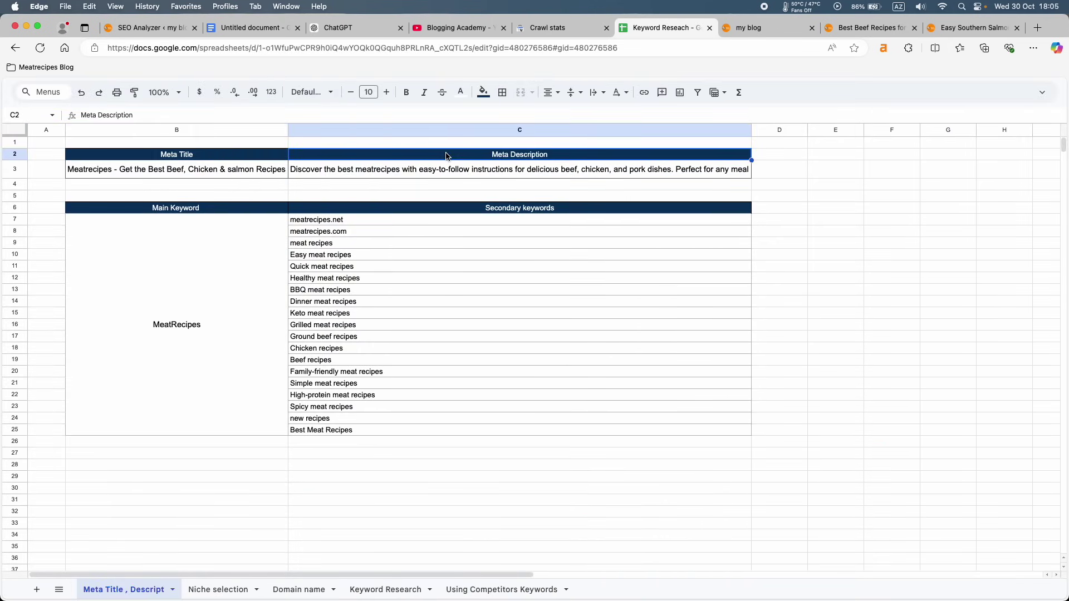
pyautogui.click(255, 304)
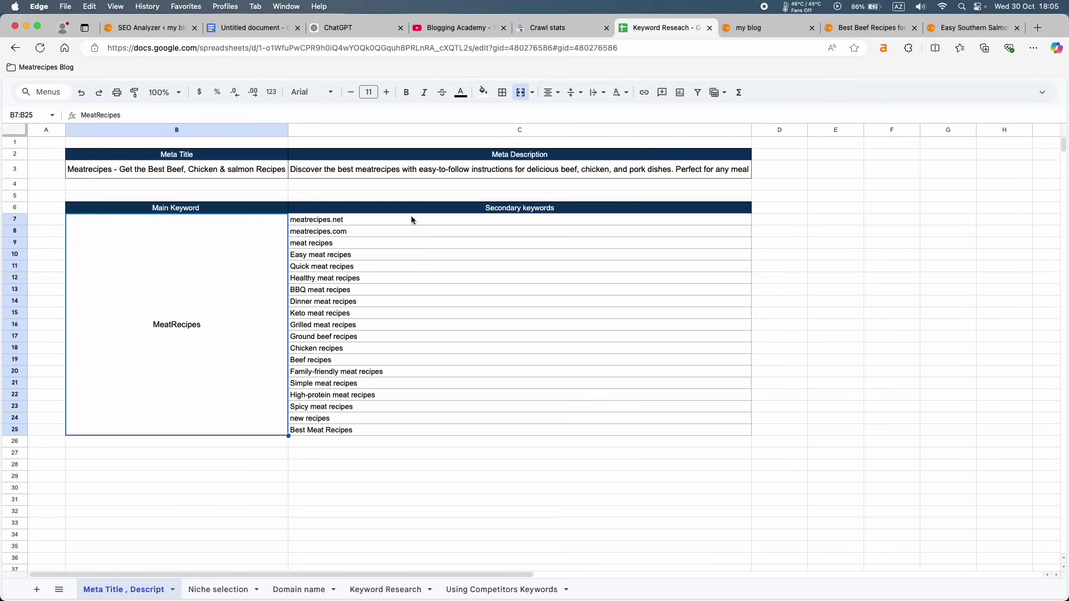
pyautogui.moveTo(411, 219); pyautogui.dragTo(372, 432)
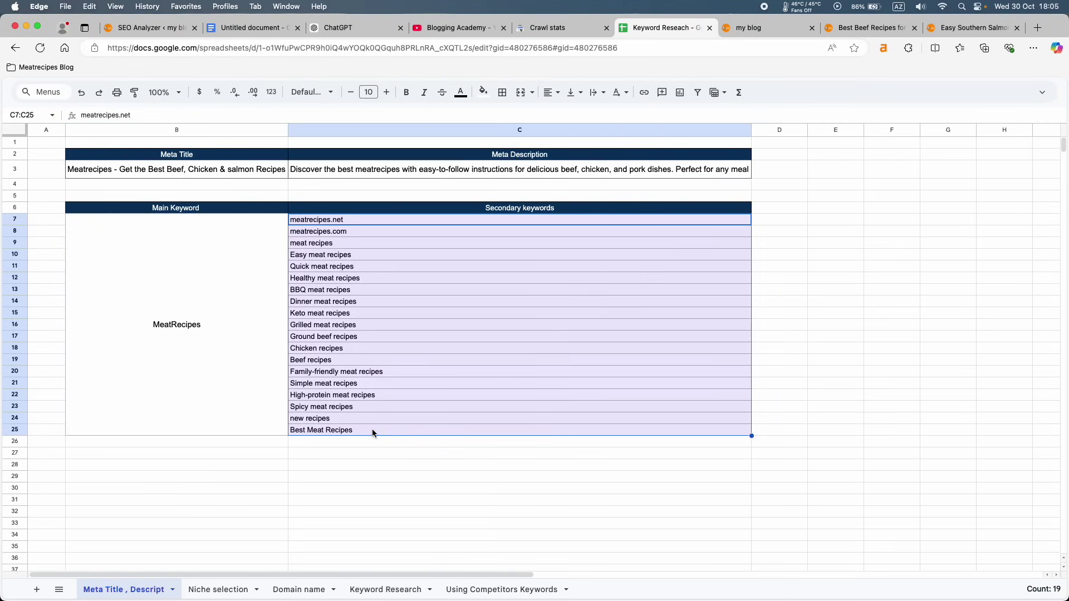
pyautogui.click(219, 590)
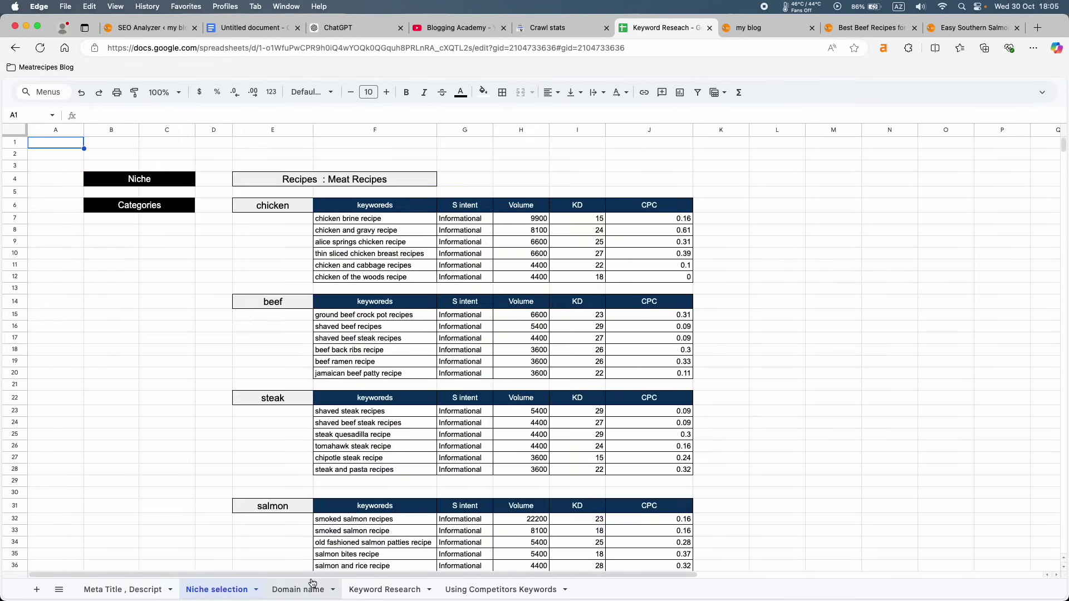
pyautogui.click(302, 592)
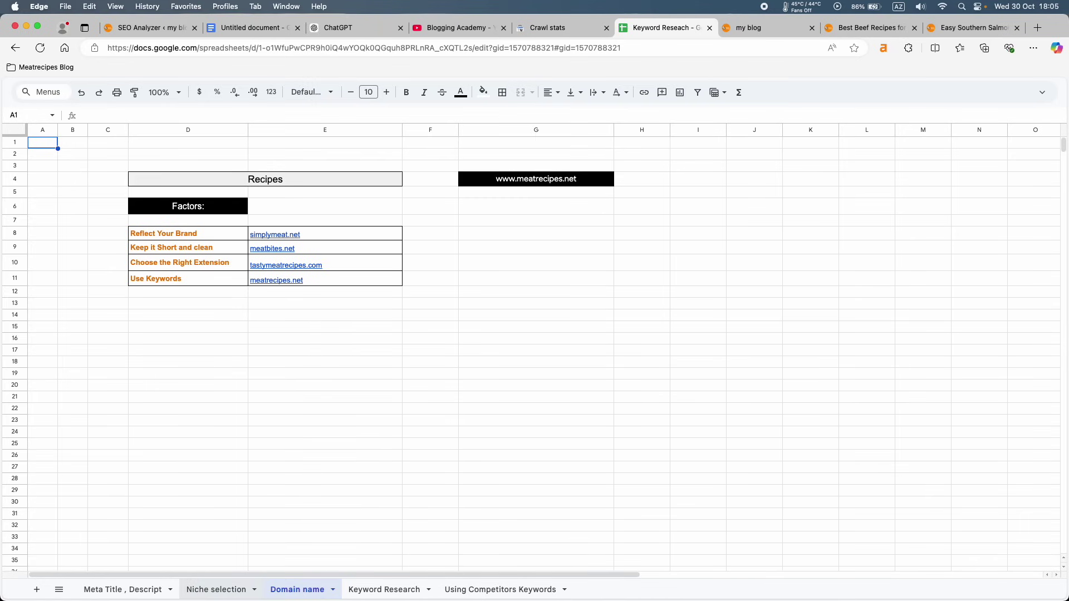
pyautogui.click(139, 593)
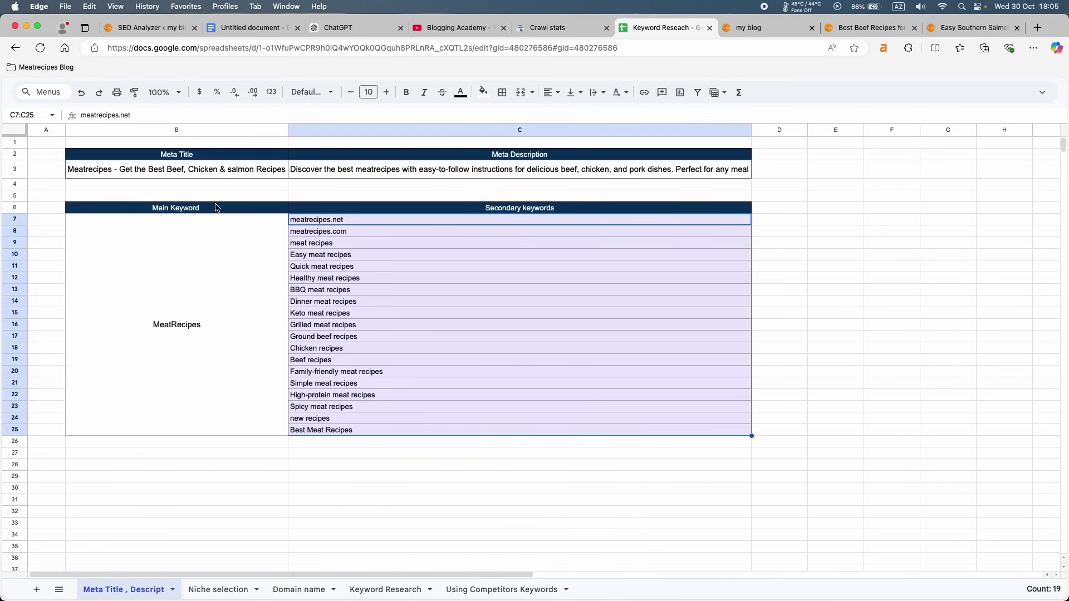
pyautogui.click(345, 442)
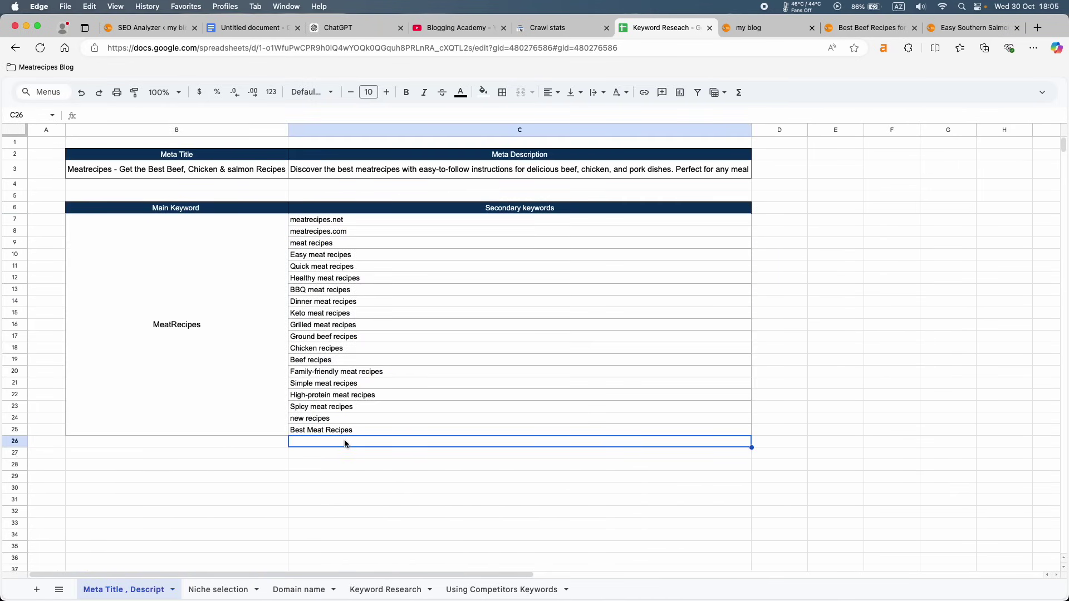
# Return to the Rank Math SEO Analyzer and review the Automatic Updates and SEO Description items among its warnings.
pyautogui.click(146, 31)
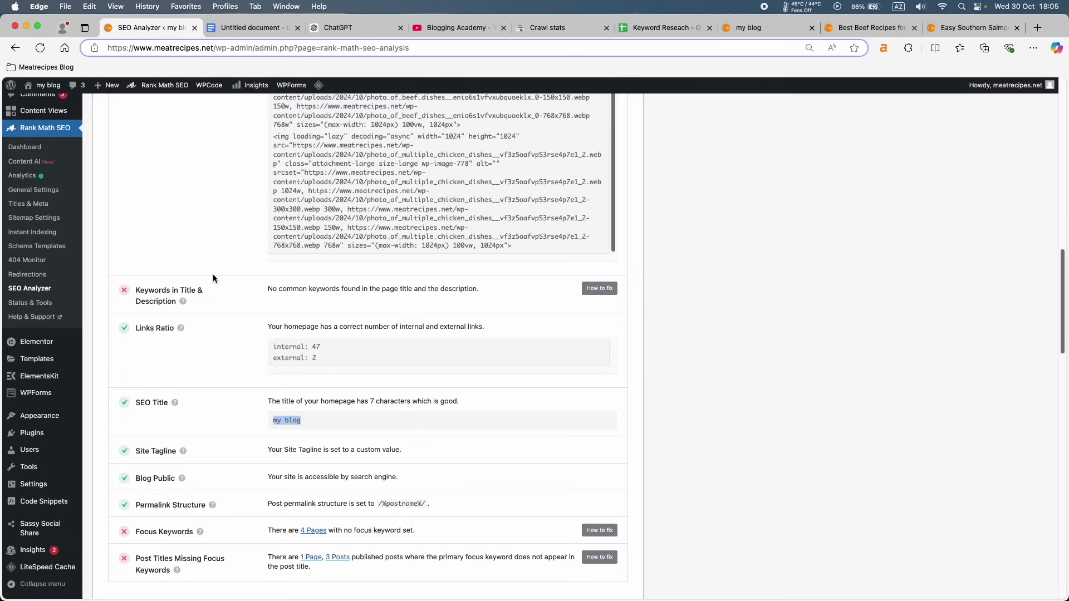
pyautogui.scroll(-6, 213, 276)
pyautogui.scroll(-5, 213, 276)
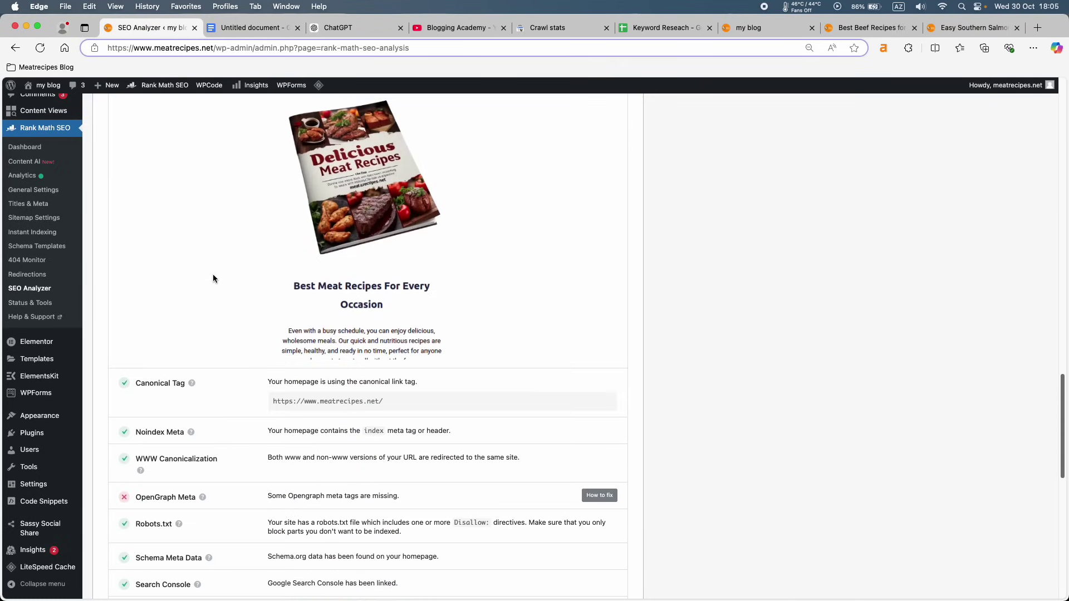
pyautogui.scroll(20, 213, 279)
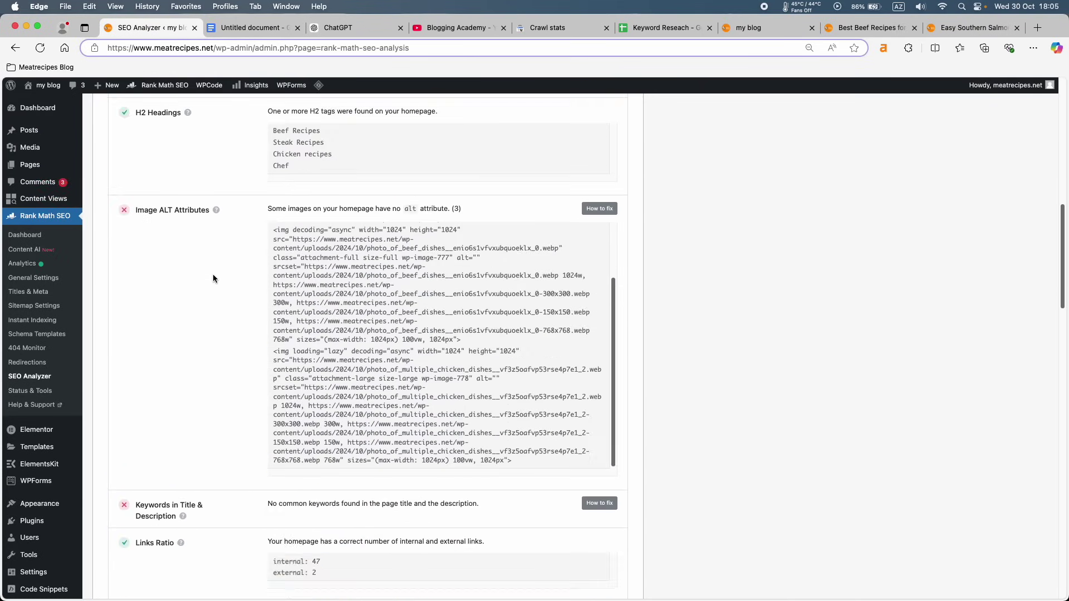
pyautogui.click(281, 377)
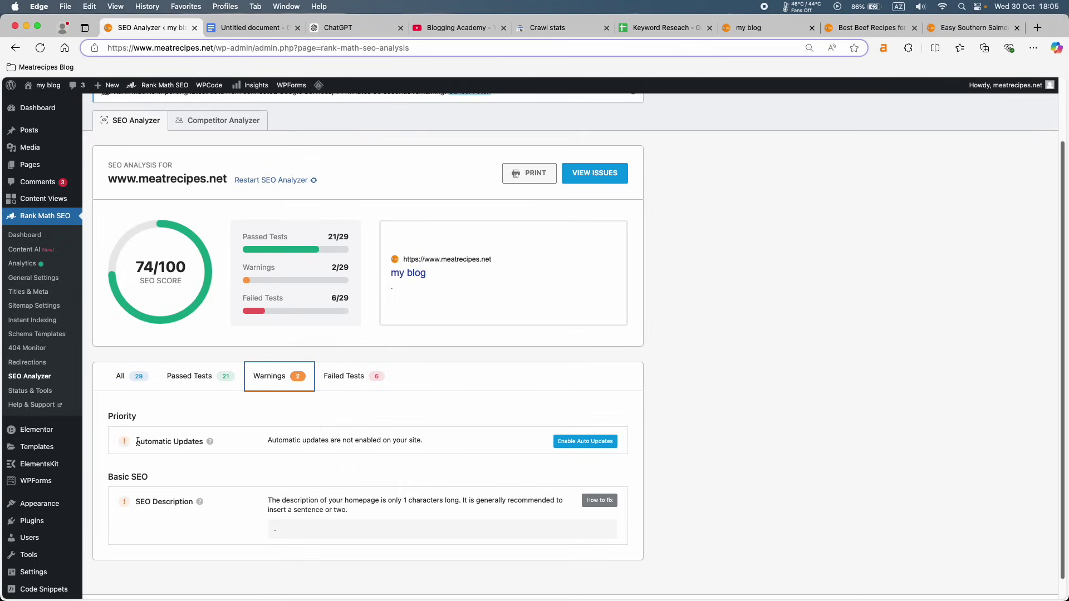
pyautogui.moveTo(137, 441); pyautogui.dragTo(199, 442)
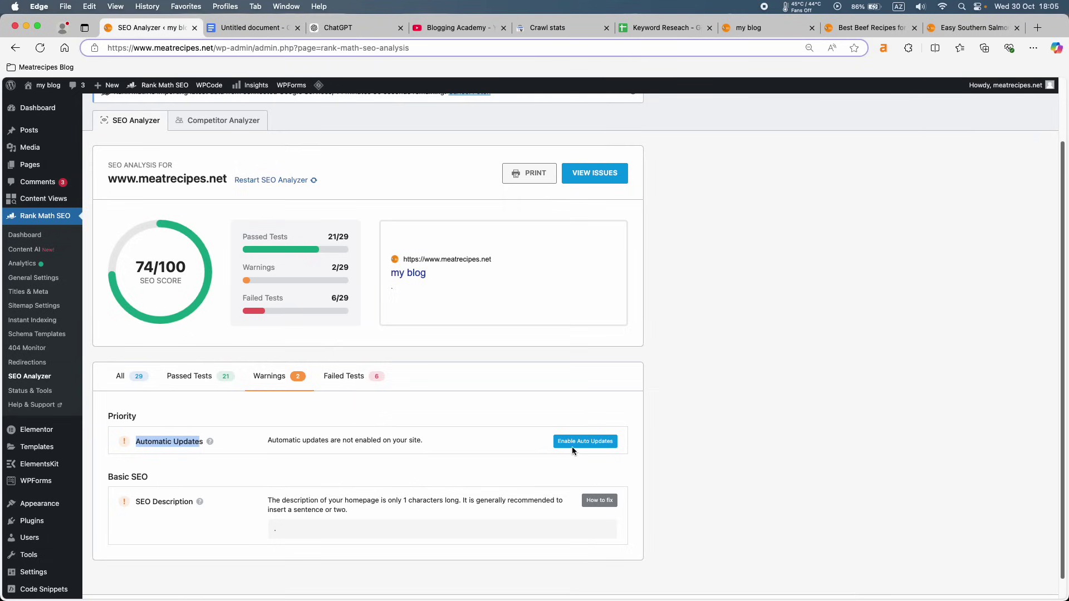
pyautogui.click(496, 456)
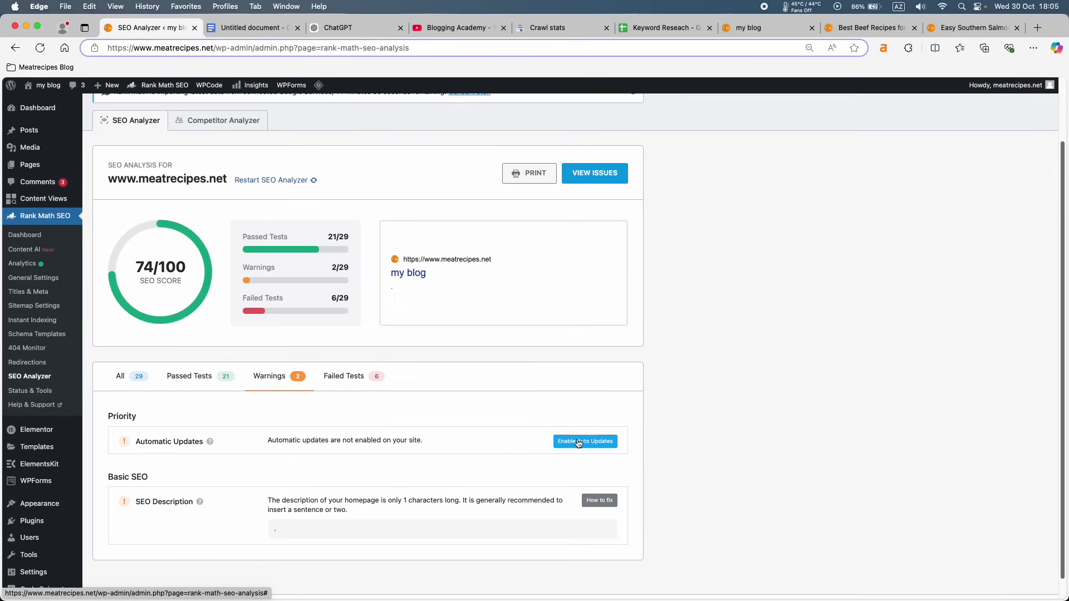
# Enable Auto Update Plugin in Rank Math's Status & Tools and save the change.
pyautogui.click(27, 396)
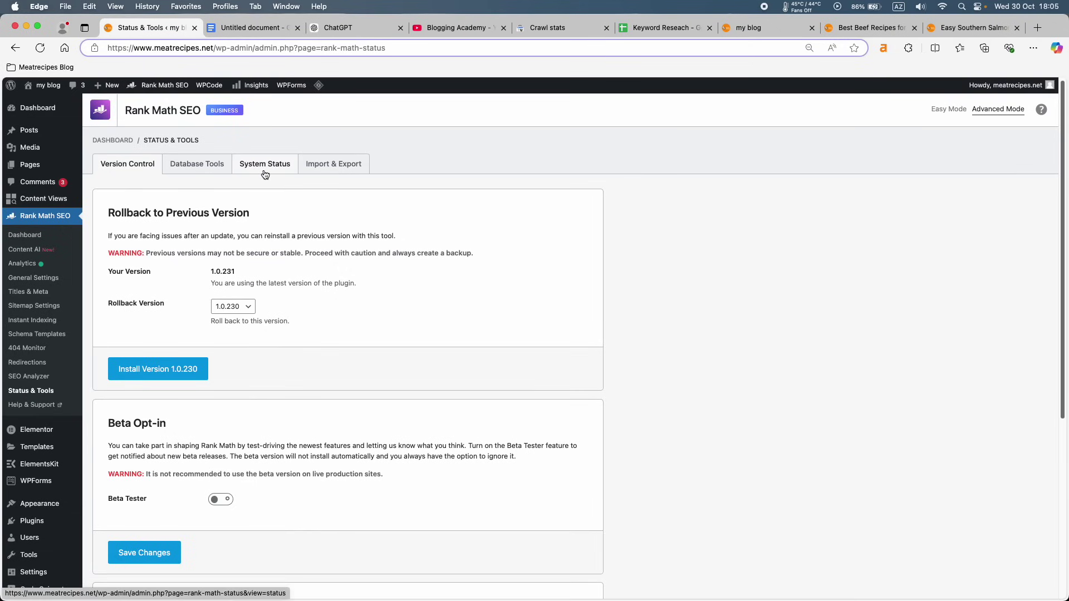
pyautogui.scroll(-5, 223, 275)
pyautogui.scroll(1, 223, 275)
pyautogui.scroll(-1, 223, 275)
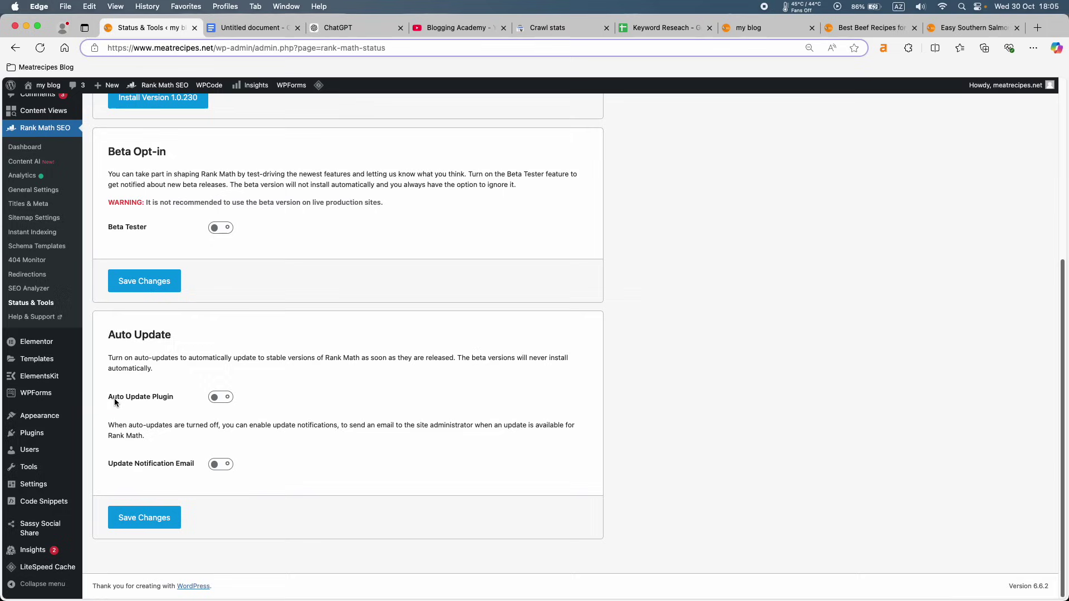
pyautogui.click(221, 397)
pyautogui.click(162, 518)
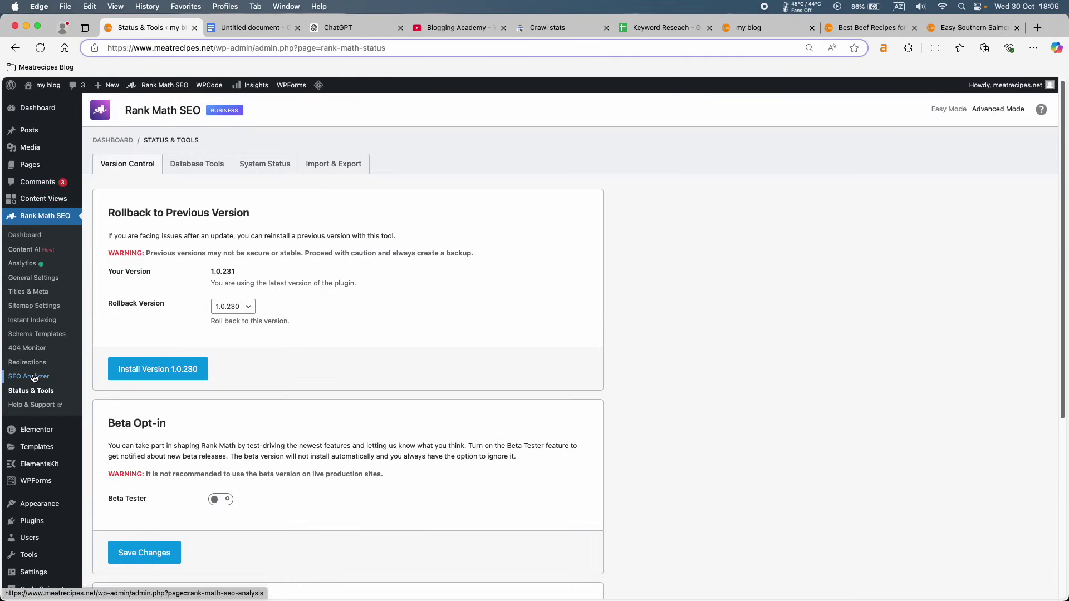
pyautogui.click(33, 378)
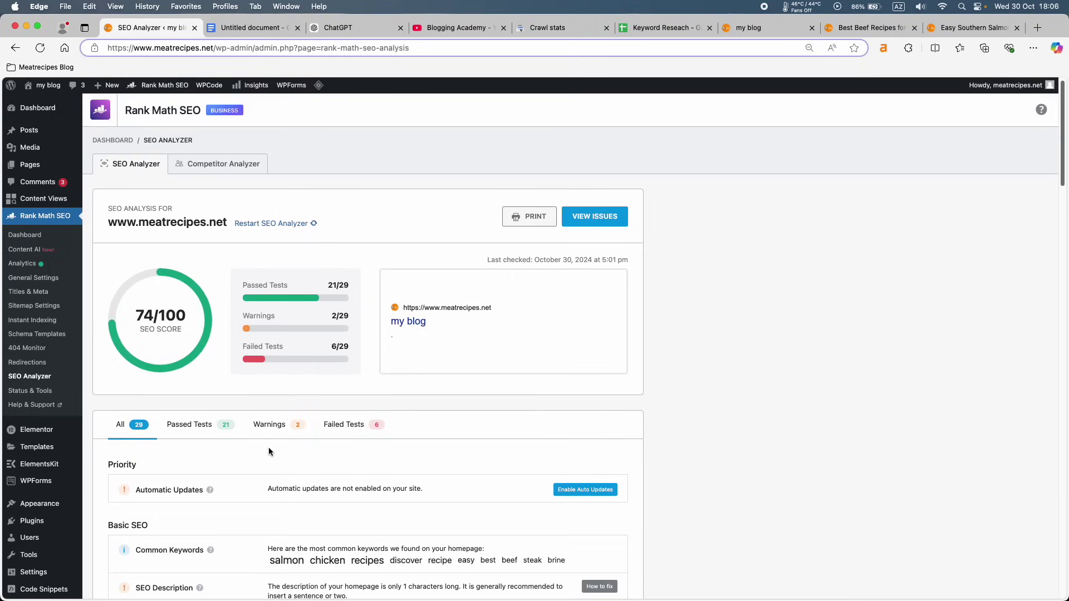
pyautogui.scroll(-1, 269, 449)
pyautogui.click(280, 415)
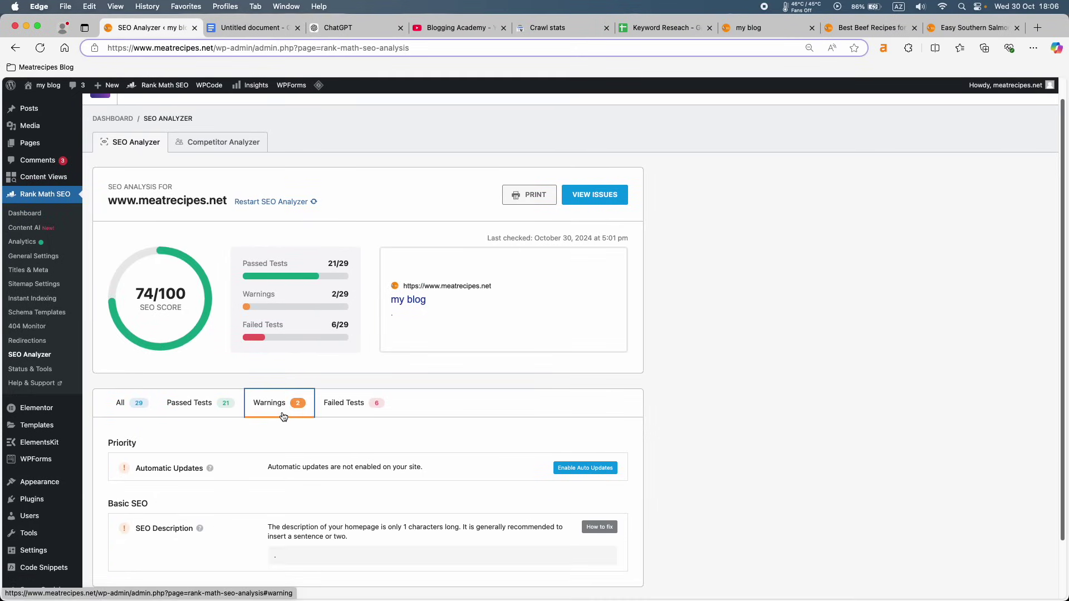
pyautogui.click(284, 202)
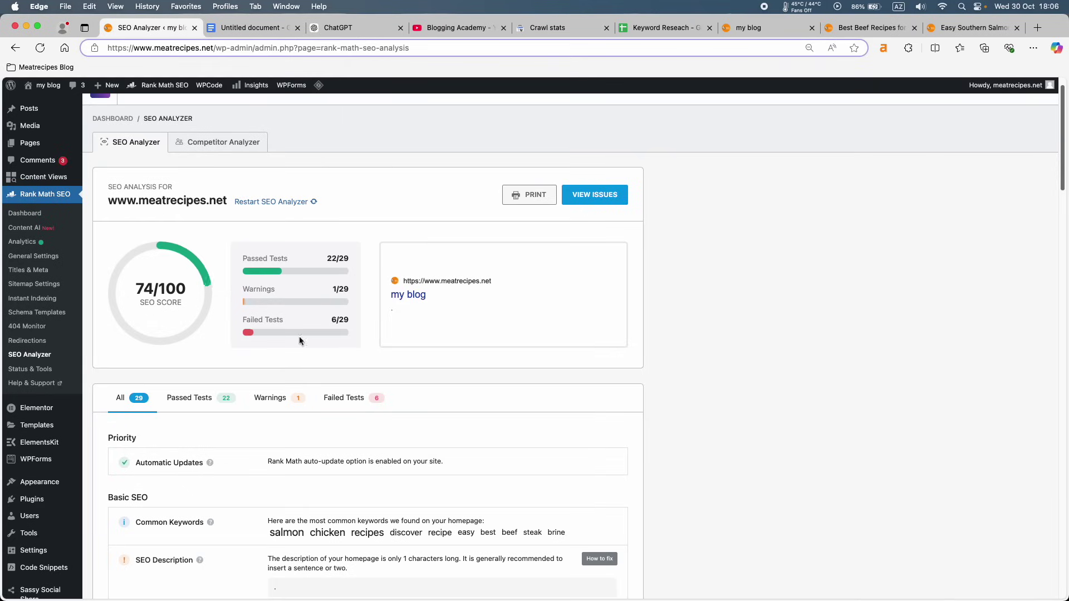
pyautogui.click(277, 398)
pyautogui.scroll(-1, 281, 398)
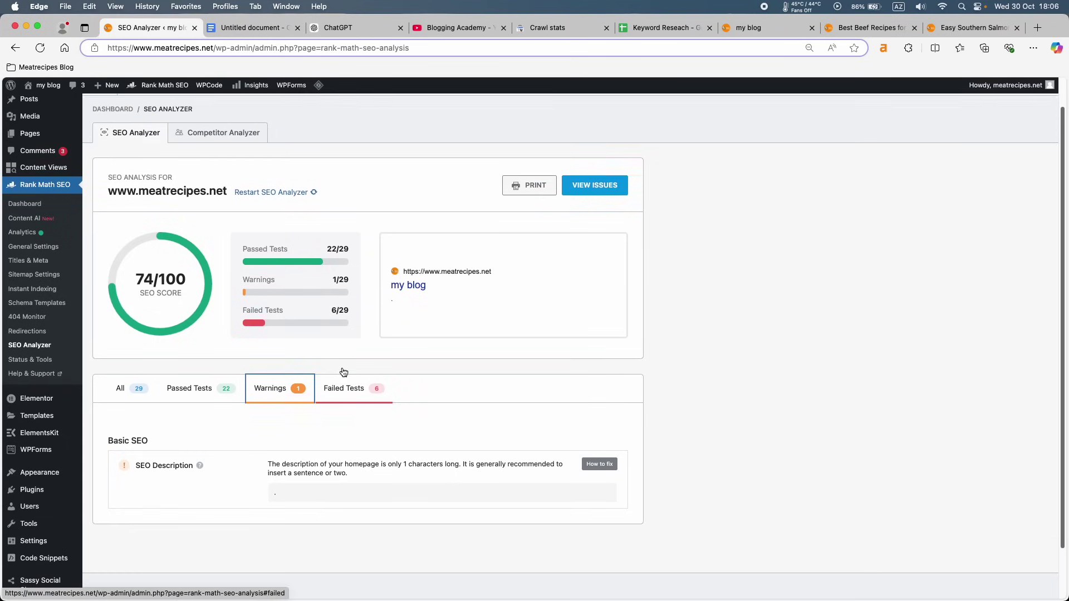
pyautogui.doubleClick(364, 446)
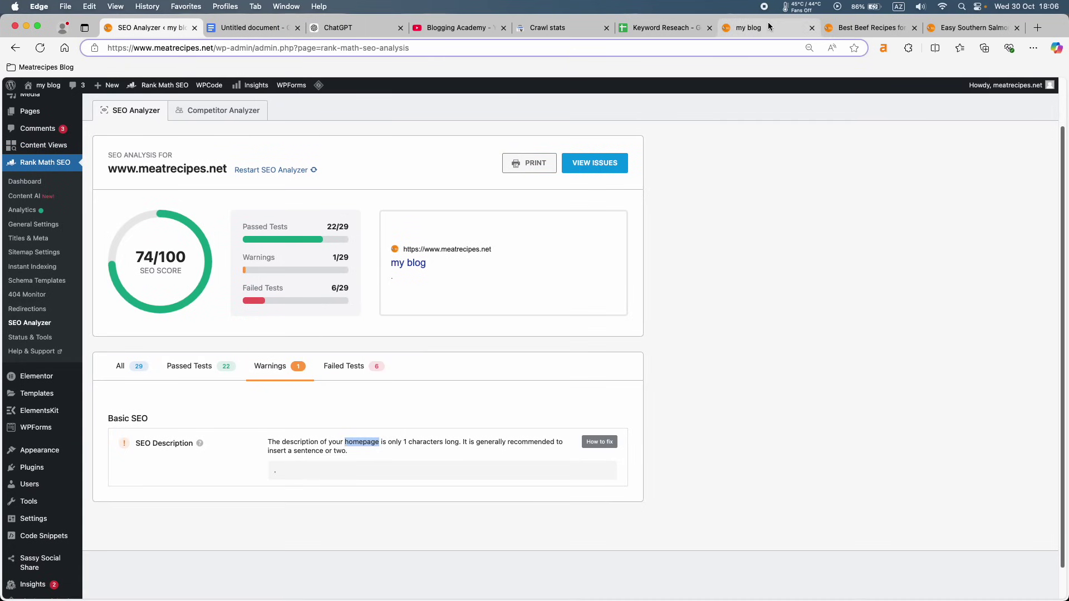
# Place the blog homepage tab beside the SEO Analyzer and use it to open the WordPress list of all pages.
pyautogui.moveTo(767, 22); pyautogui.dragTo(269, 38)
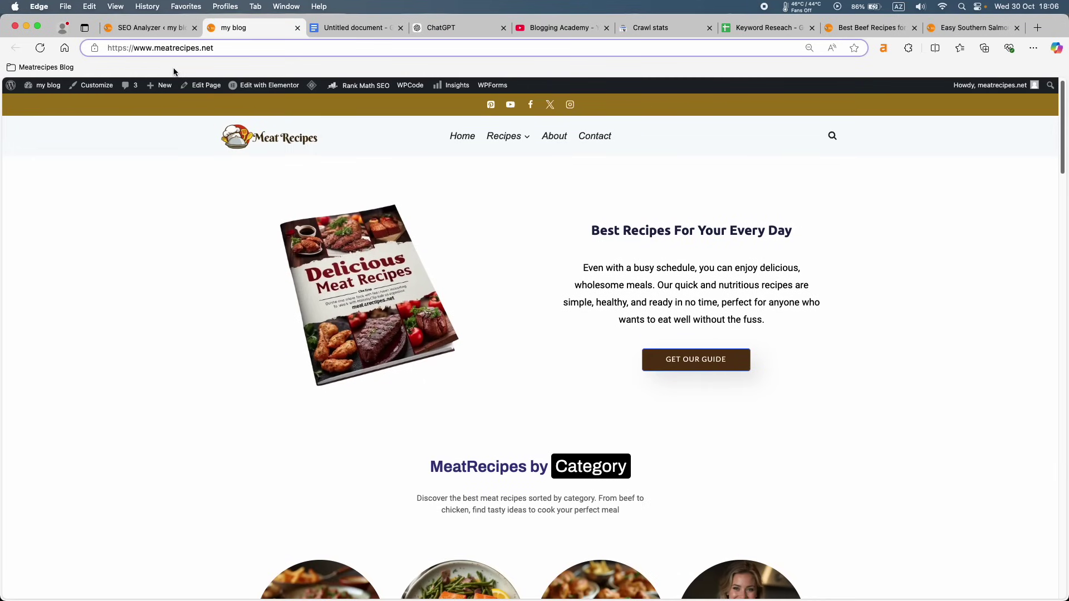
pyautogui.click(43, 104)
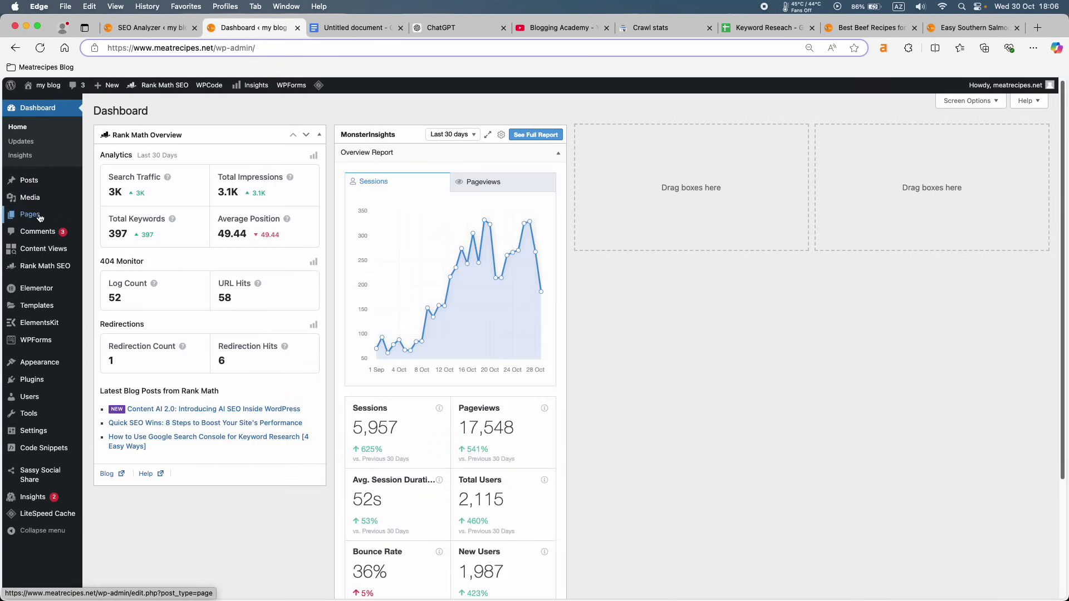
pyautogui.click(38, 216)
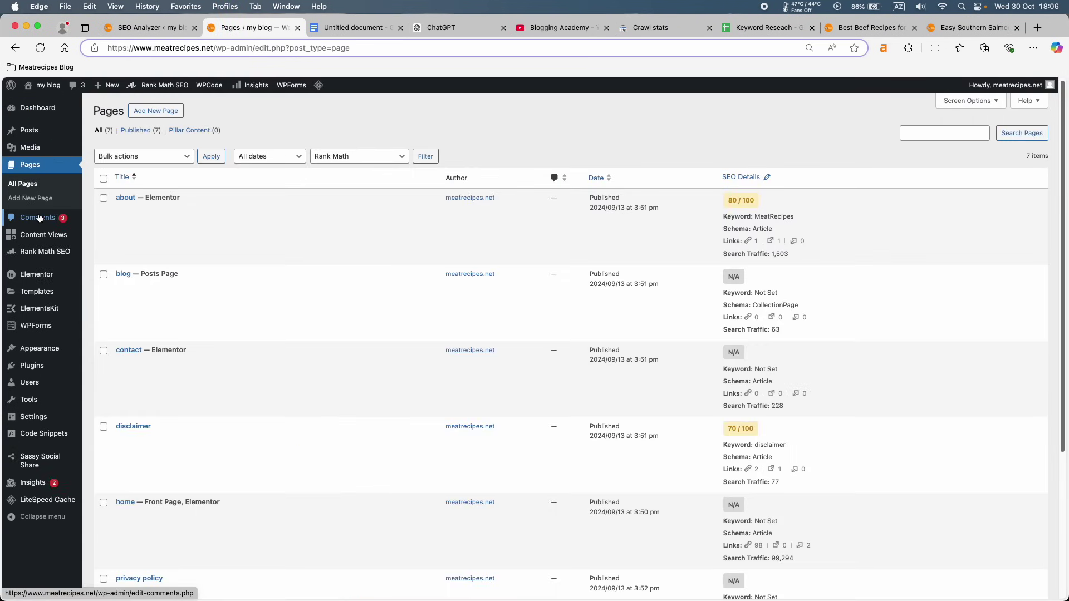
pyautogui.scroll(-5, 233, 324)
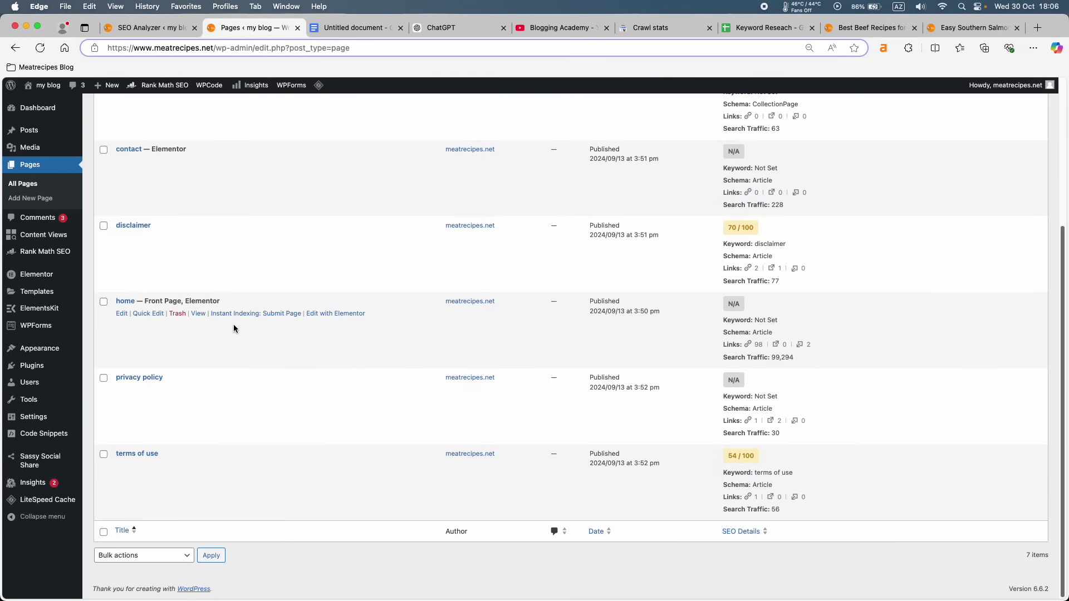
pyautogui.scroll(5, 741, 453)
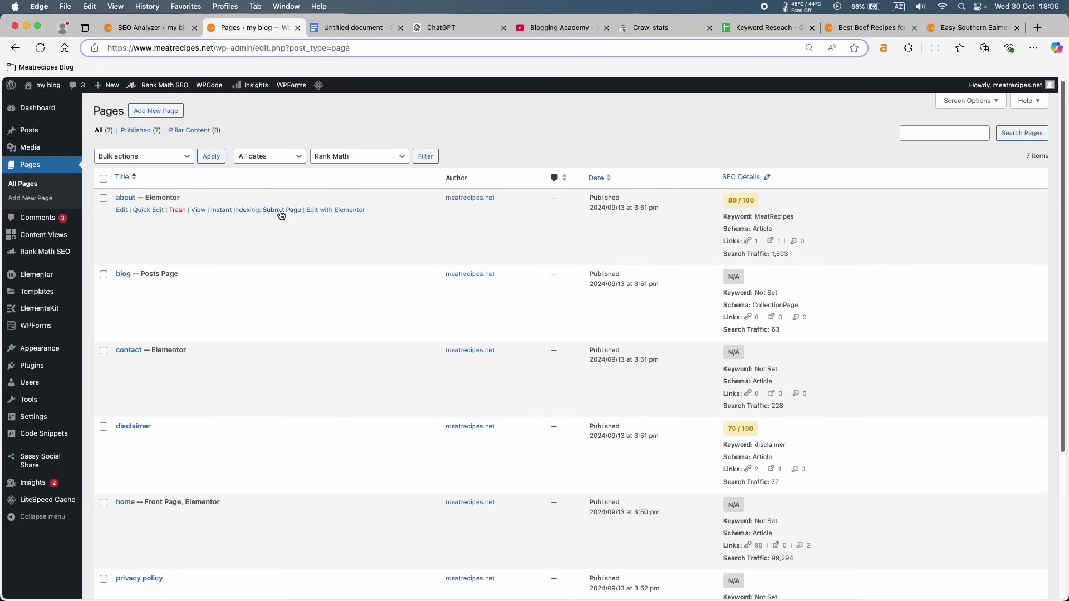
# Open the about page in a new tab, examine its heading and body text, and return to its SEO score in the Pages list.
pyautogui.moveTo(730, 201); pyautogui.dragTo(767, 202)
pyautogui.keyDown('super'); pyautogui.click(199, 214); pyautogui.keyUp('super')
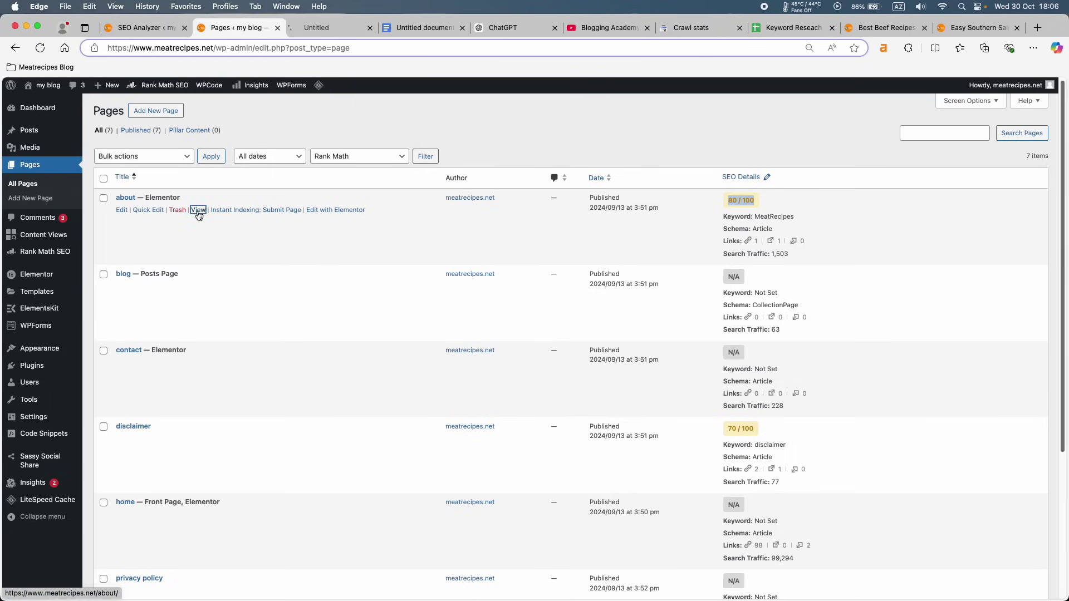
pyautogui.click(320, 27)
pyautogui.scroll(-2, 434, 309)
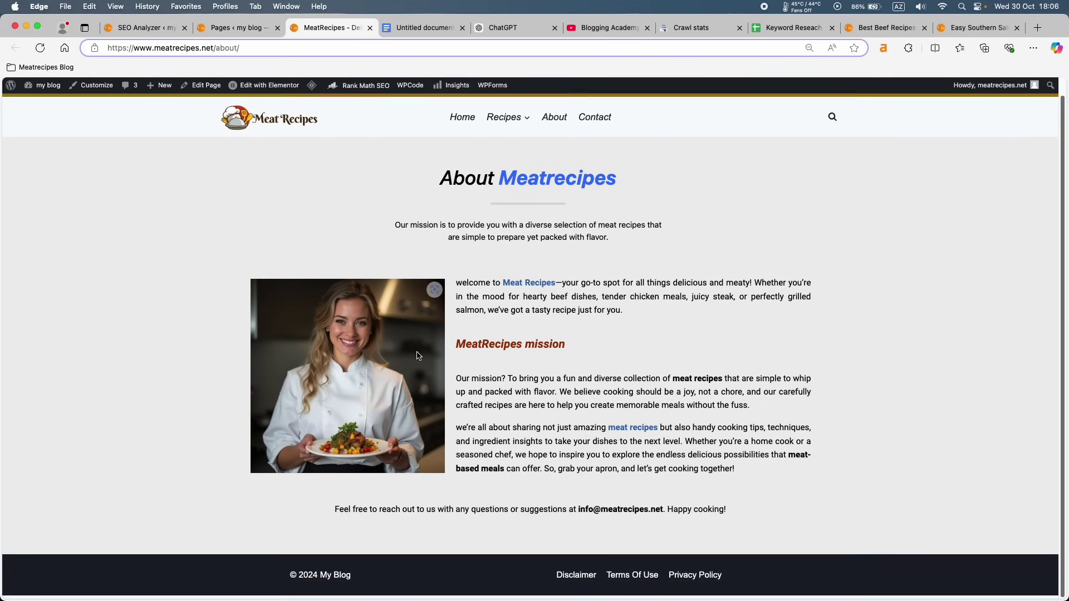
pyautogui.moveTo(457, 304); pyautogui.dragTo(744, 500)
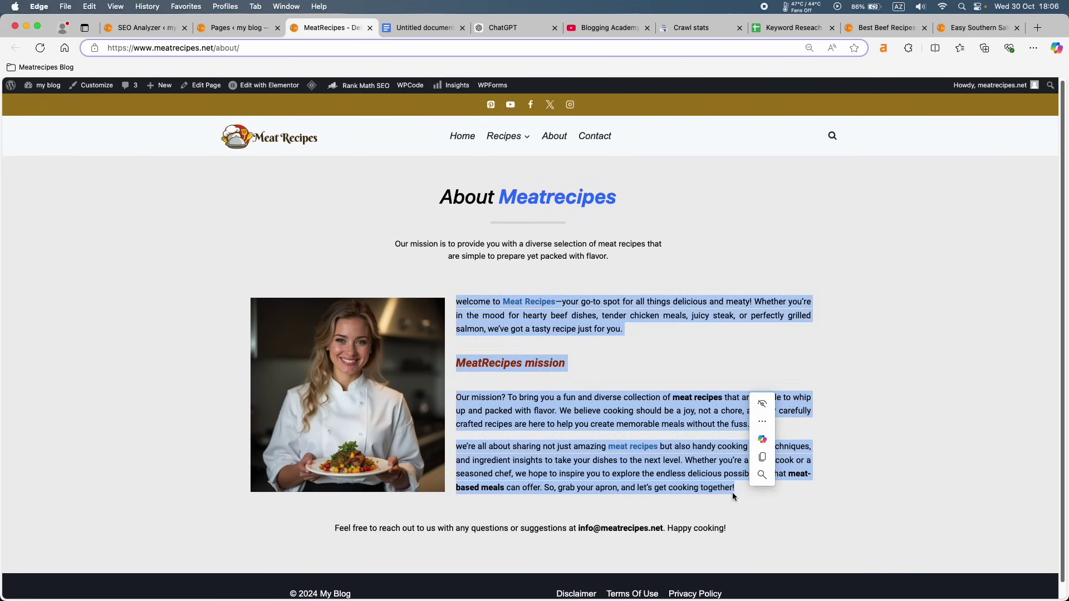
pyautogui.click(537, 254)
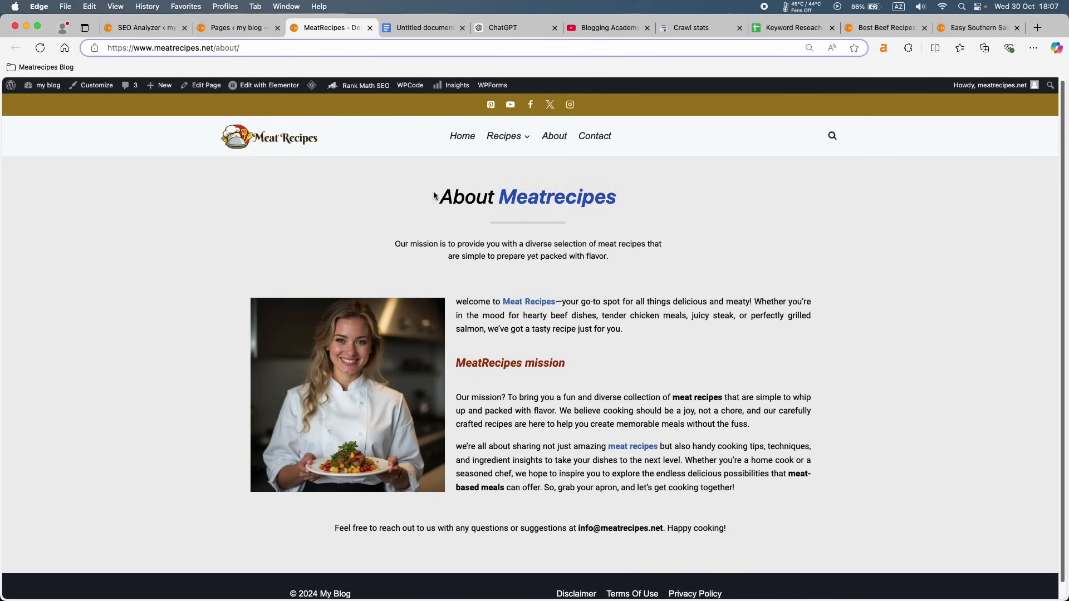
pyautogui.moveTo(442, 196); pyautogui.dragTo(623, 212)
pyautogui.click(259, 31)
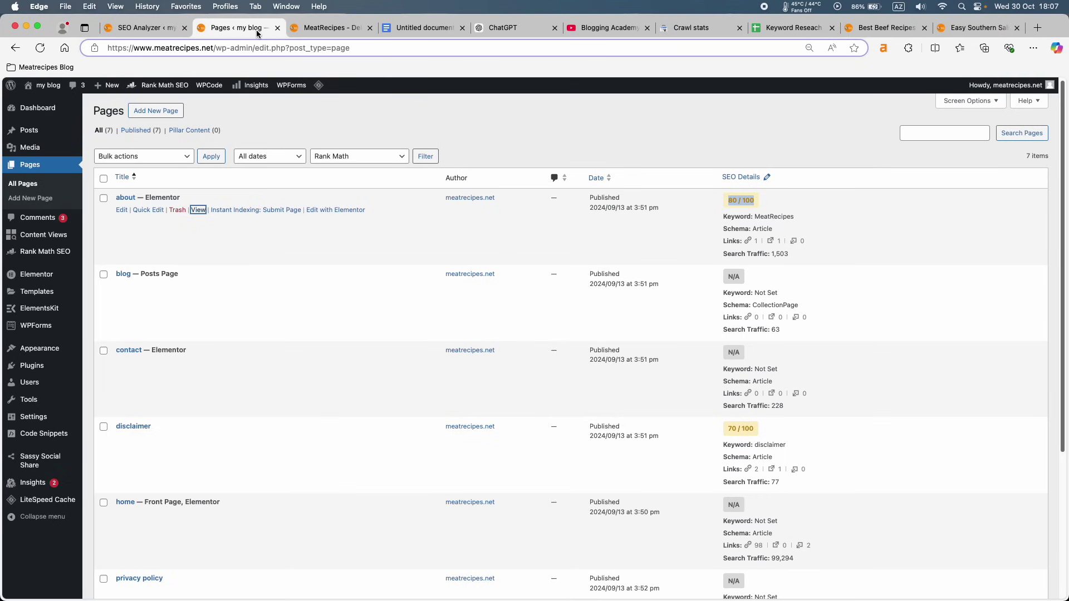
pyautogui.click(739, 203)
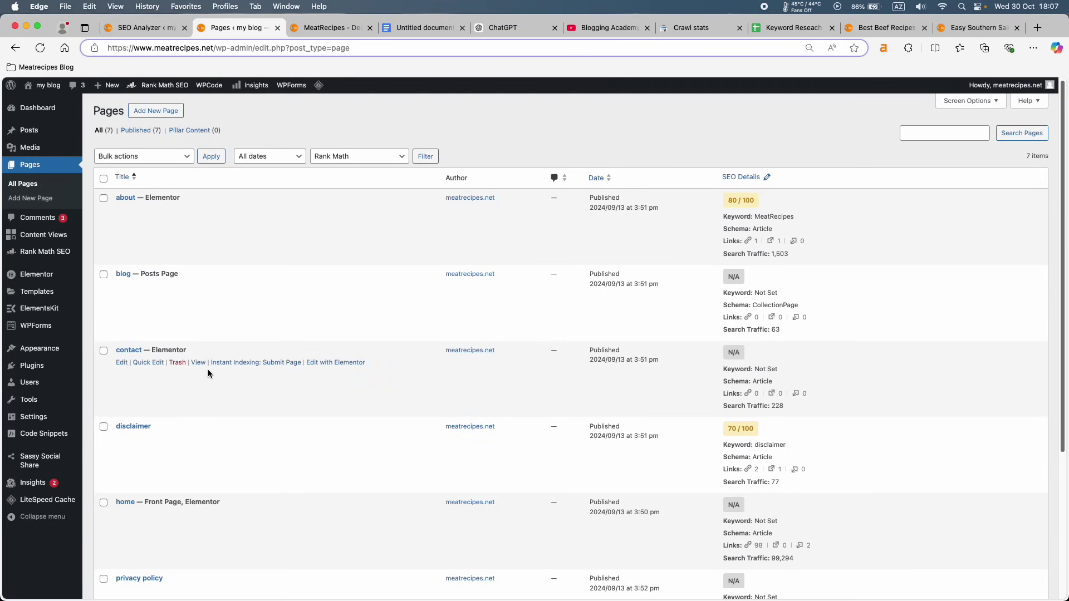
# Open the home page in the Elementor editor from the Pages list and look over its layout.
pyautogui.scroll(-5, 210, 370)
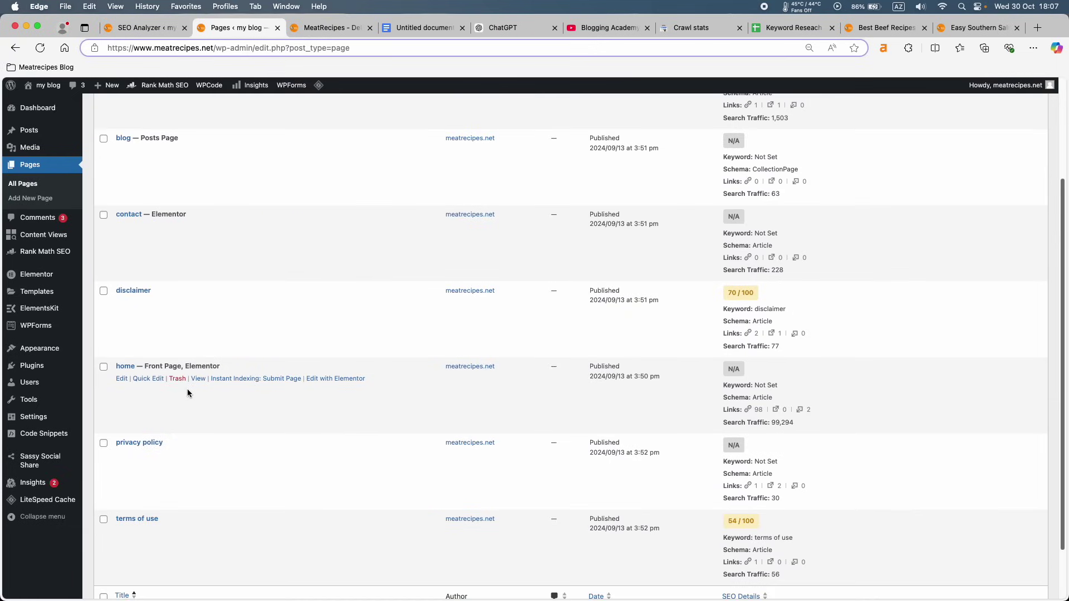
pyautogui.click(122, 380)
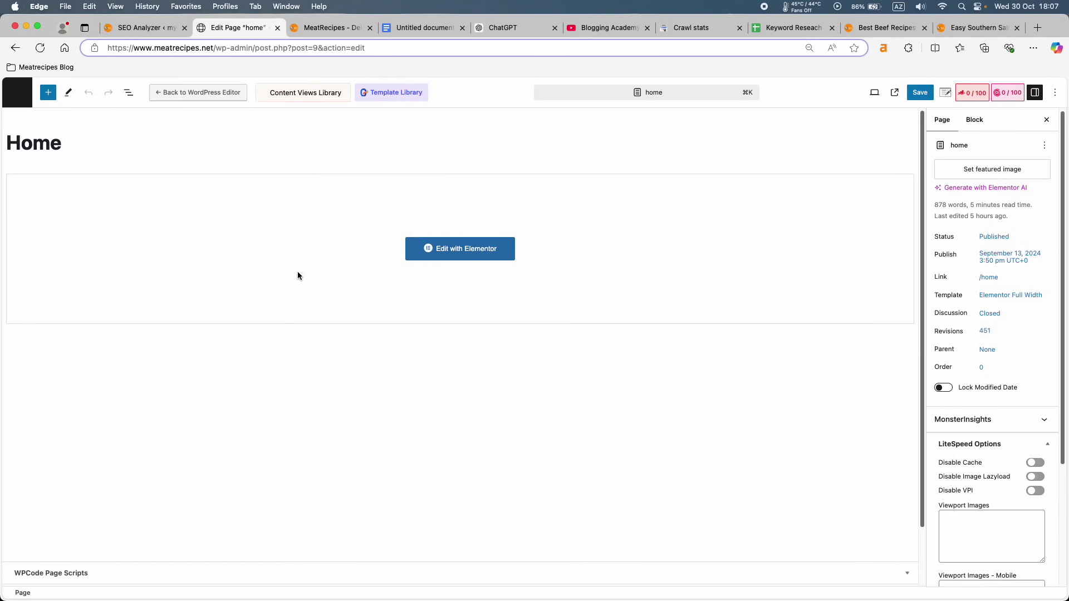
pyautogui.click(15, 48)
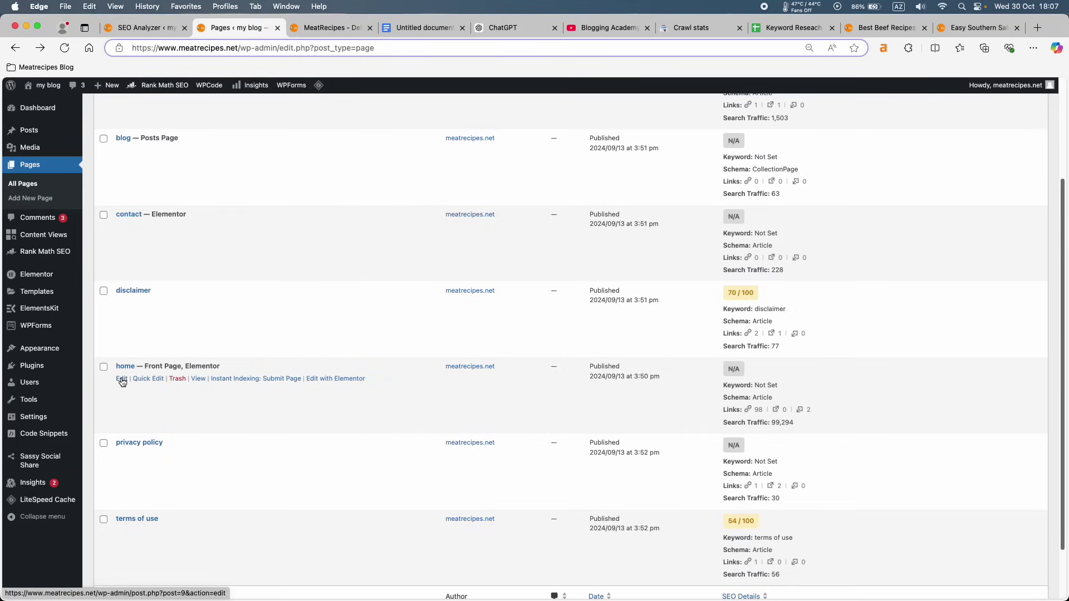
pyautogui.click(336, 379)
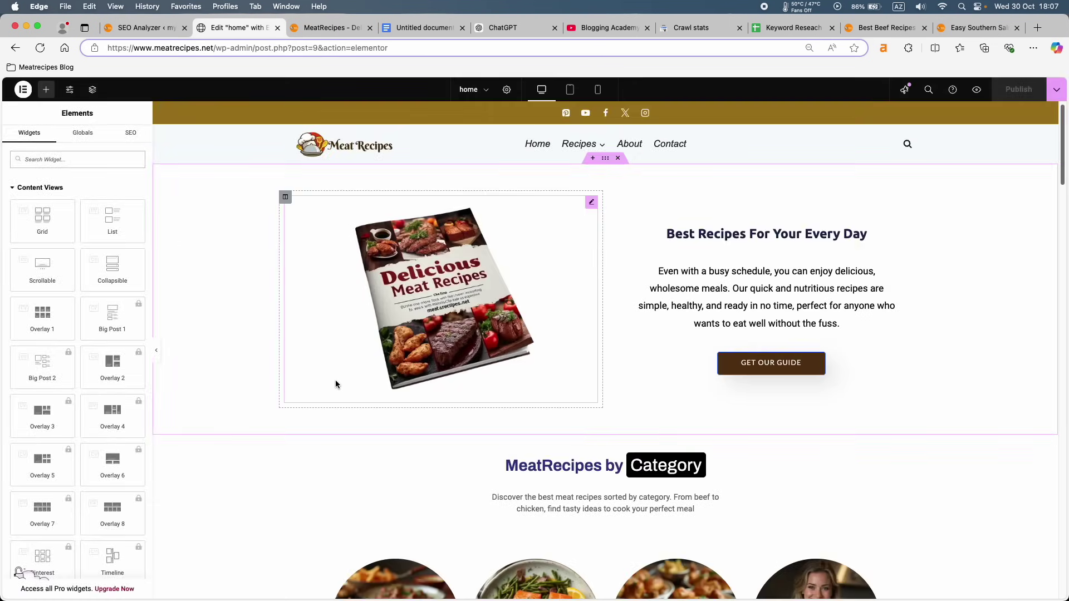
pyautogui.scroll(-15, 336, 379)
pyautogui.scroll(3, 340, 375)
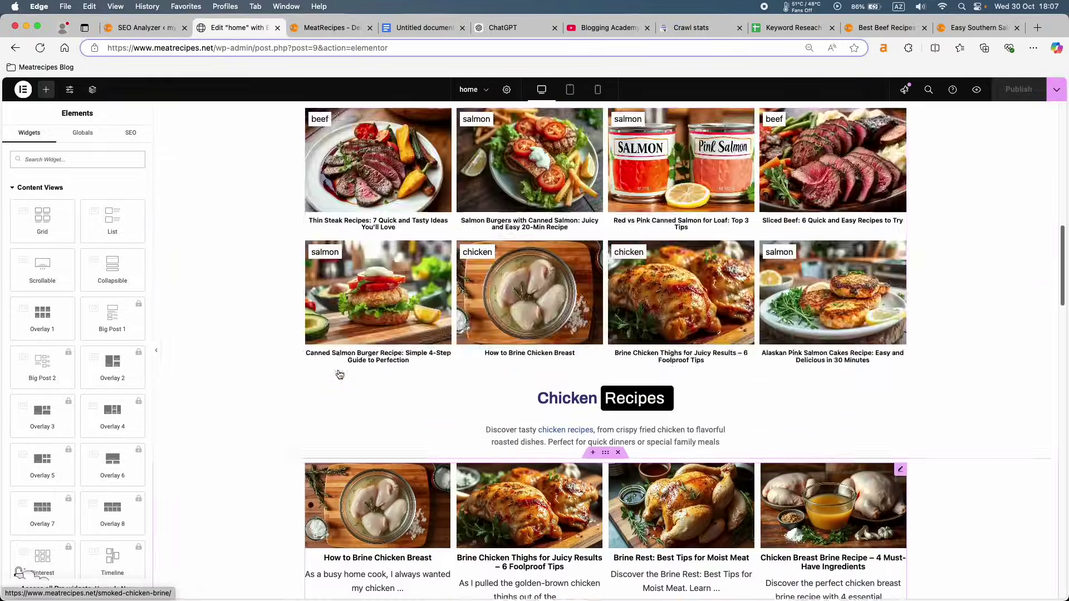
pyautogui.scroll(15, 340, 374)
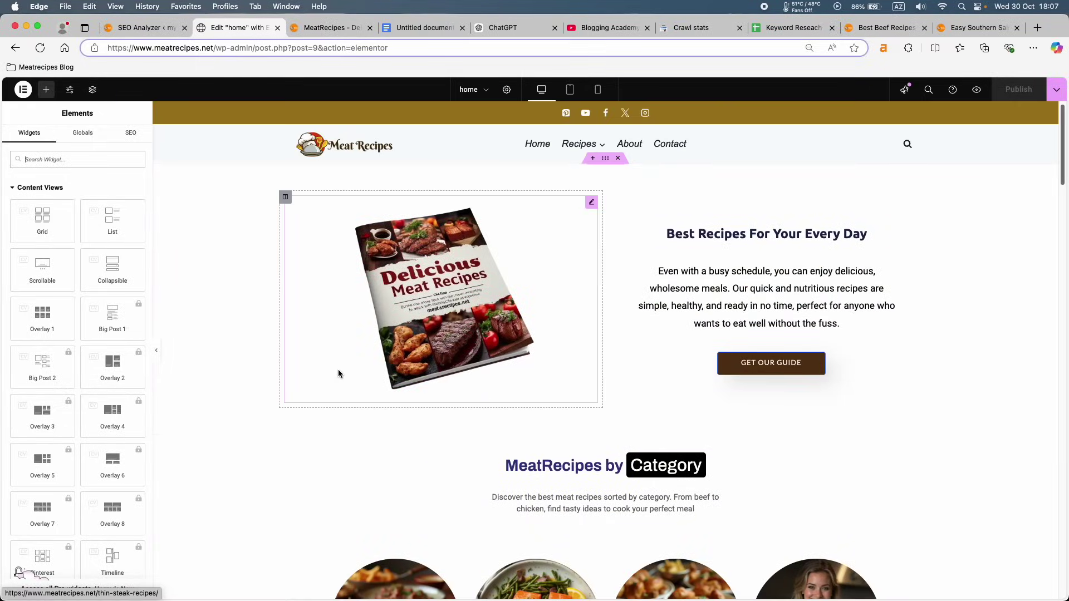
# Show the home page's Rank Math SEO settings in Elementor and review the Basic SEO checks for the focus keyword.
pyautogui.click(137, 138)
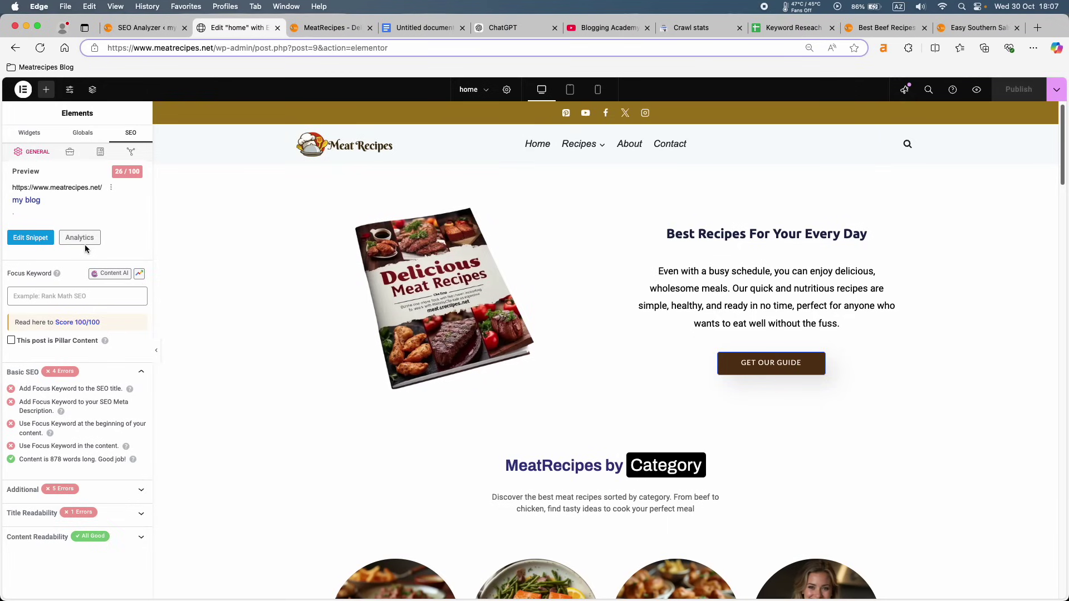
pyautogui.click(68, 373)
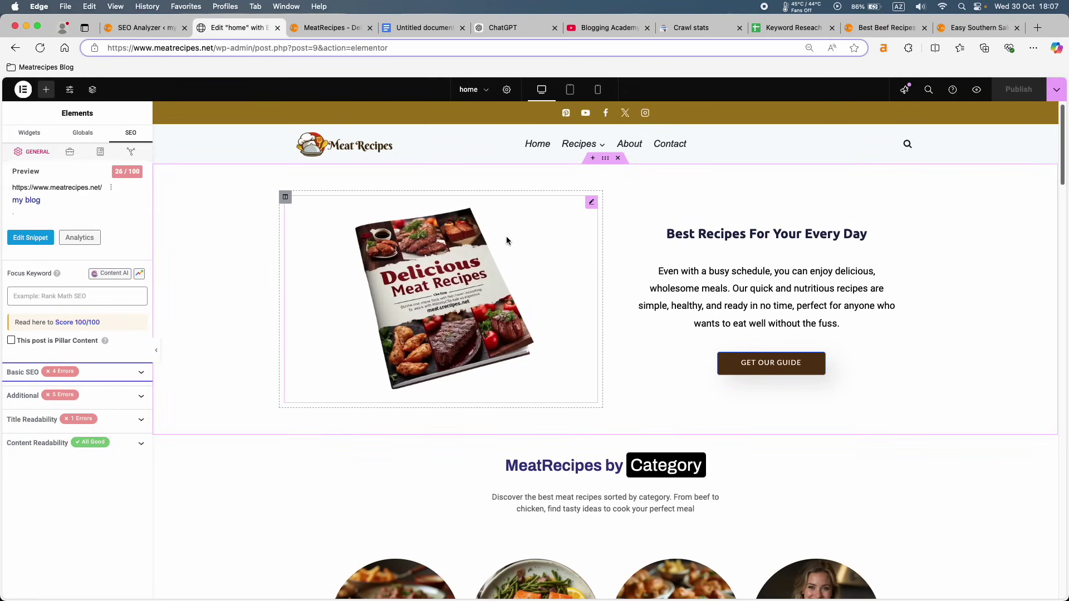
pyautogui.scroll(-3, 506, 236)
pyautogui.scroll(-3, 506, 236)
pyautogui.scroll(5, 506, 236)
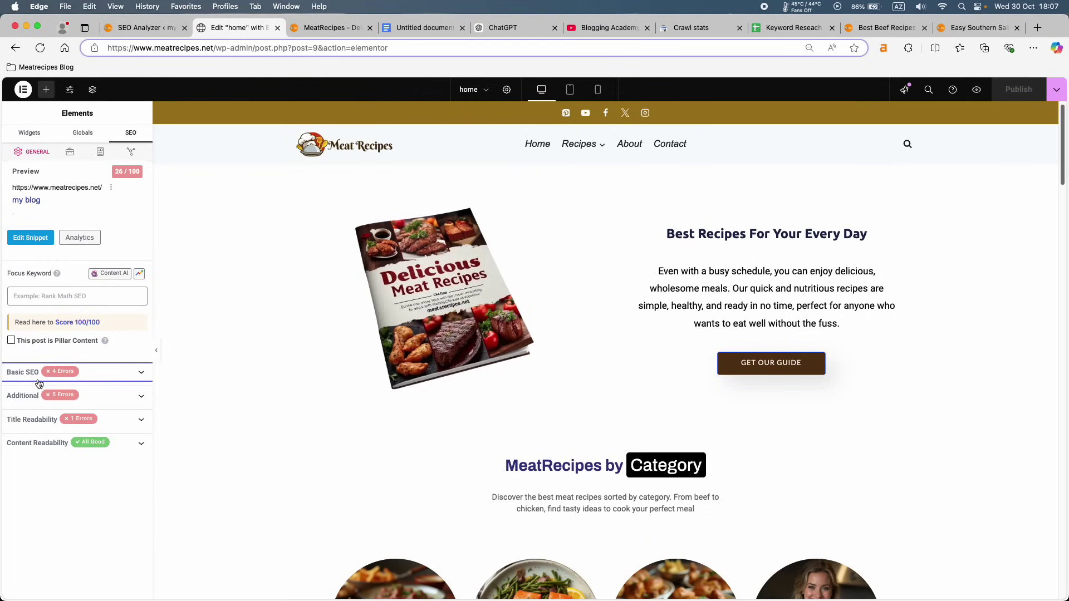
pyautogui.click(70, 380)
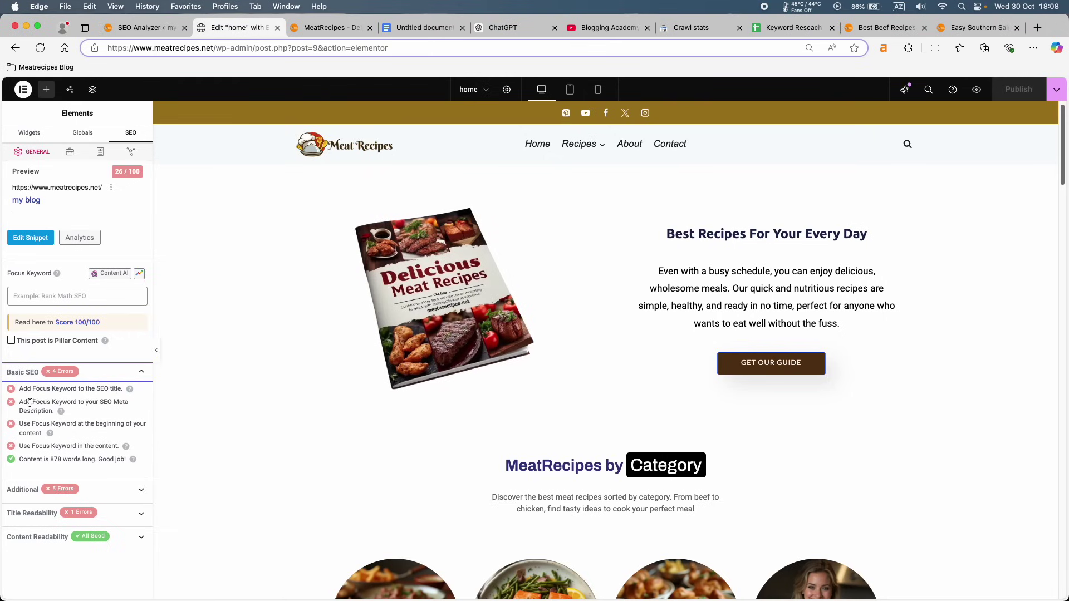
# Review the focus keyword checks in Basic SEO and look over the home page content they apply to.
pyautogui.moveTo(35, 402); pyautogui.dragTo(77, 426)
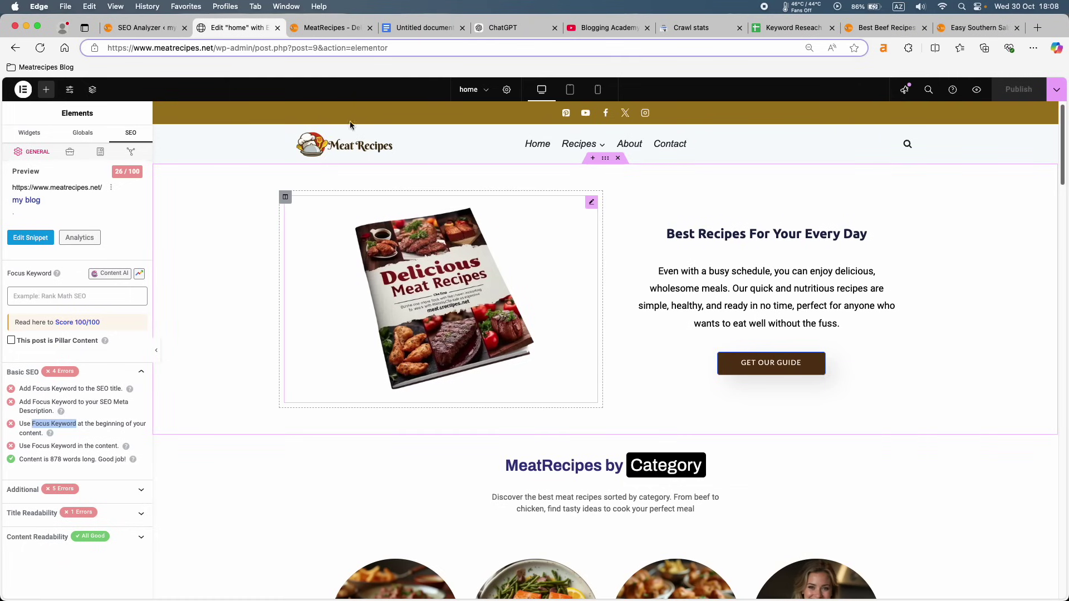
pyautogui.scroll(-5, 638, 439)
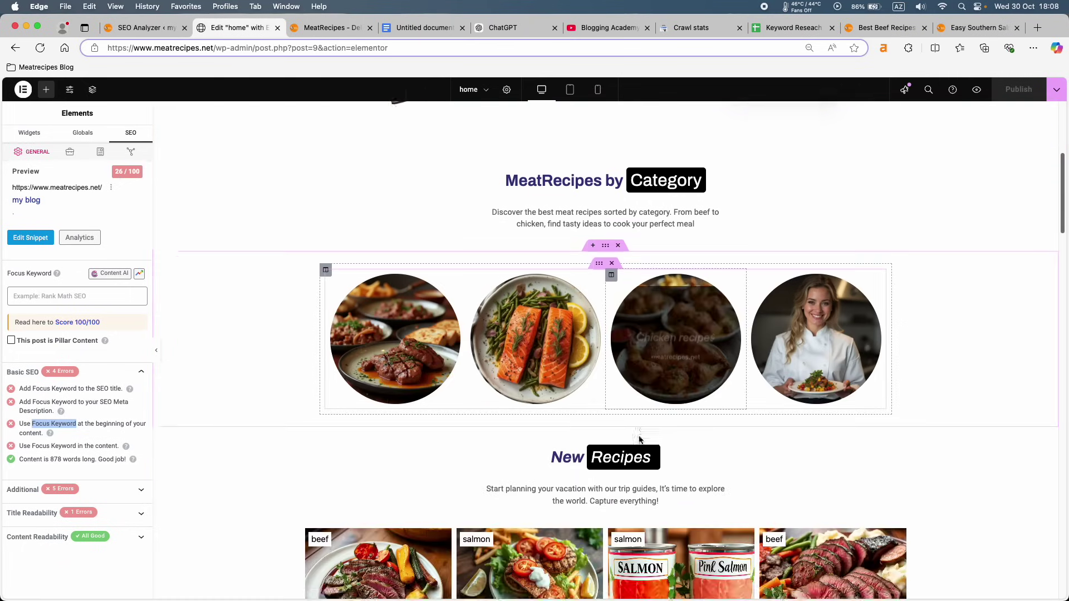
pyautogui.scroll(5, 639, 439)
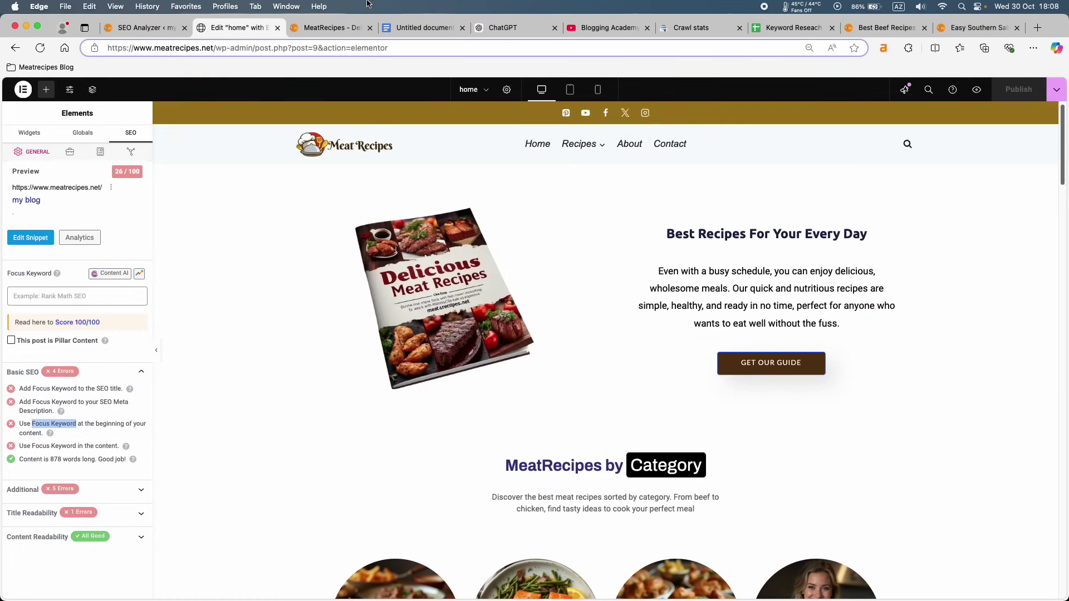
# Switch to the Google Docs notes and review the prepared meta title, description, main keyword and secondary keywords.
pyautogui.click(418, 28)
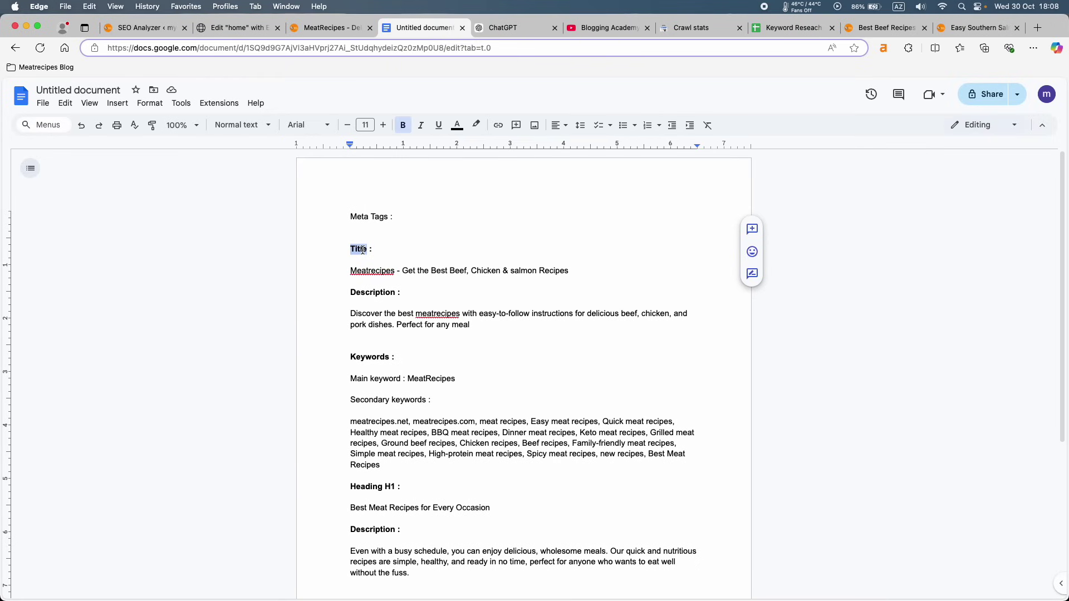
pyautogui.doubleClick(379, 313)
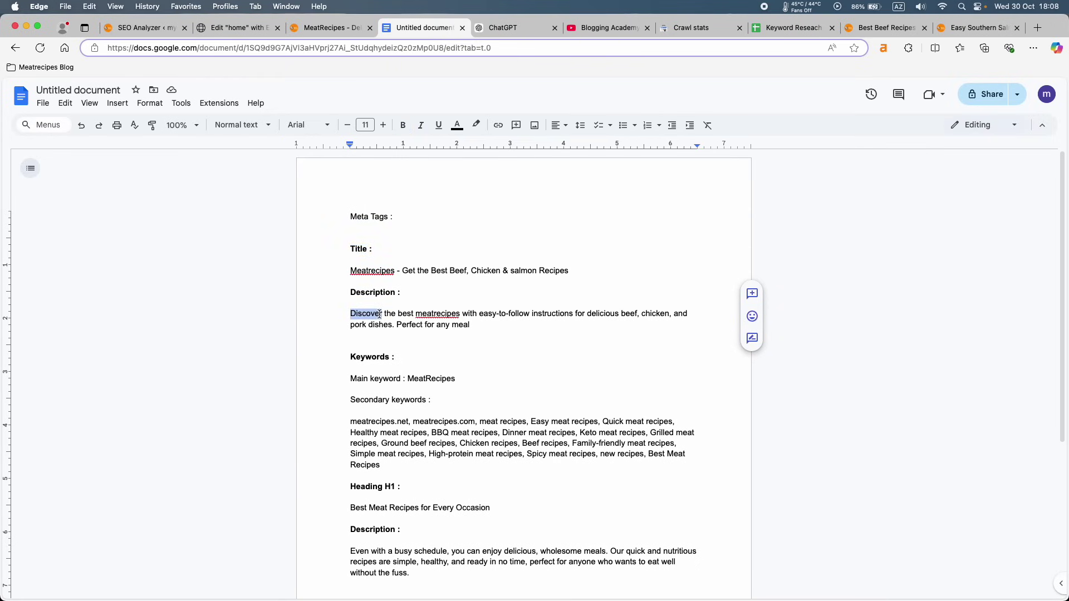
pyautogui.scroll(-2, 378, 317)
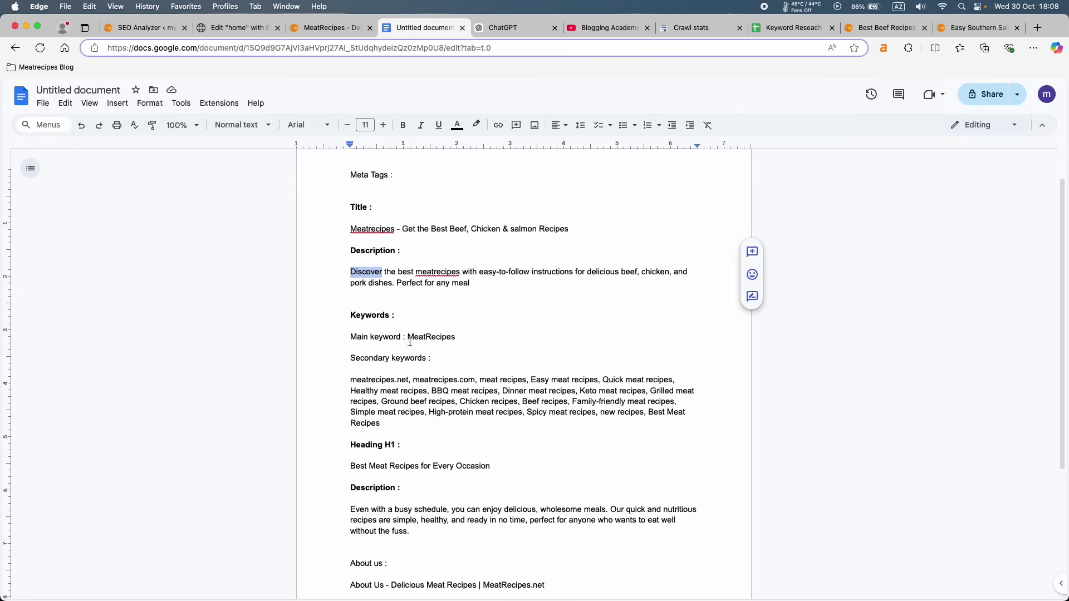
pyautogui.moveTo(406, 337); pyautogui.dragTo(456, 337)
pyautogui.click(431, 358)
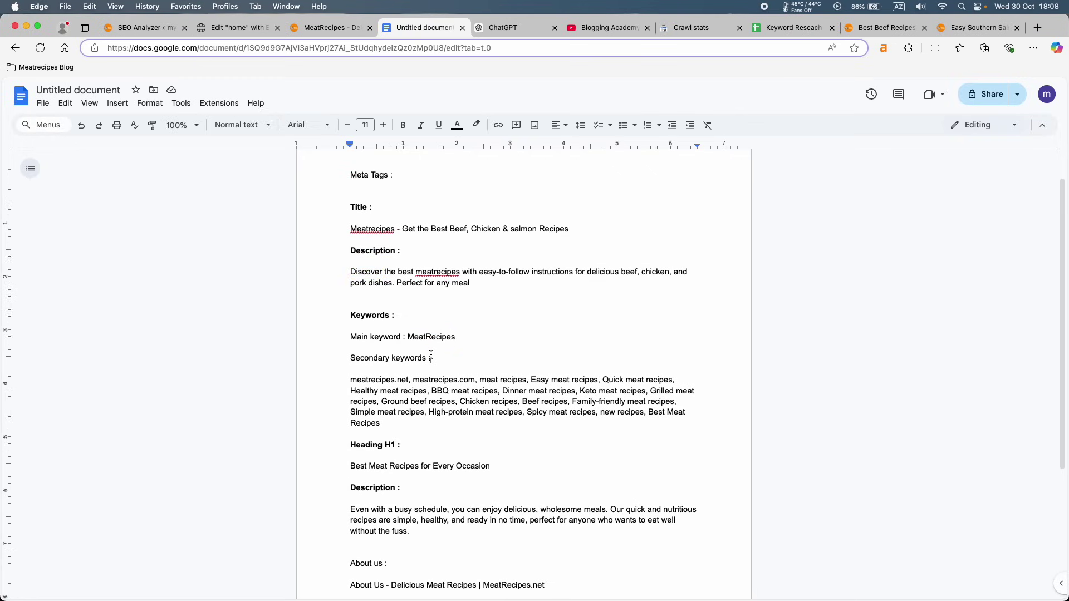
pyautogui.moveTo(350, 379); pyautogui.dragTo(402, 424)
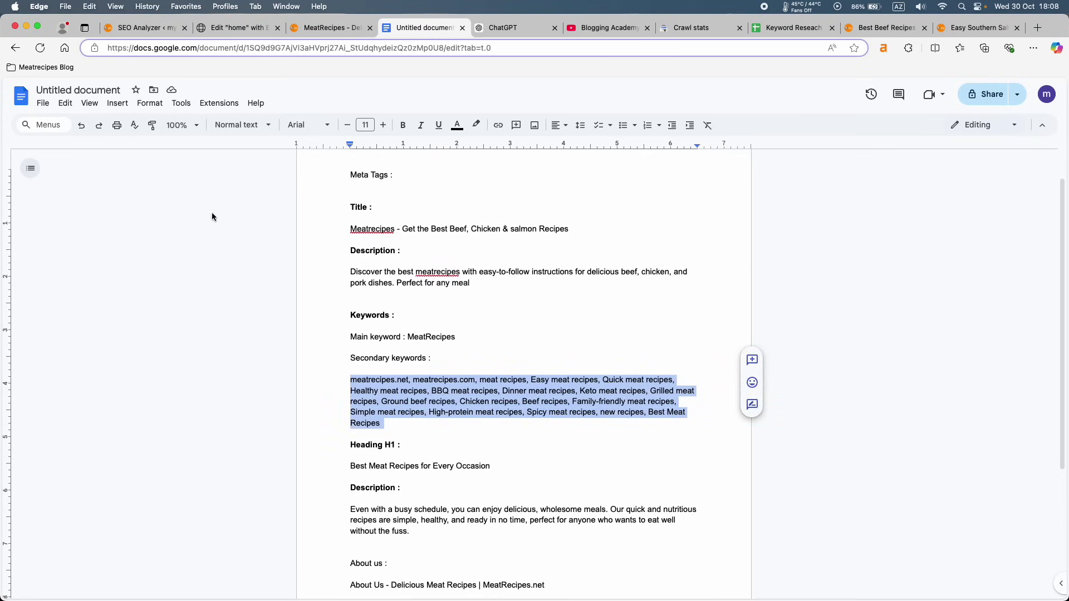
# Place the keyword research spreadsheet and the notes document tabs directly after the home page editor tab.
pyautogui.click(787, 35)
pyautogui.moveTo(787, 35); pyautogui.dragTo(340, 35)
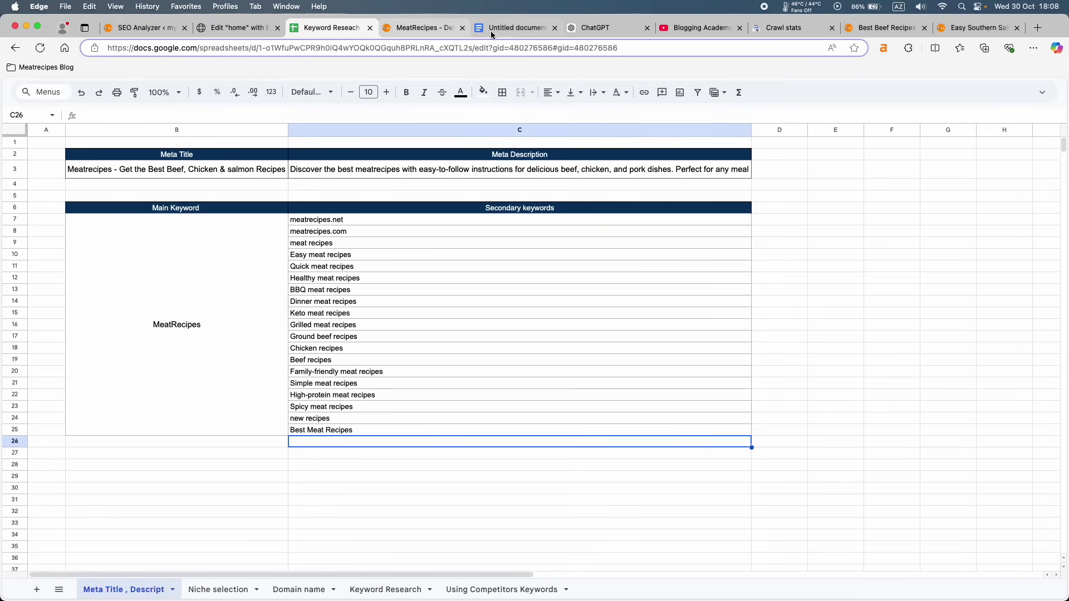
pyautogui.moveTo(504, 28); pyautogui.dragTo(422, 30)
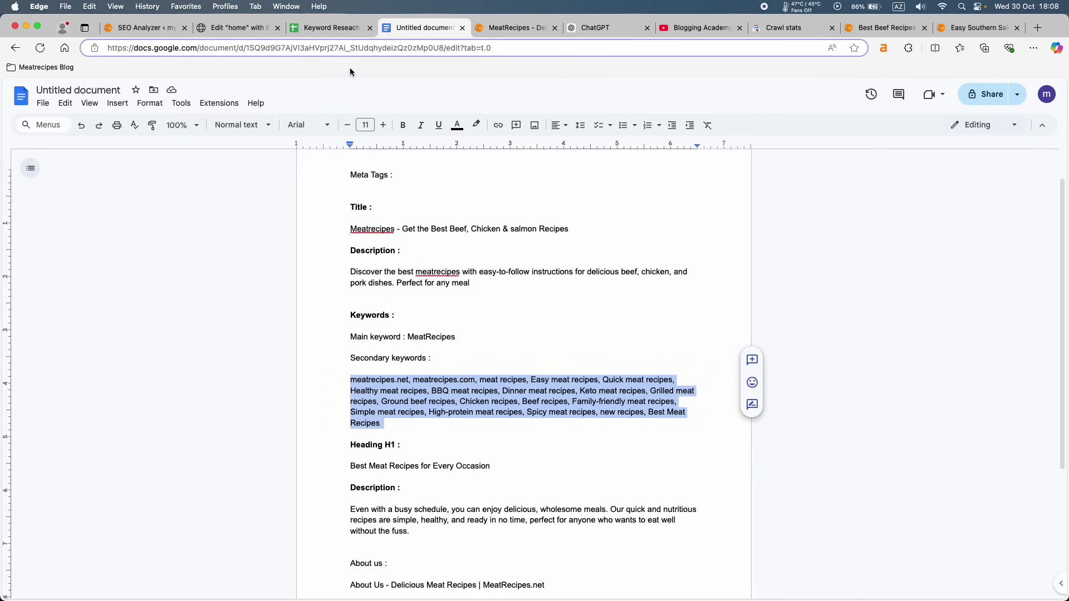
pyautogui.moveTo(350, 207); pyautogui.dragTo(440, 388)
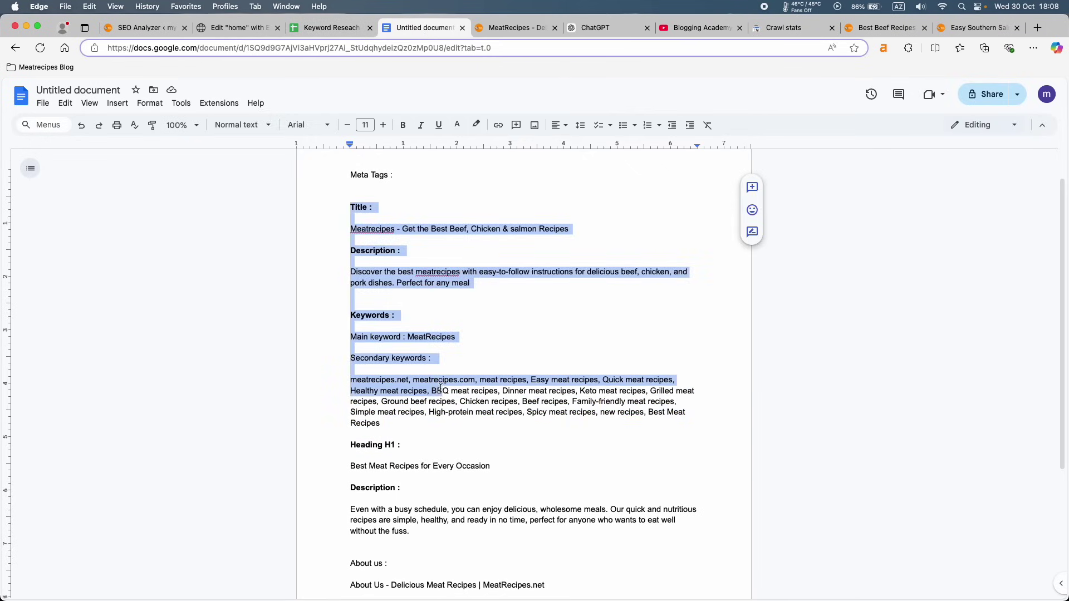
# Copy the meta title from the Google Sheets keyword research into the home page's Rank Math title: "Meatrecipes - Get the Best Beef, Chicken & salmon Recipes".
pyautogui.click(349, 26)
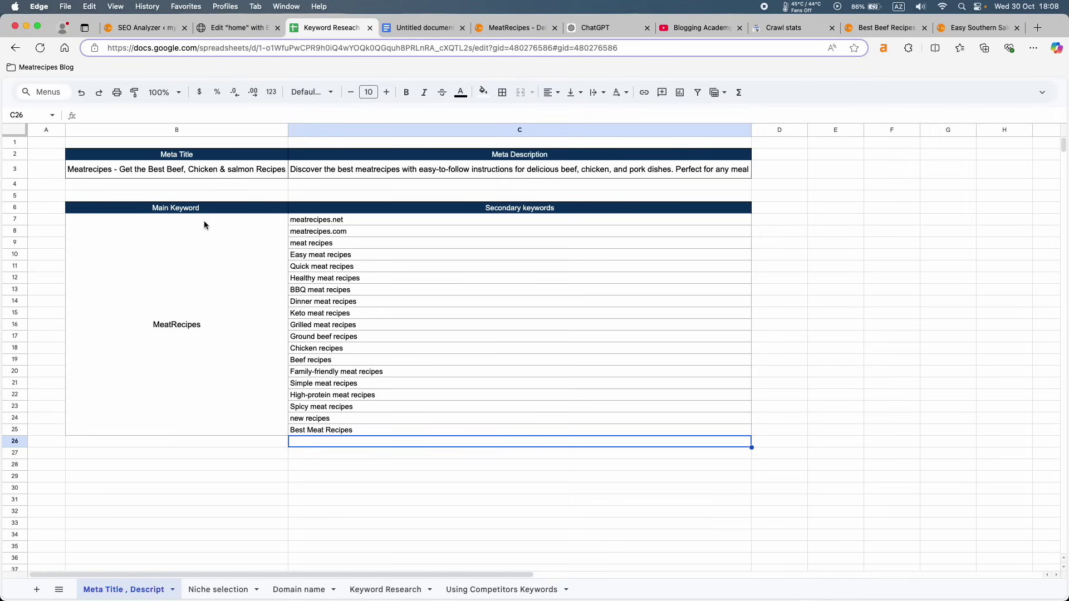
pyautogui.doubleClick(228, 171)
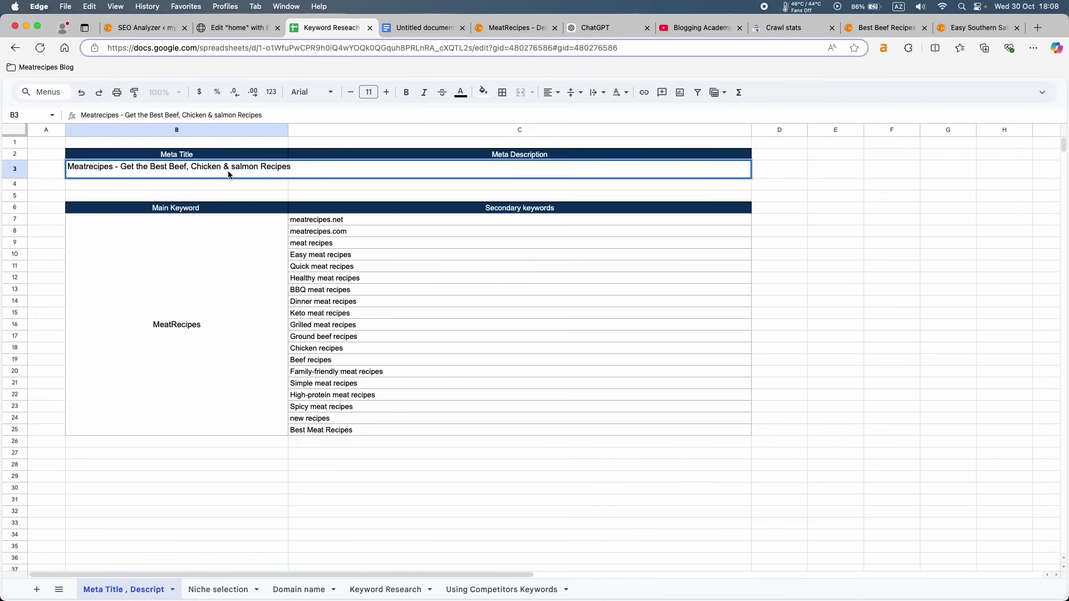
pyautogui.tripleClick(237, 169)
pyautogui.press('super+c')
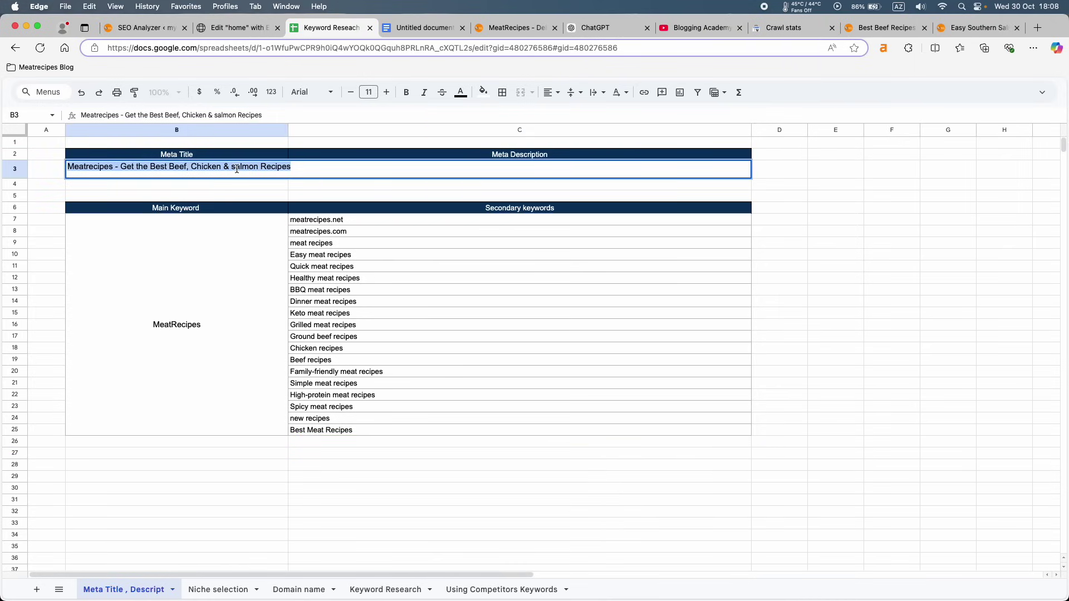
pyautogui.click(216, 32)
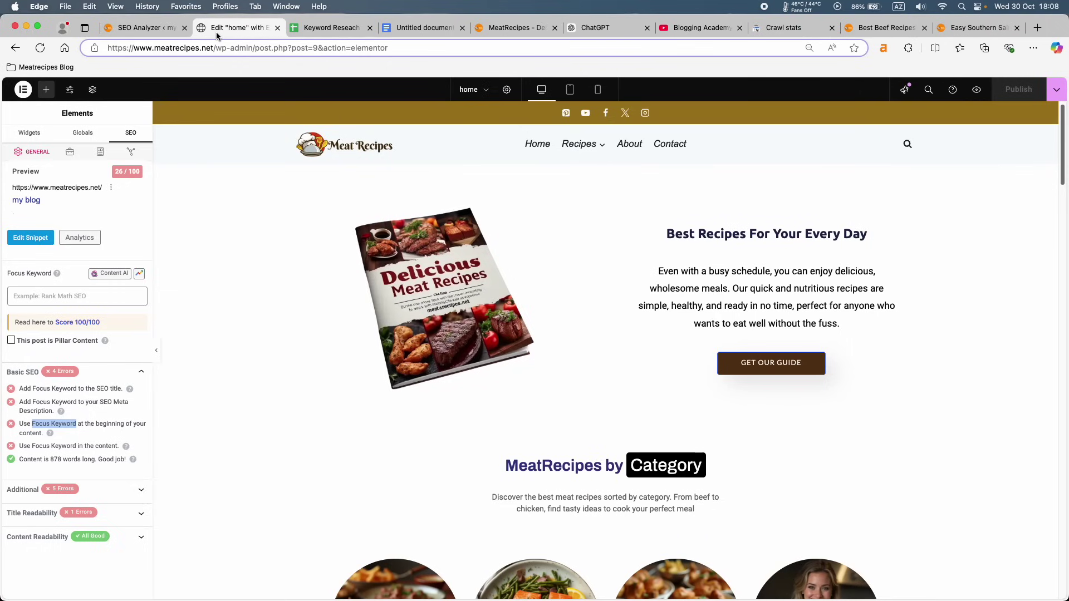
pyautogui.click(32, 239)
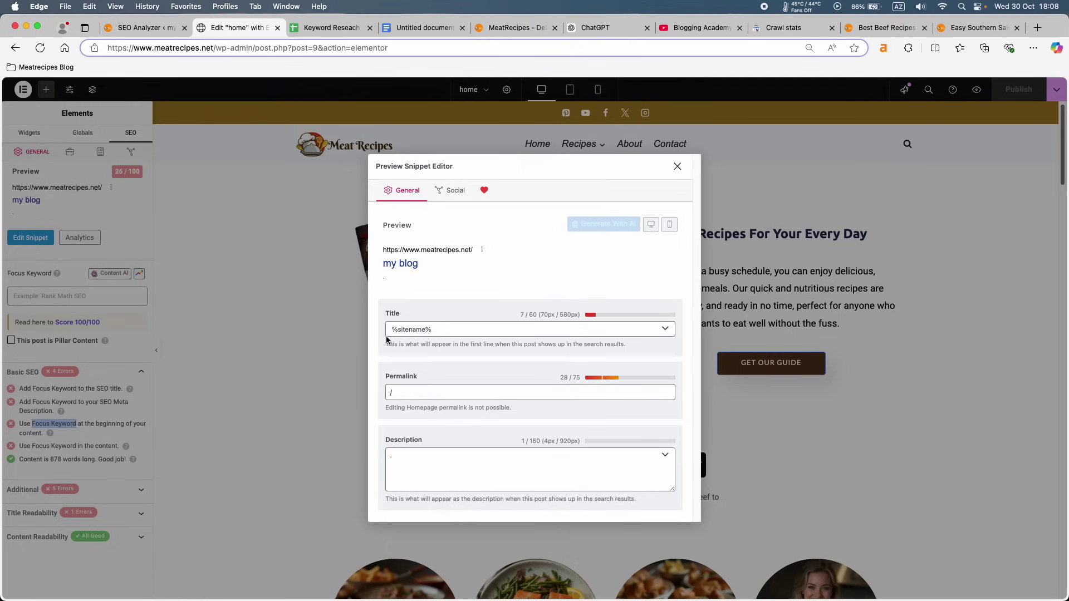
pyautogui.tripleClick(429, 328)
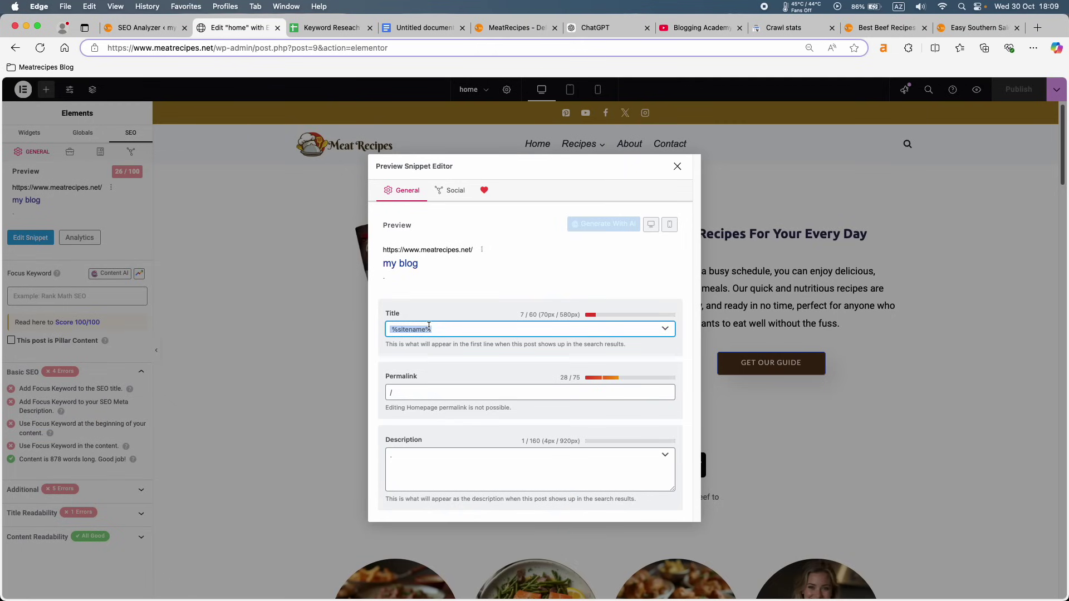
pyautogui.press('super+v')
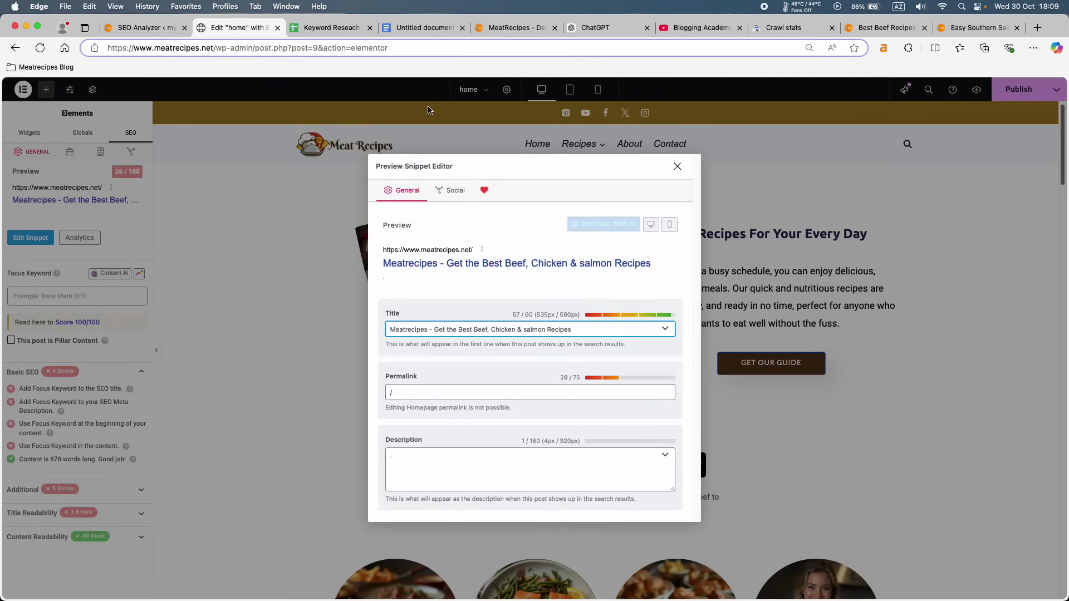
# Copy the spreadsheet's meta description, starting "Discover the best meatrecipes with easy-to-follow instructions", into the home page's snippet description and close the snippet editor.
pyautogui.click(345, 28)
pyautogui.click(490, 229)
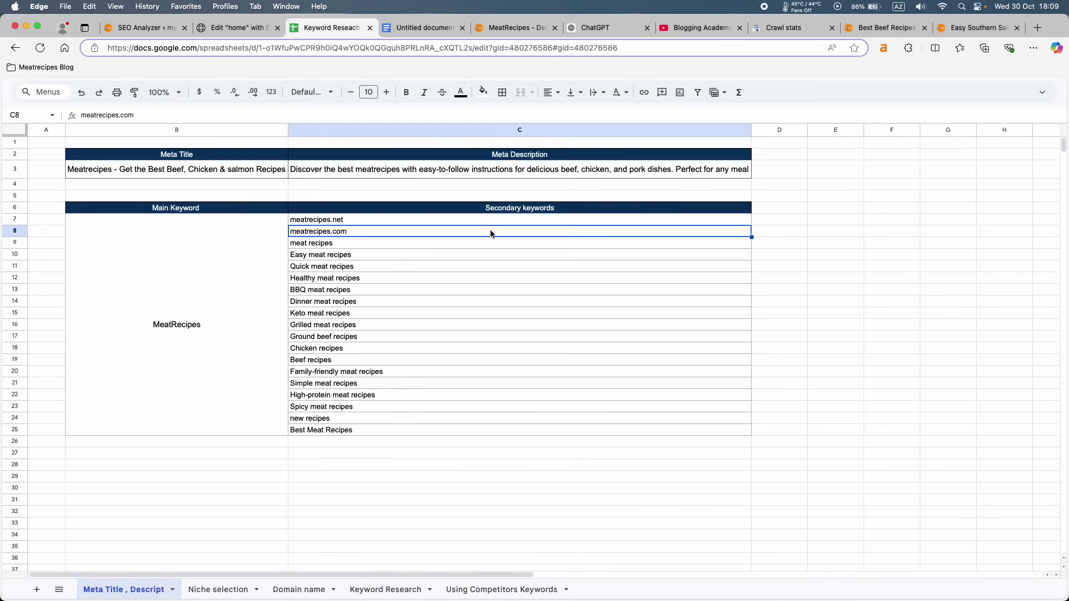
pyautogui.tripleClick(525, 169)
pyautogui.press('super+c')
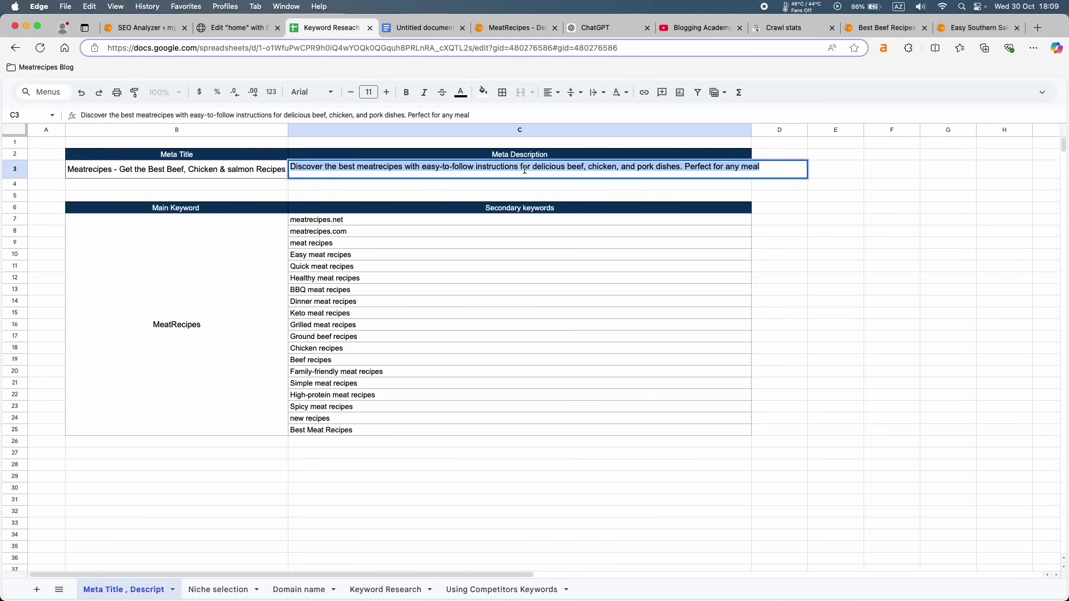
pyautogui.click(245, 28)
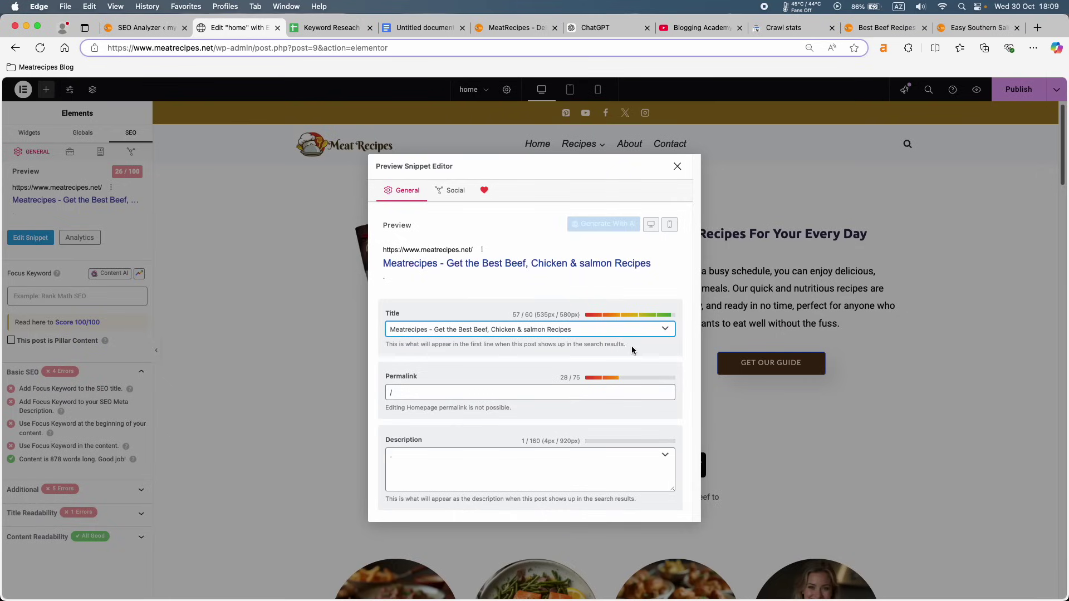
pyautogui.click(509, 465)
pyautogui.press('super+v')
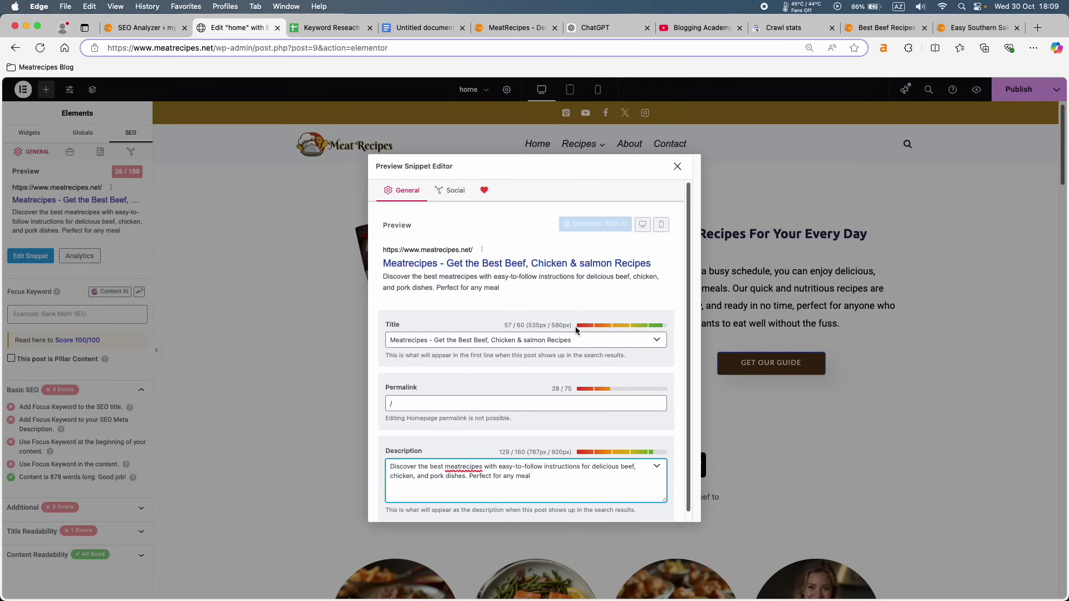
pyautogui.click(677, 167)
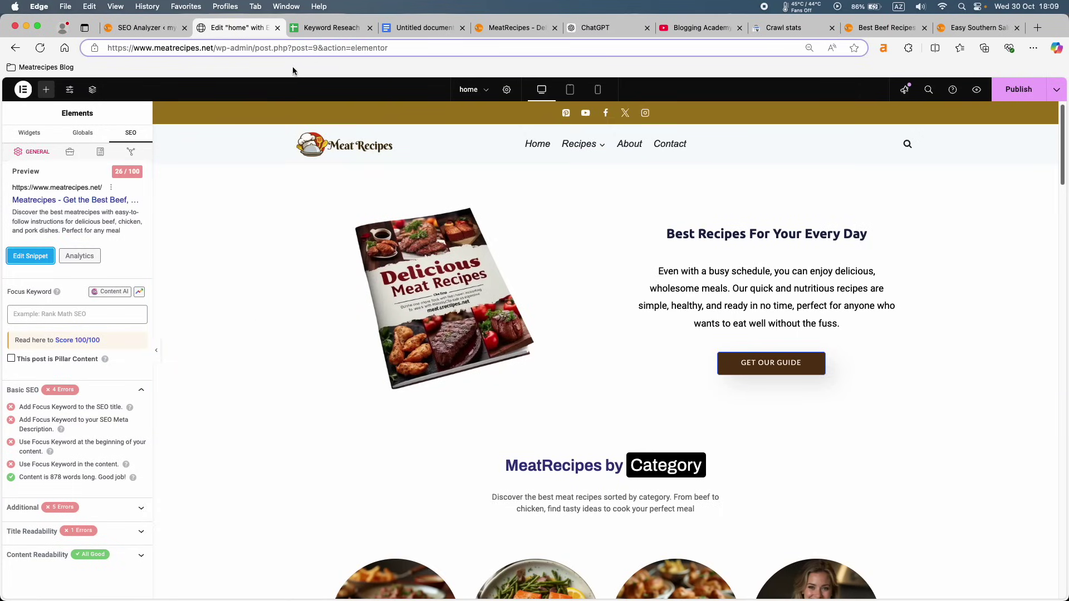
# Copy the main keyword "MeatRecipes" from the spreadsheet and add it as the home page's focus keyword.
pyautogui.click(336, 26)
pyautogui.click(150, 276)
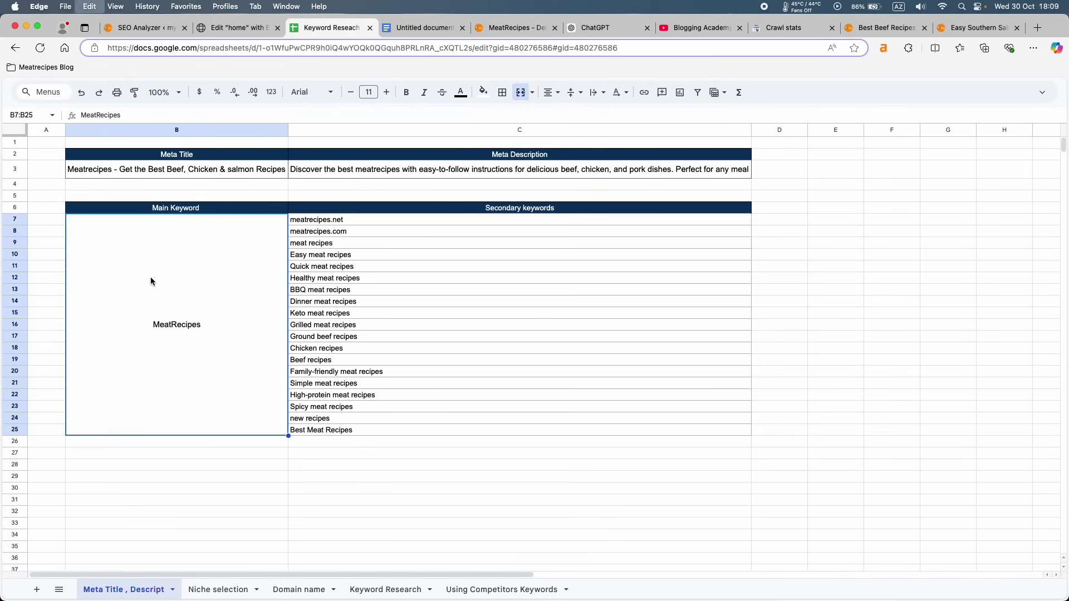
pyautogui.doubleClick(181, 314)
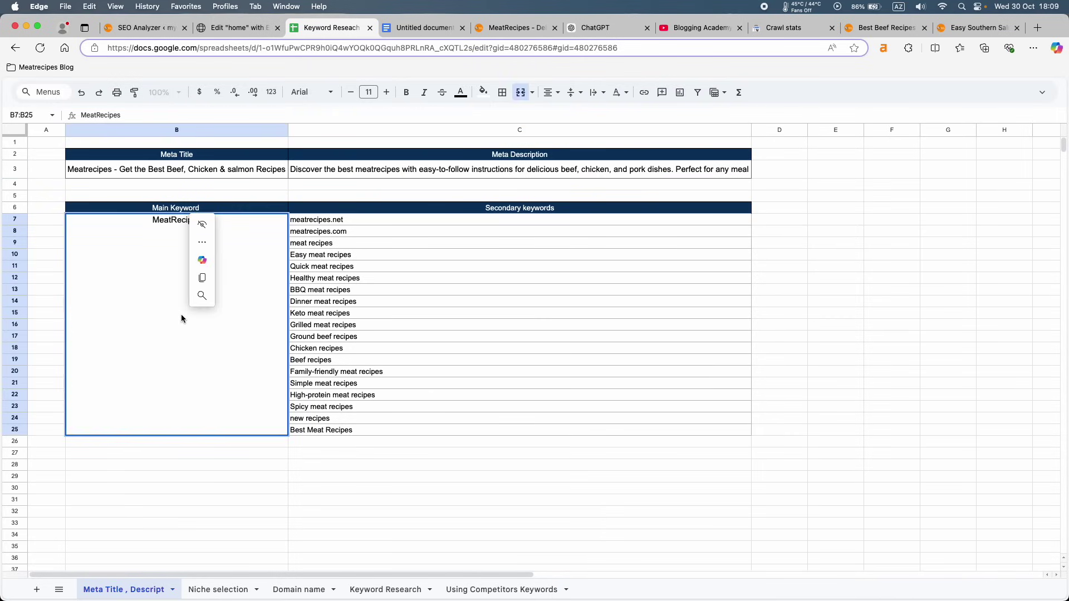
pyautogui.doubleClick(161, 219)
pyautogui.hotkey('ctrl', 'c')
pyautogui.click(252, 34)
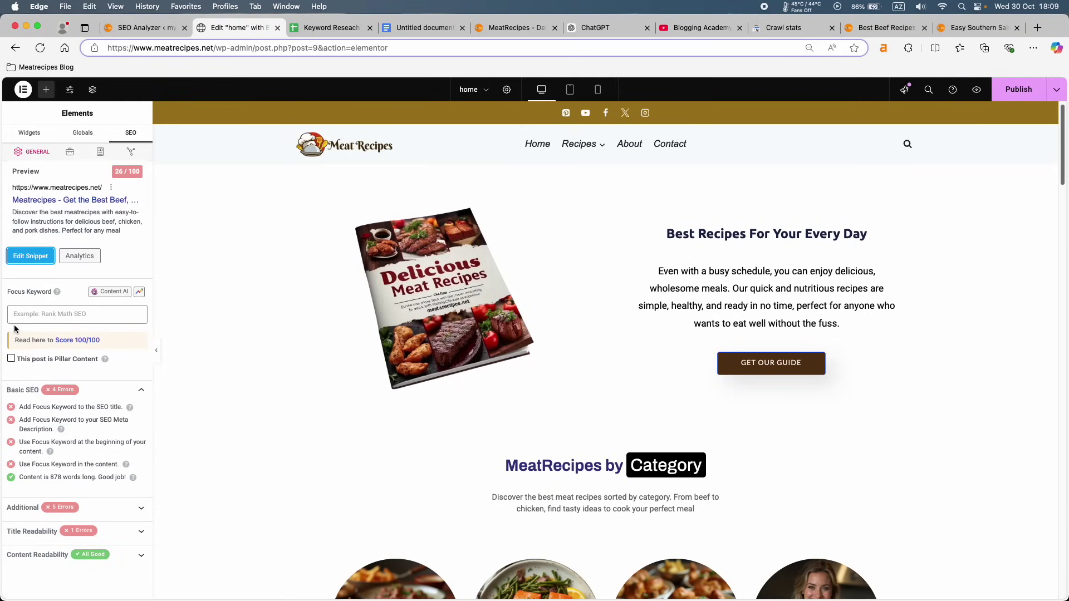
pyautogui.click(59, 318)
pyautogui.hotkey('ctrl', 'v')
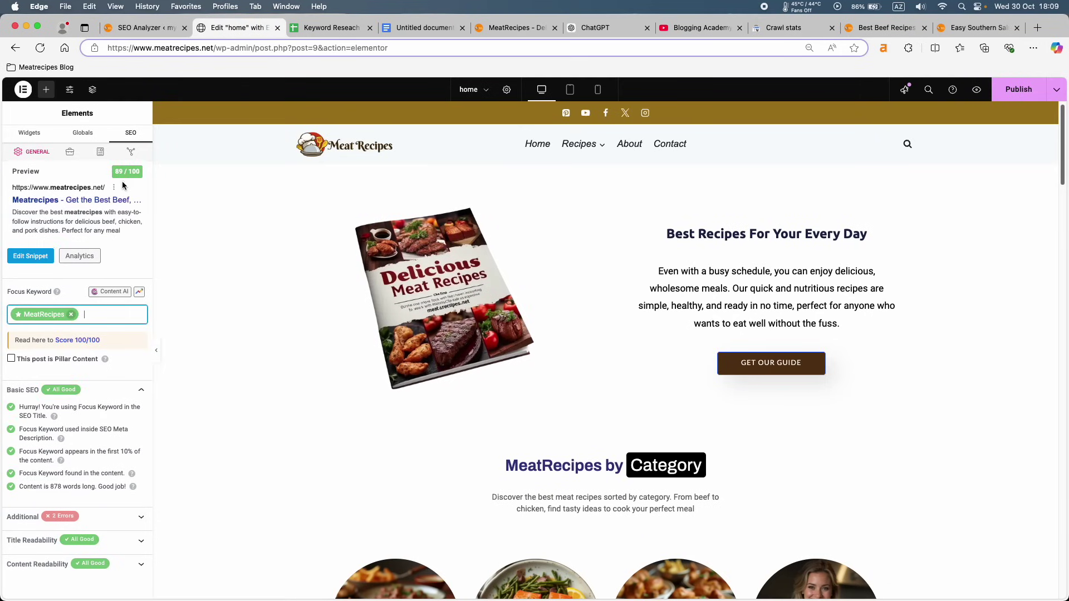
# Collapse the home page's Basic SEO checks and examine the Additional checks for the focus keyword.
pyautogui.click(75, 384)
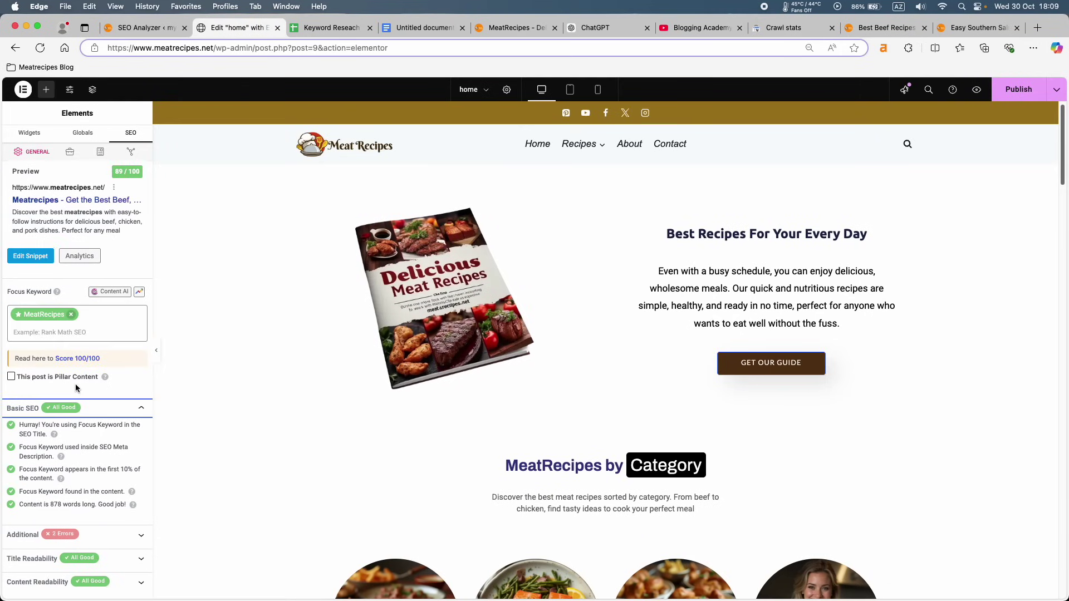
pyautogui.click(62, 415)
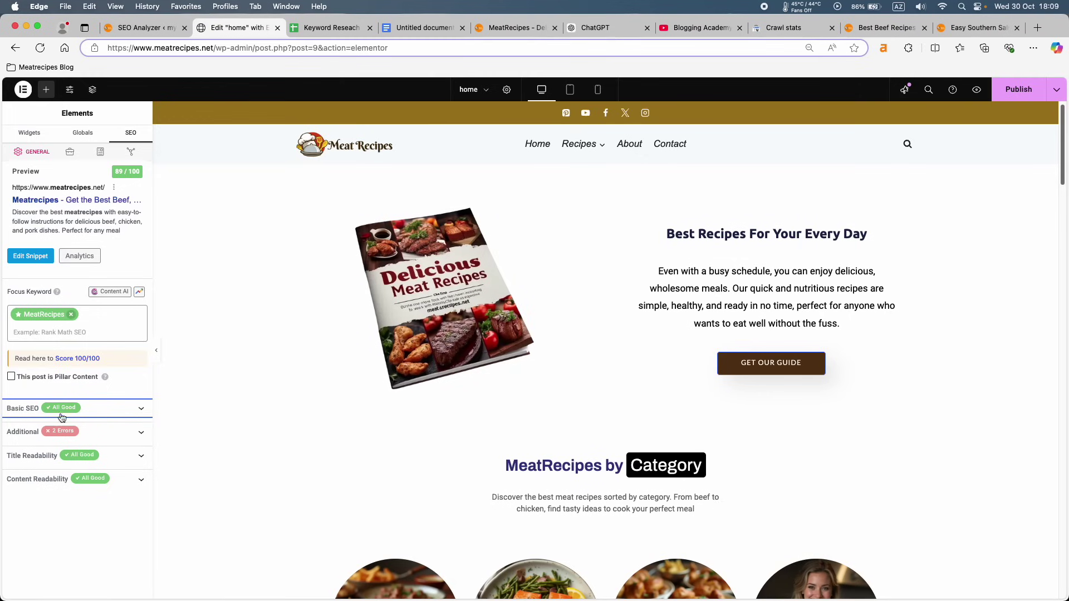
pyautogui.click(91, 440)
pyautogui.scroll(-1, 89, 439)
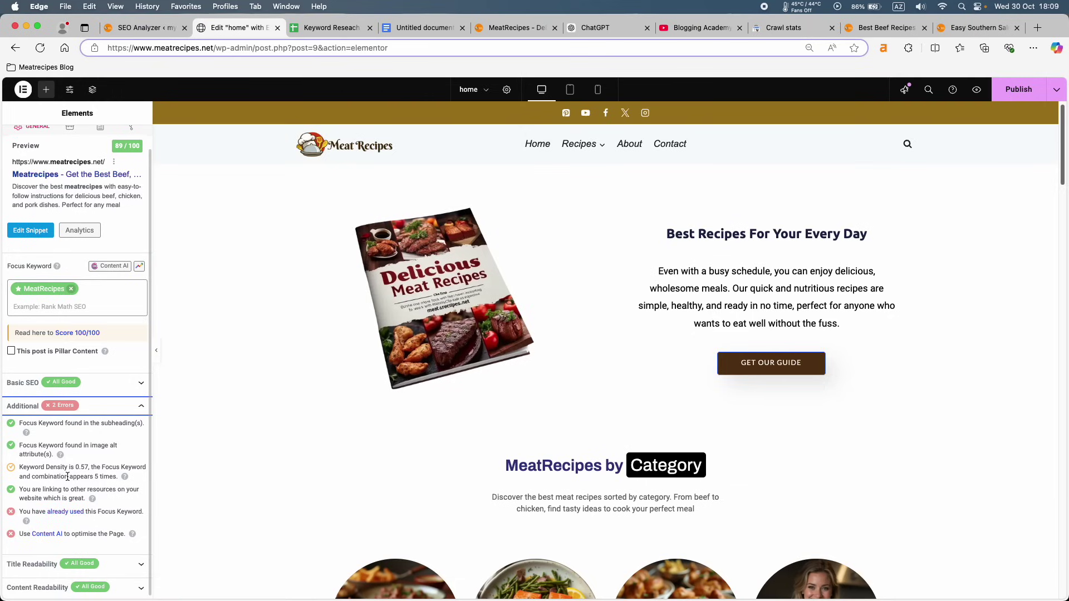
# Open the about page in Elementor from the WordPress Pages list and show its Rank Math SEO settings.
pyautogui.click(157, 30)
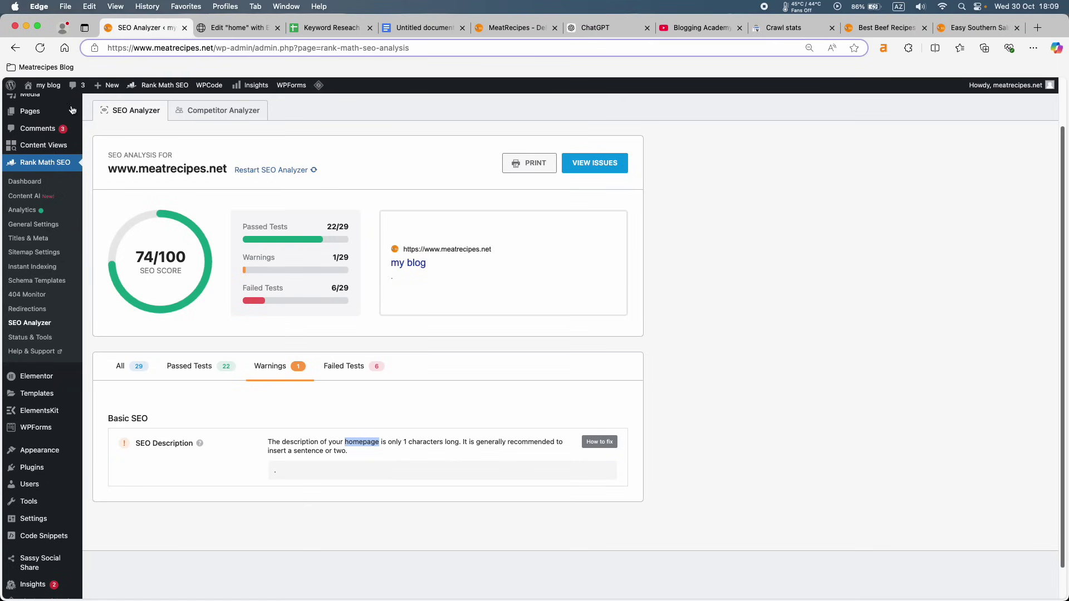
pyautogui.scroll(1, 72, 110)
pyautogui.click(67, 123)
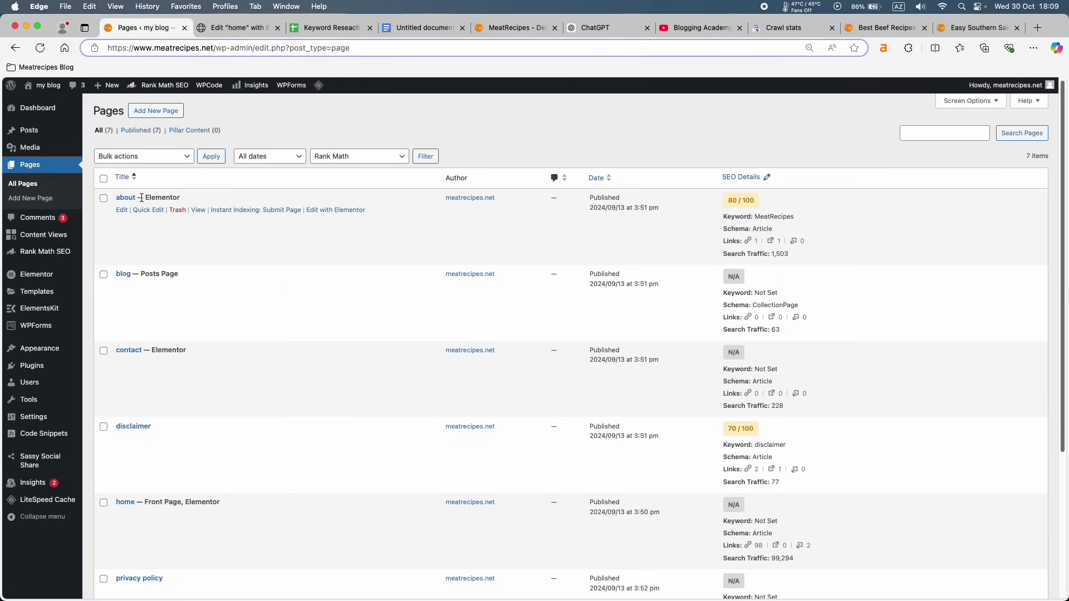
pyautogui.moveTo(755, 216); pyautogui.dragTo(795, 218)
pyautogui.click(336, 211)
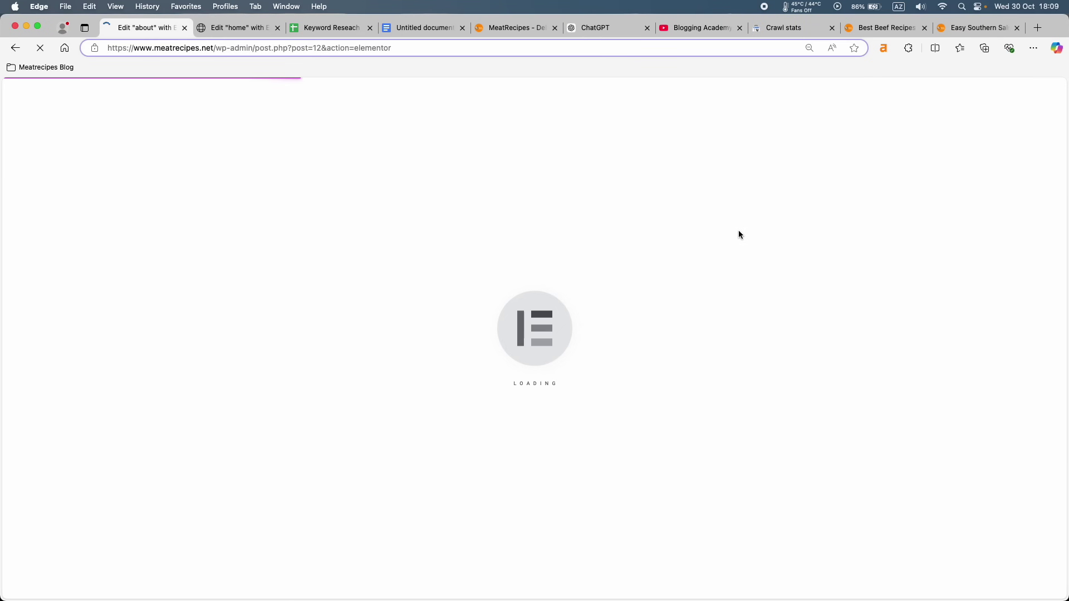
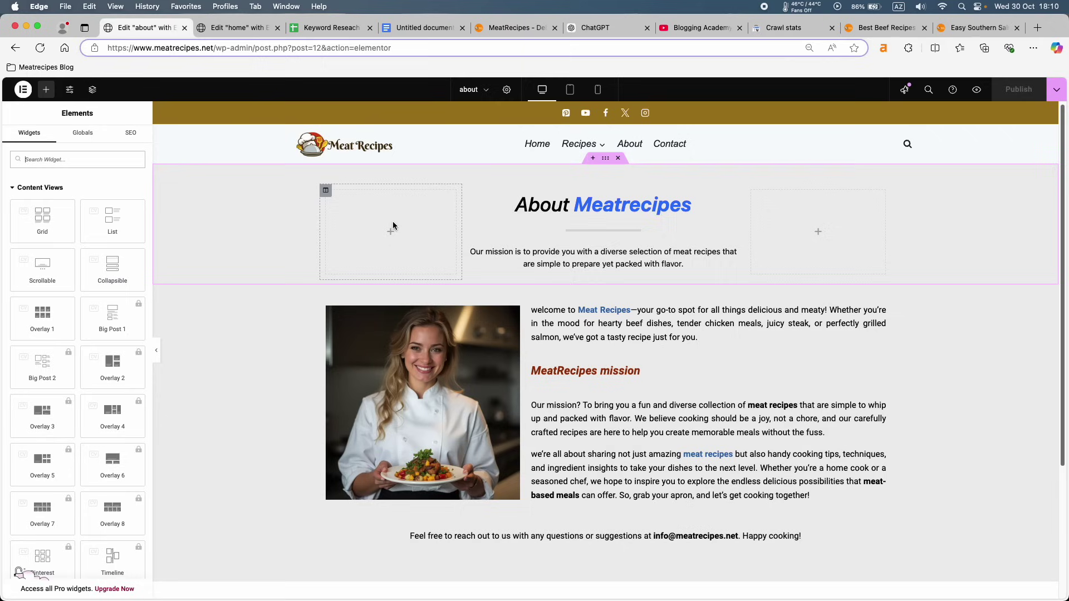
pyautogui.click(131, 134)
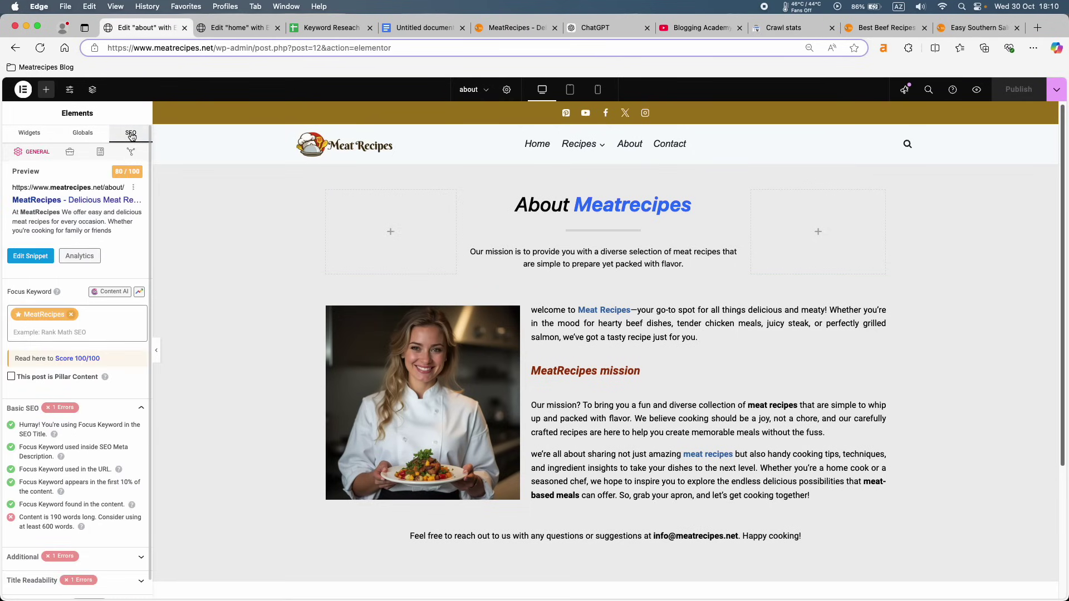
# Remove the existing focus keyword "MeatRecipes" from the about page's Rank Math SEO settings.
pyautogui.click(54, 314)
pyautogui.click(68, 317)
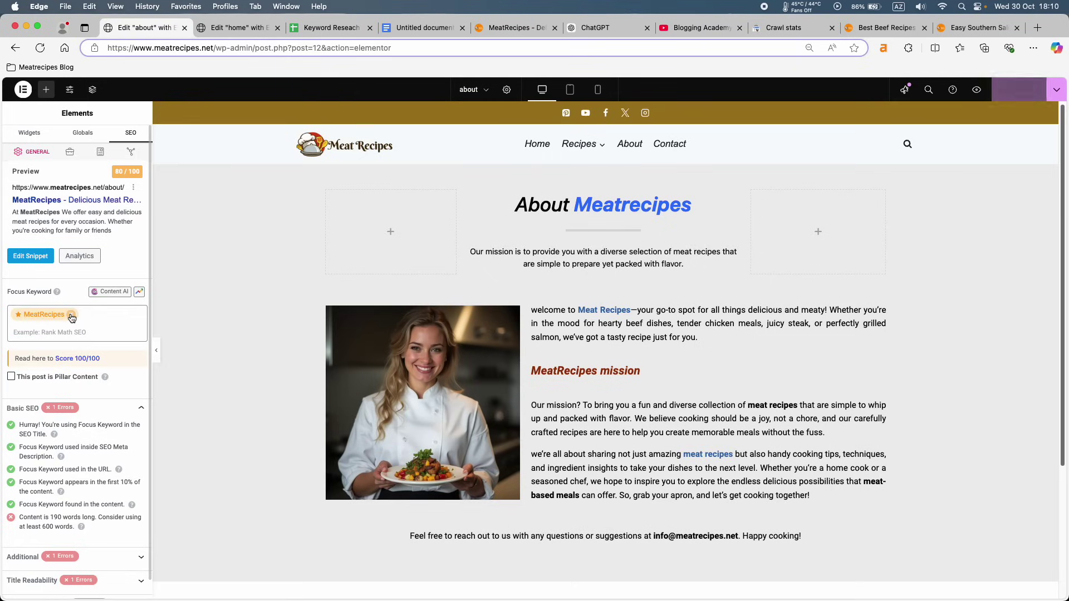
pyautogui.click(68, 317)
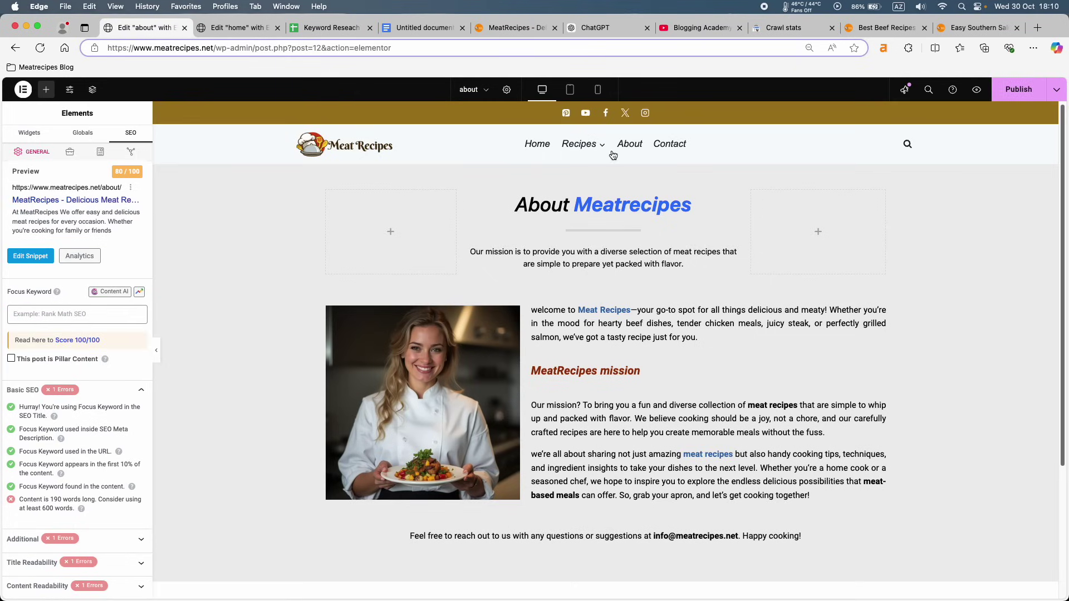
# Change the about page's main heading title to "About {{Meat recipes}}" and copy the phrase "Meat recipes".
pyautogui.click(674, 205)
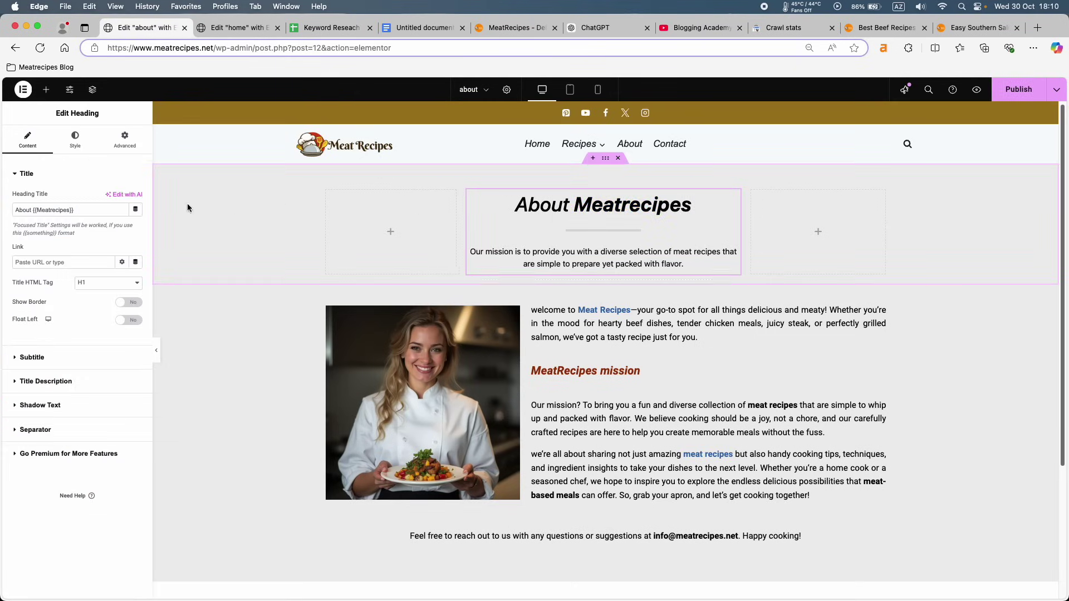
pyautogui.rightClick(50, 207)
pyautogui.click(61, 250)
pyautogui.hotkey('ctrl', 'c')
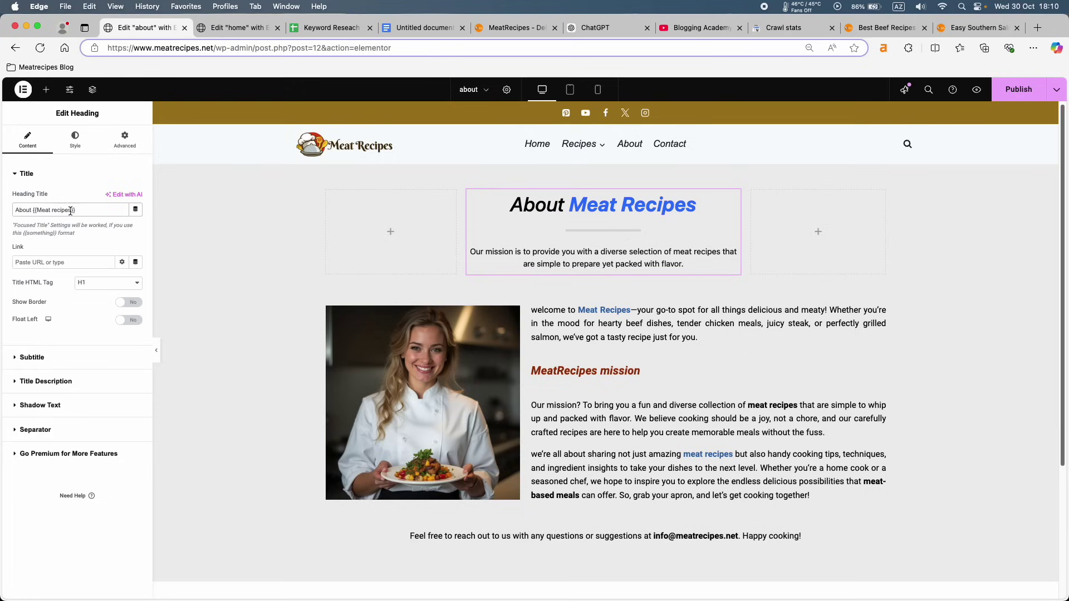
# Add "Meat recipes" as the about page's focus keyword in its SEO settings and publish the page.
pyautogui.click(46, 90)
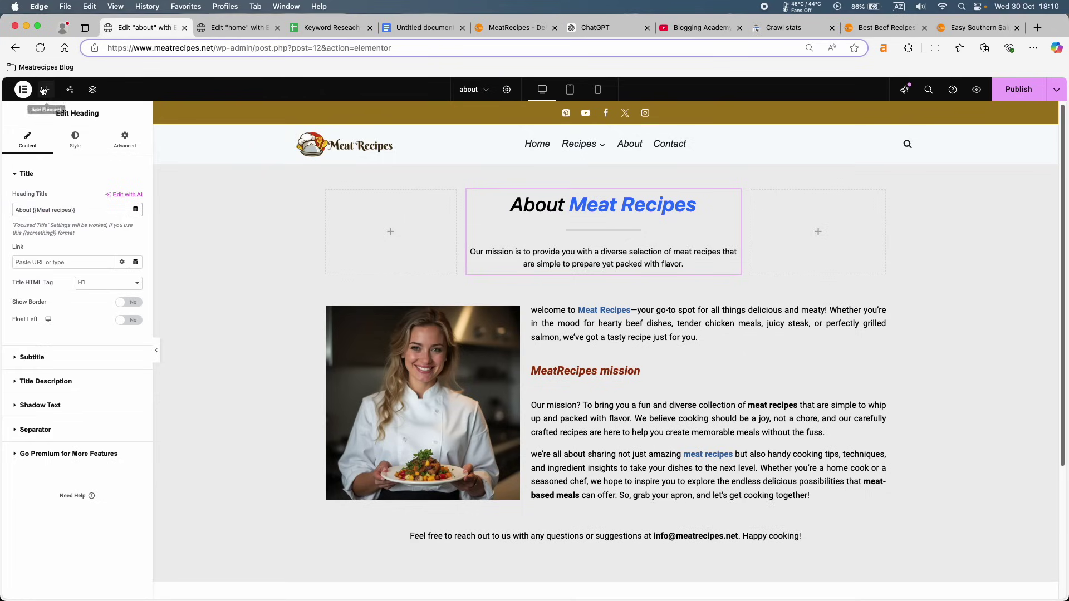
pyautogui.click(131, 136)
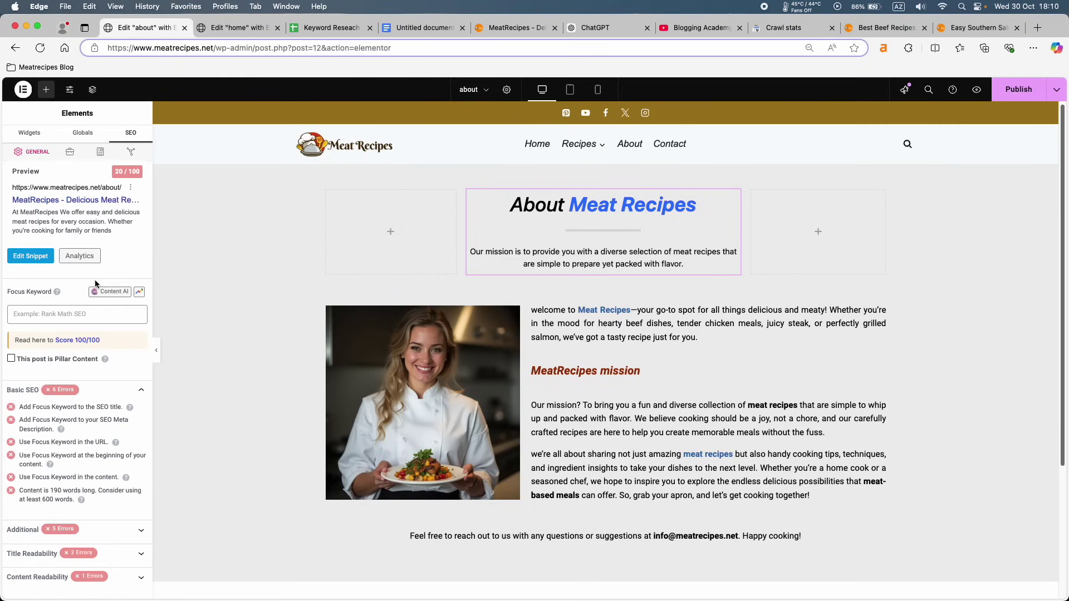
pyautogui.click(71, 315)
pyautogui.hotkey('ctrl', 'v')
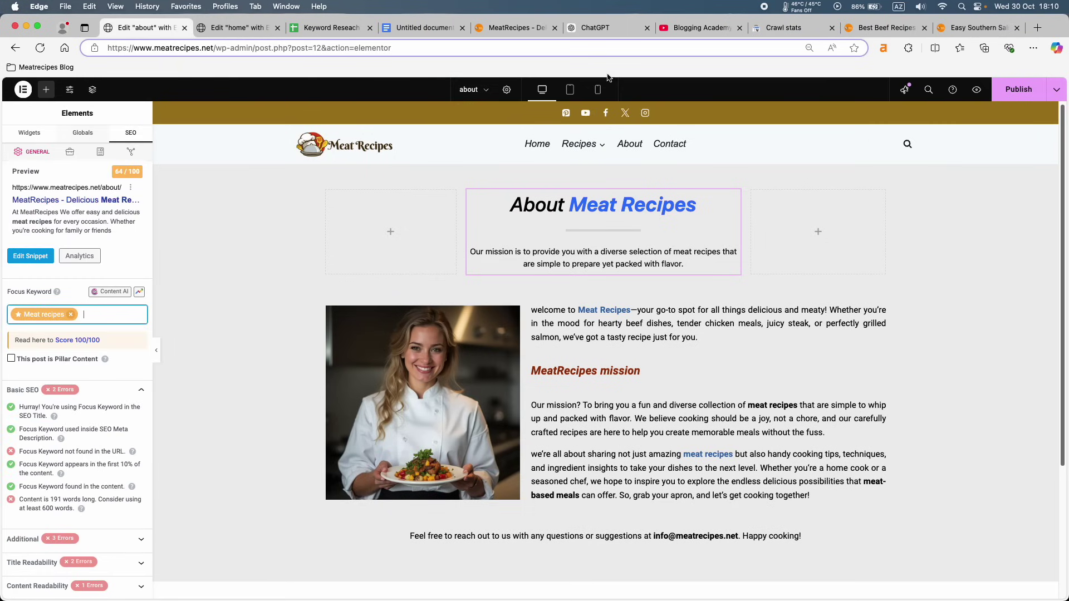
pyautogui.click(1019, 89)
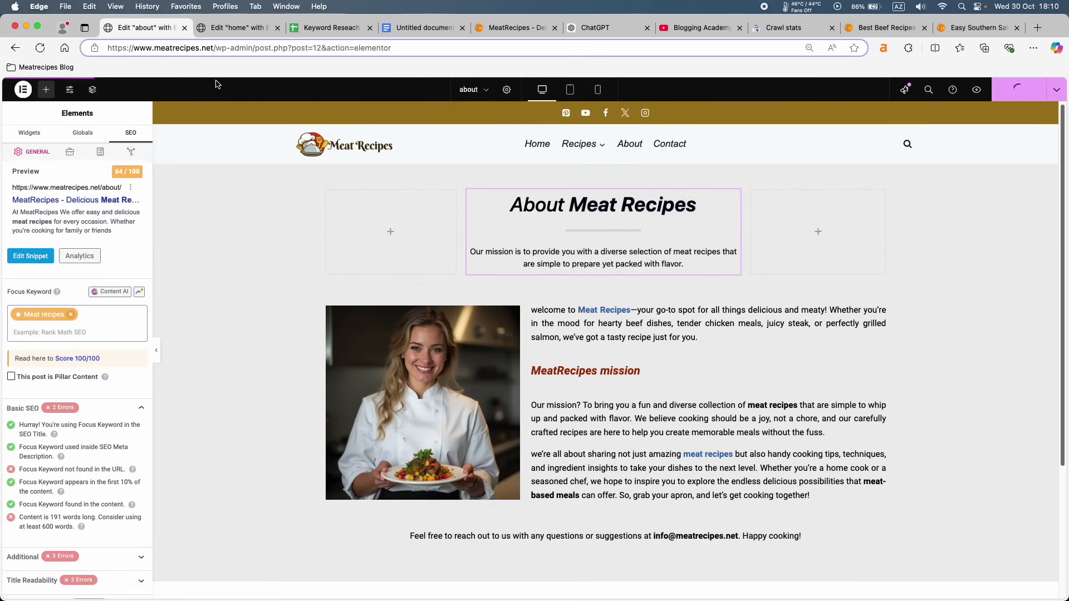
# Publish the home page's pending SEO changes and reload its Elementor editor.
pyautogui.click(233, 27)
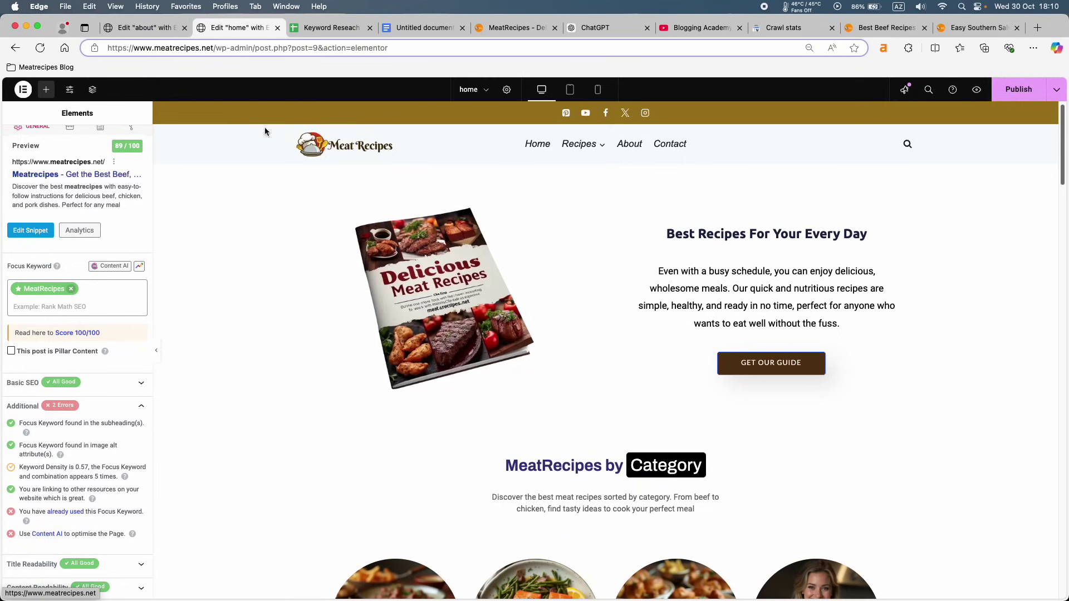
pyautogui.press('super+s')
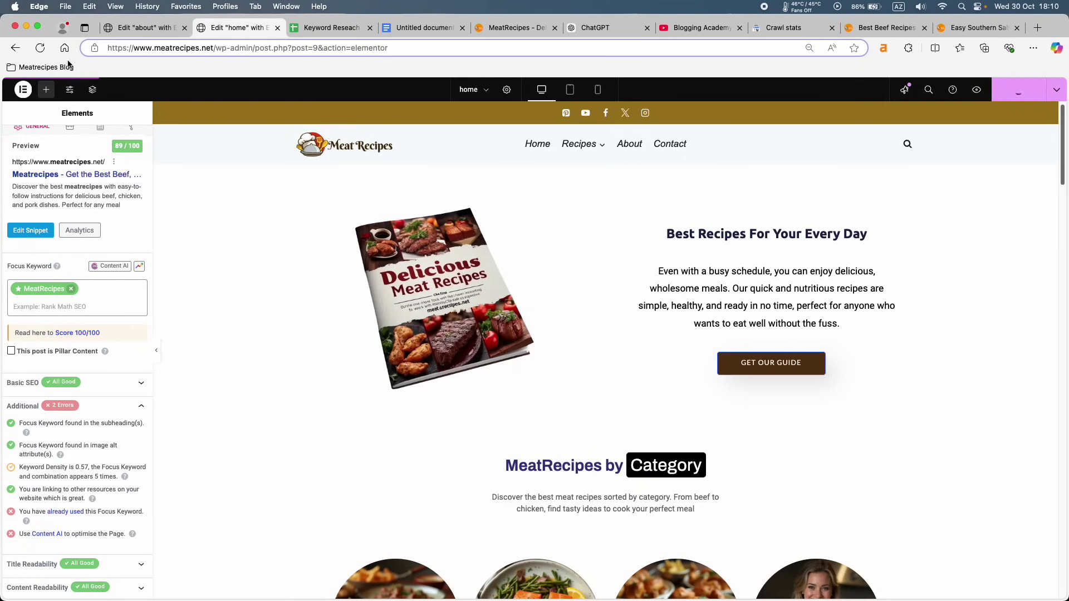
pyautogui.doubleClick(101, 509)
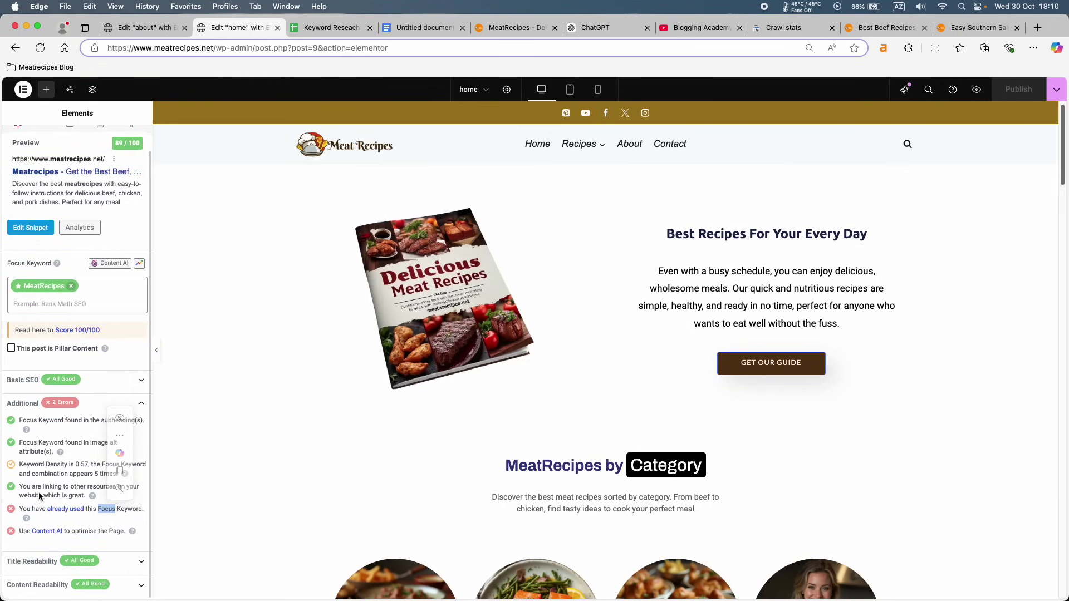
pyautogui.click(42, 49)
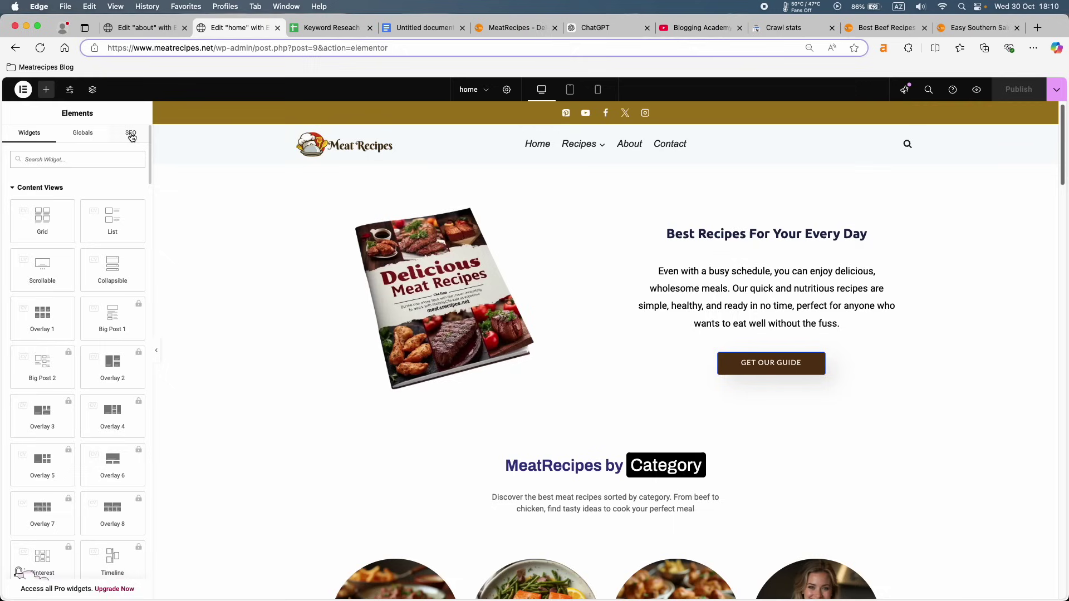
# Show the home page's SEO settings again and examine the Additional checks, including focus keyword reuse and keyword density.
pyautogui.click(131, 134)
pyautogui.click(85, 535)
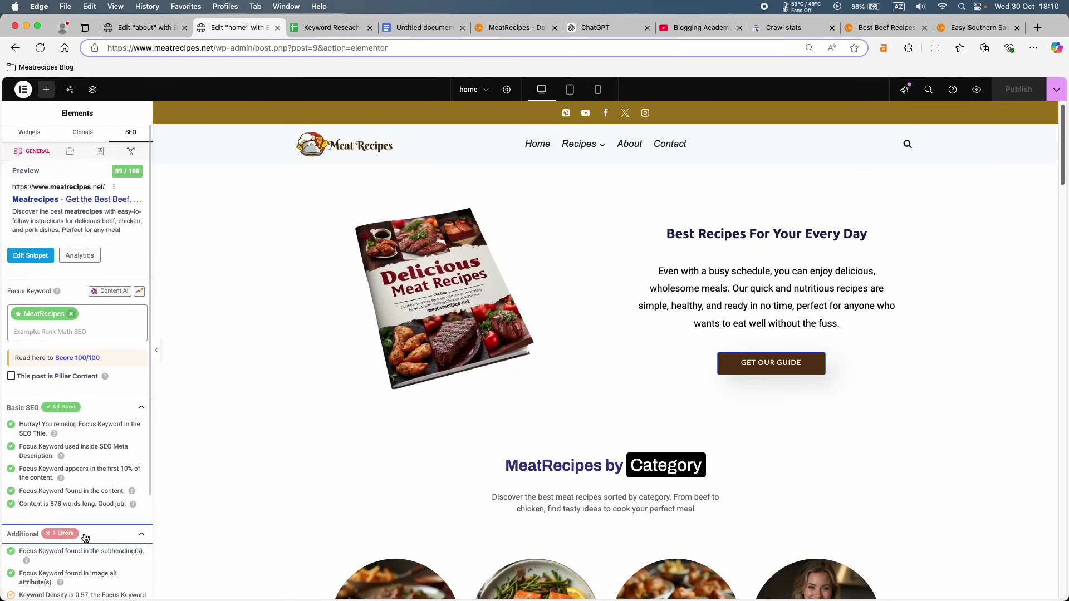
pyautogui.scroll(-4, 85, 536)
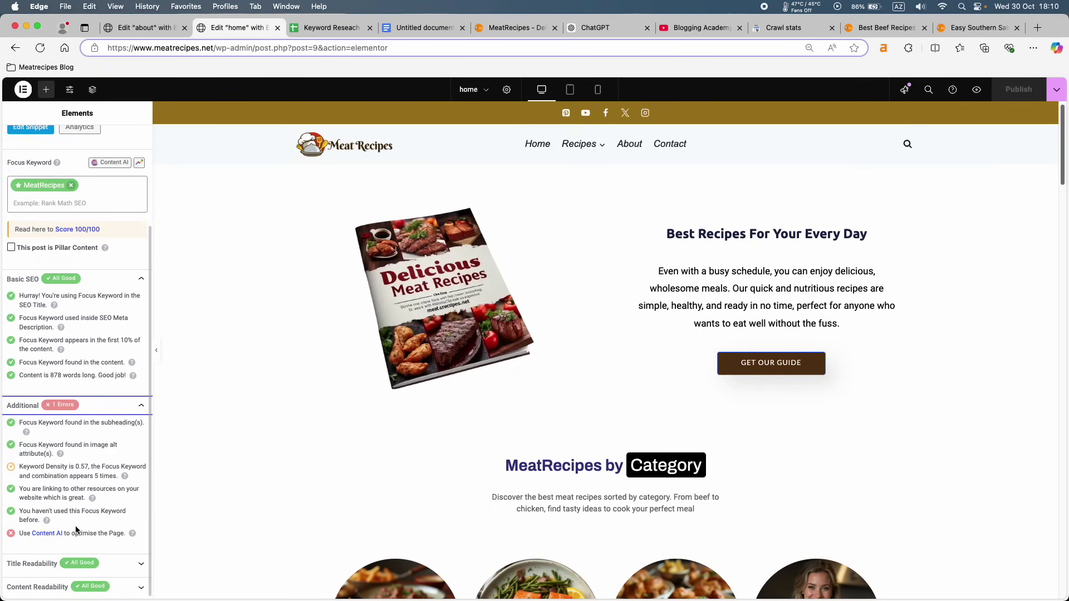
pyautogui.scroll(-1, 66, 507)
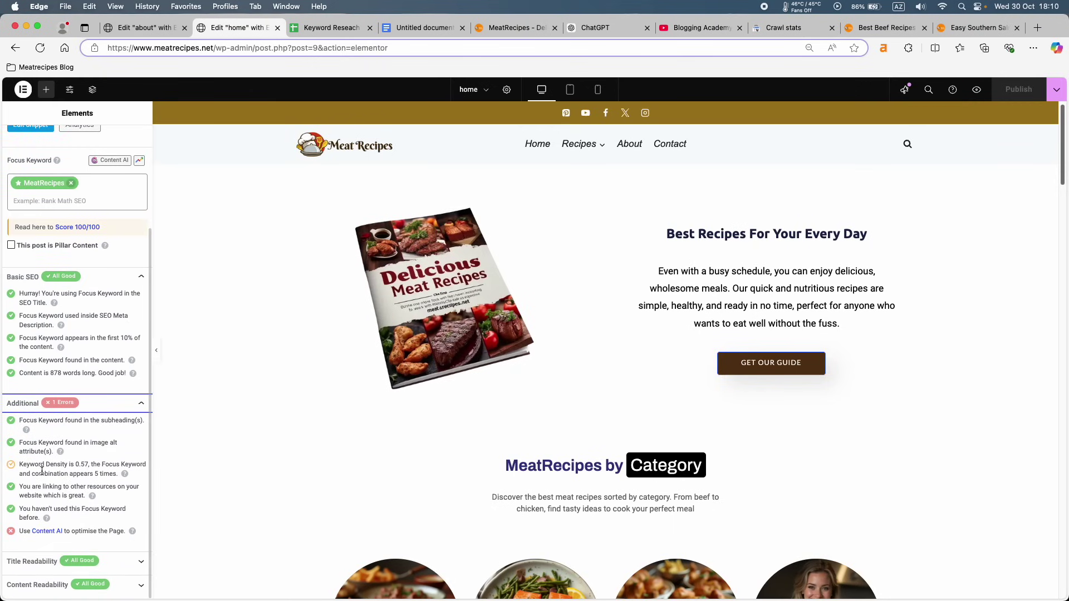
pyautogui.moveTo(42, 471); pyautogui.dragTo(81, 477)
pyautogui.click(79, 477)
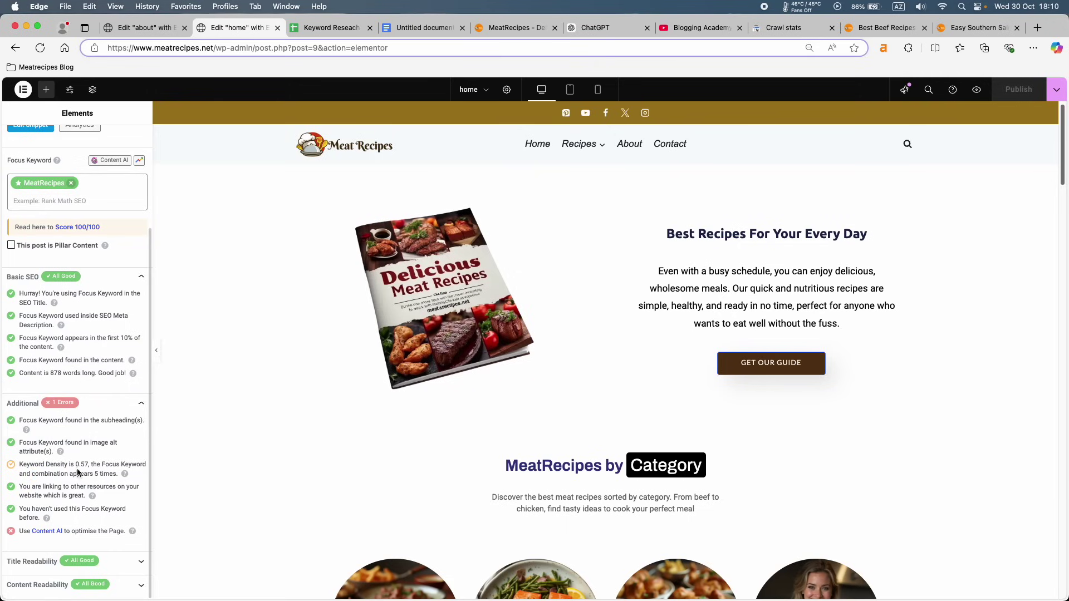
# Try to add the spreadsheet's secondary keywords, C7:C25, as focus keywords on the home page and remove the pasted entry.
pyautogui.click(332, 27)
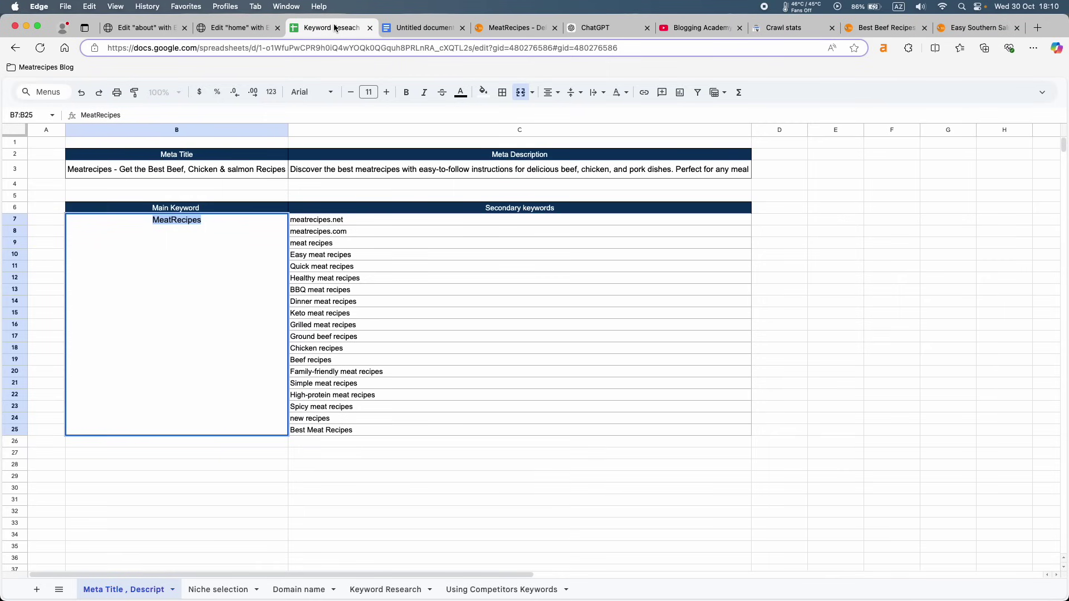
pyautogui.moveTo(379, 222); pyautogui.dragTo(429, 426)
pyautogui.press('super+c')
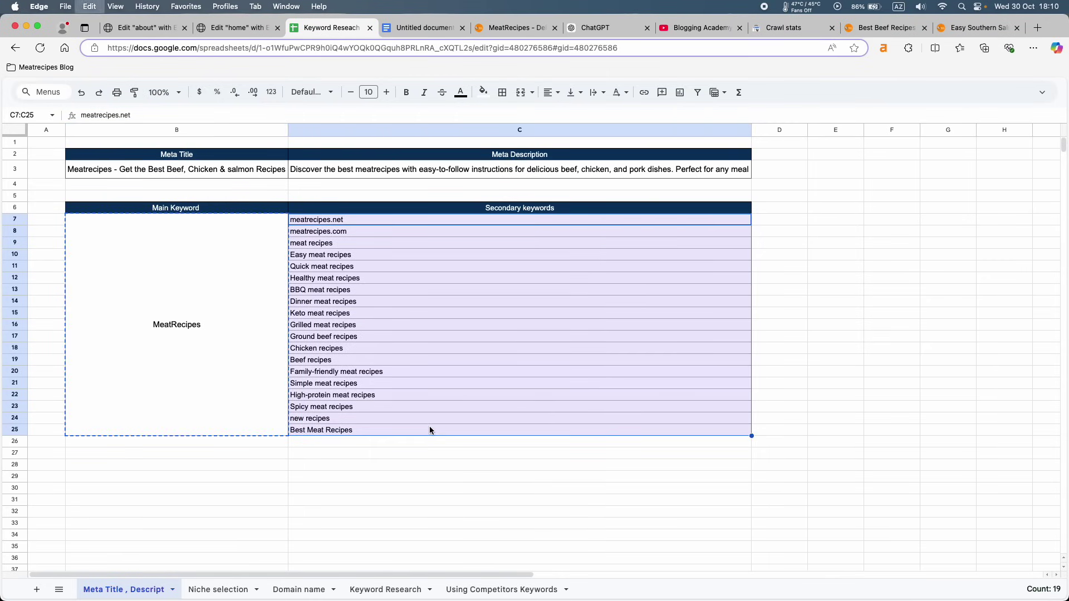
pyautogui.click(241, 29)
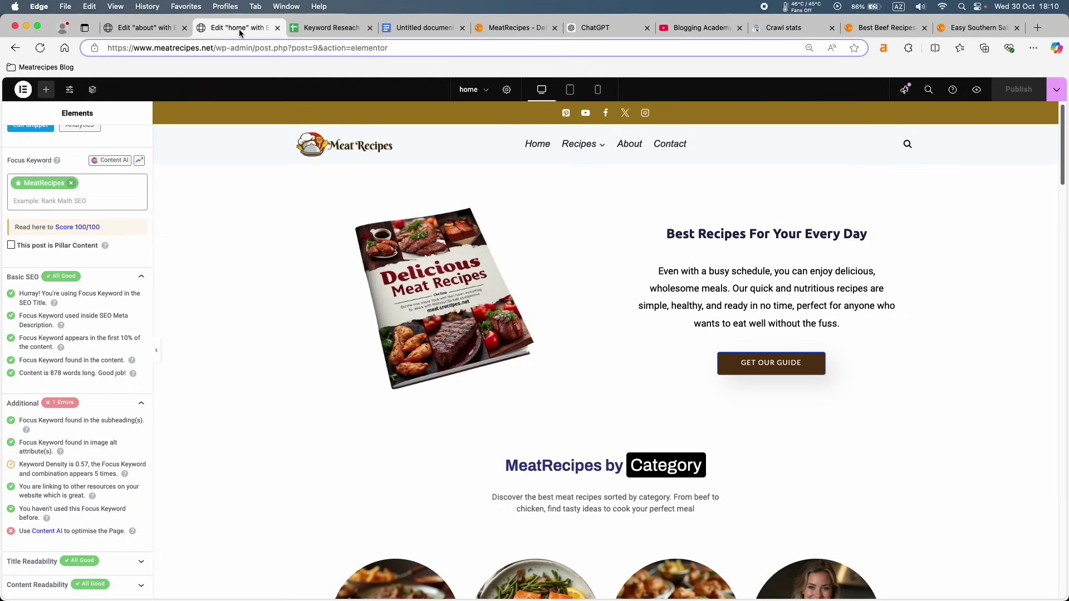
pyautogui.click(95, 191)
pyautogui.press('super+v')
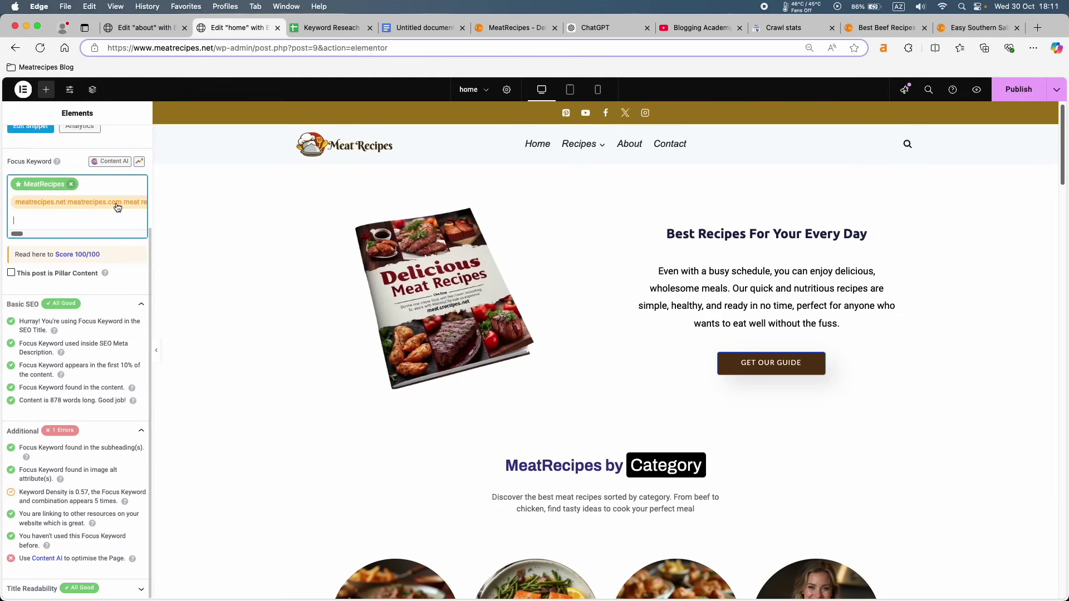
pyautogui.hscroll(5, 123, 208)
pyautogui.hscroll(5, 122, 208)
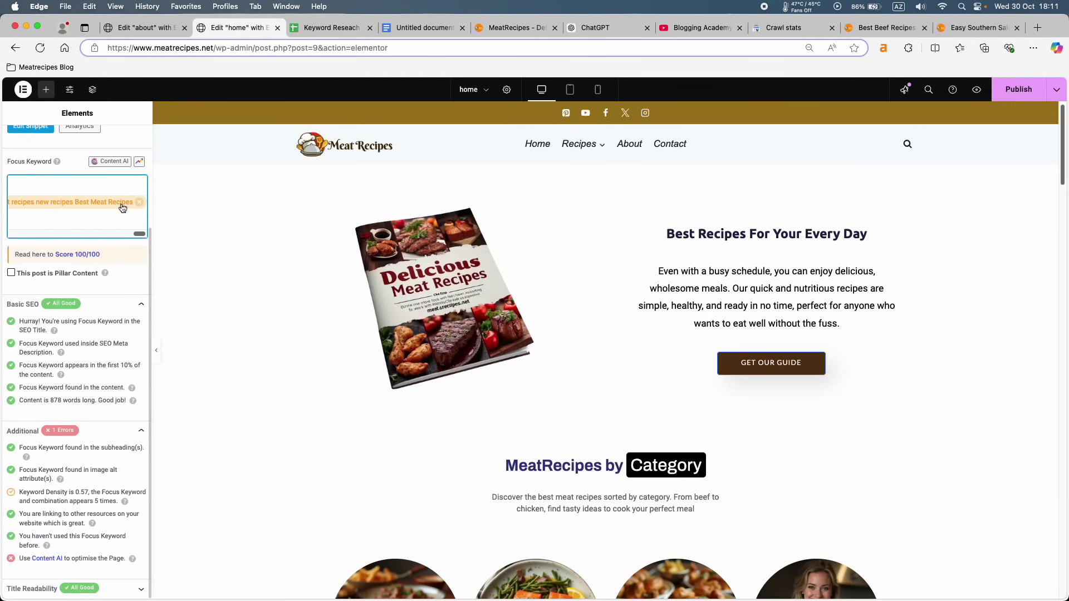
pyautogui.click(139, 206)
# Copy the comma-separated secondary keywords, from "meatrecipes.net" to "Best Meat Recipes", from the Google Docs document.
pyautogui.click(320, 30)
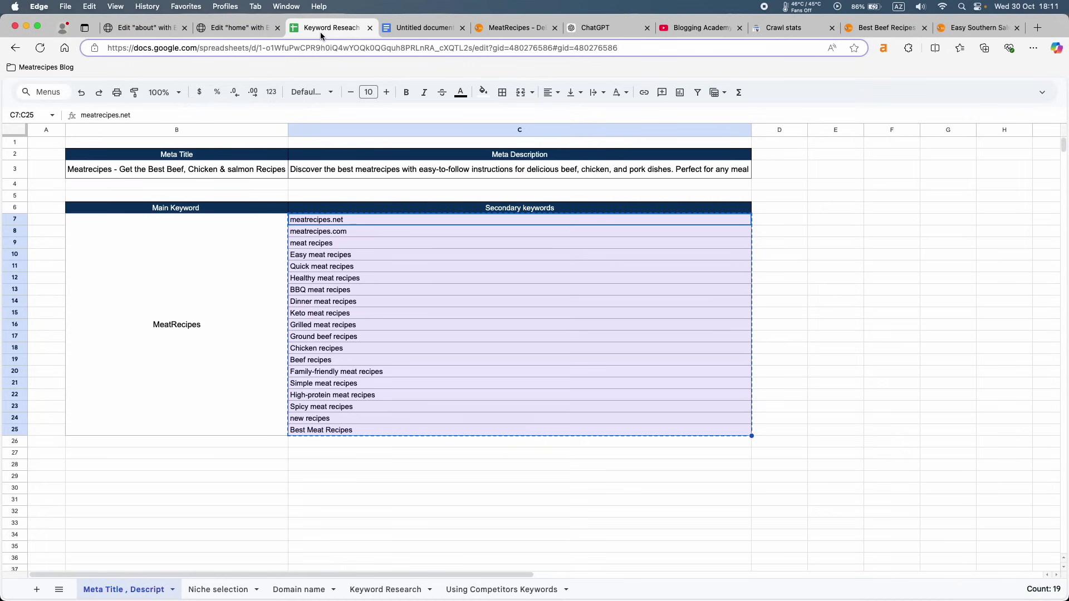
pyautogui.click(415, 28)
pyautogui.tripleClick(406, 379)
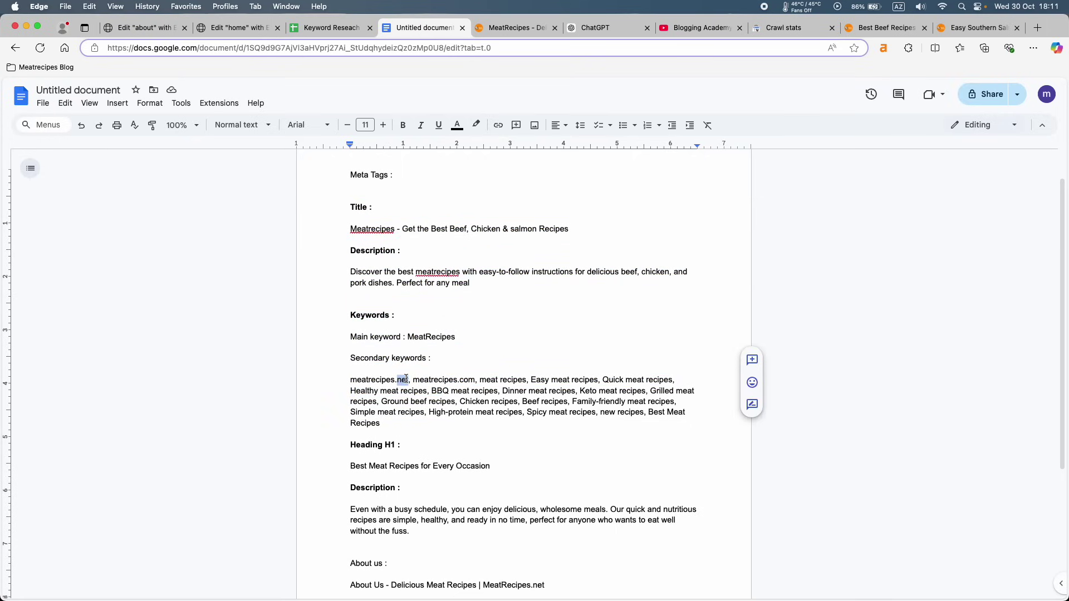
pyautogui.tripleClick(407, 379)
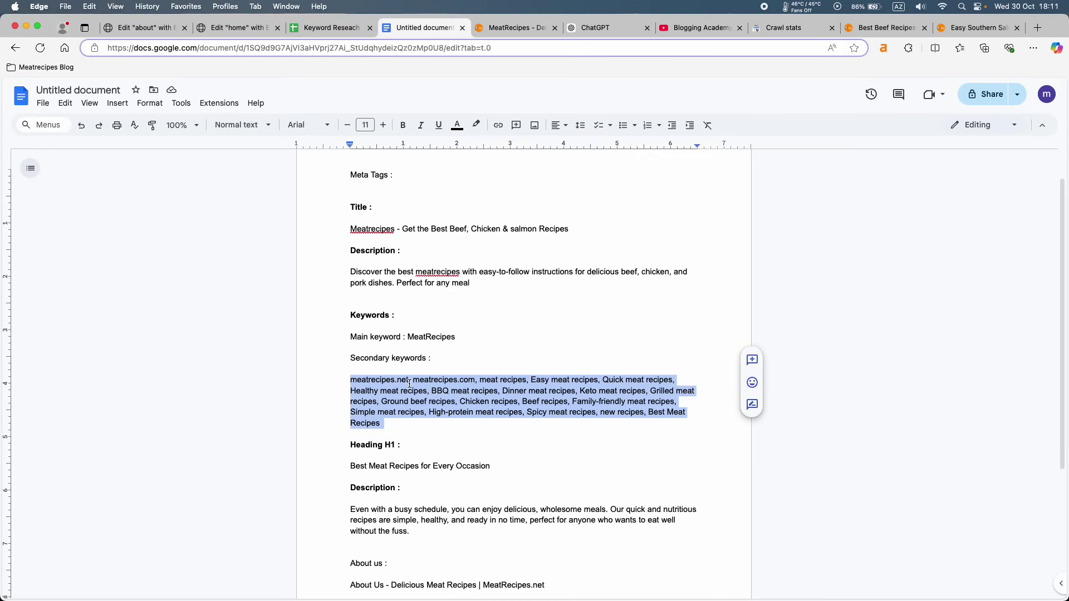
pyautogui.click(410, 383)
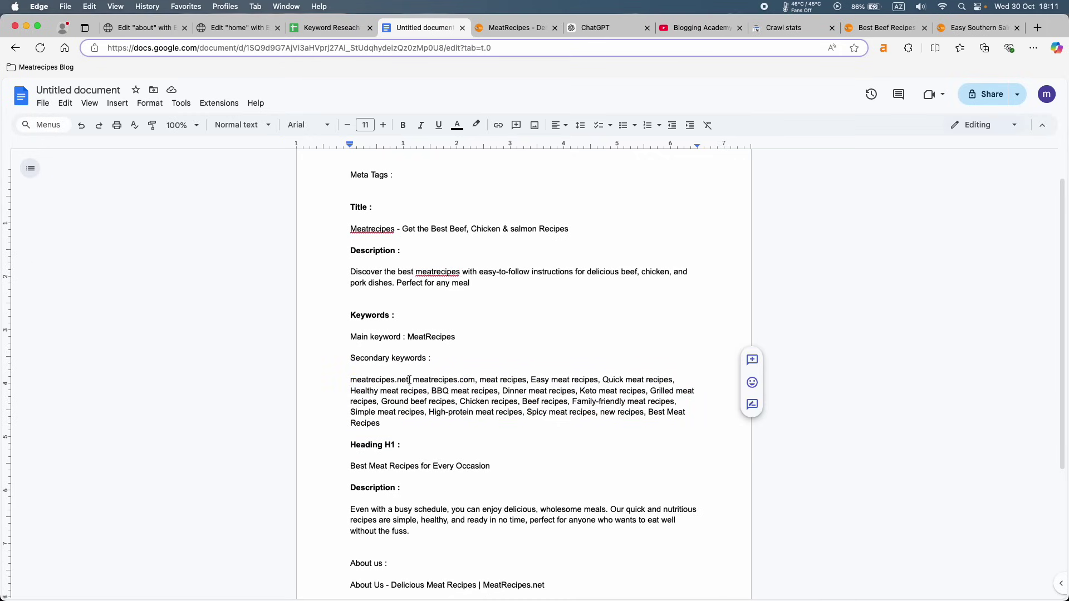
pyautogui.tripleClick(410, 380)
pyautogui.press('super+c')
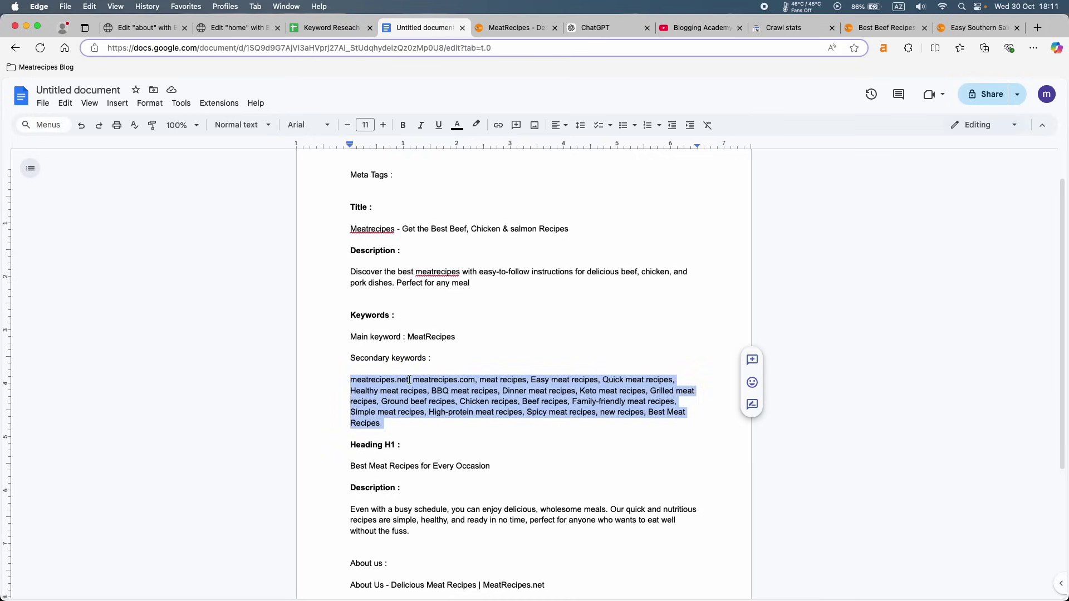
# Add the copied secondary keywords to the home page's focus keywords after "MeatRecipes", review them and publish the page.
pyautogui.click(229, 28)
pyautogui.click(108, 184)
pyautogui.press('super+v')
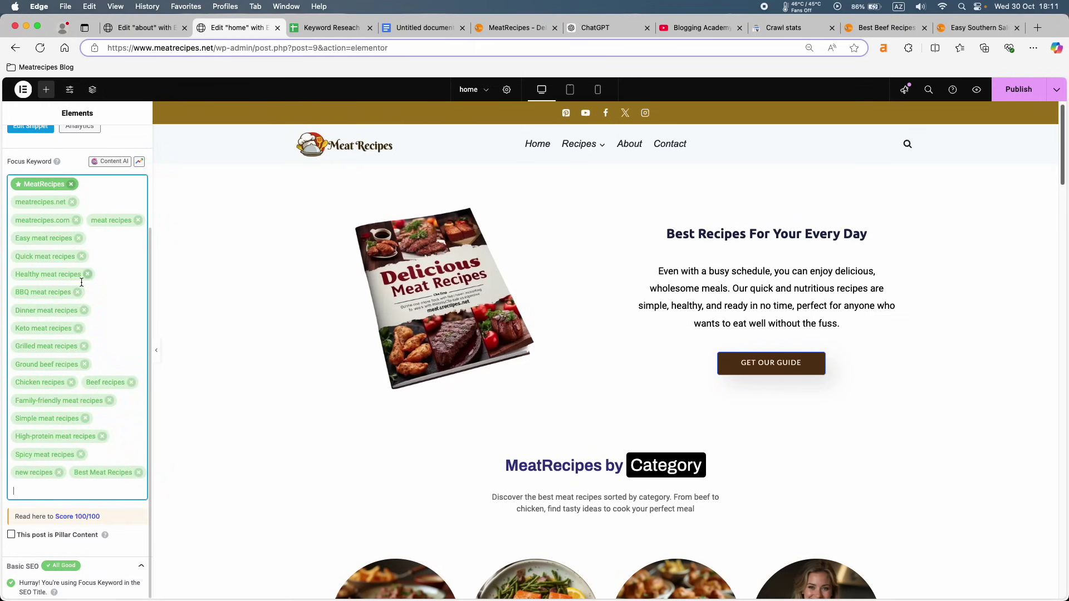
pyautogui.scroll(5, 81, 281)
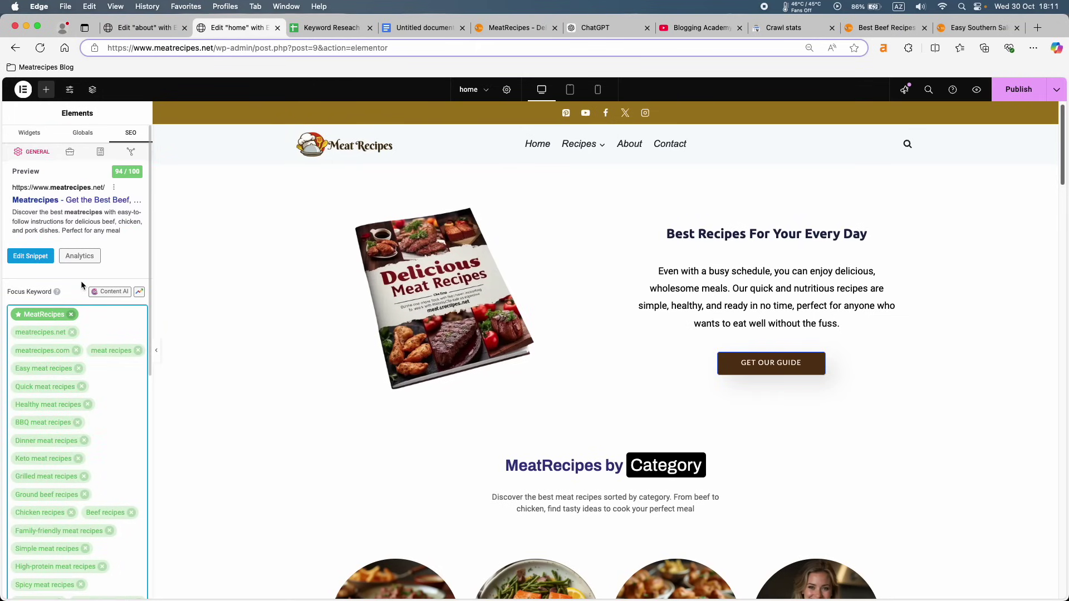
pyautogui.scroll(-1, 81, 286)
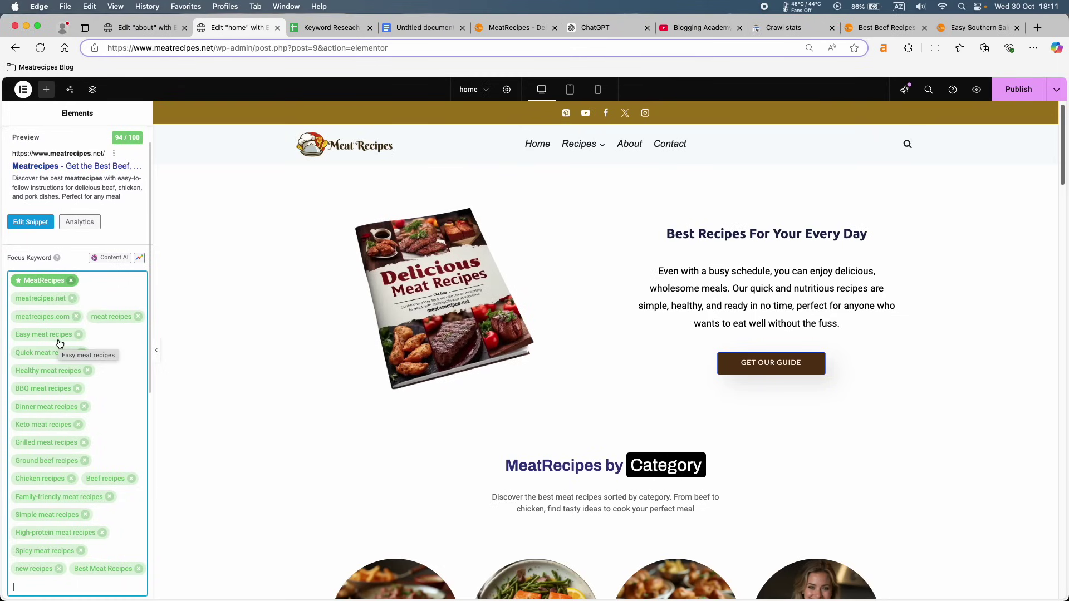
pyautogui.scroll(-2, 89, 381)
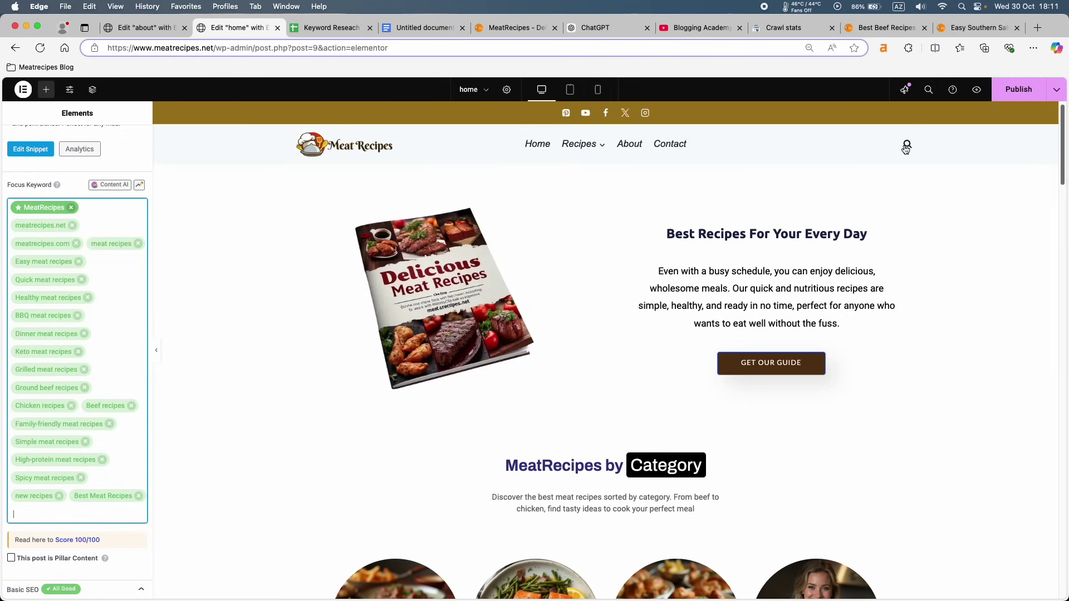
pyautogui.click(1015, 89)
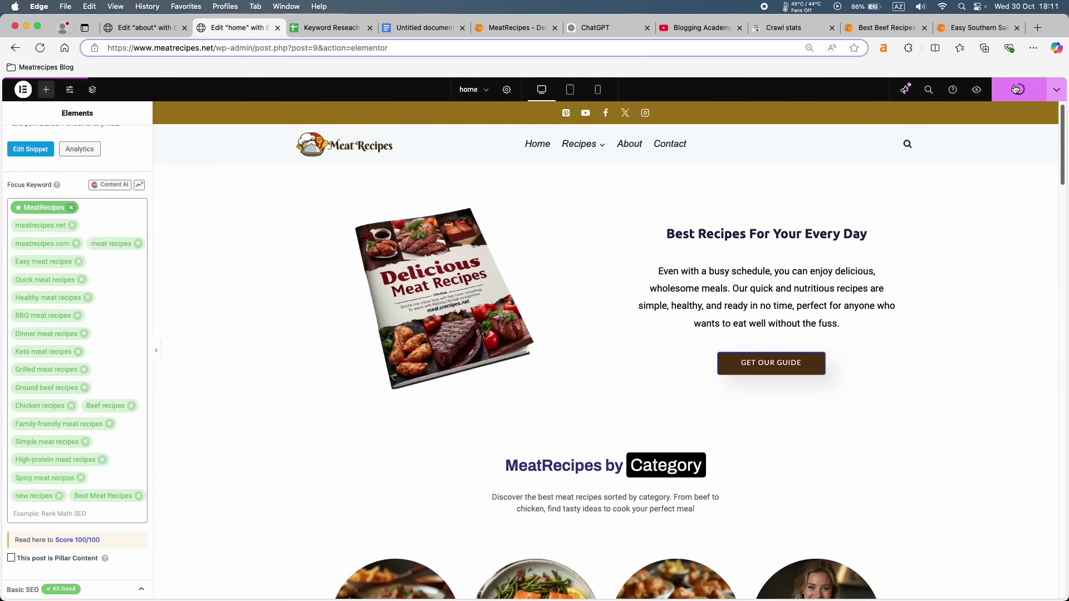
# Load the WordPress admin dashboard at meatrecipes.net/wp-admin in place of the about page editor and open Rank Math's SEO Analyzer.
pyautogui.click(139, 27)
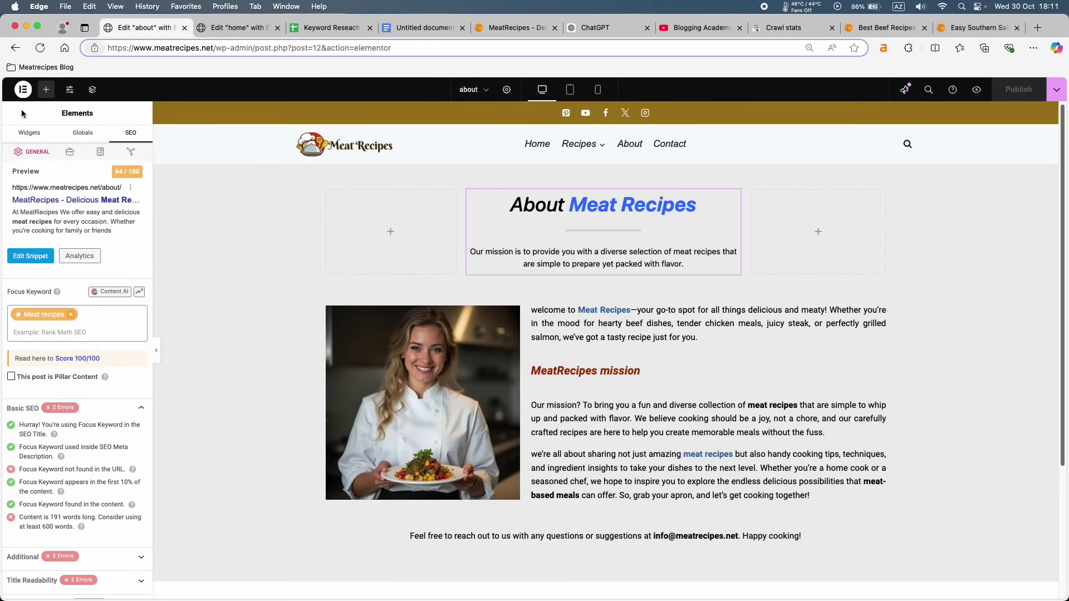
pyautogui.click(255, 49)
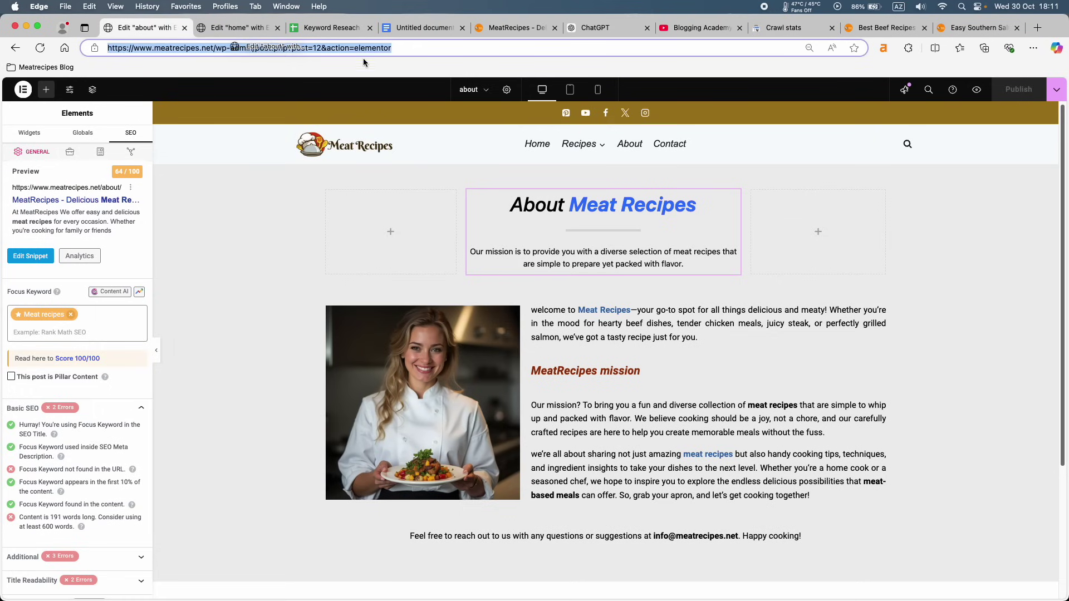
pyautogui.moveTo(399, 48); pyautogui.dragTo(251, 51)
pyautogui.press('BackSpace')
pyautogui.press('Return')
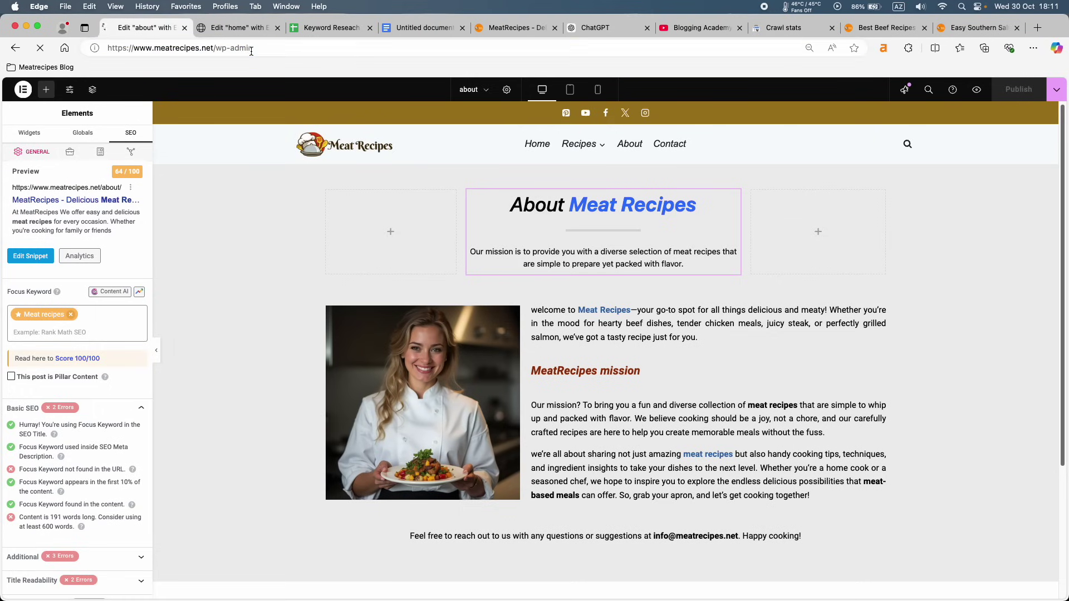
pyautogui.moveTo(66, 268)
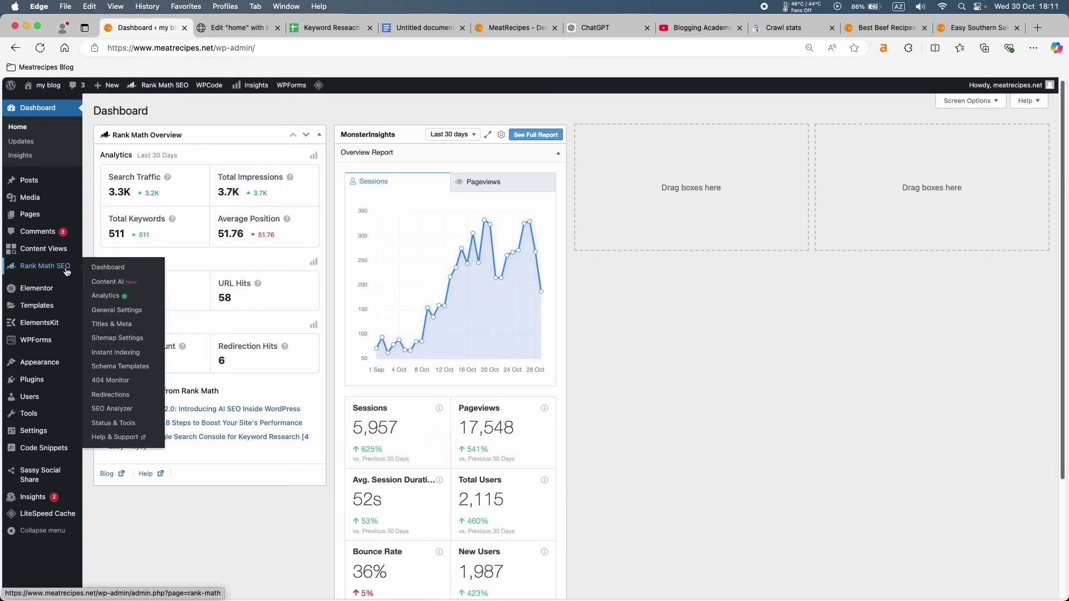
pyautogui.click(110, 410)
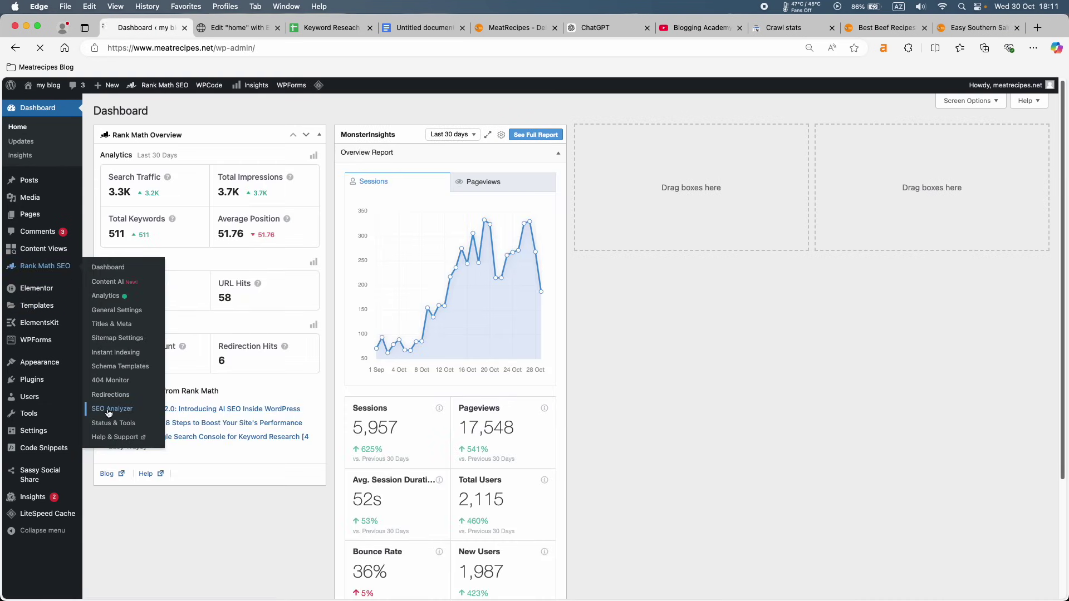
pyautogui.moveTo(318, 92)
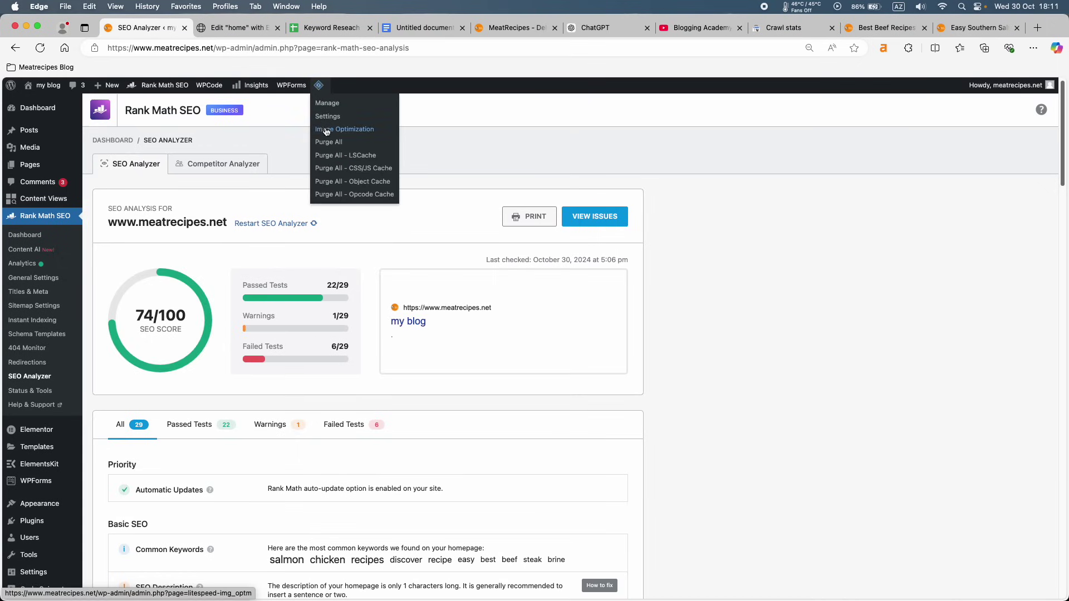
pyautogui.click(327, 143)
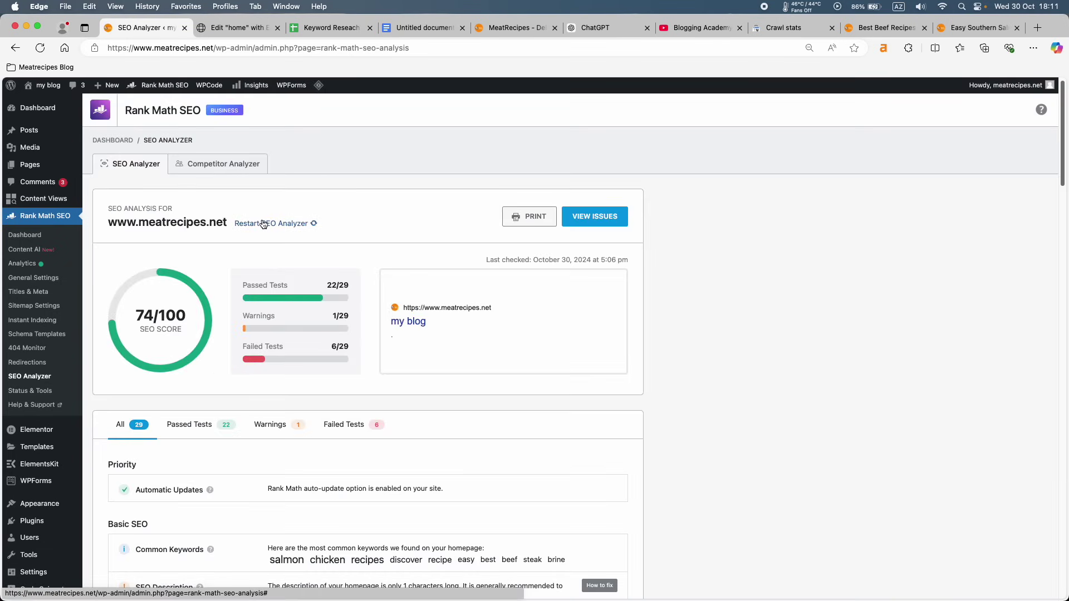
pyautogui.click(263, 224)
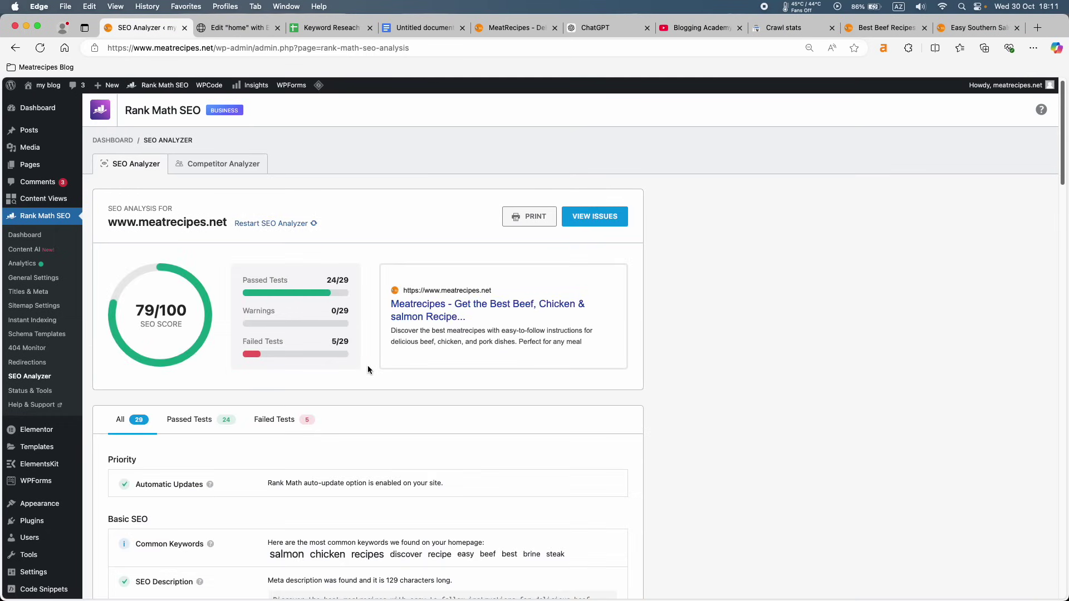
# Examine the new analysis results, including the SEO description, headings, image ALT attributes, SEO title, site tagline and focus keyword tests.
pyautogui.scroll(-2, 367, 367)
pyautogui.scroll(-4, 368, 370)
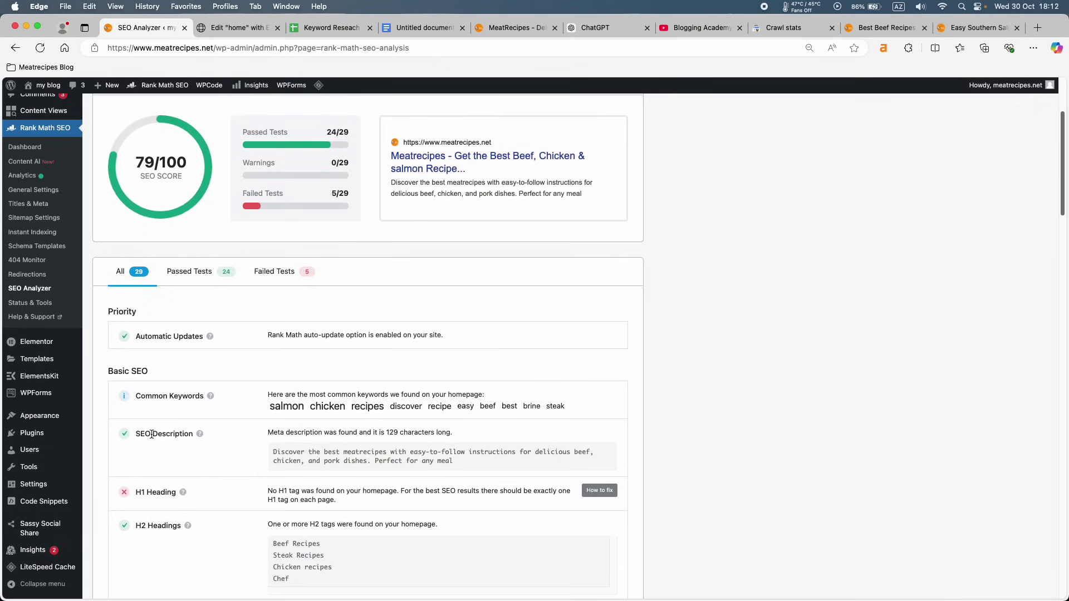
pyautogui.moveTo(135, 433); pyautogui.dragTo(191, 438)
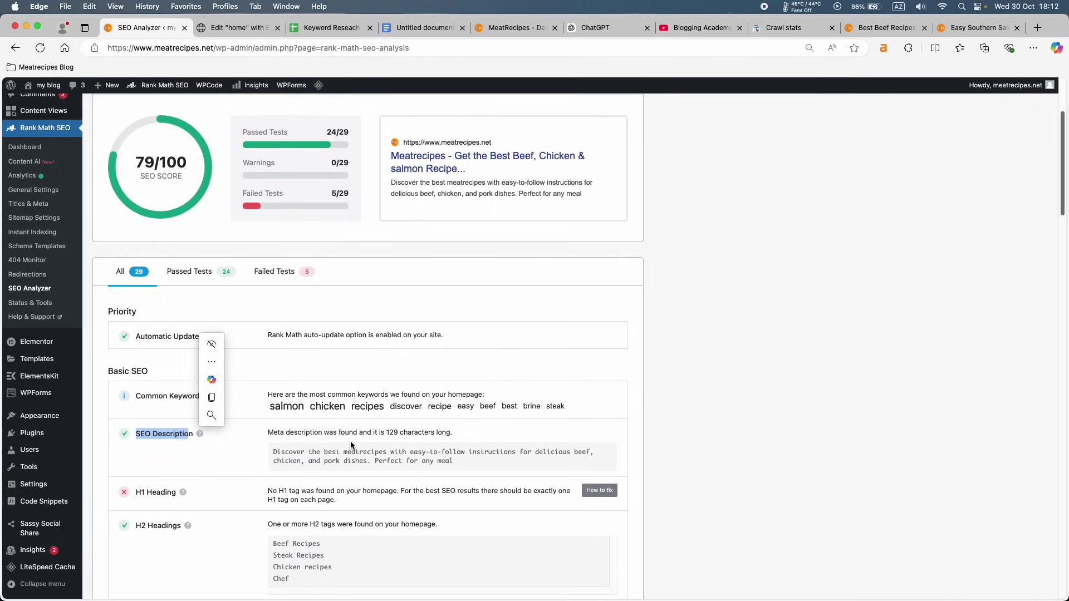
pyautogui.doubleClick(331, 461)
pyautogui.scroll(-2, 329, 460)
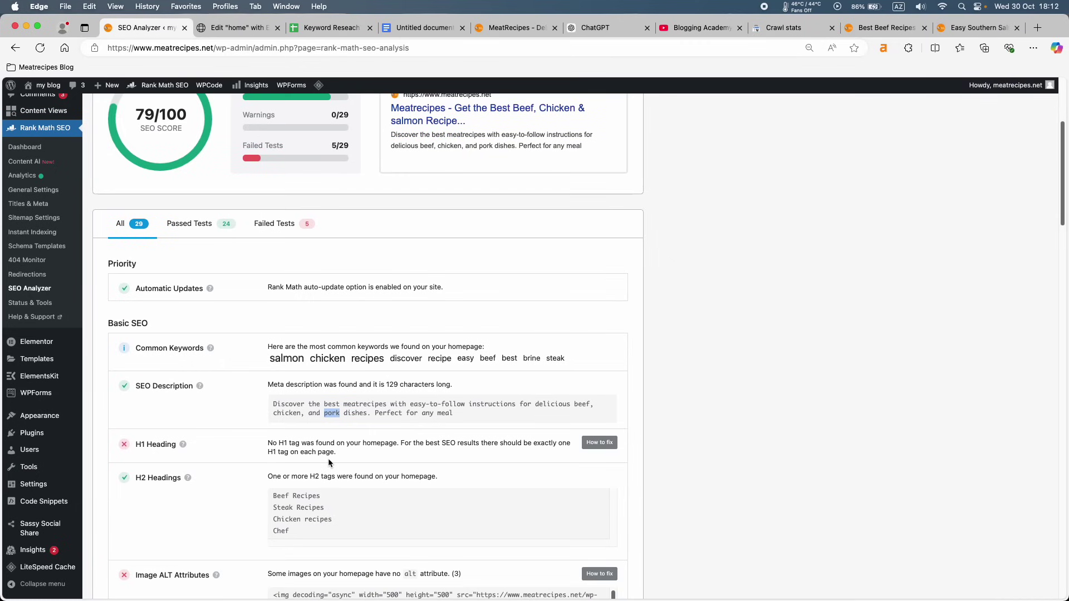
pyautogui.scroll(-4, 329, 458)
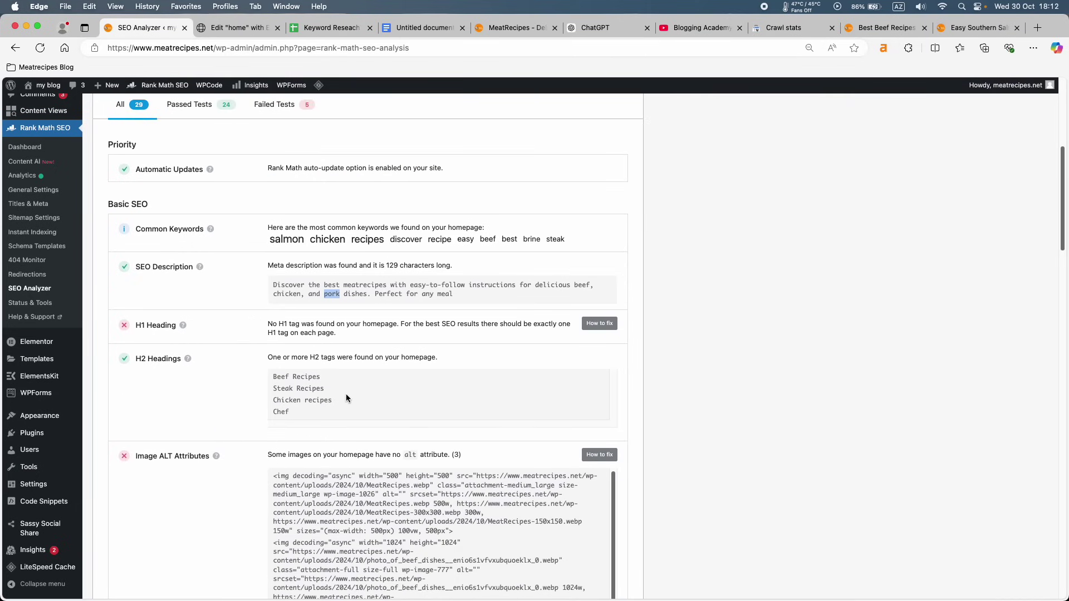
pyautogui.scroll(-10, 346, 394)
pyautogui.scroll(1, 345, 393)
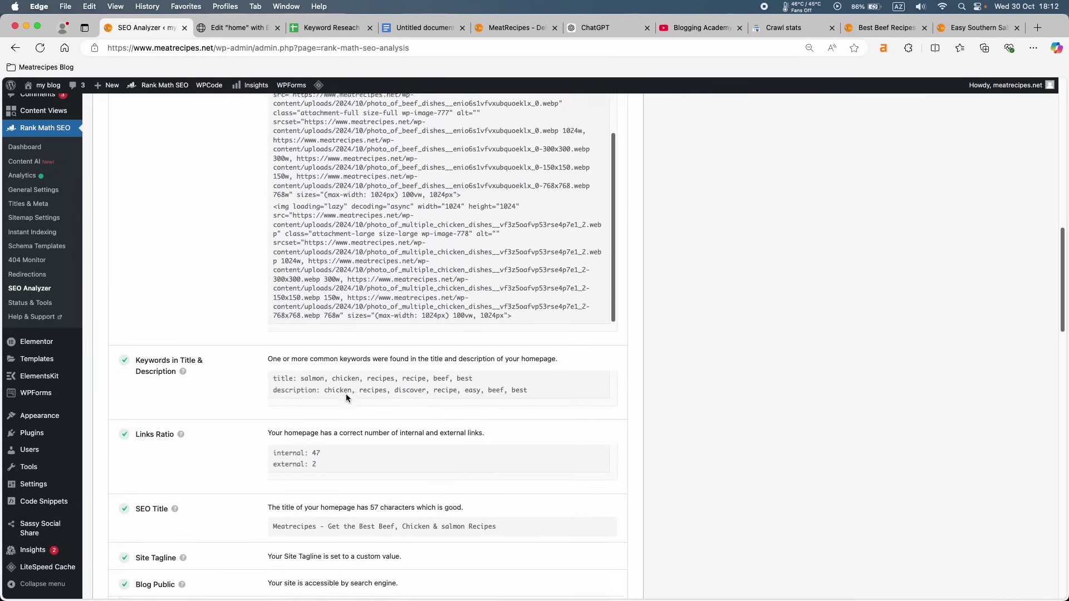
pyautogui.scroll(-5, 346, 393)
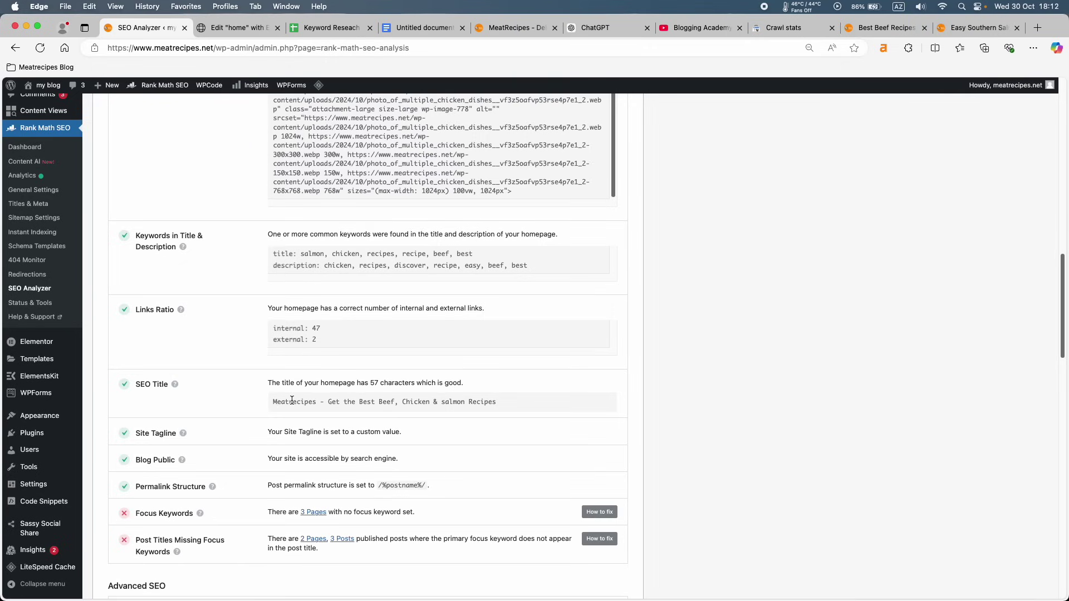
pyautogui.scroll(4, 291, 400)
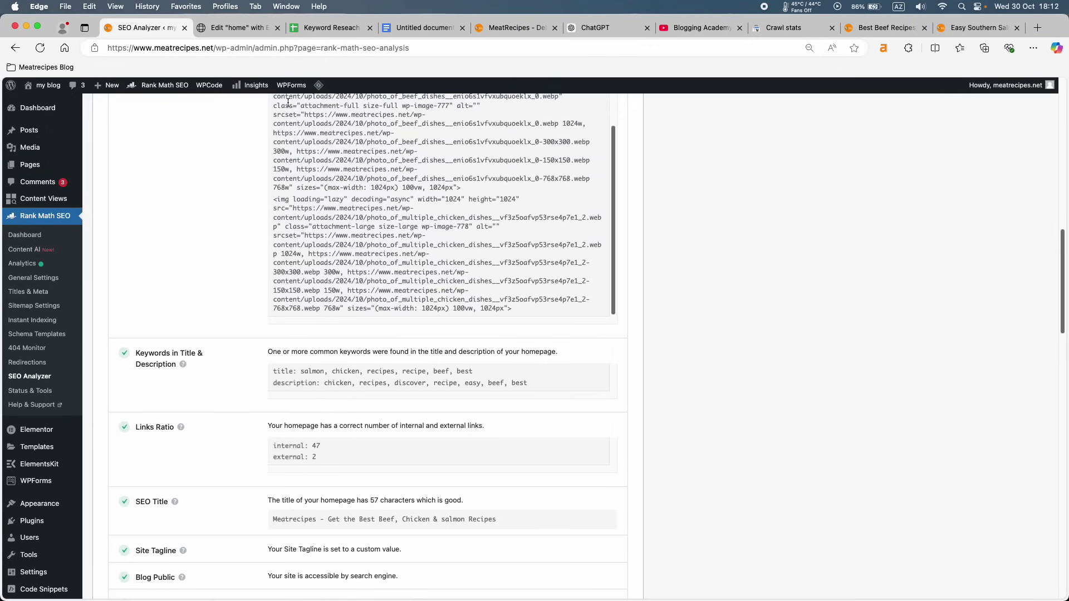
# Open the home page's snippet editor and check the wording of its SEO title.
pyautogui.click(241, 23)
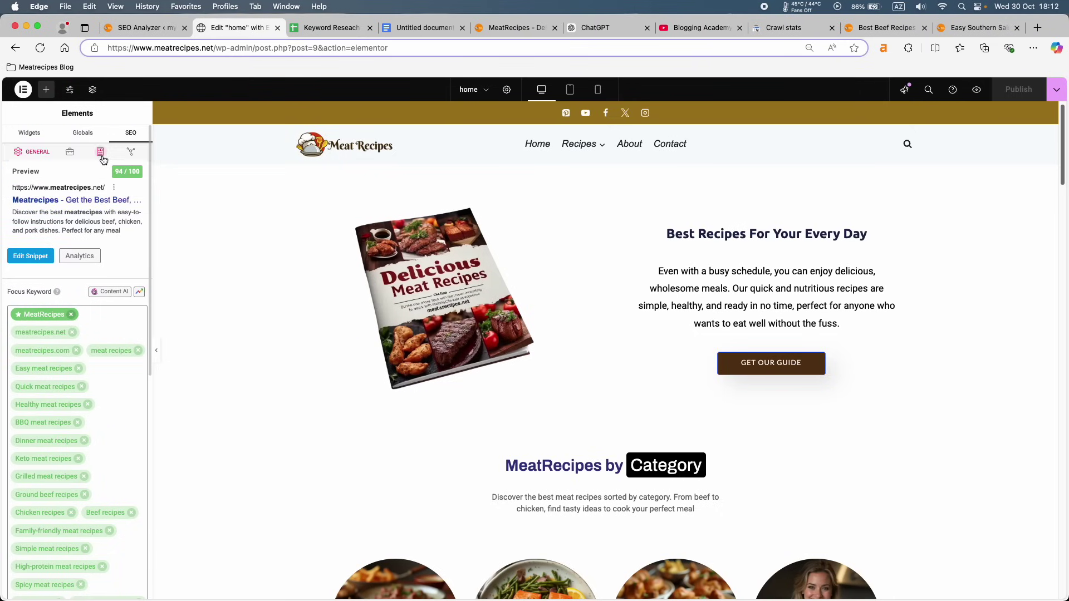
pyautogui.click(38, 257)
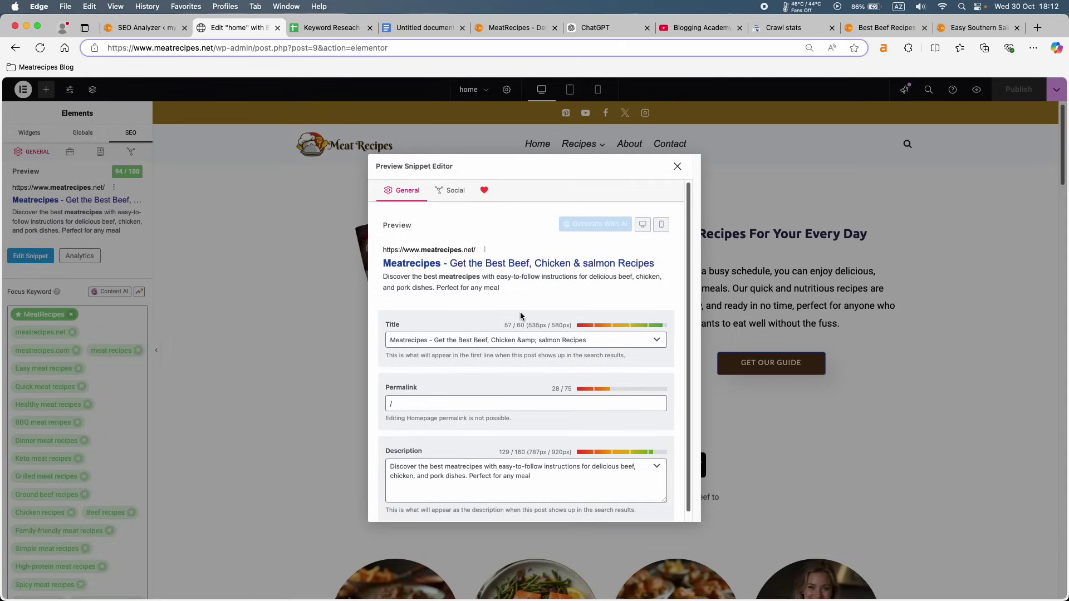
pyautogui.scroll(-1, 520, 315)
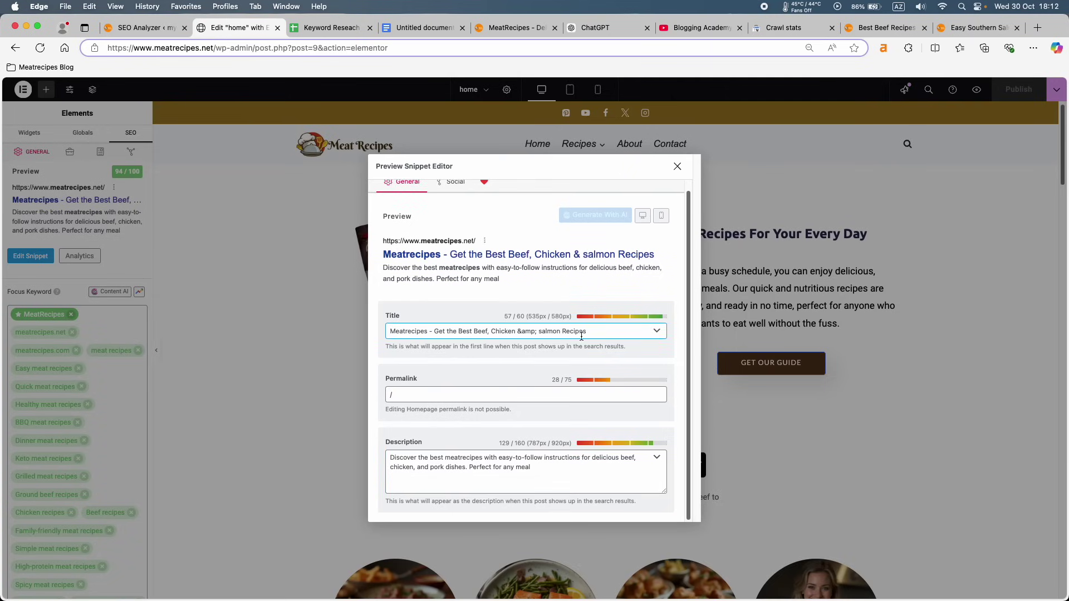
pyautogui.moveTo(390, 331); pyautogui.dragTo(595, 329)
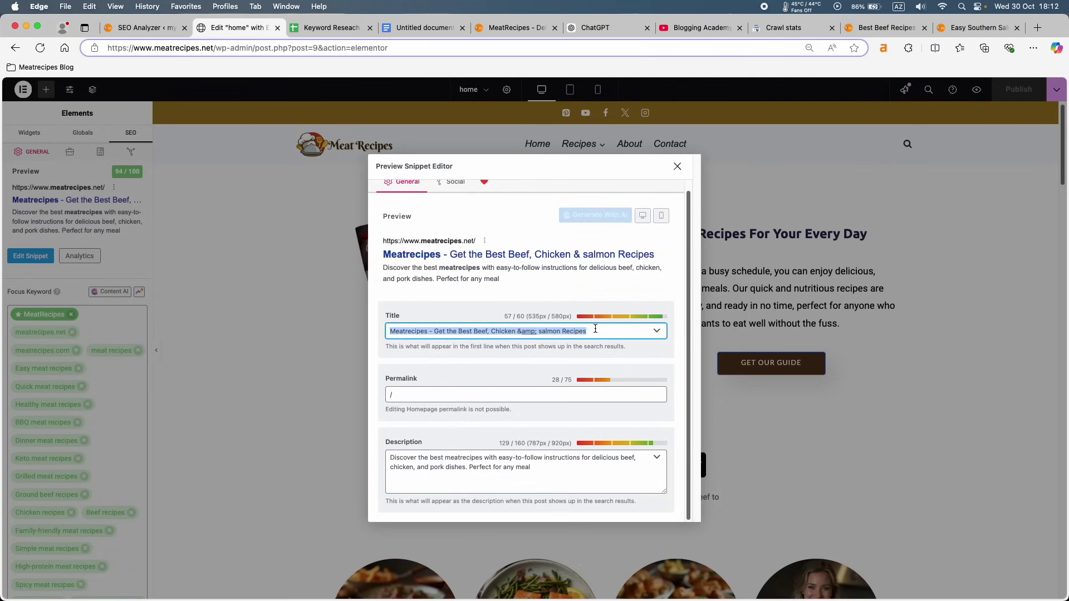
# Copy the meta title "Meatrecipes - Get the Best Beef, Chicken & salmon Recipes" from the Google Docs document.
pyautogui.click(423, 27)
pyautogui.tripleClick(459, 229)
pyautogui.rightClick(459, 229)
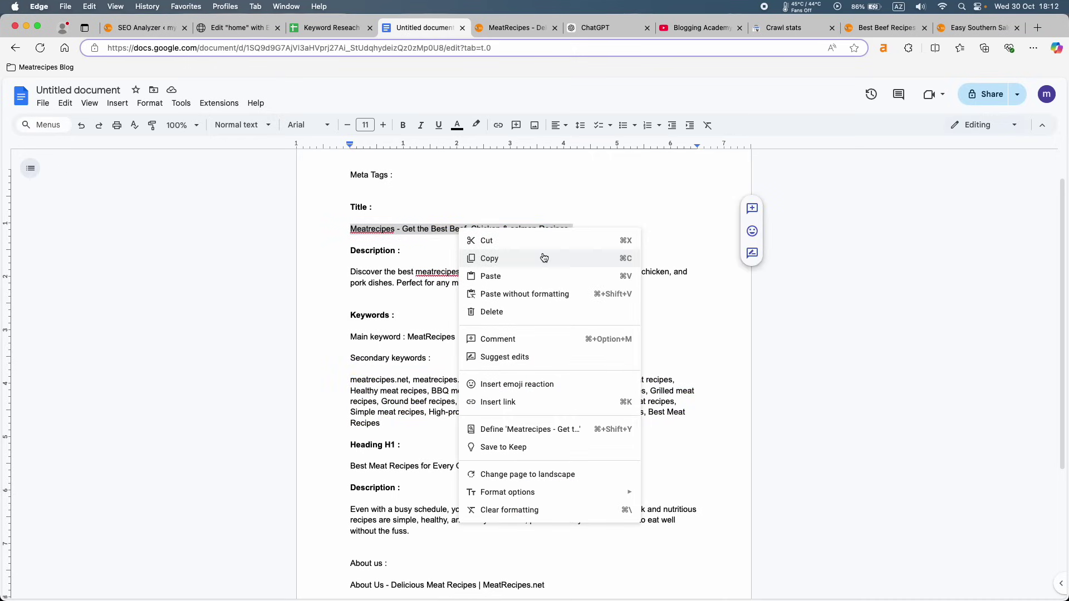
pyautogui.click(505, 261)
# Open the WordPress general settings and replace the tagline with the copied "Meatrecipes - Get the Best Beef, Chicken & salmon Recipes".
pyautogui.click(158, 28)
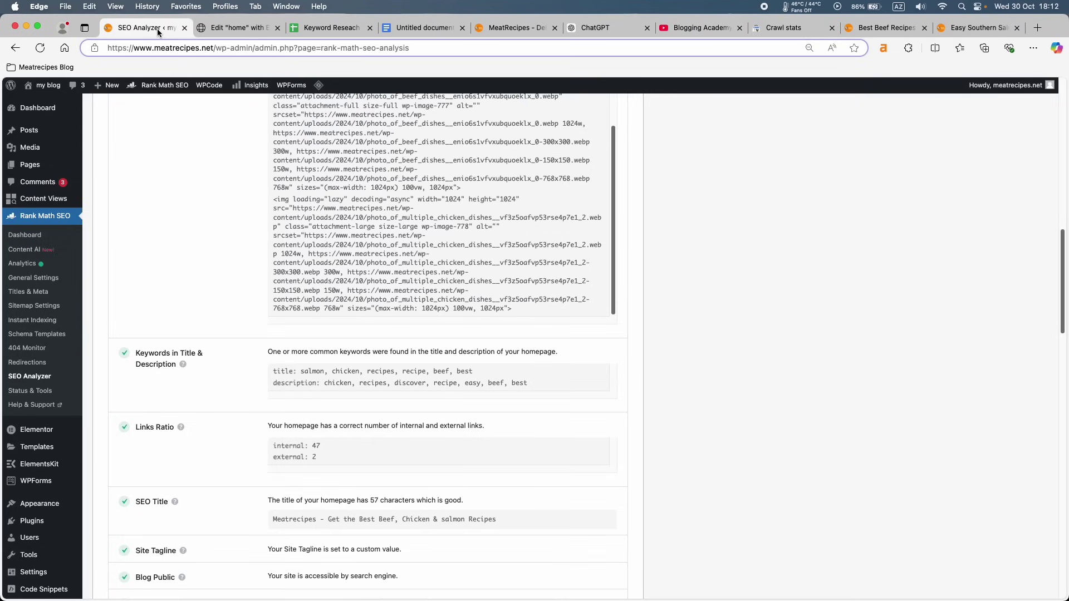
pyautogui.scroll(-5, 50, 434)
pyautogui.moveTo(37, 489)
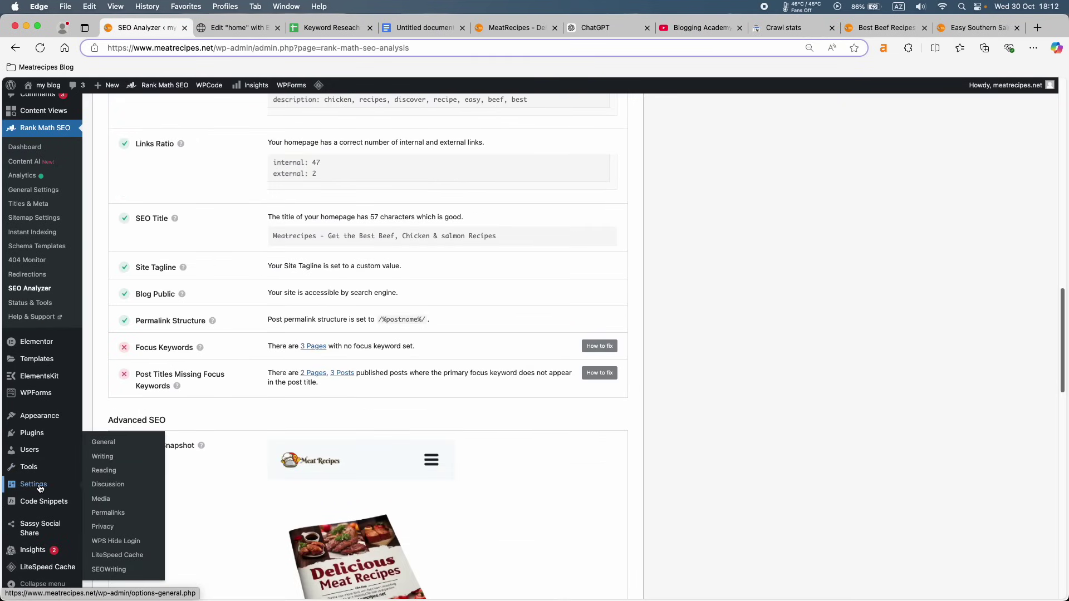
pyautogui.click(103, 448)
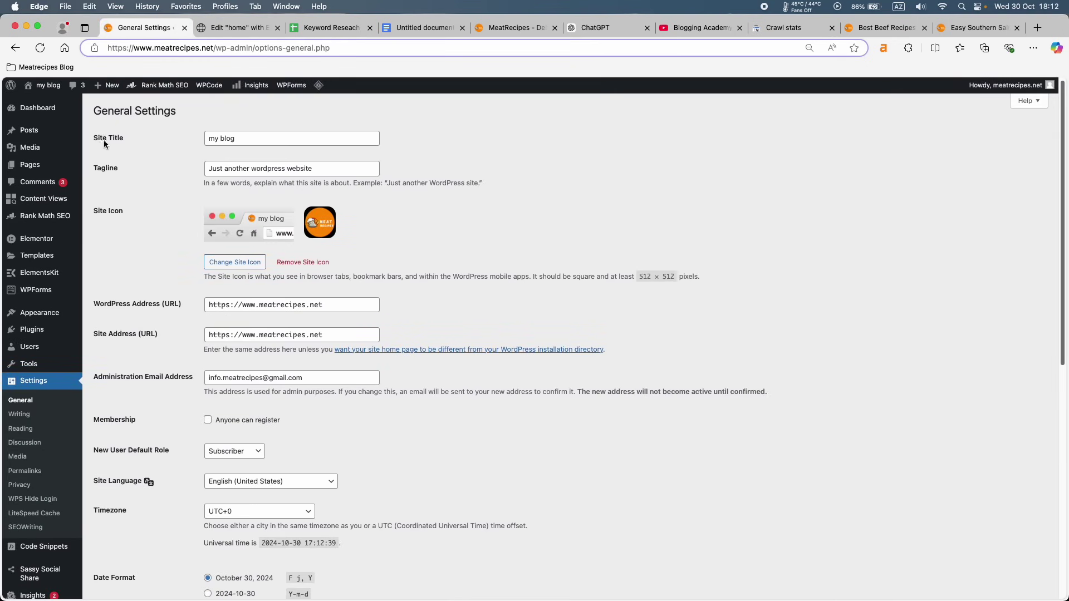
pyautogui.tripleClick(238, 142)
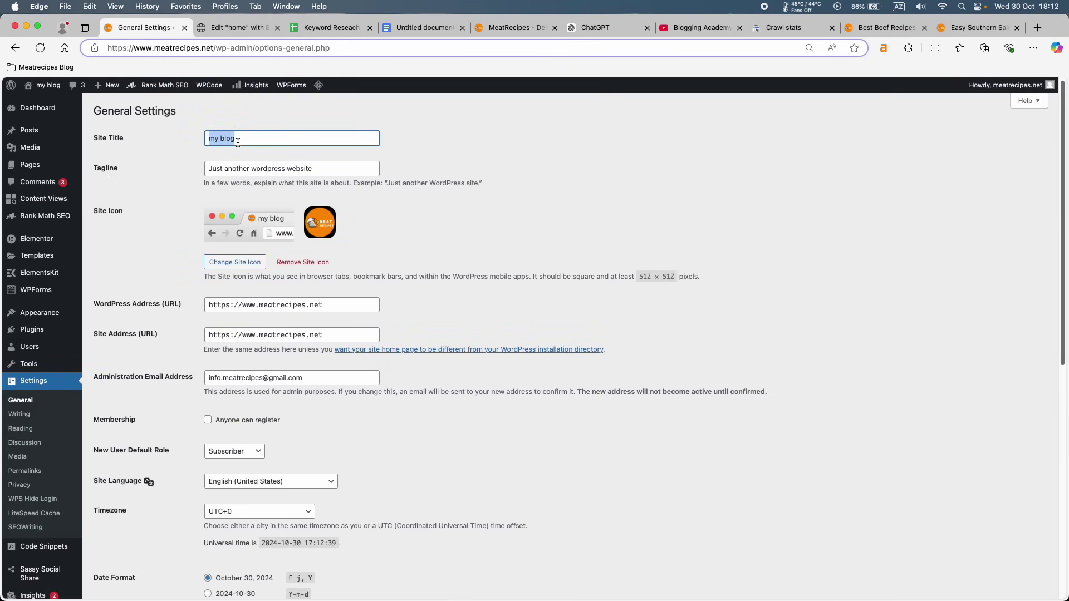
pyautogui.tripleClick(259, 169)
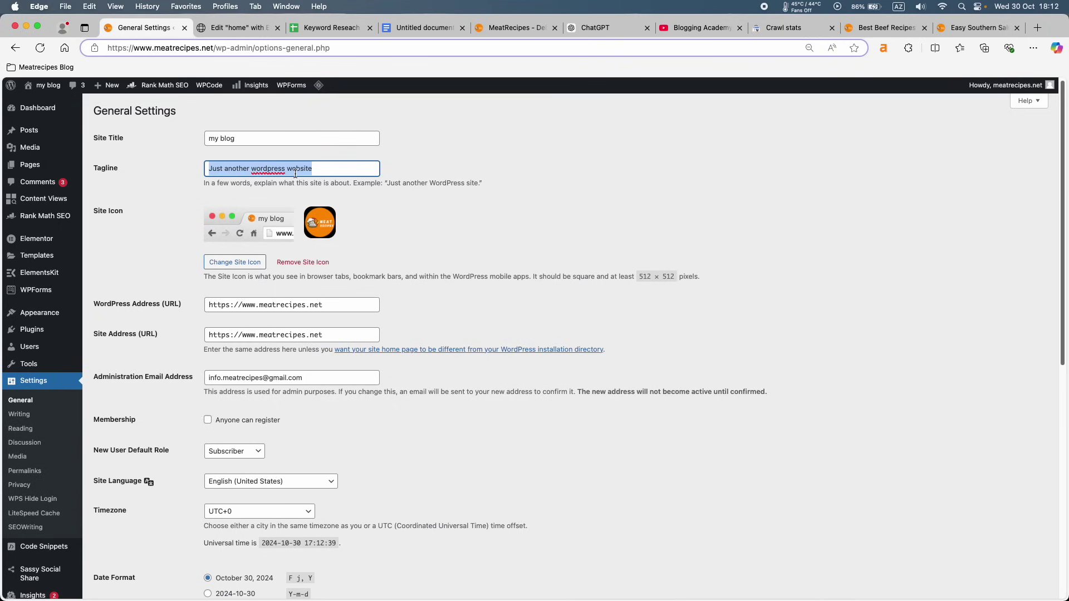
pyautogui.press('BackSpace')
pyautogui.press('super+v')
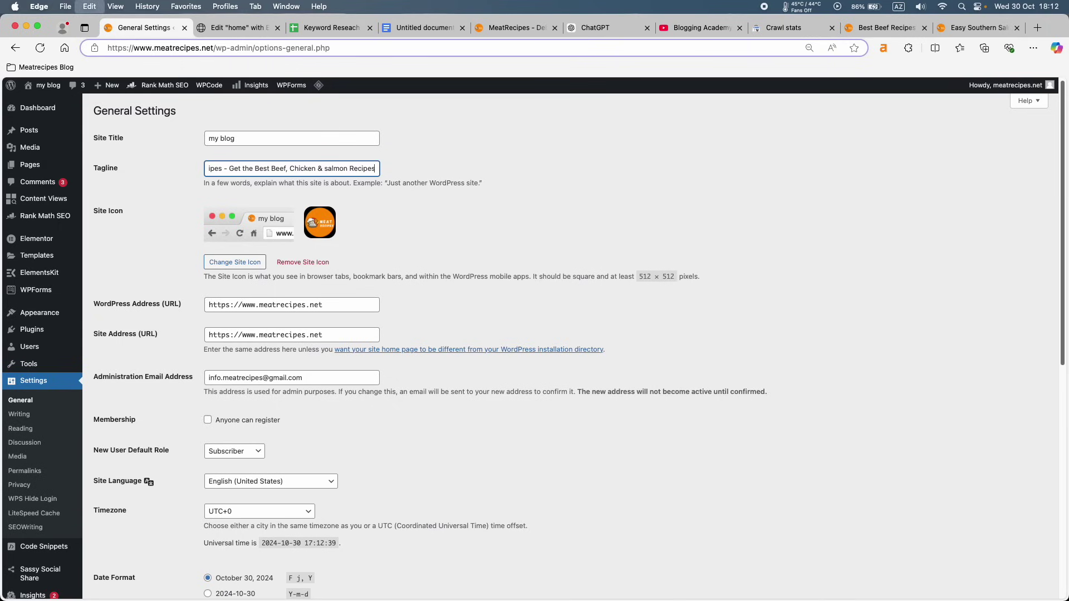
# Move "Meatrecipes" from the tagline into the site title, leaving "Get the Best Beef, Chicken & salmon Recipes" as the tagline.
pyautogui.doubleClick(222, 168)
pyautogui.press('super+c')
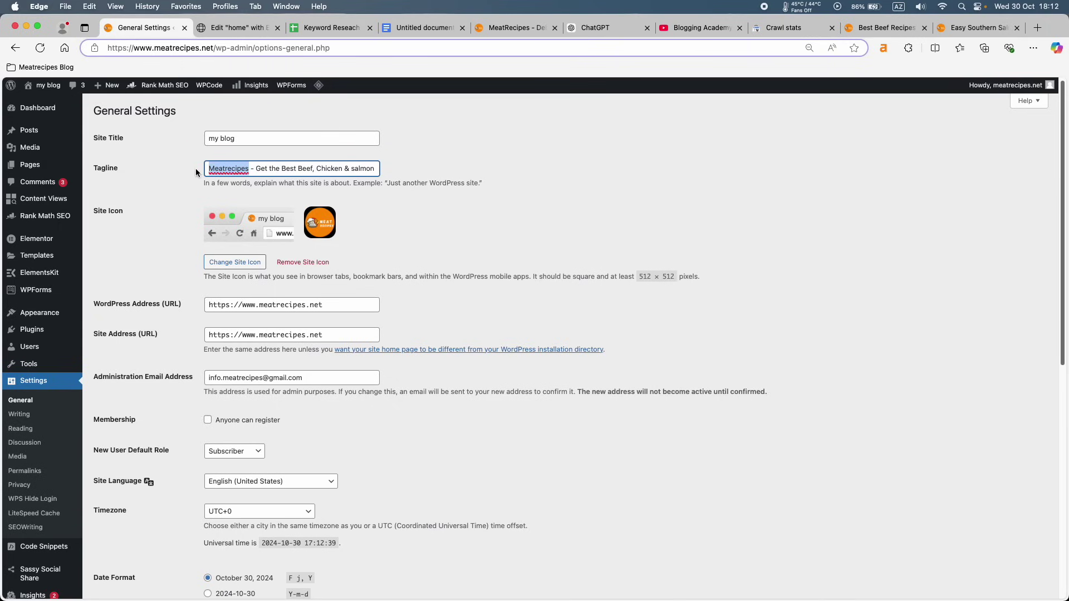
pyautogui.press('BackSpace')
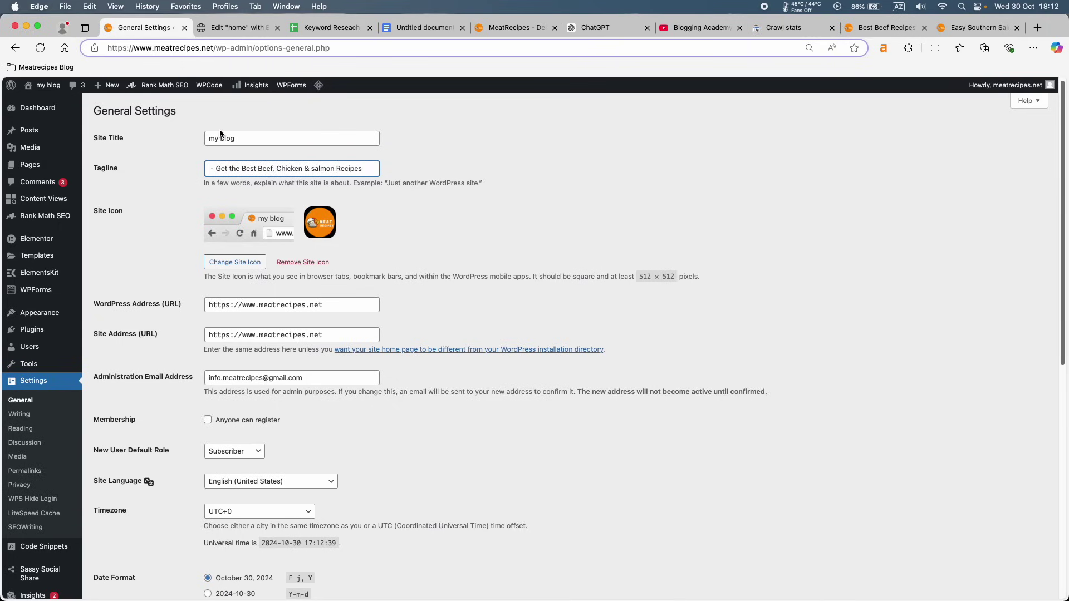
pyautogui.tripleClick(222, 138)
pyautogui.press('super+v')
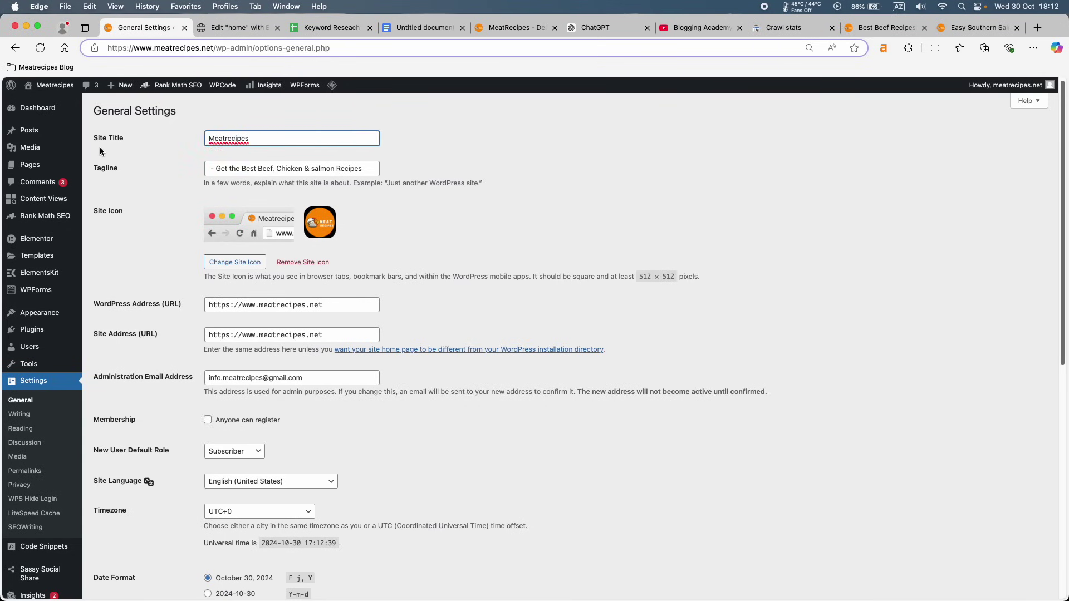
pyautogui.moveTo(218, 169); pyautogui.dragTo(174, 171)
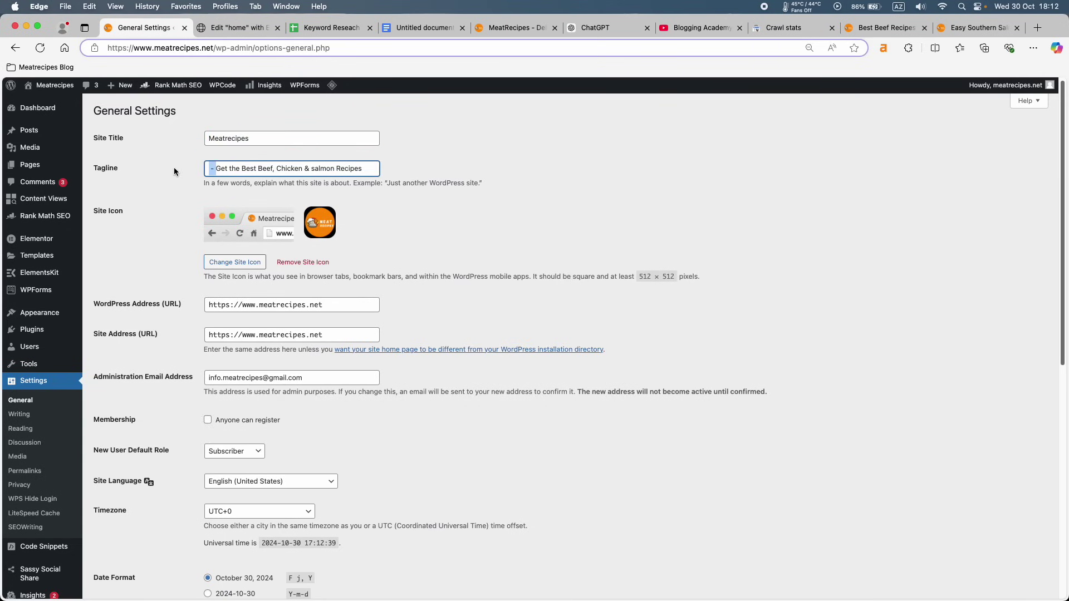
pyautogui.press('BackSpace')
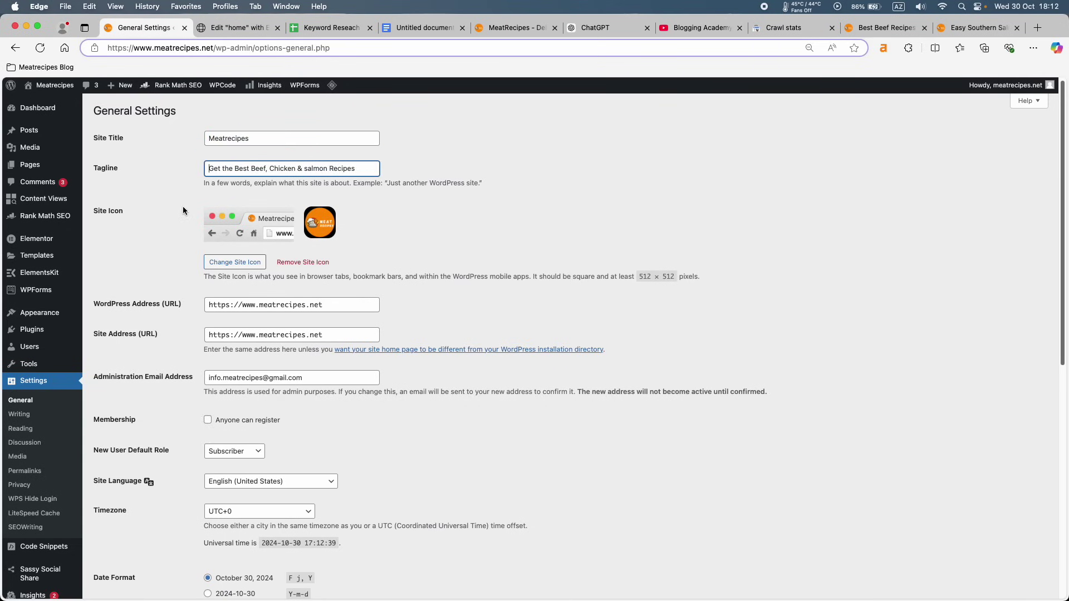
# Save the general settings and purge all LiteSpeed caches.
pyautogui.scroll(-10, 183, 210)
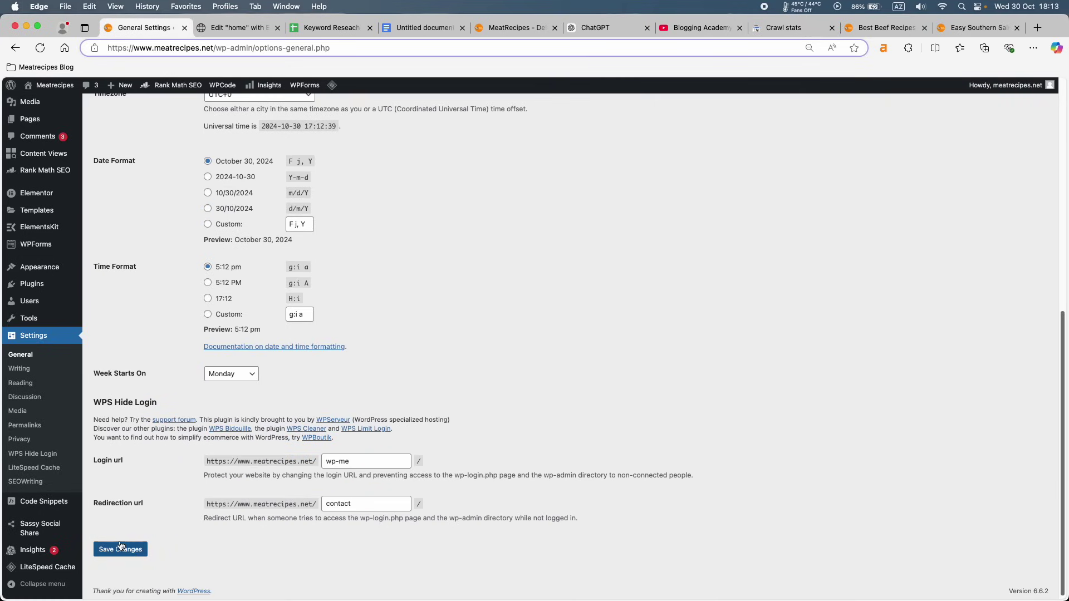
pyautogui.click(121, 551)
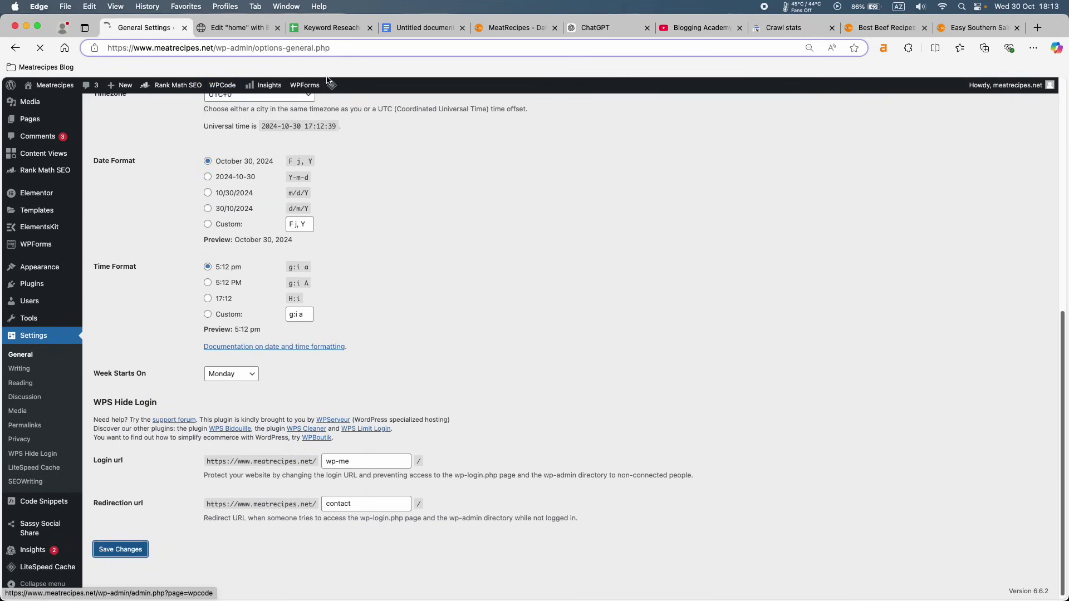
pyautogui.moveTo(333, 87)
pyautogui.click(345, 143)
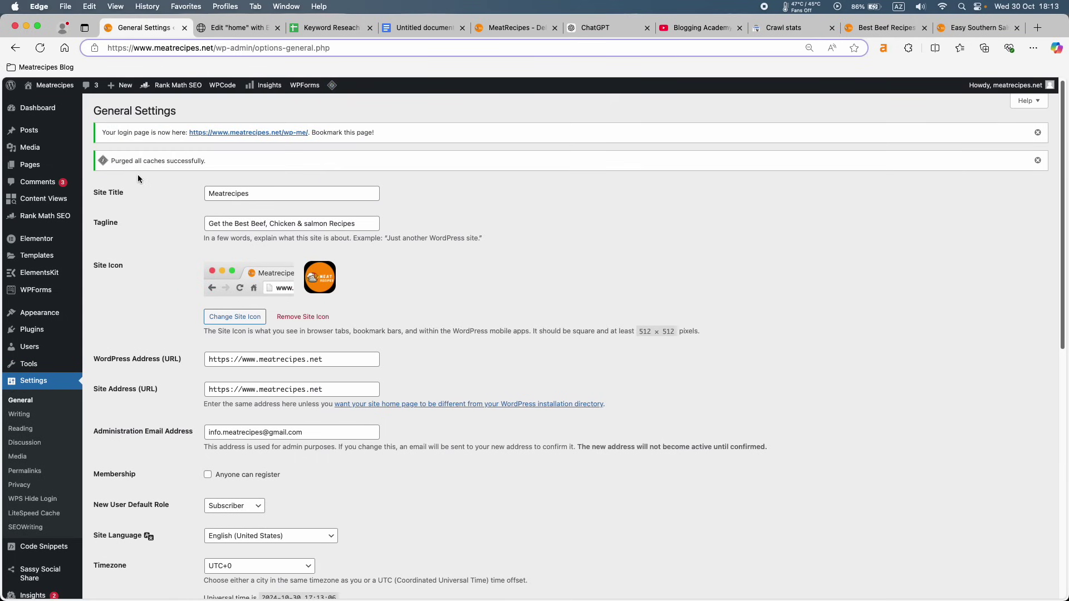
pyautogui.moveTo(47, 216)
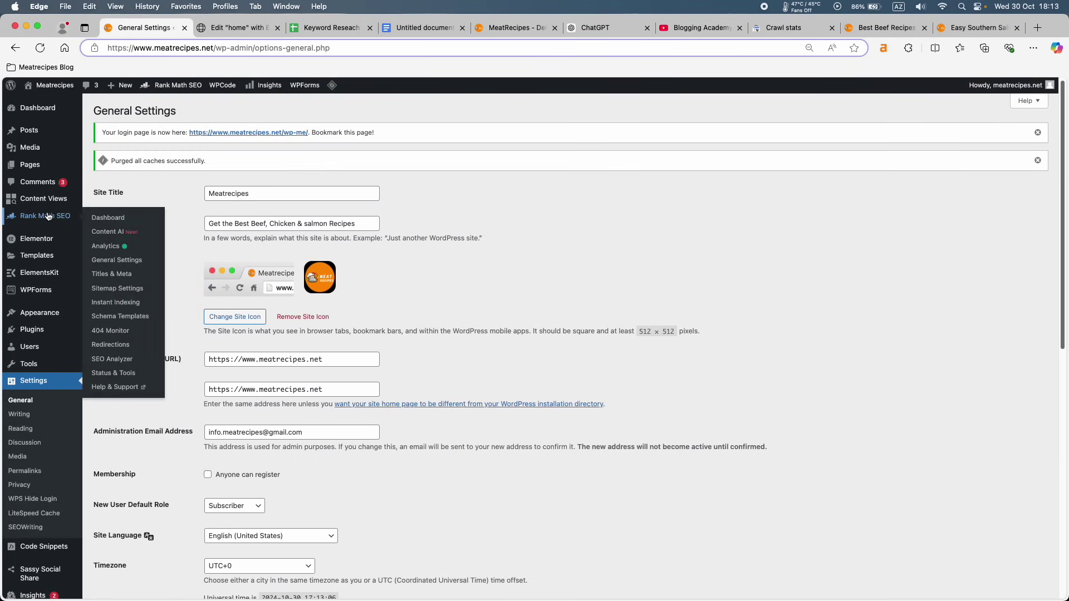
pyautogui.click(103, 360)
pyautogui.click(274, 225)
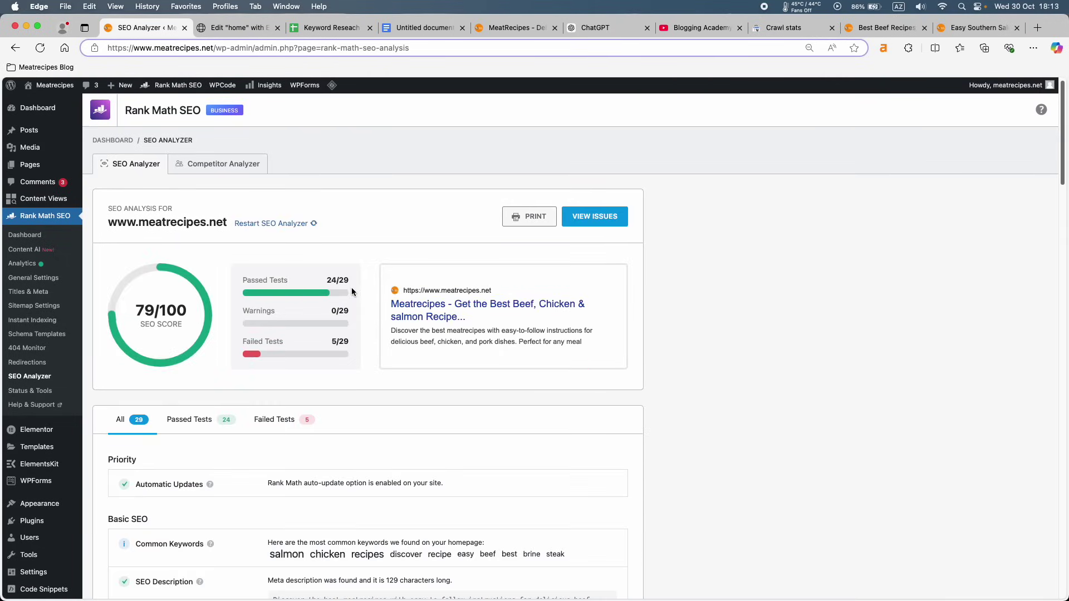
pyautogui.scroll(-3, 351, 290)
pyautogui.scroll(-2, 351, 292)
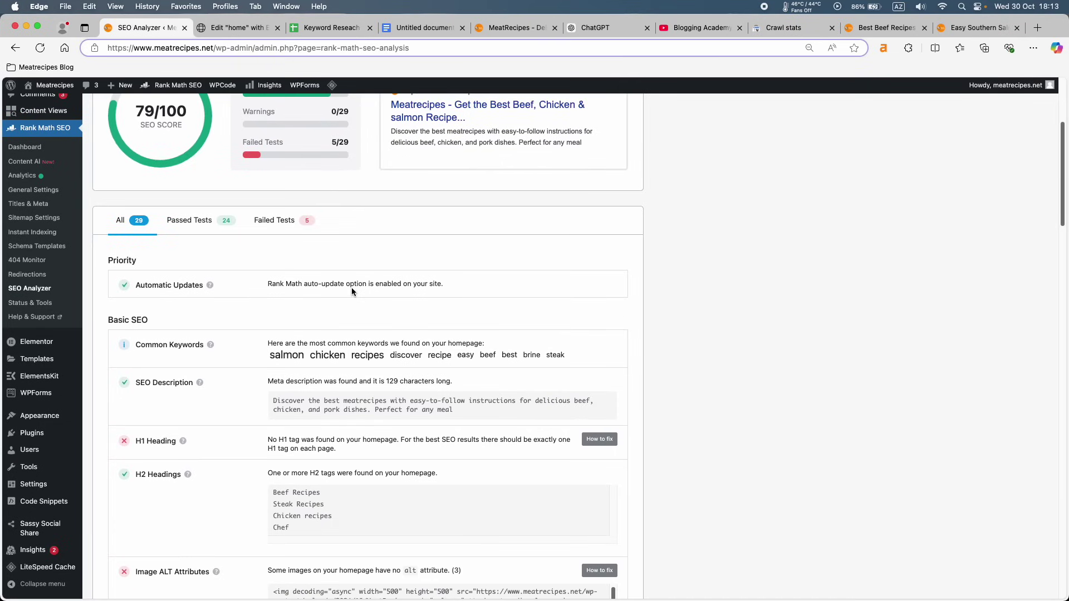
pyautogui.click(284, 240)
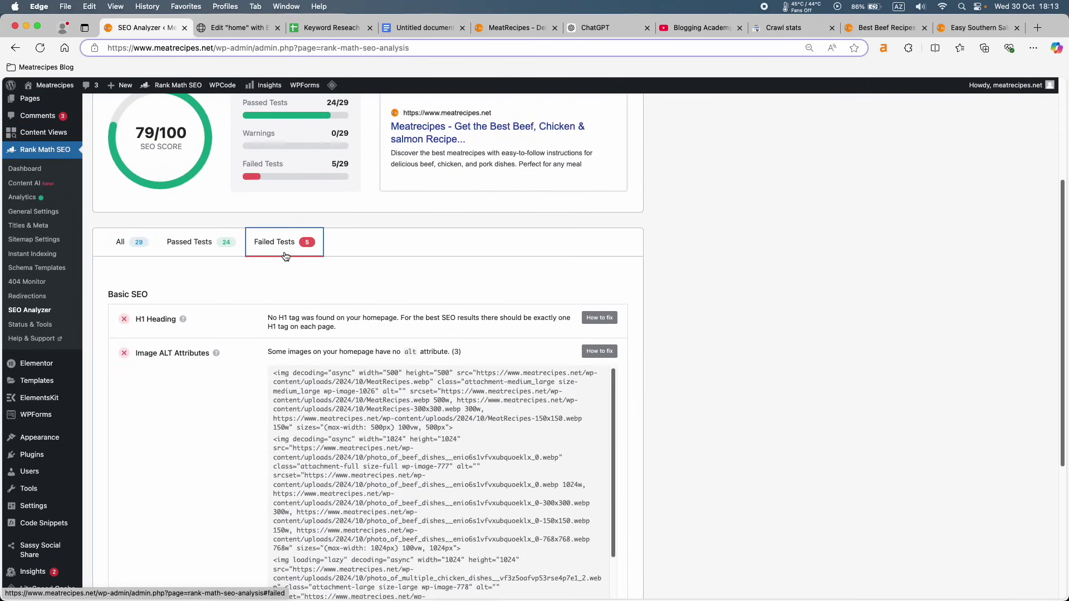
pyautogui.scroll(1, 223, 284)
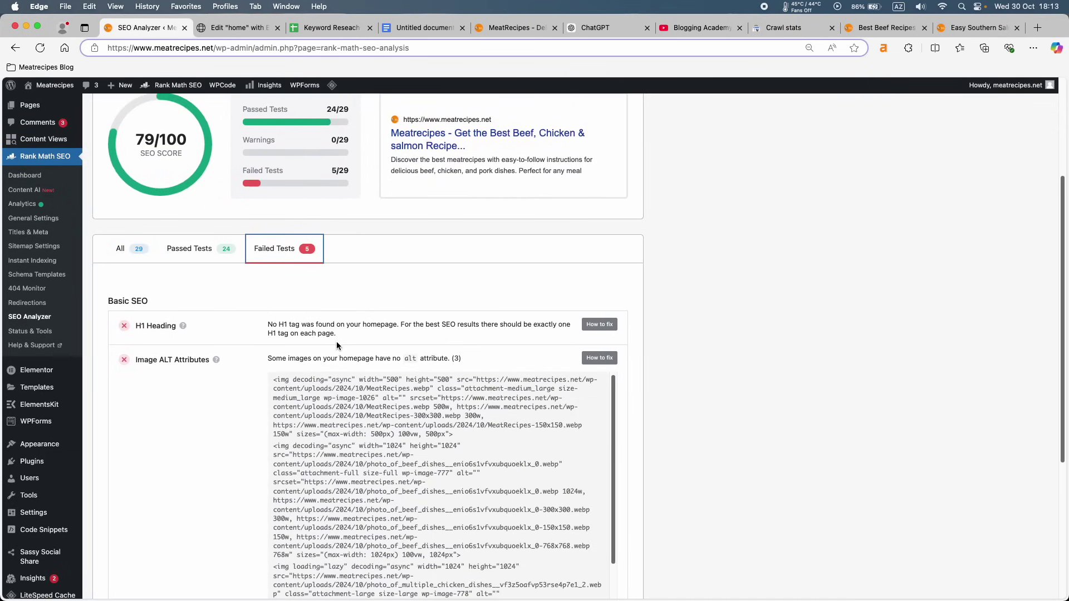
# Copy the H1 heading text "Best Meat Recipes for Every Occasion" from the Google Docs document.
pyautogui.click(232, 28)
pyautogui.click(677, 166)
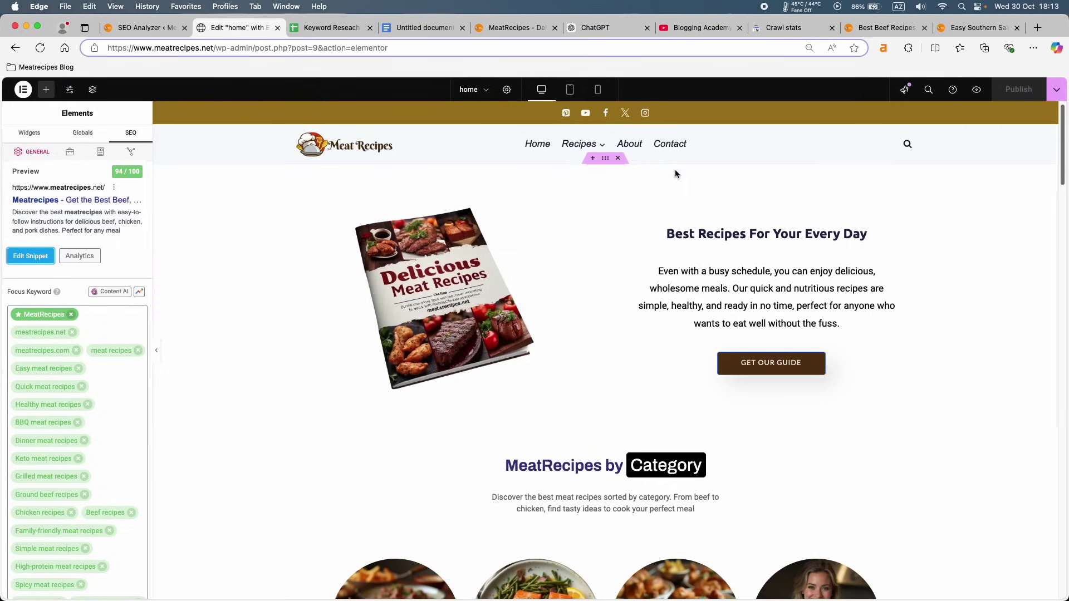
pyautogui.click(435, 26)
pyautogui.scroll(-5, 444, 272)
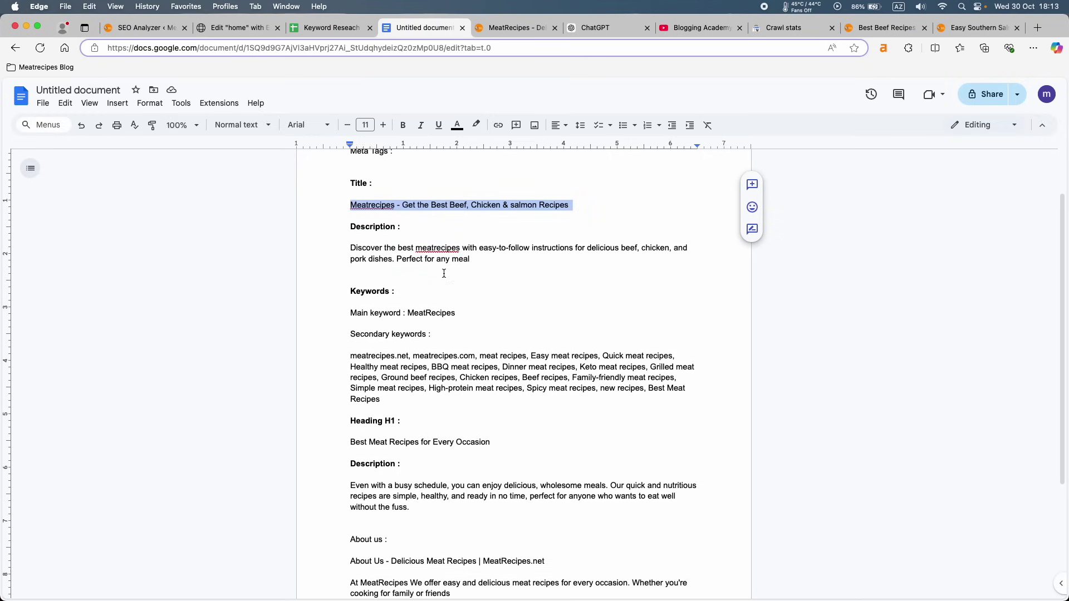
pyautogui.tripleClick(406, 357)
pyautogui.press('super+c')
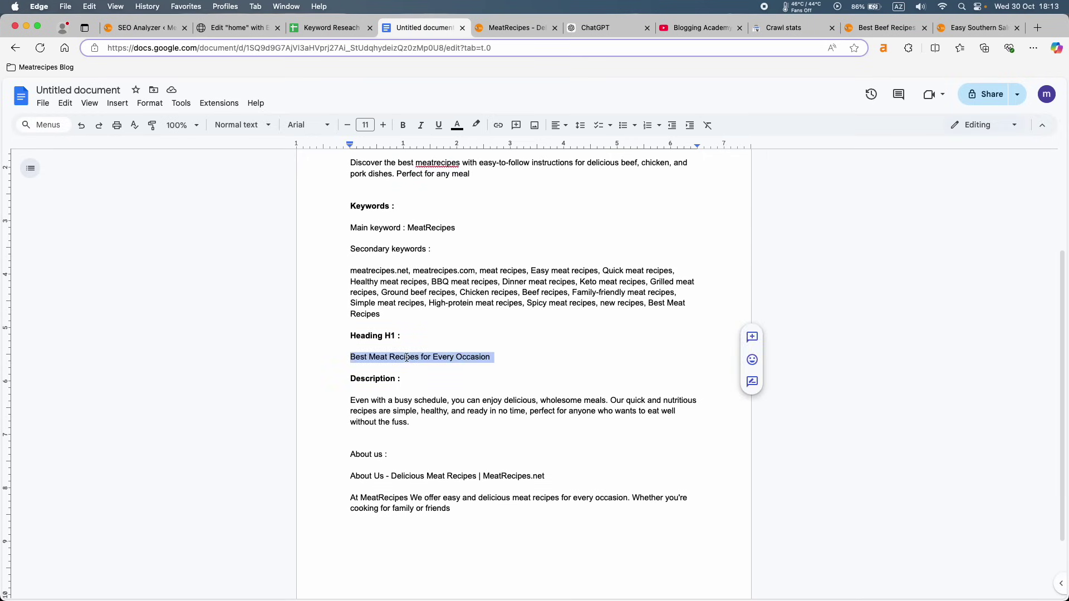
# In the Elementor home page editor, replace the hero heading with "Best Meat Recipes for Every Occasion" and set its HTML tag to H1.
pyautogui.click(234, 28)
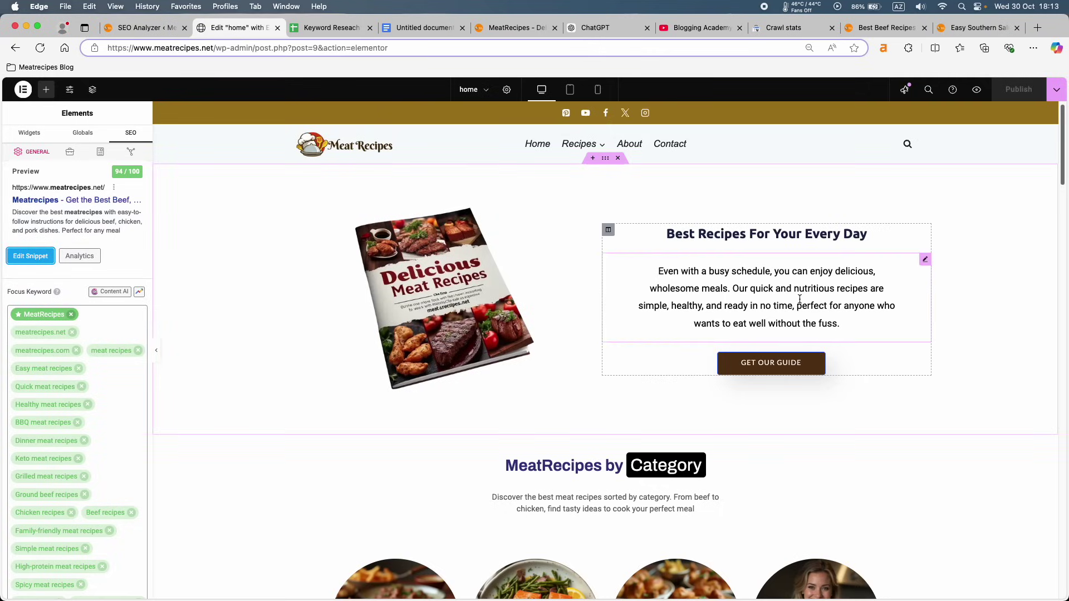
pyautogui.click(774, 238)
pyautogui.click(98, 216)
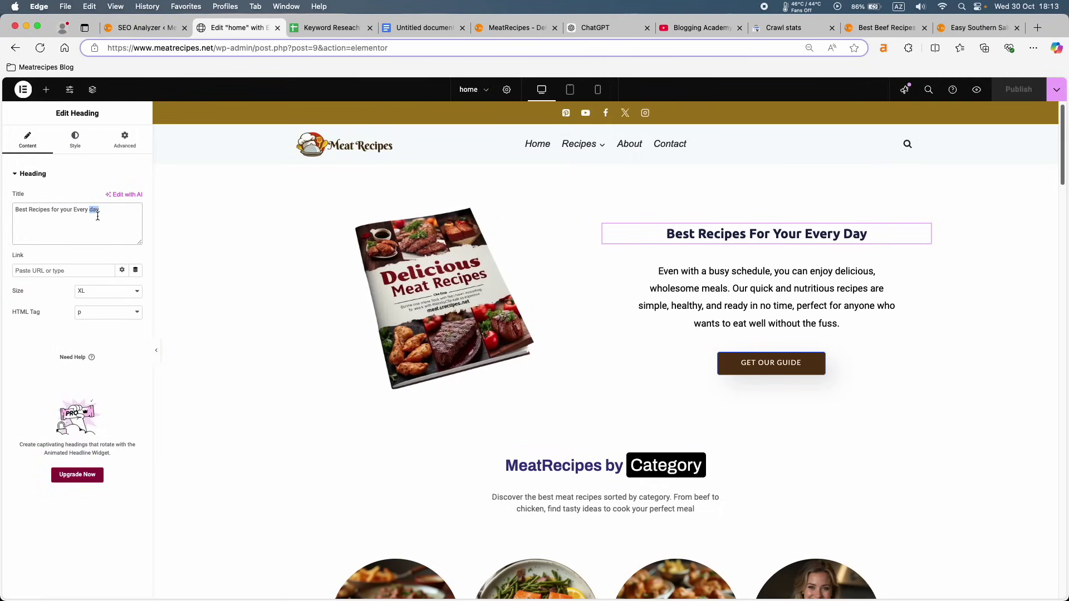
pyautogui.press('super+a')
pyautogui.press('super+v')
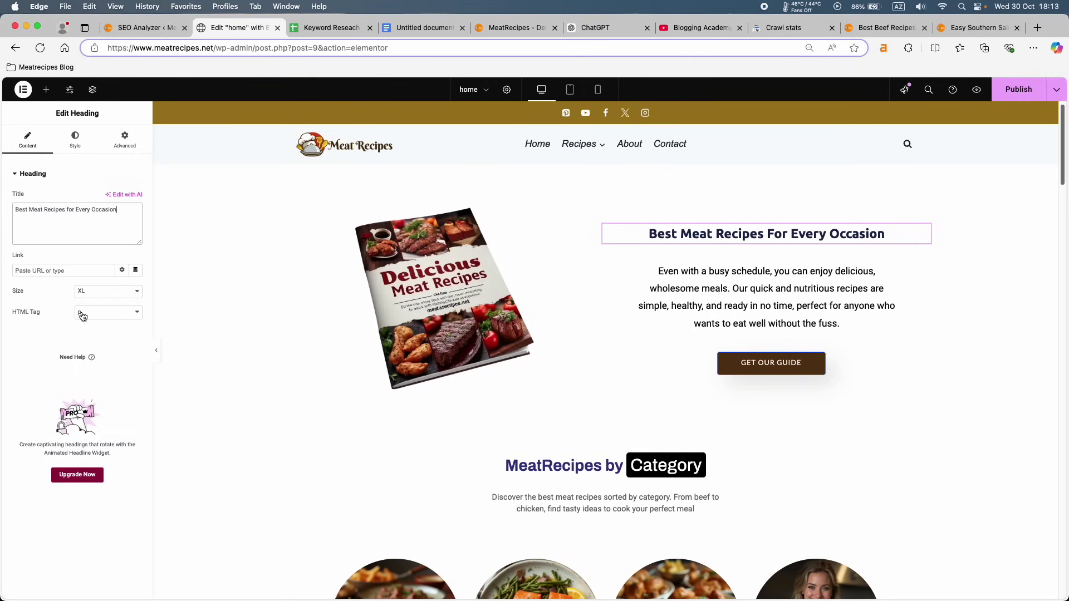
pyautogui.click(114, 314)
pyautogui.click(97, 216)
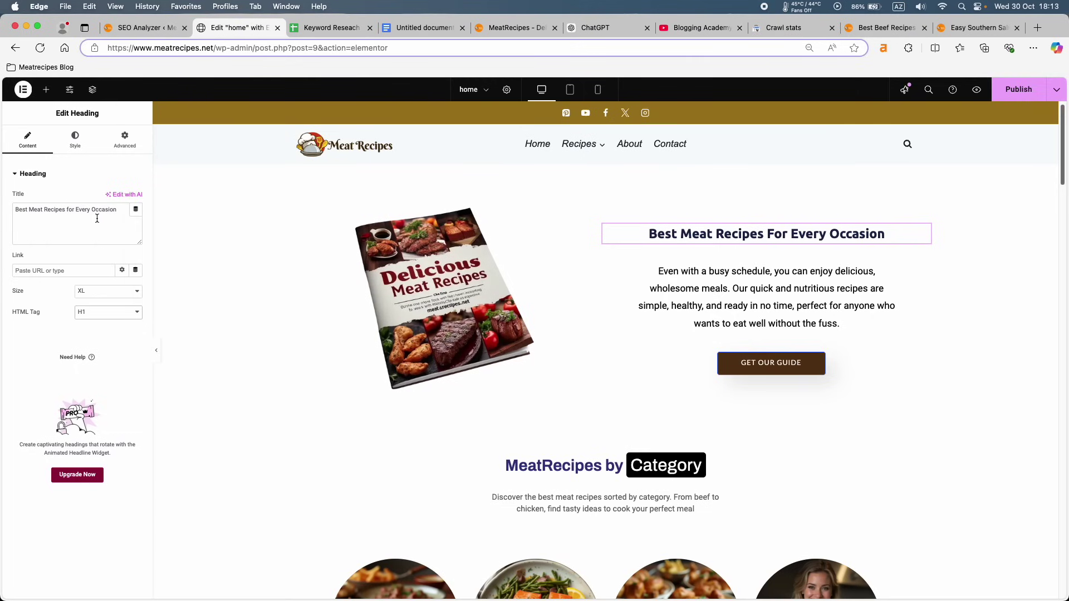
# Copy the description beginning "Even with a busy schedule" from Google Docs and paste it over the home page's hero paragraph in Elementor.
pyautogui.click(413, 28)
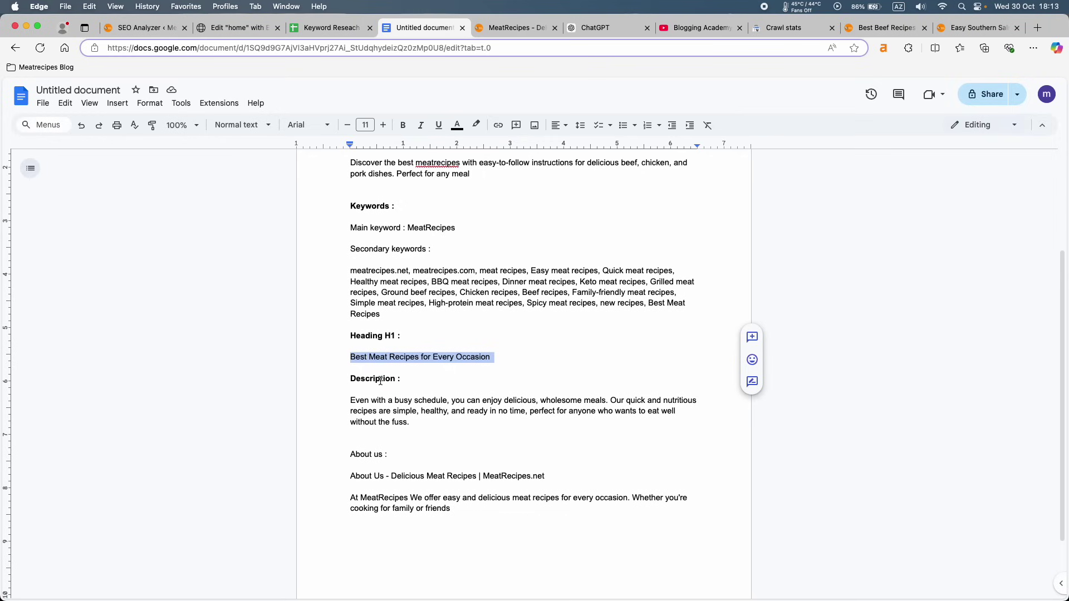
pyautogui.tripleClick(364, 412)
pyautogui.press('super+c')
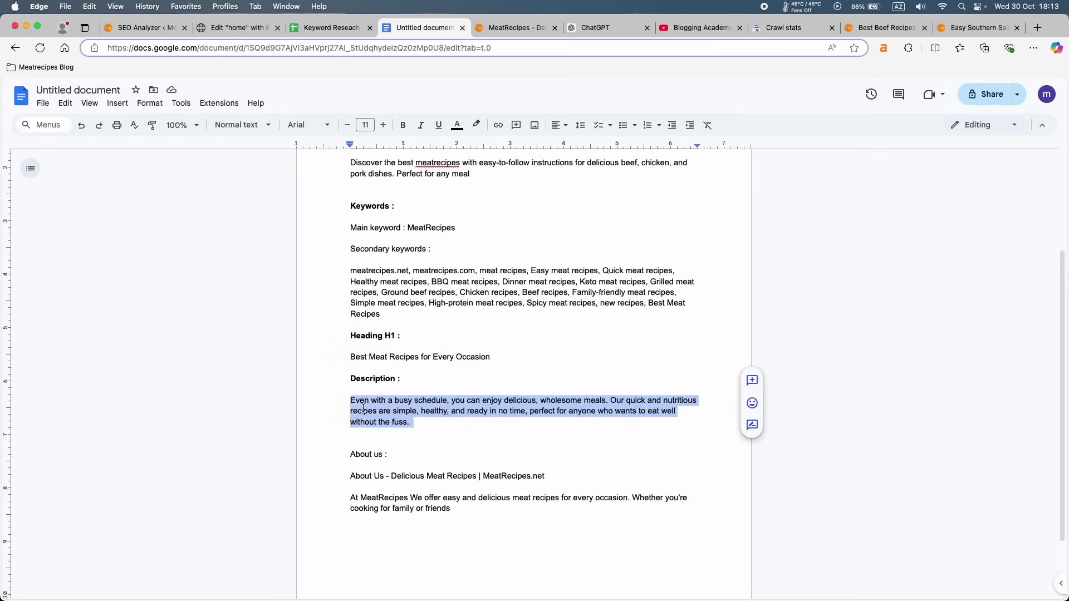
pyautogui.click(251, 32)
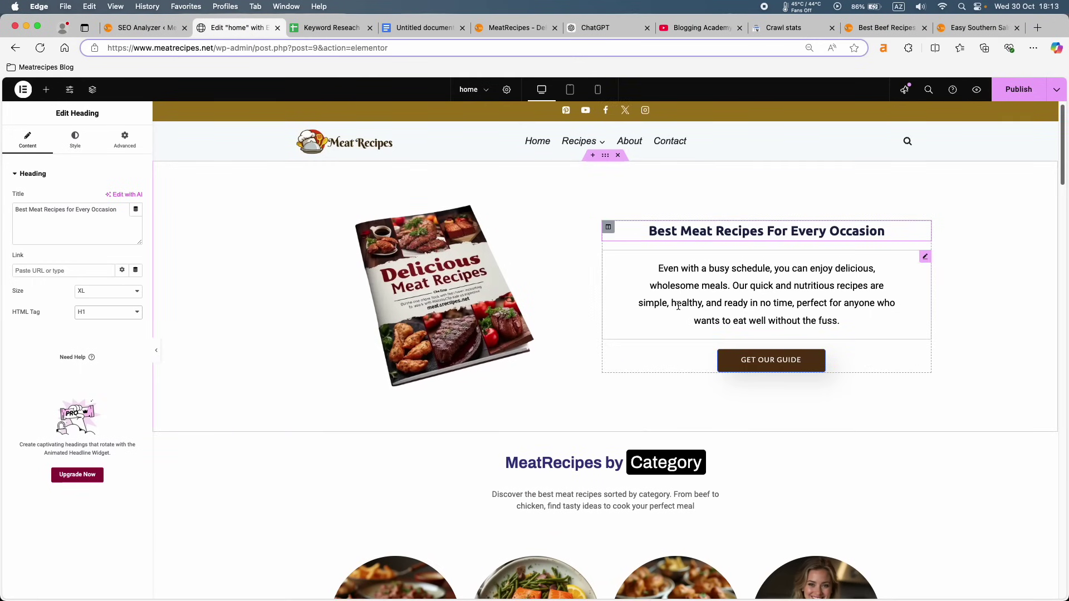
pyautogui.click(678, 306)
pyautogui.tripleClick(86, 309)
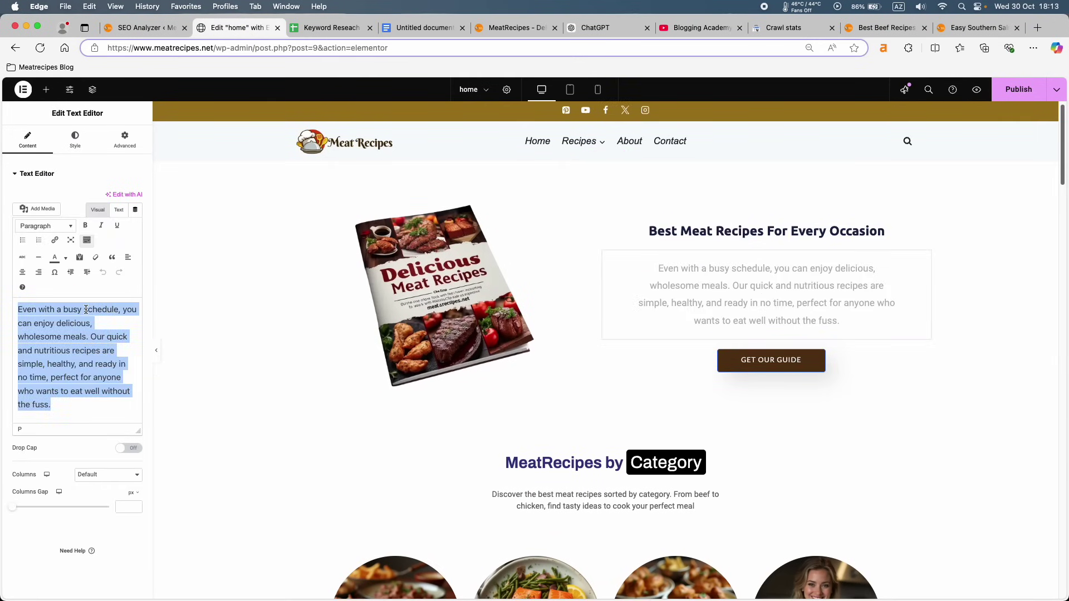
pyautogui.press('super+v')
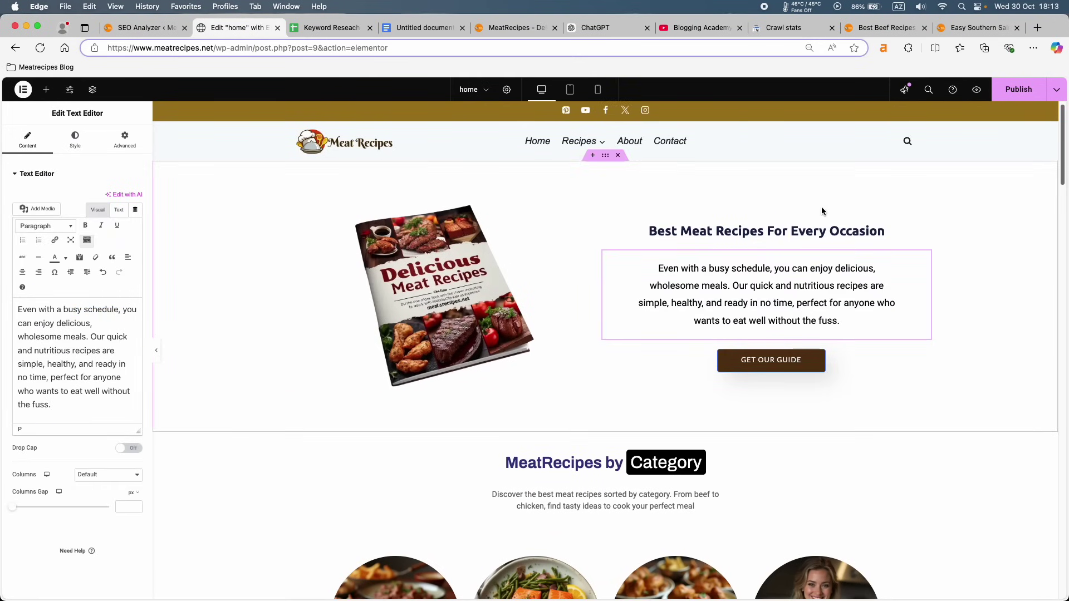
# Set the title HTML tag of the "MeatRecipes by Category" heading to H2.
pyautogui.scroll(-3, 581, 356)
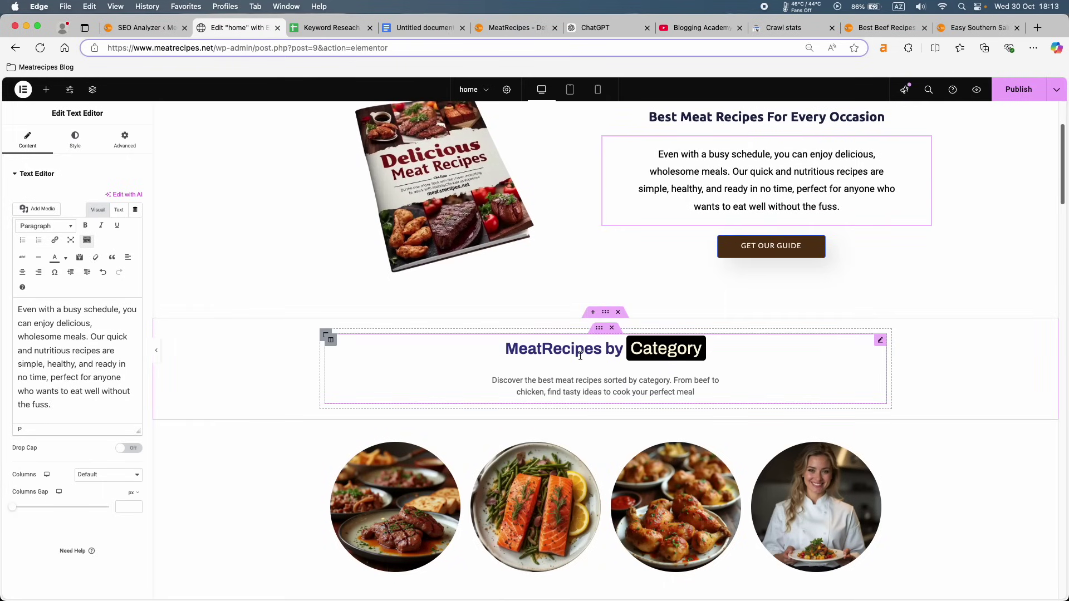
pyautogui.click(580, 356)
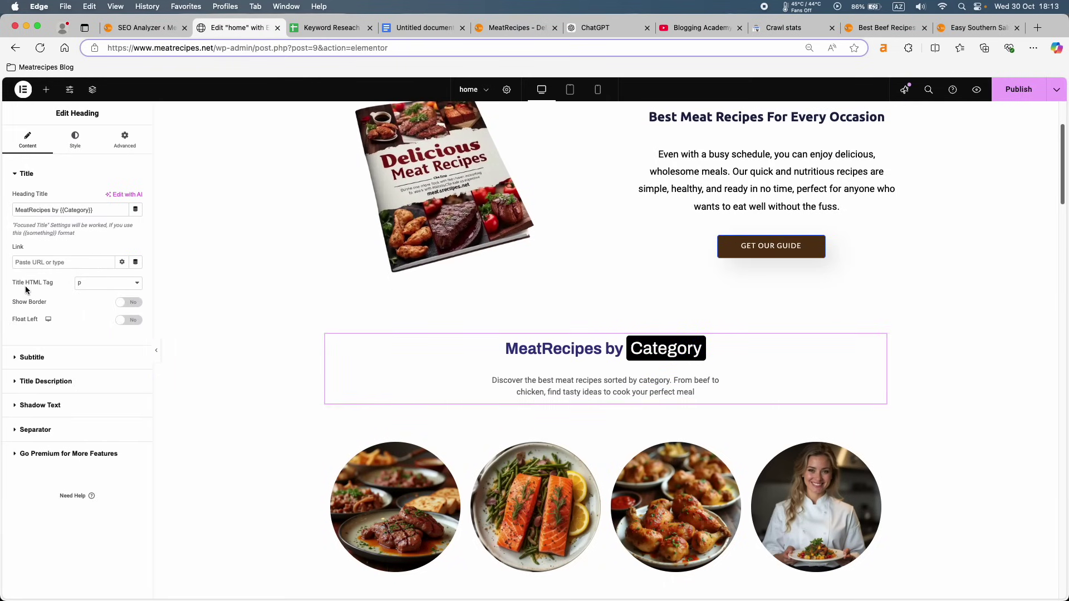
pyautogui.click(84, 287)
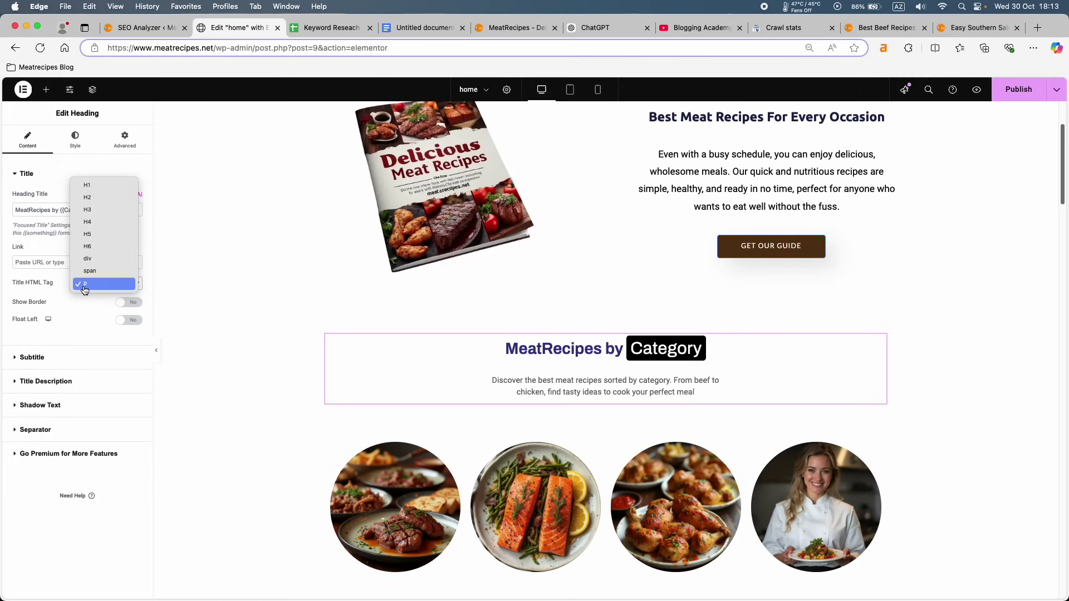
pyautogui.click(99, 198)
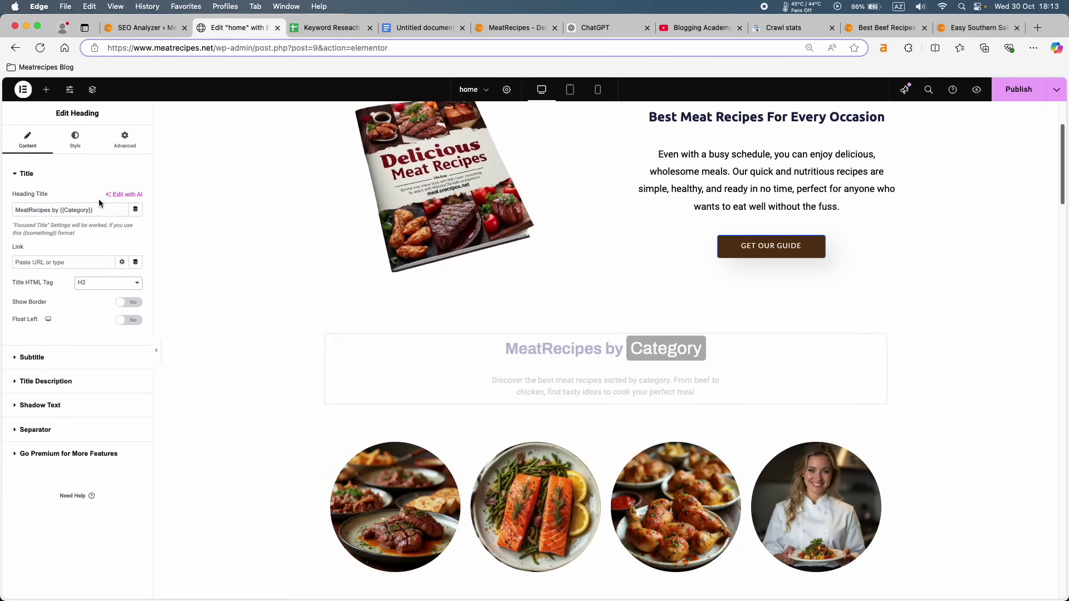
# Check the "New Recipes" heading's title HTML tag and set the "Chicken Recipes" heading's tag to H4.
pyautogui.scroll(-6, 335, 316)
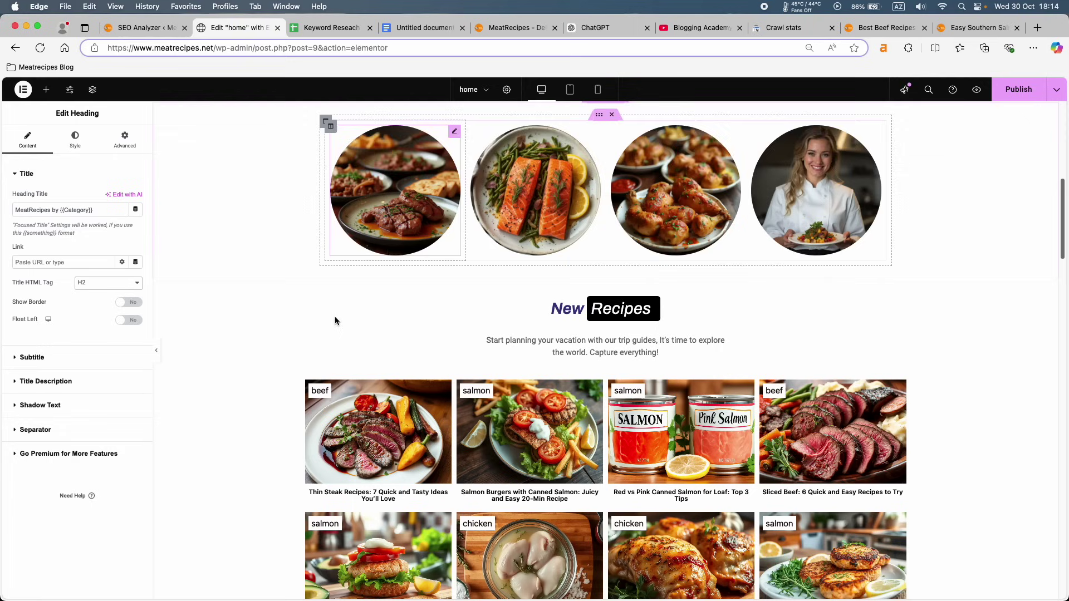
pyautogui.click(555, 231)
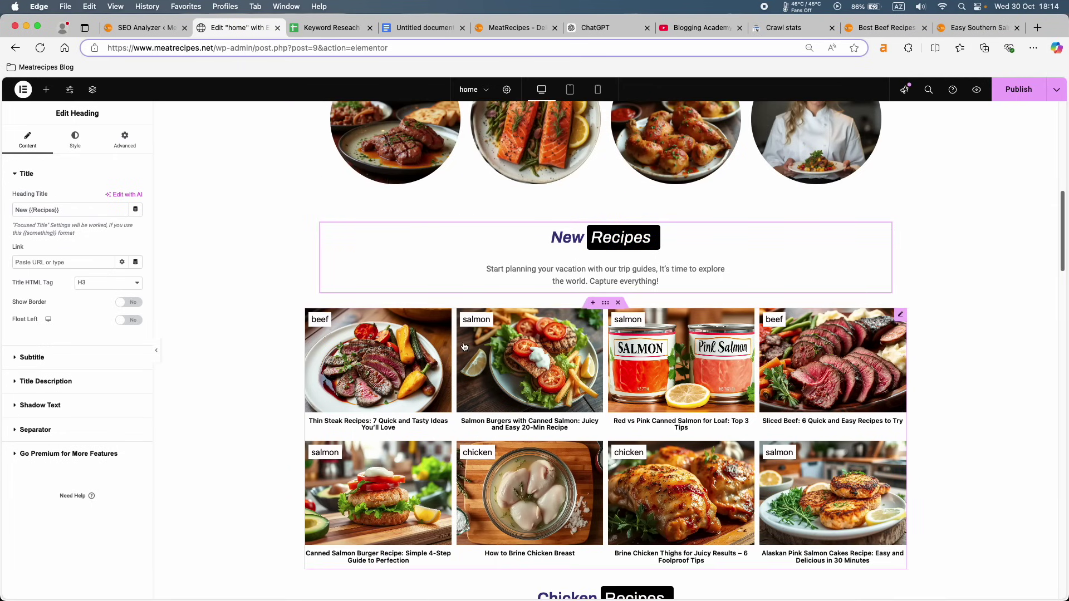
pyautogui.scroll(-3, 464, 346)
pyautogui.scroll(-1, 464, 346)
pyautogui.click(612, 434)
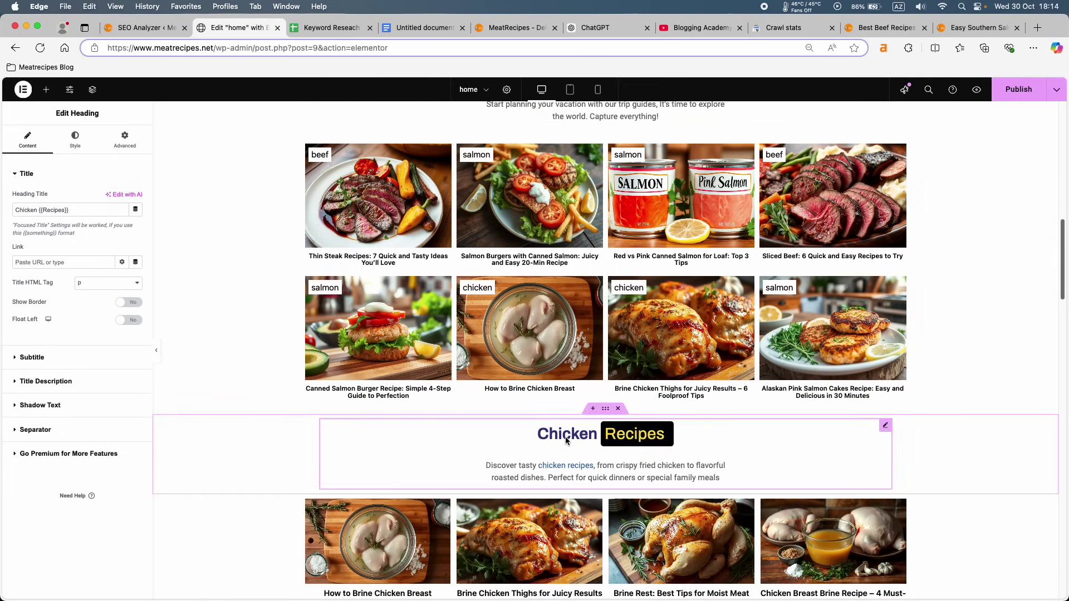
pyautogui.click(111, 283)
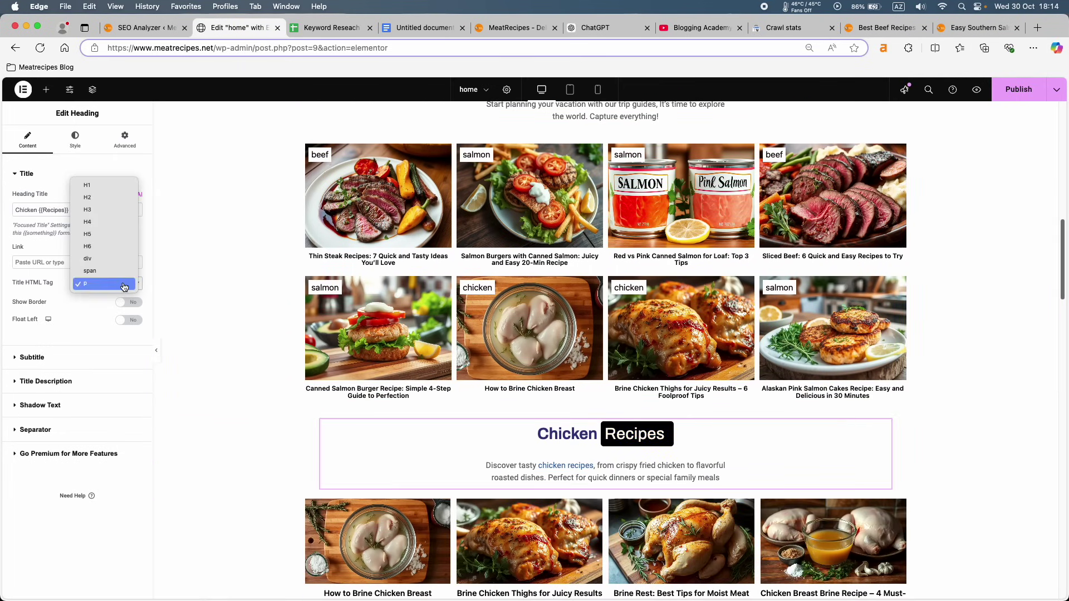
pyautogui.click(114, 218)
# Set the title HTML tag of the "Beef Recipes" heading to H4.
pyautogui.scroll(-15, 438, 395)
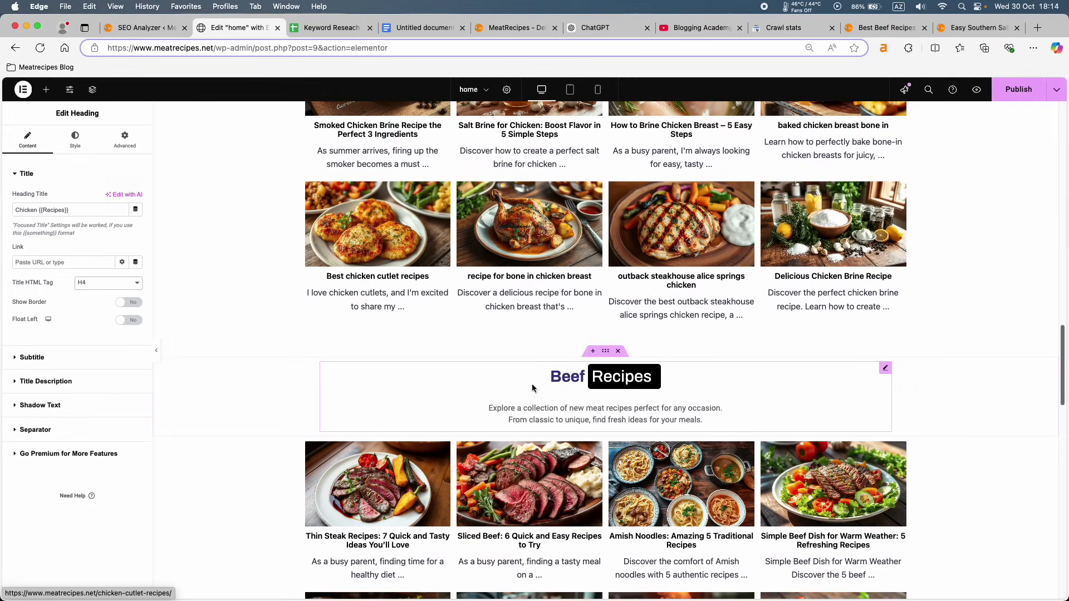
pyautogui.click(565, 379)
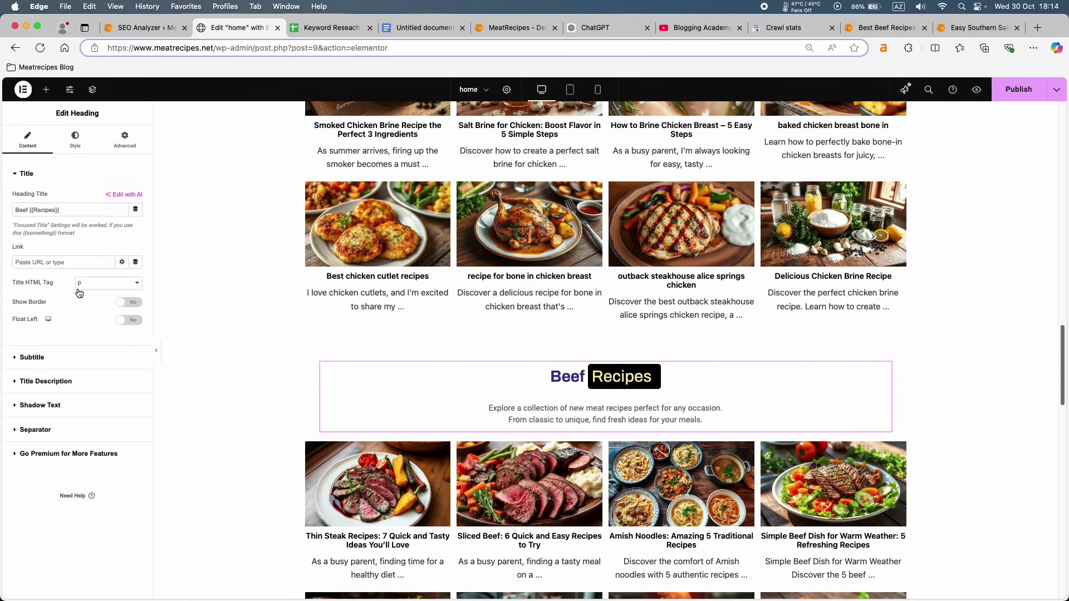
pyautogui.click(100, 283)
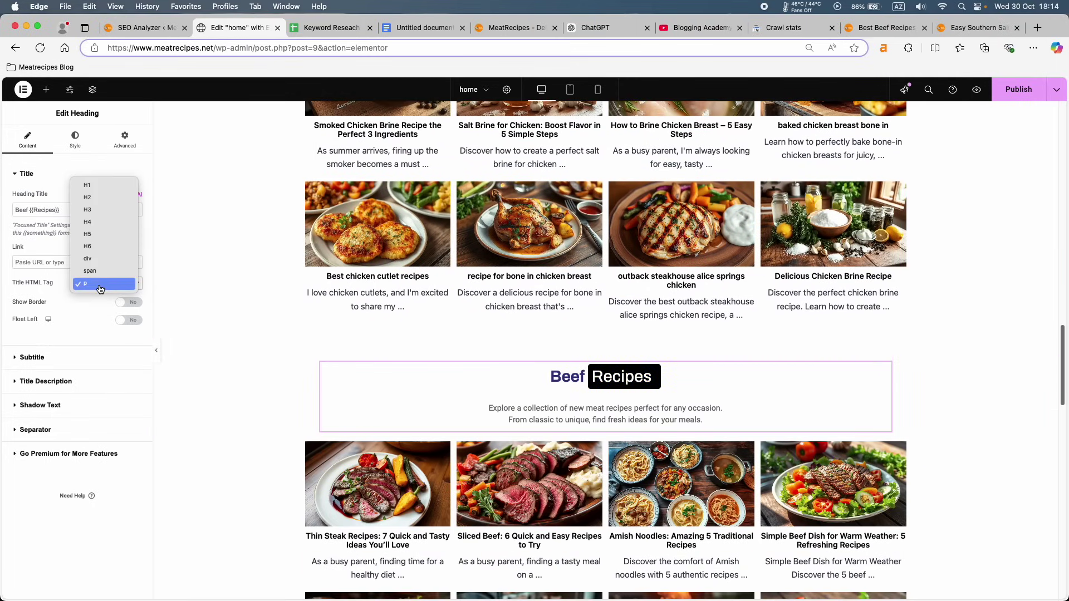
pyautogui.click(100, 229)
# Set the title HTML tag of the "salmon Recipes" heading to H4.
pyautogui.scroll(-15, 313, 313)
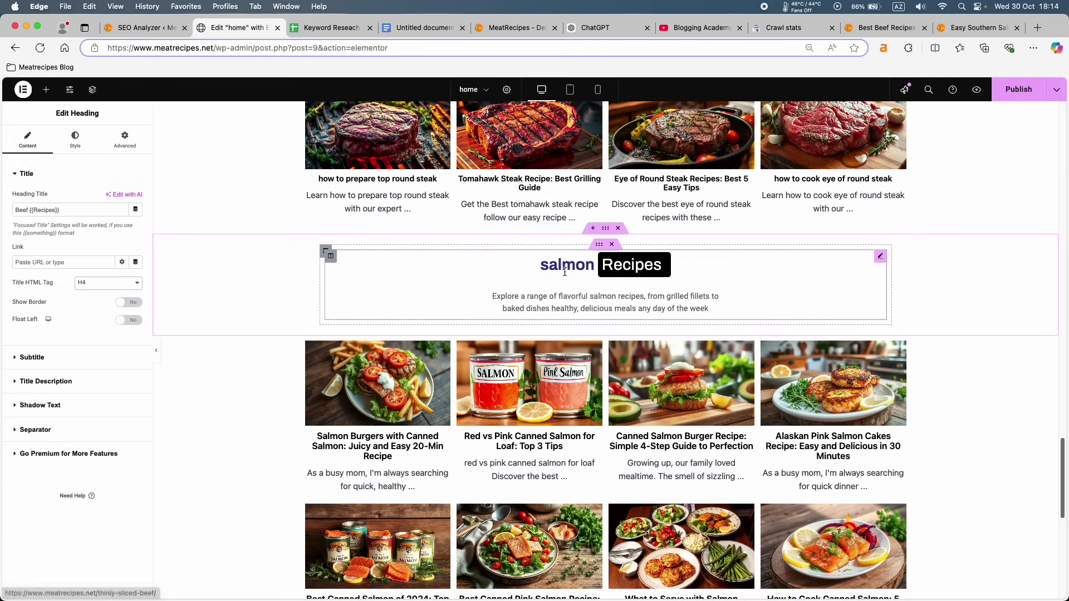
pyautogui.click(564, 268)
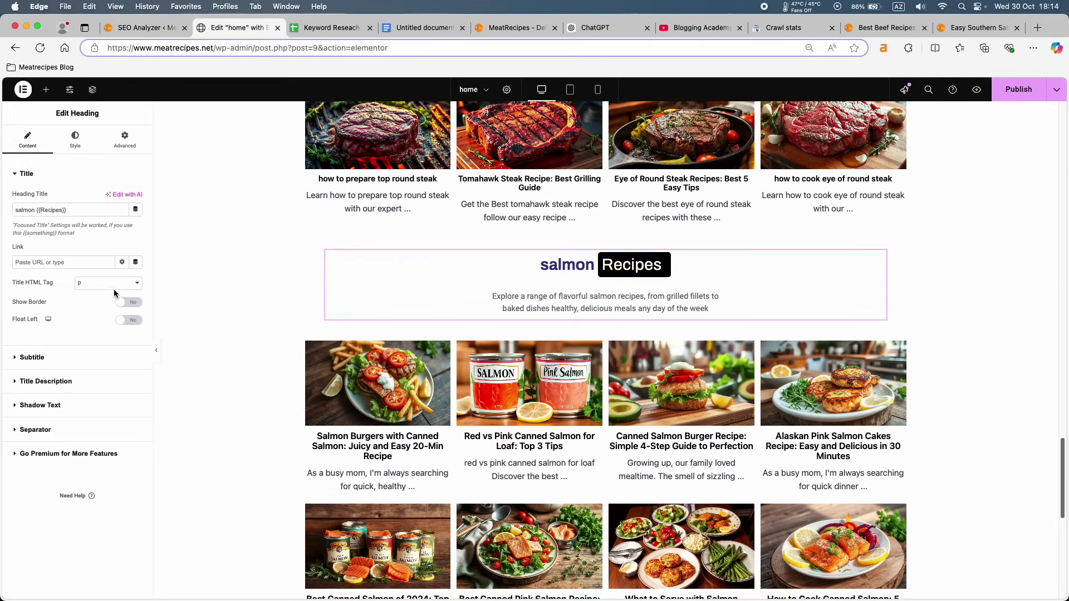
pyautogui.click(106, 284)
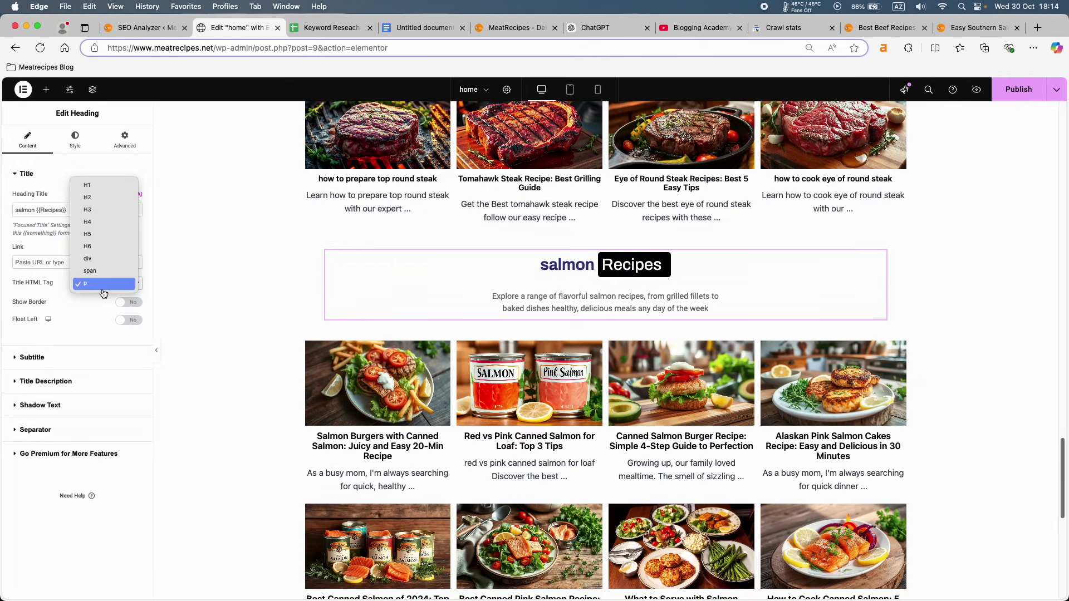
pyautogui.click(104, 210)
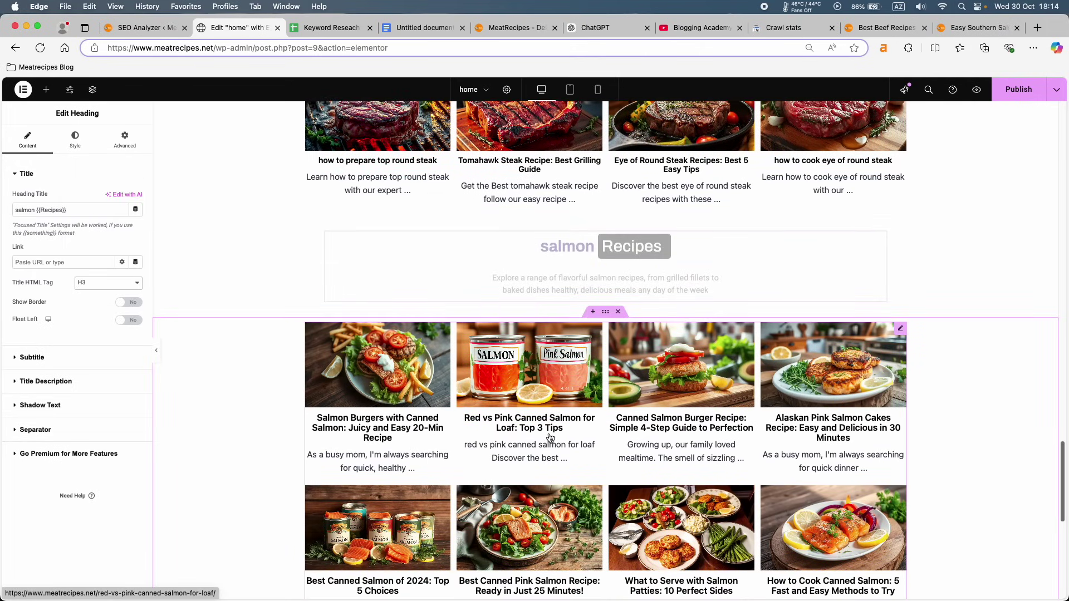
pyautogui.click(96, 286)
pyautogui.click(96, 295)
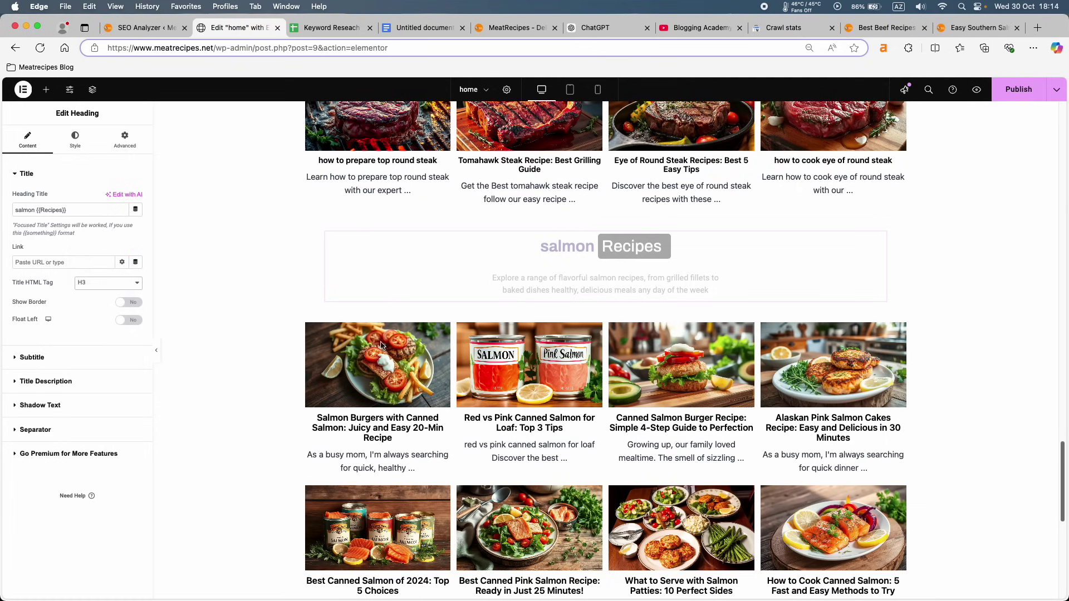
# Look over the rest of the home page and publish its changes.
pyautogui.scroll(-8, 380, 342)
pyautogui.scroll(20, 380, 342)
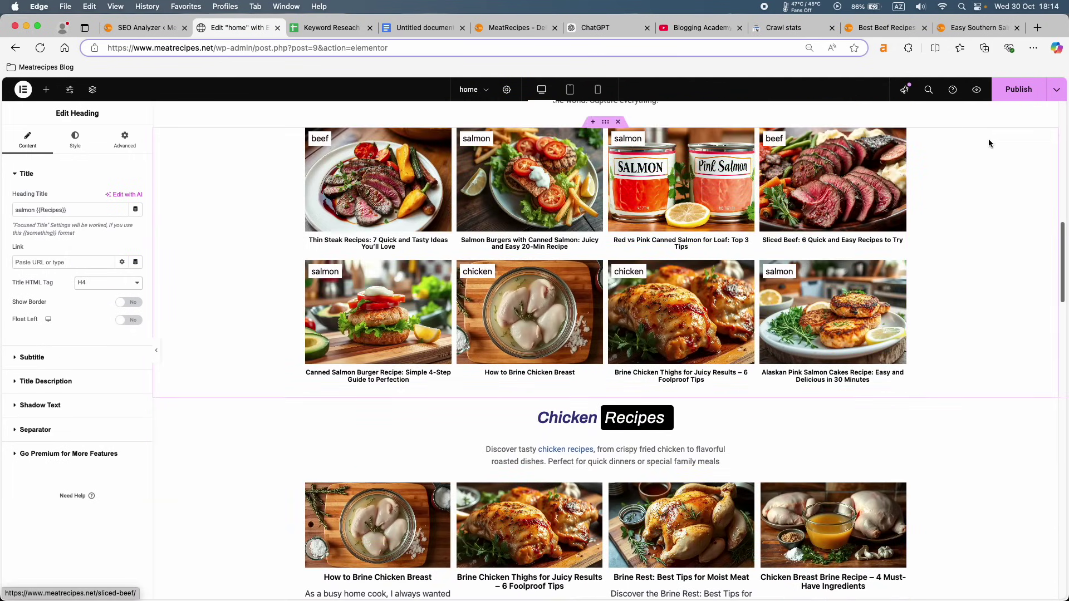
pyautogui.click(1005, 94)
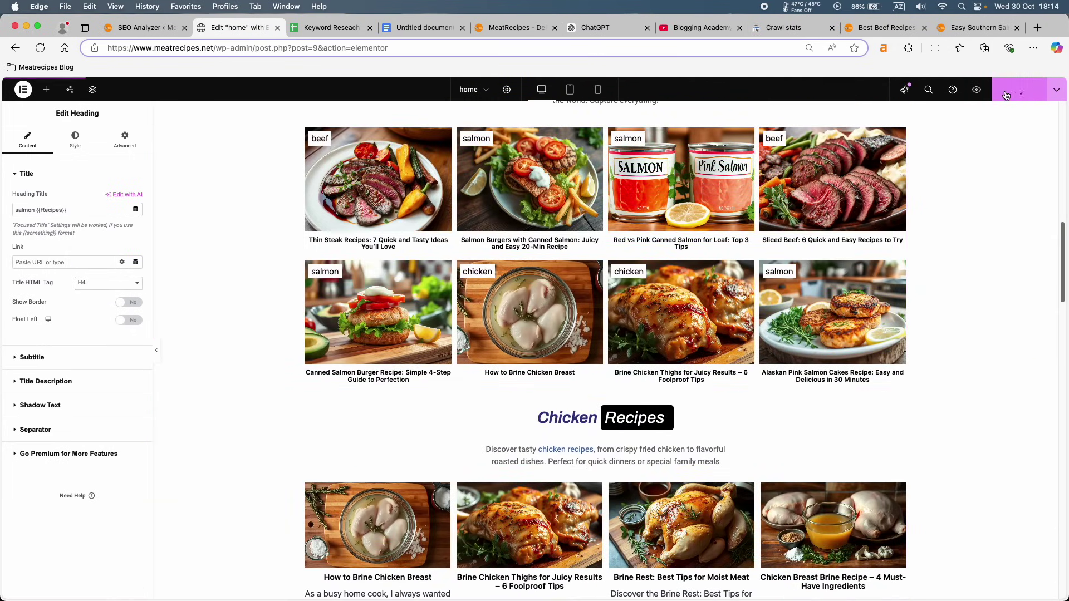
pyautogui.click(146, 26)
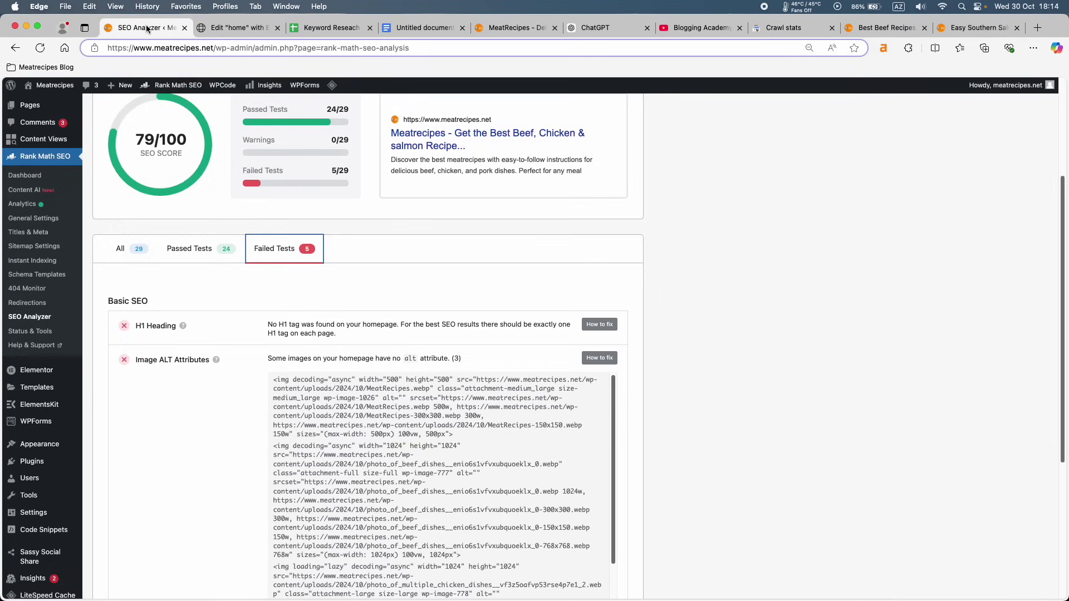
pyautogui.moveTo(332, 89)
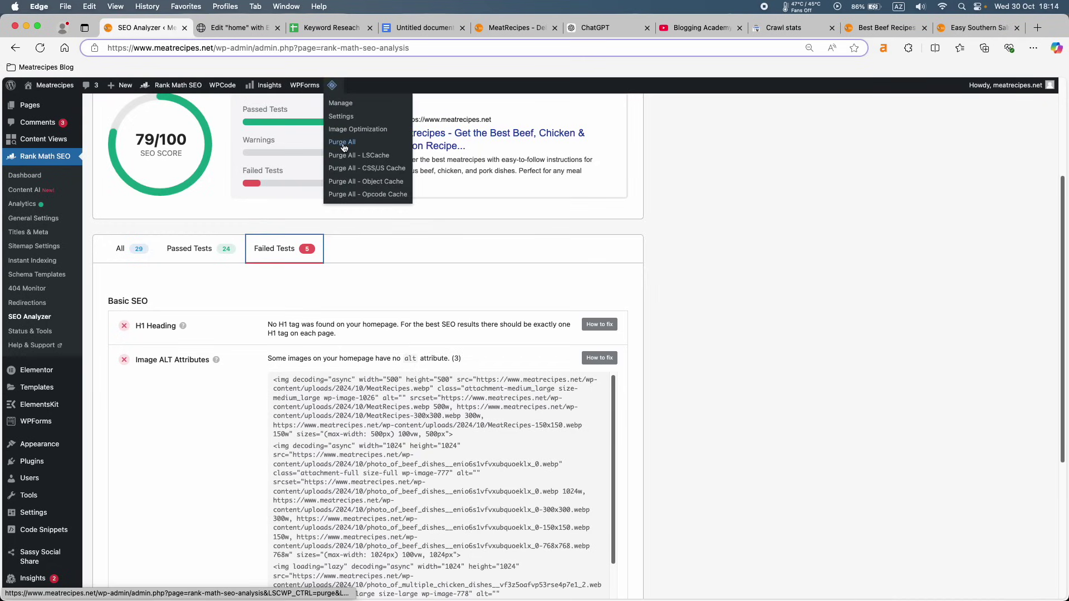
pyautogui.click(341, 144)
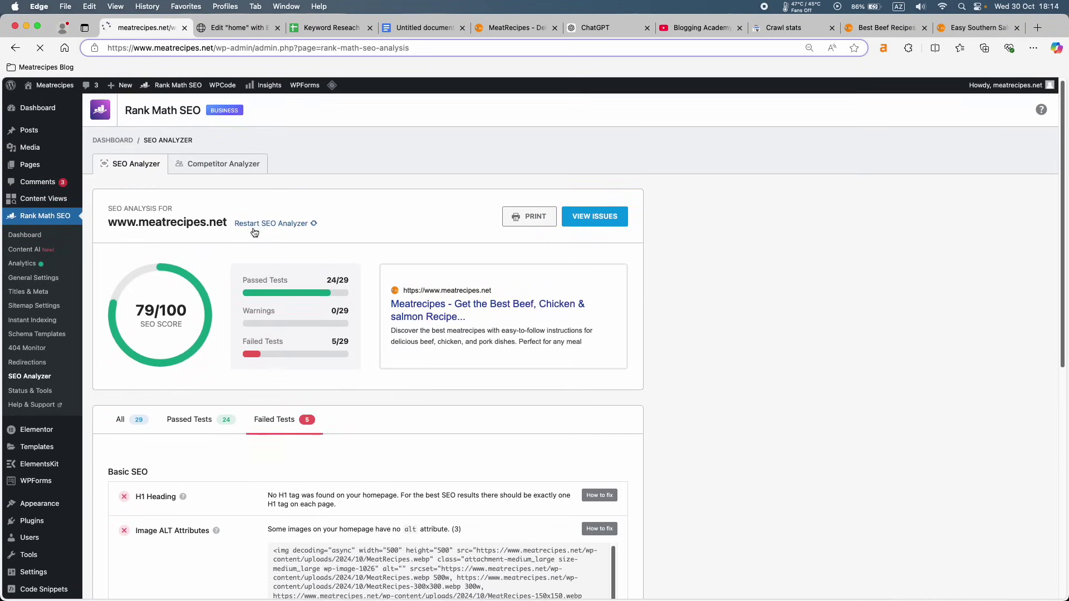
pyautogui.click(260, 224)
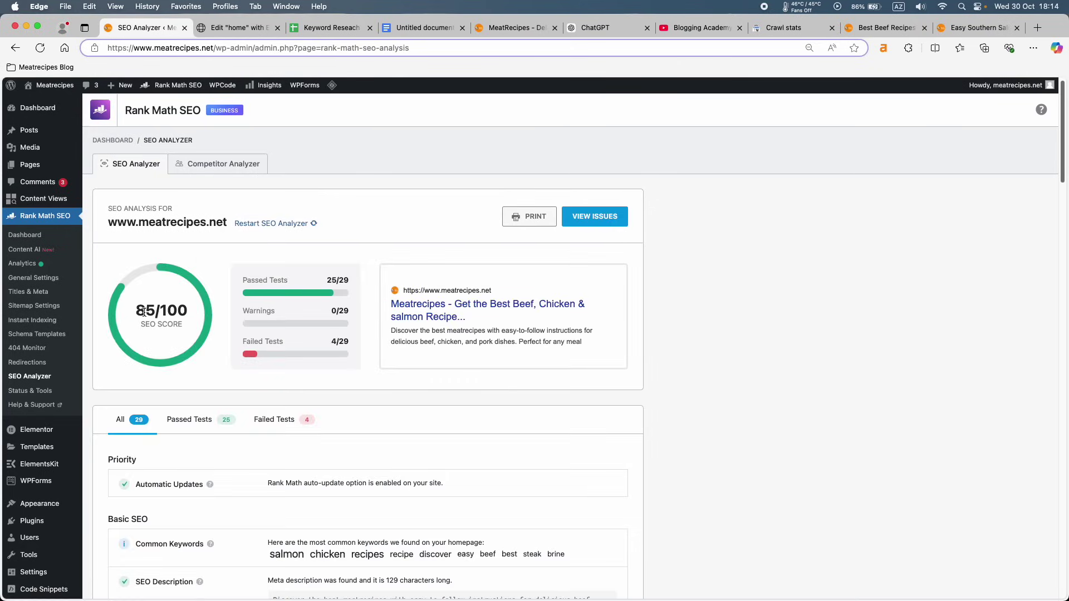
# Examine the new SEO score and the remaining failed tests, especially the homepage images without alt attributes.
pyautogui.moveTo(137, 311); pyautogui.dragTo(155, 310)
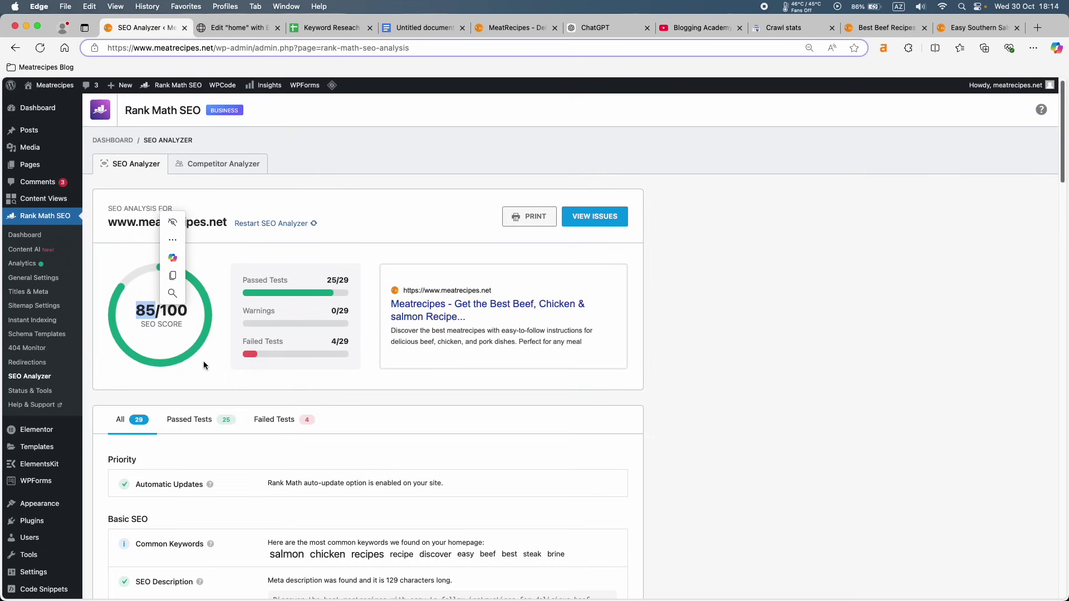
pyautogui.scroll(-1, 204, 365)
pyautogui.click(275, 418)
pyautogui.scroll(-3, 184, 316)
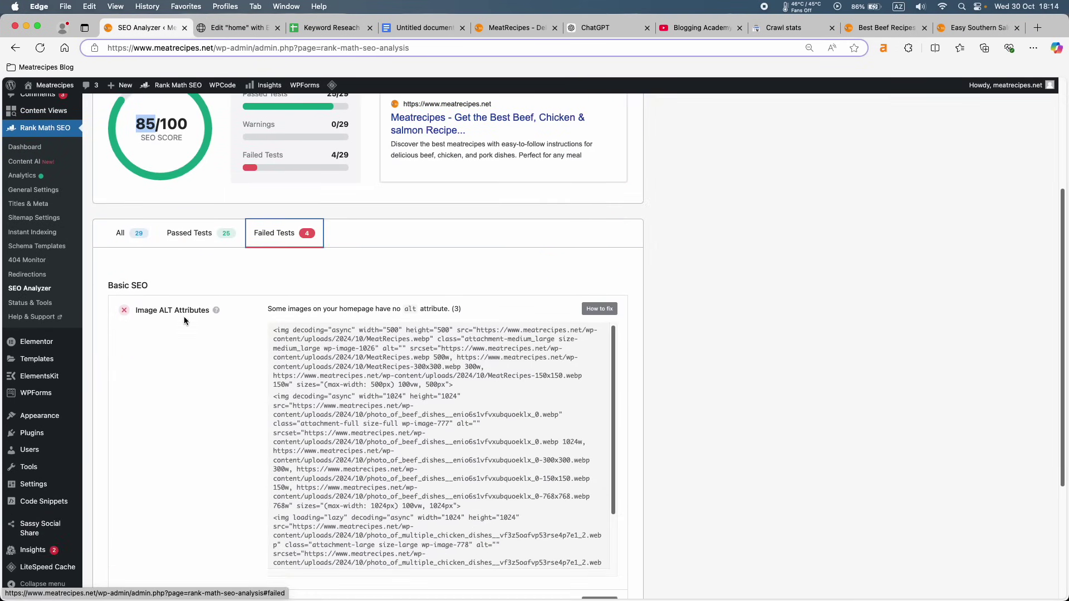
pyautogui.scroll(-4, 162, 326)
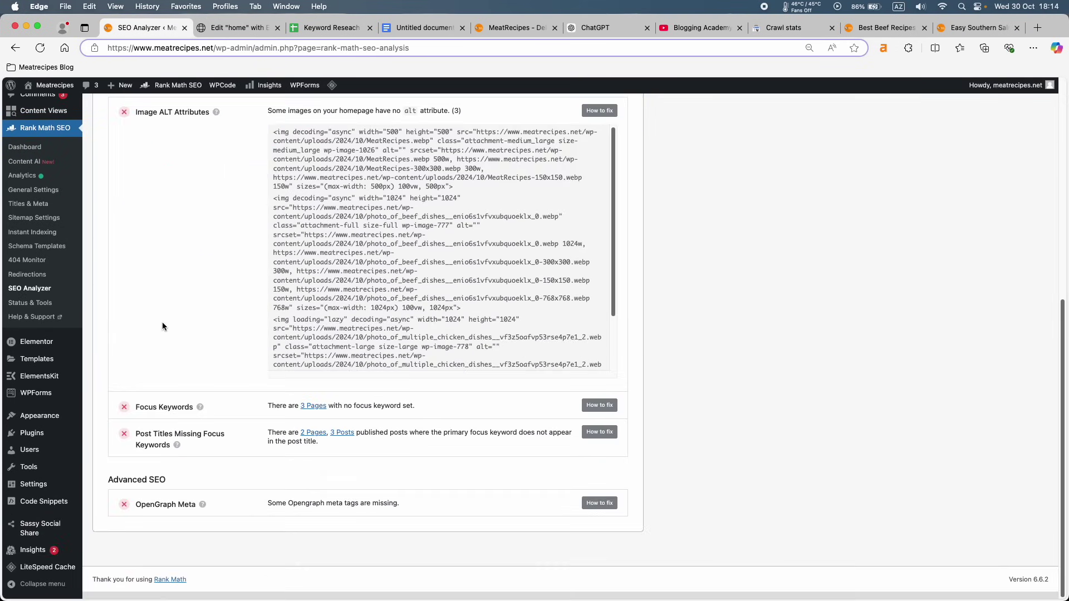
pyautogui.scroll(5, 162, 326)
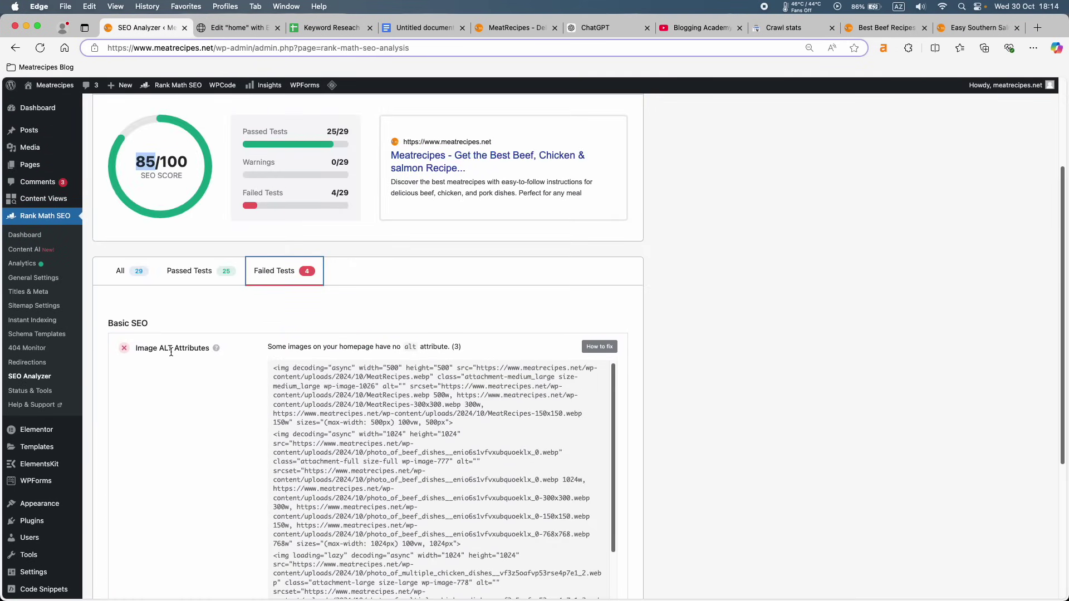
pyautogui.scroll(-1, 179, 368)
pyautogui.scroll(-4, 185, 345)
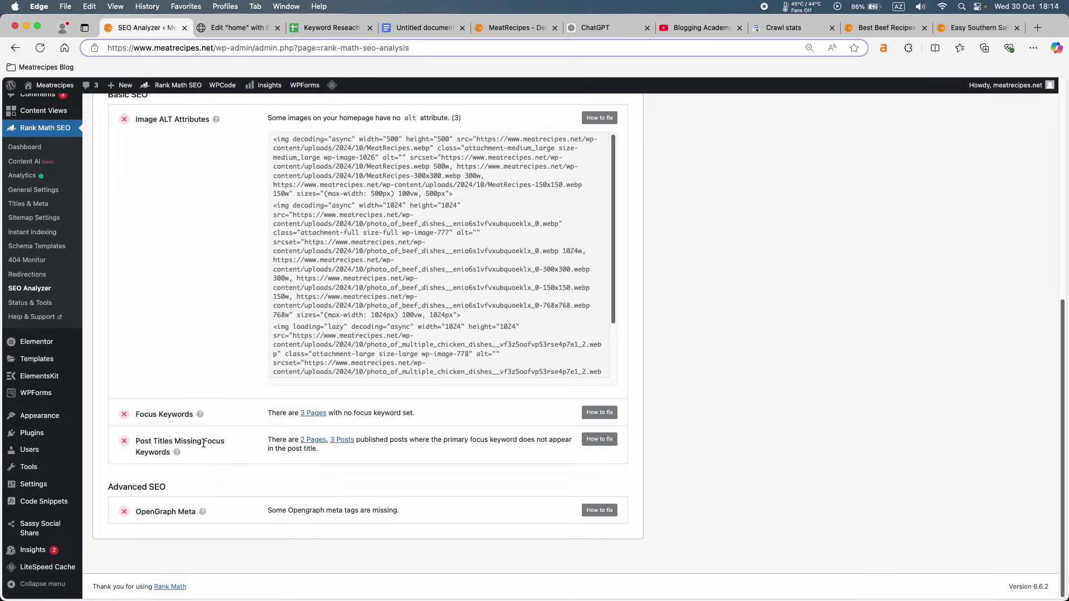
pyautogui.scroll(5, 203, 443)
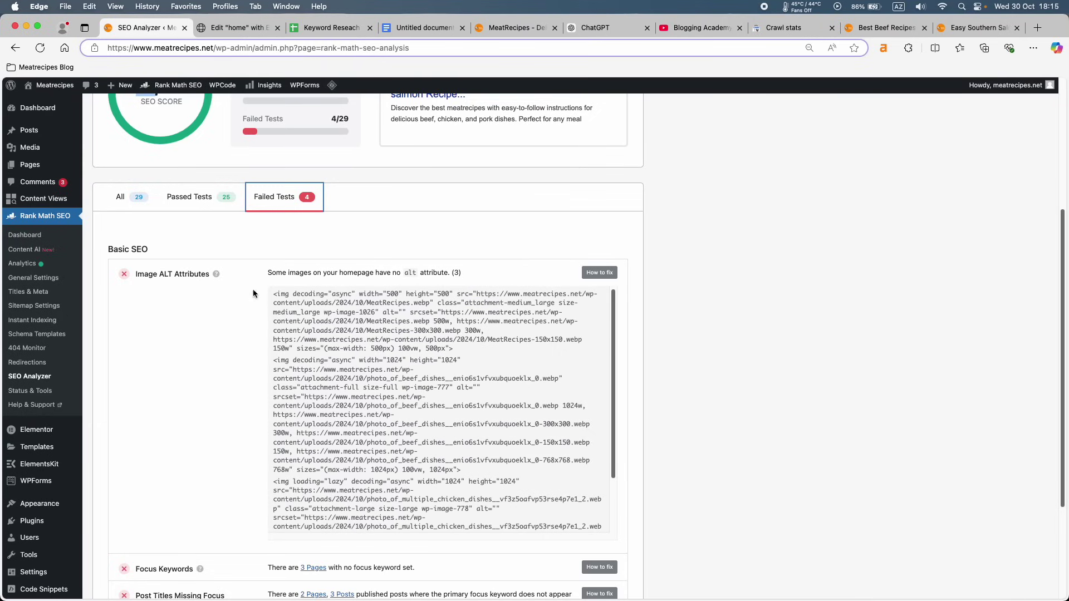
pyautogui.scroll(-1, 362, 384)
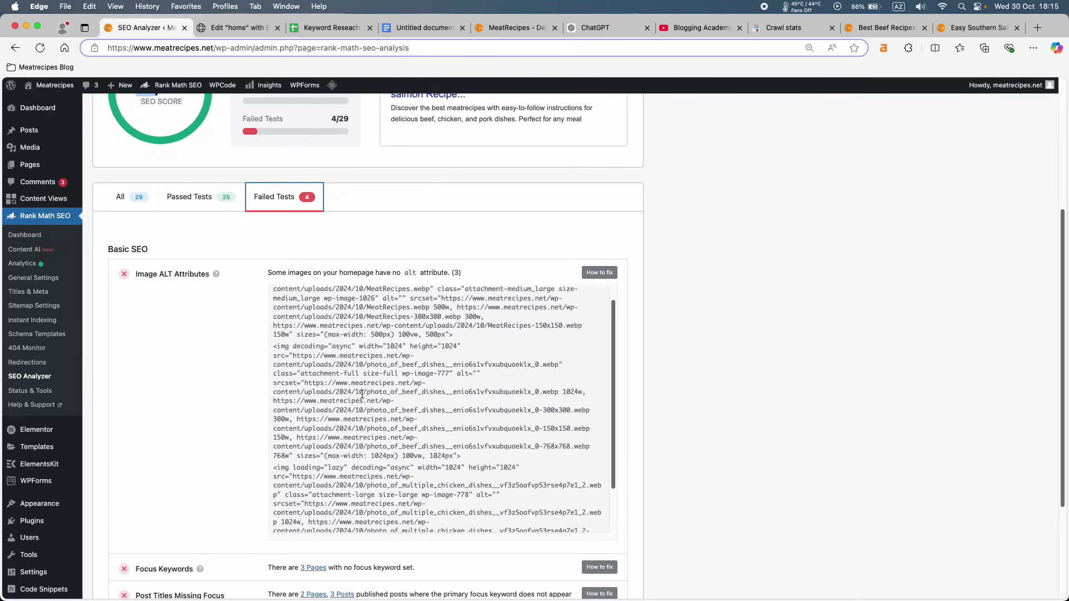
pyautogui.scroll(1, 390, 362)
pyautogui.scroll(5, 279, 346)
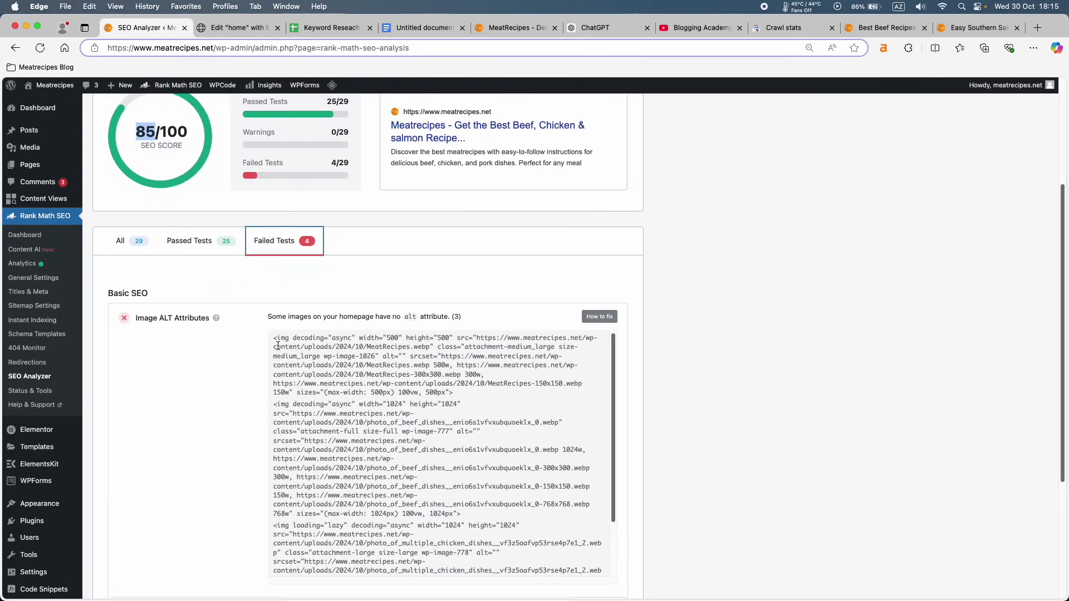
# Filter the media library to images with a missing alt tag and look over them.
pyautogui.moveTo(37, 146)
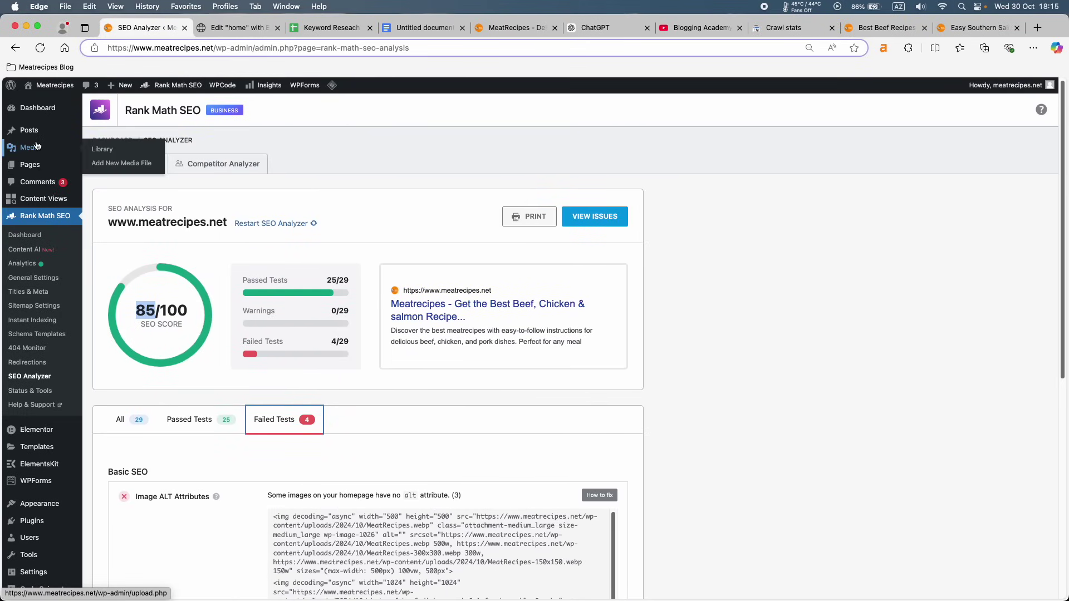
pyautogui.click(102, 149)
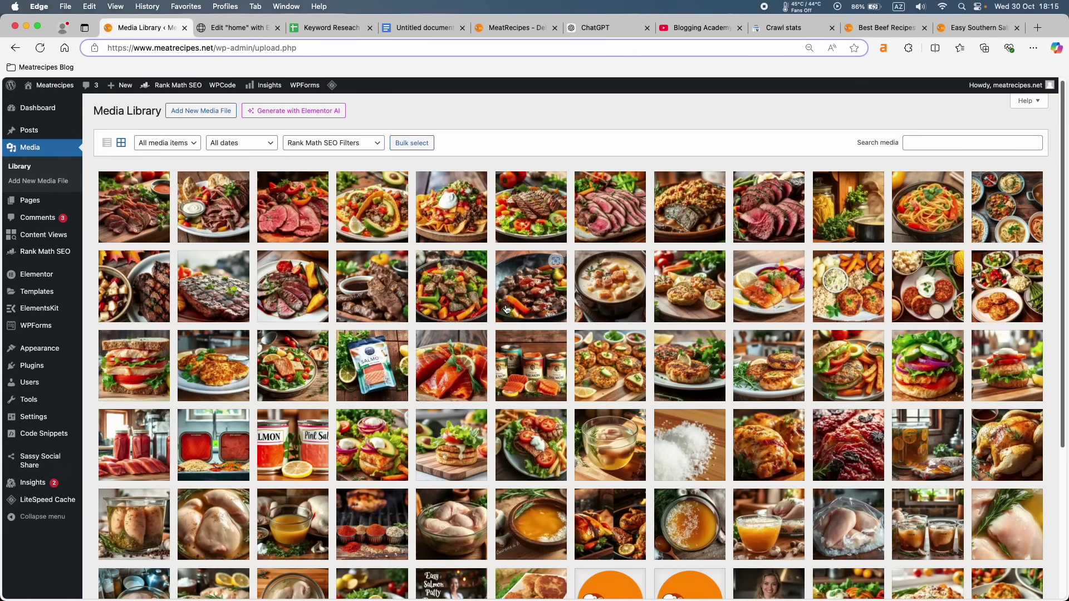
pyautogui.click(307, 144)
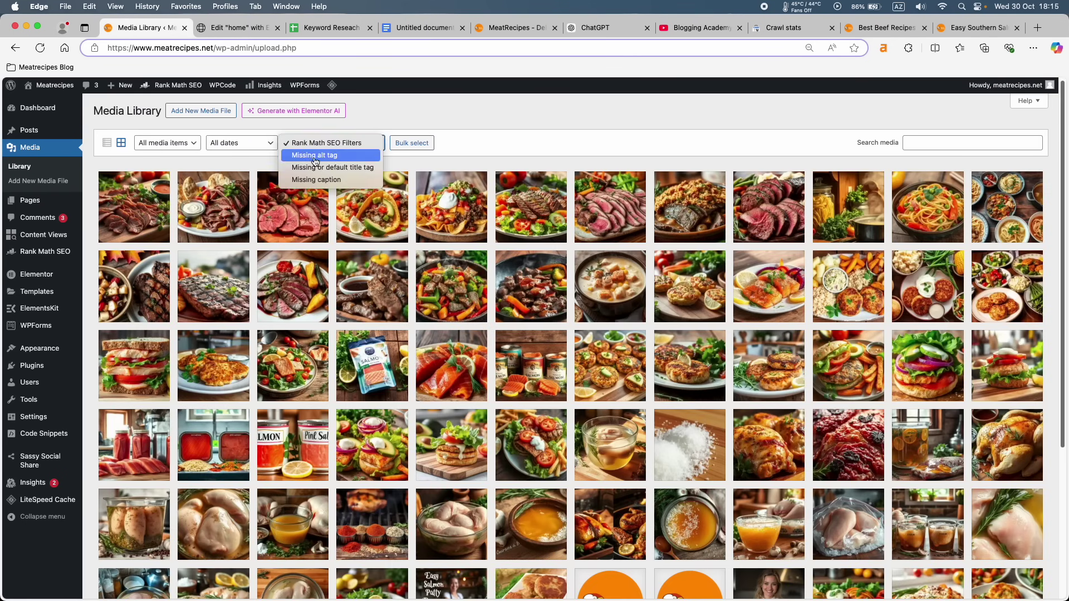
pyautogui.click(315, 157)
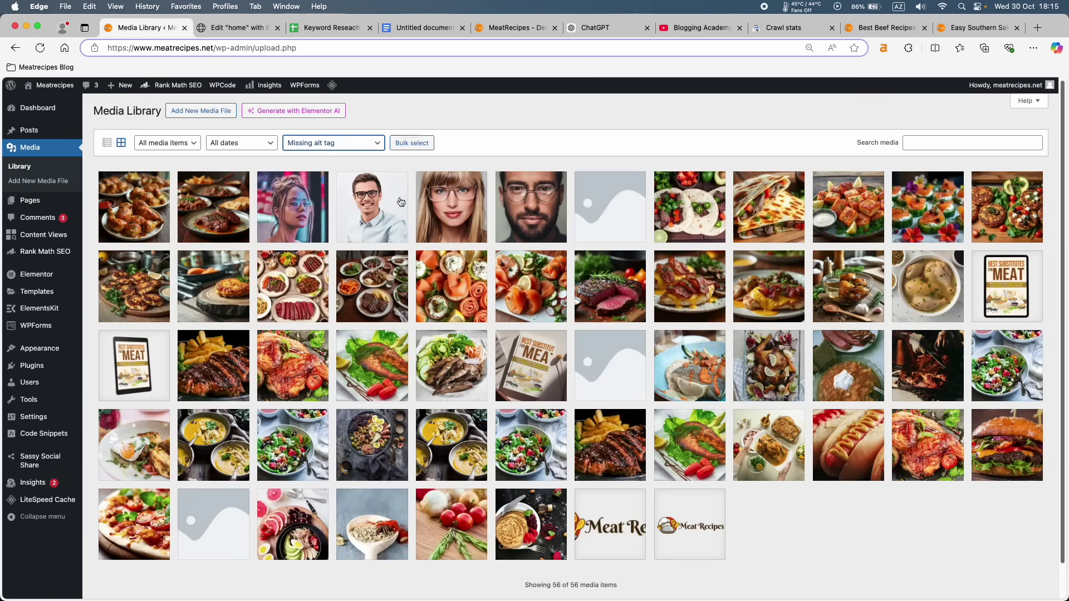
pyautogui.scroll(-2, 373, 310)
pyautogui.scroll(2, 373, 311)
# View the live home page in a new tab to check which images it uses, and return to the media library.
pyautogui.click(74, 67)
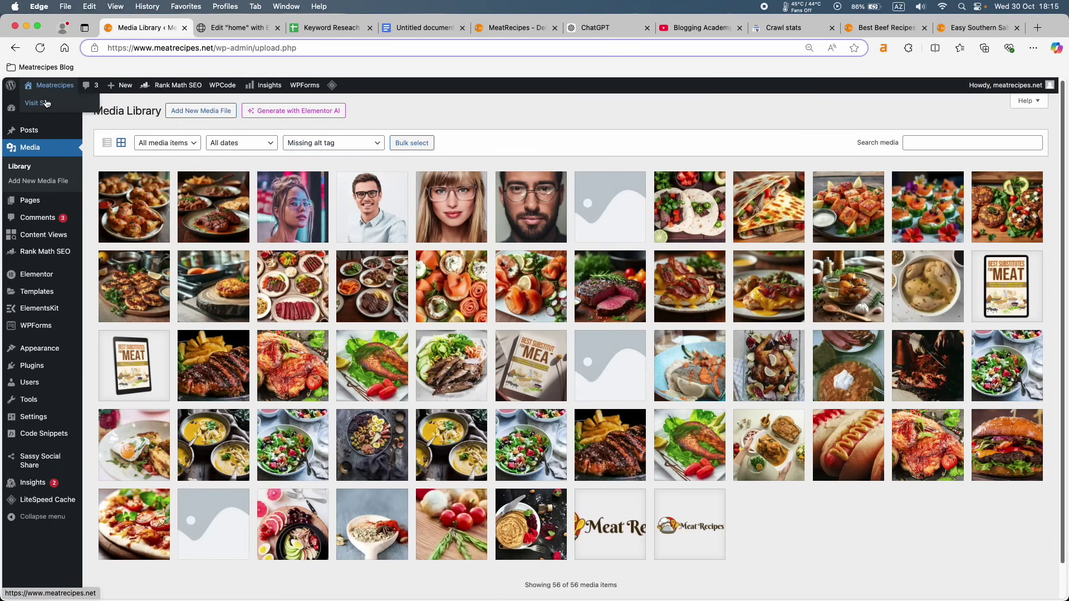
pyautogui.click(44, 103)
pyautogui.click(233, 32)
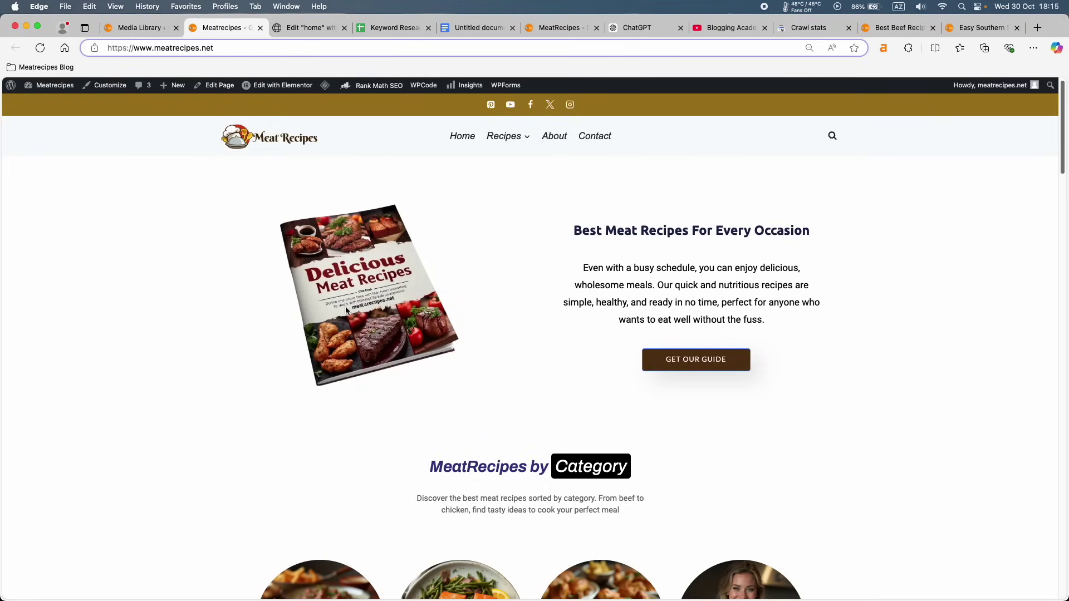
pyautogui.click(141, 32)
# Permanently delete the "Best Substitutes for Meat" tablet image 1724616820.webp from the media library.
pyautogui.click(137, 374)
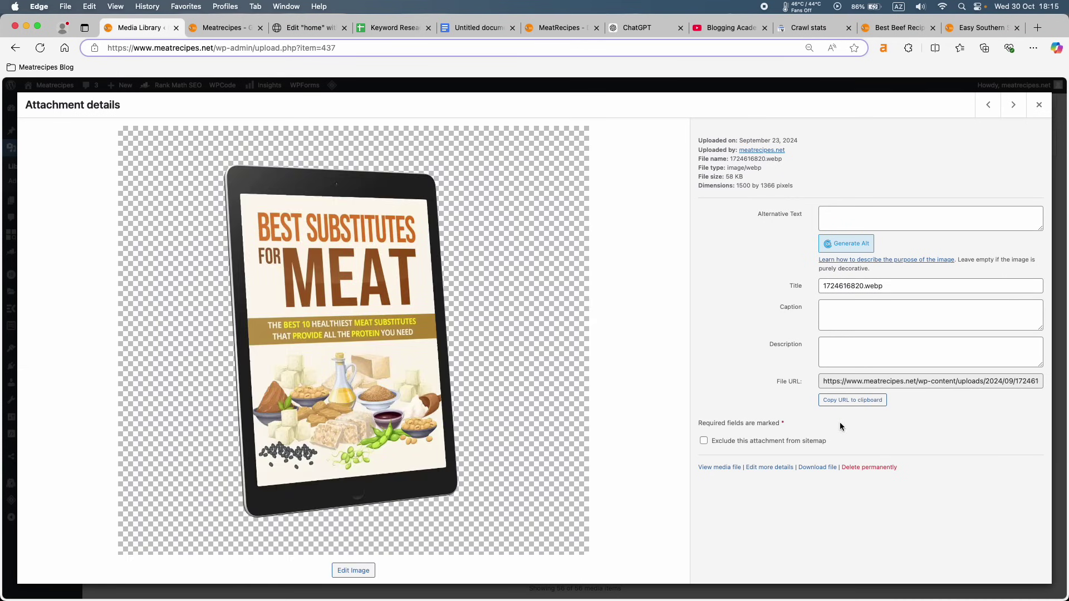
pyautogui.click(867, 468)
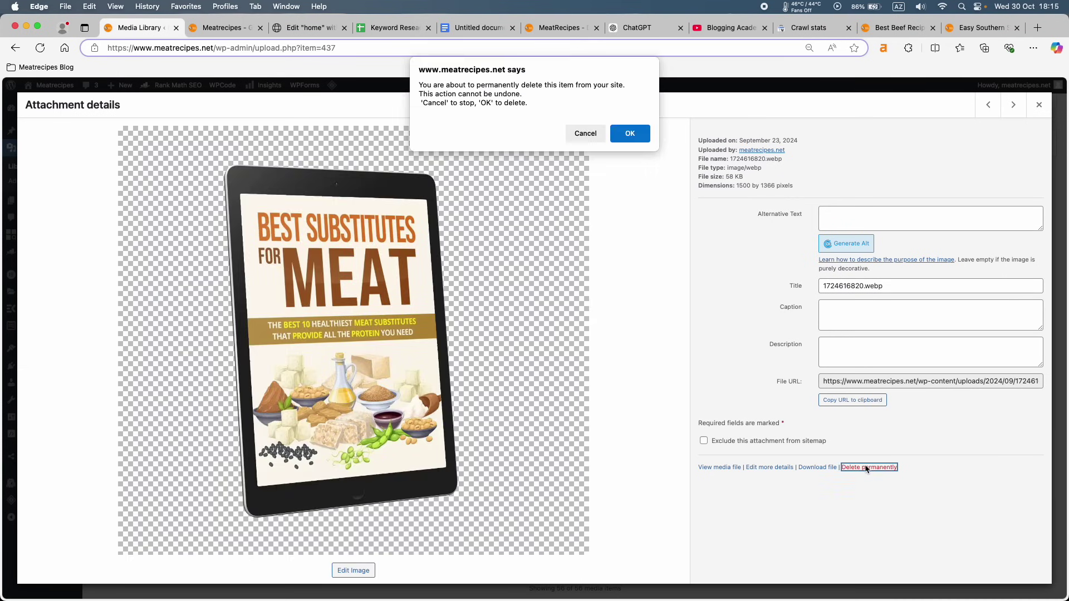
pyautogui.click(645, 136)
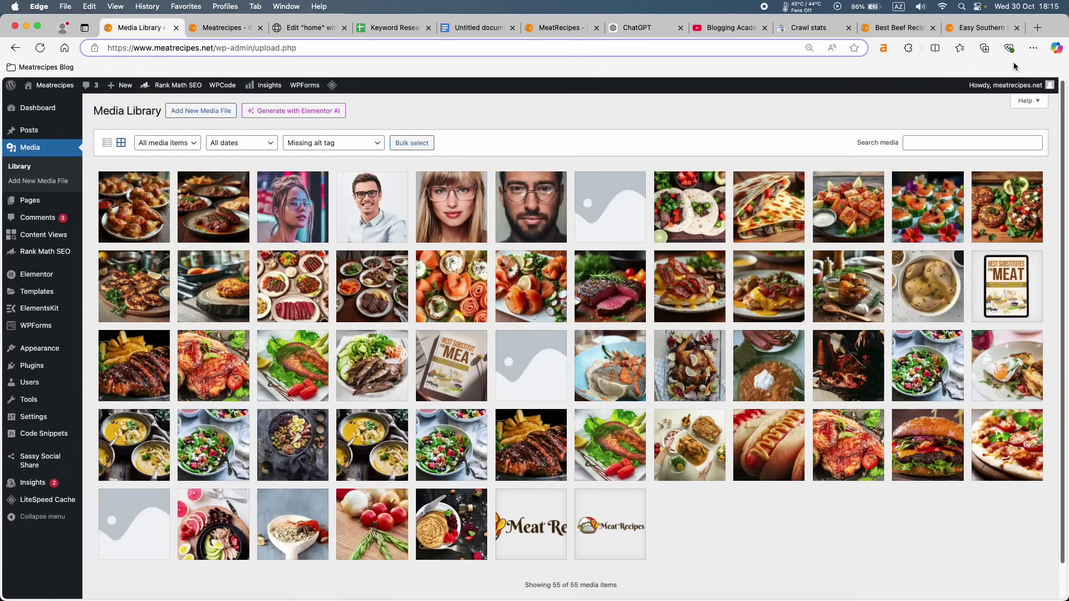
# Show the media library as a list and increase its number of items per page.
pyautogui.click(107, 143)
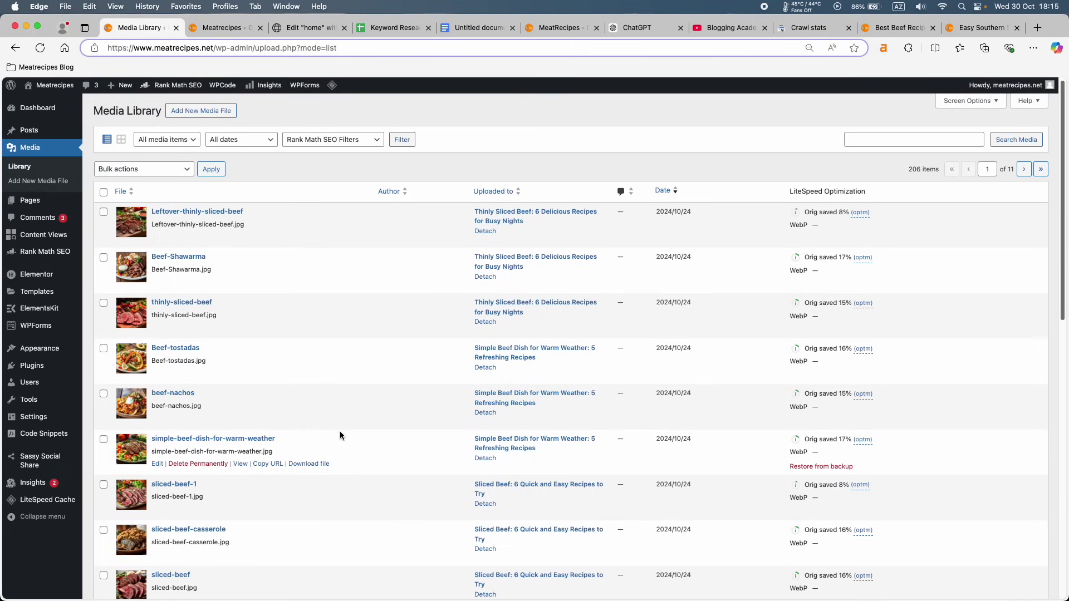
pyautogui.scroll(-10, 340, 432)
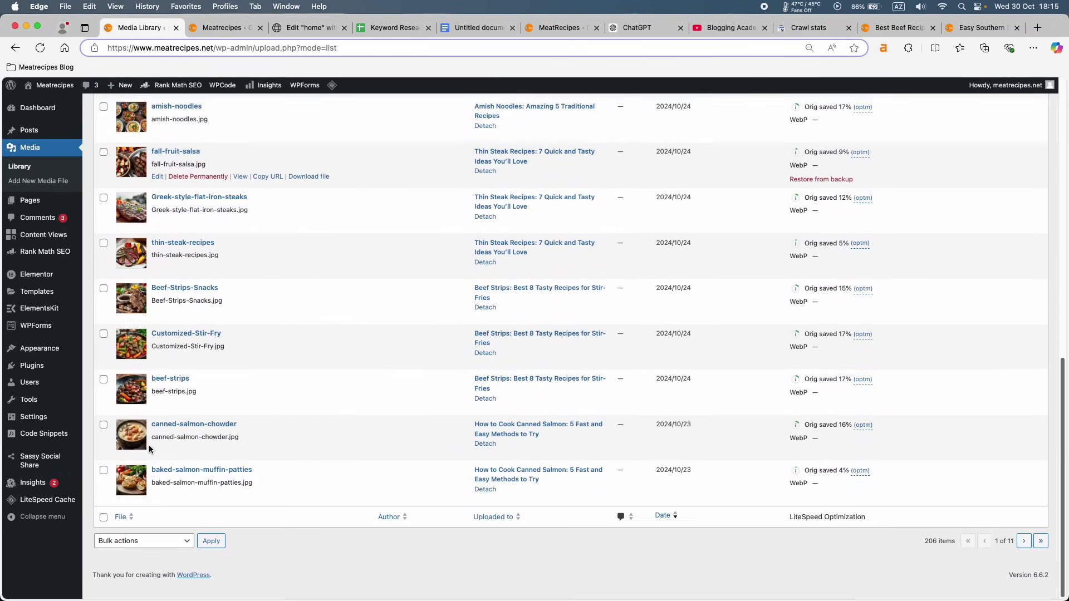
pyautogui.scroll(15, 149, 446)
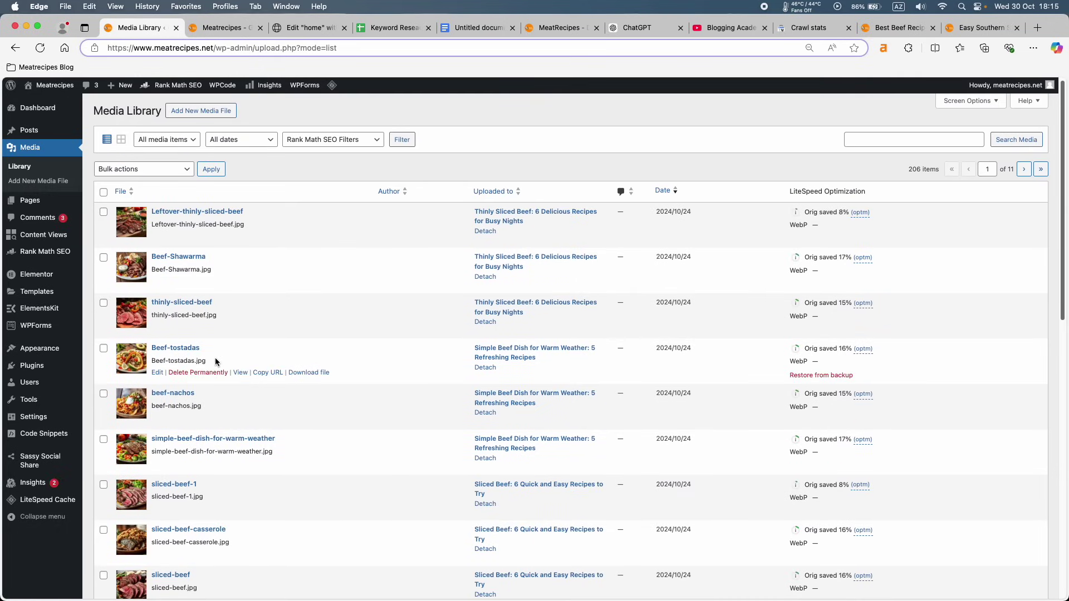
pyautogui.scroll(-10, 179, 376)
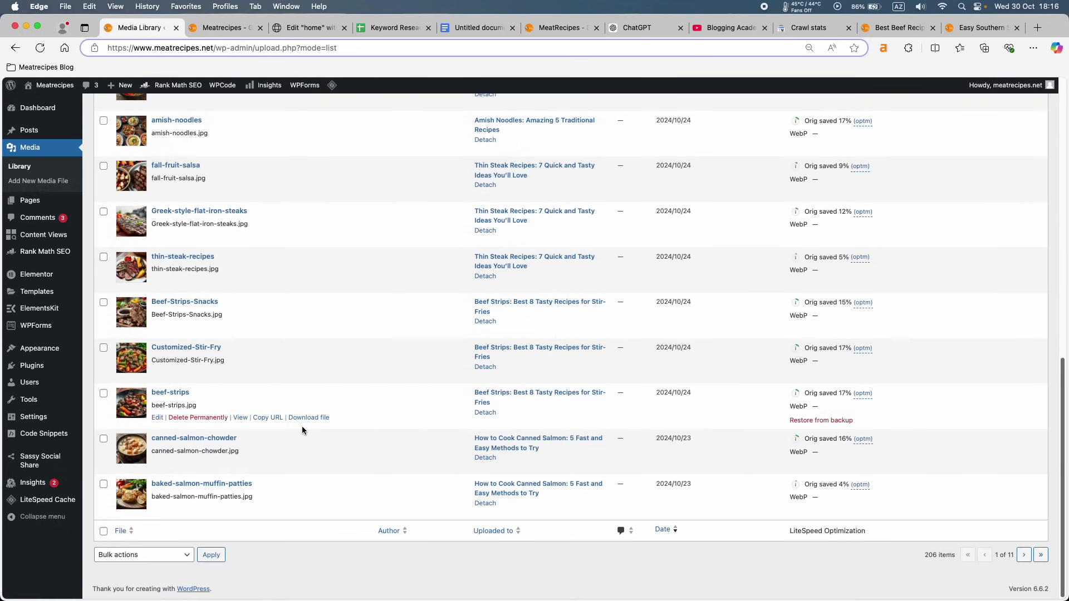
pyautogui.scroll(12, 459, 473)
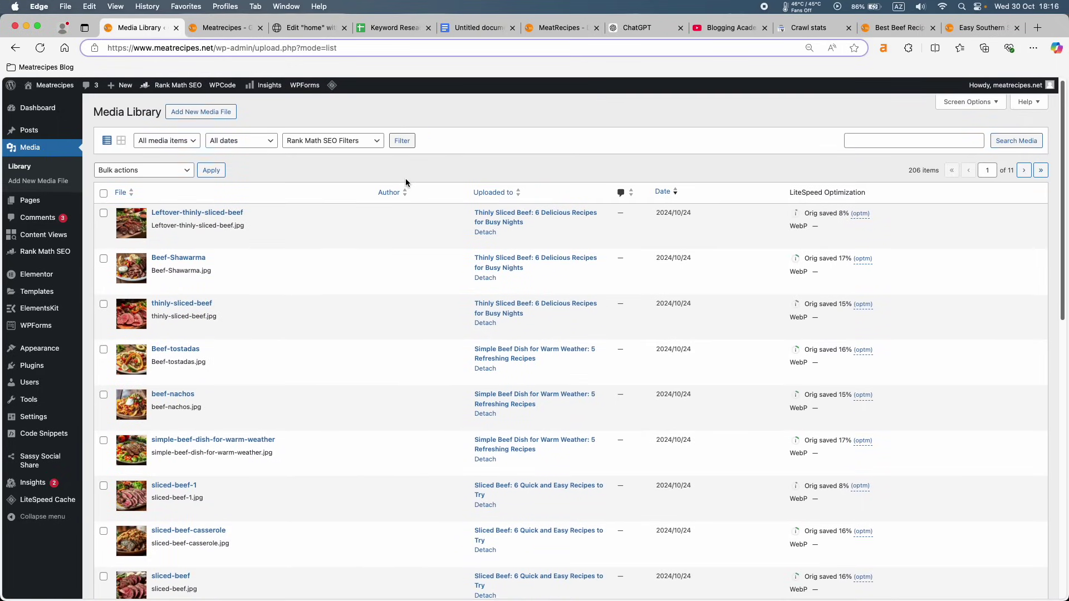
pyautogui.click(967, 102)
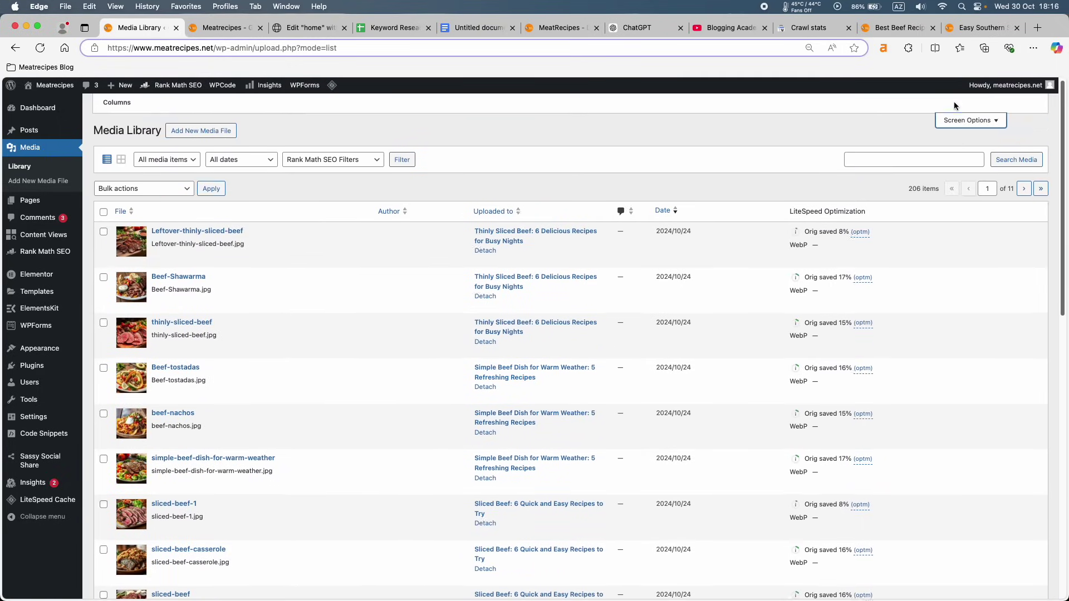
pyautogui.click(202, 155)
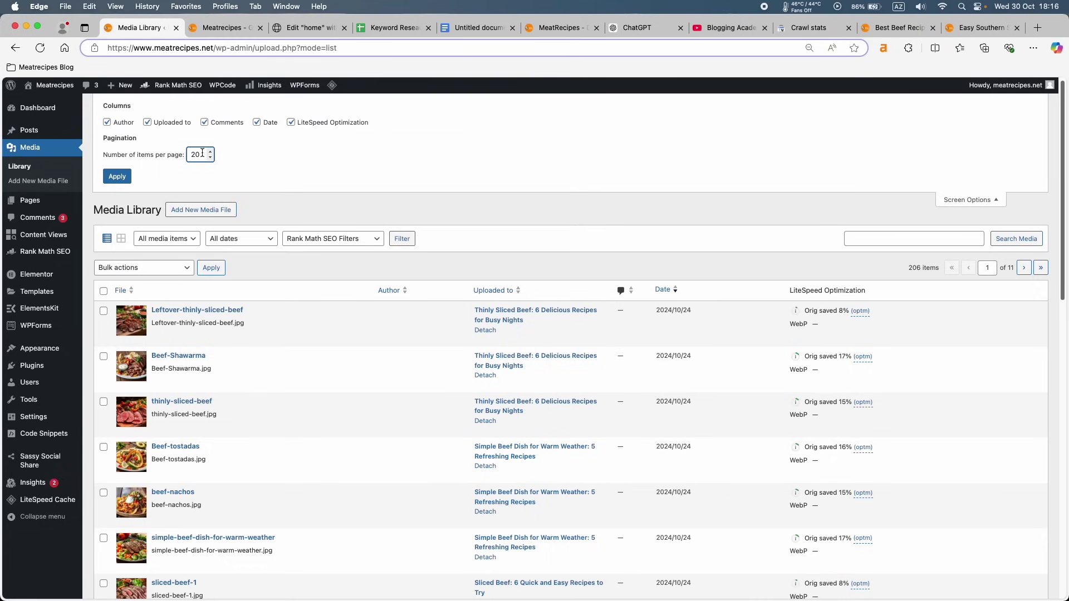
pyautogui.click(117, 177)
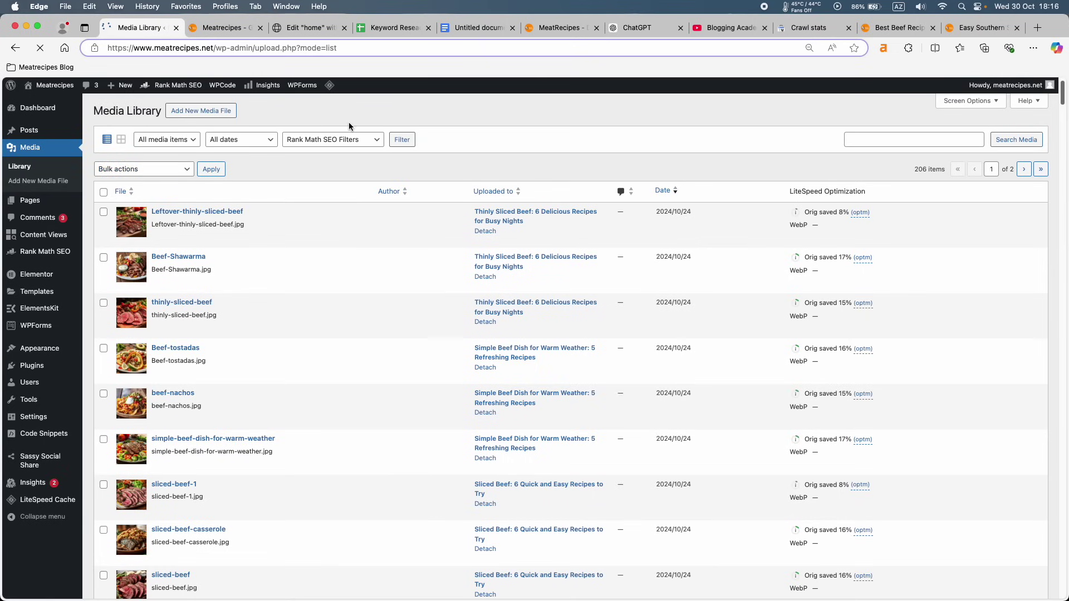
# Filter the media list to show only items with a missing alt tag.
pyautogui.click(316, 144)
pyautogui.click(315, 152)
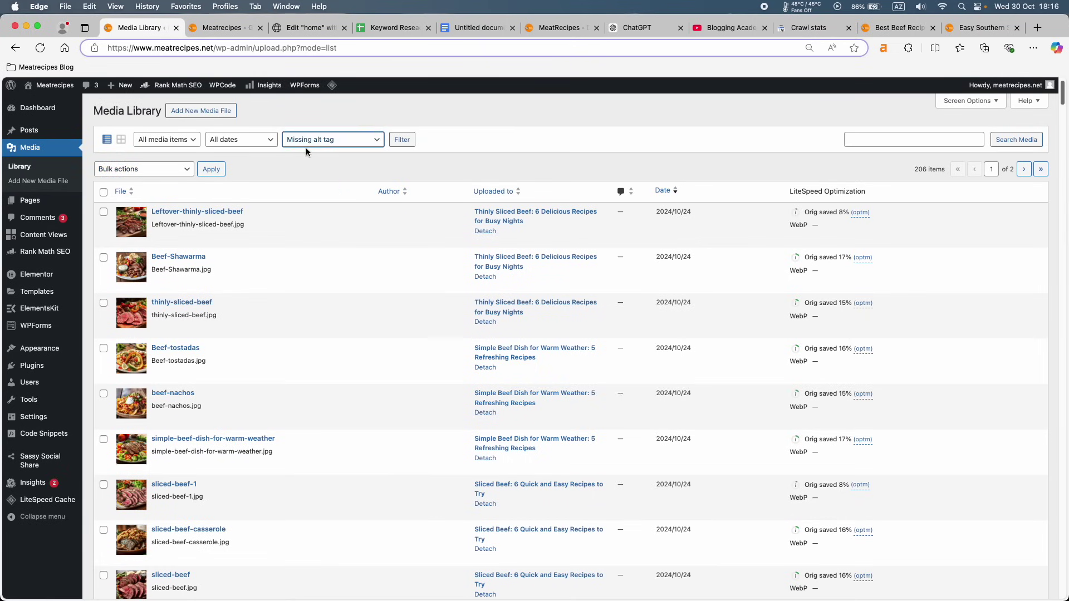
pyautogui.click(402, 142)
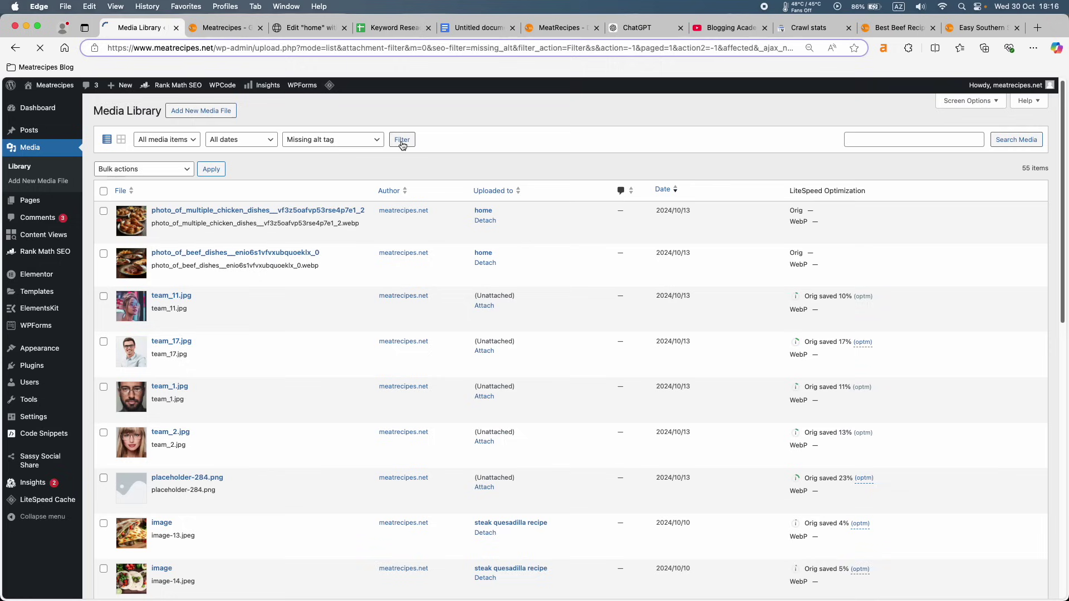
# Select the unattached images team_11.jpg, team_17.jpg, team_1.jpg, team_2.jpg and placeholder-284.png in the media list.
pyautogui.scroll(-1, 225, 325)
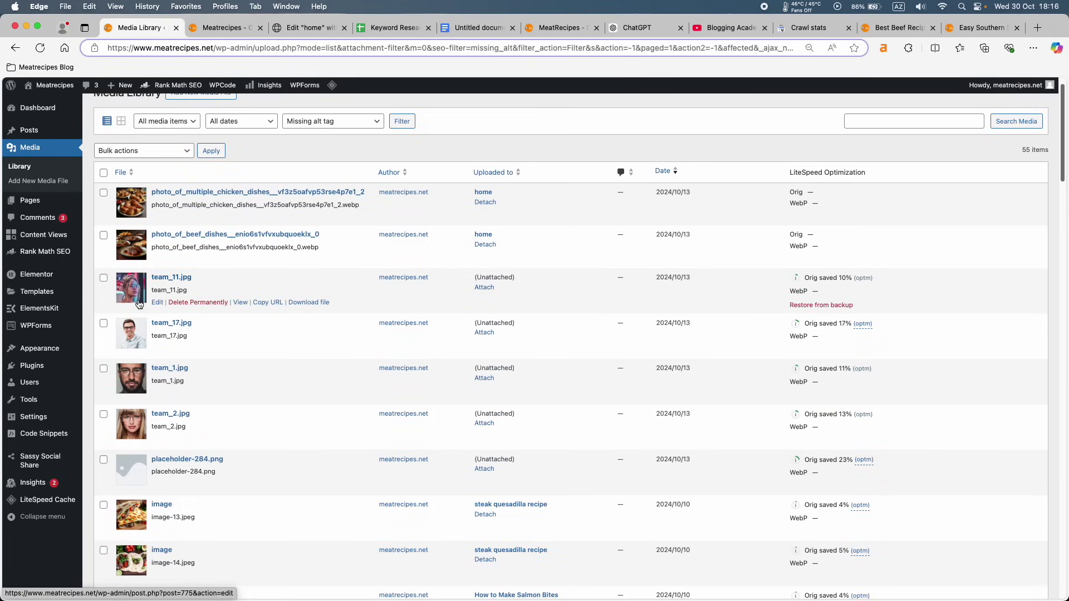
pyautogui.click(104, 278)
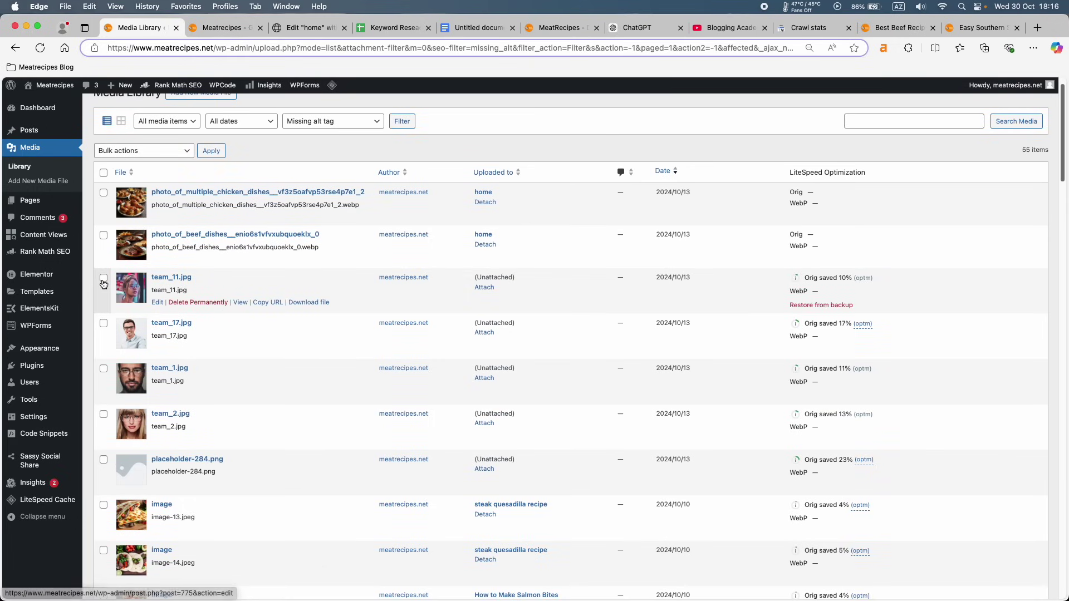
pyautogui.click(104, 324)
pyautogui.click(103, 369)
pyautogui.click(103, 419)
pyautogui.scroll(-2, 104, 419)
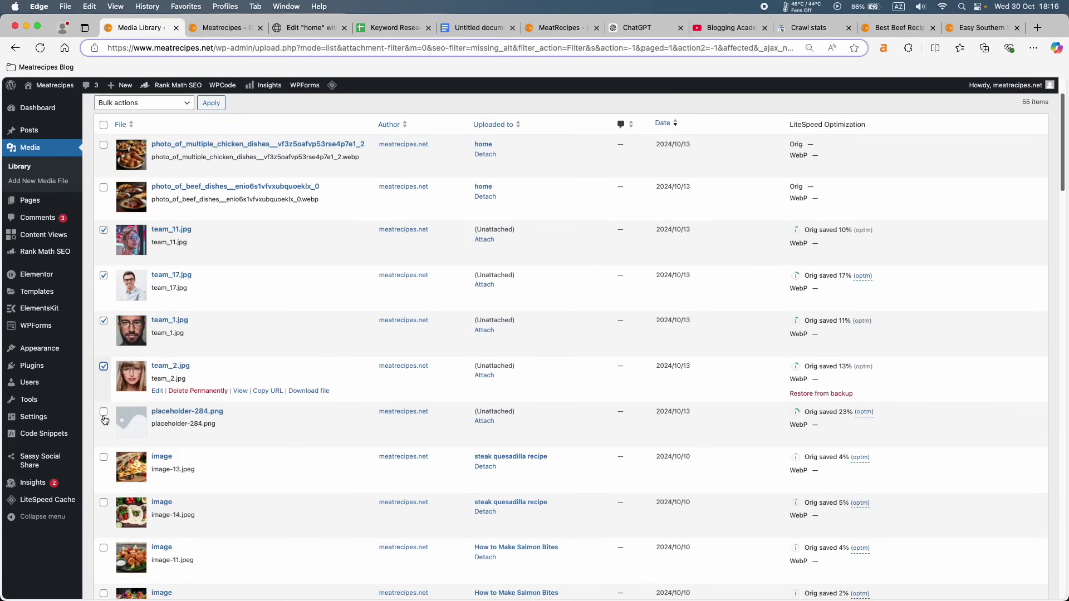
pyautogui.click(103, 409)
pyautogui.scroll(-1, 104, 412)
# Add blog-removebg-preview, seo-ebook-1-1 and placeholder-76.png to the selected media items.
pyautogui.scroll(-10, 108, 448)
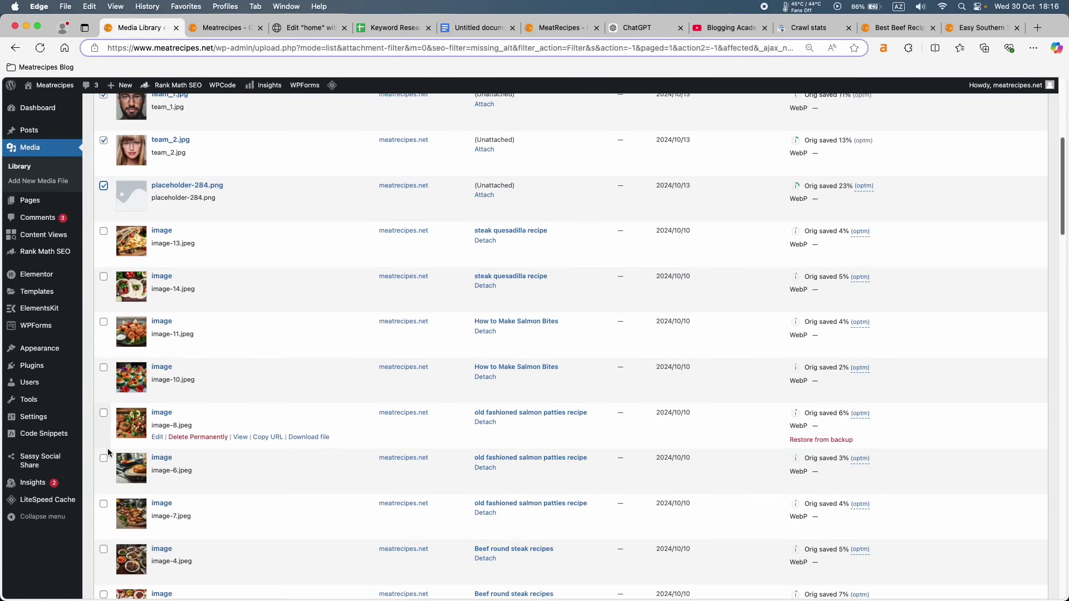
pyautogui.scroll(-1, 108, 448)
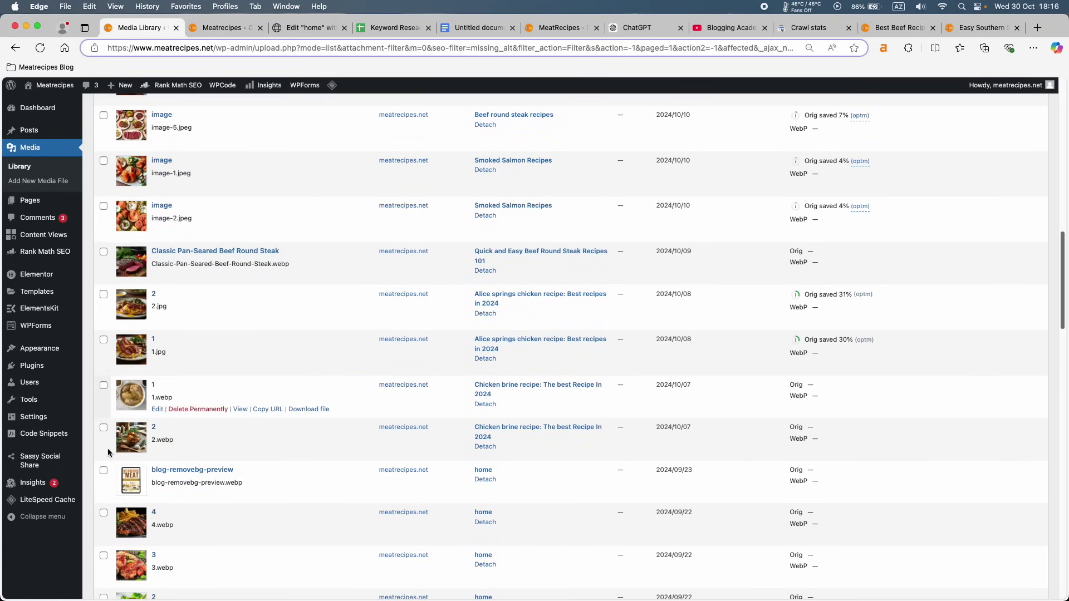
pyautogui.click(103, 473)
pyautogui.click(103, 469)
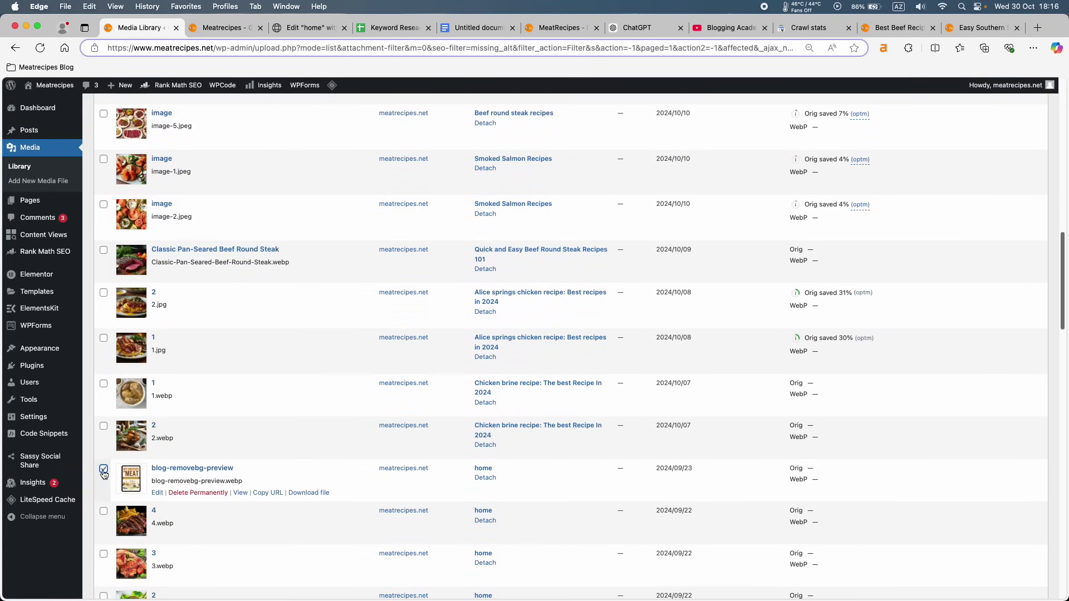
pyautogui.scroll(-5, 103, 469)
pyautogui.click(103, 452)
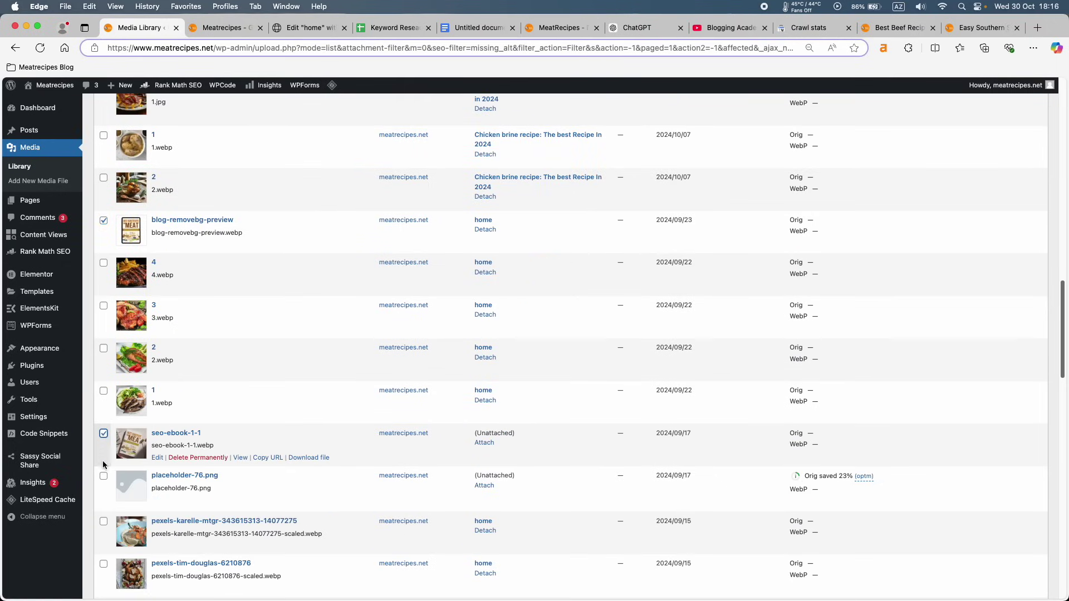
pyautogui.click(104, 494)
# Check which images the live home page uses, and examine the "Brine Rest: Best Tips for Moist Meat" post down to its end.
pyautogui.click(226, 27)
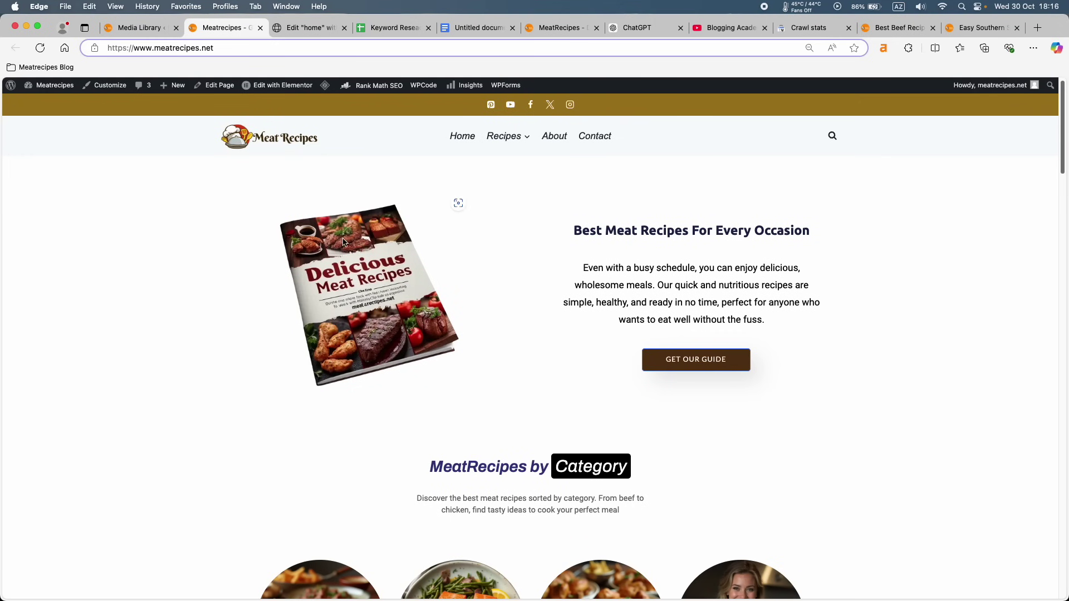
pyautogui.scroll(-15, 356, 295)
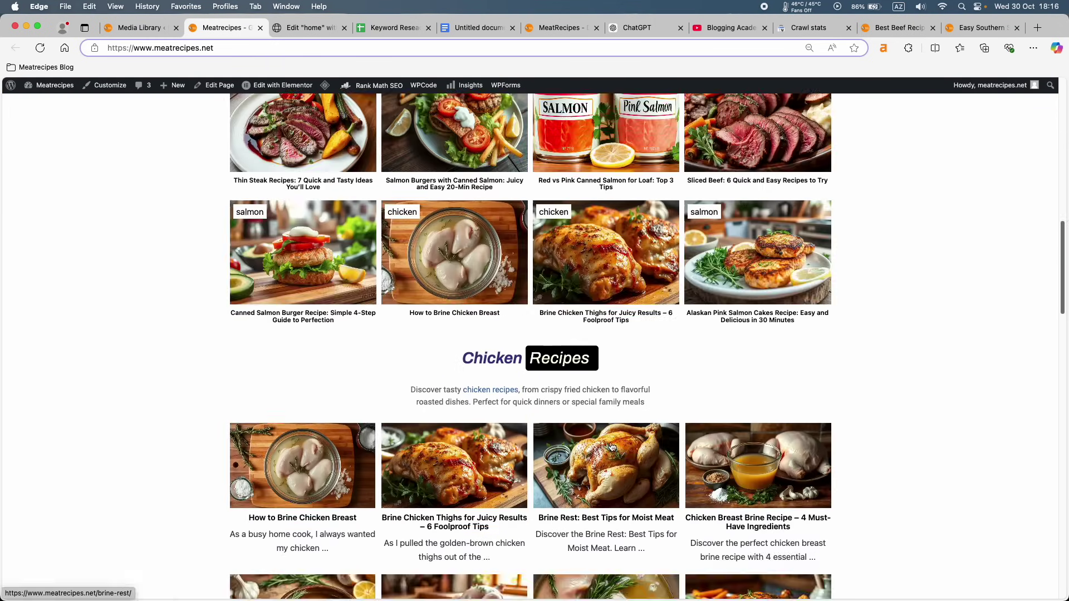
pyautogui.click(611, 447)
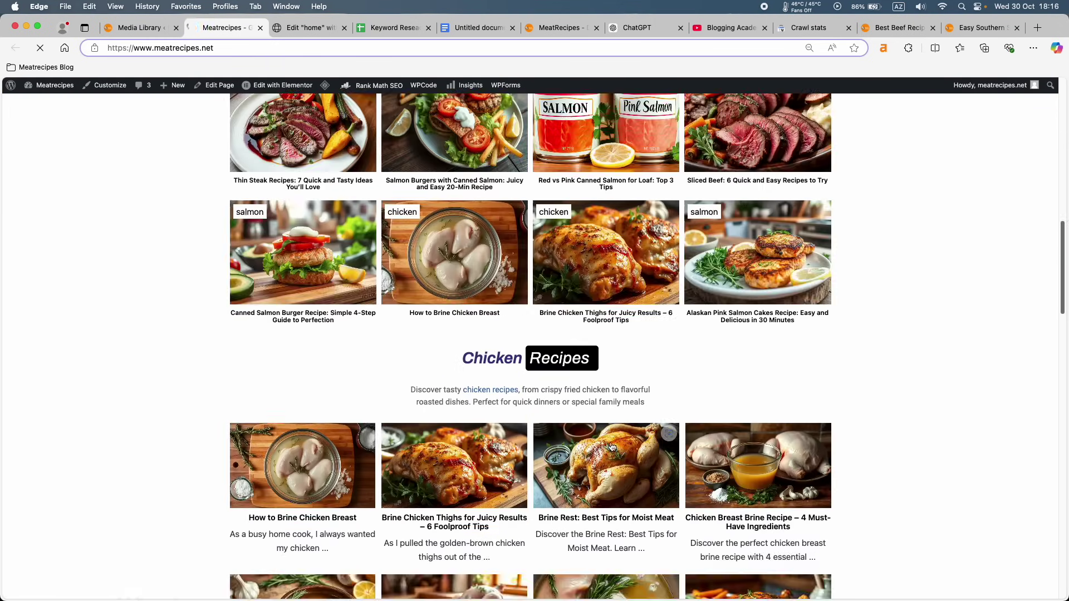
pyautogui.scroll(-20, 611, 445)
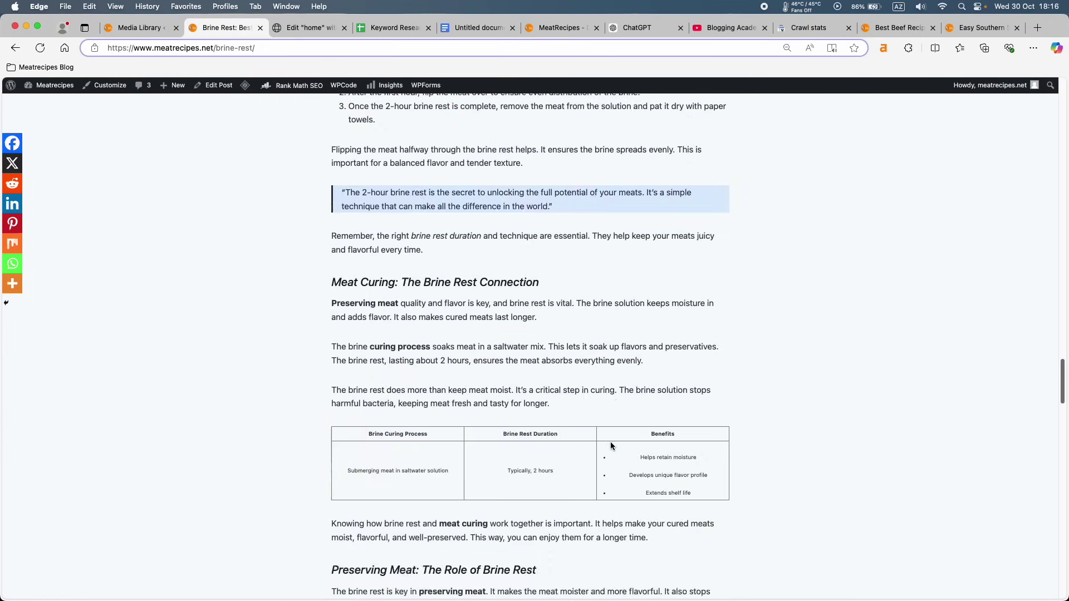
pyautogui.scroll(-20, 610, 442)
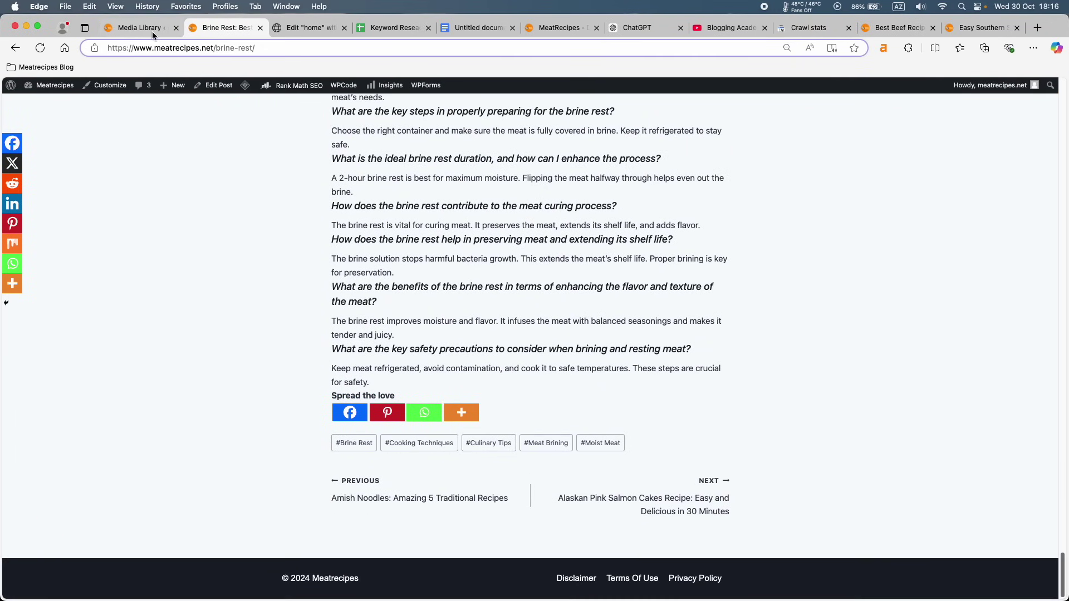
# Return to the media library, add placeholder.png to the ticked files, and permanently delete the whole selection.
pyautogui.click(153, 35)
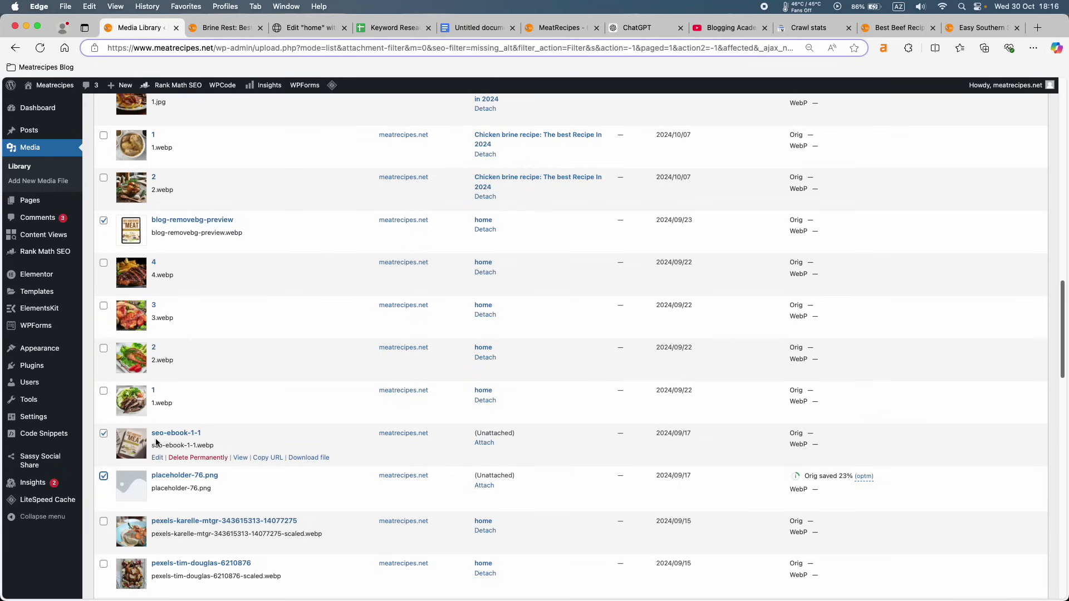
pyautogui.scroll(-2, 156, 443)
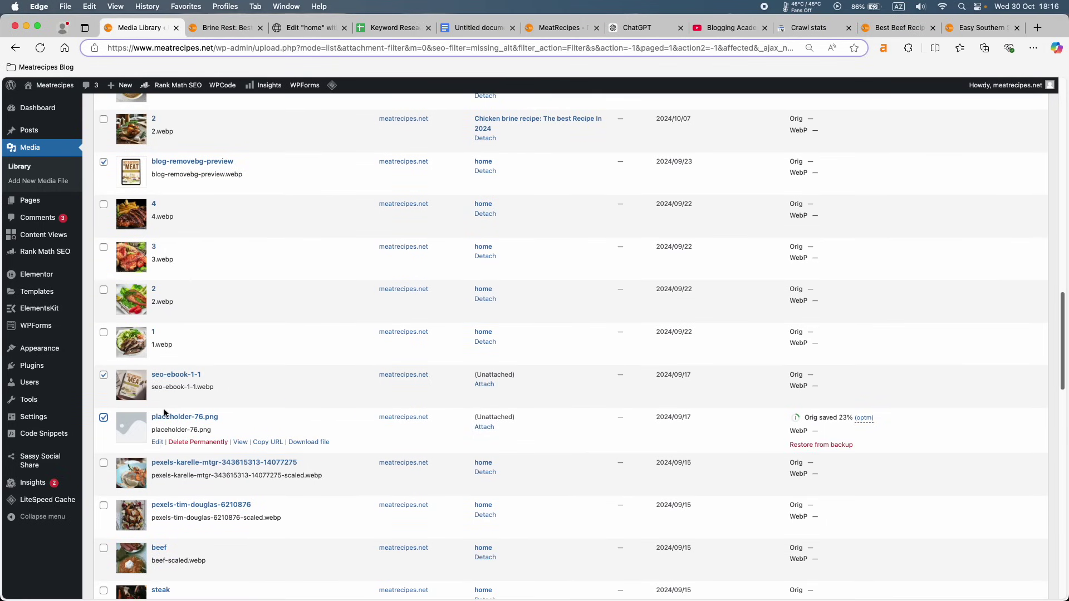
pyautogui.scroll(-15, 164, 412)
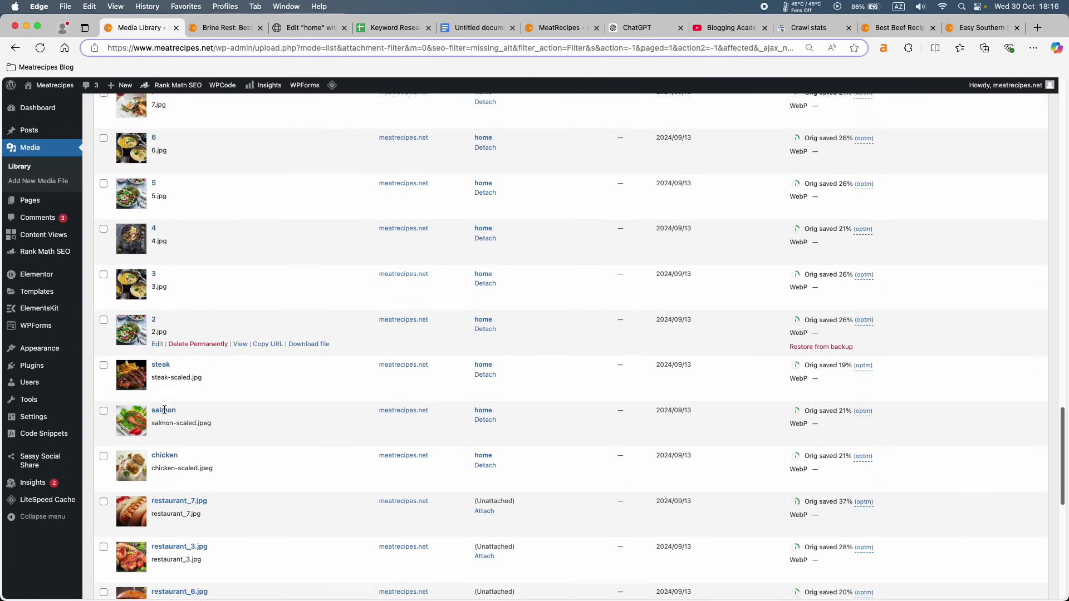
pyautogui.scroll(-9, 164, 410)
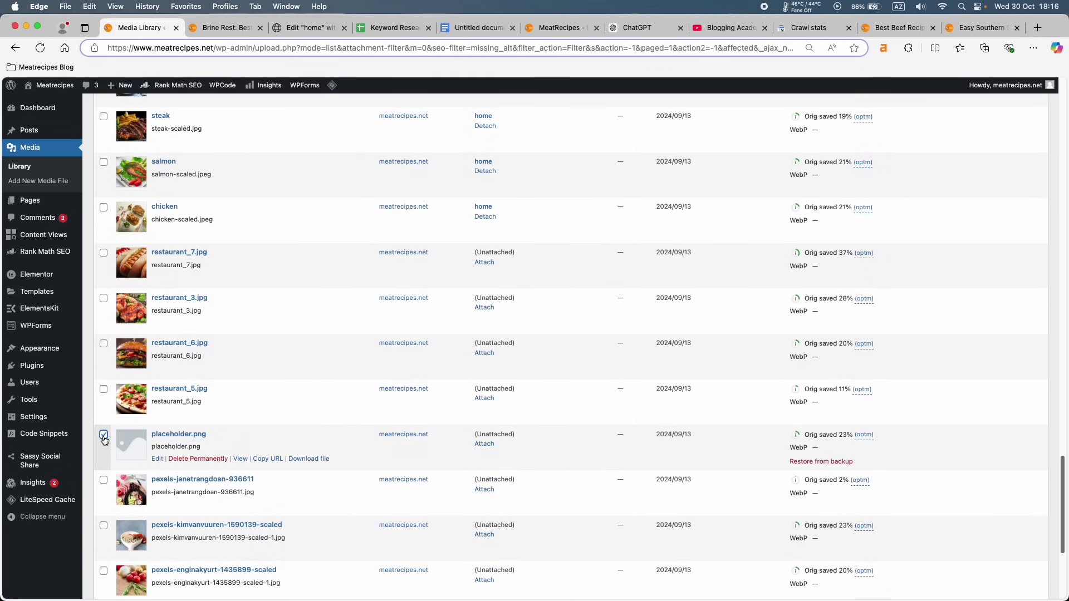
pyautogui.scroll(-7, 104, 441)
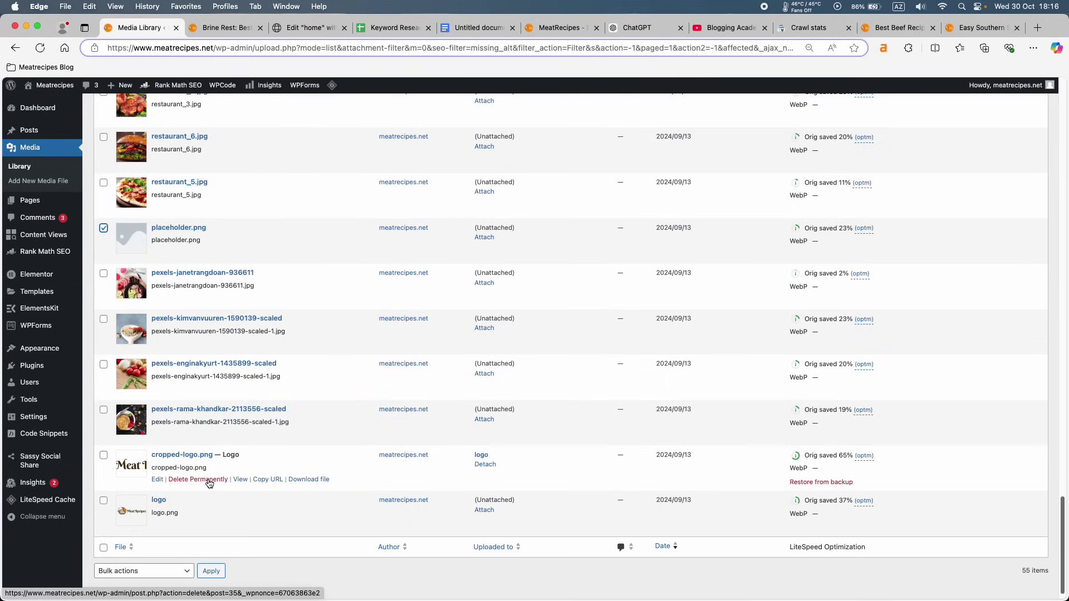
pyautogui.scroll(20, 208, 479)
pyautogui.scroll(20, 208, 479)
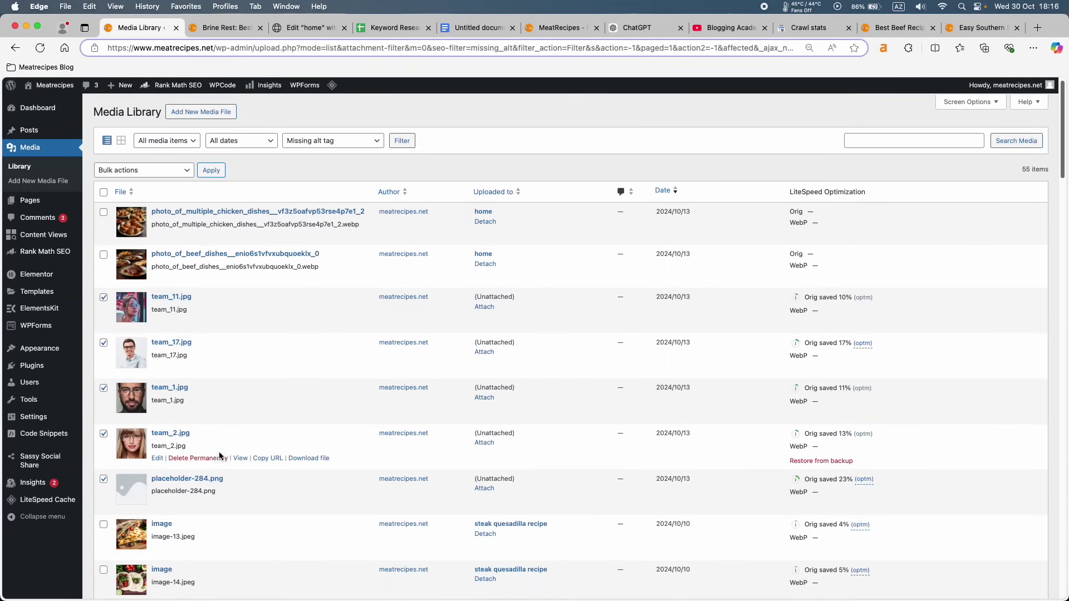
pyautogui.click(174, 169)
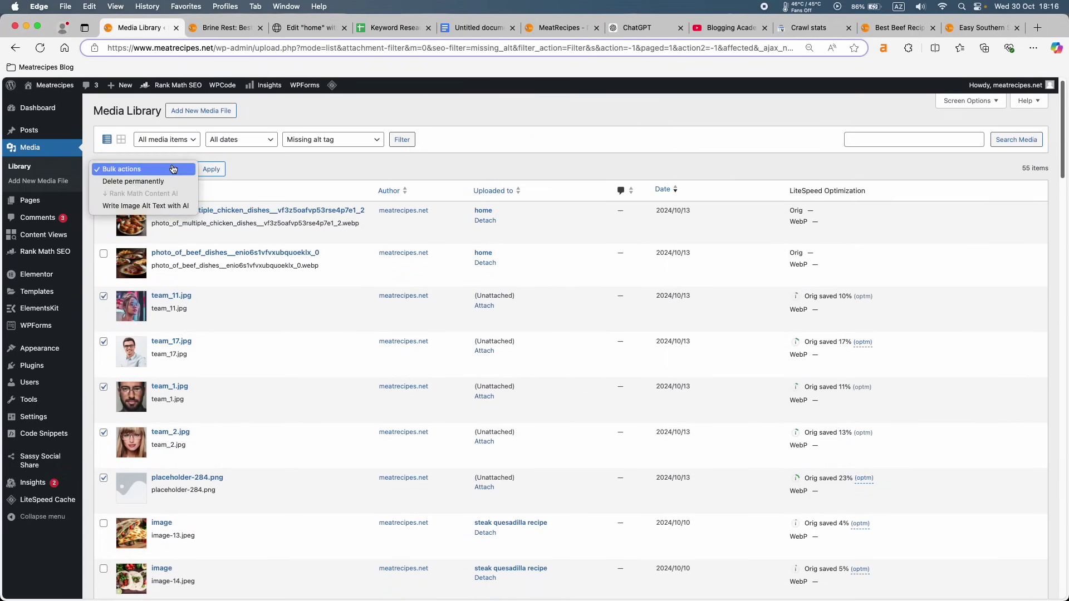
pyautogui.click(143, 178)
pyautogui.click(208, 172)
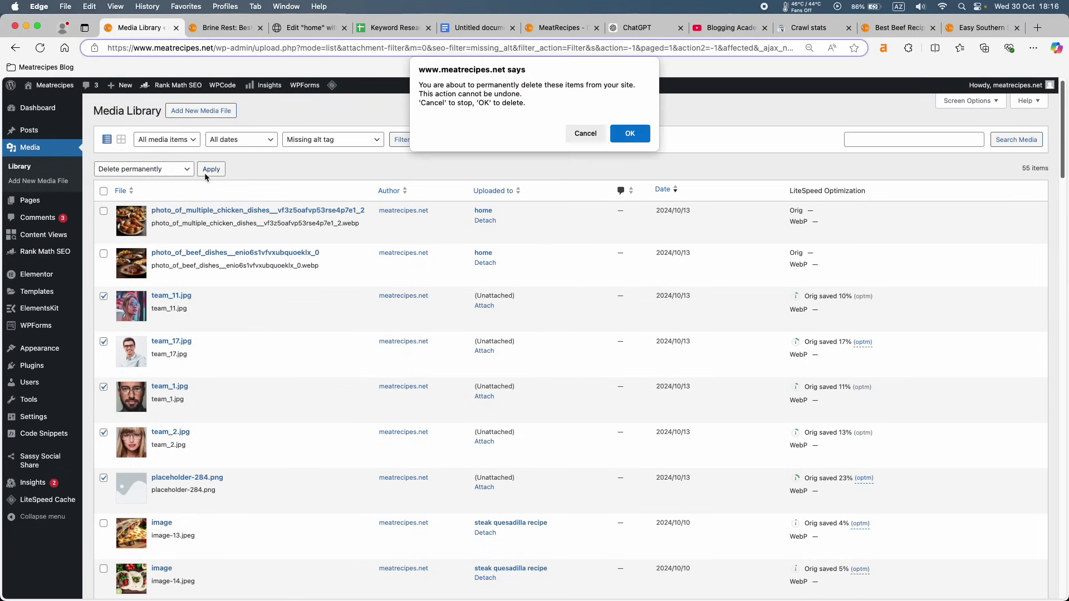
pyautogui.click(631, 135)
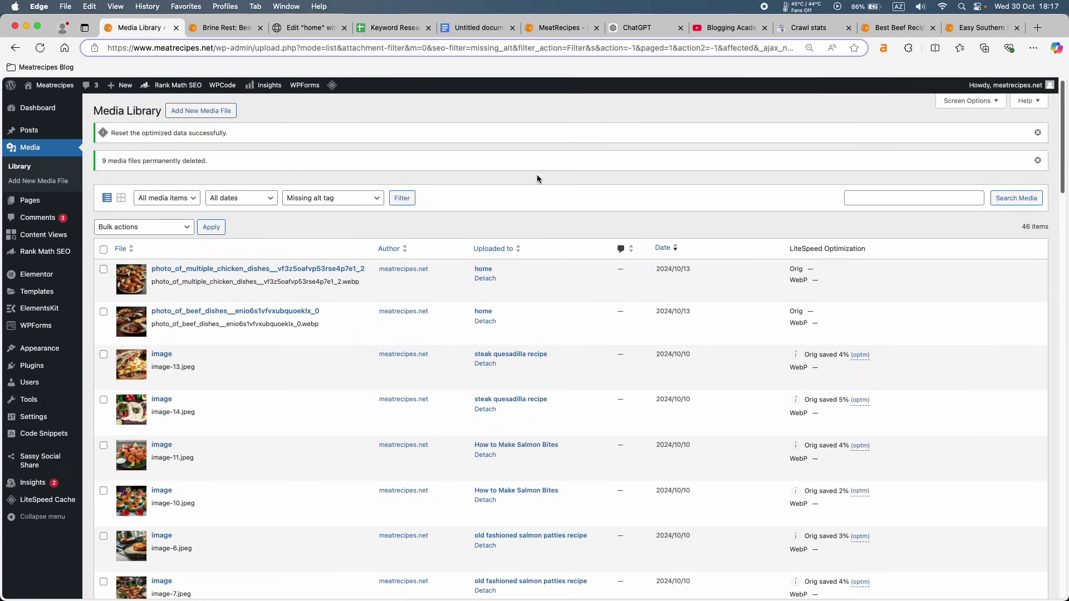
# Show the media library as a grid filtered to images with a missing alt tag.
pyautogui.click(120, 199)
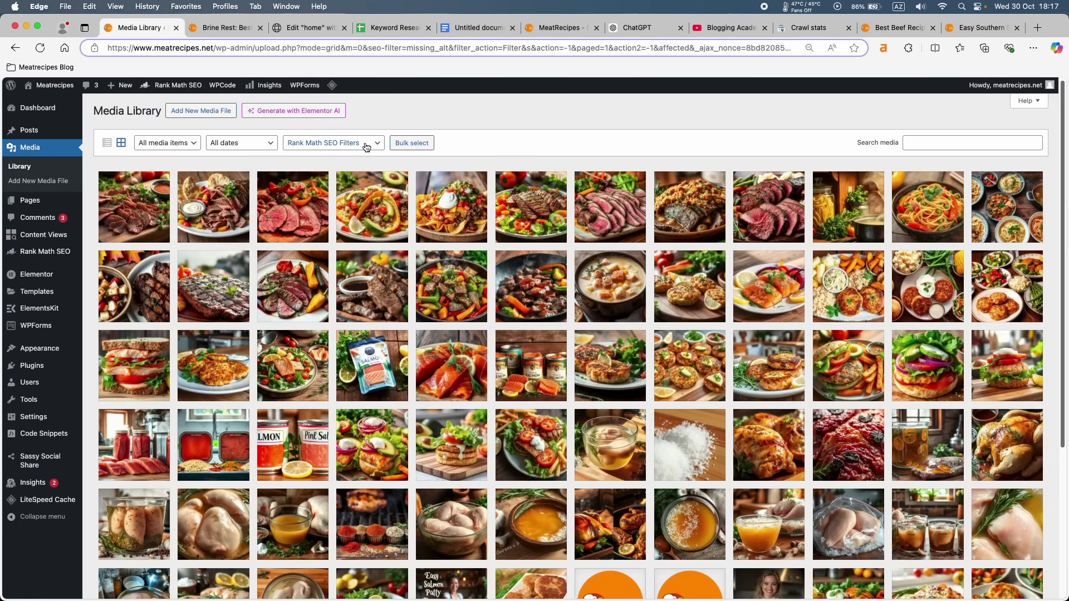
pyautogui.click(332, 143)
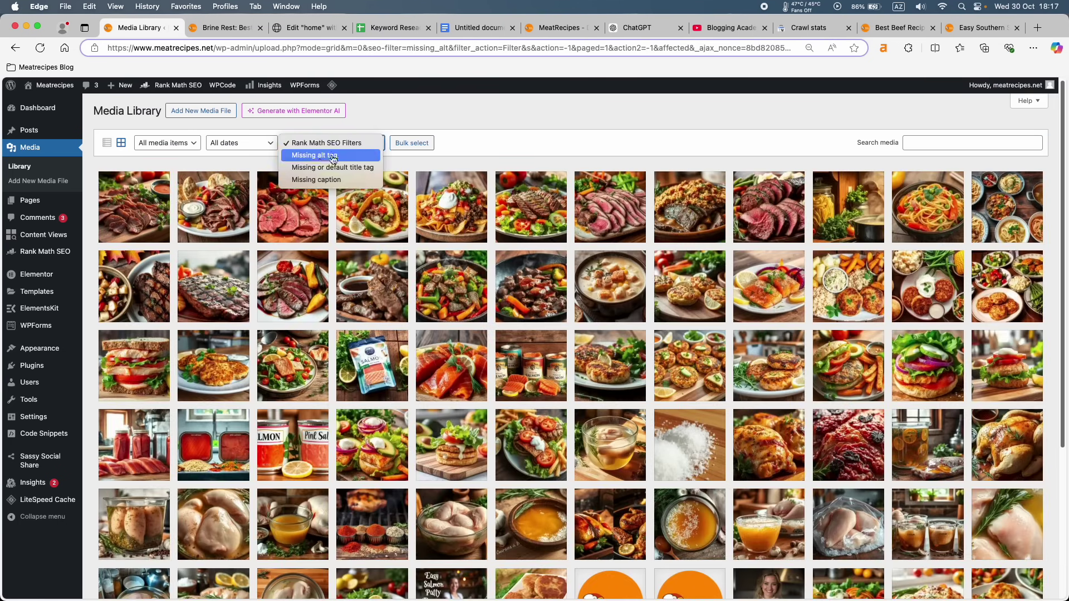
pyautogui.click(315, 156)
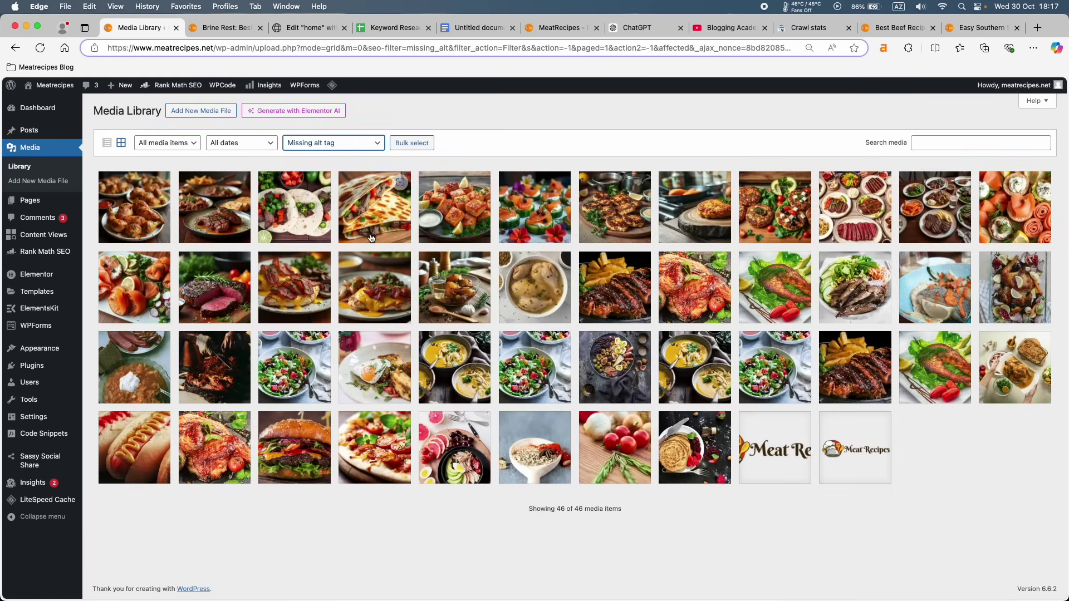
# Set both the alternative text and the title of the first image, the chicken dishes photo, to "chicken recipe".
pyautogui.click(142, 208)
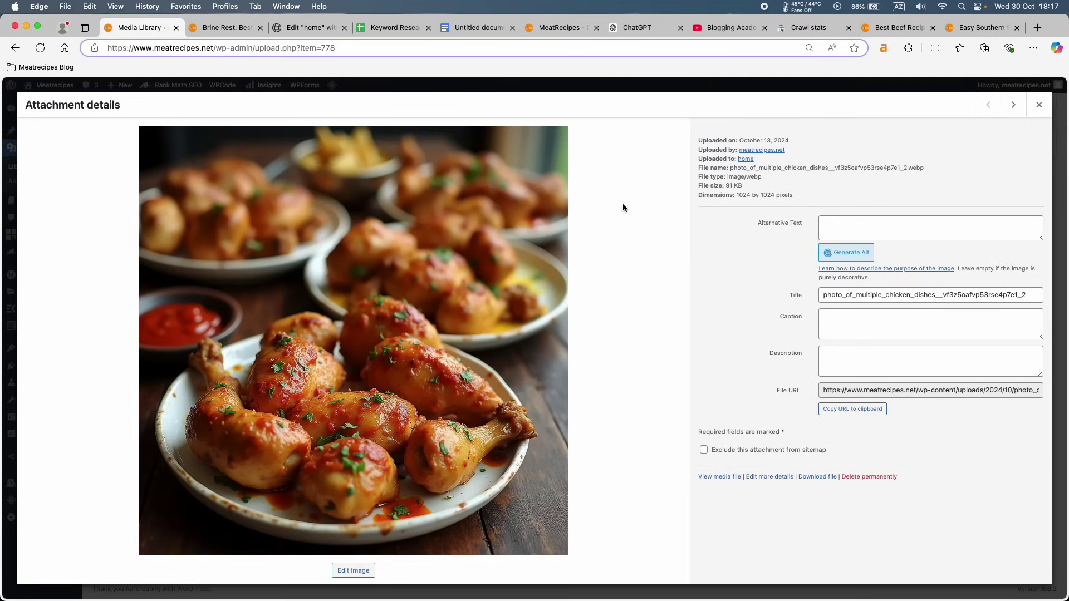
pyautogui.click(832, 227)
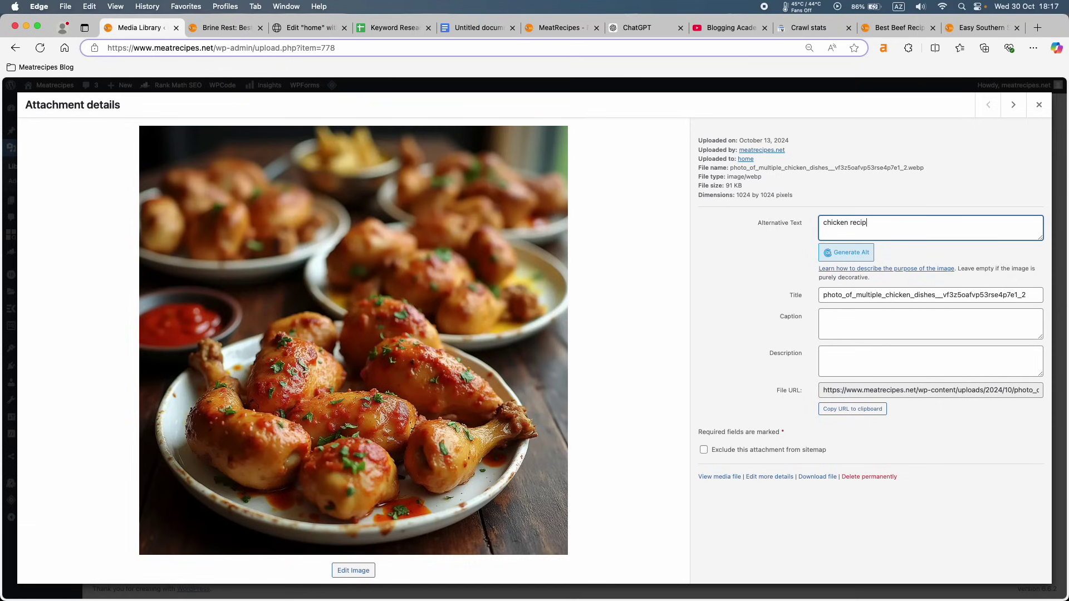
pyautogui.press('BackSpace')
pyautogui.press('super+a')
pyautogui.press('super+c')
pyautogui.tripleClick(852, 297)
pyautogui.press('super+v')
pyautogui.click(984, 144)
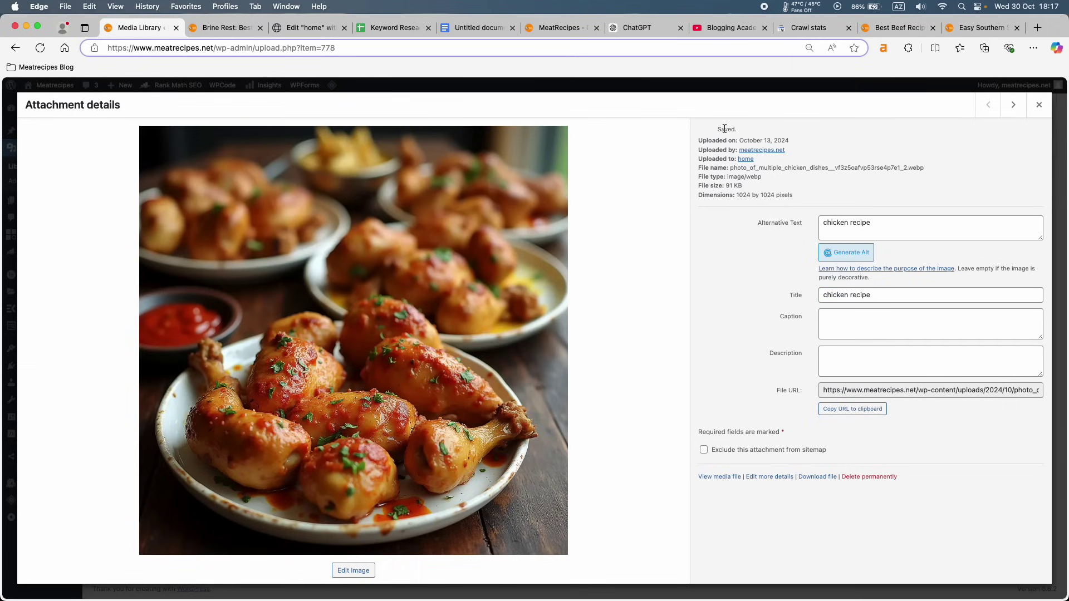
# Set the beef dishes photo's alternative text and title to "beef recipe", and close the attachment details.
pyautogui.click(1013, 104)
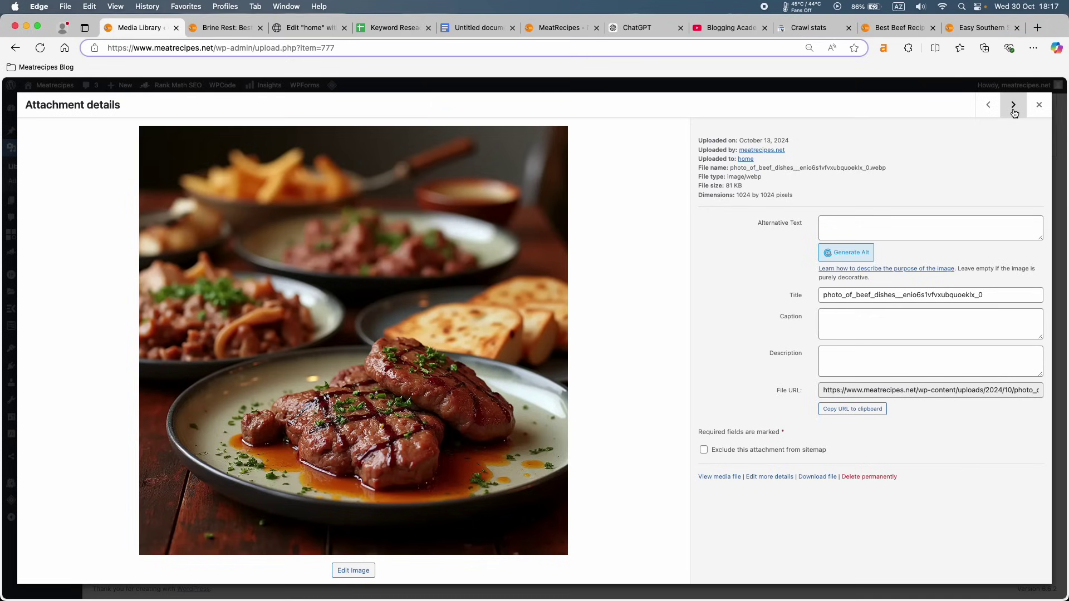
pyautogui.click(877, 231)
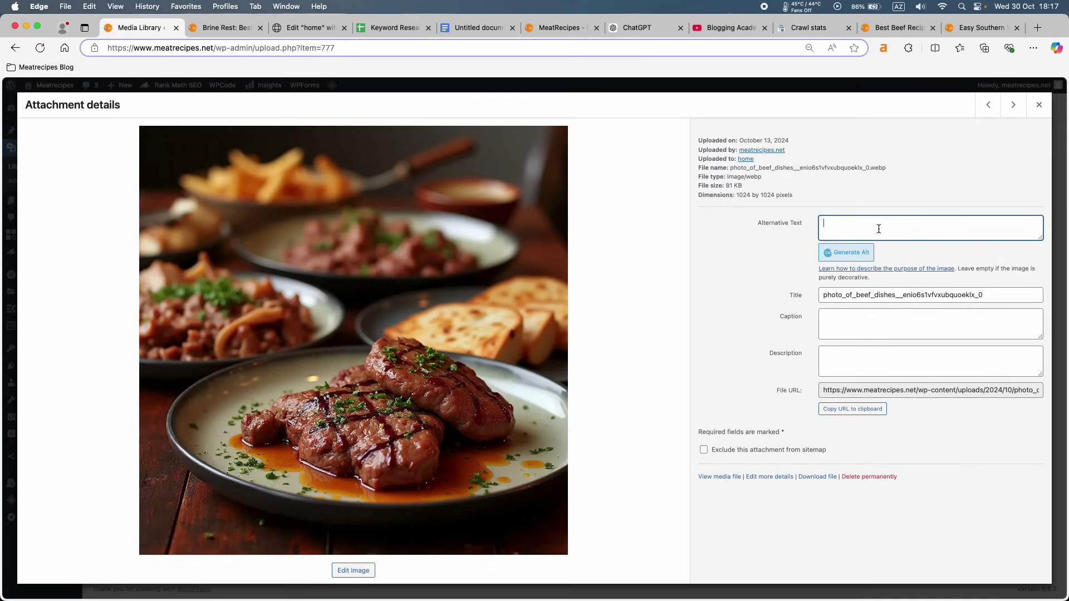
pyautogui.press('super+v')
pyautogui.doubleClick(838, 223)
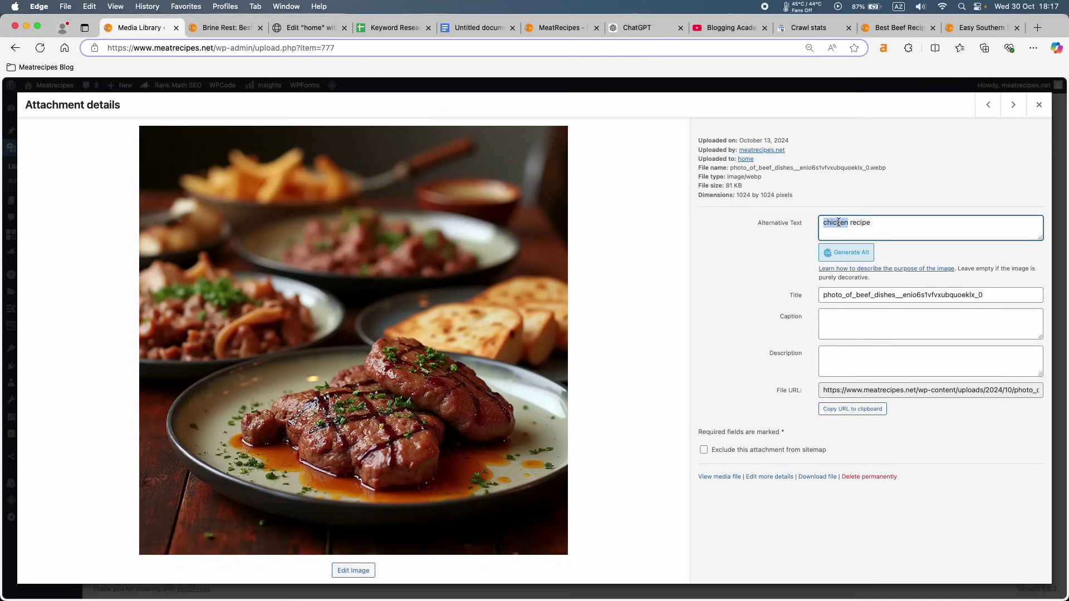
pyautogui.write('beef')
pyautogui.click(967, 192)
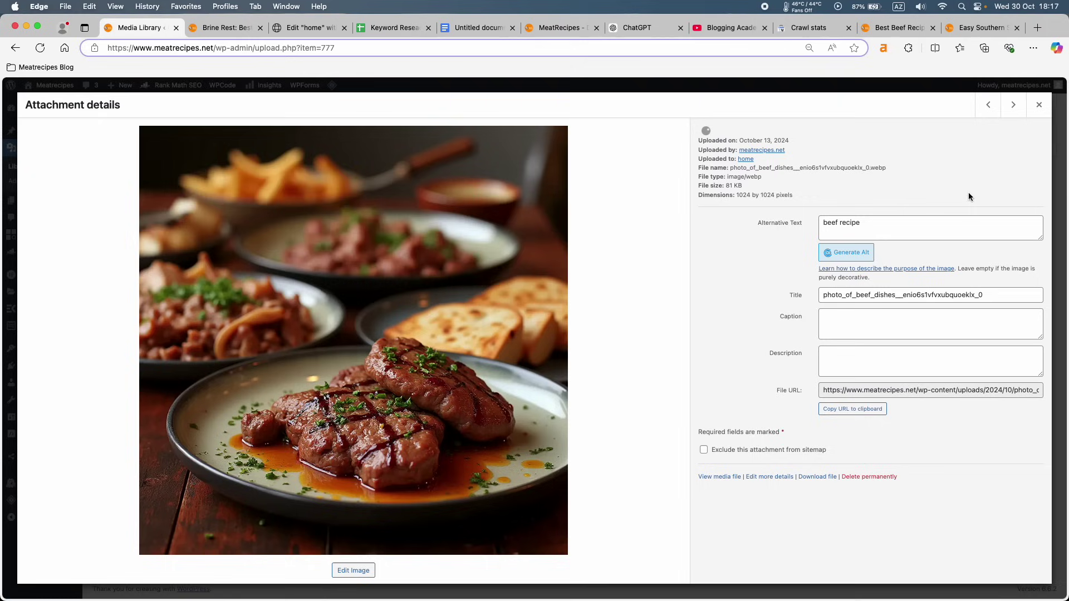
pyautogui.tripleClick(847, 232)
pyautogui.press('super+c')
pyautogui.click(862, 295)
pyautogui.press('super+v')
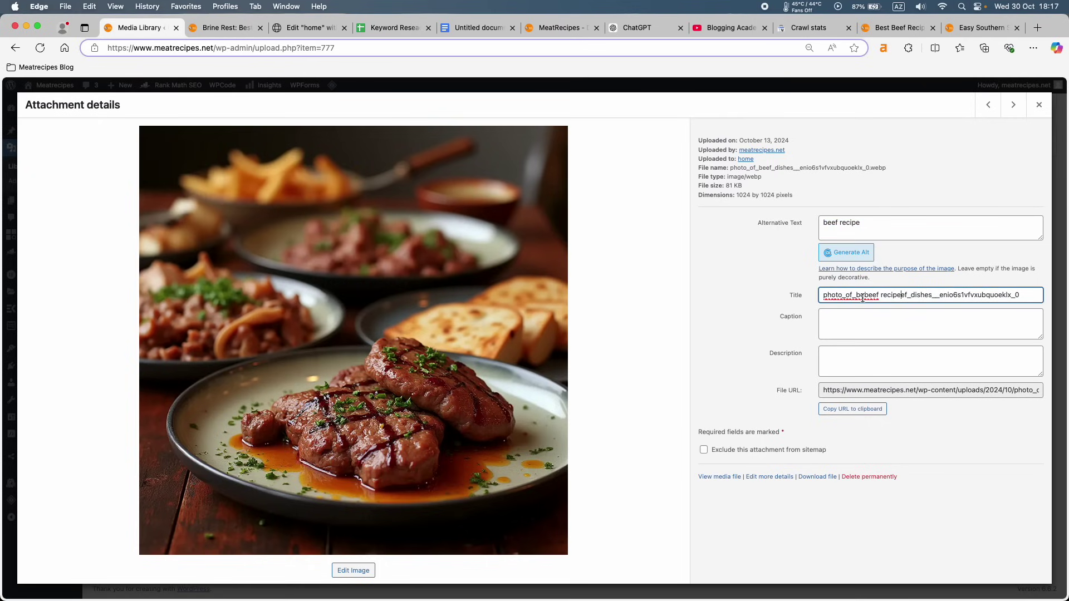
pyautogui.tripleClick(863, 295)
pyautogui.press('super+v')
pyautogui.click(989, 105)
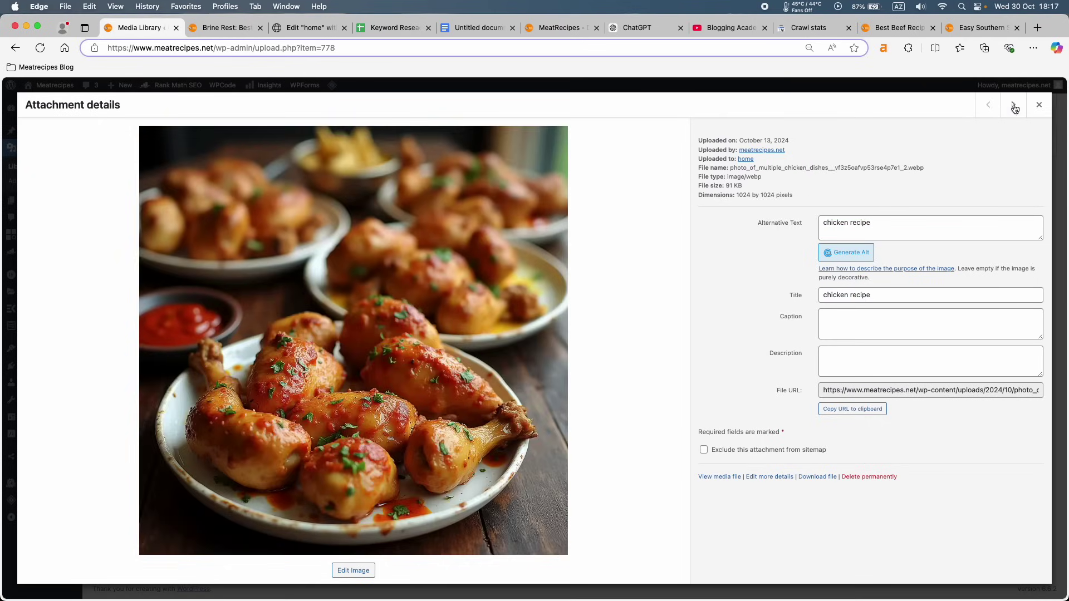
pyautogui.click(1039, 105)
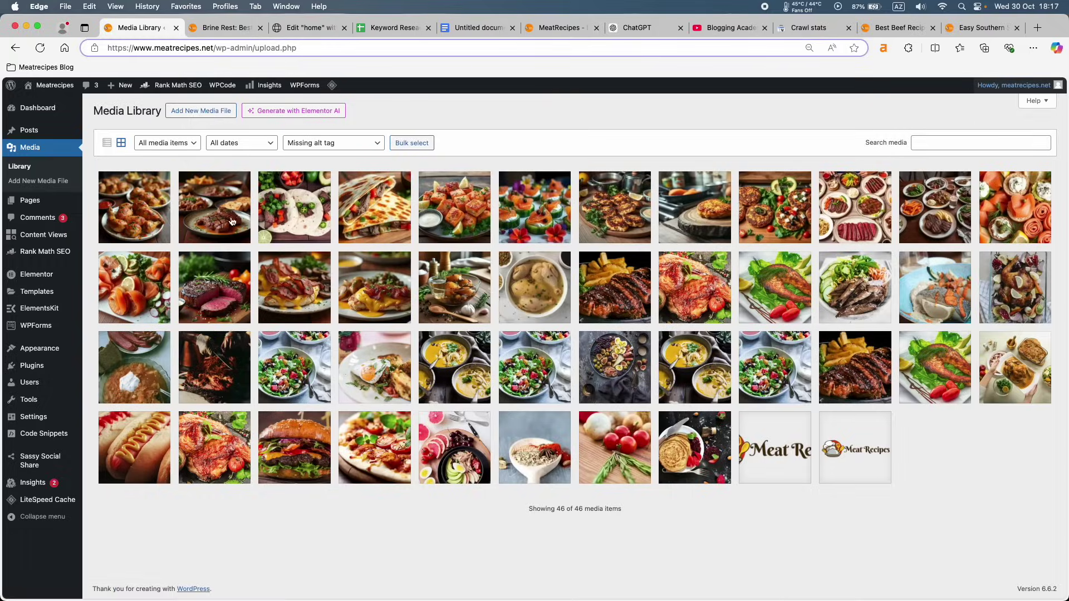
# Give image-14.jpeg, the steak tortilla photo, the alternative text and title "beef recipe".
pyautogui.click(232, 221)
pyautogui.click(1013, 106)
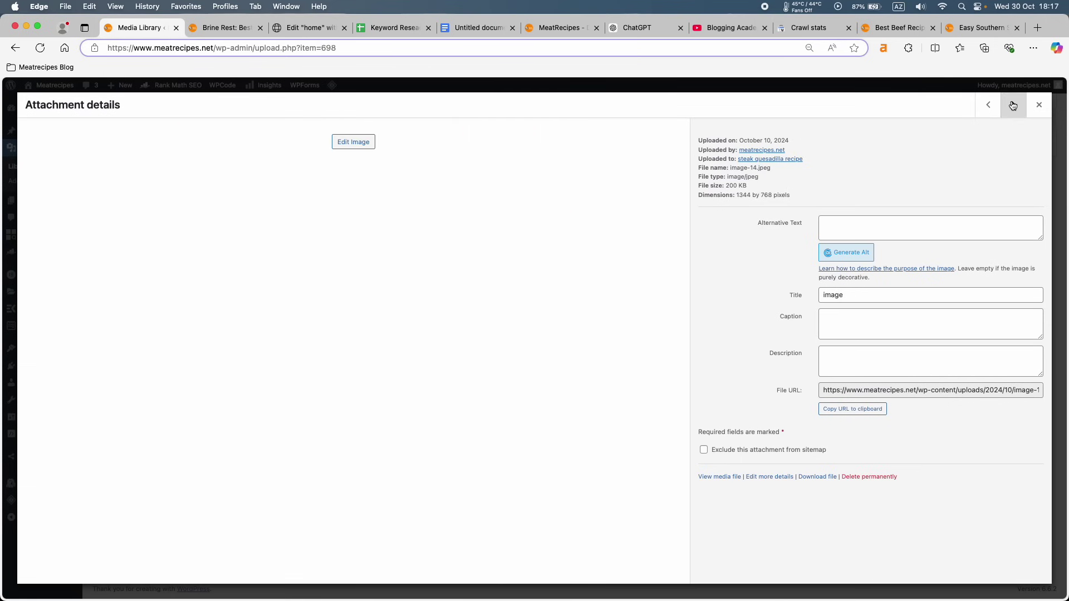
pyautogui.click(874, 234)
pyautogui.press('super+v')
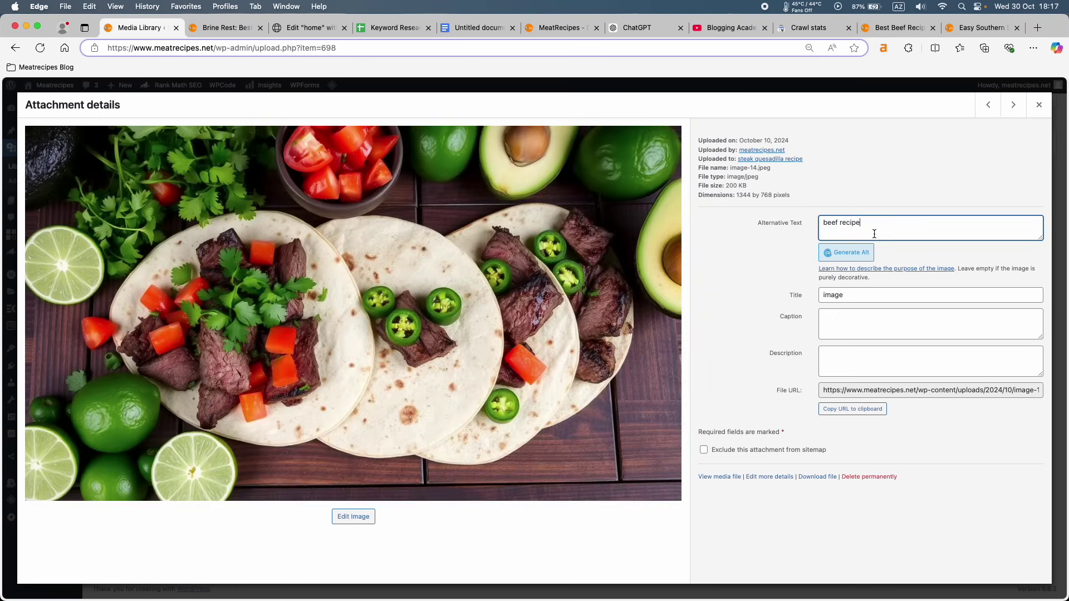
pyautogui.doubleClick(835, 294)
pyautogui.write('beef recipe')
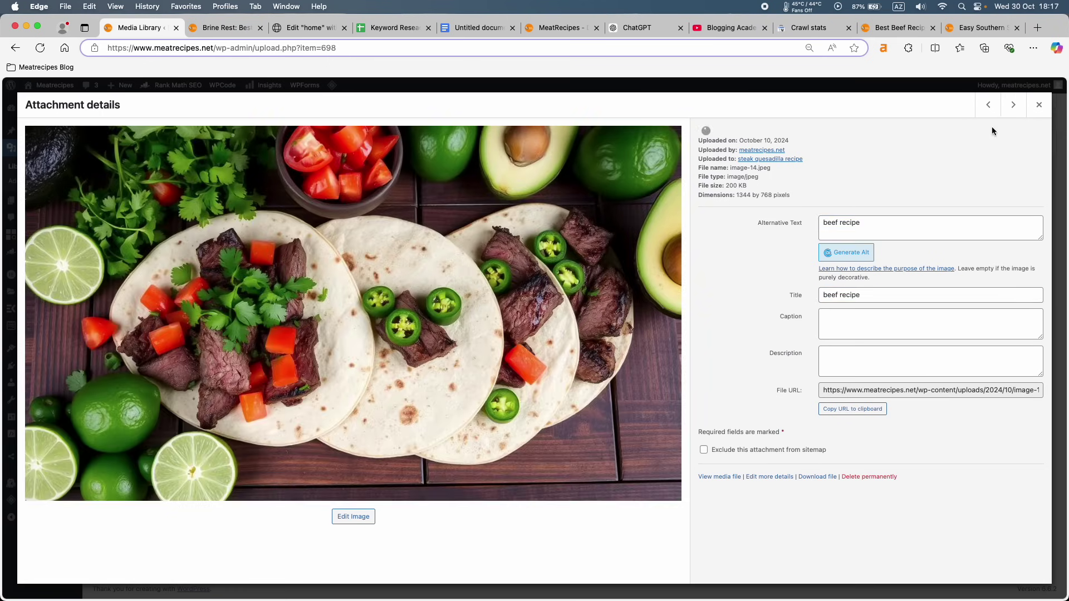
# Give image-13.jpeg, the steak quesadilla photo, the alternative text and title "beef recipe".
pyautogui.click(1013, 106)
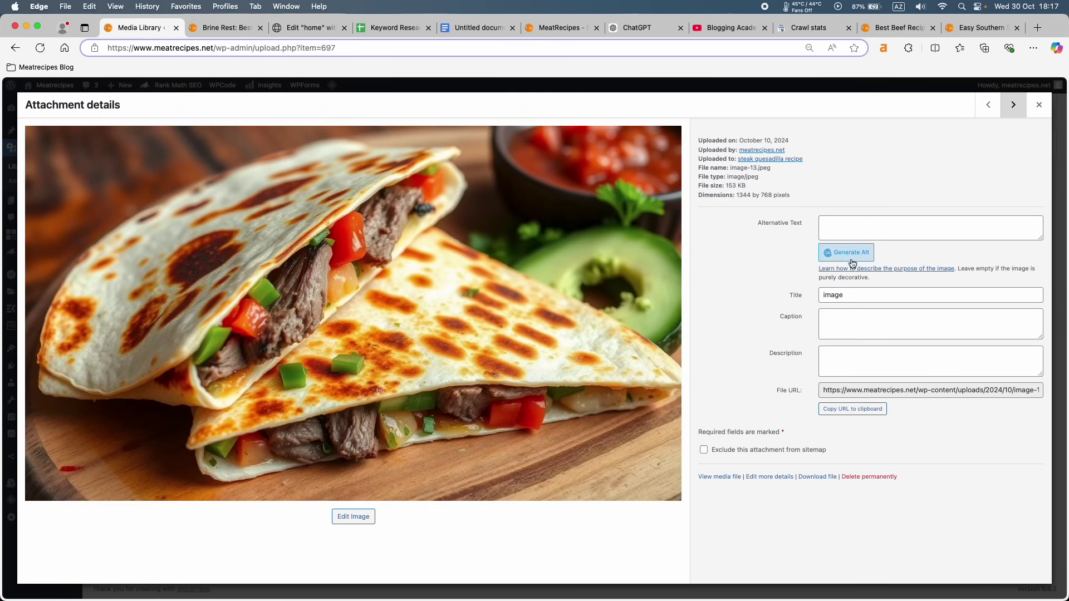
pyautogui.click(877, 234)
pyautogui.write('beef recipe')
pyautogui.doubleClick(828, 294)
pyautogui.write('beef recipe')
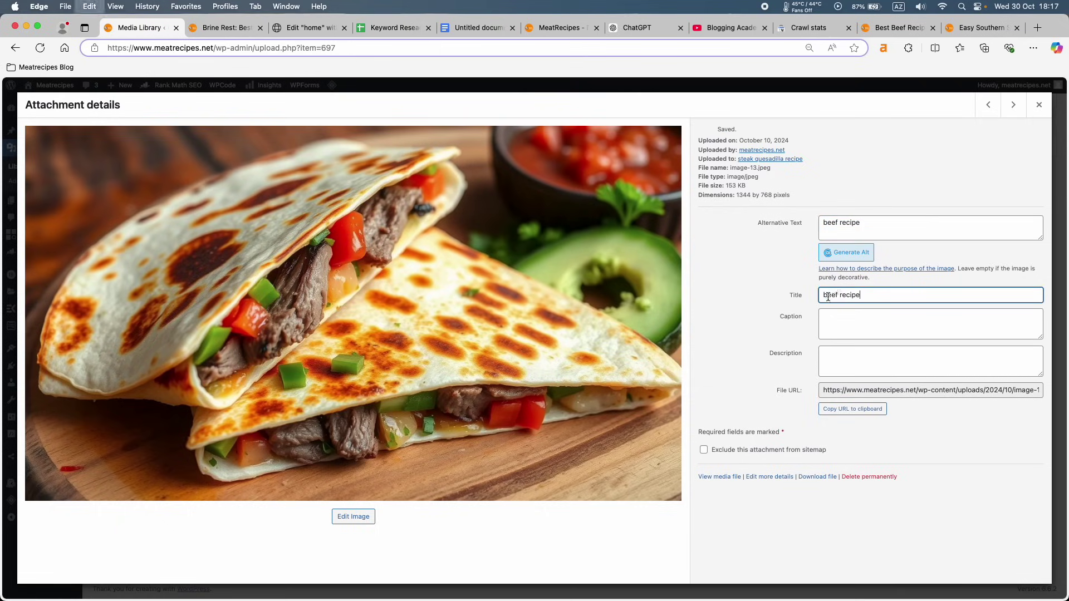
pyautogui.click(937, 156)
# Set the alternative text and title of image-11.jpeg, the salmon bites photo, to "salmon recipe".
pyautogui.click(1014, 106)
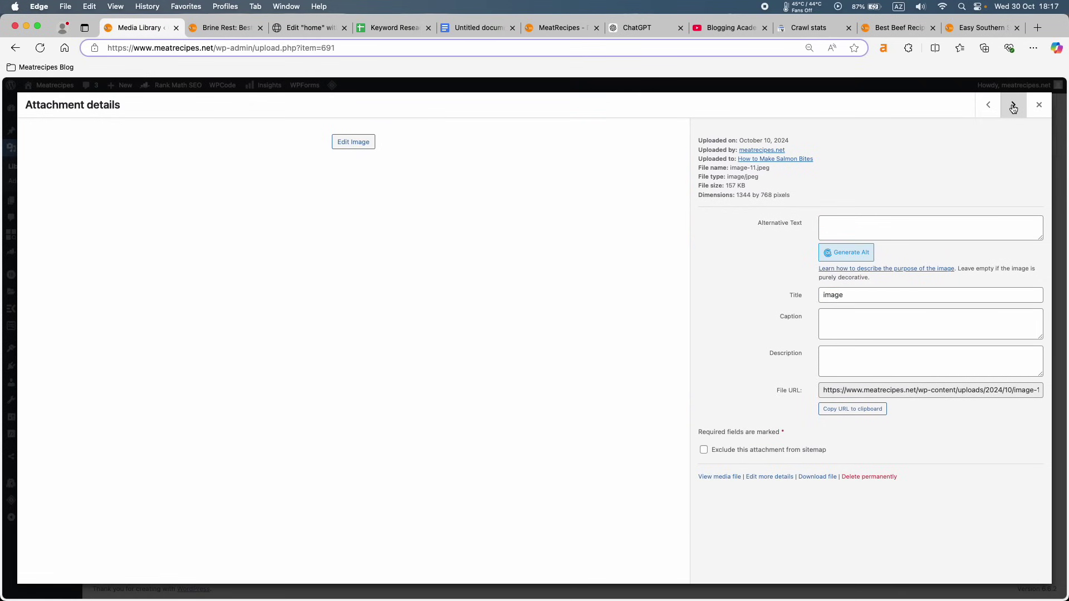
pyautogui.click(890, 229)
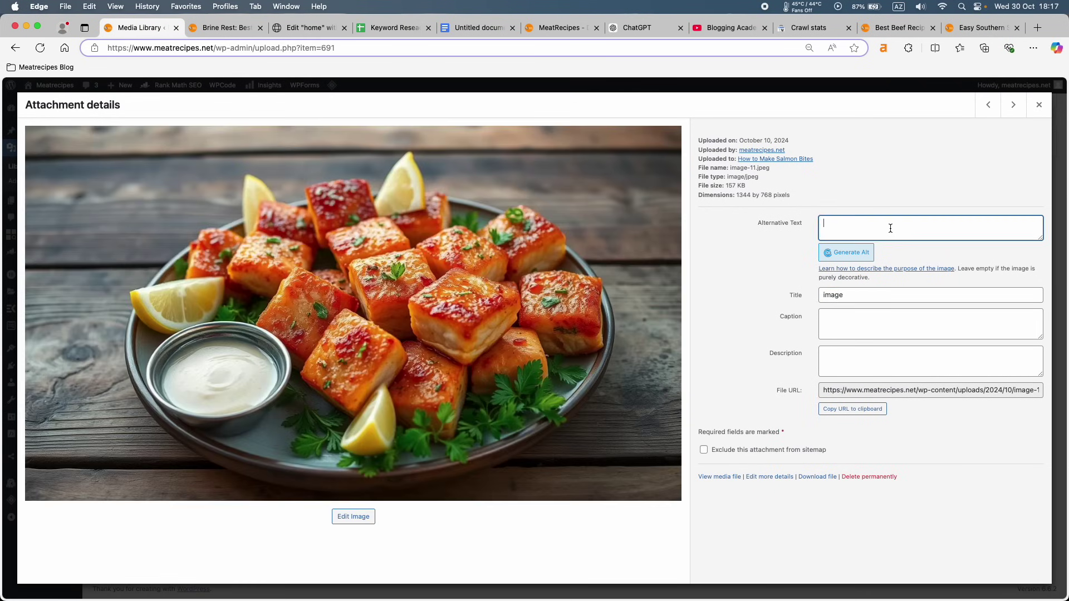
pyautogui.write('salmon')
pyautogui.write('beef recipe')
pyautogui.doubleClick(855, 224)
pyautogui.press('BackSpace')
pyautogui.press('super+a')
pyautogui.press('super+c')
pyautogui.click(870, 292)
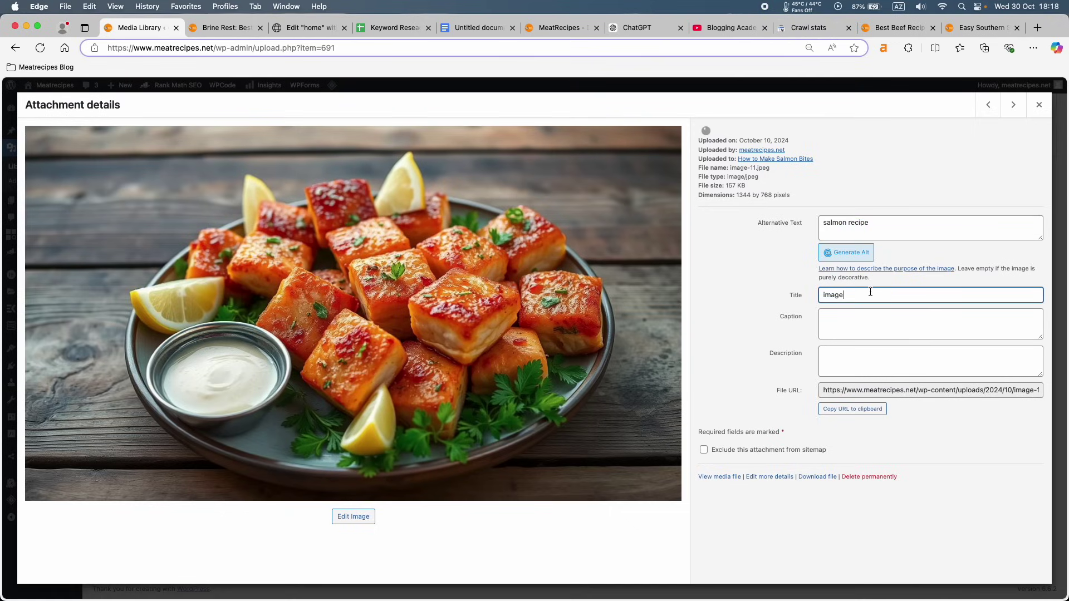
pyautogui.press('super+a')
pyautogui.press('super+v')
pyautogui.click(994, 144)
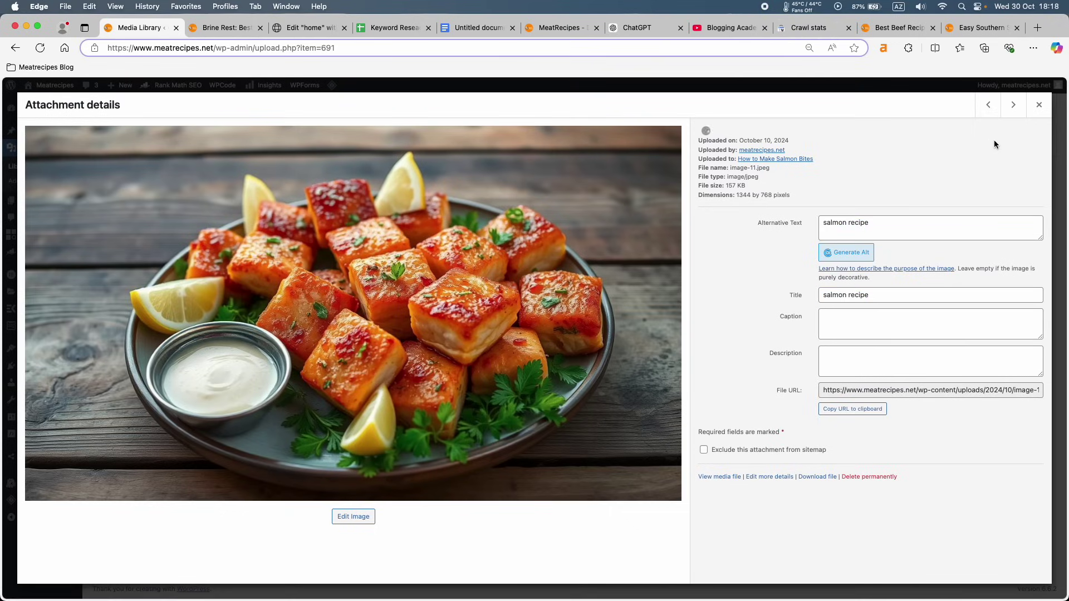
# Set the alternative text of image-10.jpeg and image-7.jpeg to "salmon recipe".
pyautogui.click(1013, 104)
pyautogui.click(890, 223)
pyautogui.press('super+v')
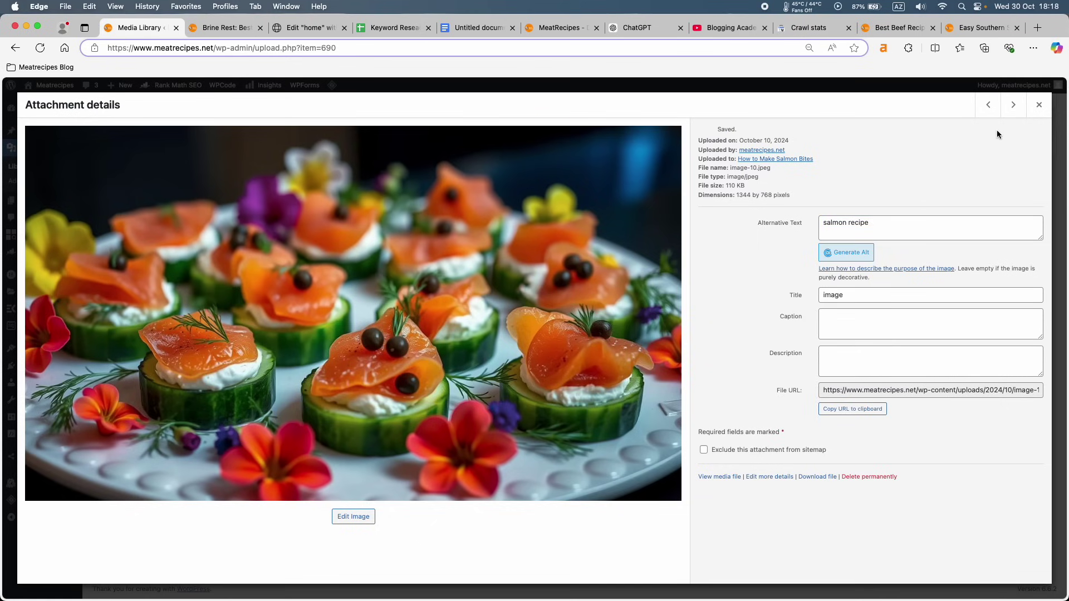
pyautogui.click(1013, 104)
pyautogui.click(899, 230)
pyautogui.press('super+v')
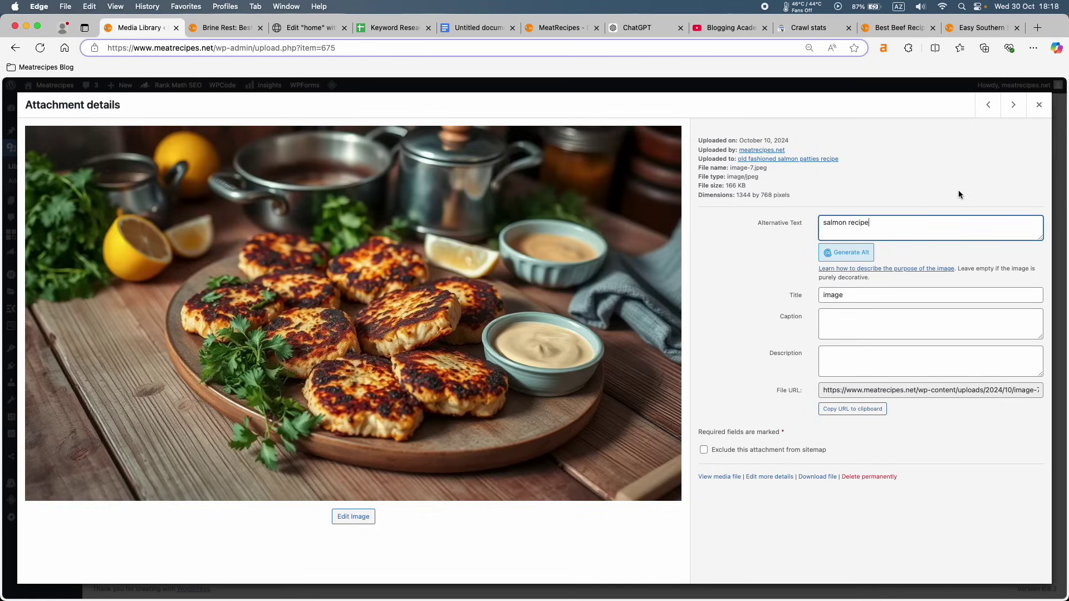
pyautogui.click(959, 192)
# Set the alternative text of image-6.jpeg, the salmon patties photo, to "salmon recipe".
pyautogui.click(1013, 105)
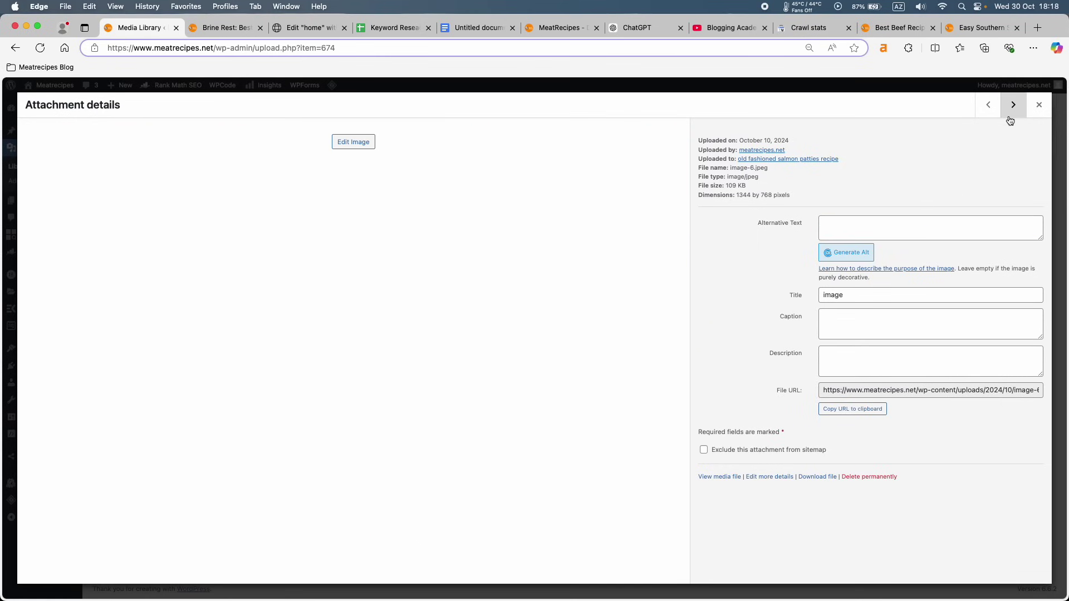
pyautogui.click(908, 221)
pyautogui.press('super+v')
pyautogui.click(975, 172)
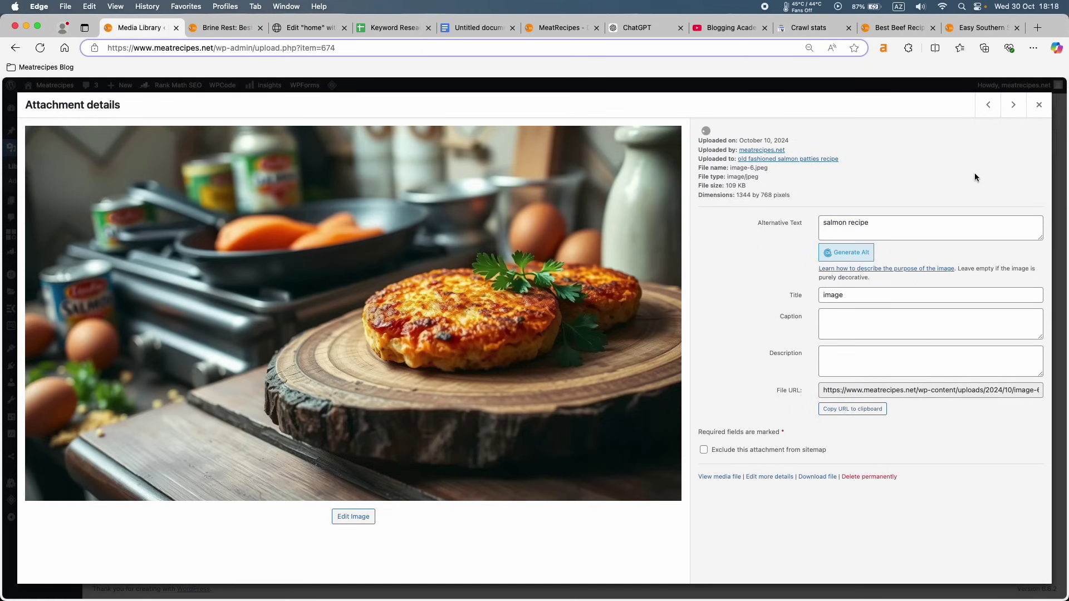
# Set the alternative text of image-8.jpeg, the salmon patties and avocado photo, to "salmon recipe".
pyautogui.click(1013, 106)
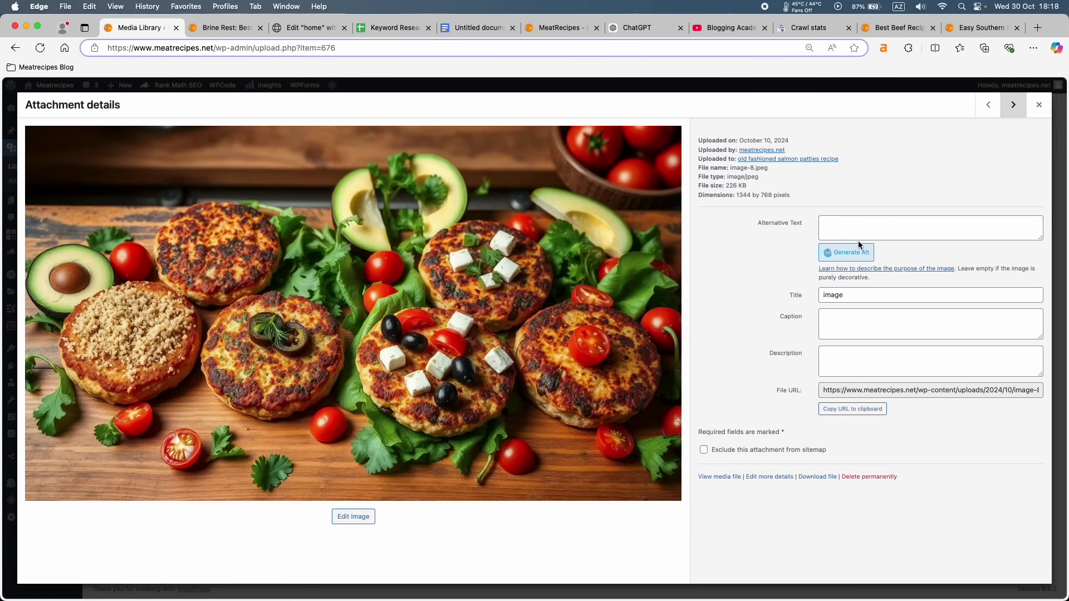
pyautogui.click(866, 229)
pyautogui.press('super+v')
pyautogui.click(897, 212)
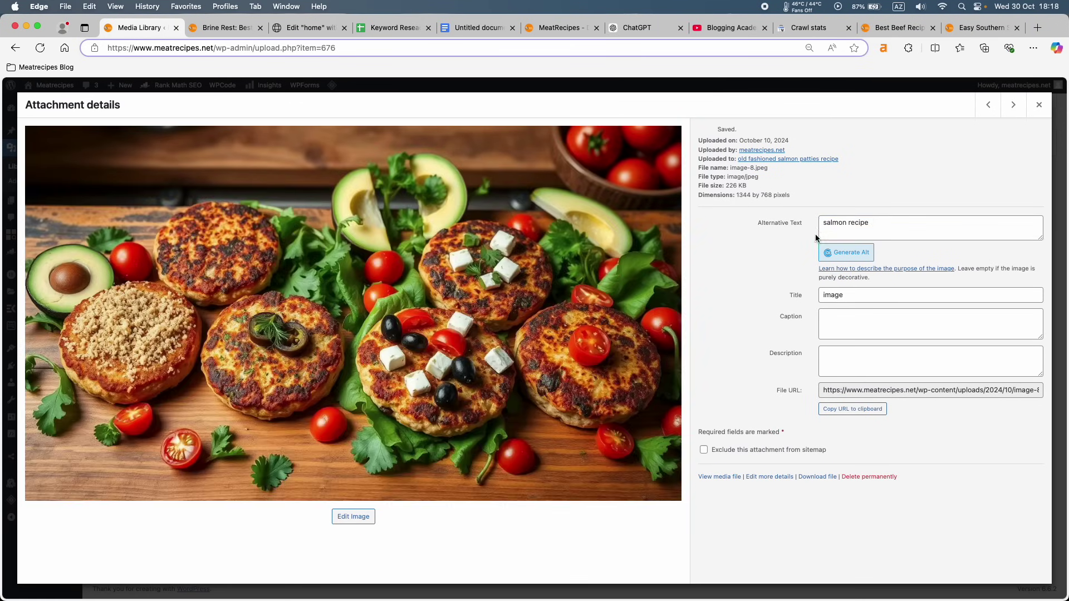
# Set the alternative text of the beef round steak photos image-5.jpeg and image-4.jpeg to "beef".
pyautogui.click(1013, 106)
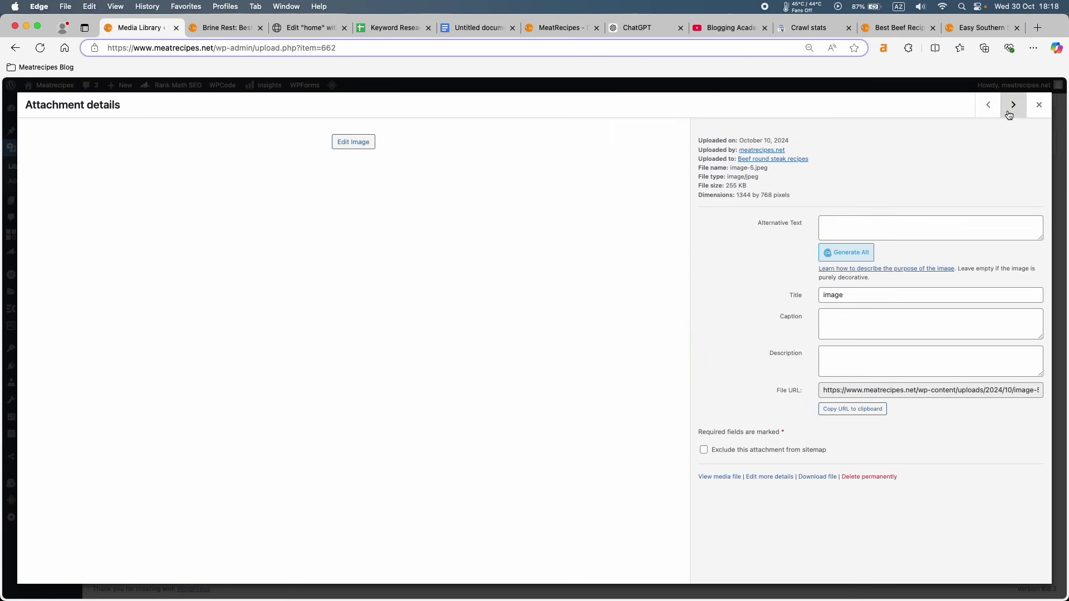
pyautogui.click(865, 223)
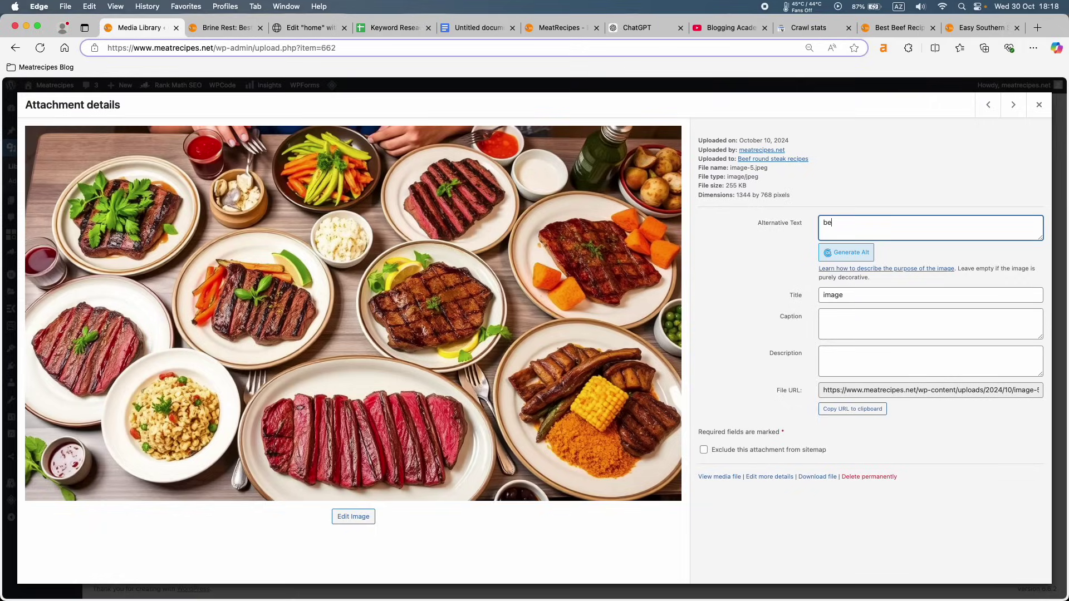
pyautogui.click(956, 147)
pyautogui.click(1014, 105)
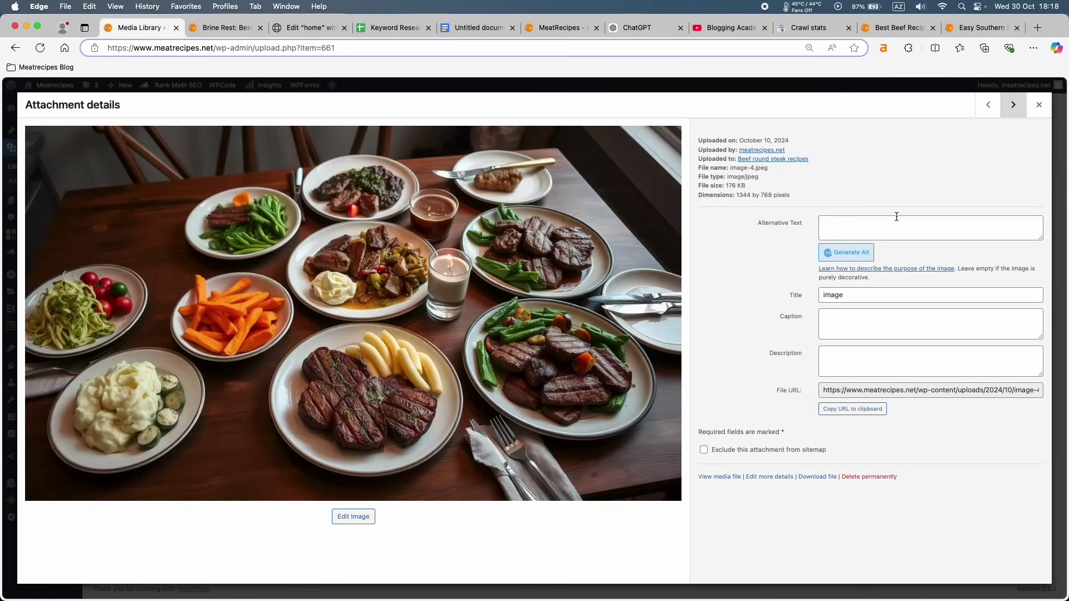
pyautogui.click(876, 233)
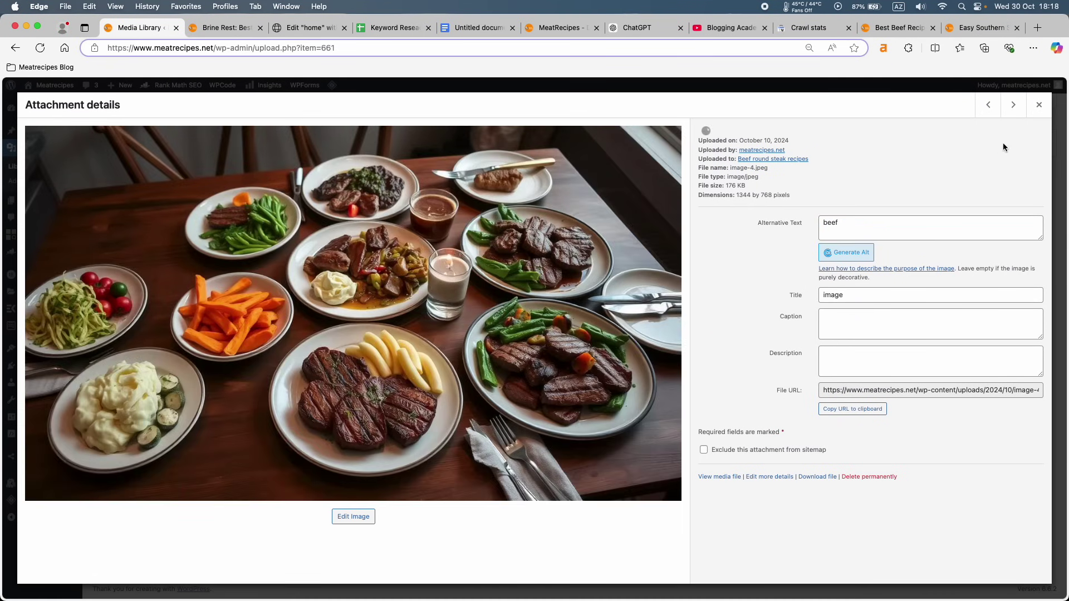
# Give the smoked salmon photos image-2.jpeg and image-1.jpeg the alternative text "salmon recipe".
pyautogui.click(1013, 105)
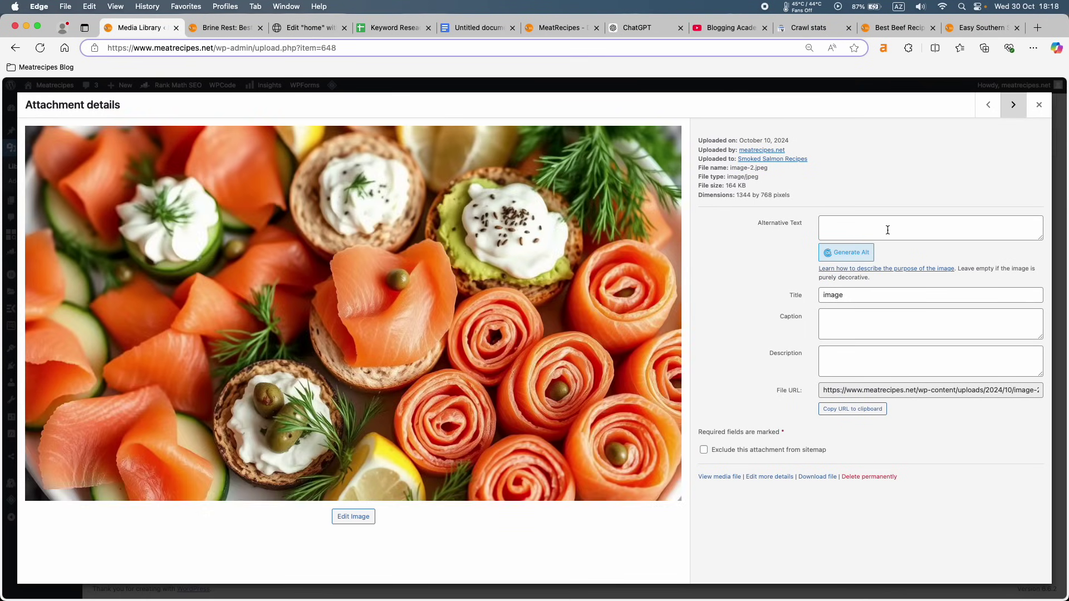
pyautogui.click(887, 230)
pyautogui.write('salmon recipe')
pyautogui.click(1013, 106)
pyautogui.click(869, 231)
pyautogui.press('super+v')
pyautogui.click(986, 158)
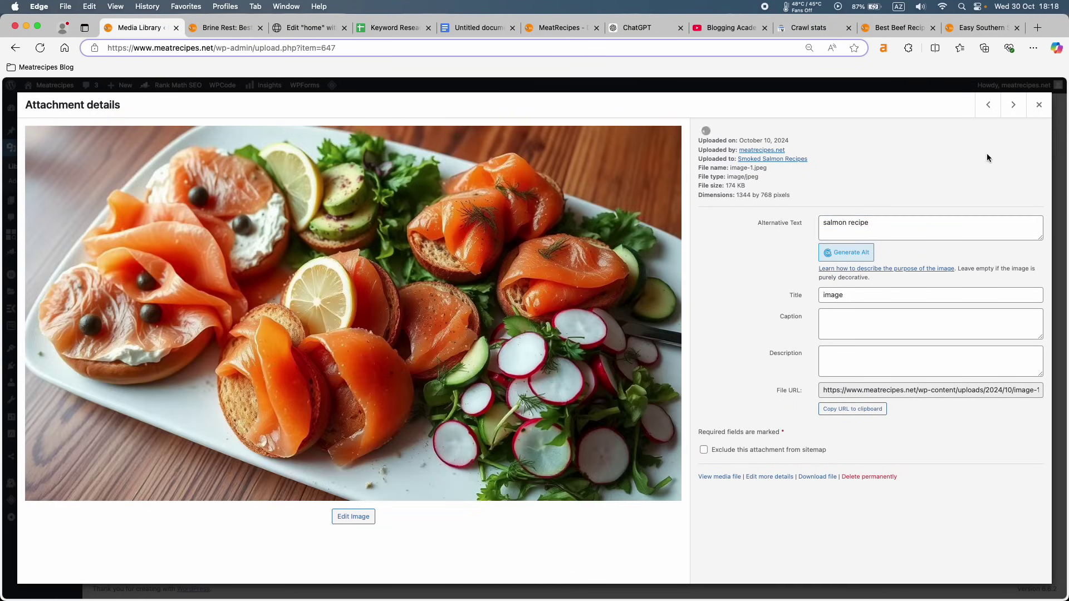
# Set the alternative text of Classic-Pan-Seared-Beef-Round-Steak.webp to "beef" and of 1.jpg, the bacon-topped chicken photo, to "chicken recipe".
pyautogui.click(1013, 105)
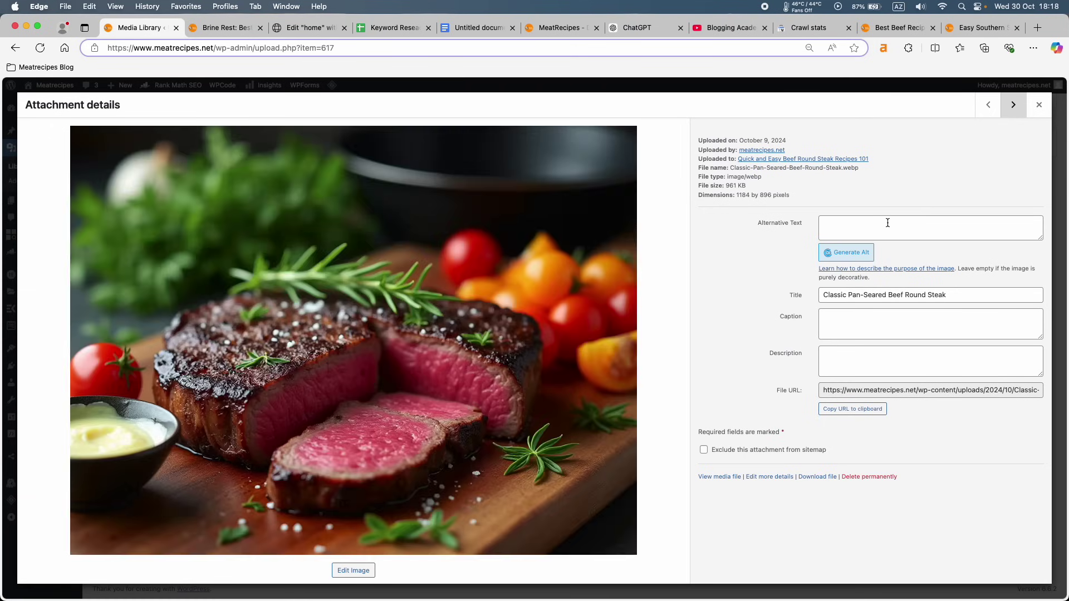
pyautogui.click(887, 223)
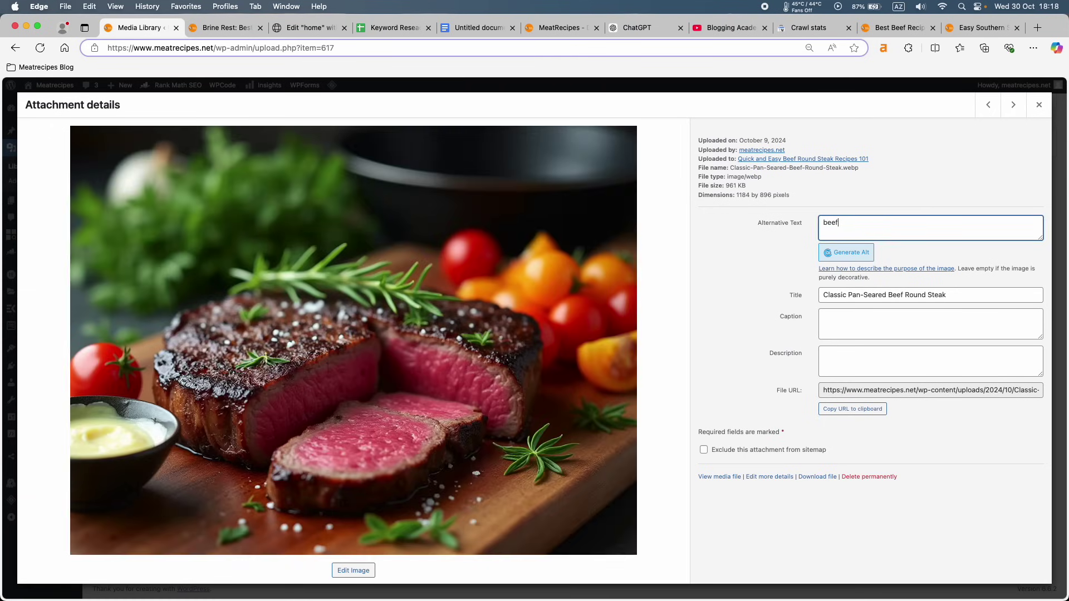
pyautogui.click(1013, 104)
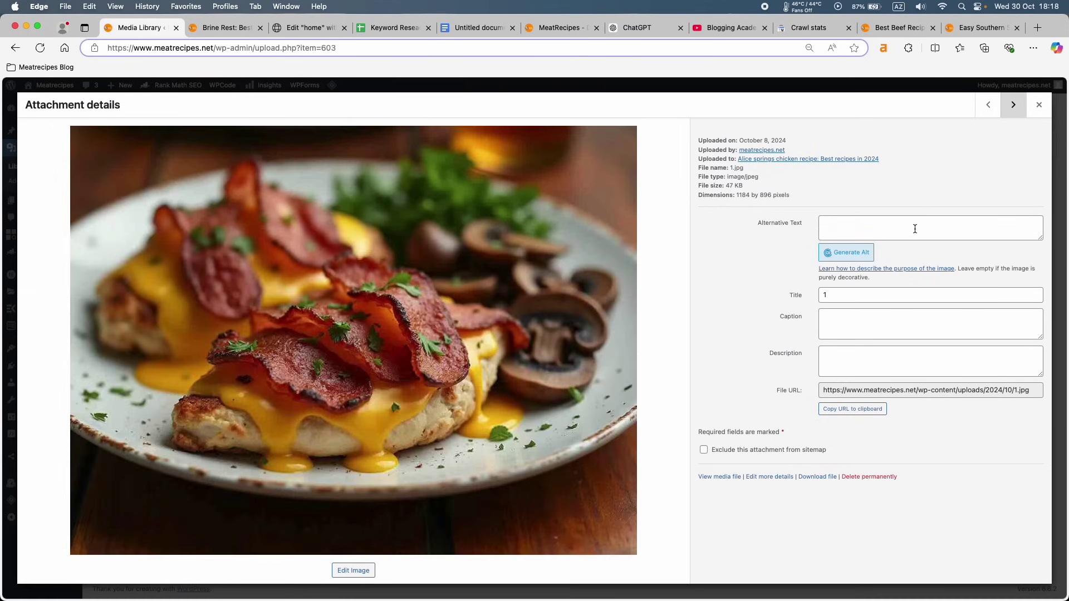
pyautogui.click(915, 228)
pyautogui.press('BackSpace')
pyautogui.write('salmon recipe')
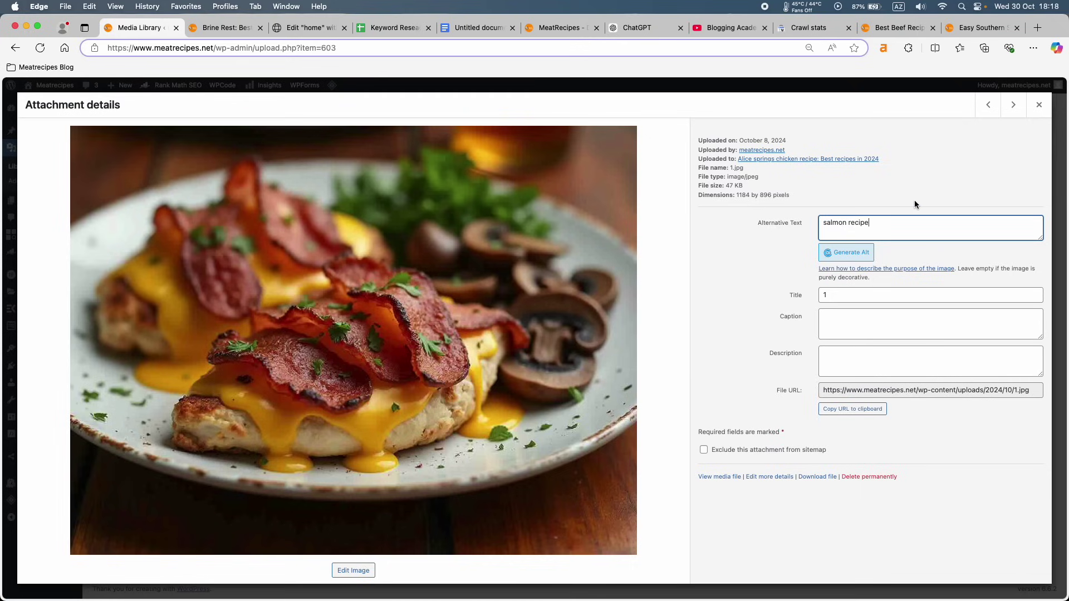
pyautogui.press('super+q')
pyautogui.doubleClick(868, 226)
pyautogui.doubleClick(830, 223)
pyautogui.write('chicken')
# Set the alternative text of 2.jpg to "chicken" and of 2.webp, the brine bowl photo, to "chicken brine".
pyautogui.click(1013, 105)
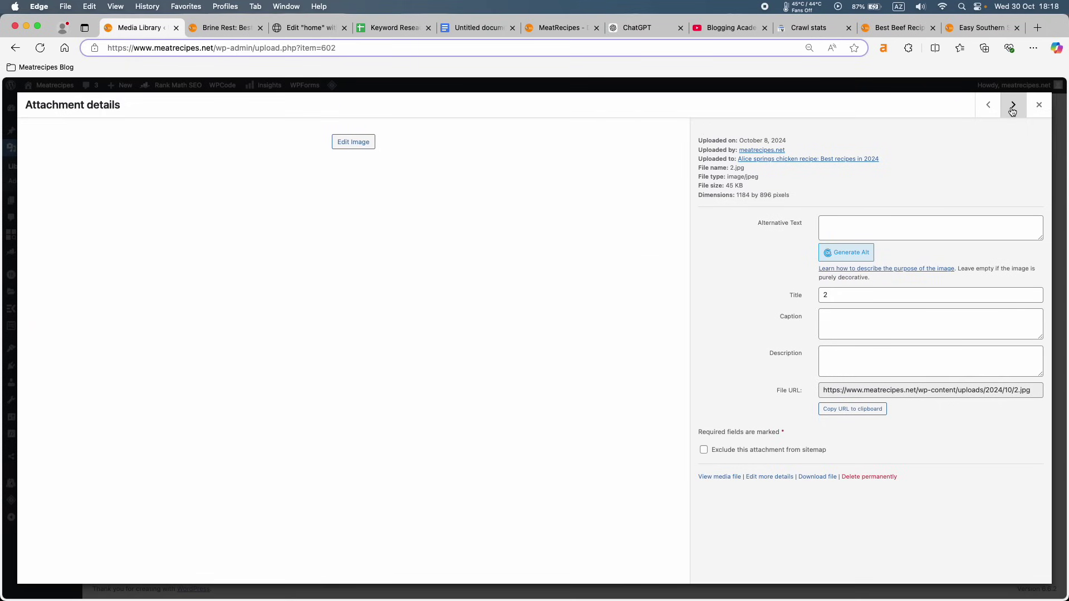
pyautogui.click(863, 232)
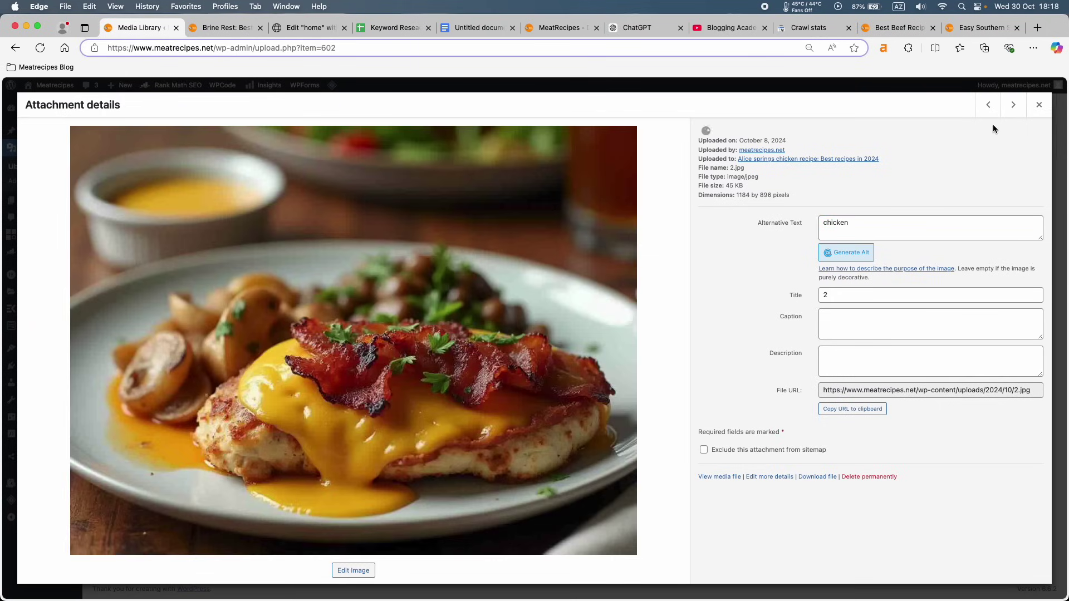
pyautogui.click(1014, 105)
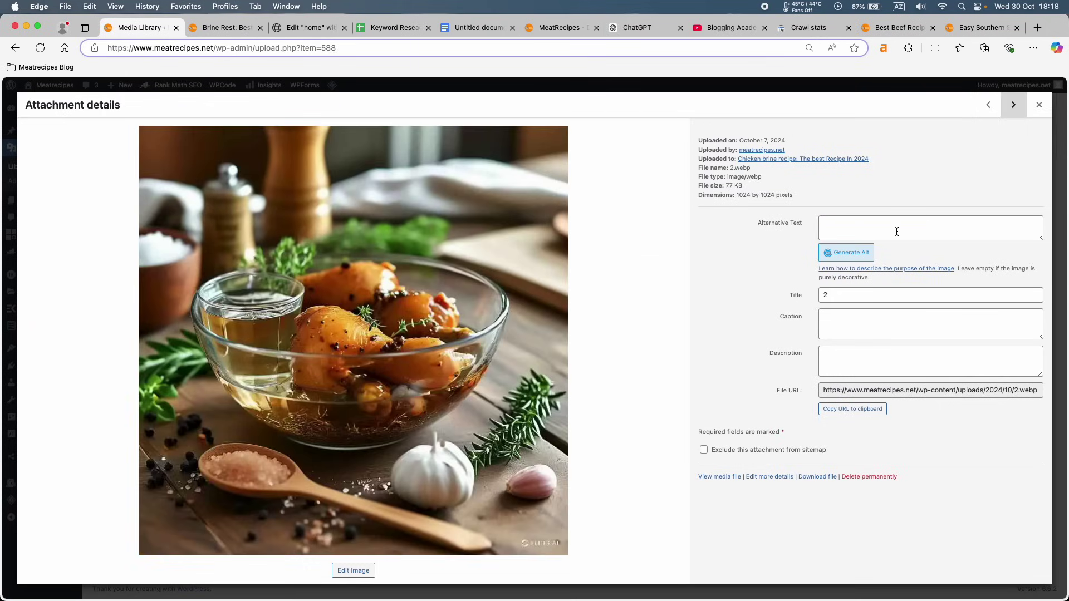
pyautogui.click(896, 231)
pyautogui.write('chicken brine')
# Set the alternative text of 1.webp, the photo of raw chicken in a white bowl of brine, to "chicken".
pyautogui.click(1012, 114)
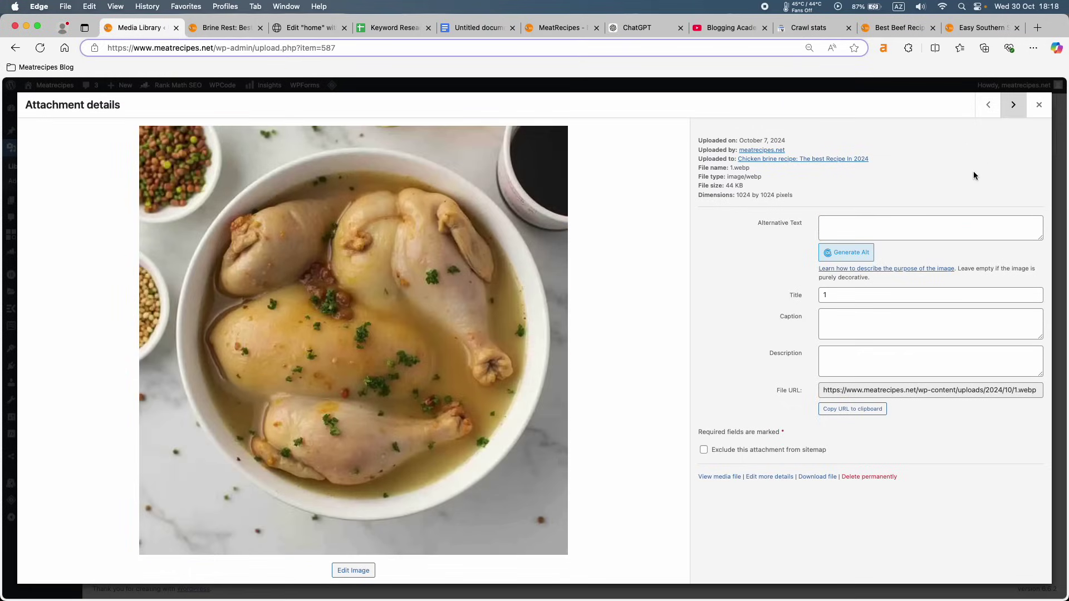
pyautogui.click(931, 223)
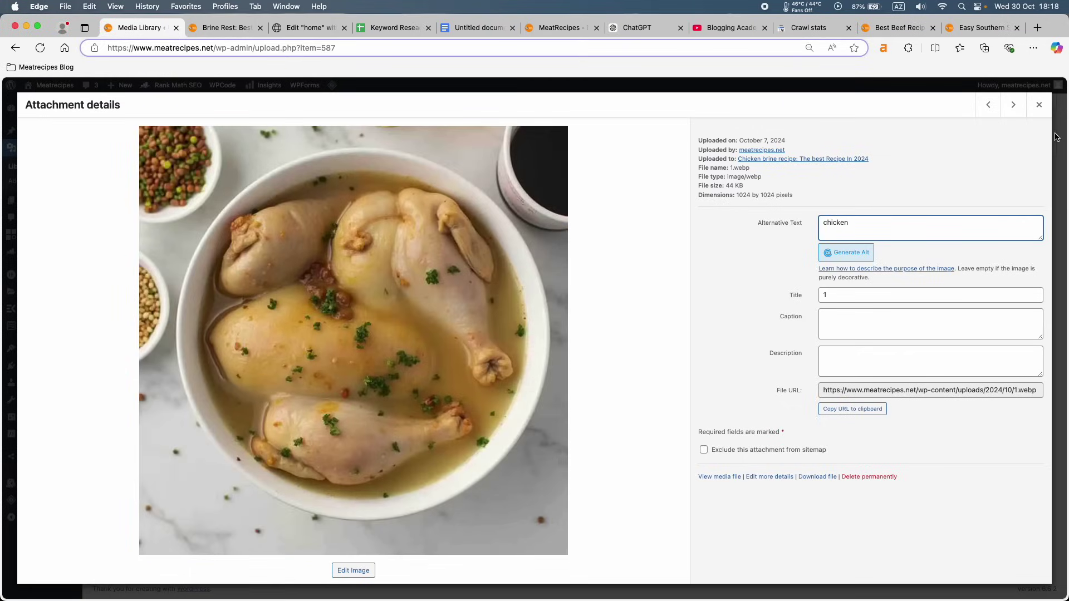
pyautogui.tripleClick(987, 152)
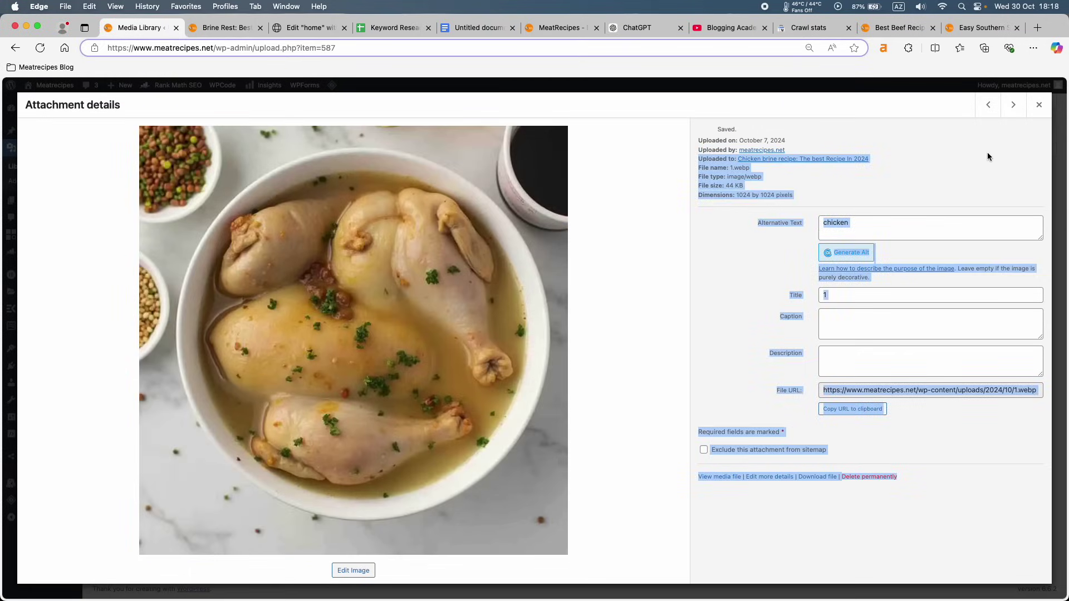
# Set the alternative text of 4.webp, the grilled steak with fries photo, to "beef".
pyautogui.click(1012, 114)
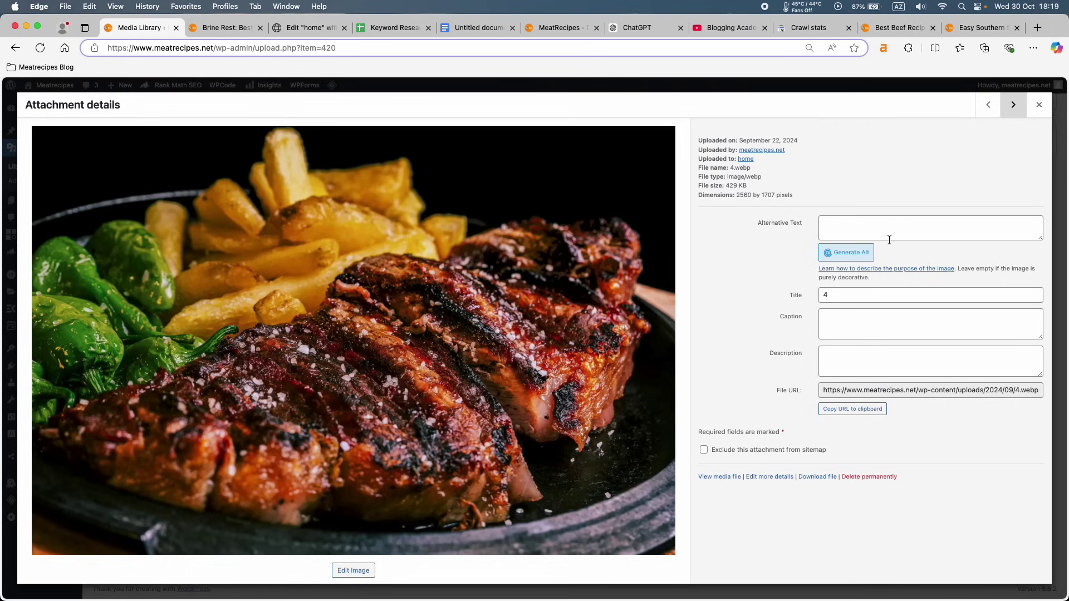
pyautogui.click(885, 223)
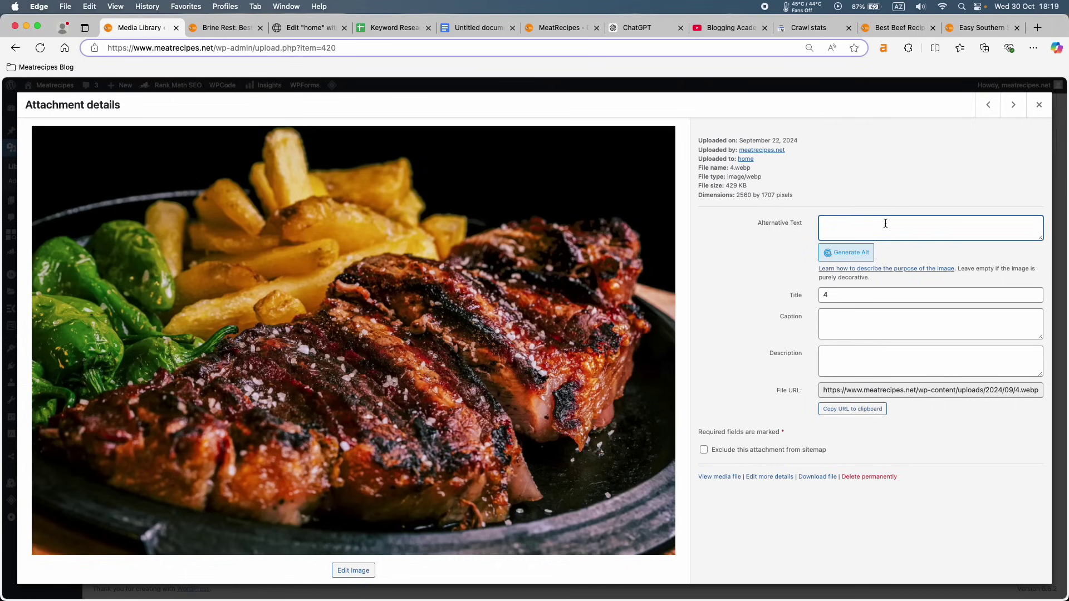
pyautogui.write('beef')
# Set the alternative text of 3.webp, the roasted chicken photo, to "chicken recipe".
pyautogui.click(1012, 105)
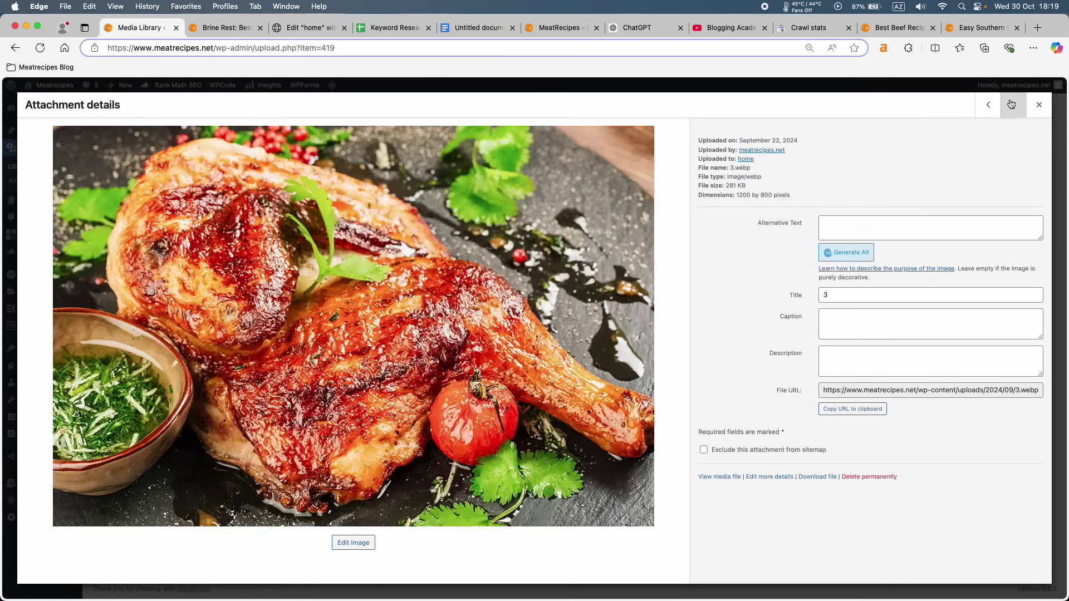
pyautogui.click(880, 229)
pyautogui.write('salmon recipe')
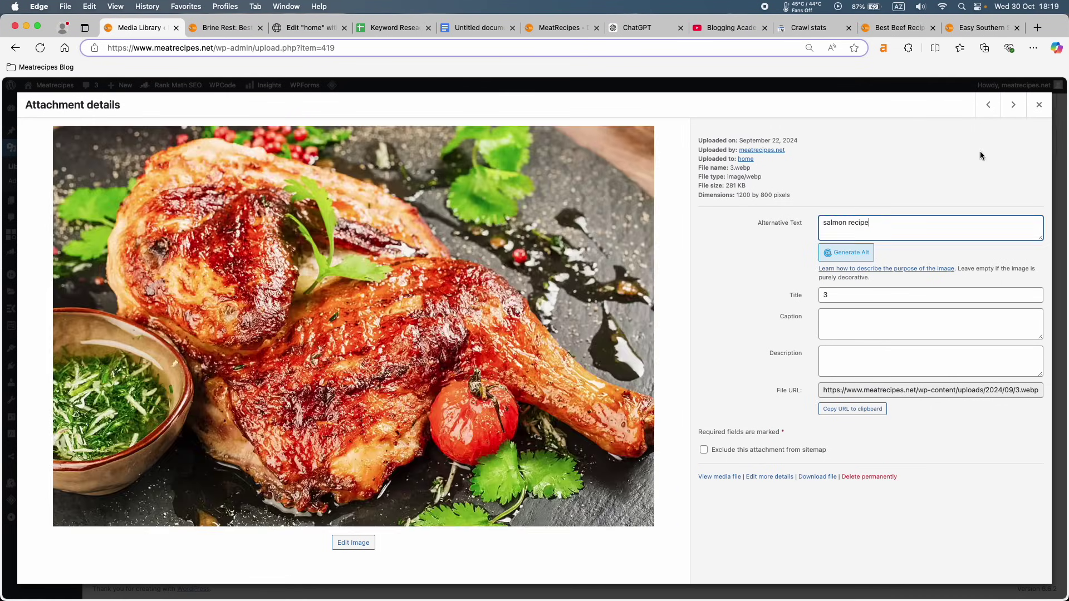
pyautogui.doubleClick(836, 226)
pyautogui.write('chicken')
pyautogui.click(924, 168)
# Set the alternative text of 2.webp, the grilled salmon steak photo, to "salmon recipe".
pyautogui.click(1006, 117)
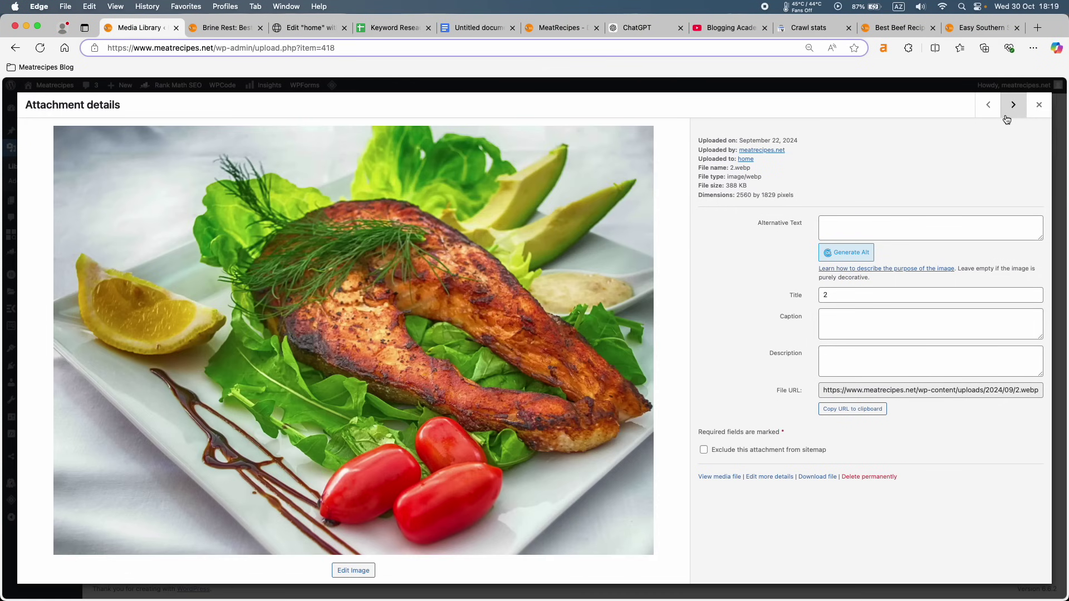
pyautogui.click(895, 219)
pyautogui.press('super+v')
pyautogui.click(970, 165)
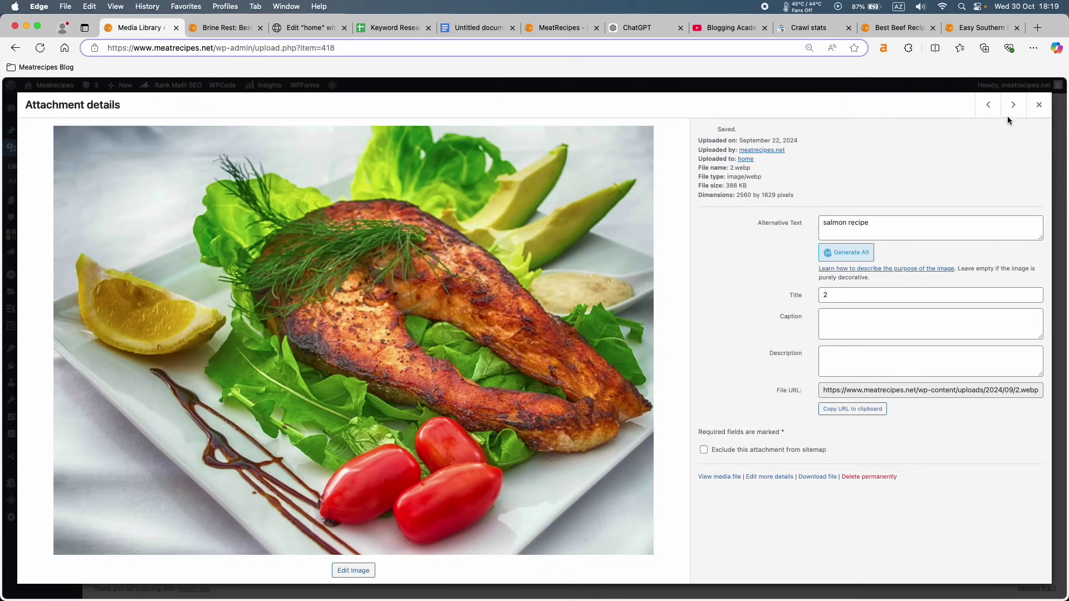
# Set the alternative text of 1.webp, the sliced beef salad bowl photo, to "beef recipe".
pyautogui.click(1012, 117)
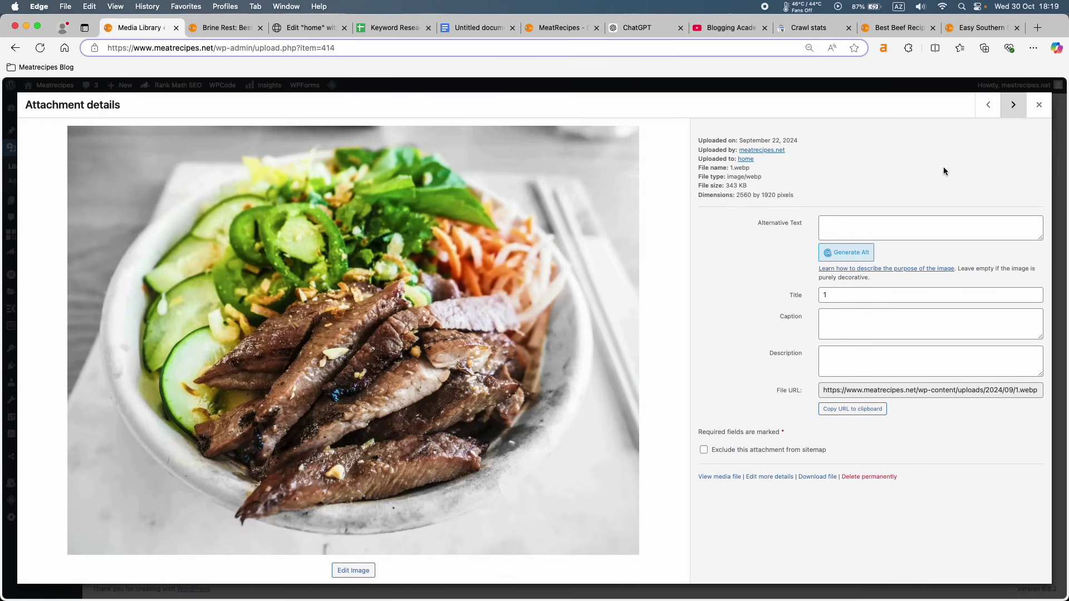
pyautogui.click(898, 225)
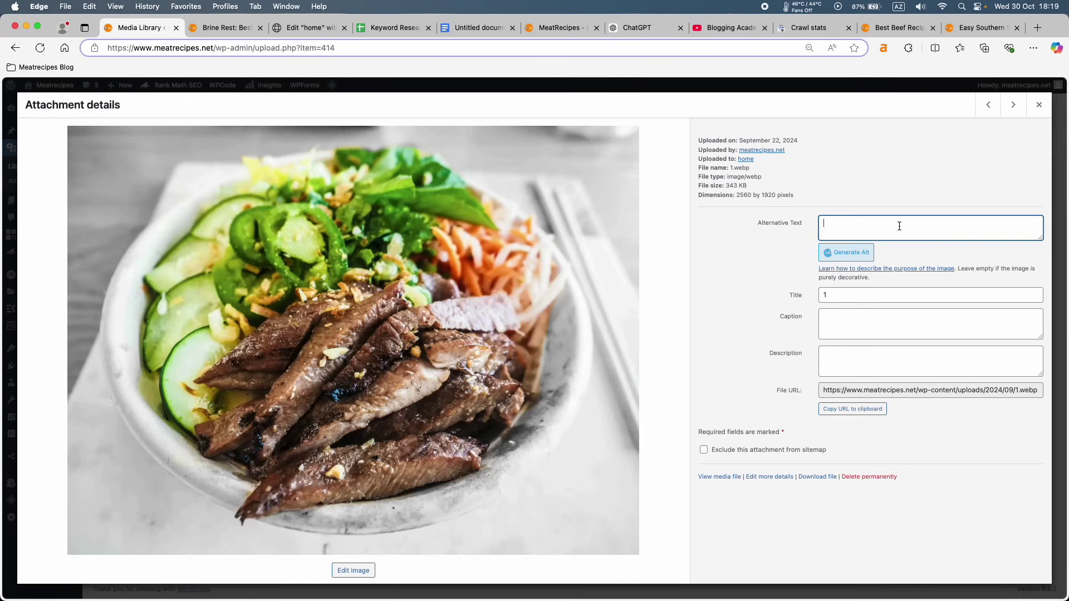
pyautogui.write('salmon recipe')
pyautogui.doubleClick(838, 225)
pyautogui.write('beef')
pyautogui.click(971, 143)
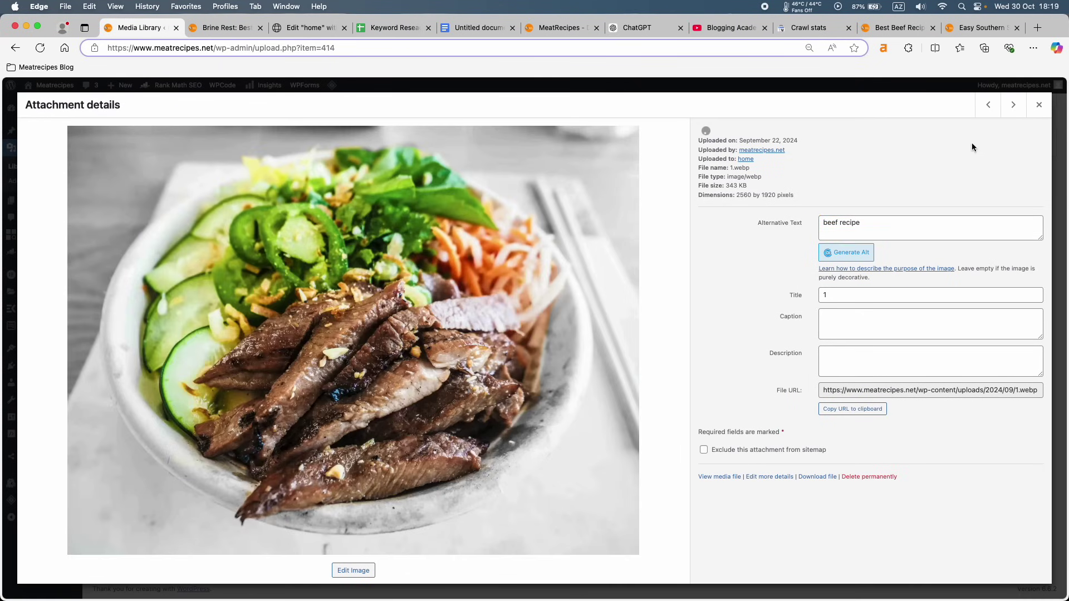
# Set the alternative text of the fish fillet photo on the blue plate to "salmon recipe" and of the roast chicken tray photo to "chicken".
pyautogui.click(1012, 118)
pyautogui.click(897, 231)
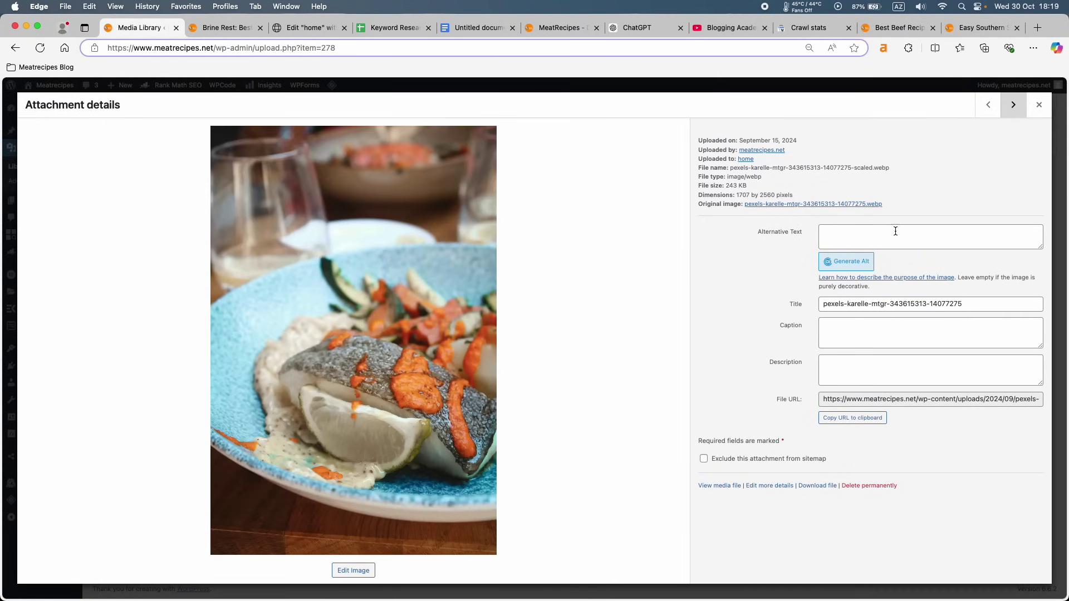
pyautogui.write('salmon recipe')
pyautogui.click(1009, 127)
pyautogui.click(1012, 109)
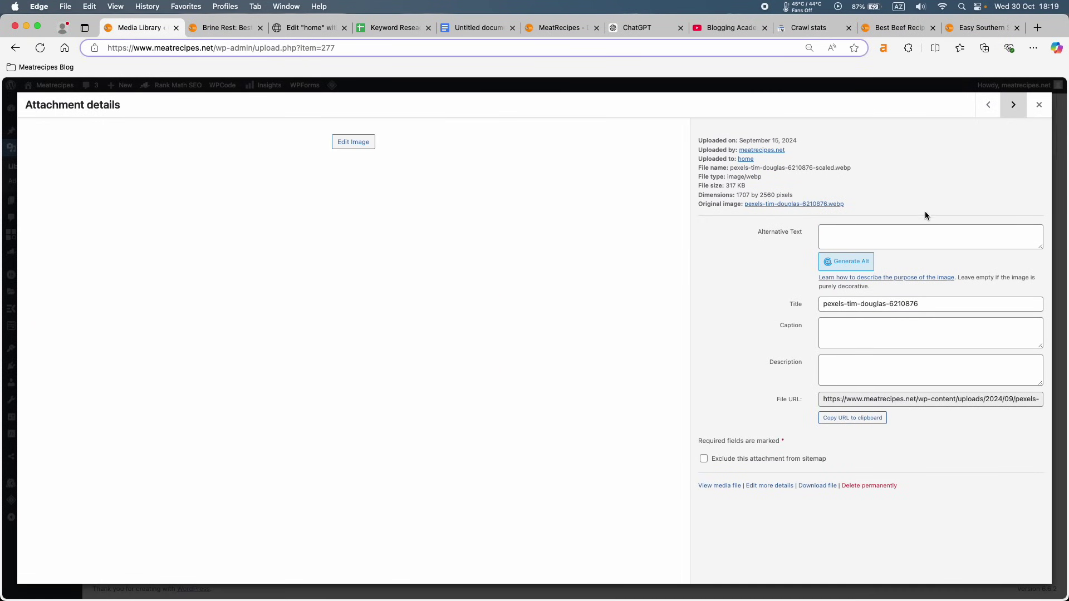
pyautogui.click(906, 234)
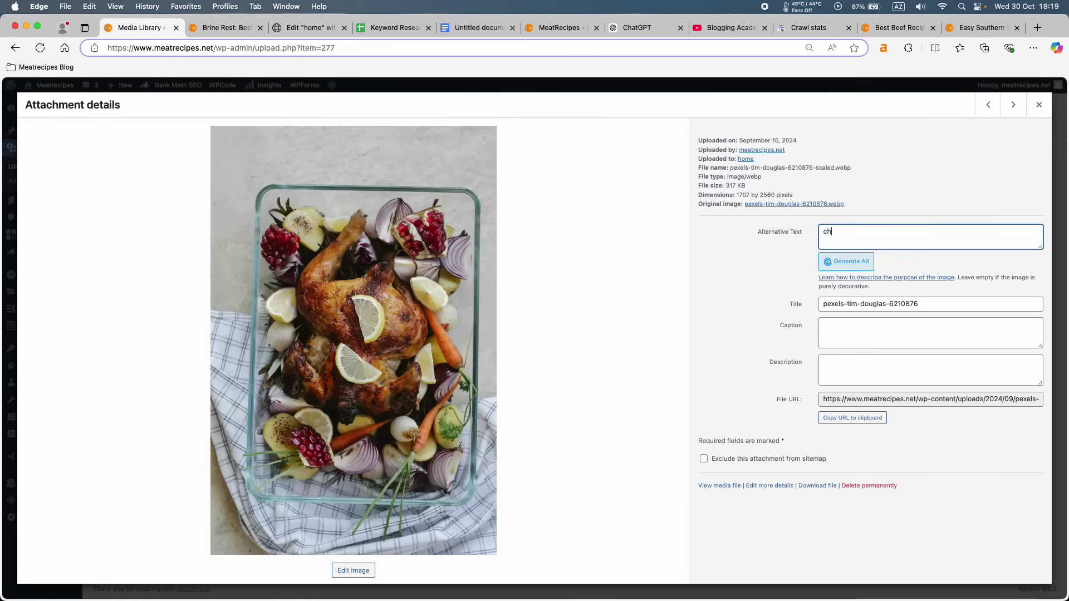
# Set the alternative text of beef-scaled.webp and steak-scaled.webp to "beef".
pyautogui.click(1012, 109)
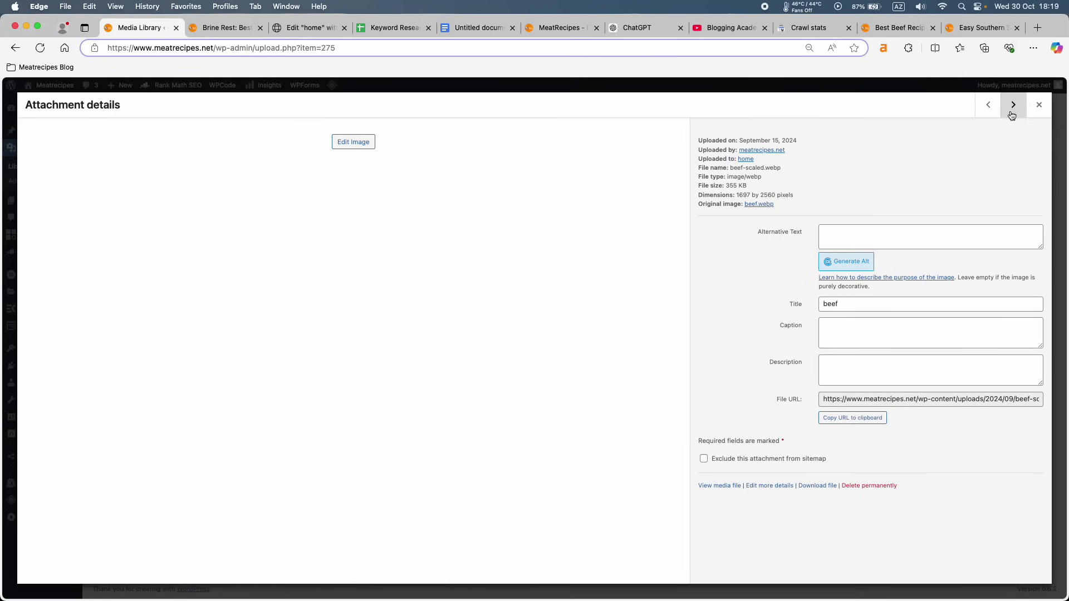
pyautogui.click(907, 233)
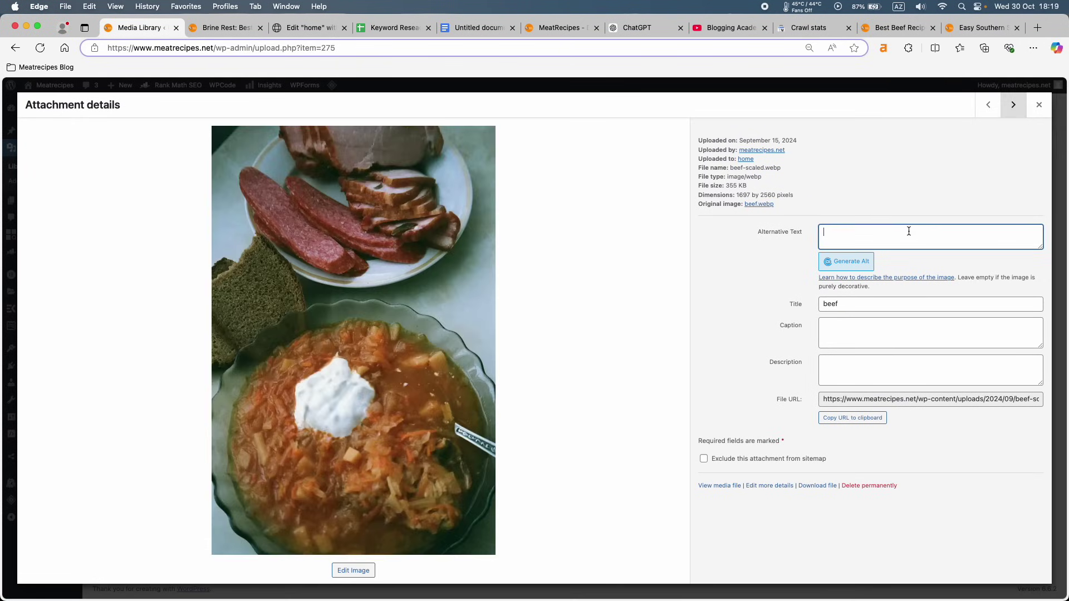
pyautogui.click(958, 157)
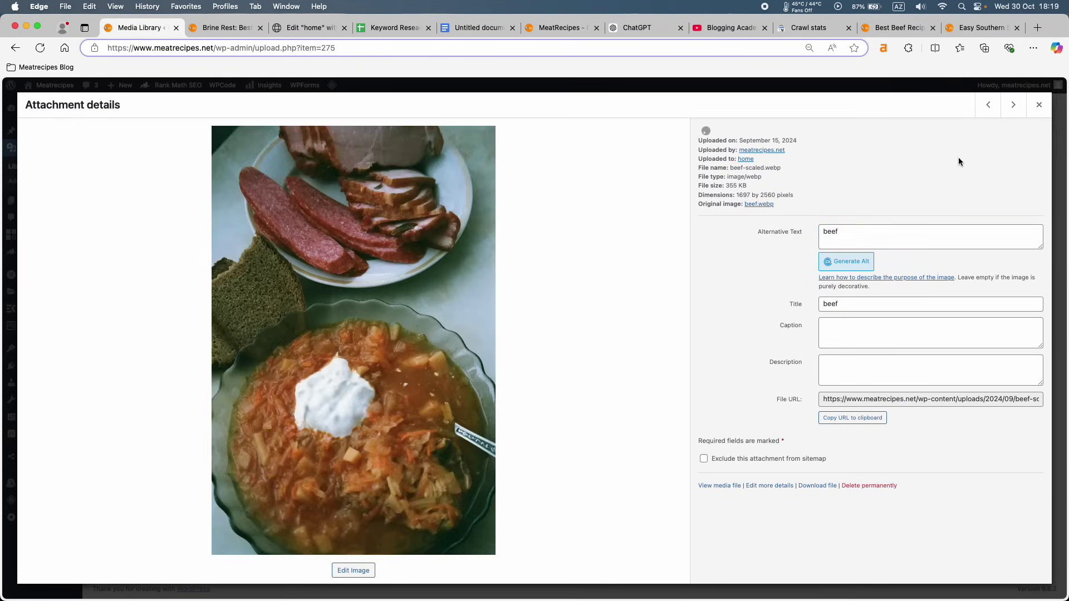
pyautogui.click(1012, 106)
pyautogui.click(899, 226)
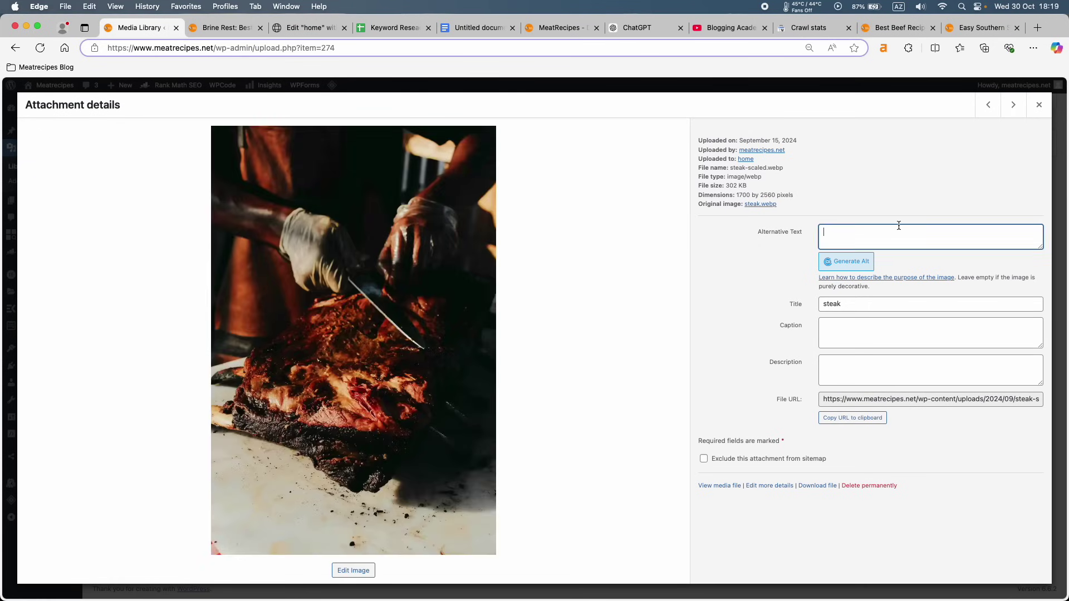
pyautogui.click(1013, 105)
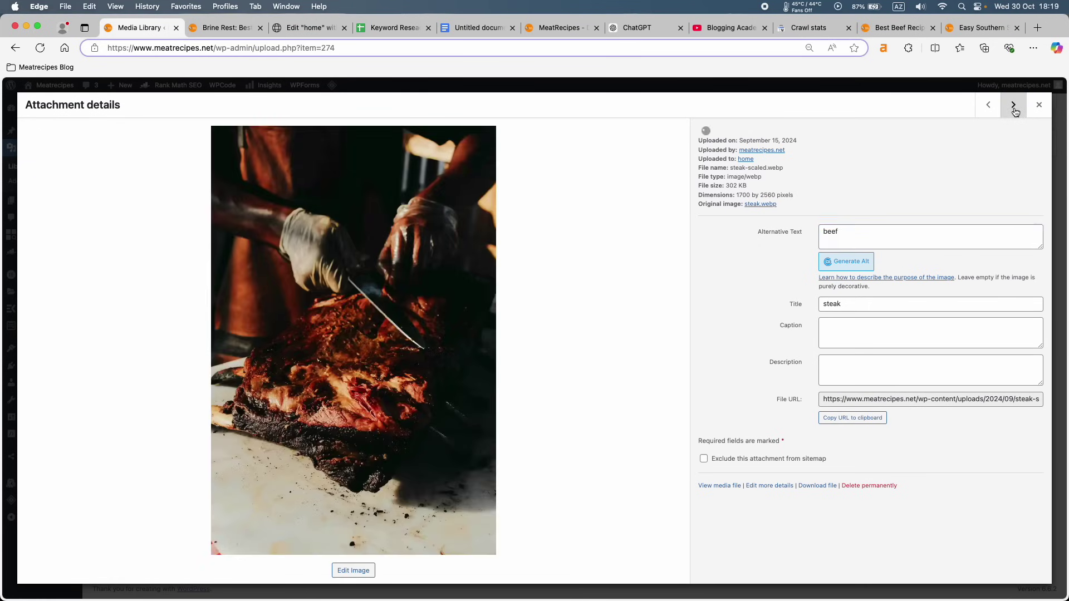
# Enter "salad" as the alternative text of 5-1.jpg and permanently delete that salad photo.
pyautogui.click(920, 225)
pyautogui.write('salad')
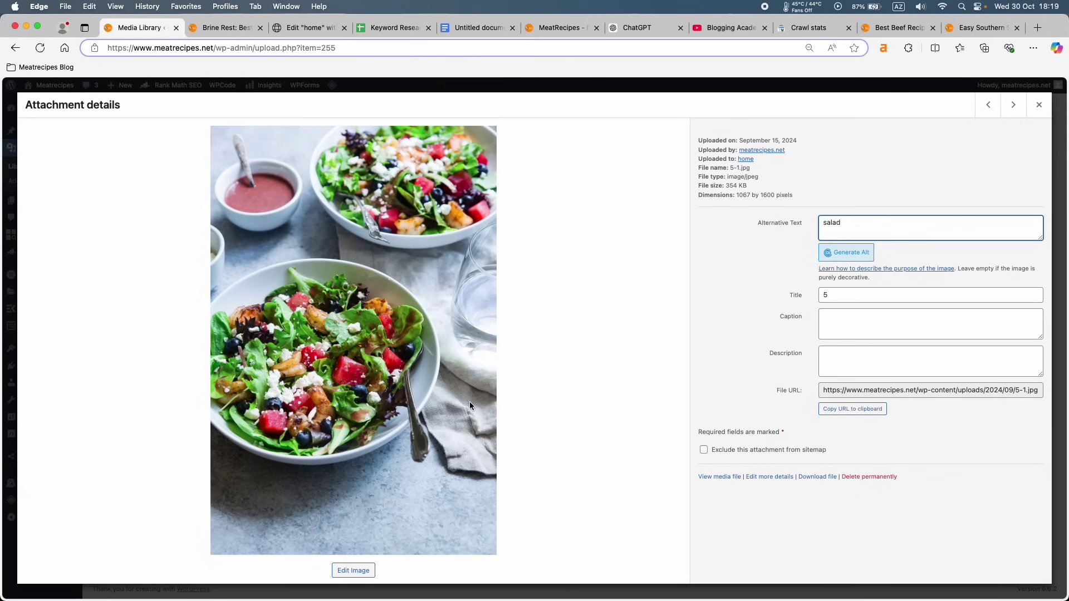
pyautogui.click(882, 478)
pyautogui.click(631, 131)
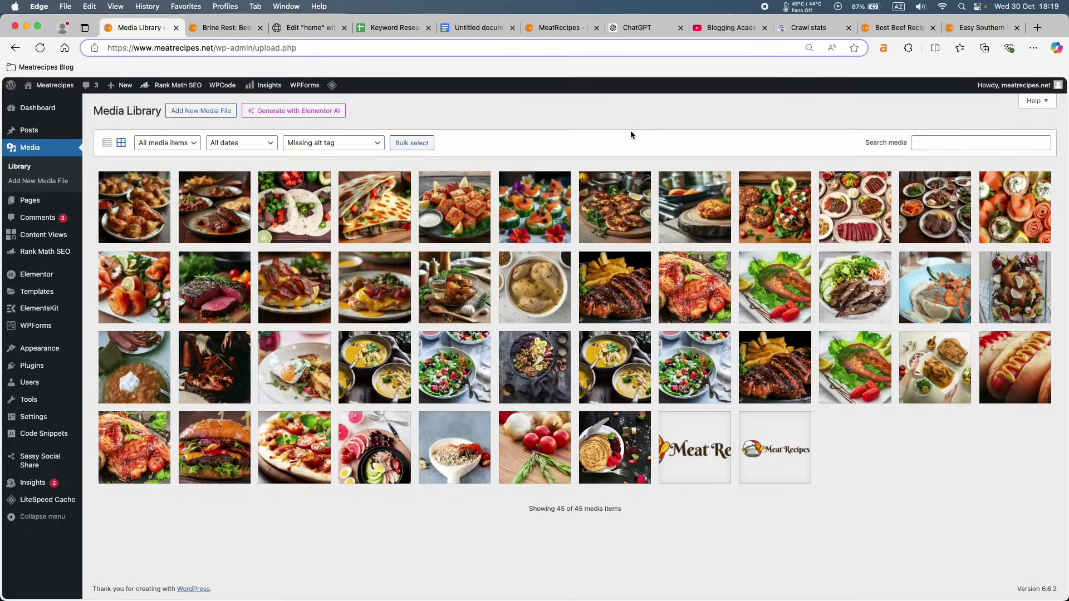
# Permanently delete the photo of spices on a wooden spoon and the photo of pancakes with strawberries.
pyautogui.click(460, 451)
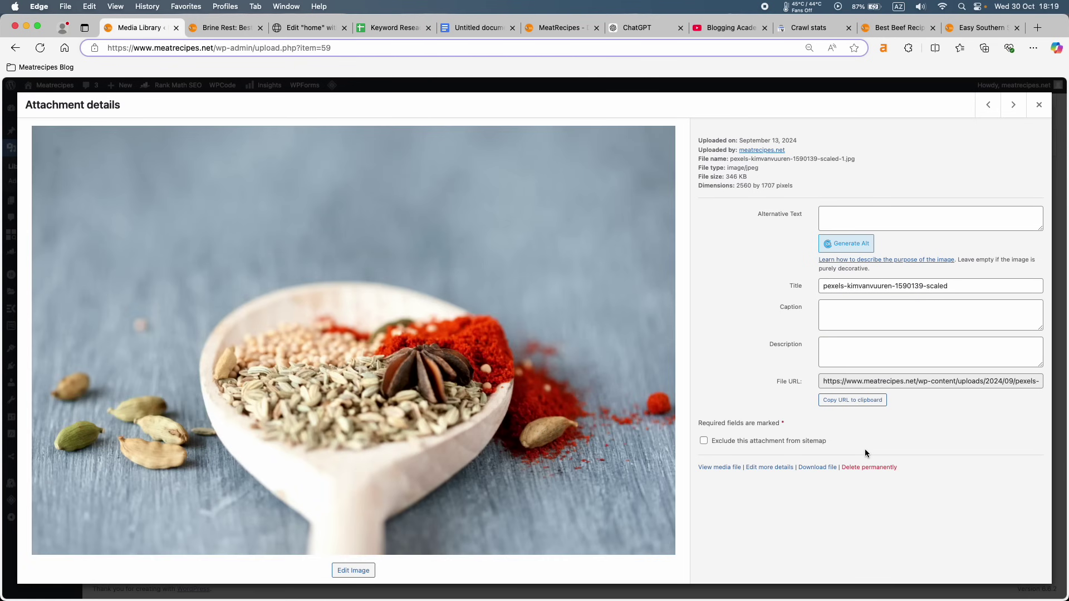
pyautogui.click(848, 469)
pyautogui.click(629, 136)
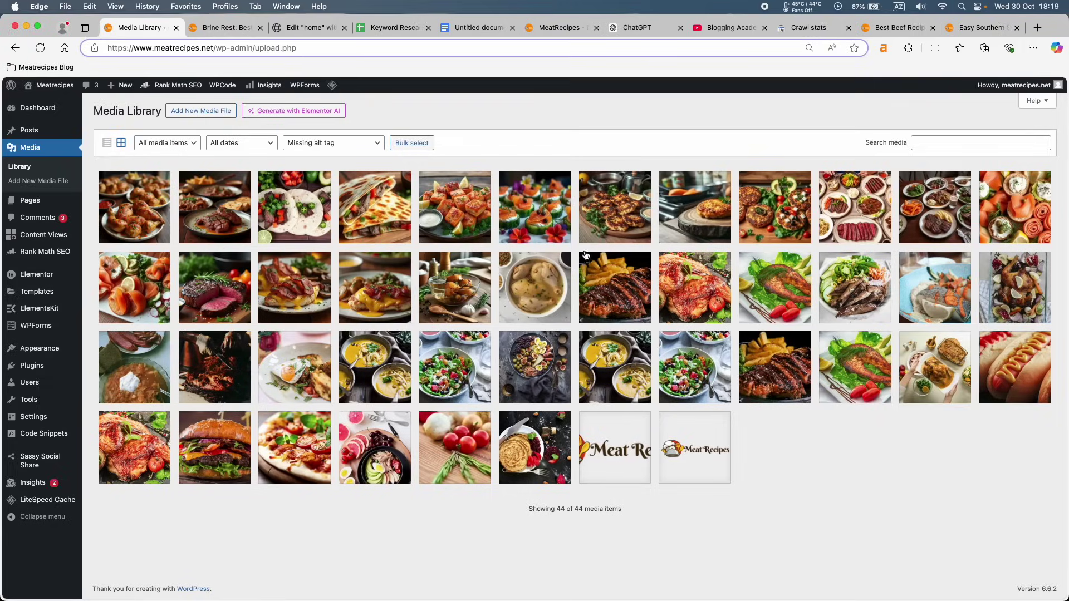
pyautogui.click(505, 460)
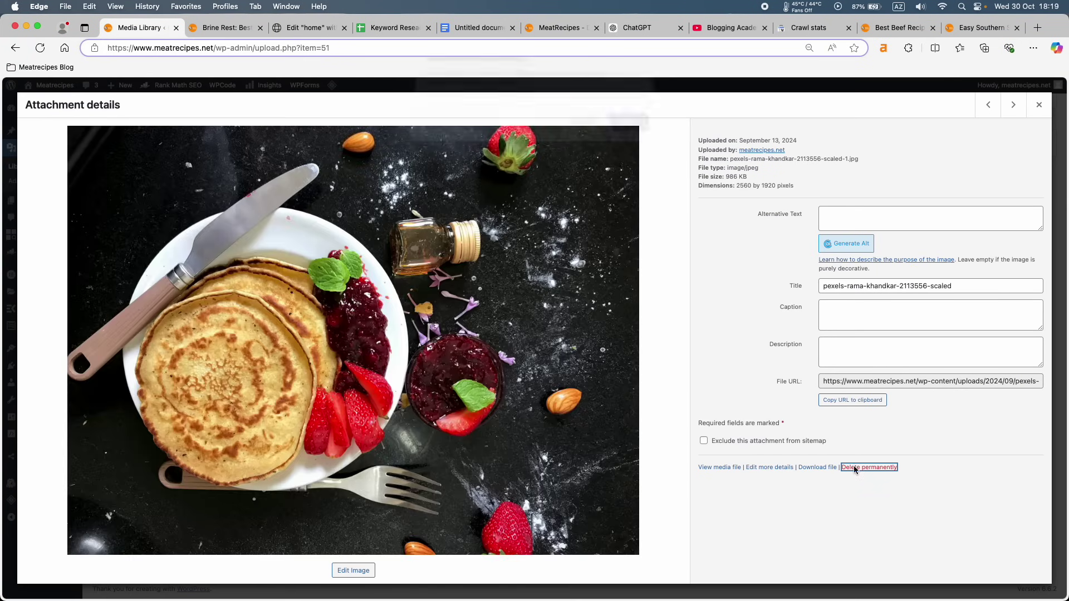
pyautogui.click(853, 466)
pyautogui.click(630, 134)
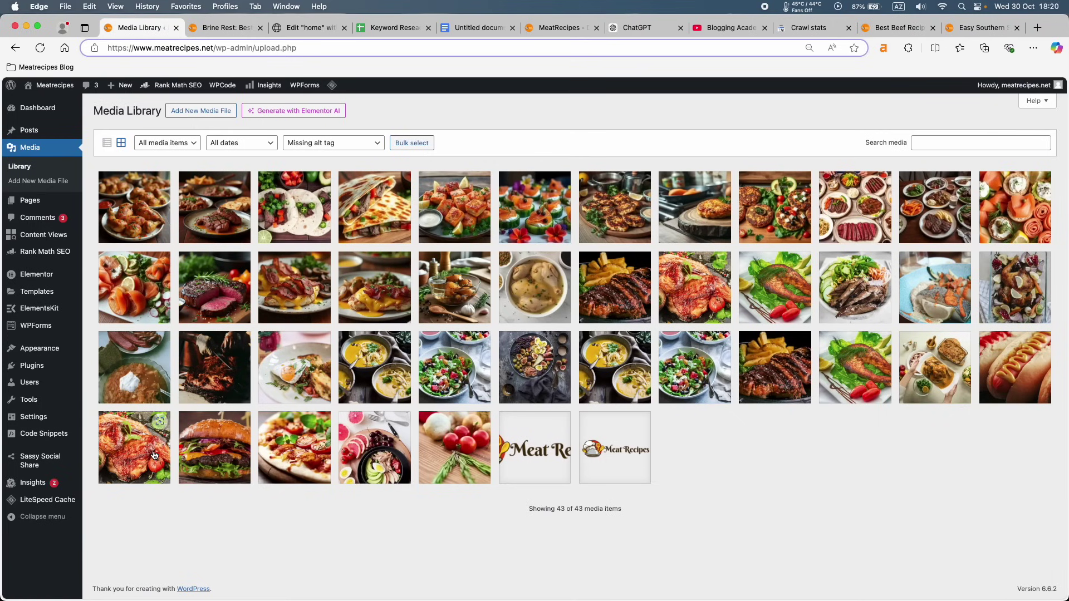
# Show the media library as a list and filter it by missing alt tag.
pyautogui.click(107, 143)
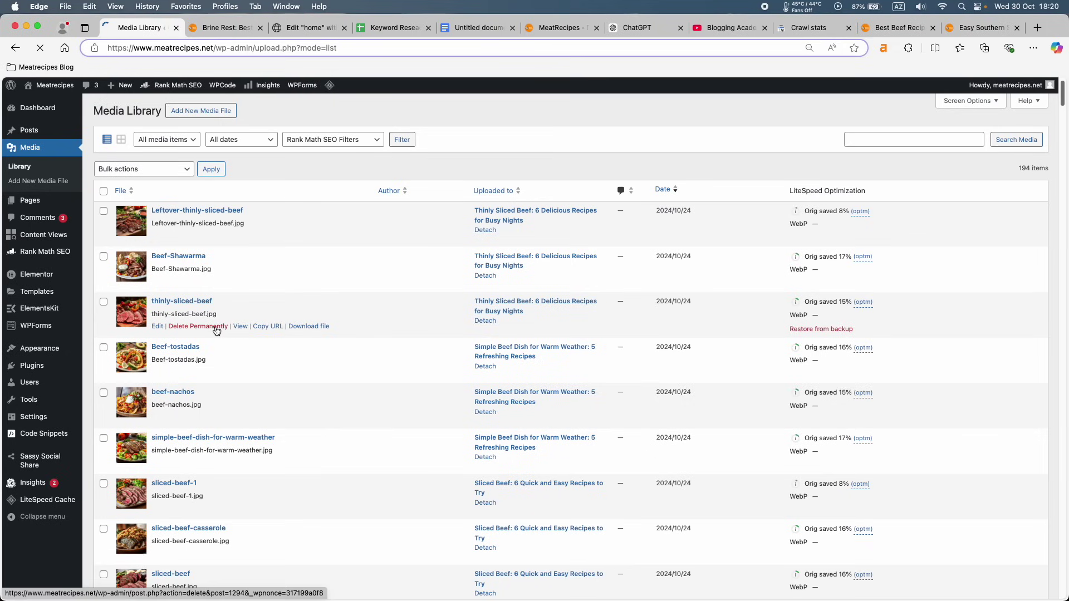
pyautogui.click(335, 140)
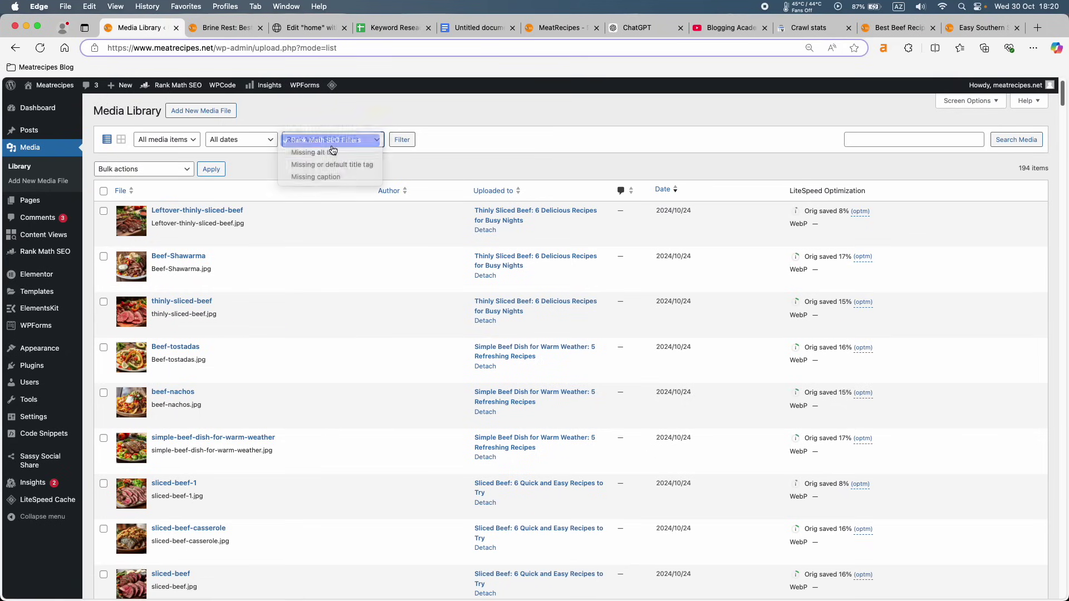
pyautogui.click(337, 149)
pyautogui.click(335, 140)
pyautogui.click(337, 151)
pyautogui.click(402, 140)
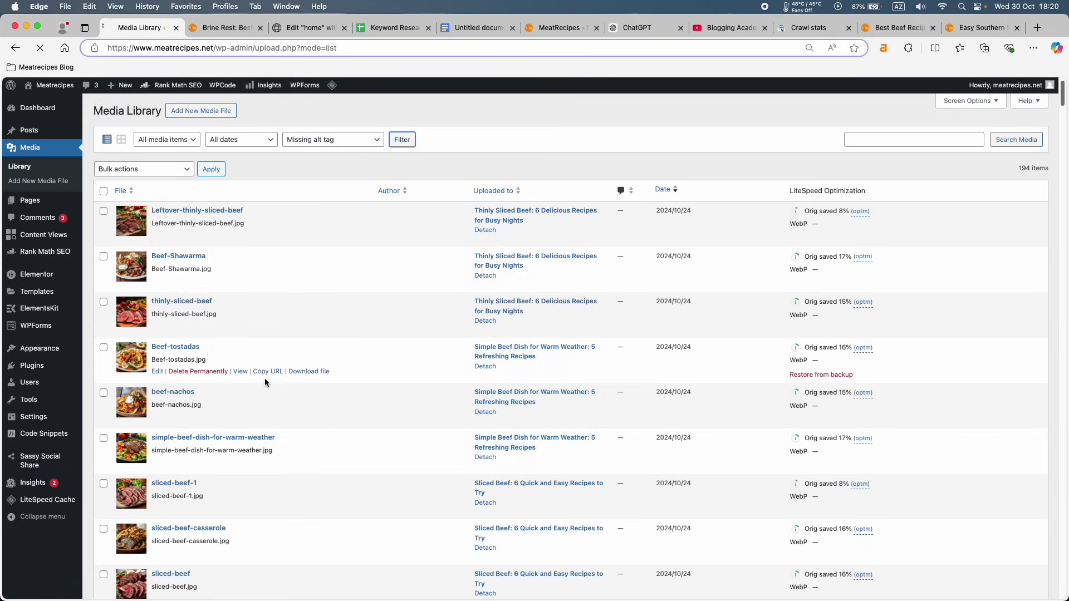
# Bulk delete restaurant_3.jpg, restaurant_5.jpg, restaurant_6.jpg, restaurant_7.jpg and the two unattached pexels photos permanently.
pyautogui.scroll(-10, 265, 379)
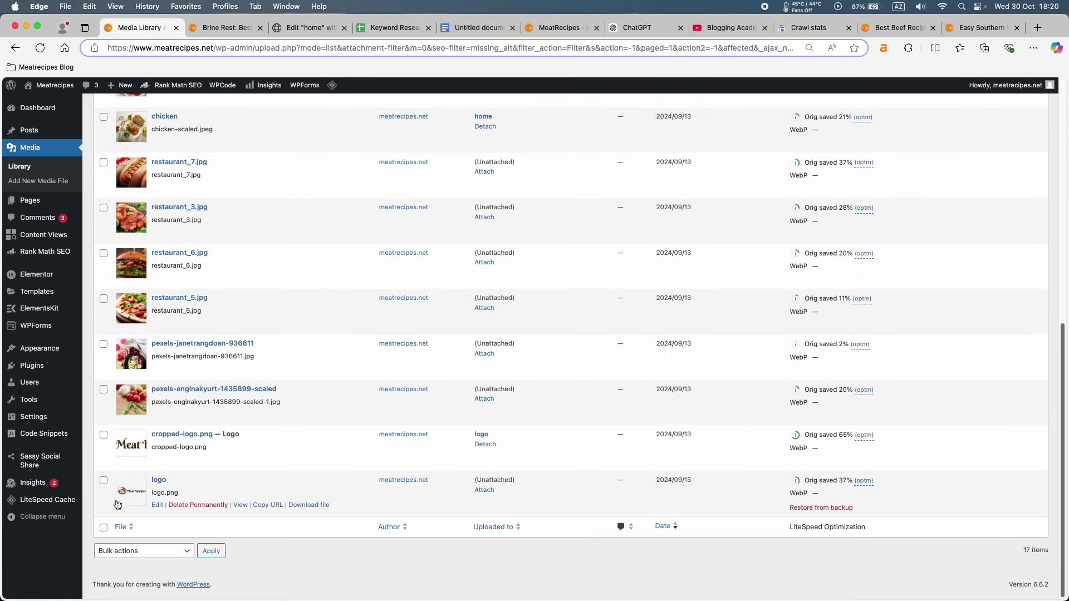
pyautogui.click(104, 395)
pyautogui.click(104, 349)
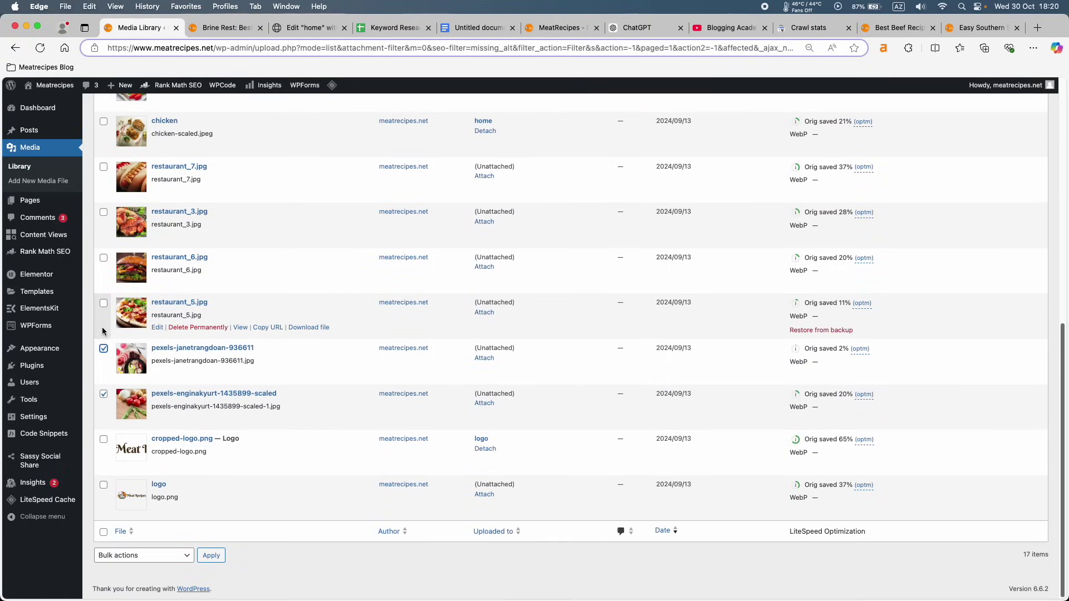
pyautogui.click(104, 303)
pyautogui.click(104, 258)
pyautogui.click(104, 212)
pyautogui.click(104, 167)
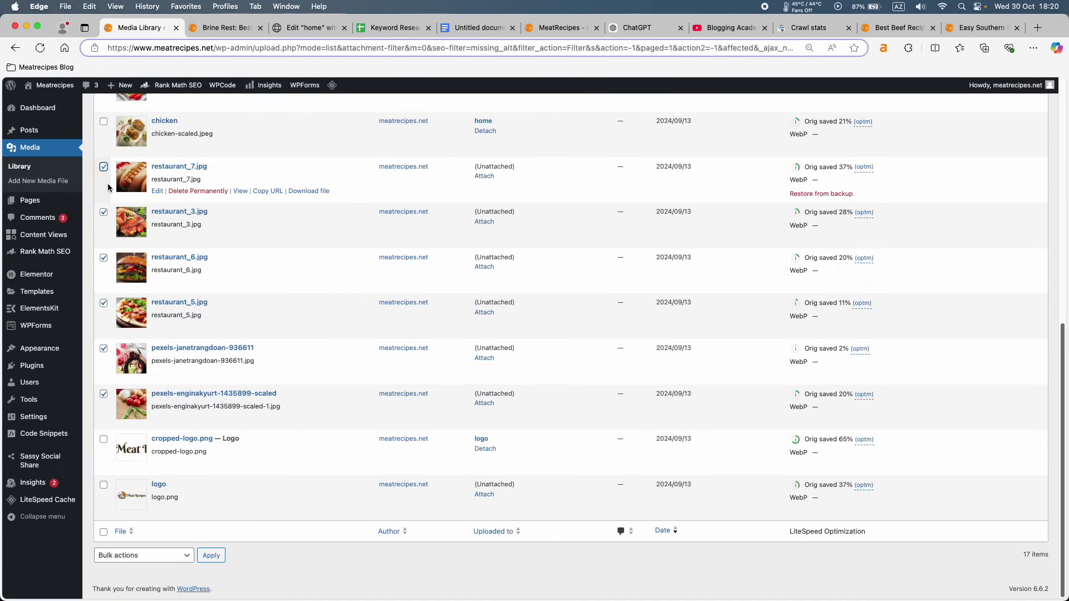
pyautogui.scroll(2, 109, 187)
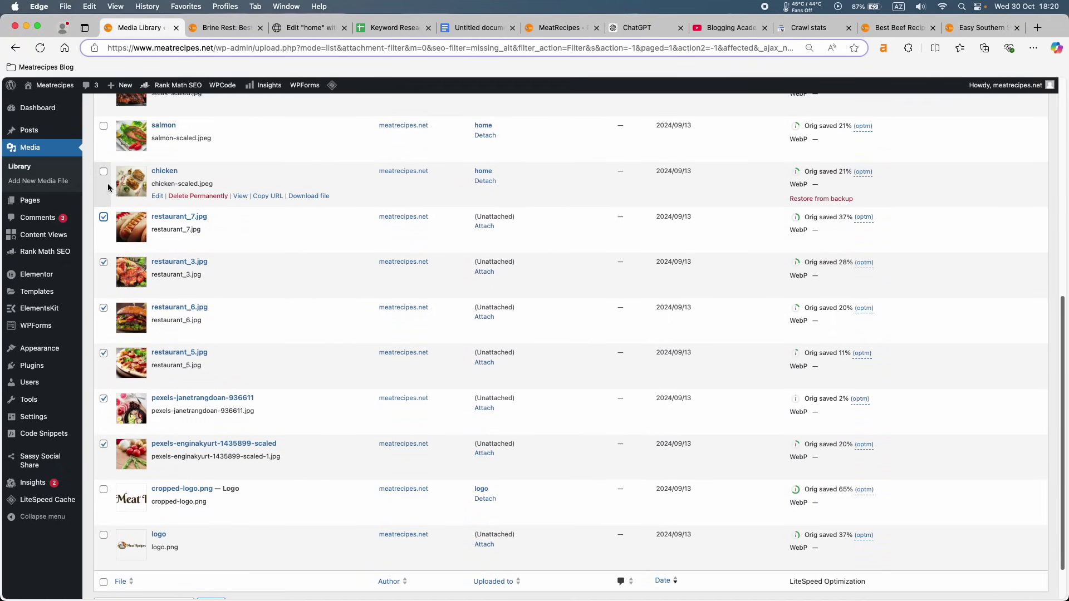
pyautogui.scroll(10, 512, 125)
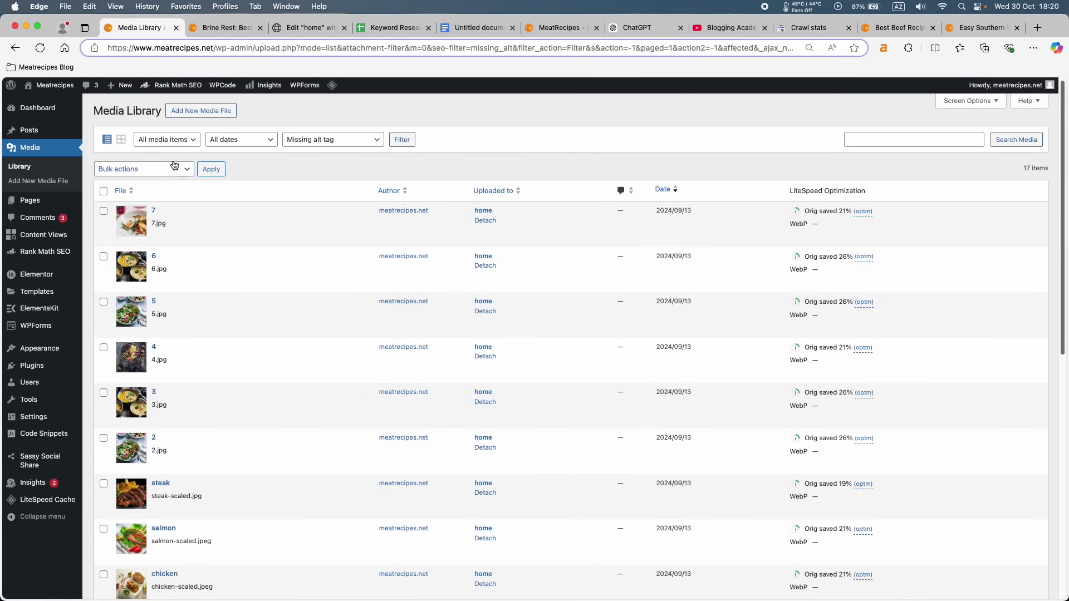
pyautogui.click(155, 167)
pyautogui.click(140, 180)
pyautogui.click(211, 169)
pyautogui.click(625, 134)
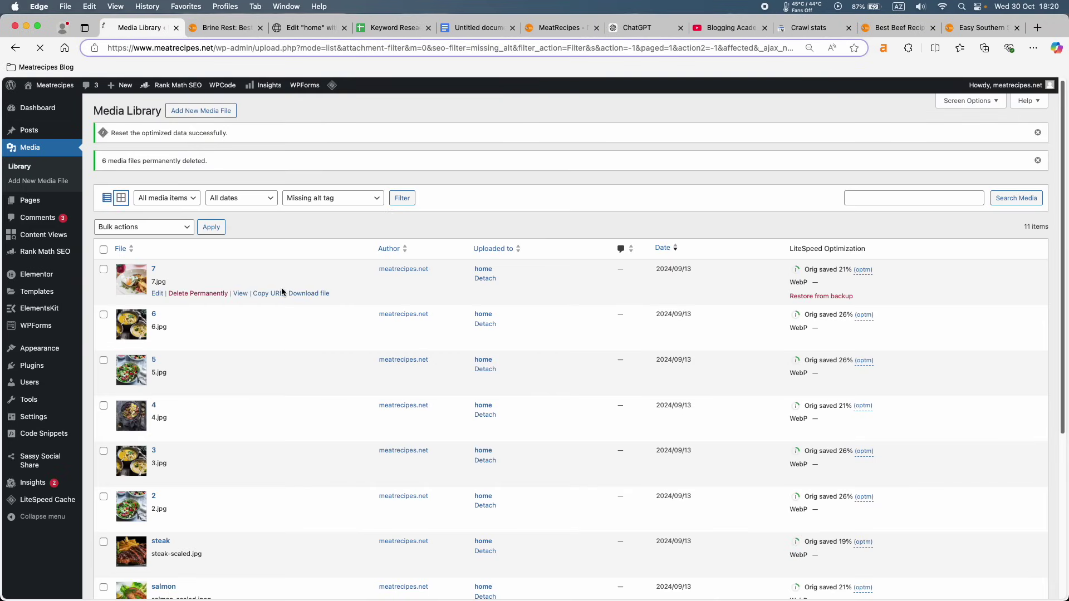
# Filter the media library's grid view by missing alt tag.
pyautogui.scroll(-5, 281, 290)
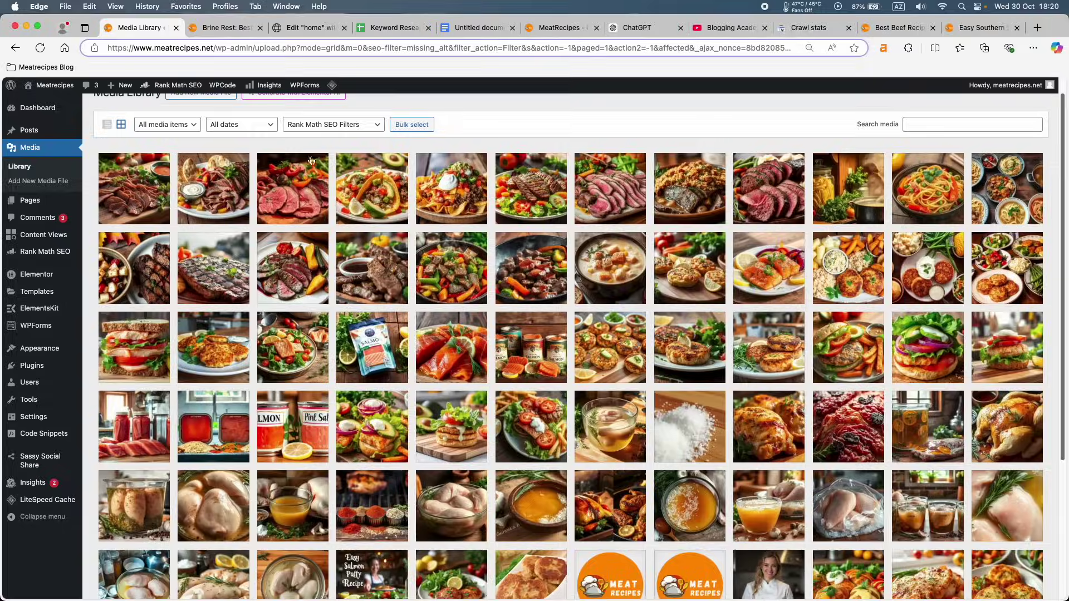
pyautogui.click(313, 125)
pyautogui.click(312, 136)
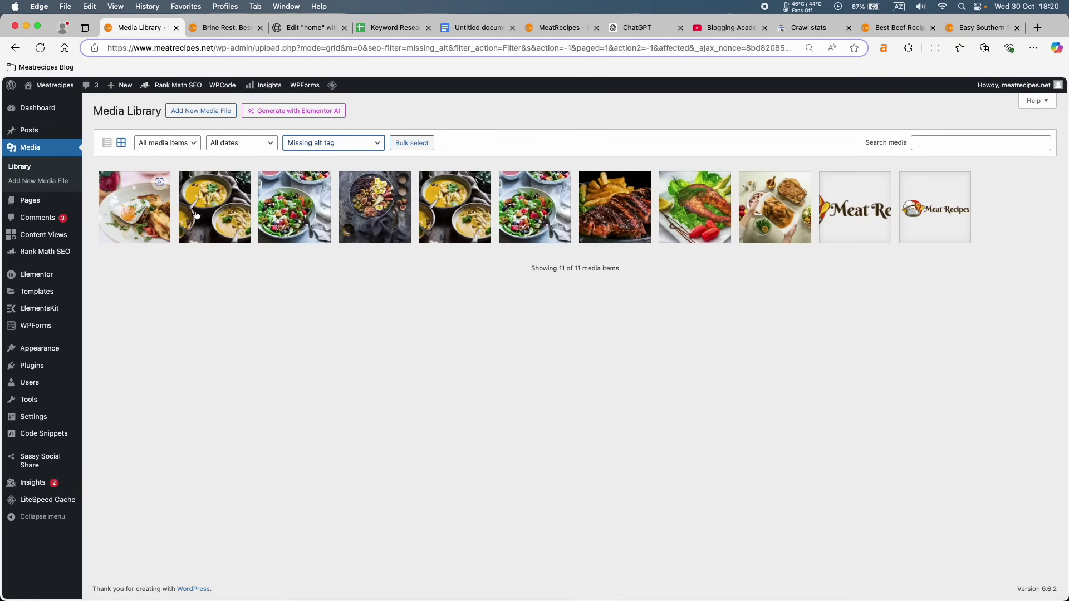
# Try to permanently delete 7.jpg, the fried egg photo.
pyautogui.click(137, 212)
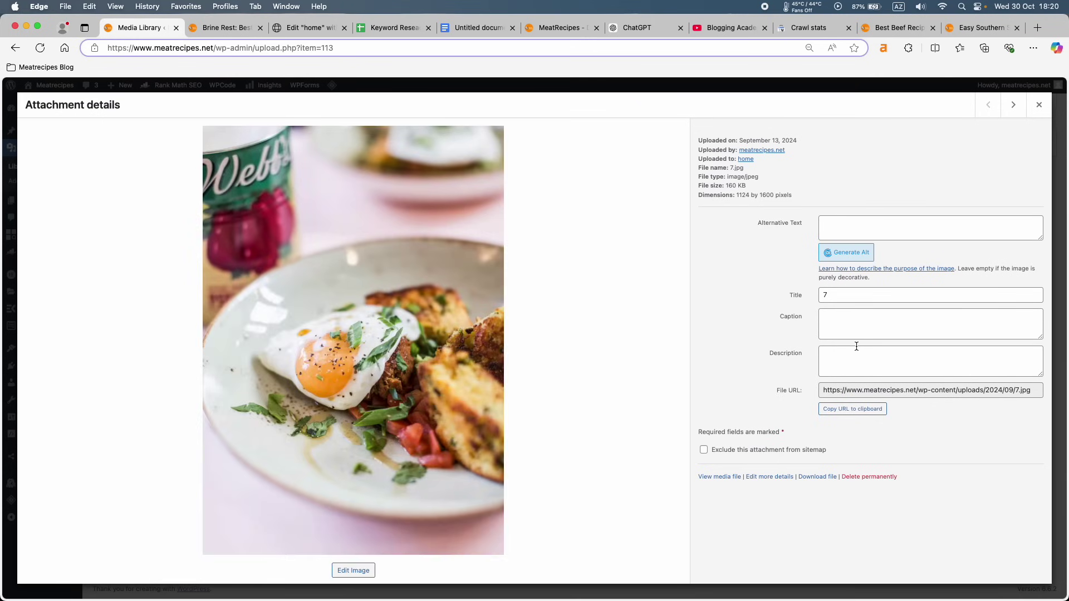
pyautogui.click(876, 477)
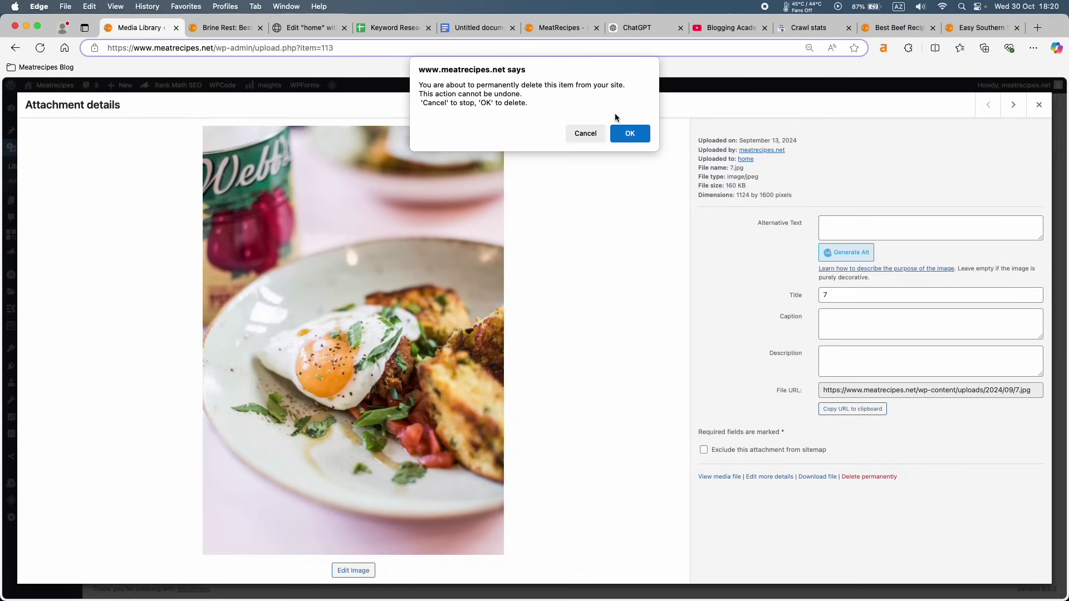
pyautogui.click(629, 133)
# Set the alternative text of steak-scaled.jpg, the grilled steak with fries, to "steak".
pyautogui.click(1012, 105)
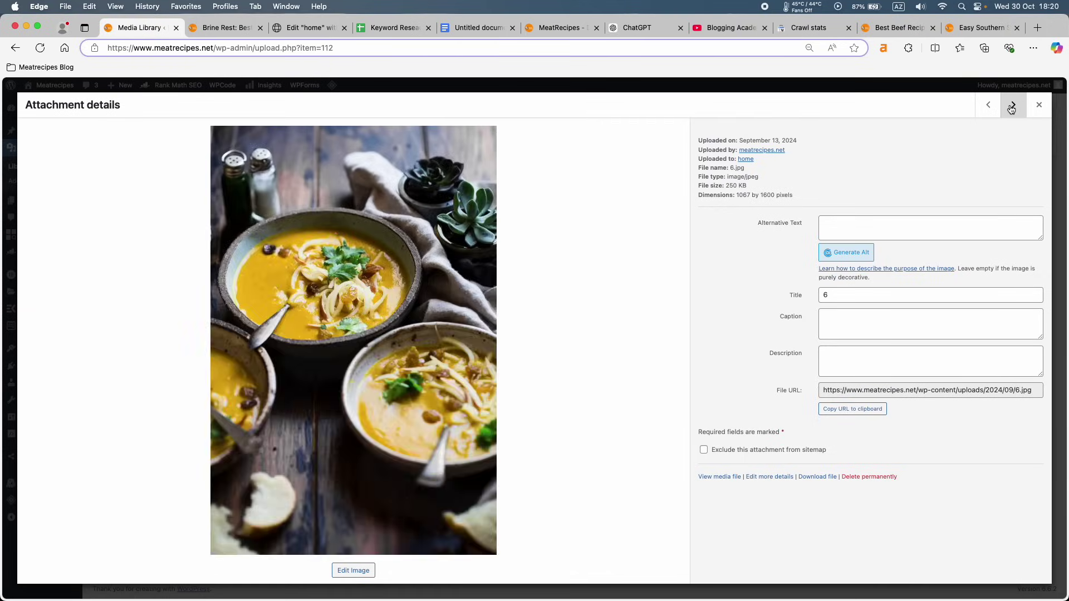
pyautogui.click(1012, 106)
pyautogui.click(1012, 106)
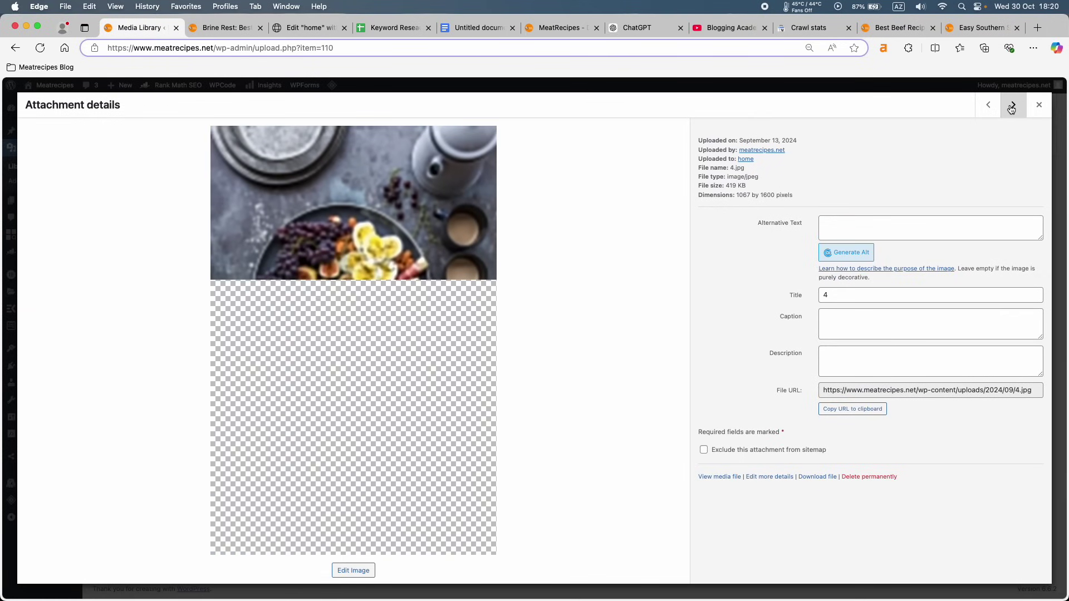
pyautogui.click(1012, 106)
pyautogui.click(1013, 106)
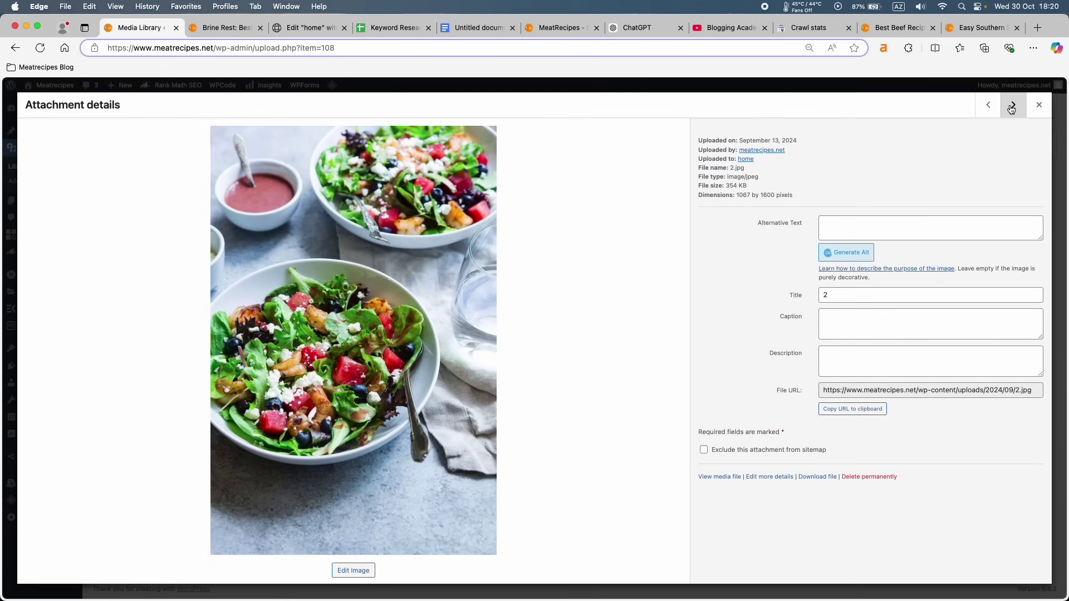
pyautogui.click(1012, 106)
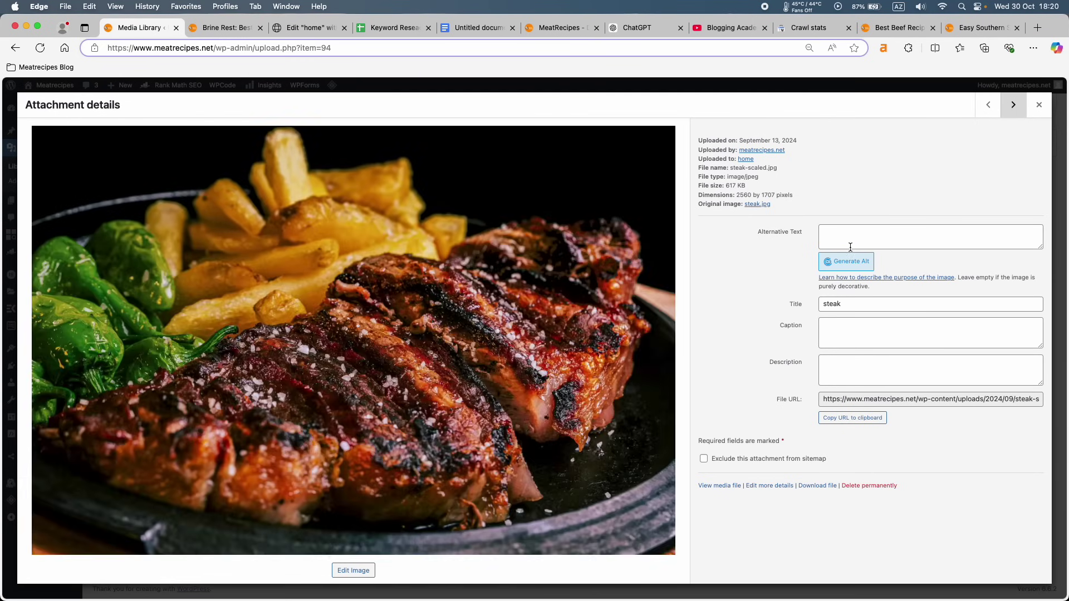
pyautogui.click(852, 235)
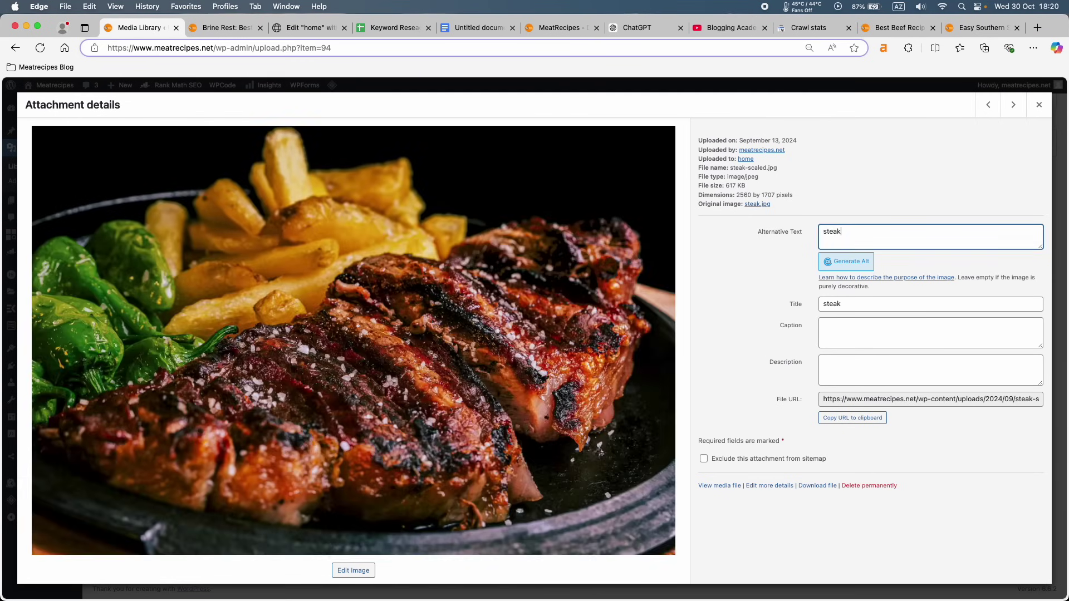
# Set the alternative text of salmon-scaled.jpeg to "salmon" and of chicken-scaled.jpeg to "chicken".
pyautogui.click(1012, 107)
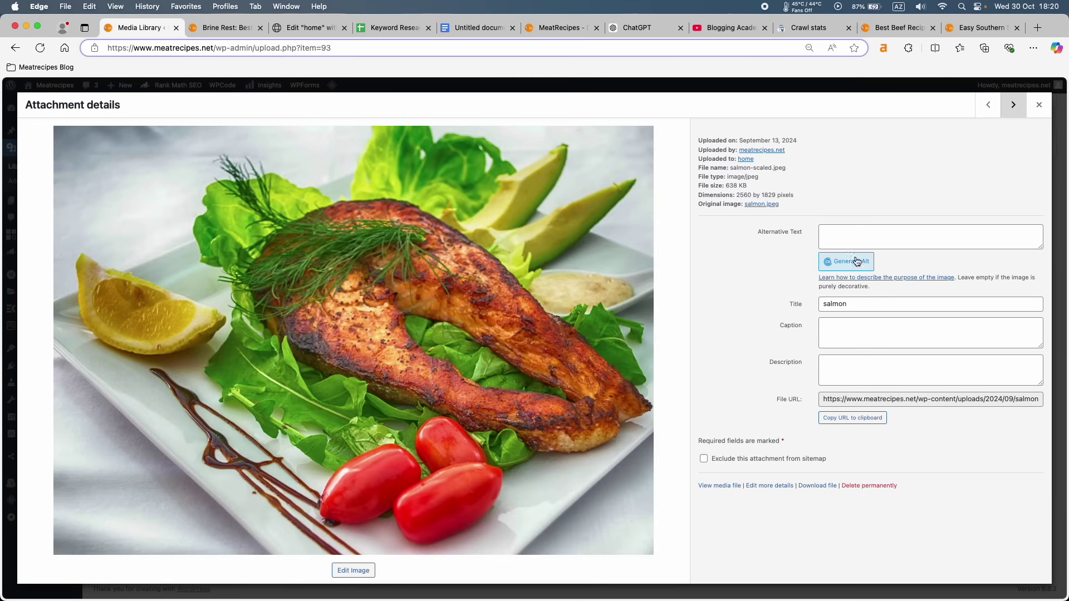
pyautogui.click(864, 244)
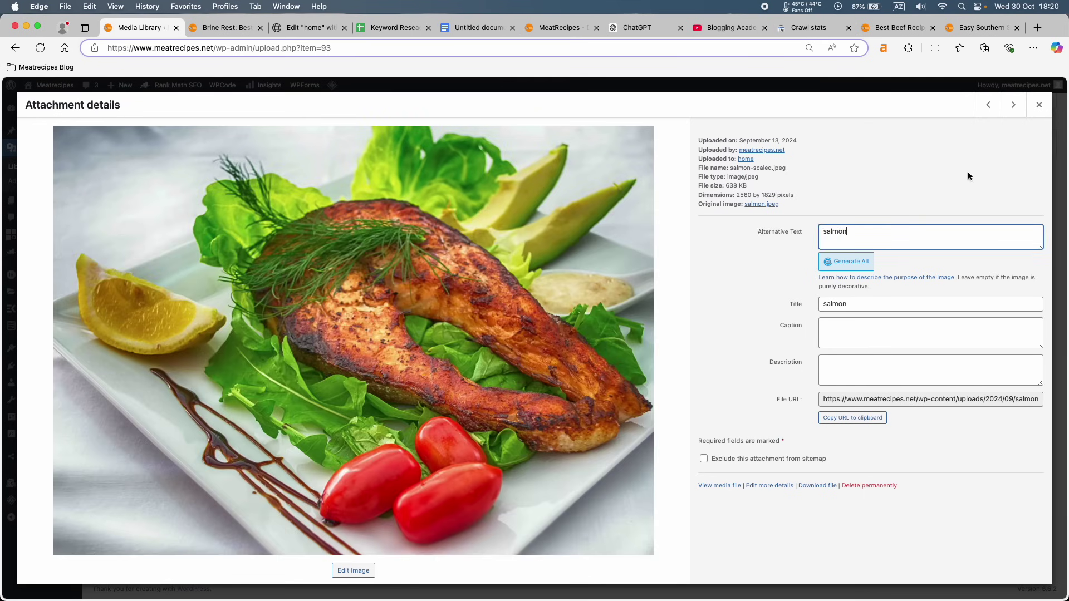
pyautogui.click(1012, 107)
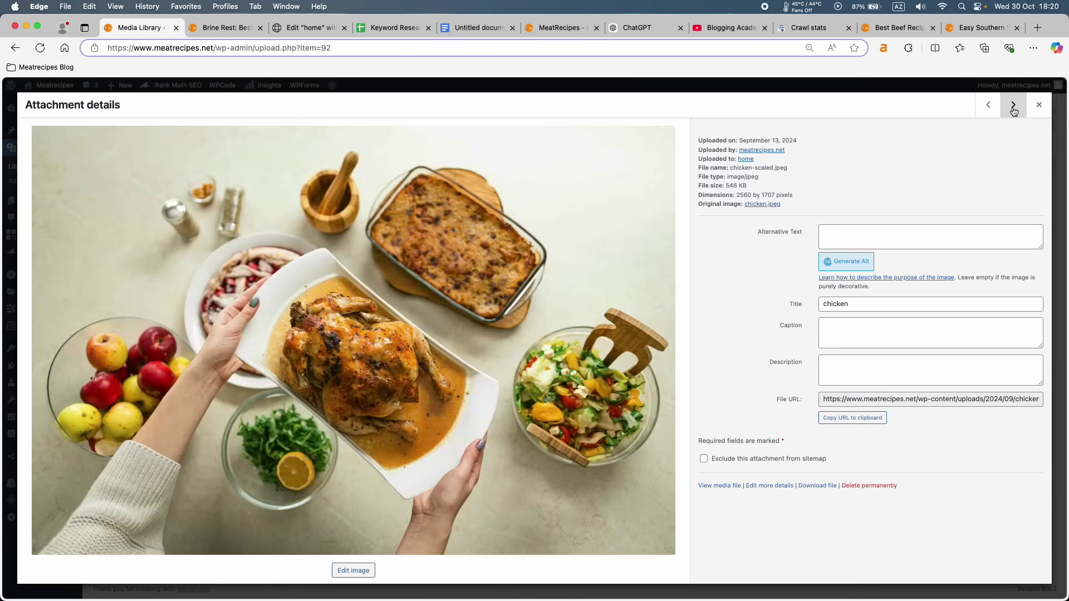
pyautogui.click(910, 239)
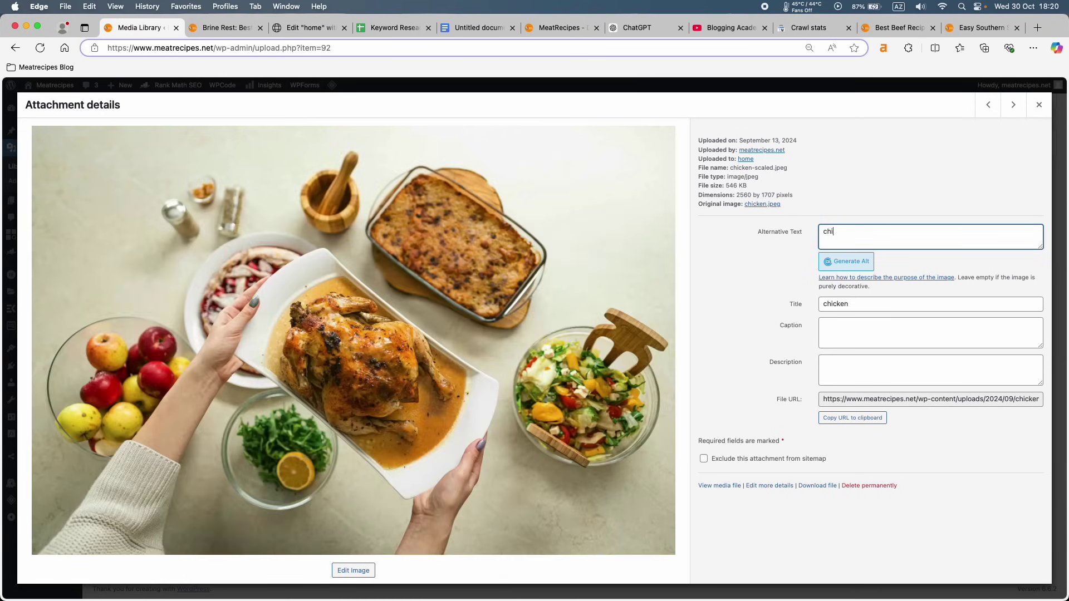
pyautogui.press('Escape')
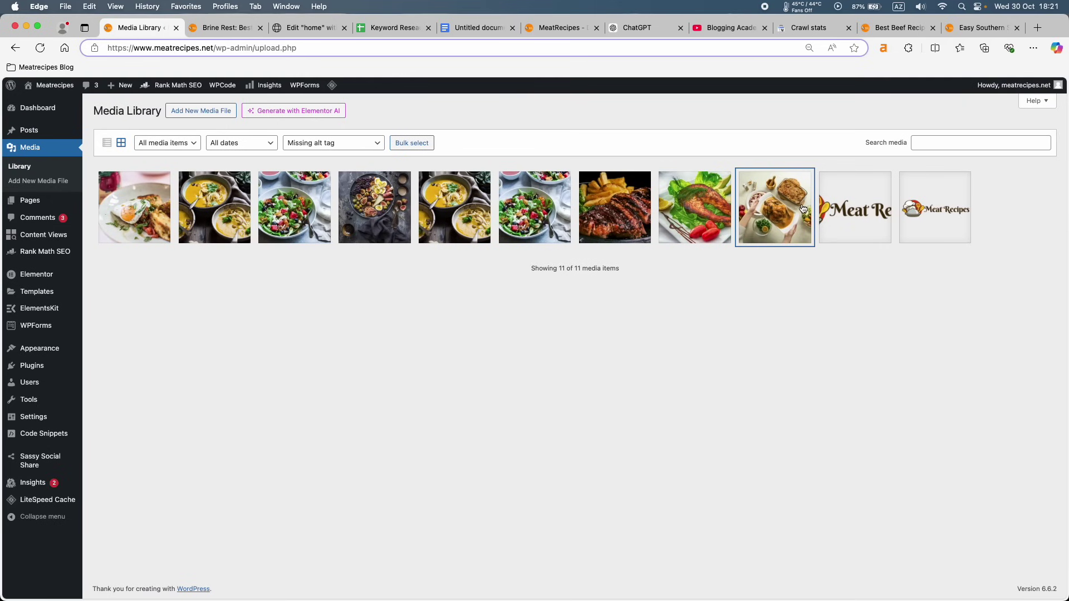
# Set the alternative text of both cropped-logo.png and logo.png to "logo" and close the attachment details.
pyautogui.click(837, 199)
pyautogui.click(862, 236)
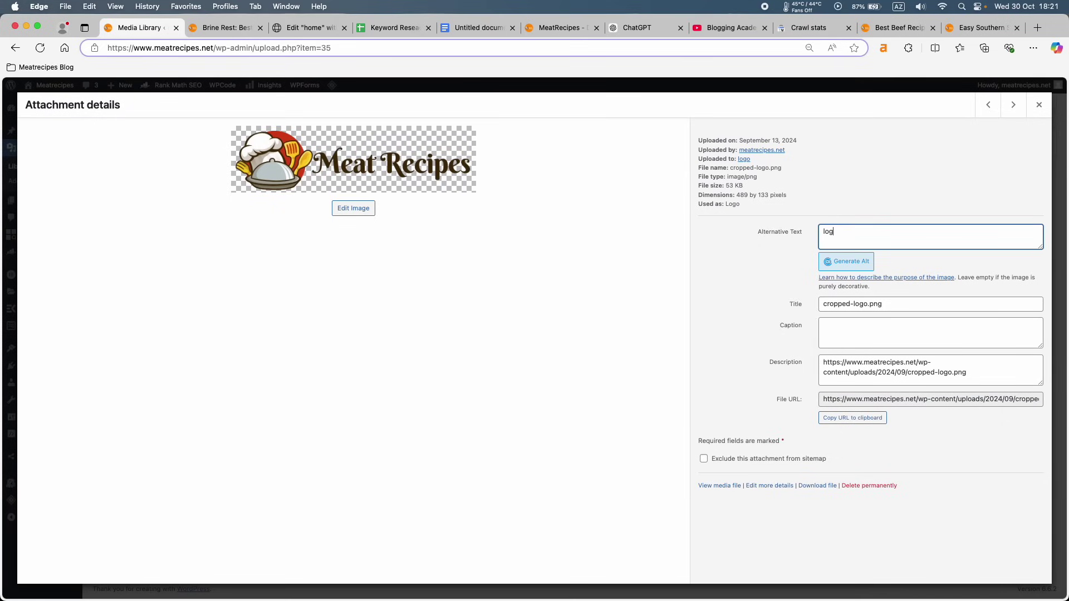
pyautogui.click(1014, 105)
pyautogui.click(903, 214)
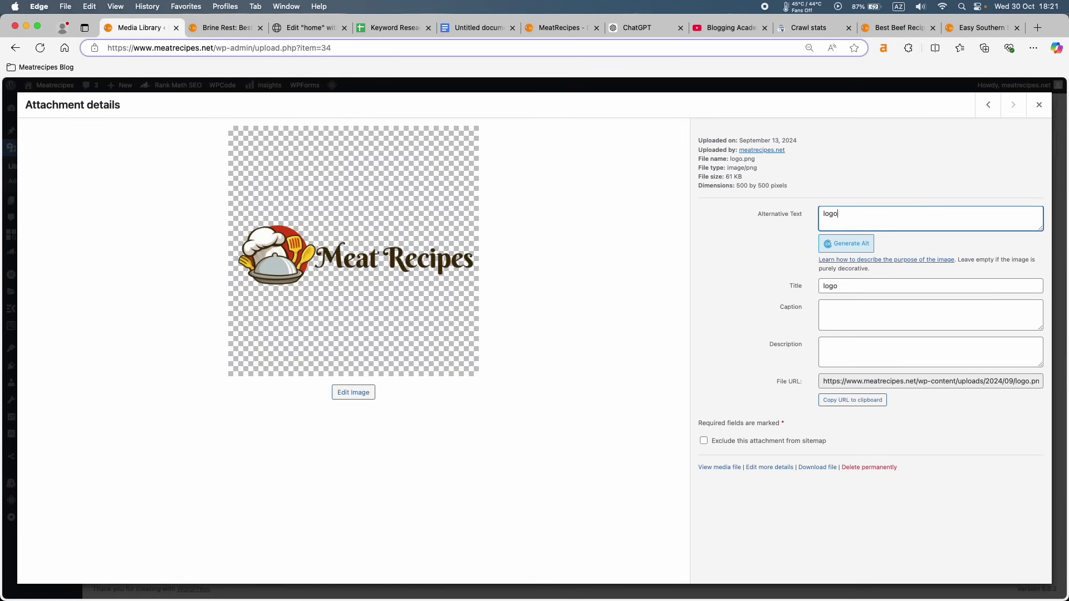
pyautogui.click(921, 176)
pyautogui.click(1039, 105)
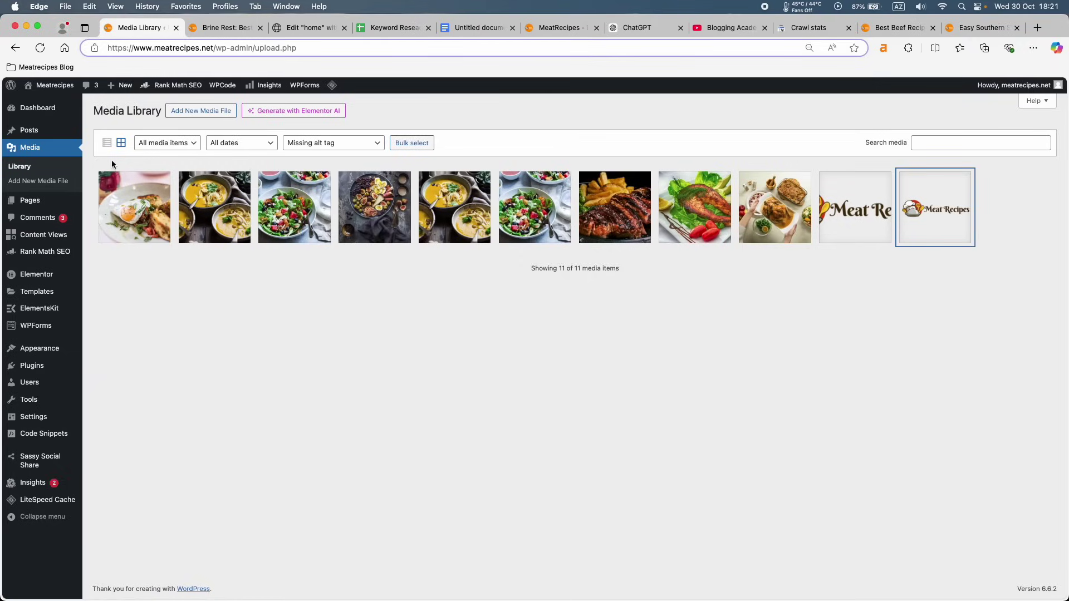
# Return to the list view and filter the remaining media by missing alt tag.
pyautogui.click(107, 143)
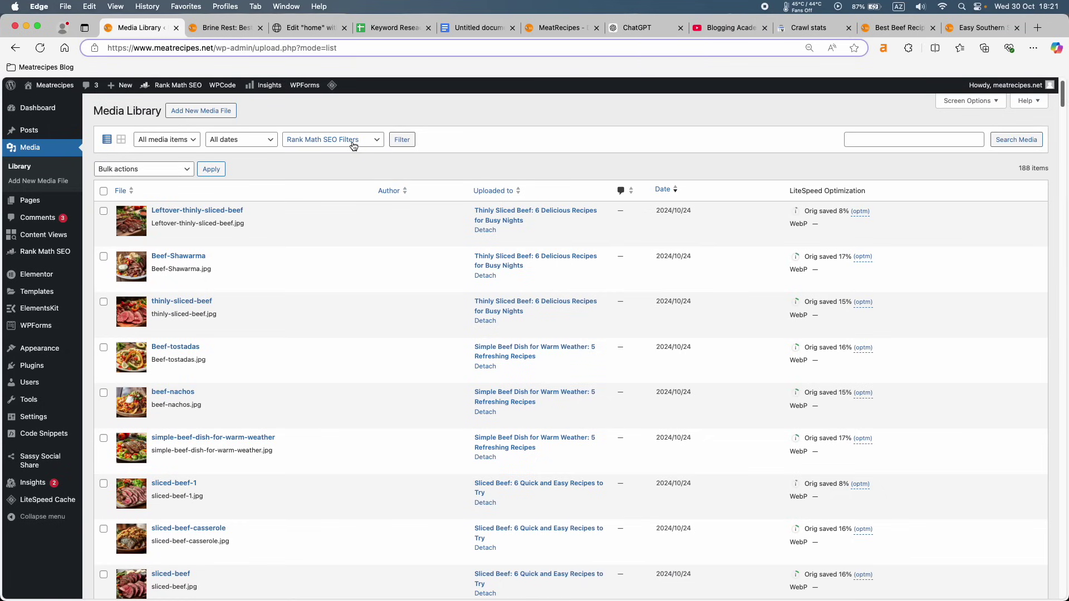
pyautogui.click(353, 146)
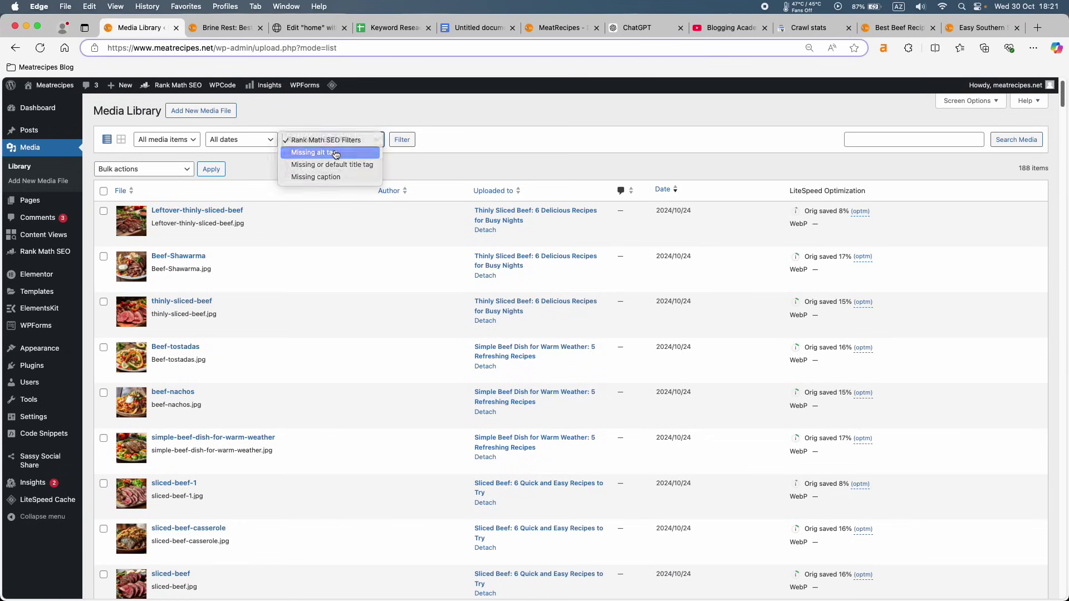
pyautogui.click(348, 151)
pyautogui.click(402, 140)
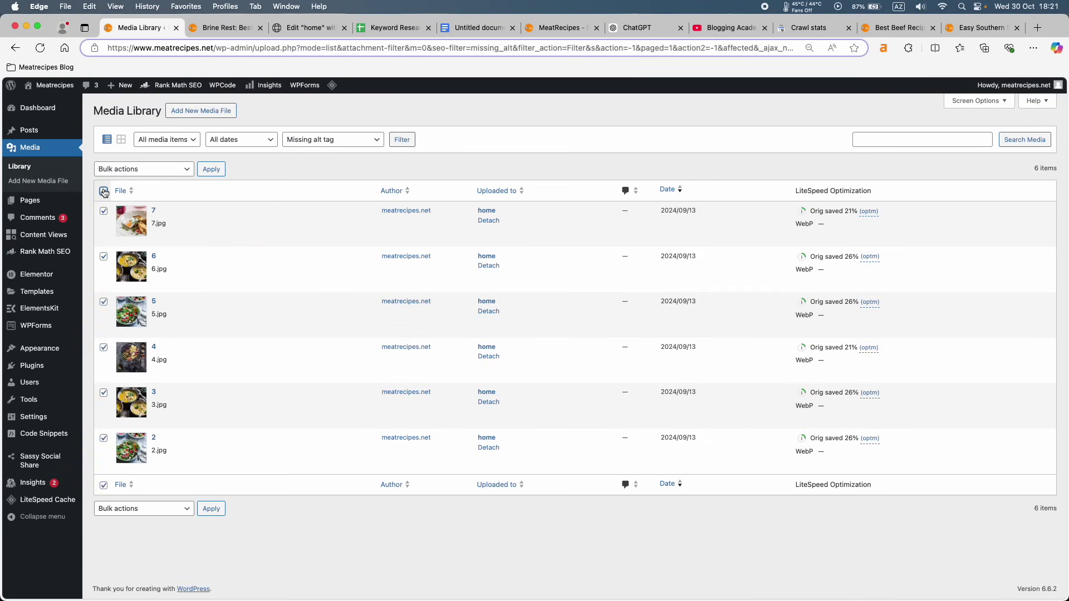
# Permanently delete all the selected media files that are missing an alt tag.
pyautogui.click(129, 169)
pyautogui.click(212, 175)
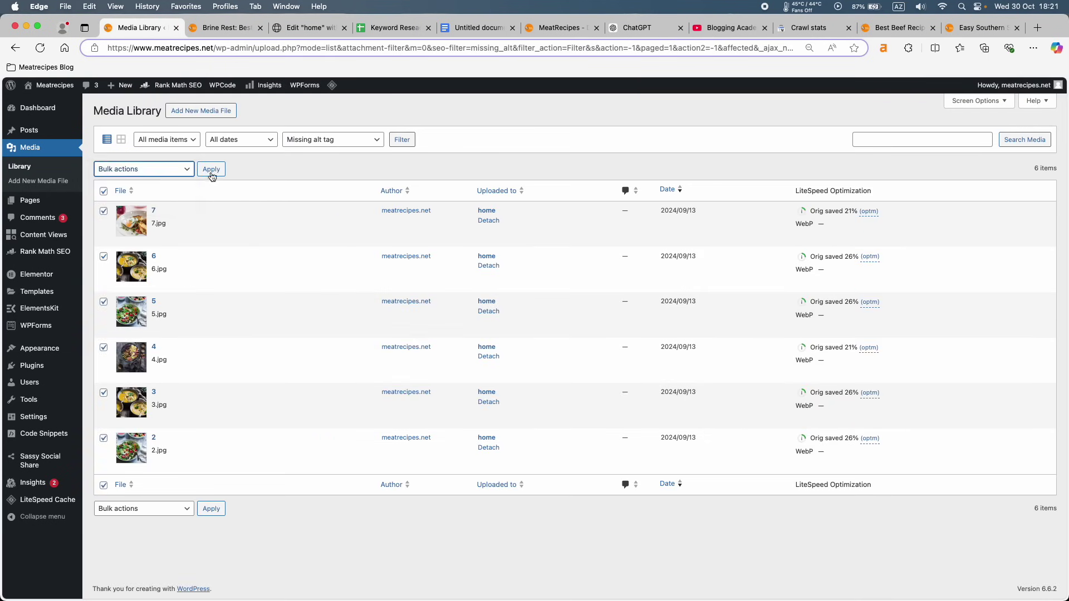
pyautogui.click(211, 173)
pyautogui.click(629, 134)
# Purge all LiteSpeed caches and rerun the site's SEO analysis in Rank Math's SEO Analyzer.
pyautogui.moveTo(332, 87)
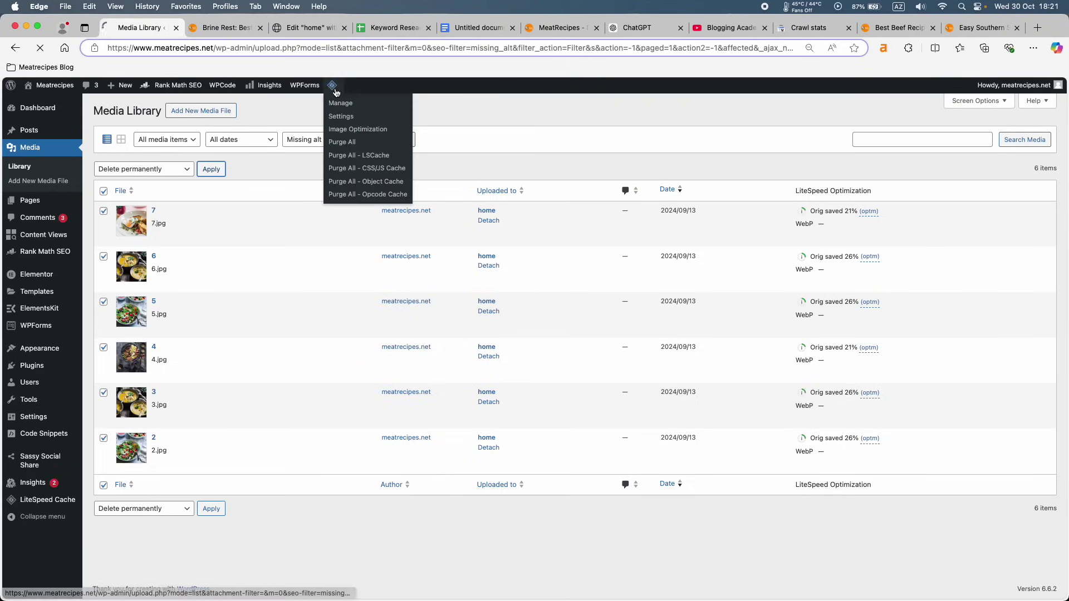
pyautogui.click(348, 143)
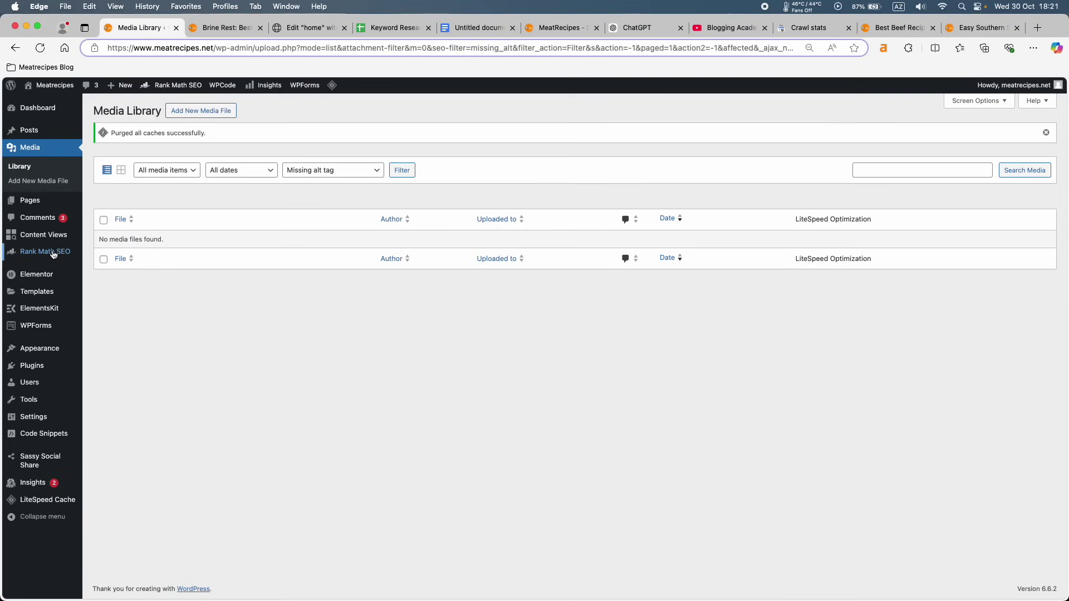
pyautogui.moveTo(70, 253)
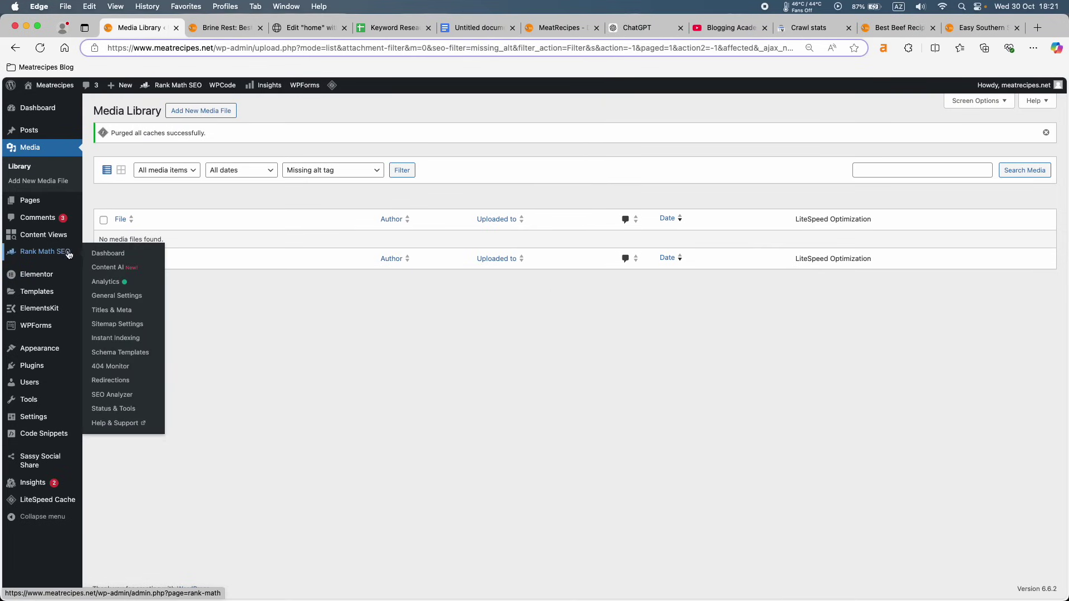
pyautogui.click(113, 397)
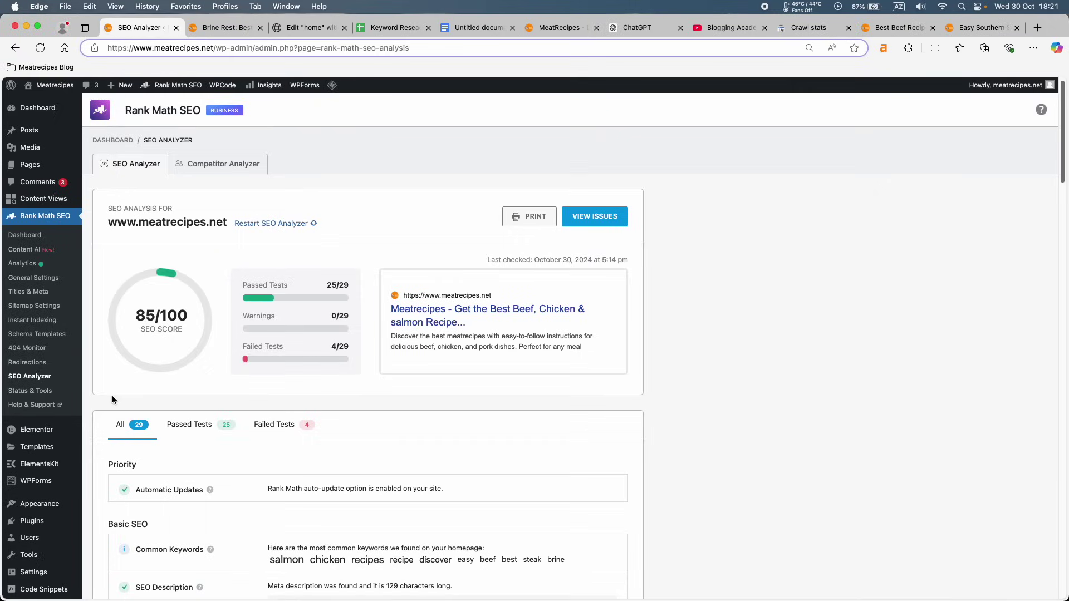
pyautogui.click(281, 224)
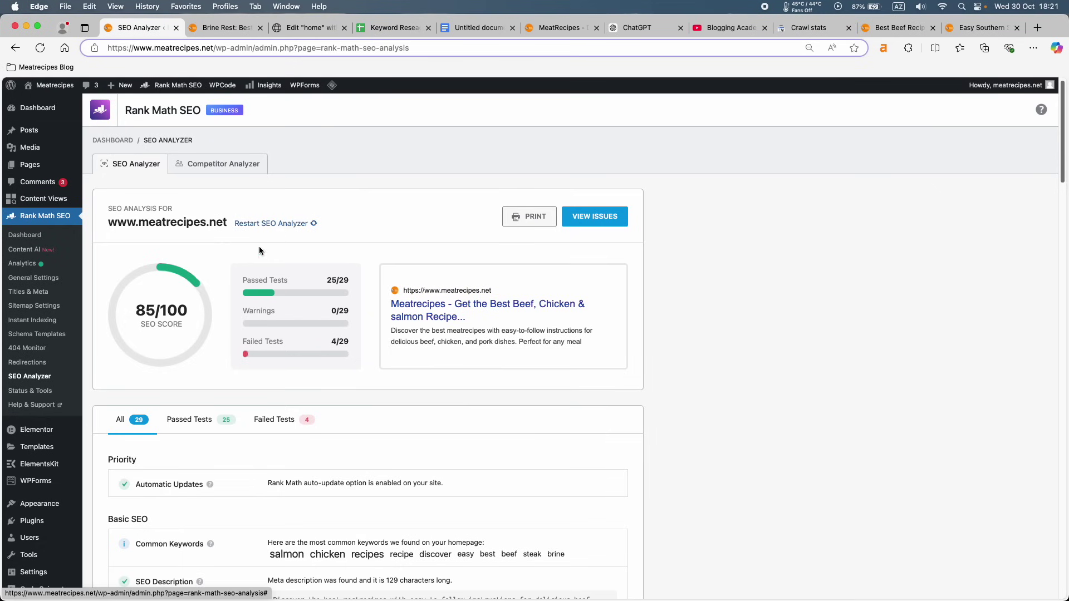
# Examine the failed SEO tests, especially the homepage images listed under Image ALT Attributes.
pyautogui.click(292, 422)
pyautogui.scroll(-5, 292, 424)
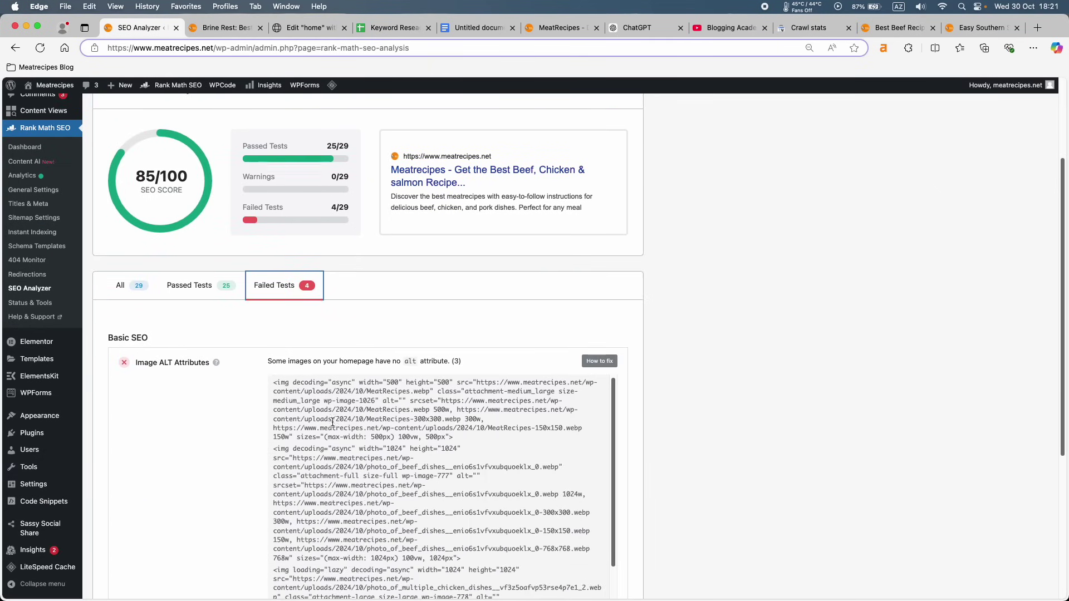
pyautogui.scroll(-4, 404, 440)
pyautogui.scroll(-3, 405, 439)
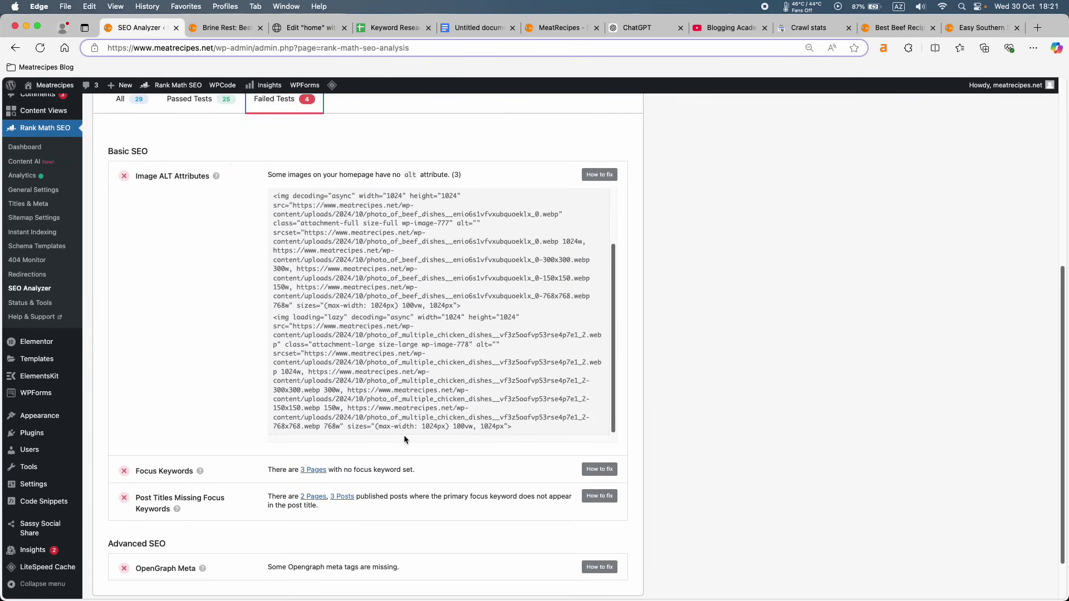
pyautogui.scroll(3, 405, 436)
pyautogui.scroll(5, 371, 313)
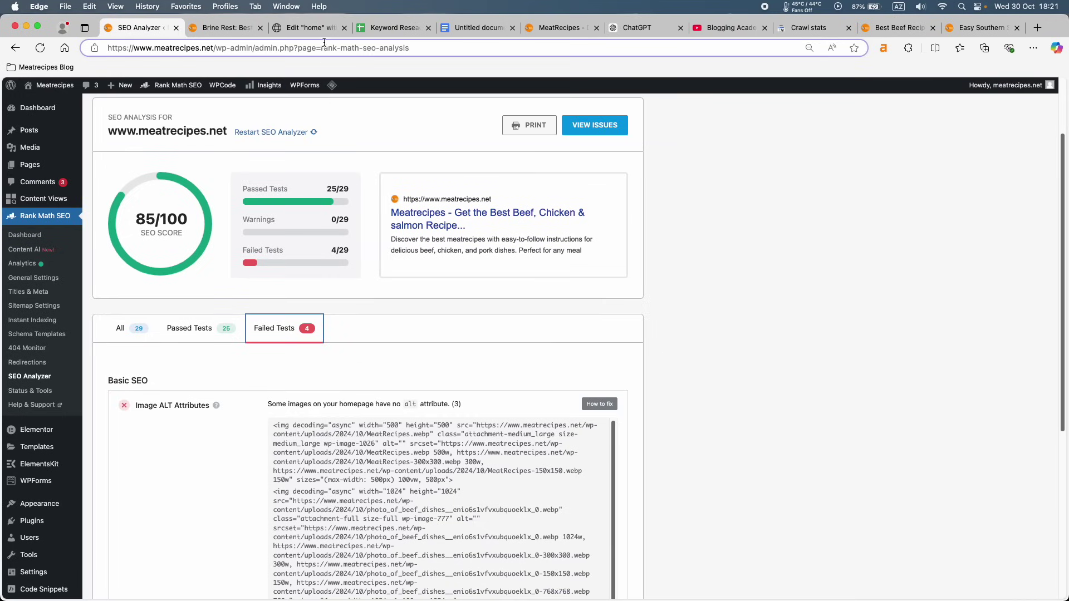
# Purge all caches from the SEO Analyzer page and restart the SEO analysis.
pyautogui.moveTo(332, 85)
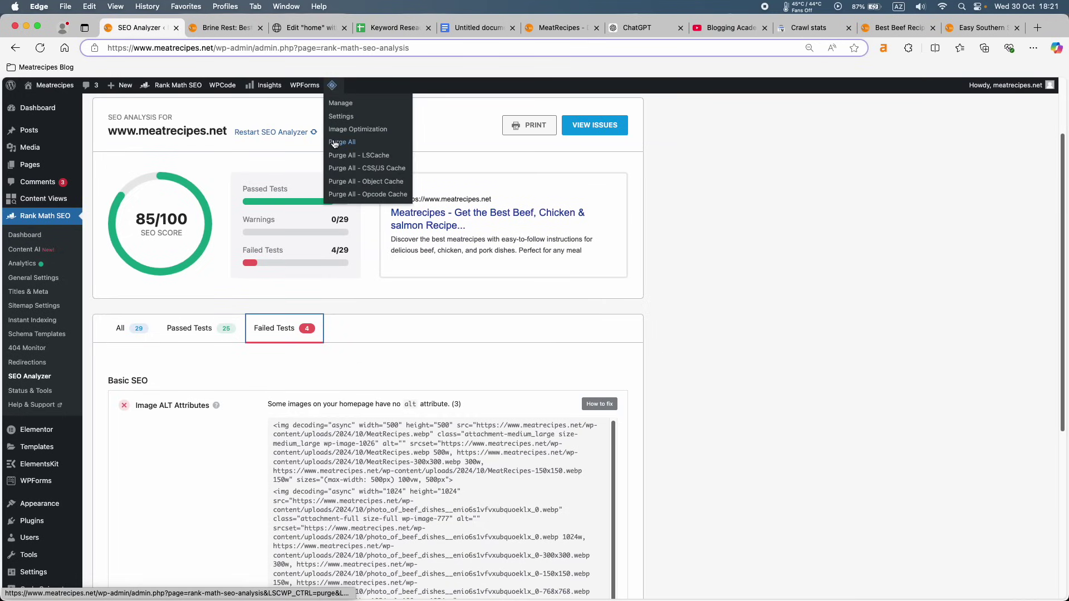
pyautogui.click(335, 142)
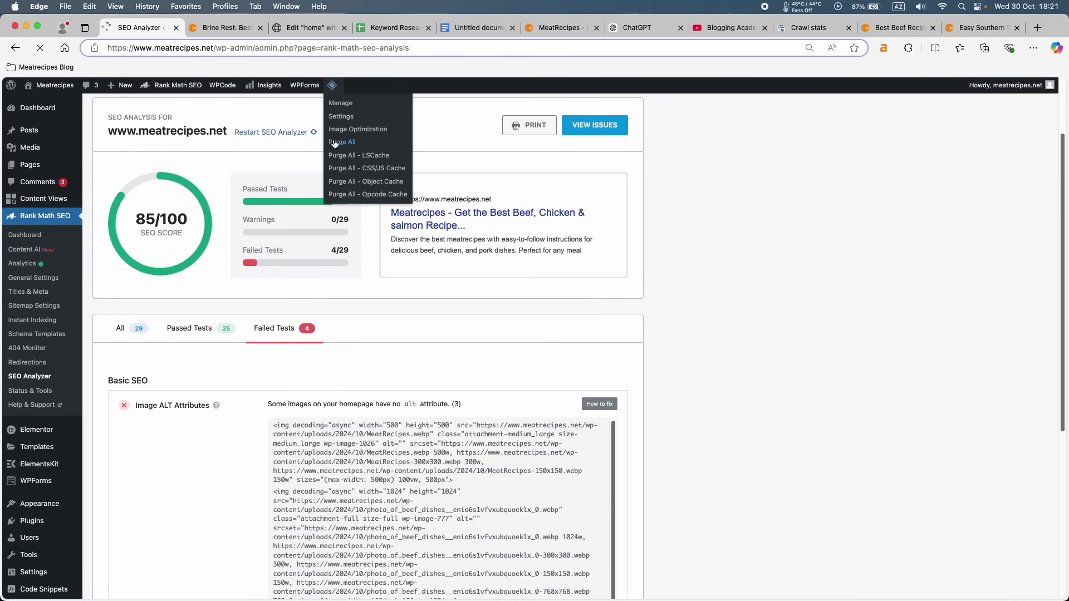
pyautogui.click(306, 224)
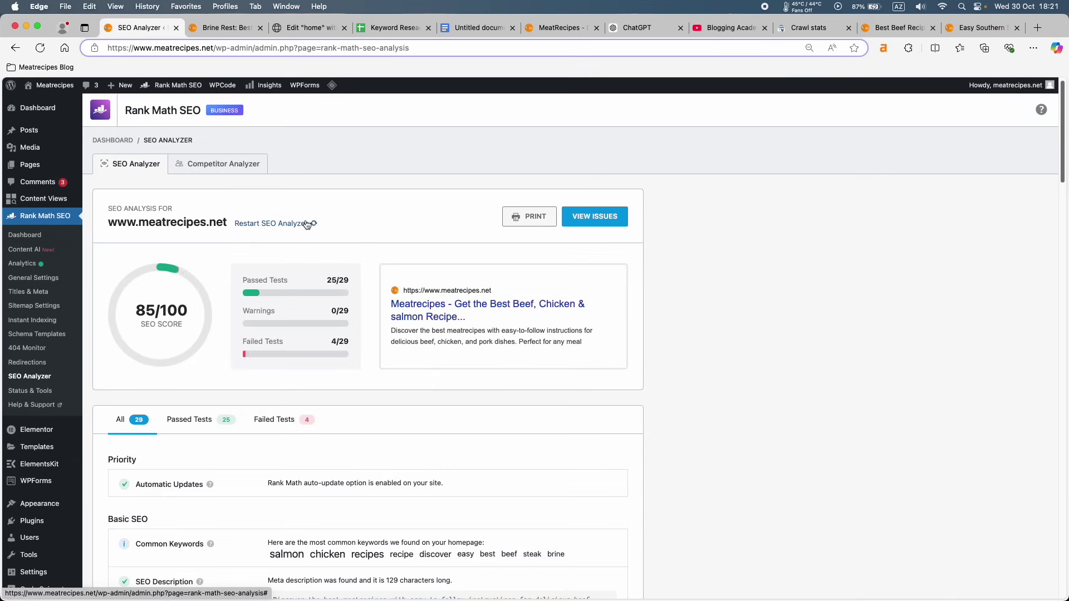
# Check the failed tests again for the homepage images reported without an alt attribute.
pyautogui.click(294, 420)
pyautogui.scroll(-3, 301, 410)
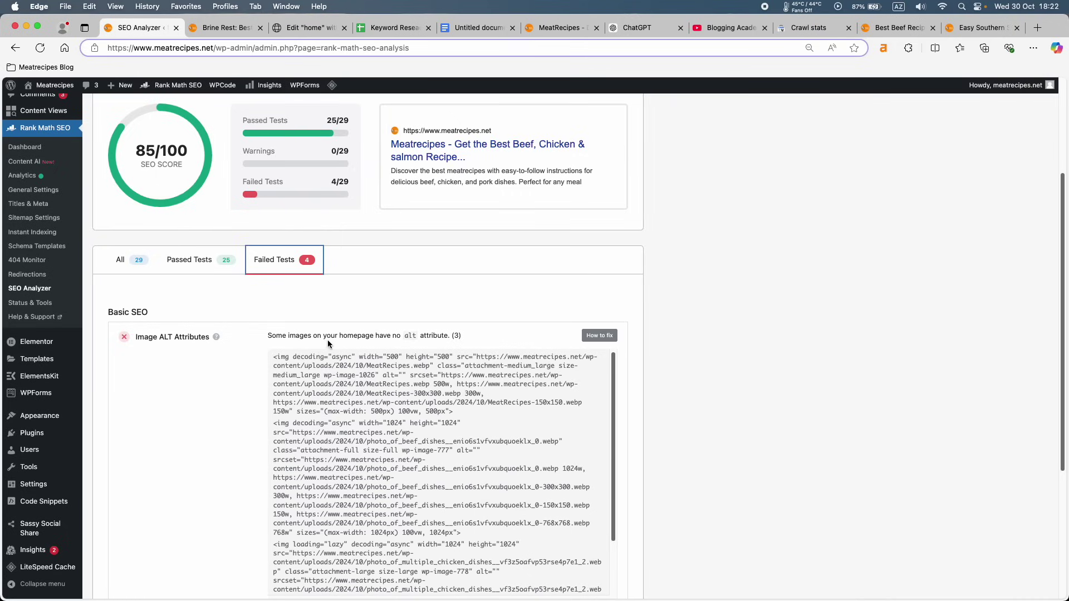
pyautogui.doubleClick(373, 333)
pyautogui.click(460, 333)
pyautogui.moveTo(454, 335); pyautogui.dragTo(452, 336)
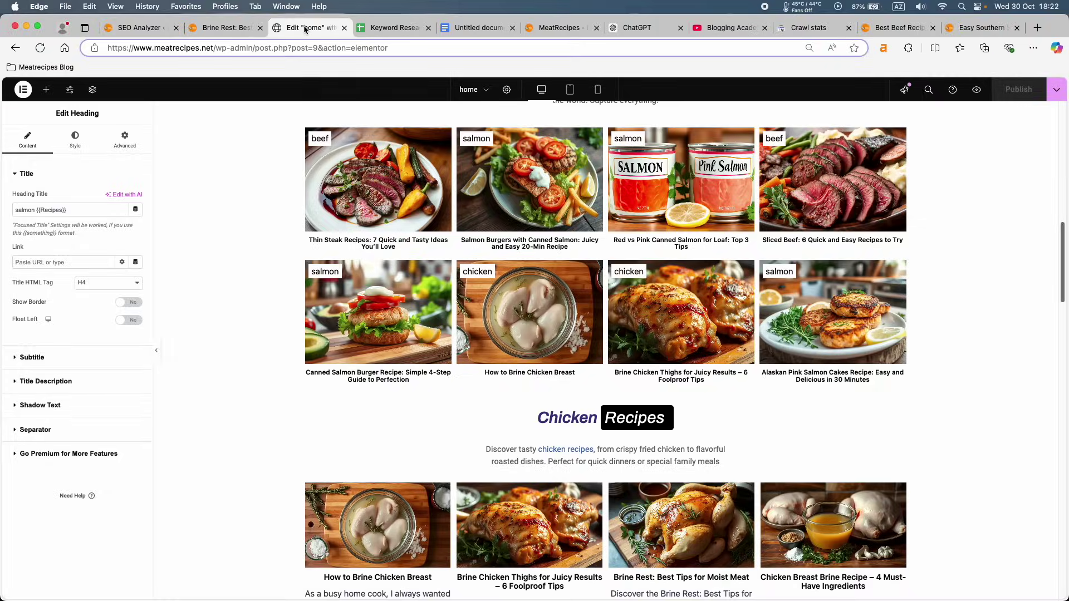
# In the home page's Elementor editor, set the alt text of the cookbook cover image to its title, "MeatRecipes", and reselect the image.
pyautogui.click(309, 27)
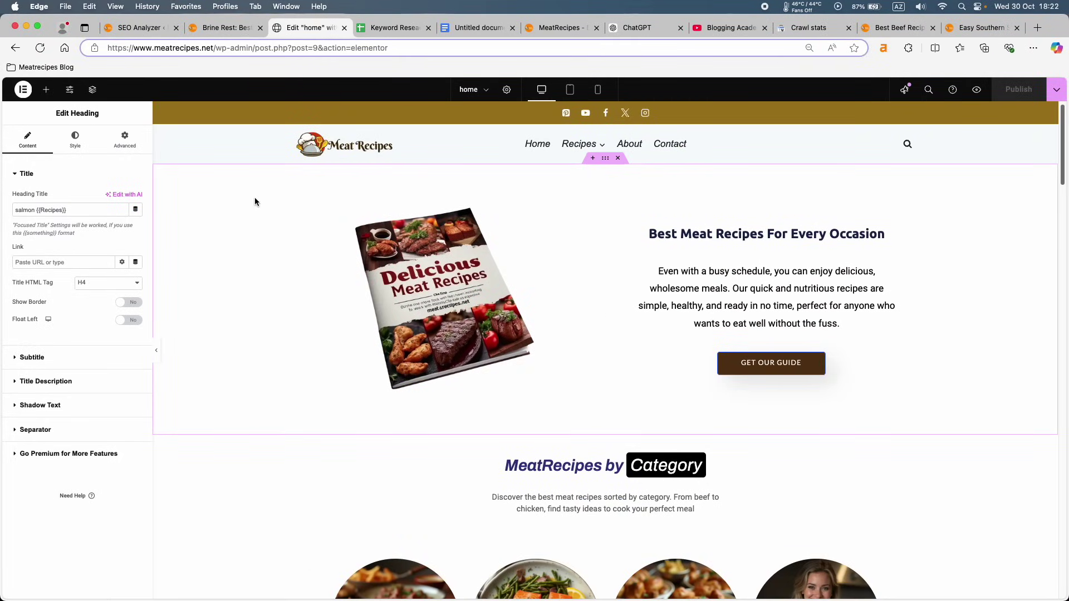
pyautogui.click(498, 302)
pyautogui.click(81, 231)
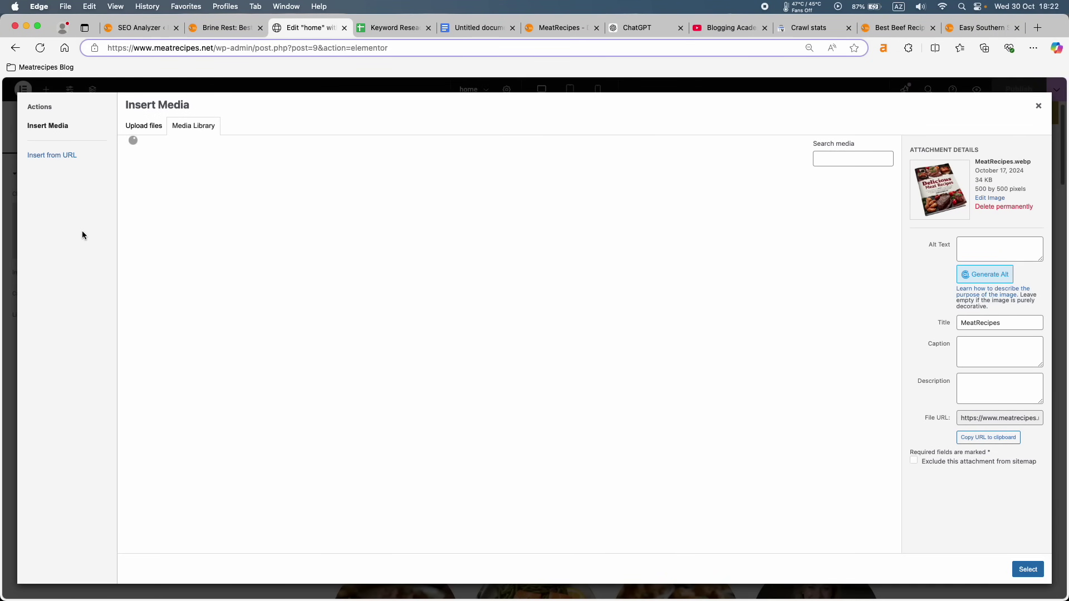
pyautogui.doubleClick(990, 323)
pyautogui.press('super+c')
pyautogui.click(982, 246)
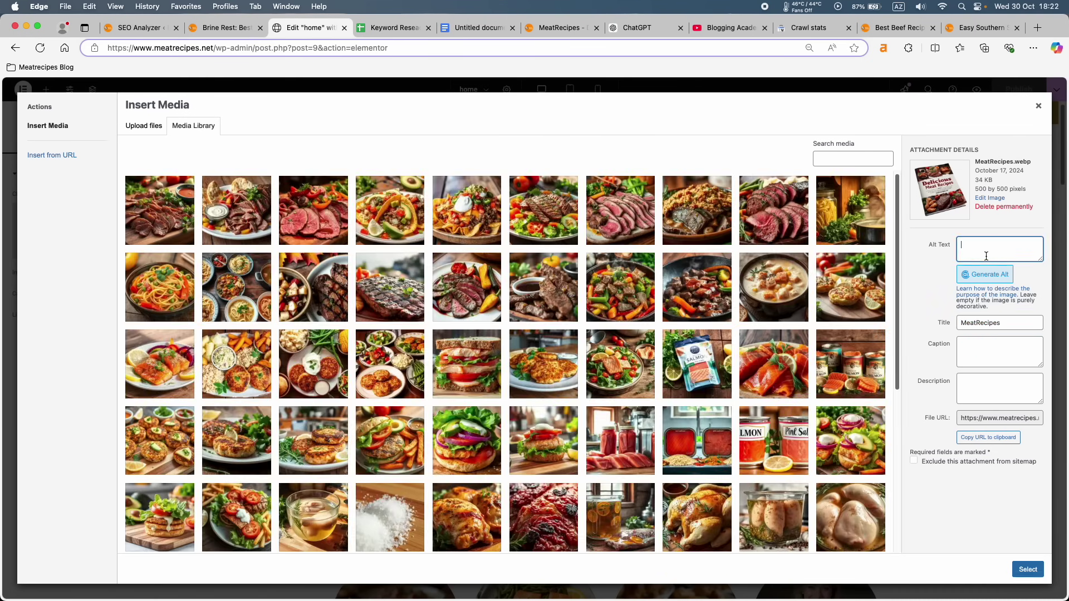
pyautogui.press('super+v')
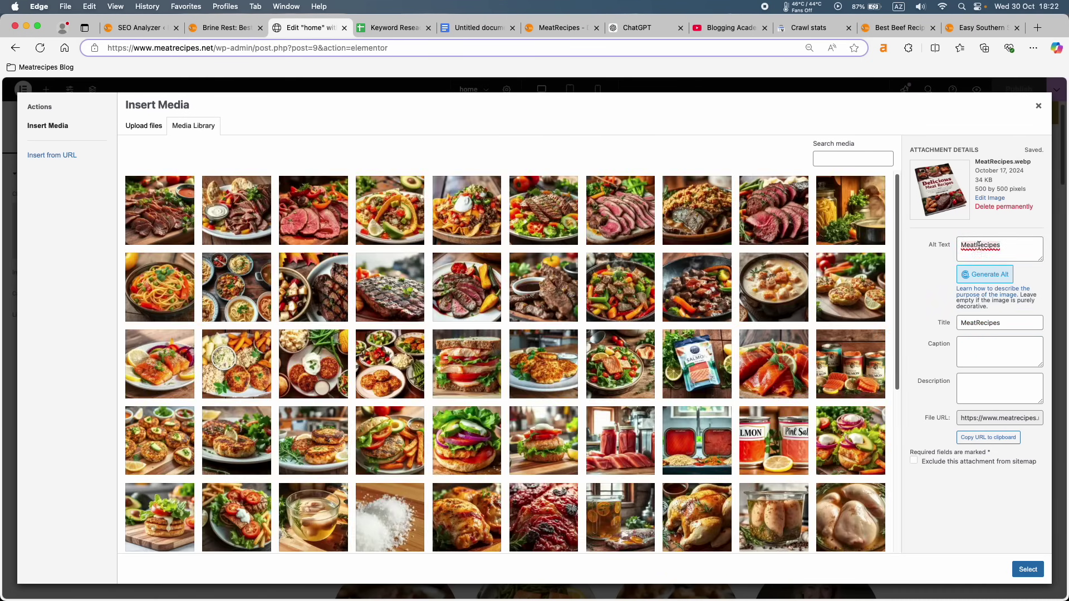
pyautogui.click(1023, 570)
# Check the alt text in the attachment details of the beef, salmon, chicken and chef images in the category section.
pyautogui.scroll(-5, 613, 403)
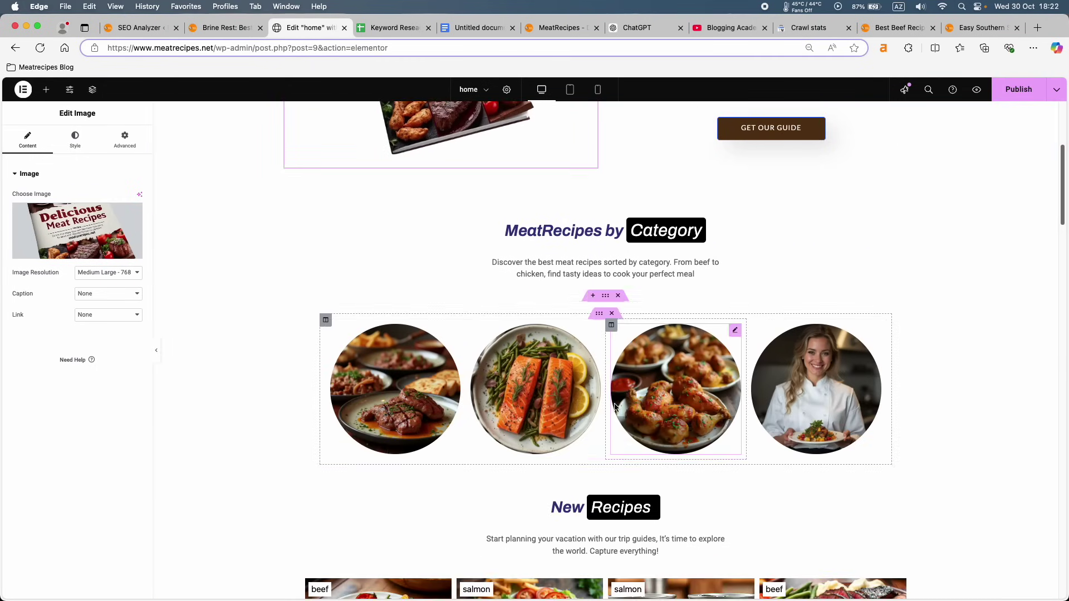
pyautogui.click(424, 376)
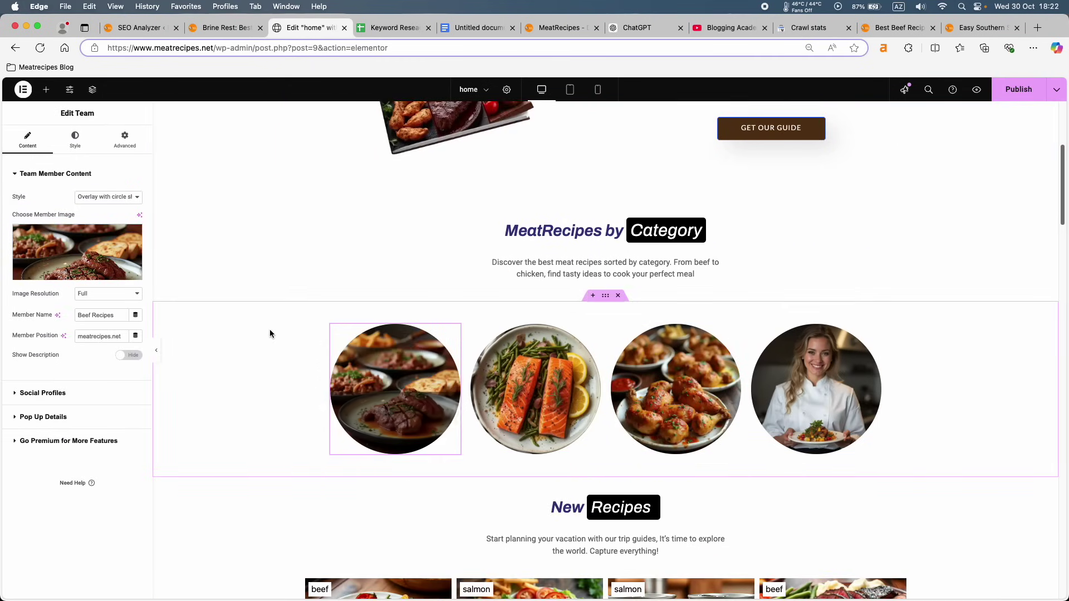
pyautogui.click(68, 229)
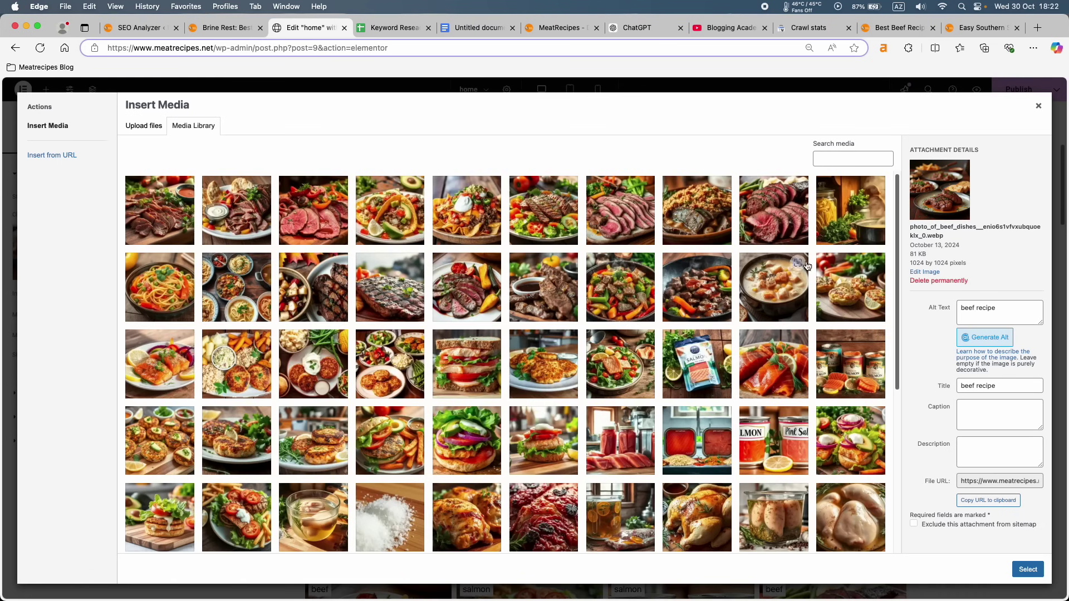
pyautogui.click(1037, 107)
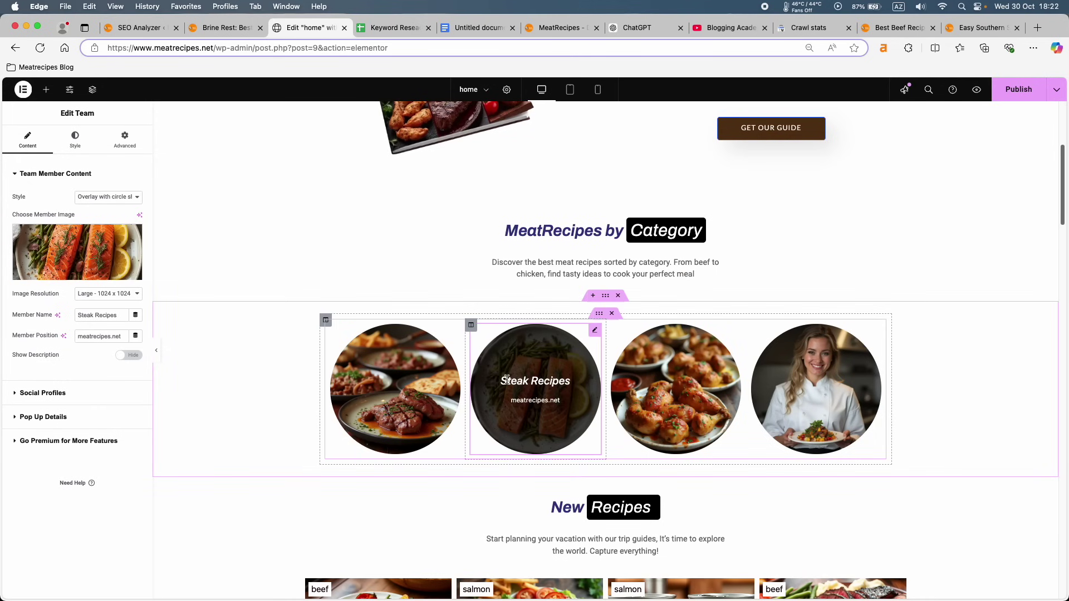
pyautogui.click(94, 259)
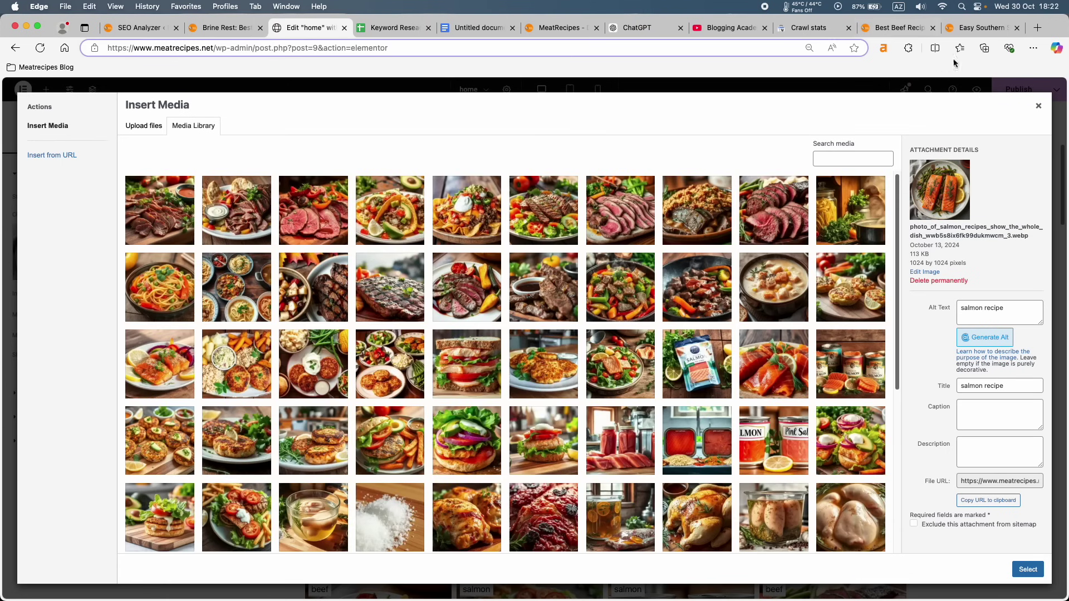
pyautogui.click(1038, 111)
pyautogui.click(676, 390)
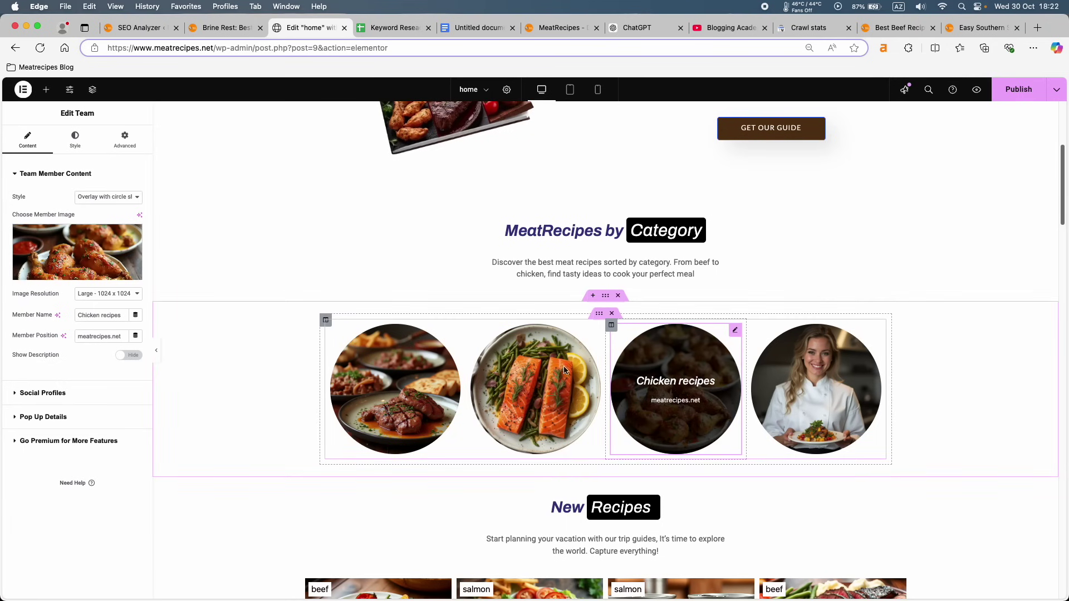
pyautogui.click(119, 250)
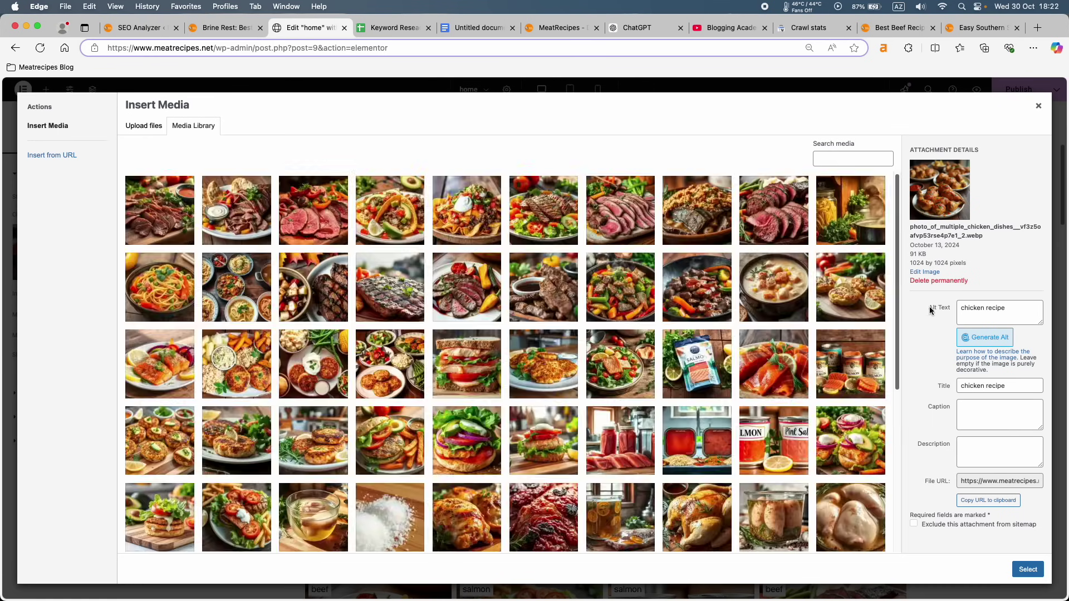
pyautogui.click(1038, 106)
pyautogui.click(817, 384)
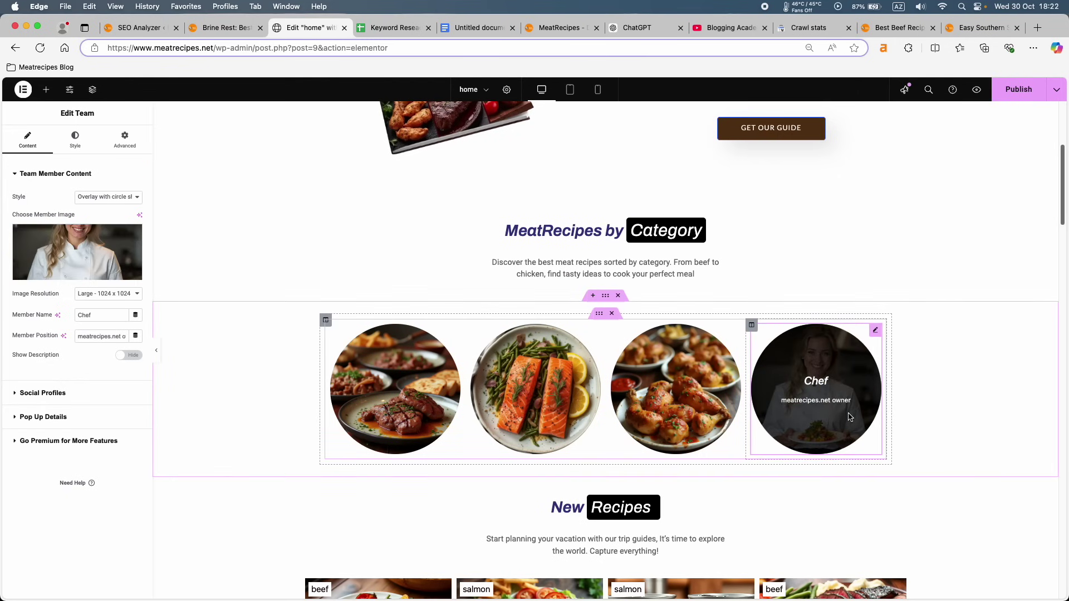
pyautogui.click(117, 254)
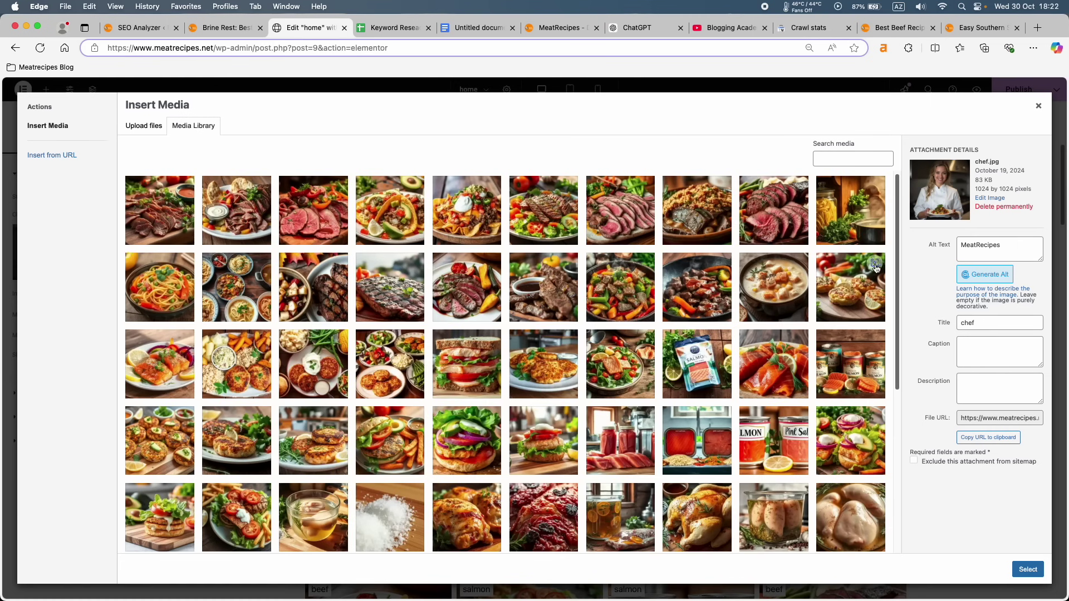
pyautogui.click(1038, 105)
# Look over the rest of the home page and publish its changes.
pyautogui.scroll(-20, 628, 434)
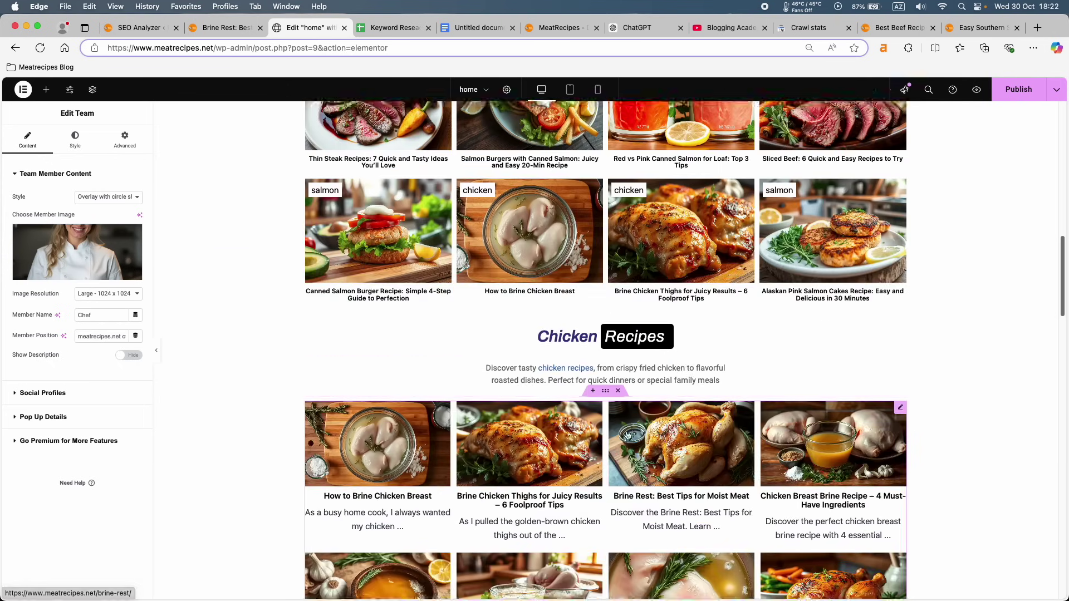
pyautogui.scroll(-20, 626, 434)
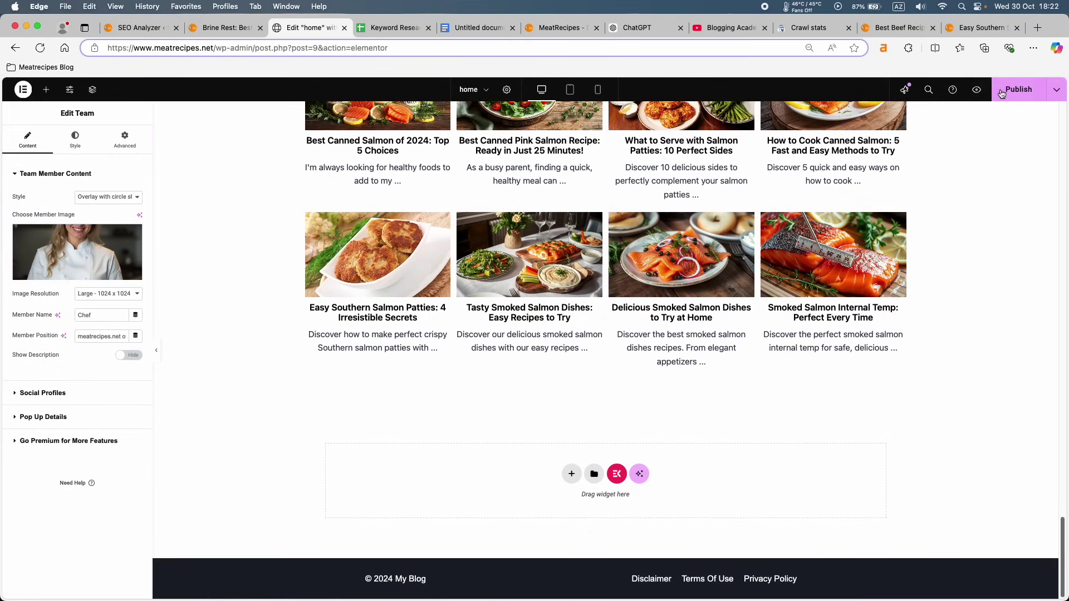
pyautogui.click(1001, 93)
# Return to the SEO Analyzer, purge all caches and rerun the analysis on the updated home page.
pyautogui.click(165, 35)
pyautogui.moveTo(332, 86)
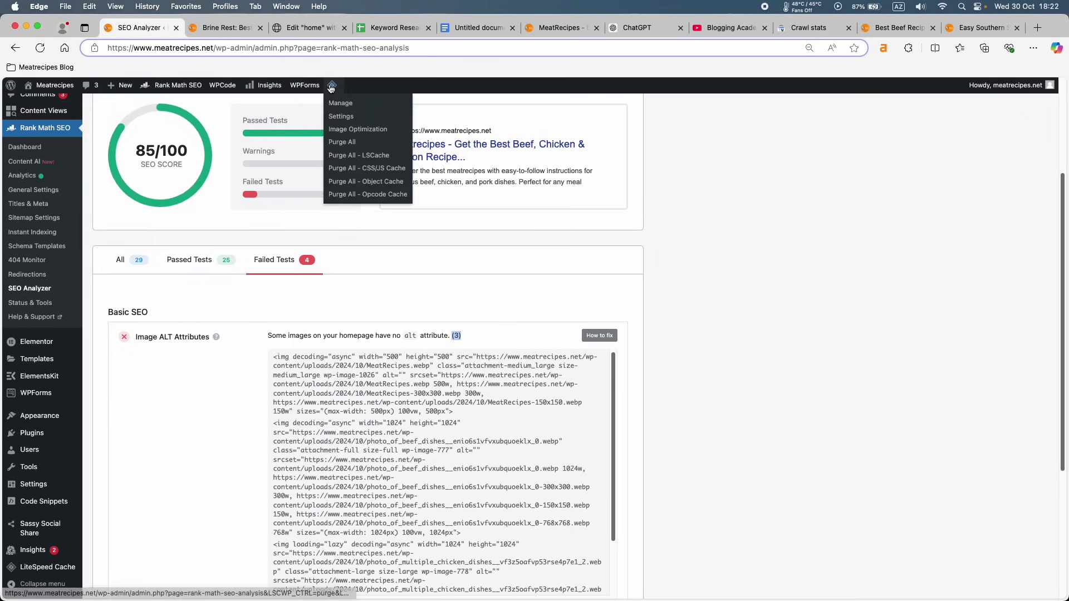
pyautogui.click(353, 142)
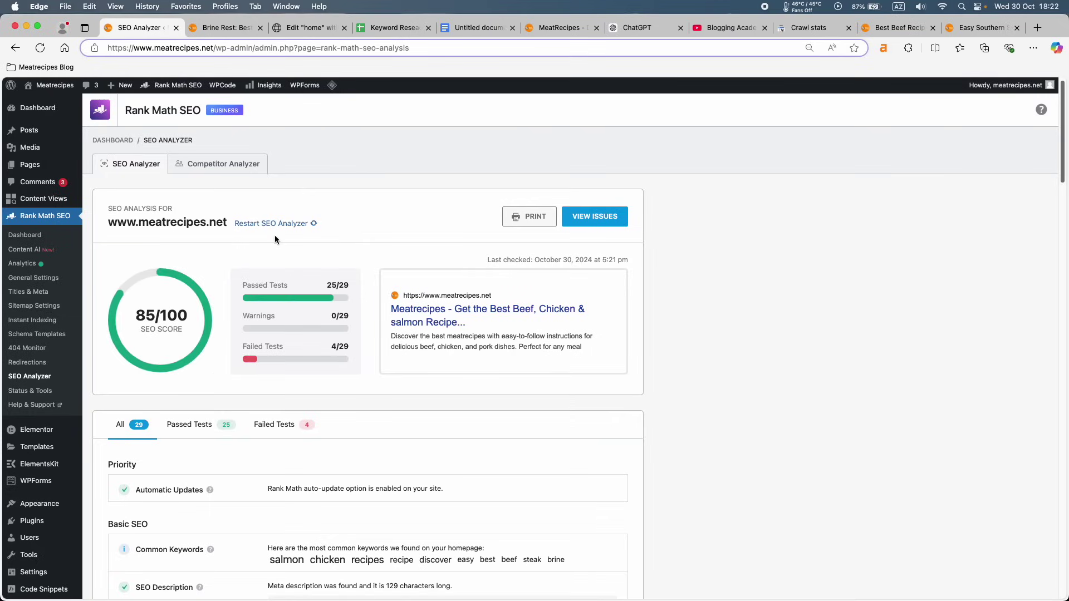
pyautogui.click(287, 223)
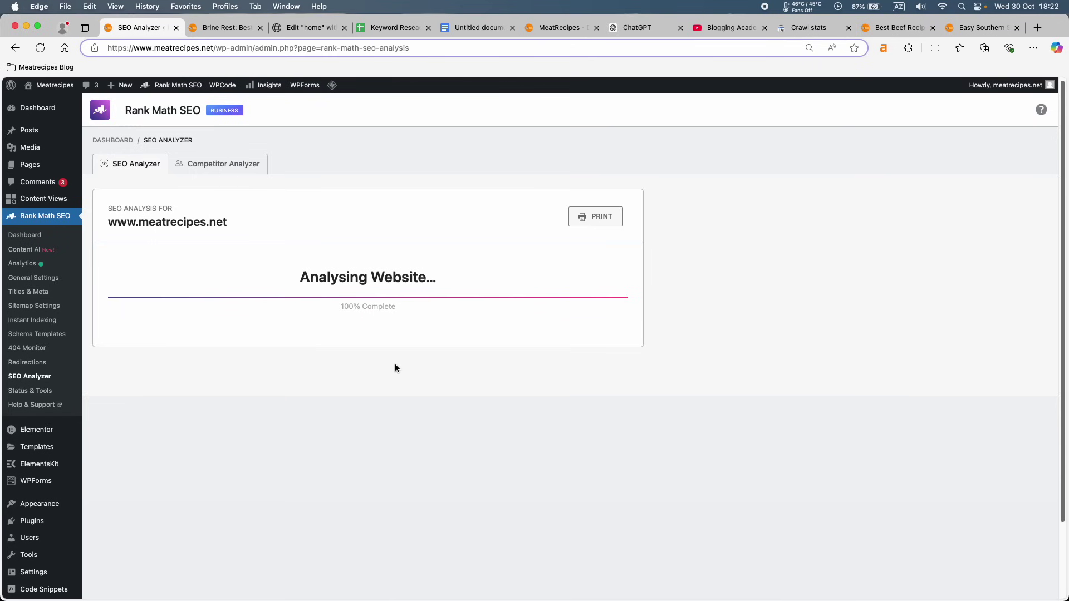
# Review the remaining failed tests and the overall SEO score in the new analysis.
pyautogui.click(281, 420)
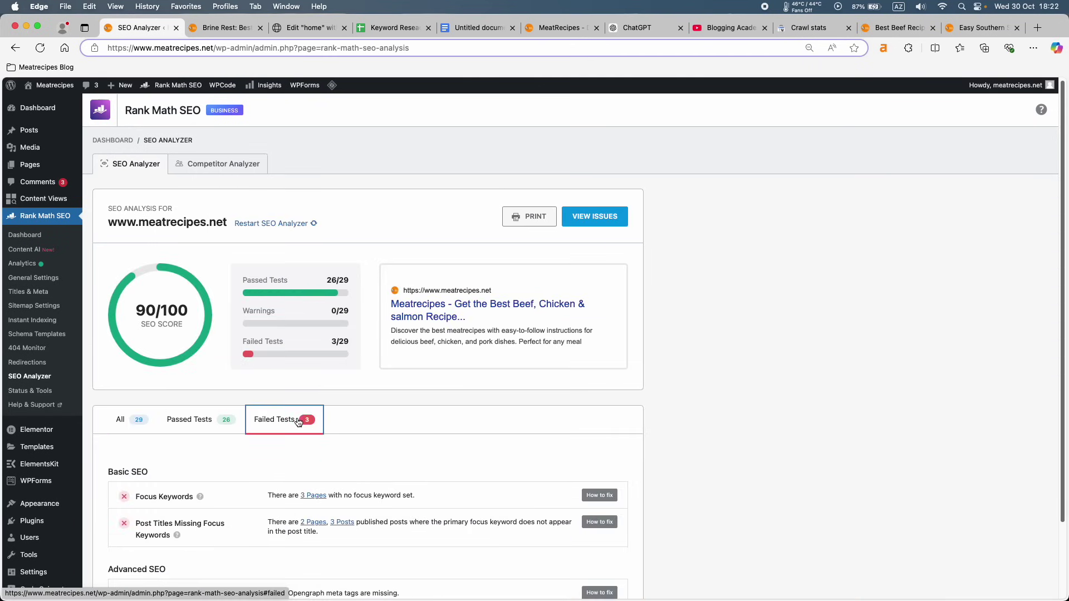
pyautogui.scroll(-2, 298, 422)
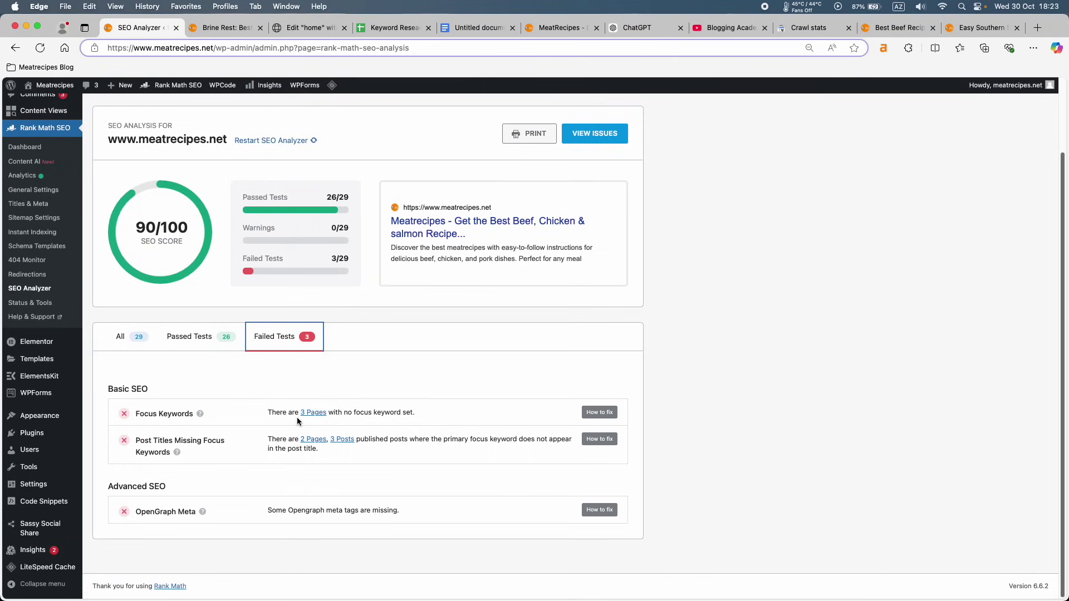
pyautogui.doubleClick(146, 231)
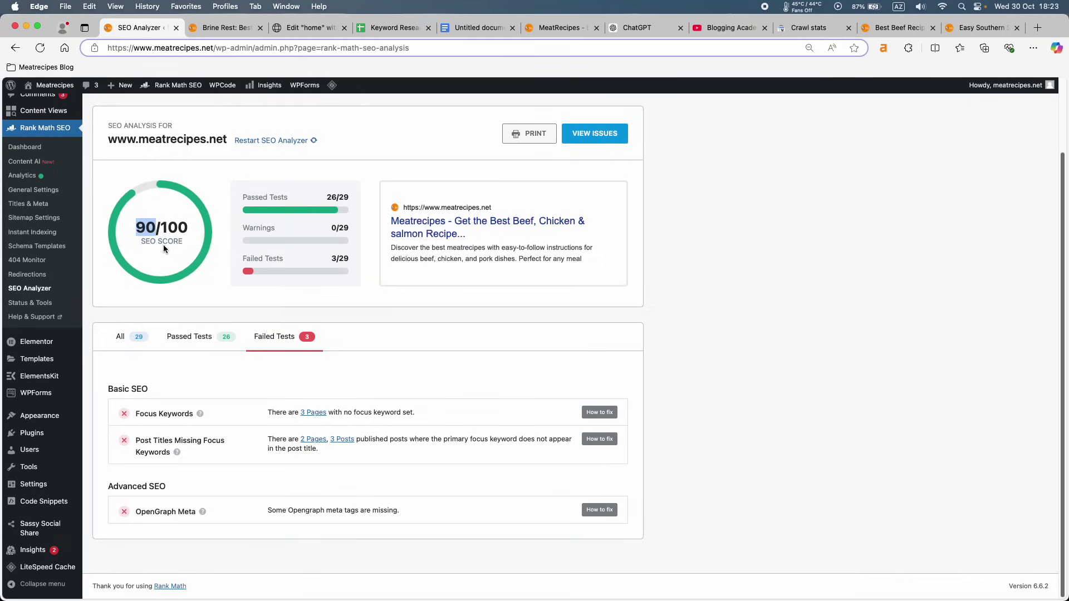
# From the pages with no focus keyword, set the blog page's focus keyword to "blog", save it and return to the page list.
pyautogui.click(311, 414)
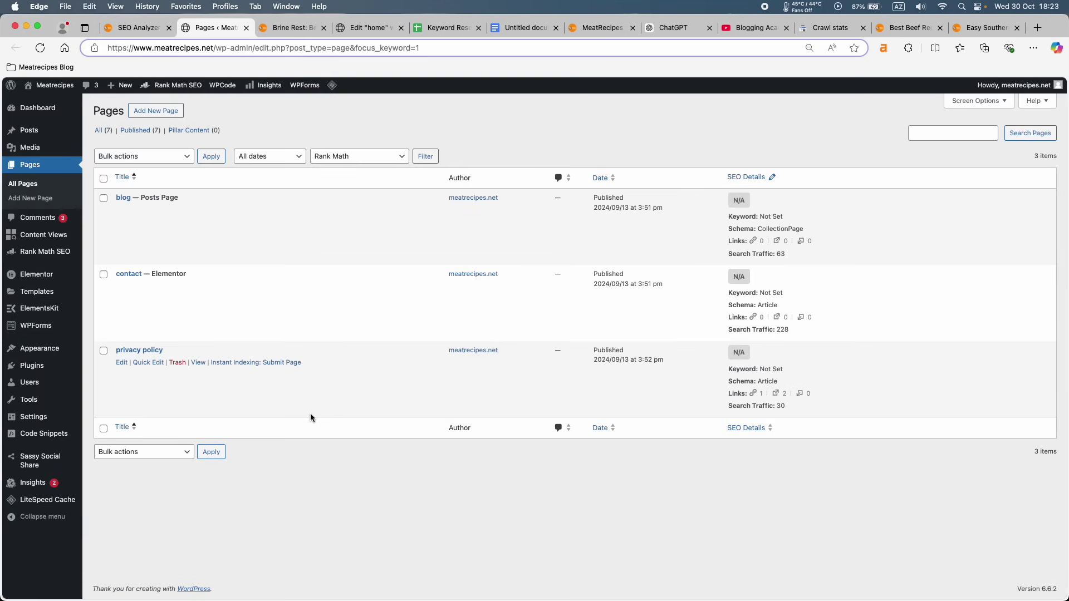
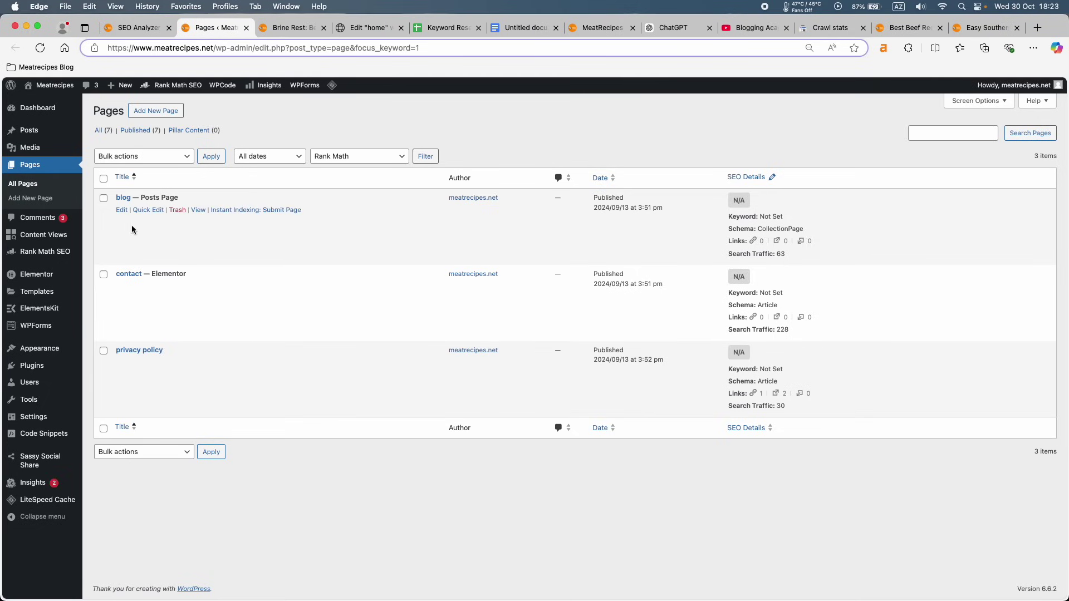
pyautogui.click(121, 211)
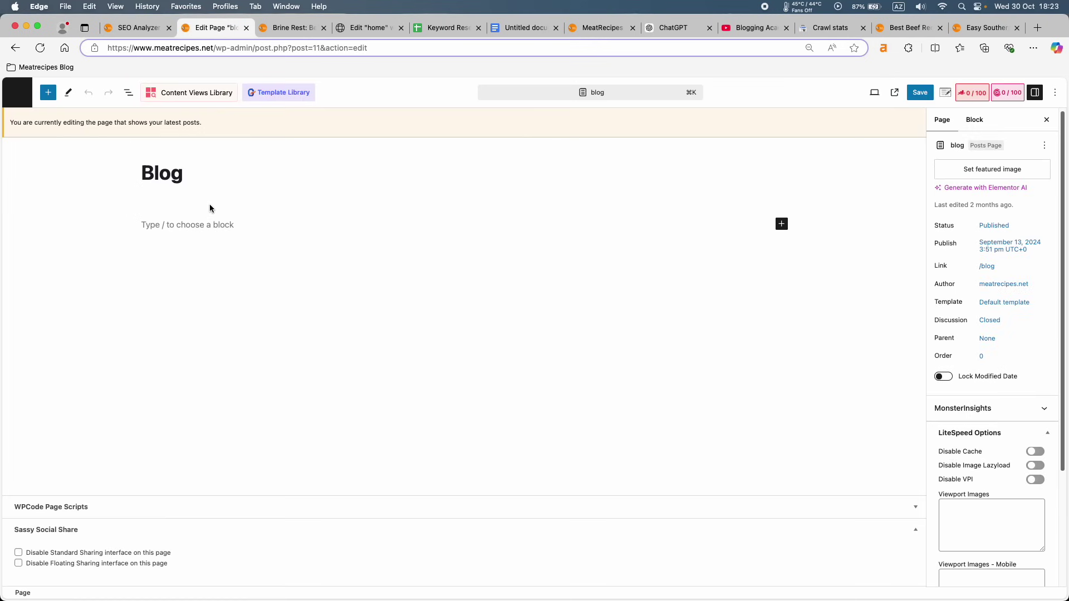
pyautogui.click(973, 94)
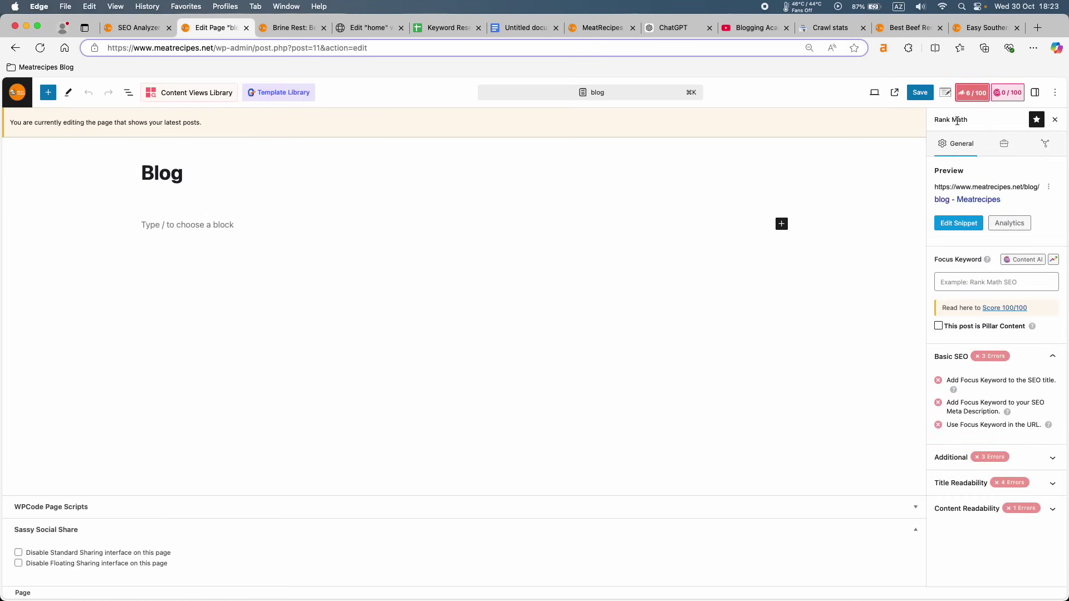
pyautogui.click(995, 283)
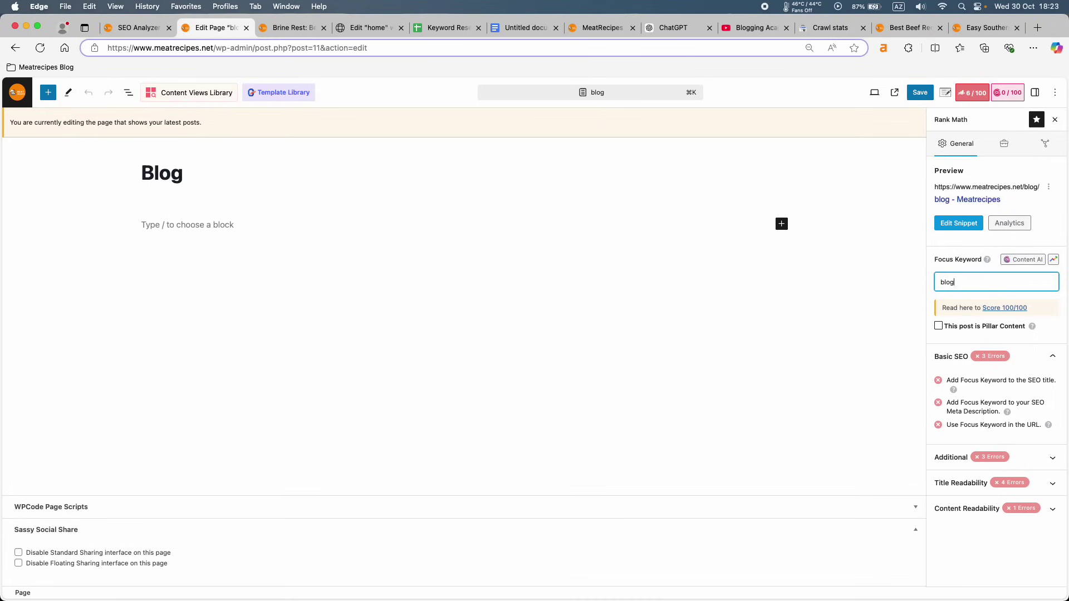
pyautogui.press('Return')
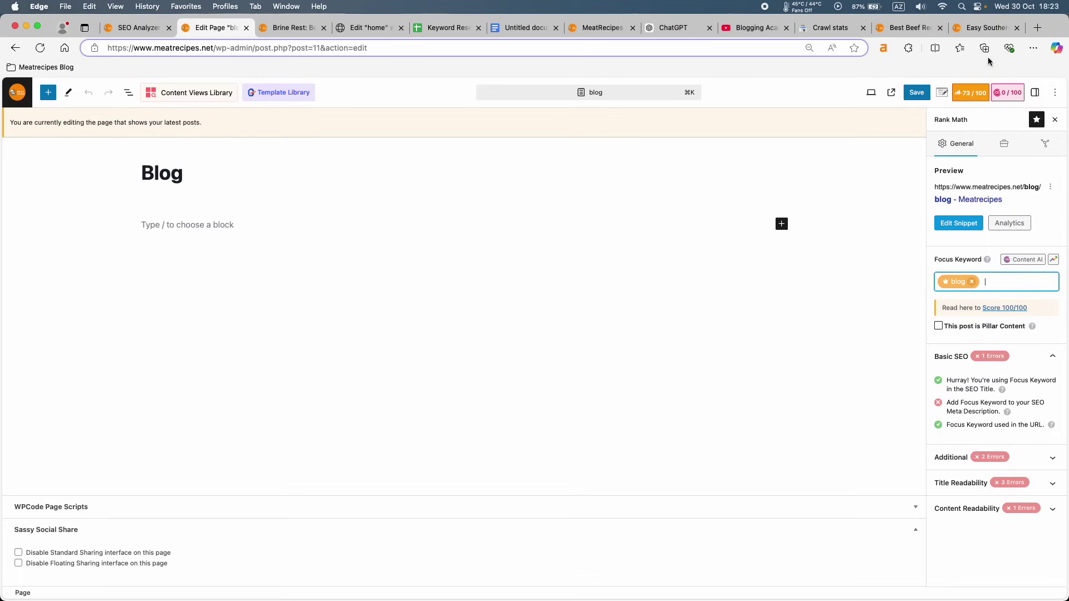
pyautogui.click(916, 91)
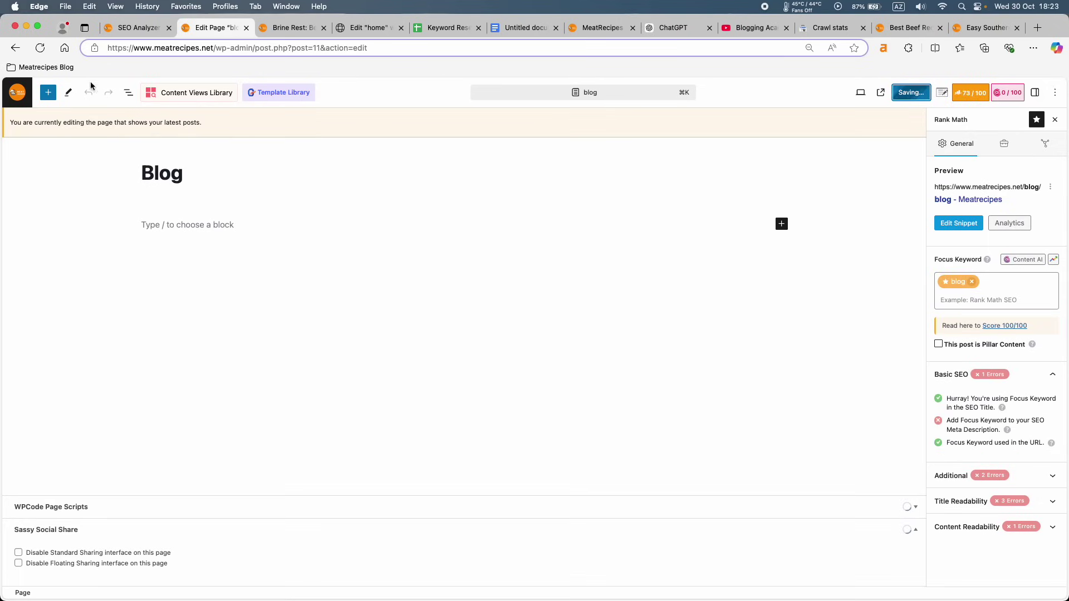
pyautogui.click(17, 92)
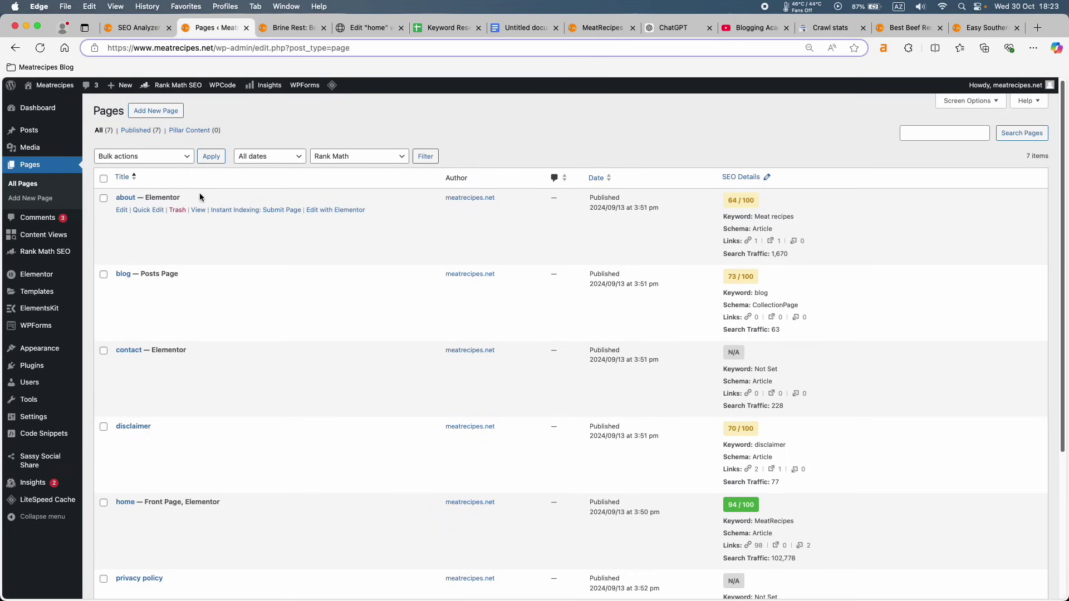
# From the analyzer's list of pages without focus keywords, edit the contact page in Elementor, set its focus keyword to "contact" and publish.
pyautogui.click(336, 156)
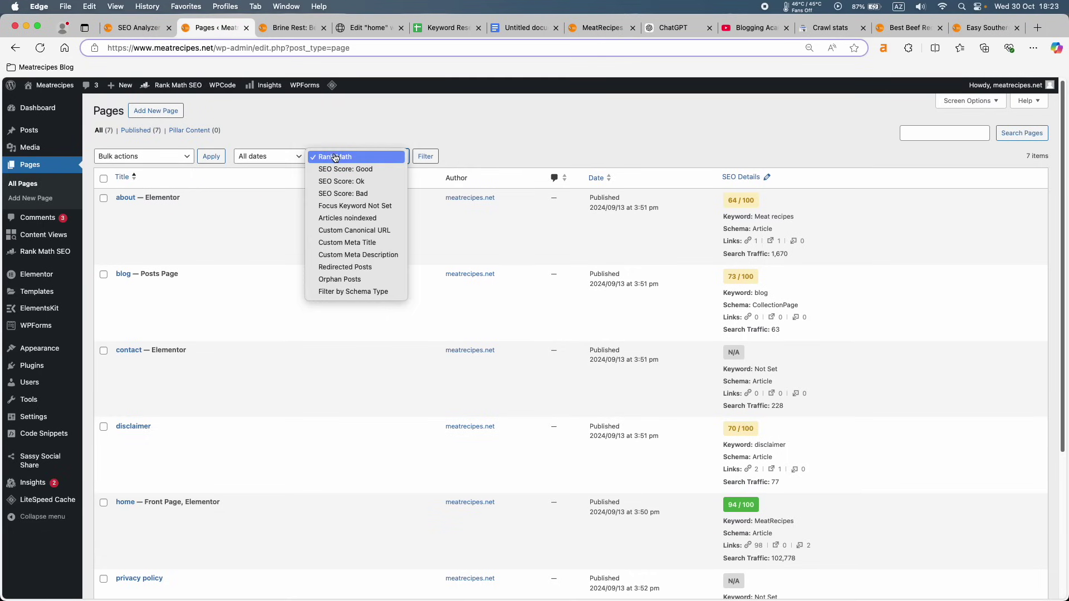
pyautogui.click(366, 129)
pyautogui.click(145, 31)
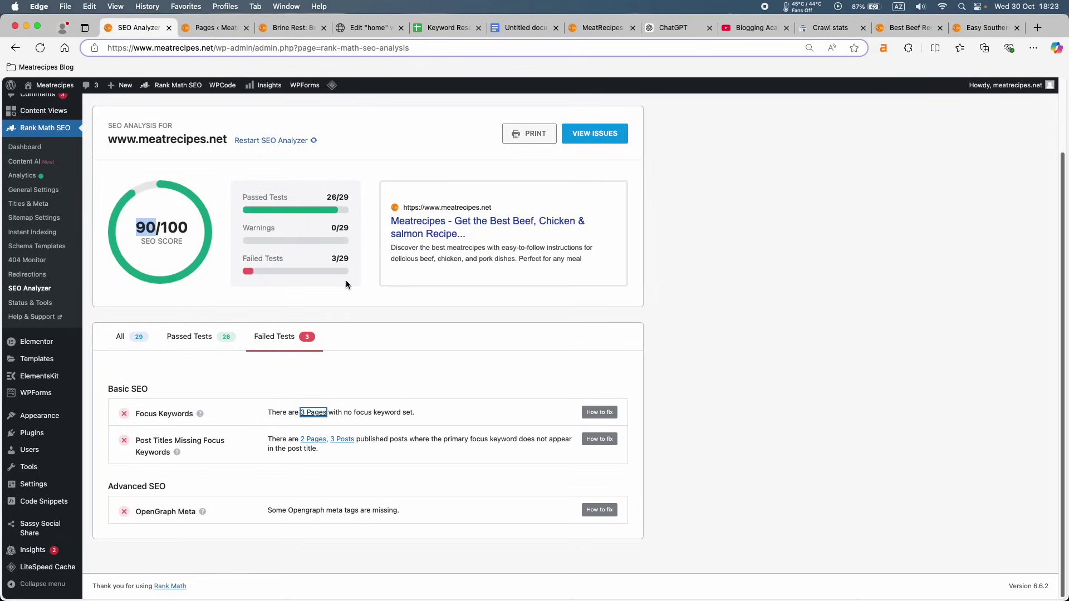
pyautogui.click(314, 412)
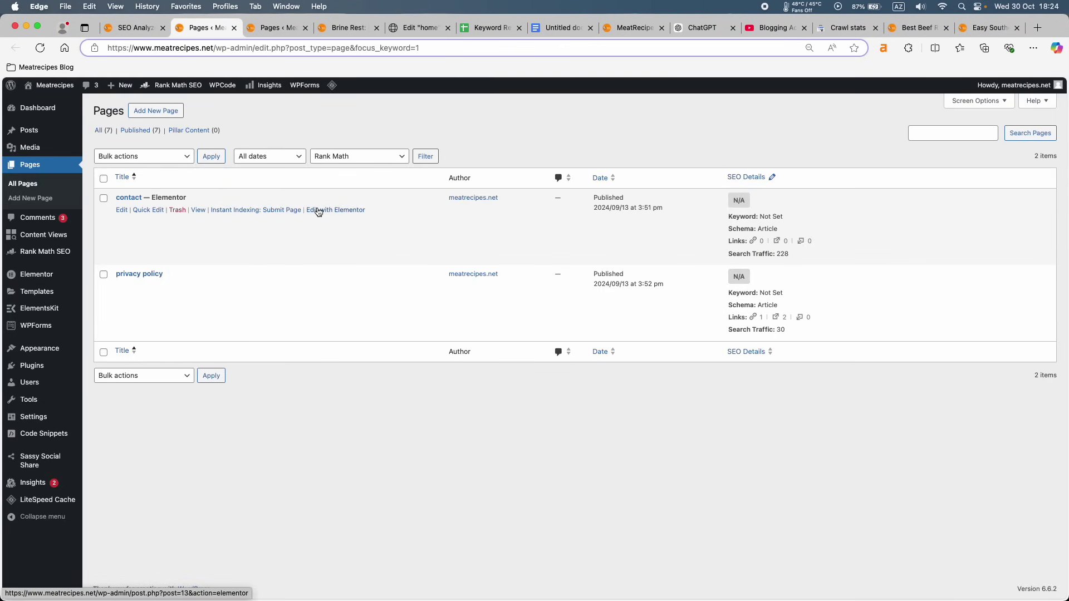
pyautogui.click(329, 212)
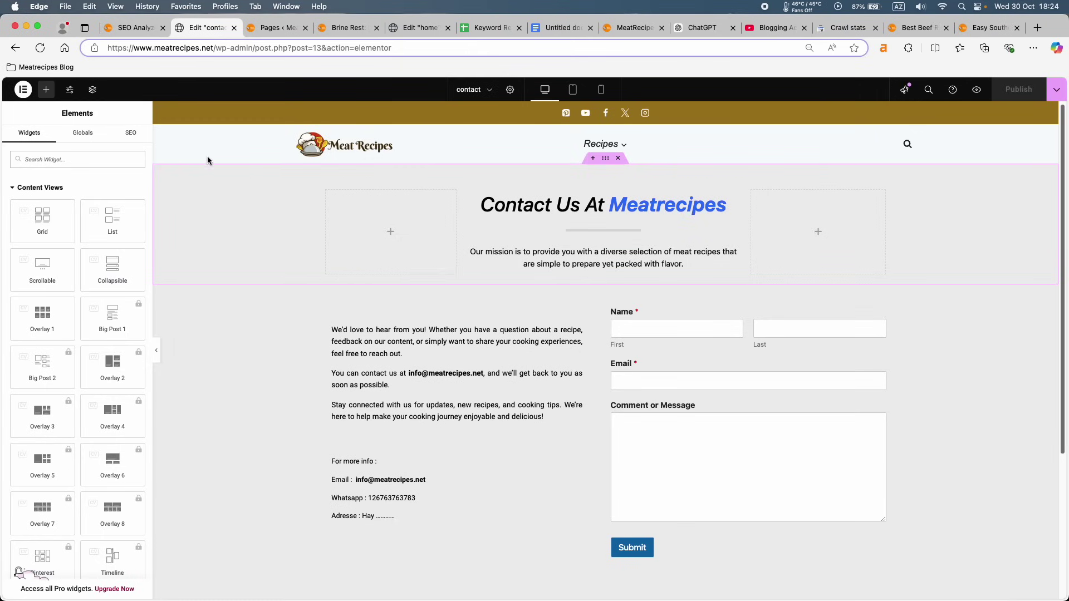
pyautogui.click(130, 133)
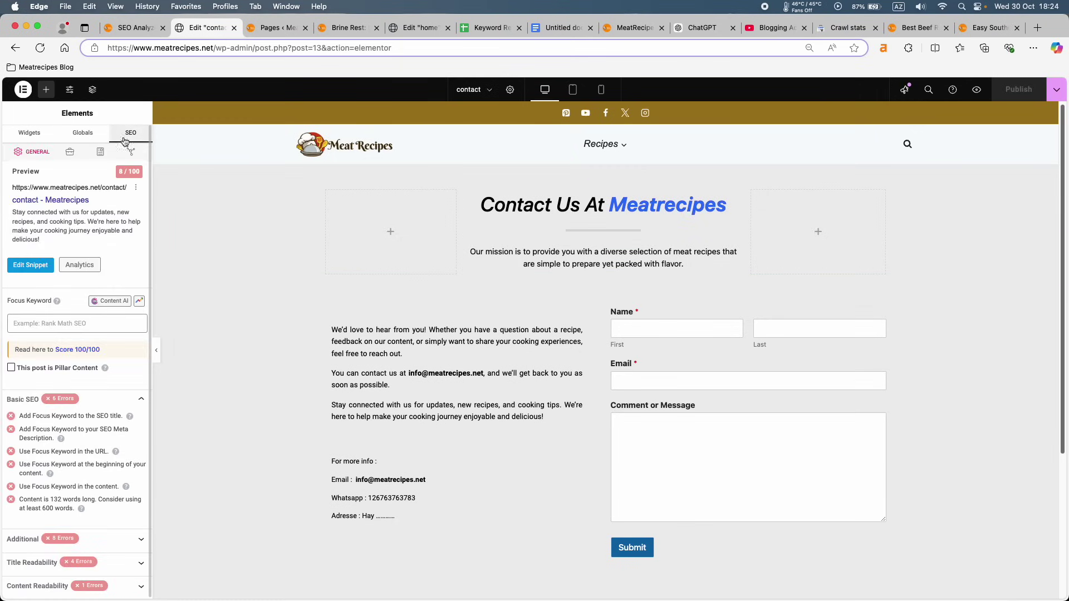
pyautogui.click(56, 323)
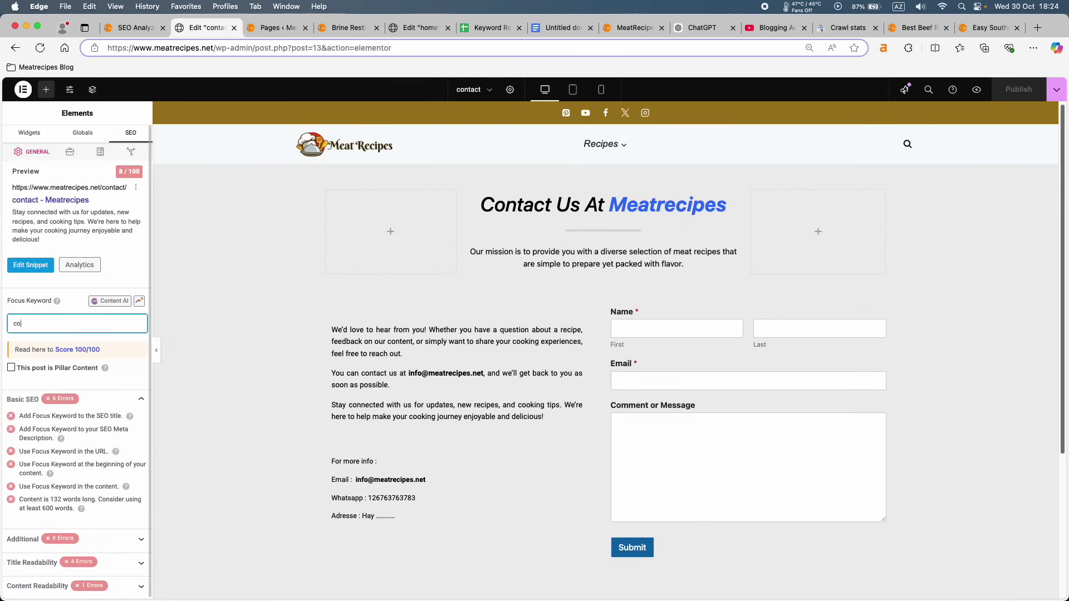
pyautogui.write('contact')
pyautogui.press('Return')
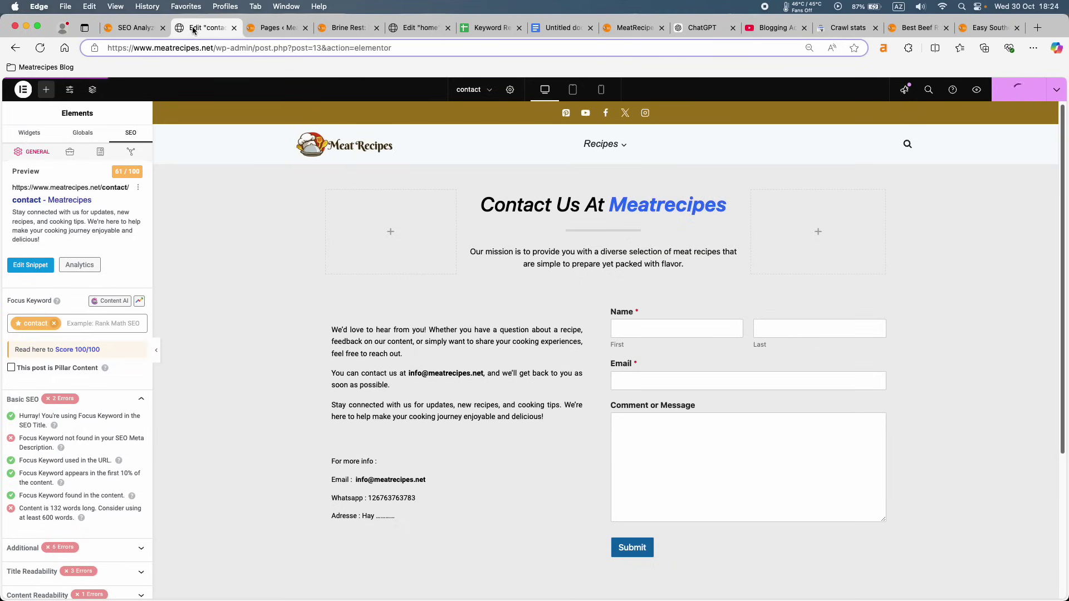
# From the analyzer's list of pages without focus keywords, set the privacy policy page's focus keyword to "privacy policy" and save it.
pyautogui.click(130, 28)
pyautogui.click(313, 413)
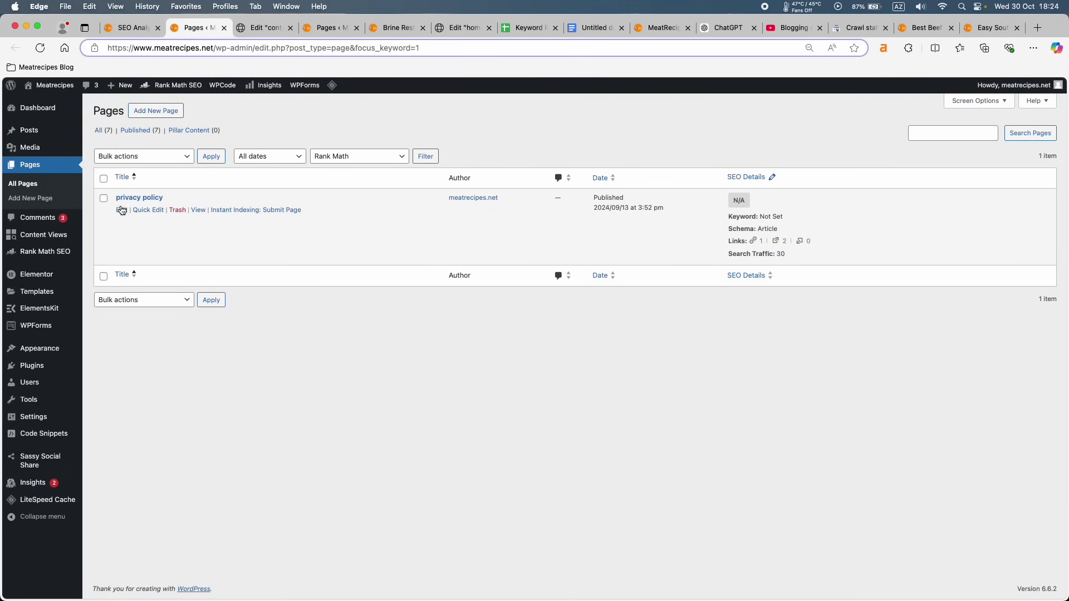
pyautogui.click(122, 210)
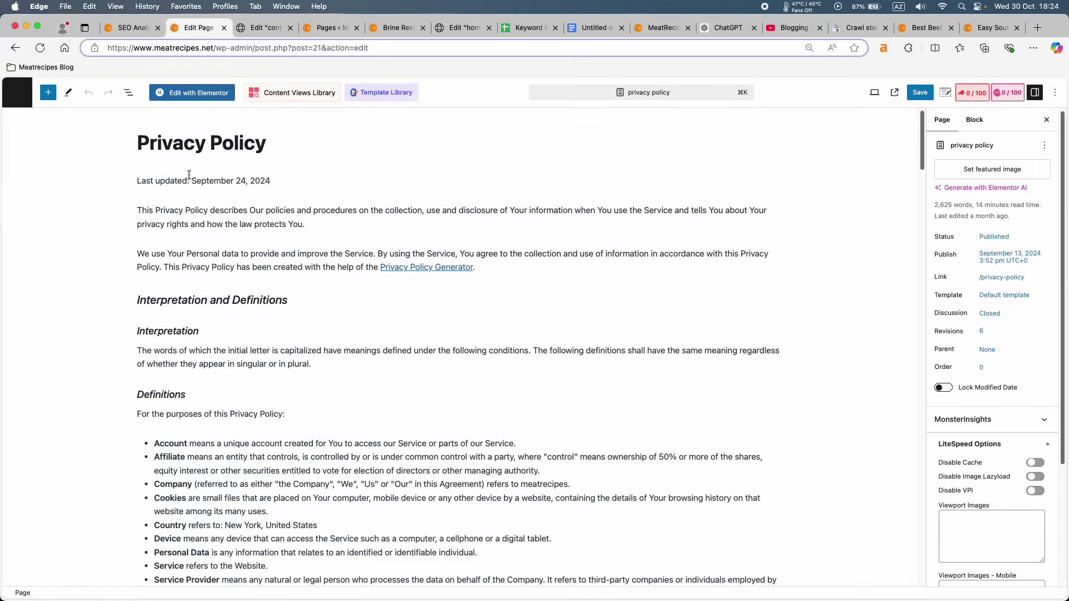
pyautogui.tripleClick(225, 144)
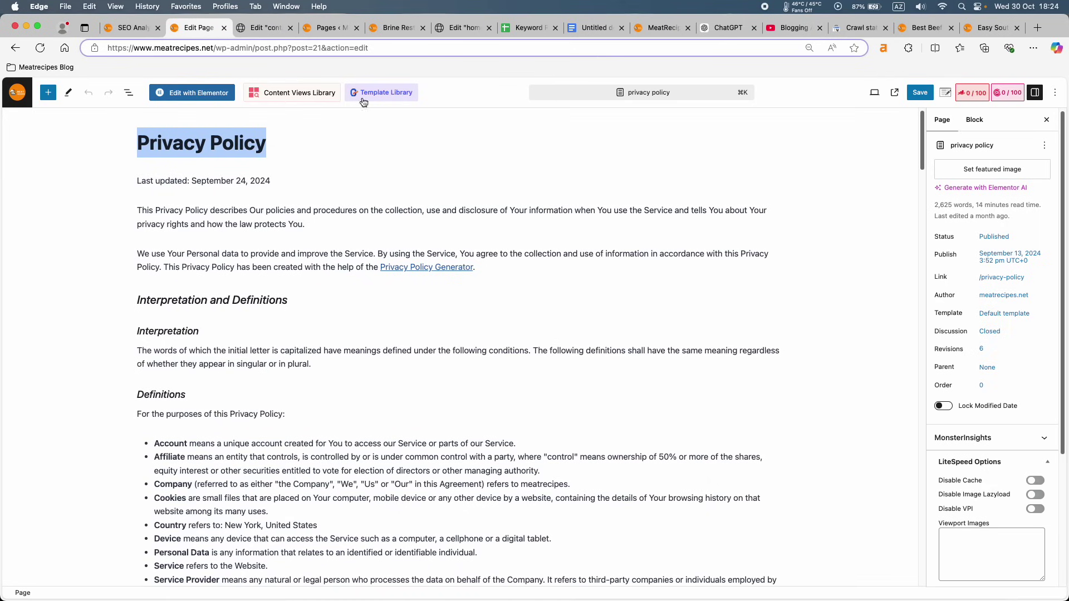
pyautogui.click(973, 92)
pyautogui.click(991, 290)
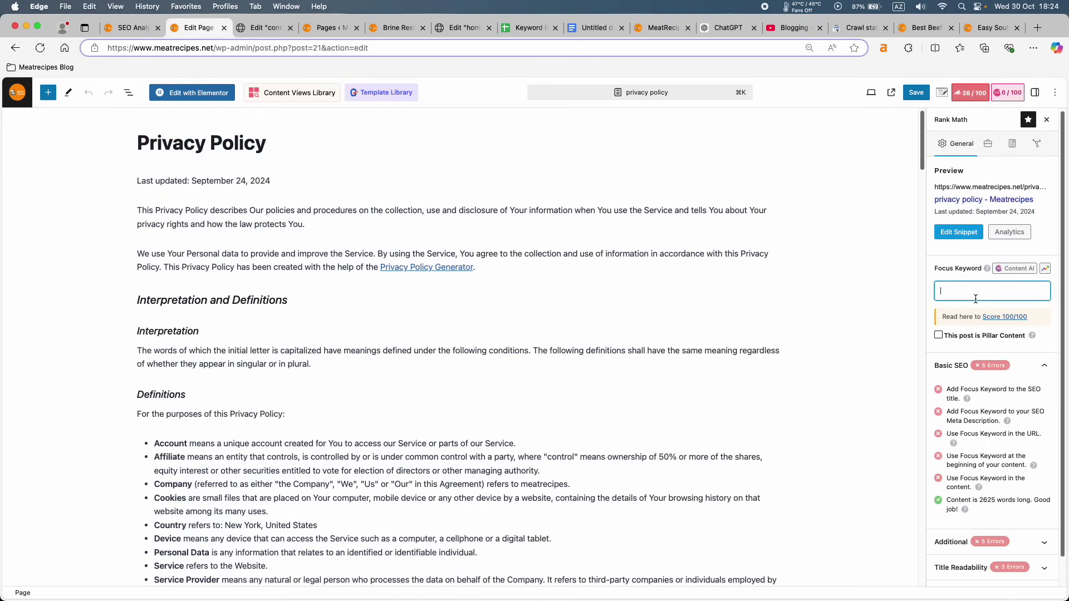
pyautogui.write('privacy policy')
pyautogui.click(917, 90)
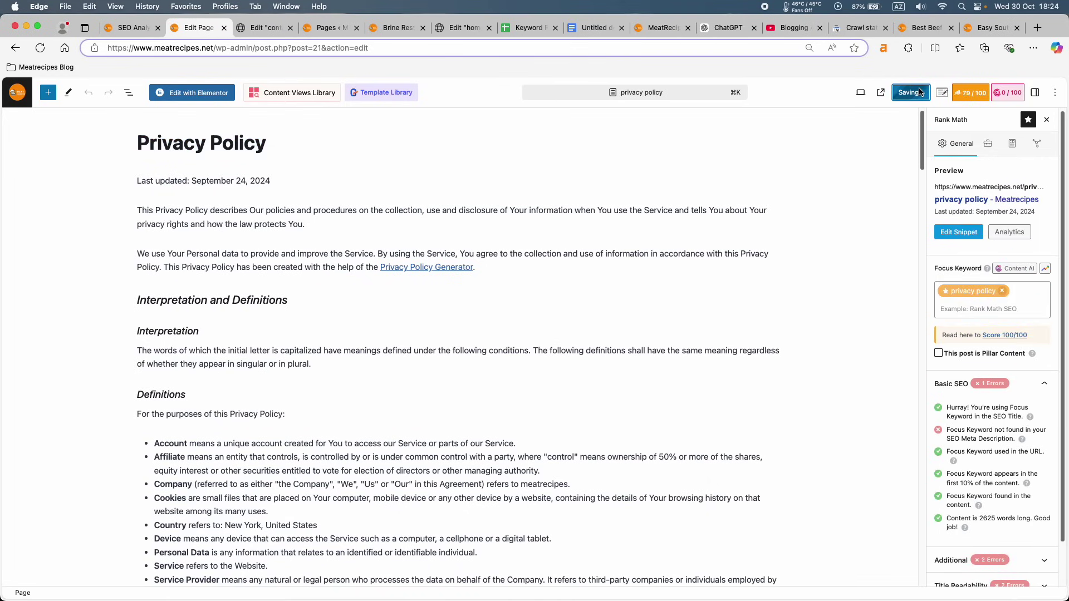
# Return to the SEO Analyzer, restart the analysis and show only the failed tests.
pyautogui.click(222, 28)
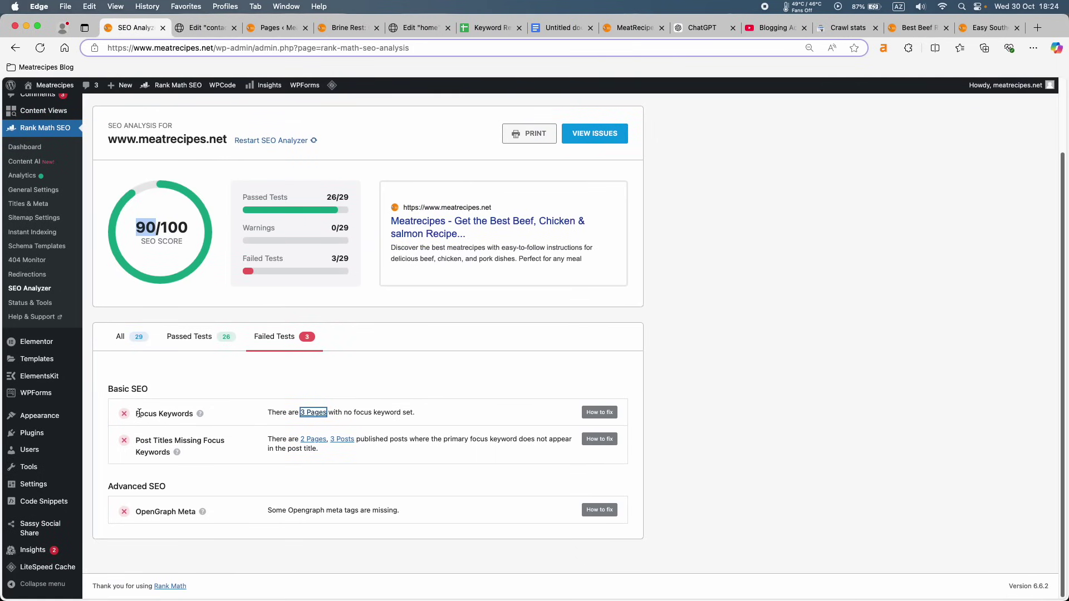
pyautogui.moveTo(137, 413); pyautogui.dragTo(193, 413)
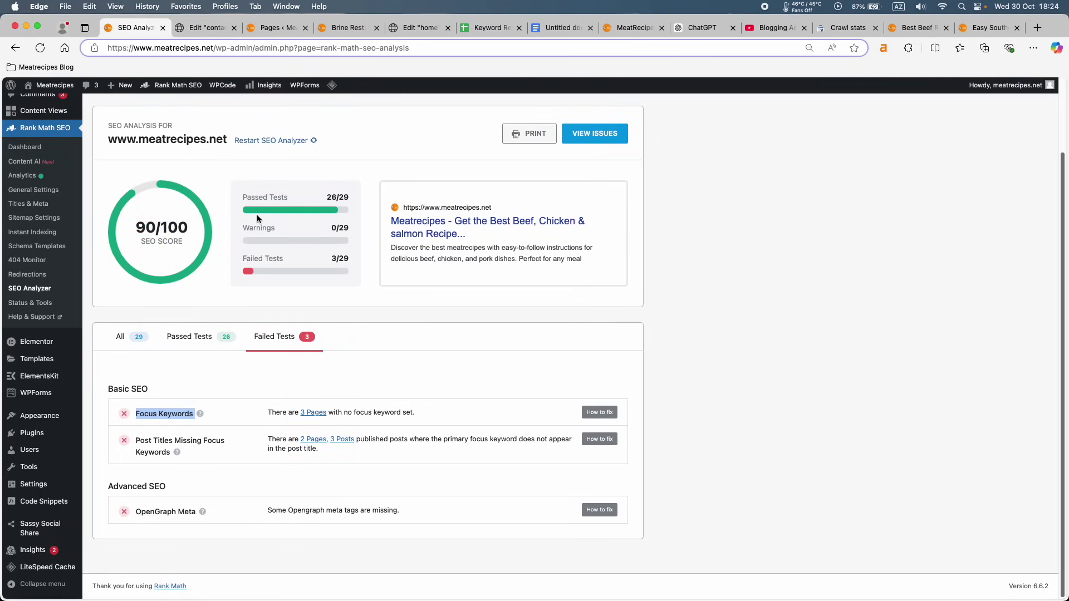
pyautogui.click(271, 140)
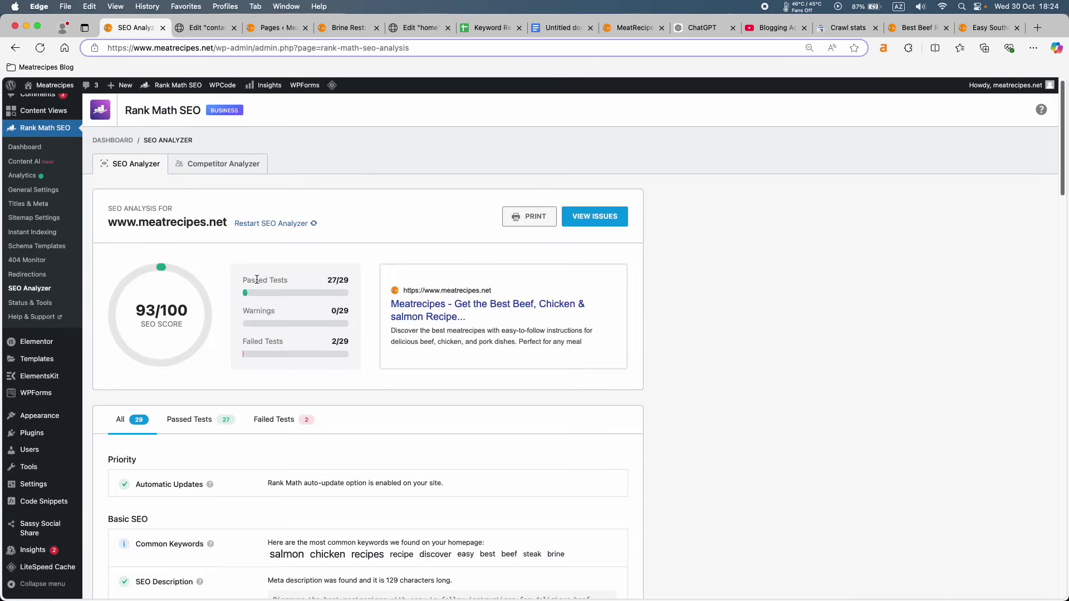
pyautogui.click(280, 429)
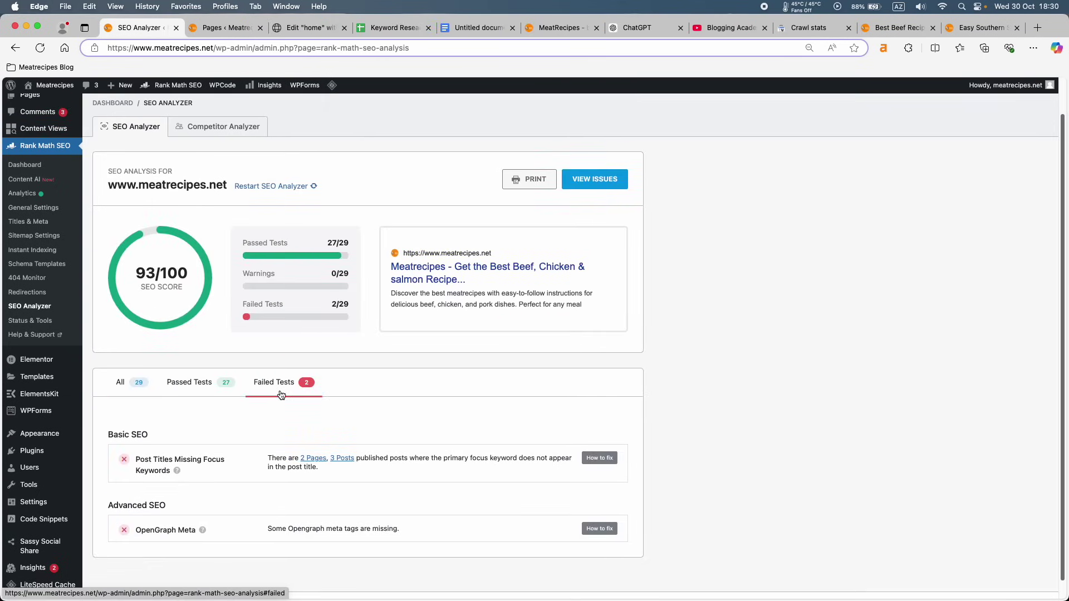
# From the posts whose titles lack the focus keyword, retitle the chicken brining post "How To Brine Chicken Breasts – 5 Easy Steps" and save it.
pyautogui.scroll(-1, 281, 395)
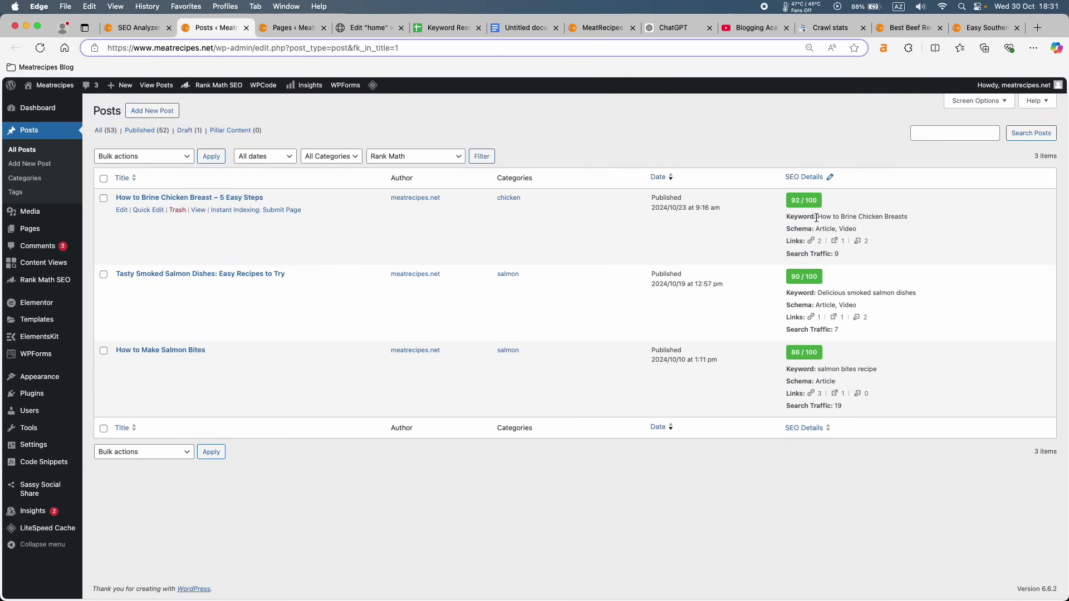
pyautogui.moveTo(817, 218); pyautogui.dragTo(927, 219)
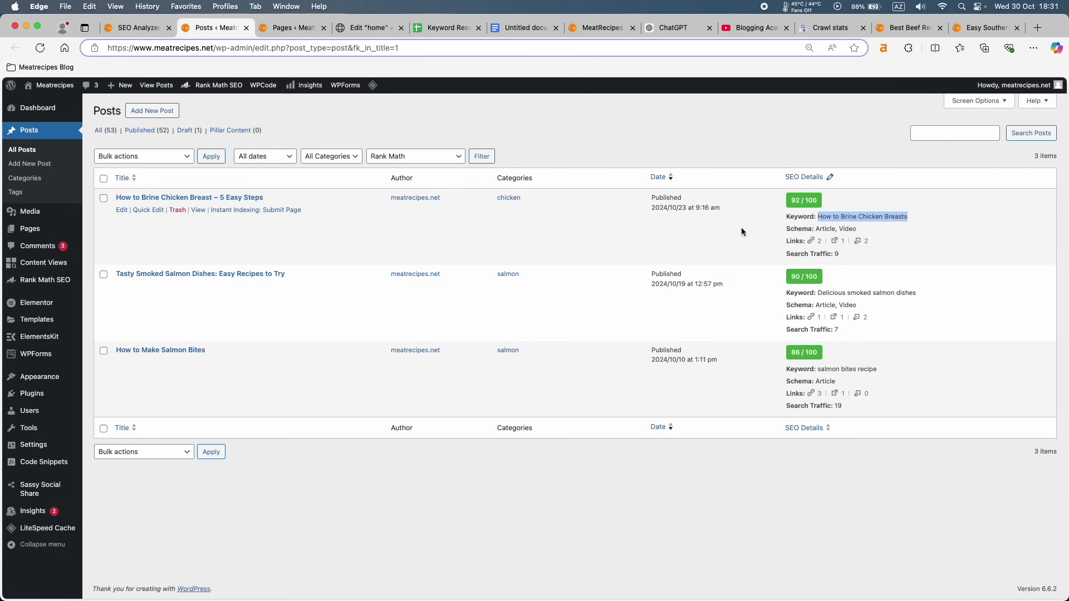
pyautogui.click(922, 218)
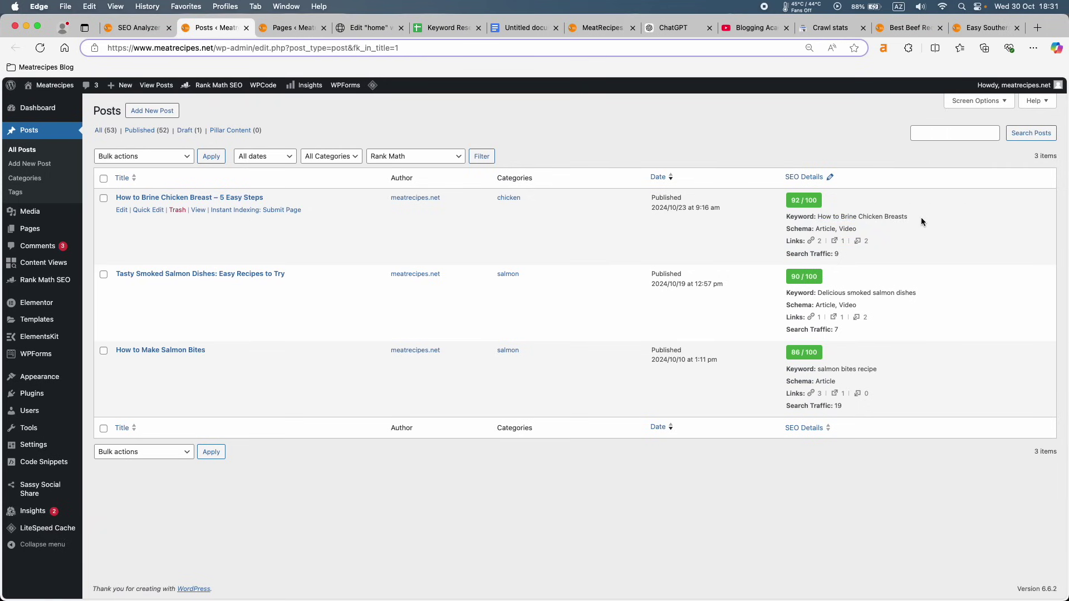
pyautogui.scroll(5, 902, 221)
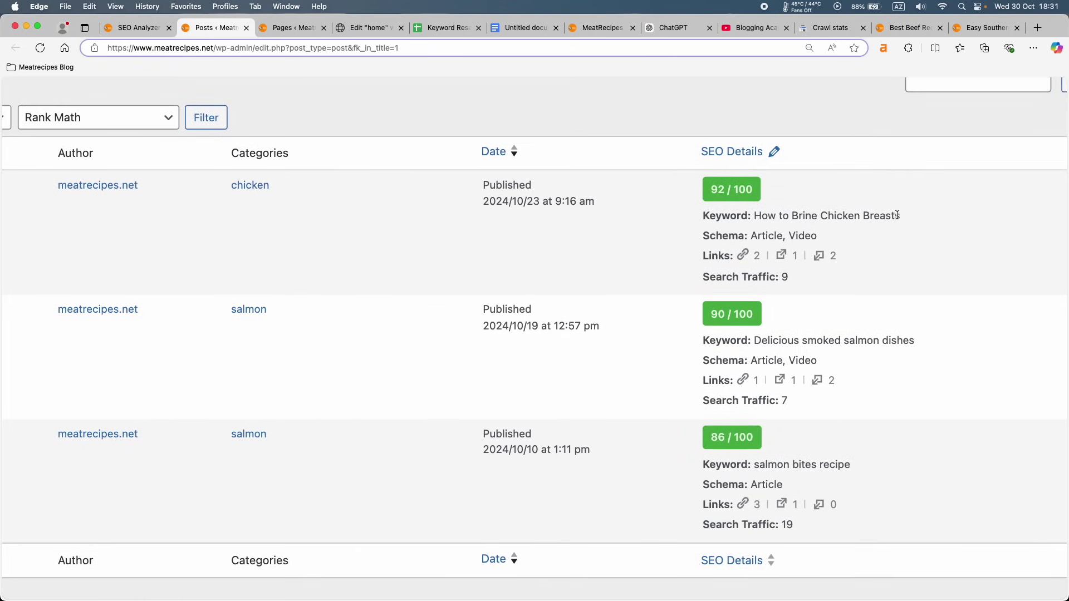
pyautogui.moveTo(891, 217); pyautogui.dragTo(900, 215)
pyautogui.scroll(-5, 902, 215)
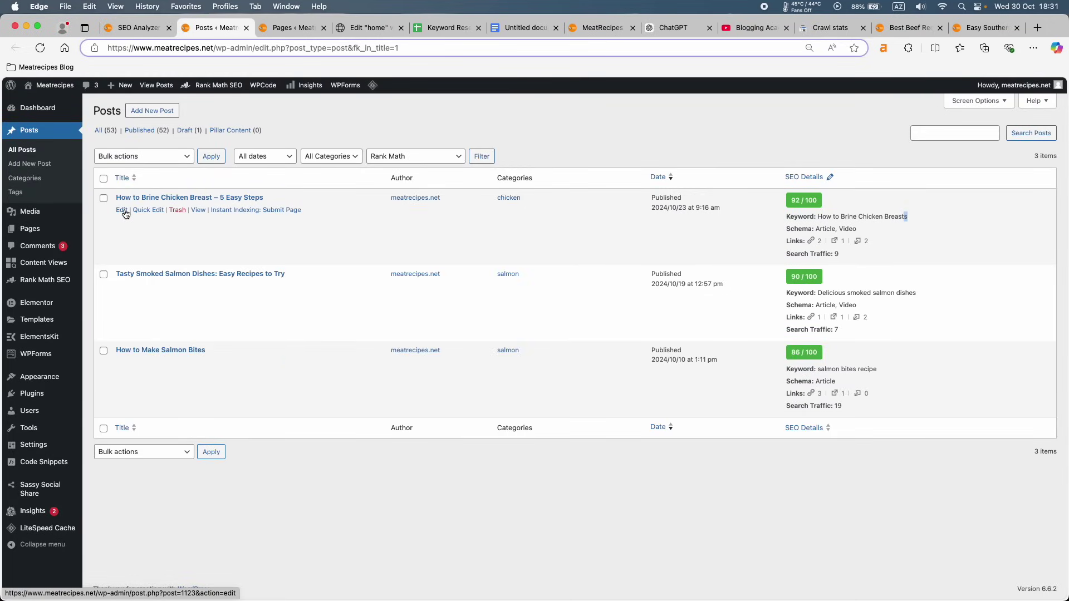
pyautogui.click(122, 210)
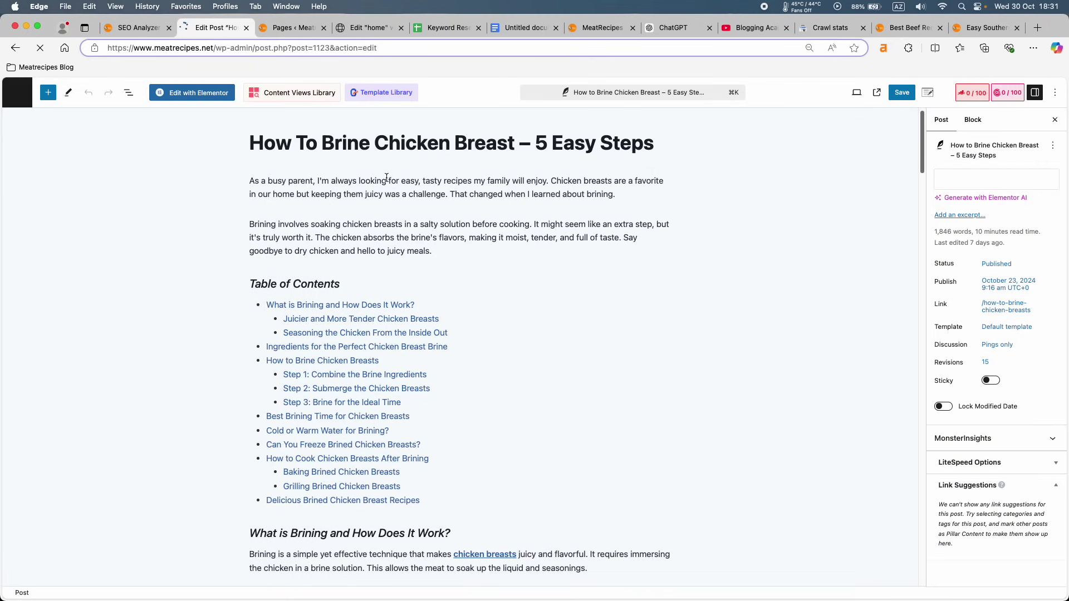
pyautogui.click(512, 144)
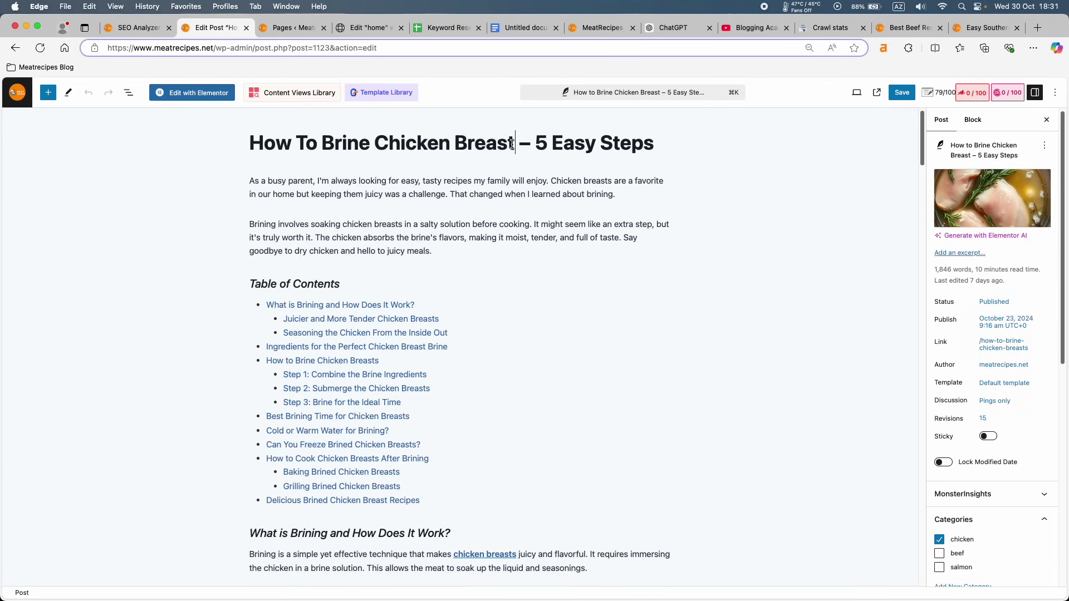
pyautogui.press('Right')
pyautogui.write('s')
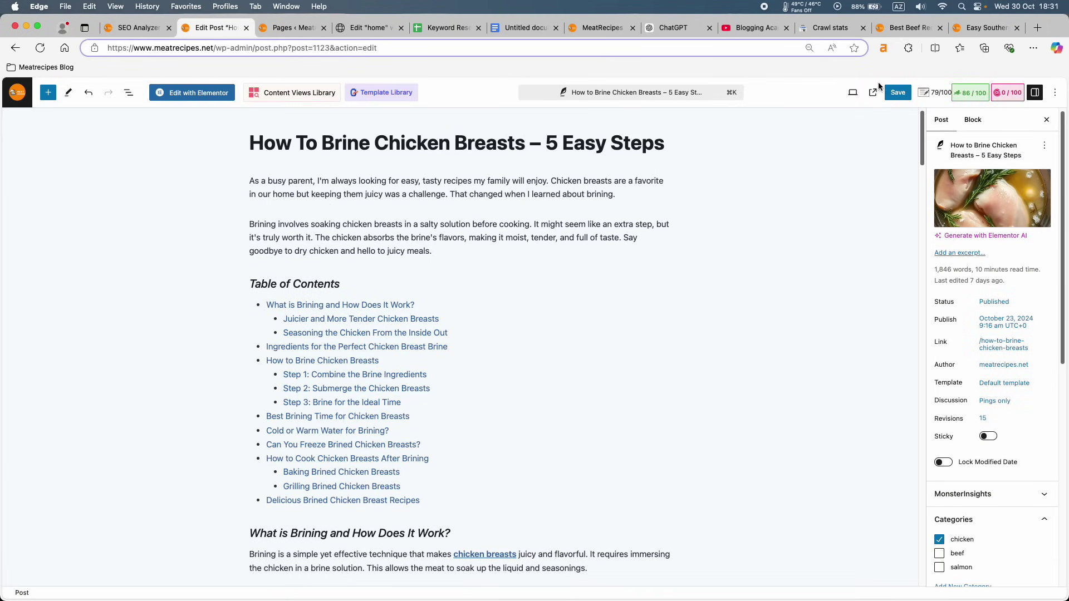
pyautogui.click(898, 92)
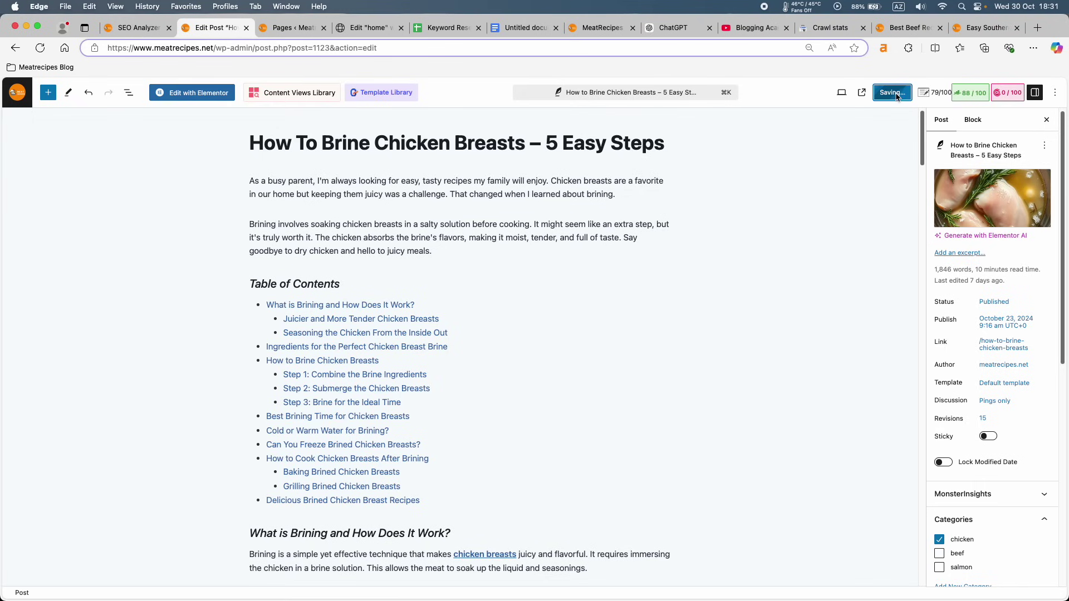
# Check the chicken brining post's Rank Math snippet title, permalink and description, and leave the editor.
pyautogui.click(993, 92)
pyautogui.click(953, 260)
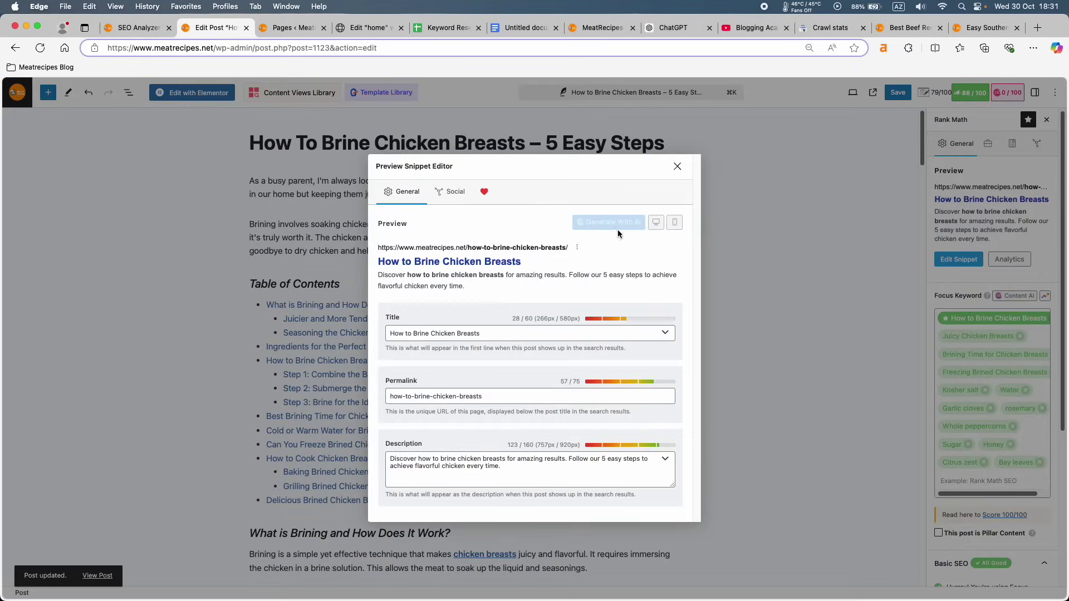
pyautogui.click(677, 167)
pyautogui.click(17, 93)
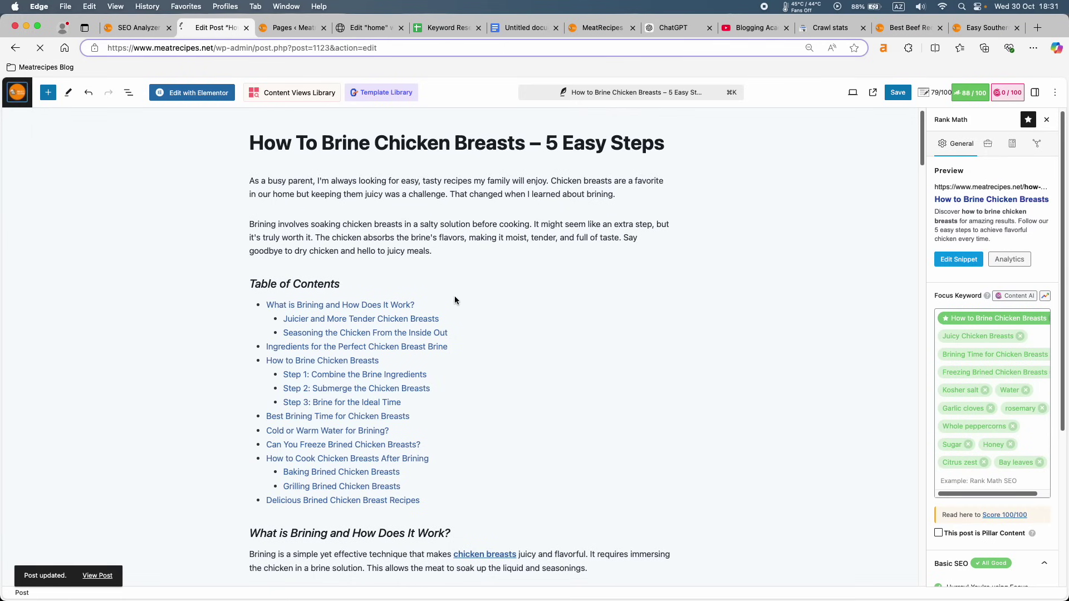
# From the posts whose titles lack the focus keyword, retitle the smoked salmon post "Delicious Smoked Salmon Dishes: Easy Recipes to Try" and save it.
pyautogui.click(148, 33)
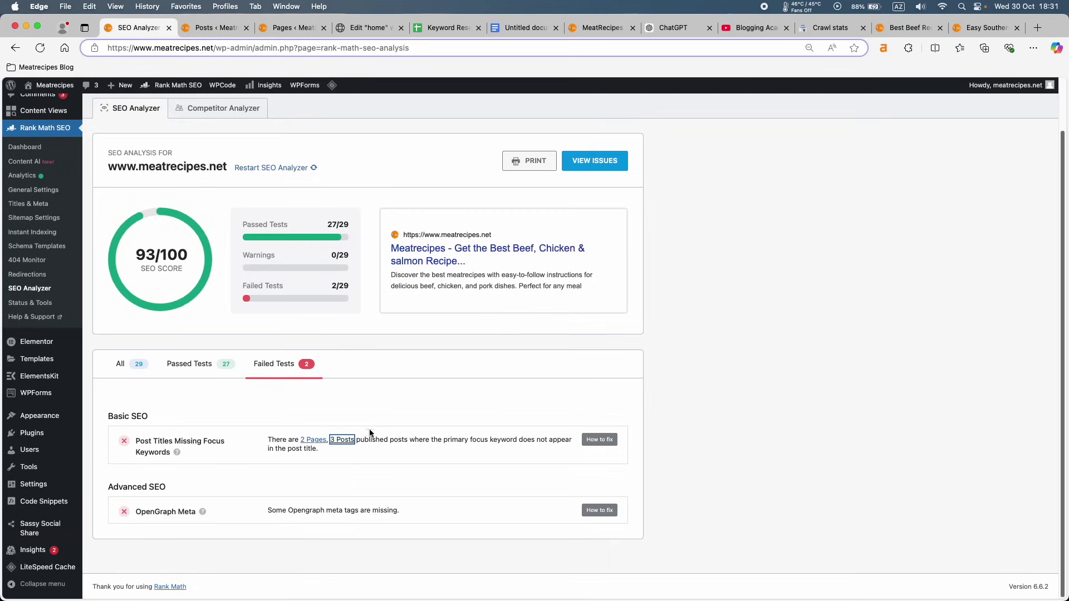
pyautogui.click(342, 440)
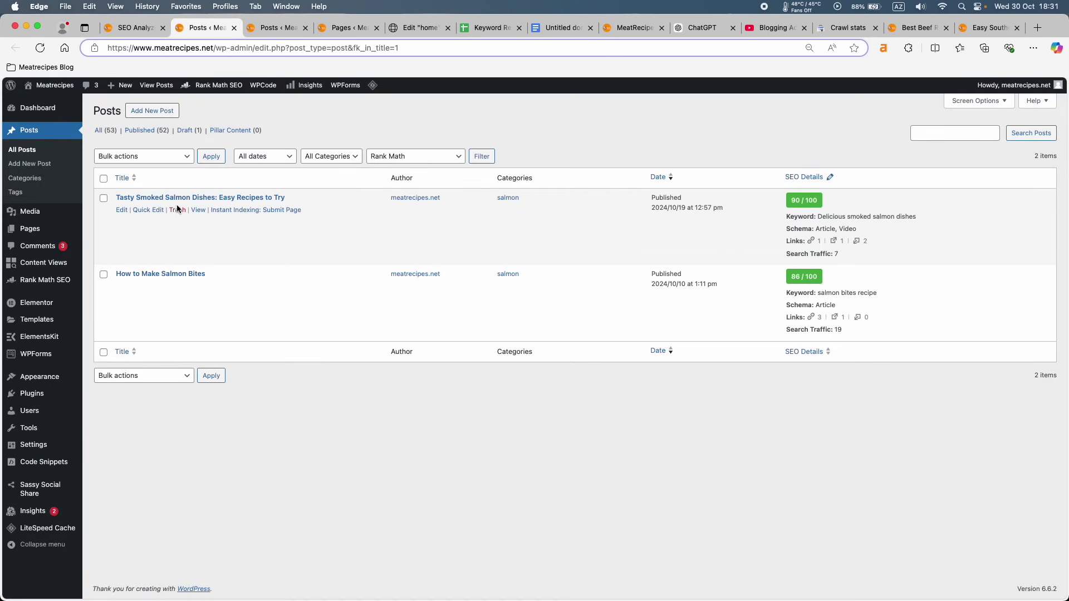
pyautogui.doubleClick(831, 217)
pyautogui.press('super+c')
pyautogui.click(122, 211)
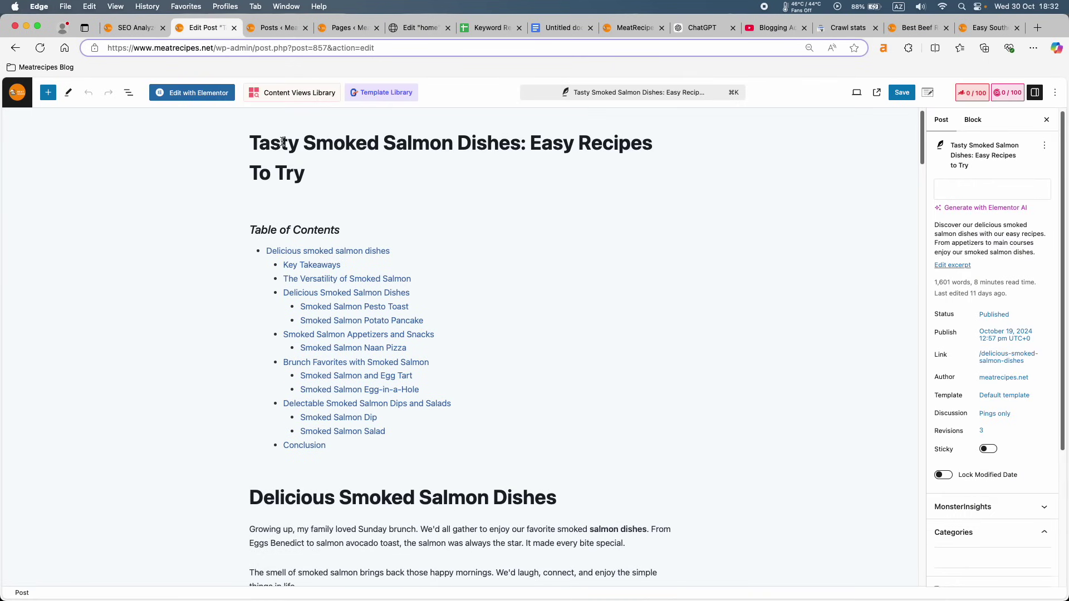
pyautogui.doubleClick(282, 141)
pyautogui.press('super+v')
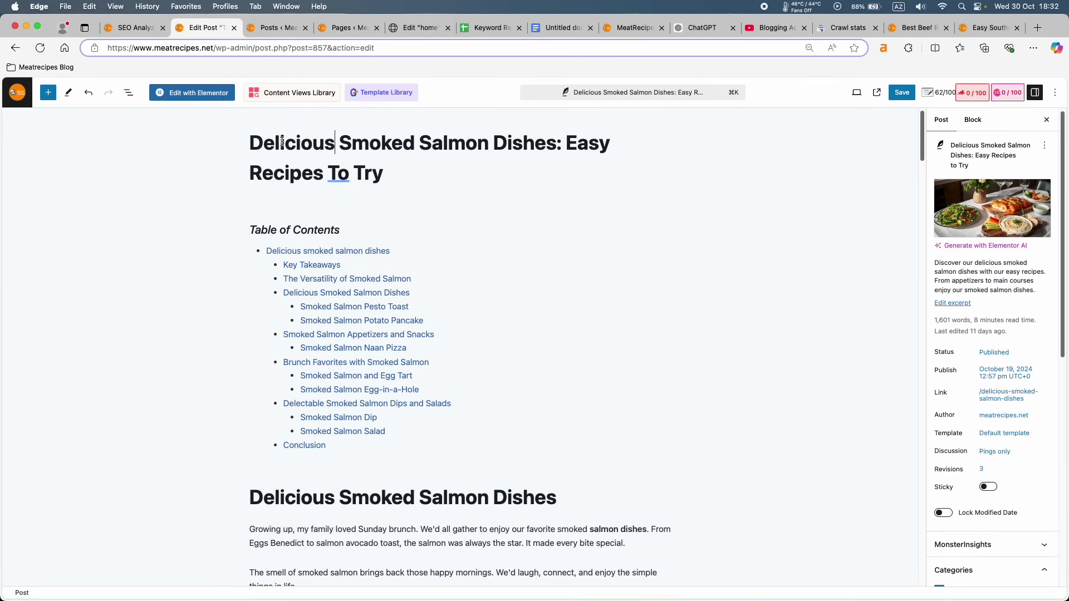
pyautogui.click(902, 91)
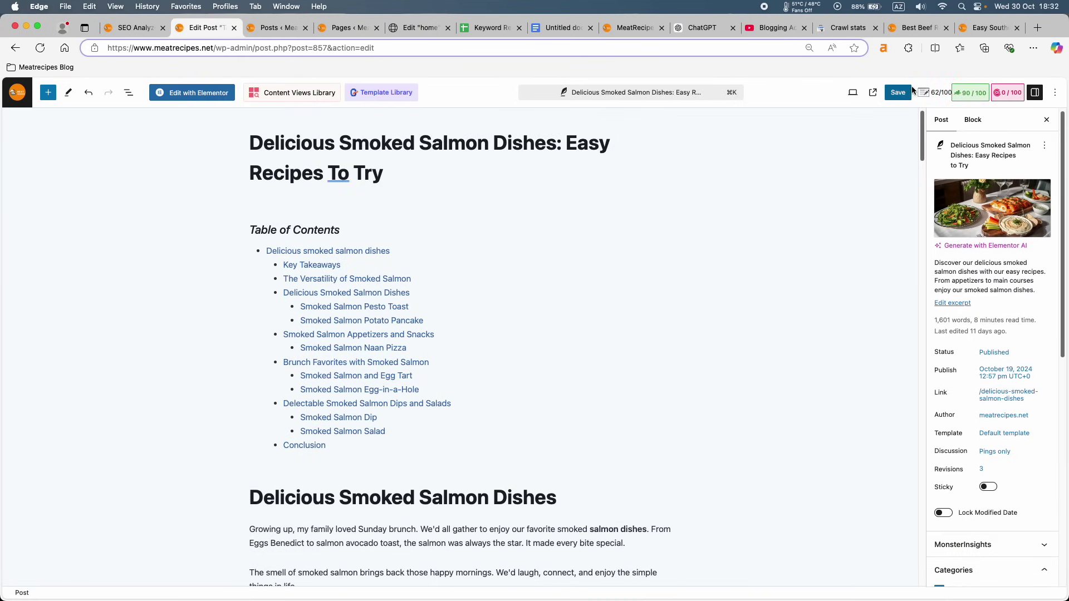
# Remove "salmon dishes" from the smoked salmon post's Rank Math focus keywords and save the post.
pyautogui.click(972, 92)
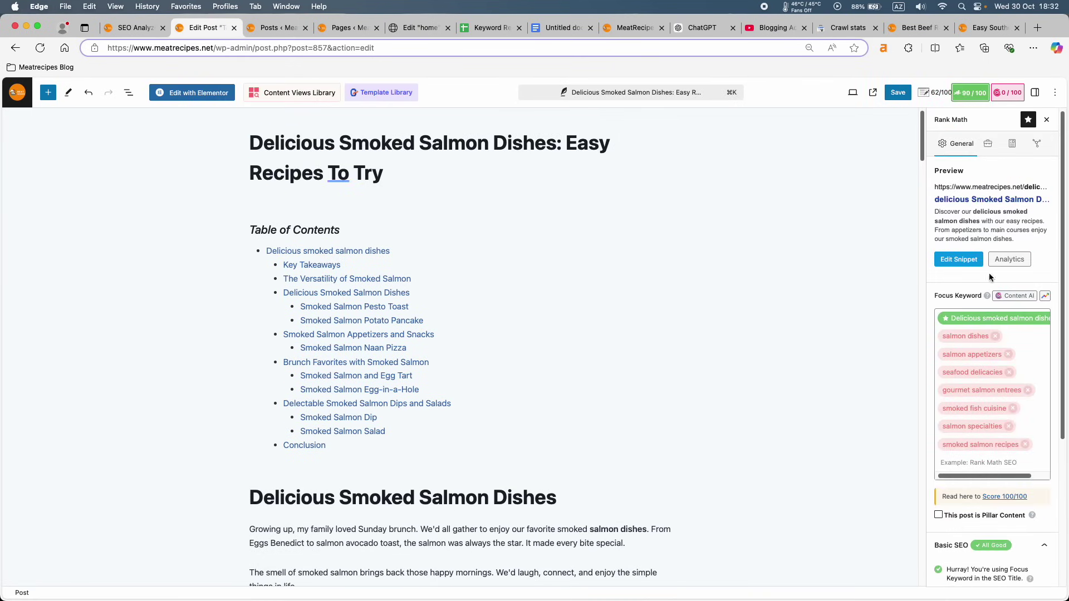
pyautogui.hscroll(3, 999, 323)
pyautogui.hscroll(-3, 999, 323)
pyautogui.click(997, 337)
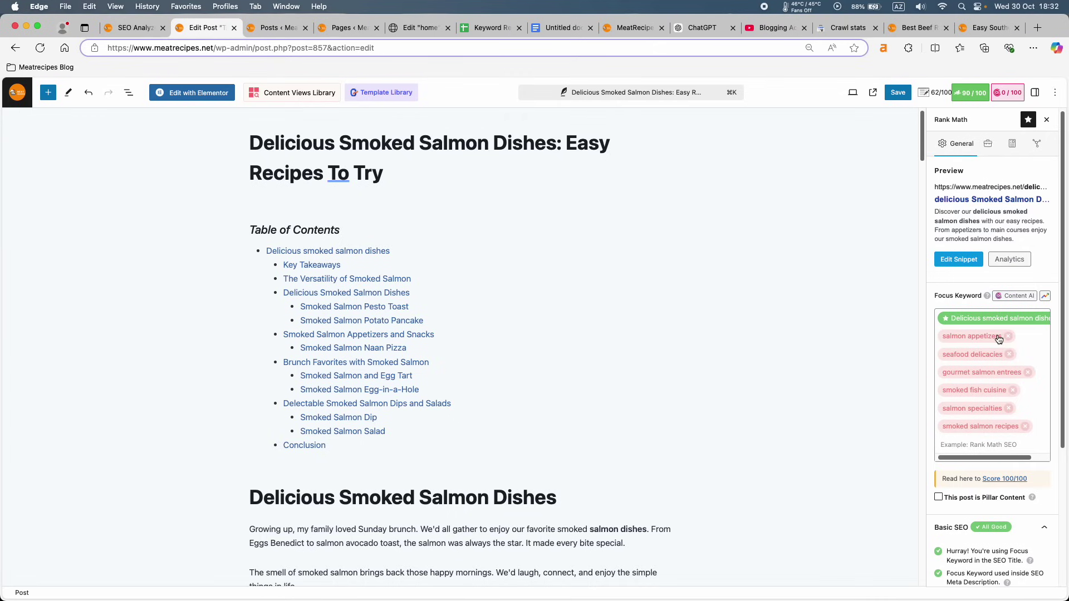
pyautogui.click(897, 93)
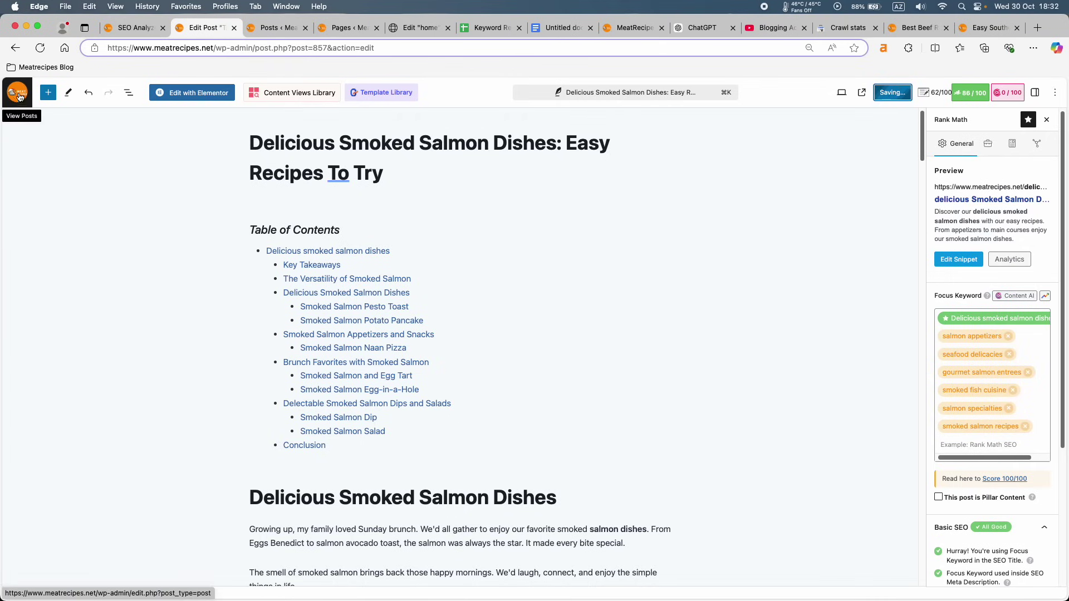
# From the analyzer's list of posts lacking the keyword, retitle the salmon bites post "How to Make Salmon Bites recipe", save it and leave the editor.
pyautogui.click(130, 26)
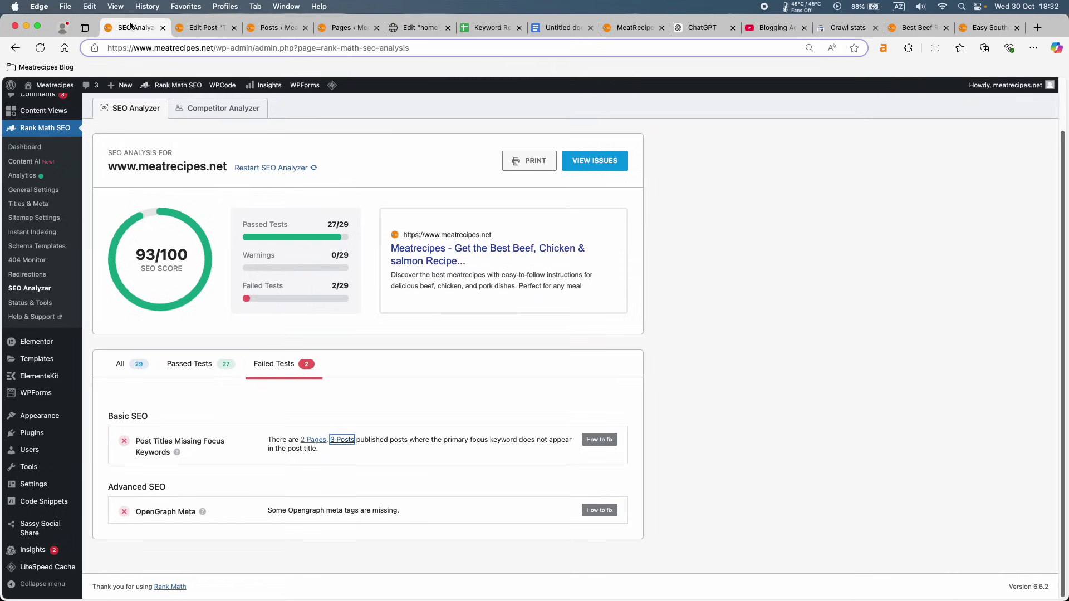
pyautogui.click(341, 440)
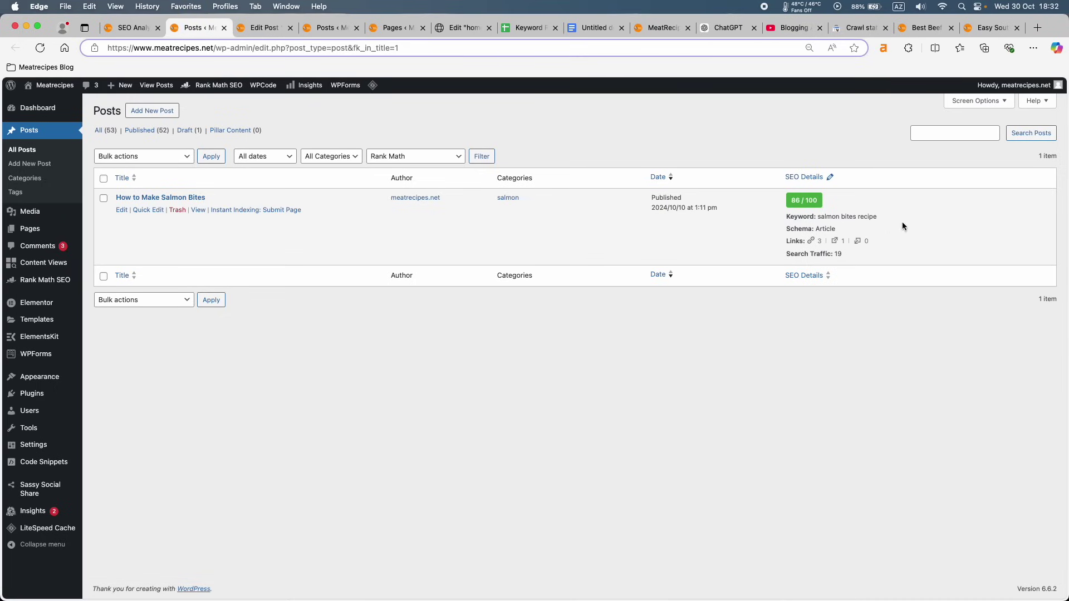
pyautogui.doubleClick(870, 217)
pyautogui.click(514, 246)
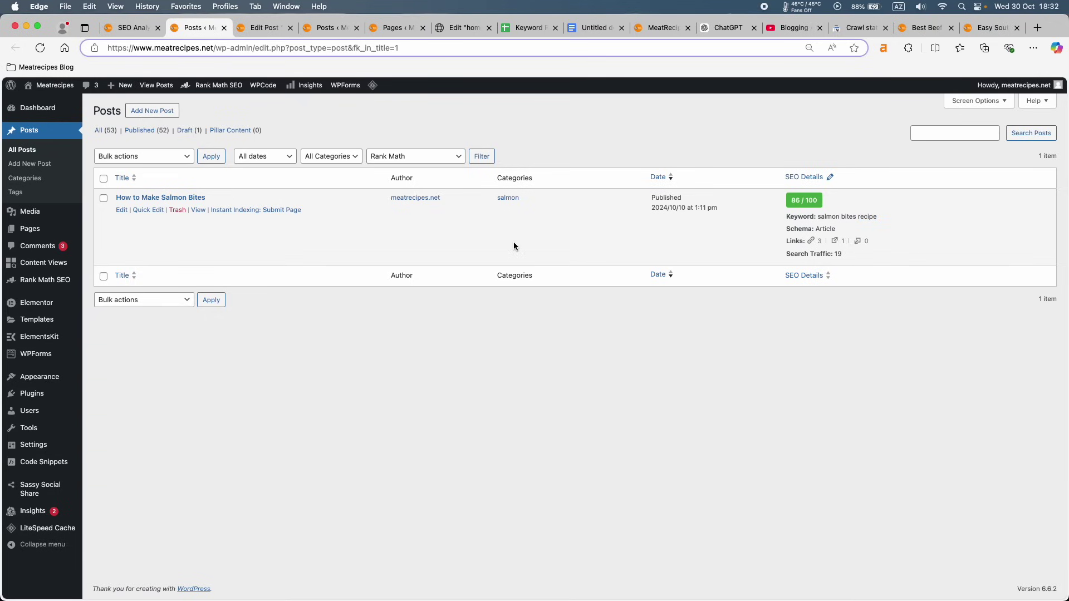
pyautogui.click(122, 211)
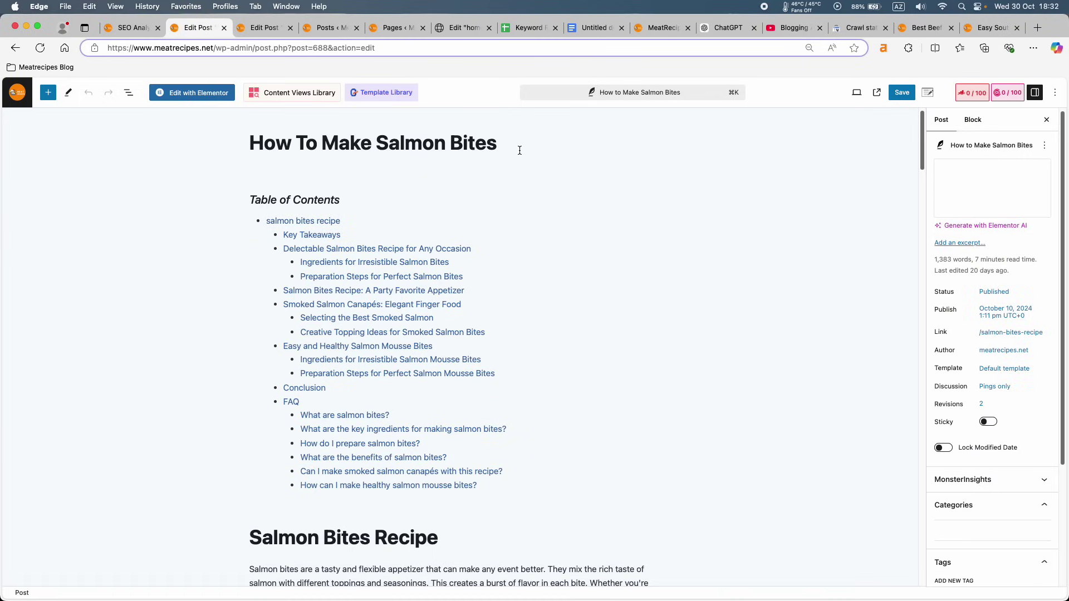
pyautogui.click(520, 150)
pyautogui.write('recipe')
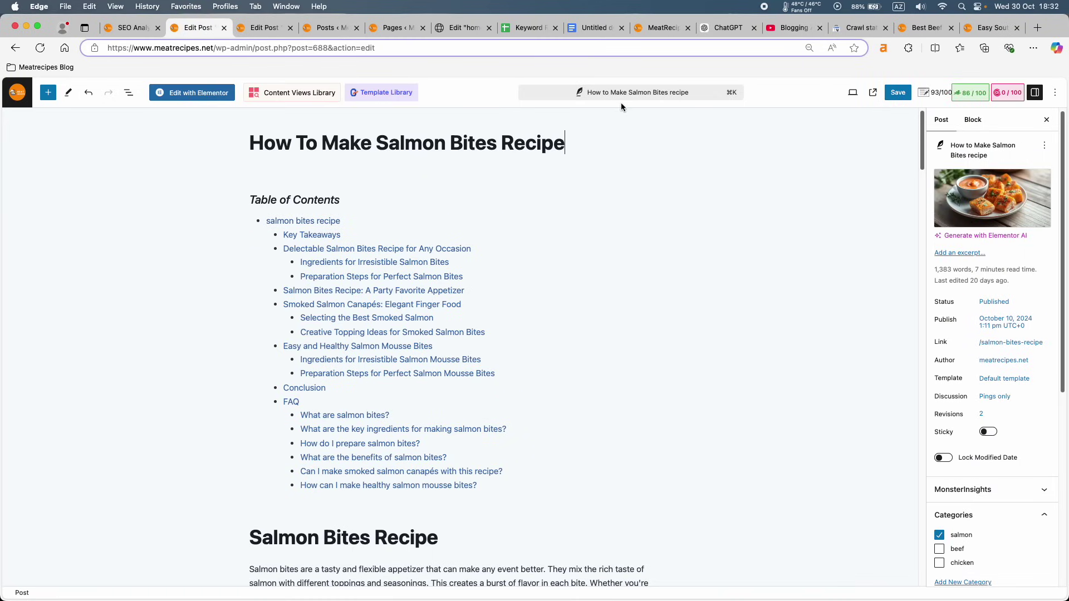
pyautogui.click(909, 95)
pyautogui.click(971, 92)
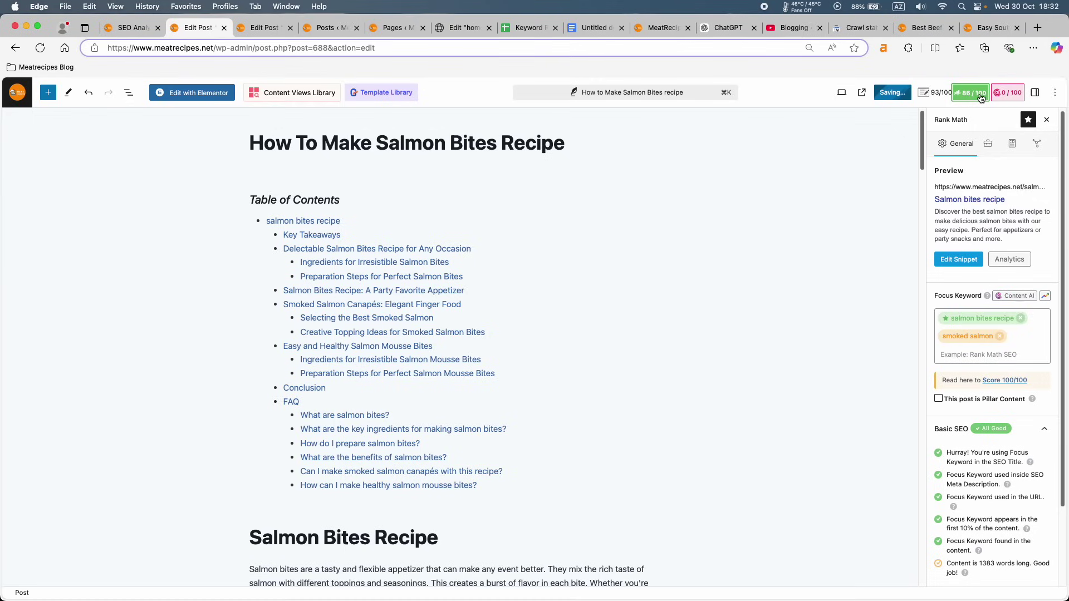
pyautogui.click(25, 97)
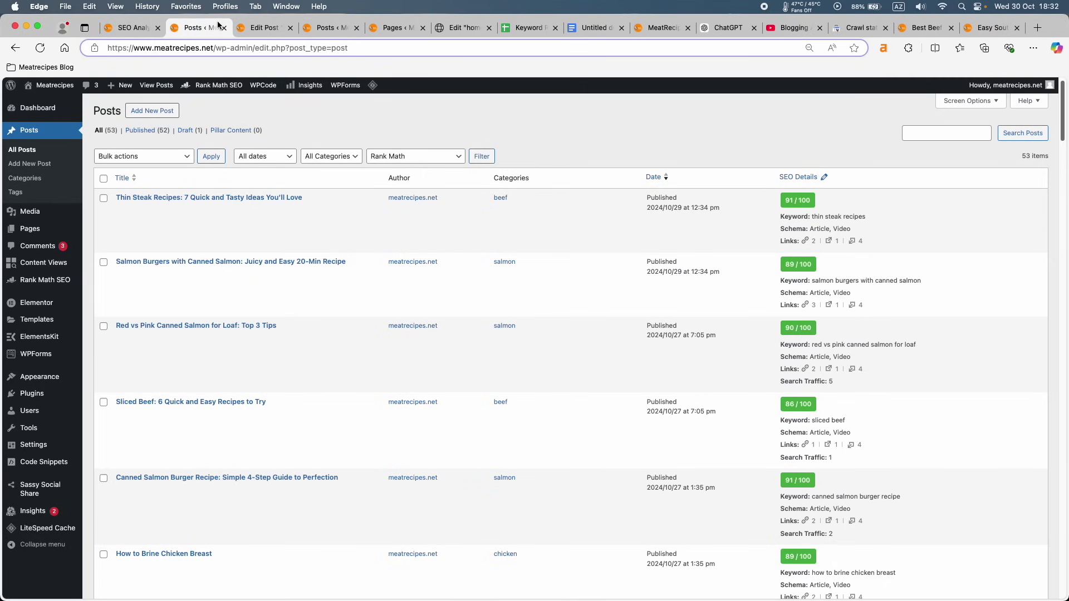
# Close the finished post pages, restart the SEO Analyzer and show only the failed tests.
pyautogui.click(223, 28)
pyautogui.click(222, 27)
pyautogui.click(222, 28)
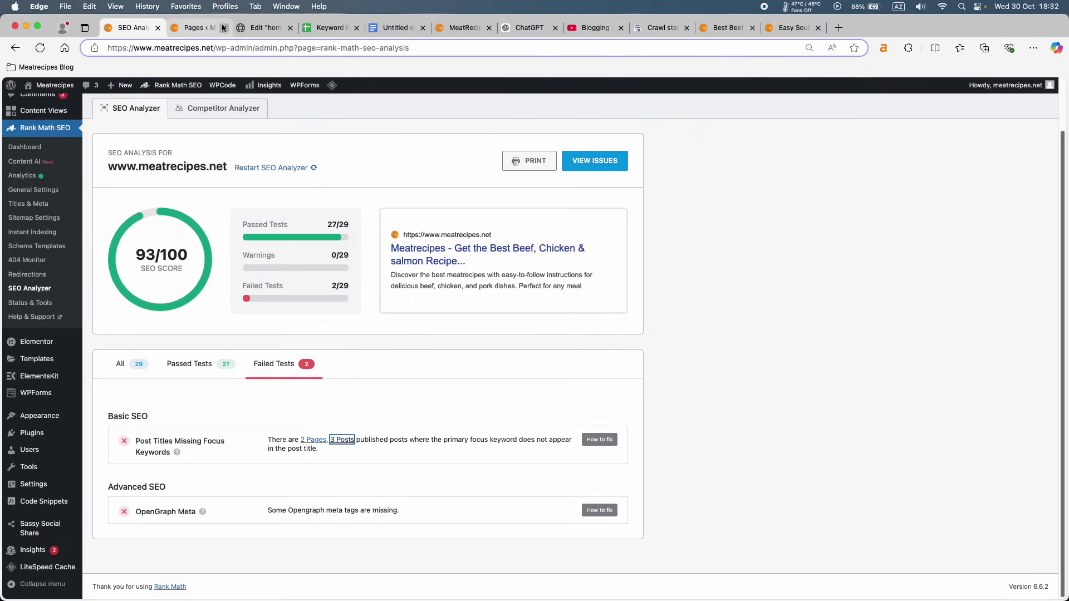
pyautogui.click(287, 166)
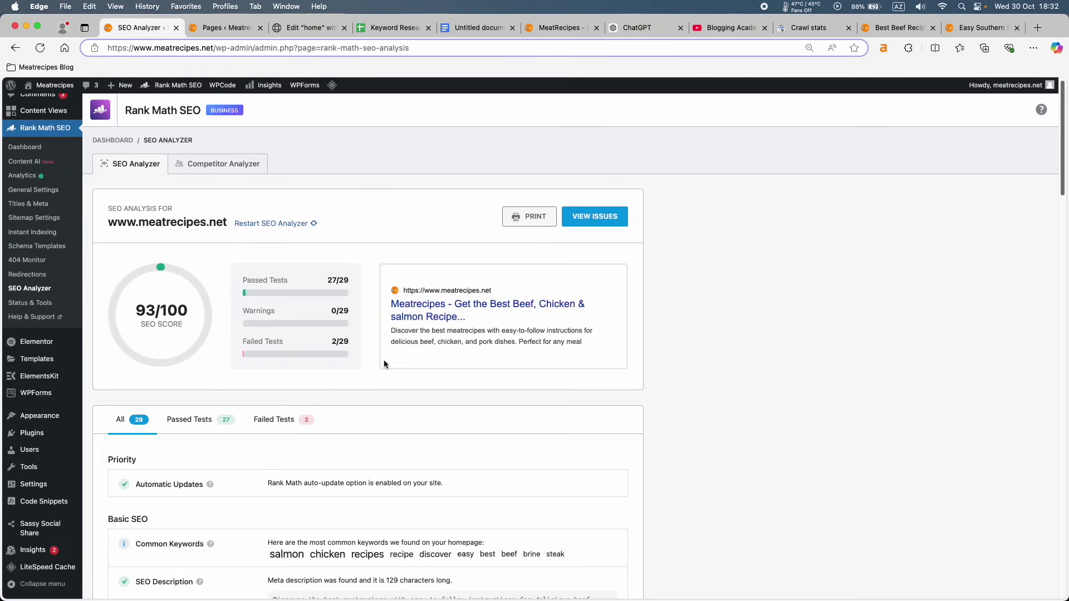
pyautogui.click(274, 420)
pyautogui.scroll(-2, 316, 412)
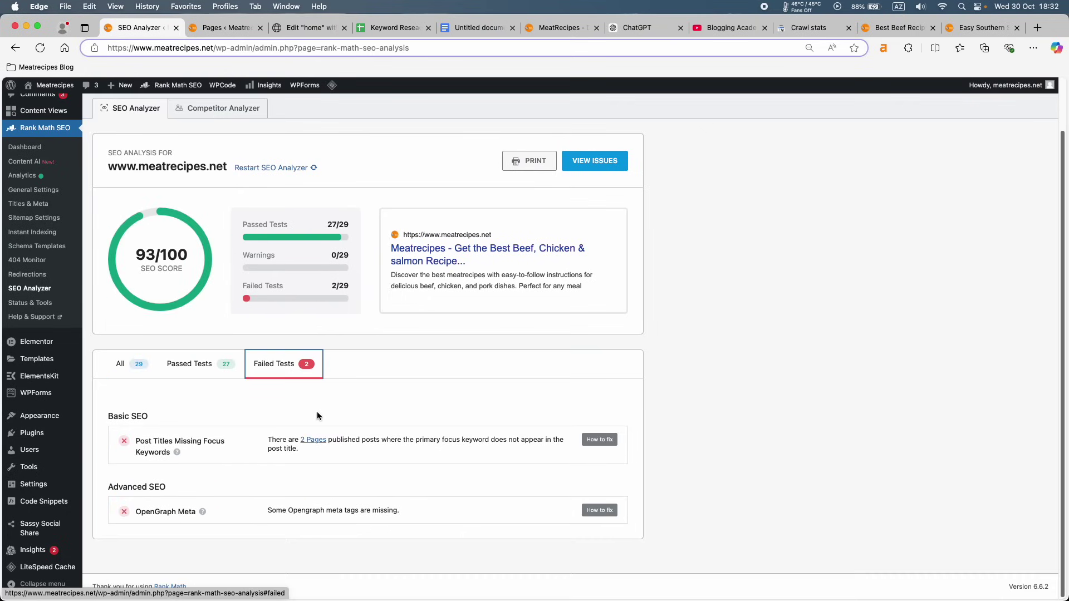
# From the pages whose titles lack the focus keyword, quick-edit the about page and set its title to "about - Meat recipes".
pyautogui.click(313, 440)
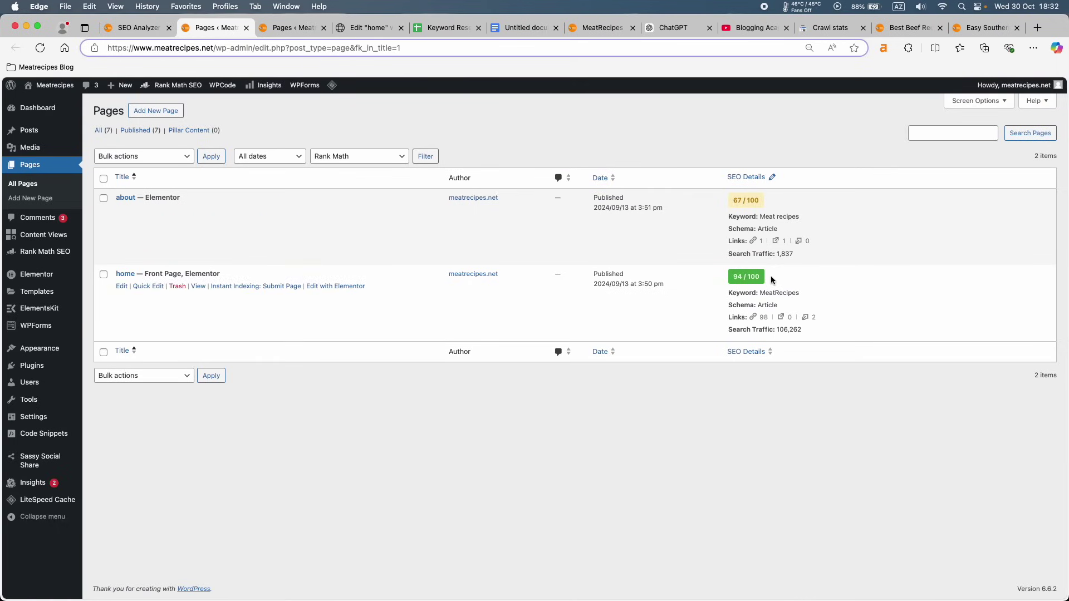
pyautogui.moveTo(761, 218); pyautogui.dragTo(800, 216)
pyautogui.press('super+c')
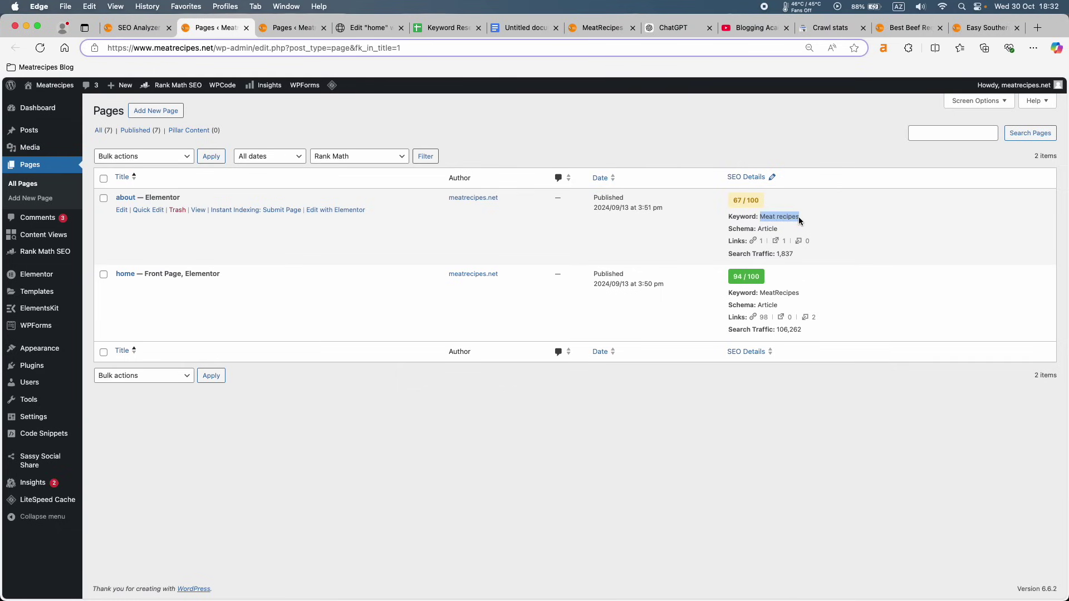
pyautogui.click(861, 186)
pyautogui.click(160, 212)
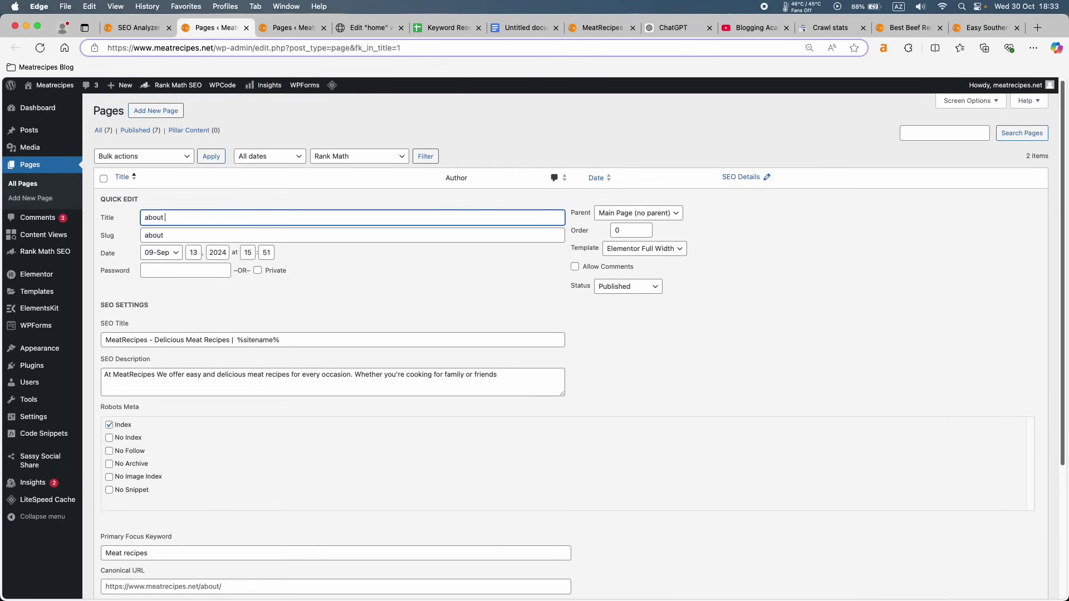
pyautogui.write('- Meat recipes')
# Set the about page's slug to "about-meat-recipes" and update the page.
pyautogui.click(182, 231)
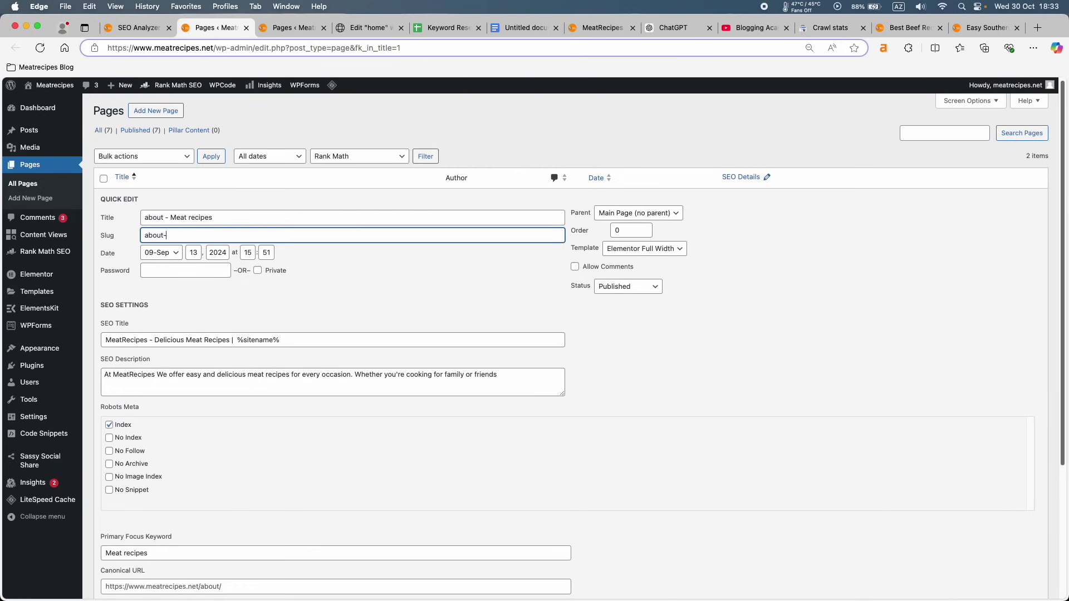
pyautogui.write('-')
pyautogui.press('super+v')
pyautogui.click(184, 235)
pyautogui.press('BackSpace')
pyautogui.write('-')
pyautogui.scroll(-4, 189, 228)
pyautogui.click(120, 508)
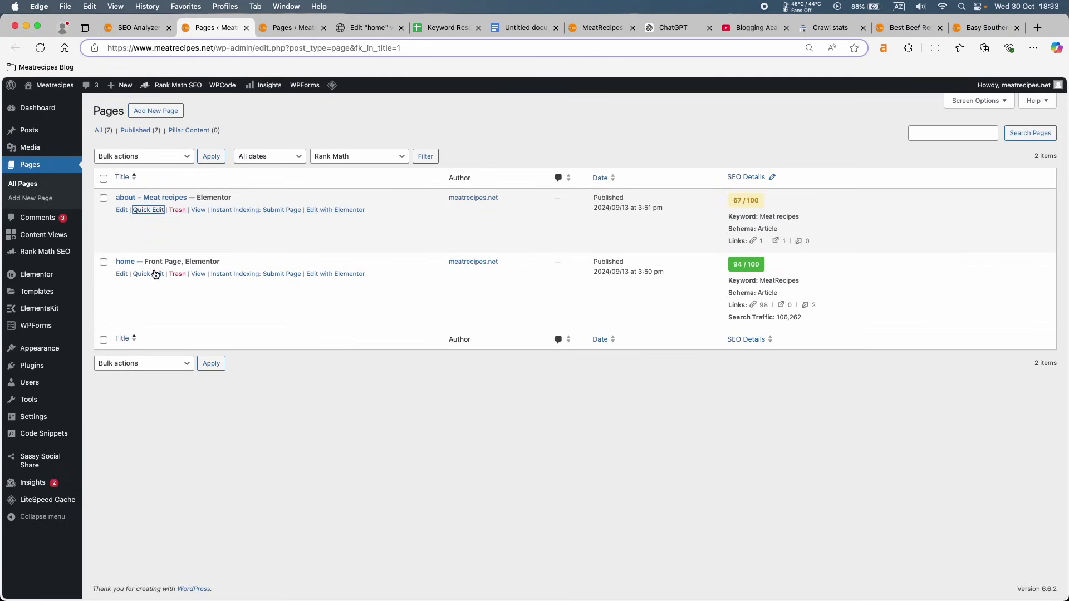
# View the live about page and check the keyword part of its web address.
pyautogui.keyDown('super'); pyautogui.click(199, 210); pyautogui.keyUp('super')
pyautogui.click(280, 34)
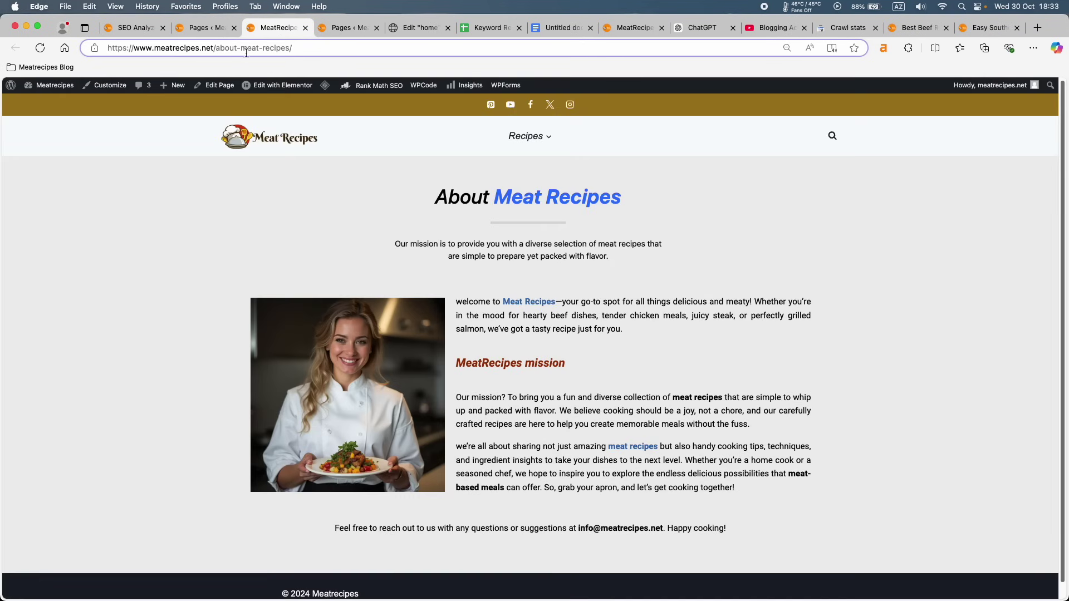
pyautogui.moveTo(241, 48); pyautogui.dragTo(310, 51)
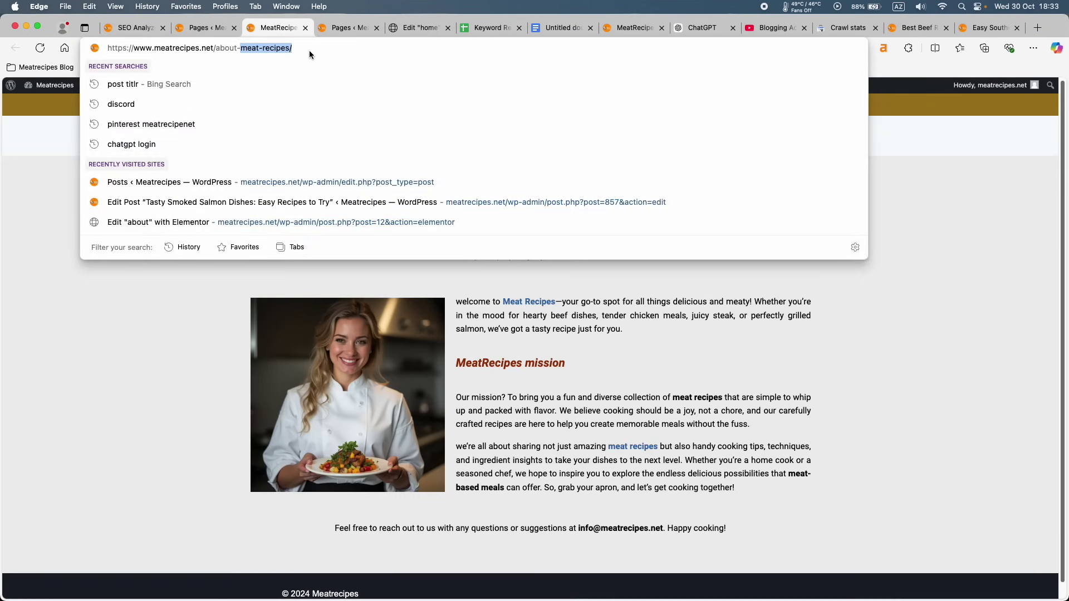
pyautogui.click(266, 48)
pyautogui.moveTo(237, 48); pyautogui.dragTo(266, 47)
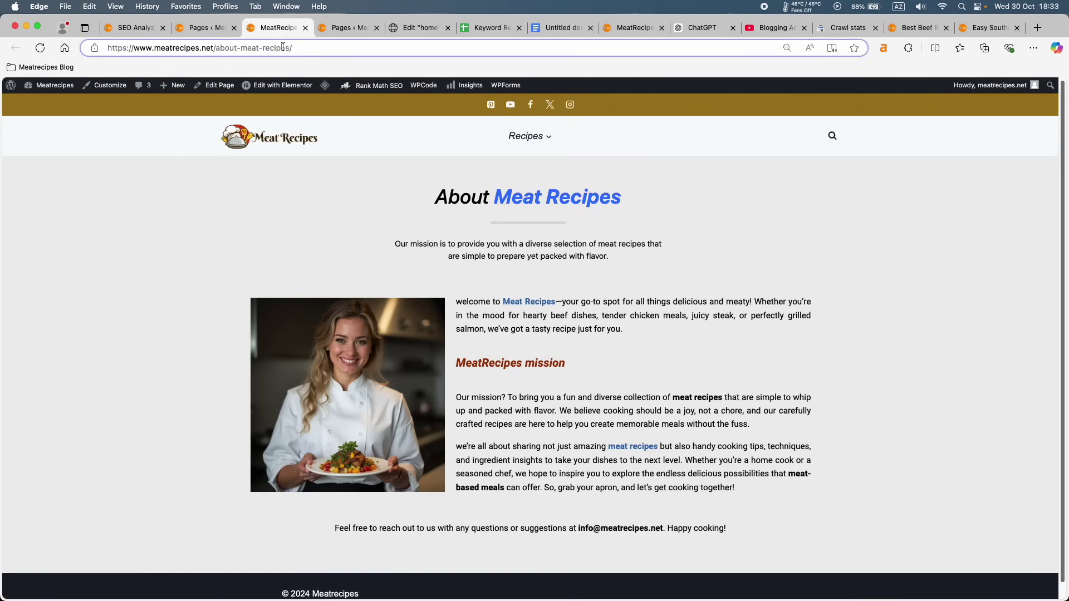
# Quick-edit the about page again, shorten its slug to "about" and update the page.
pyautogui.click(212, 27)
pyautogui.click(146, 210)
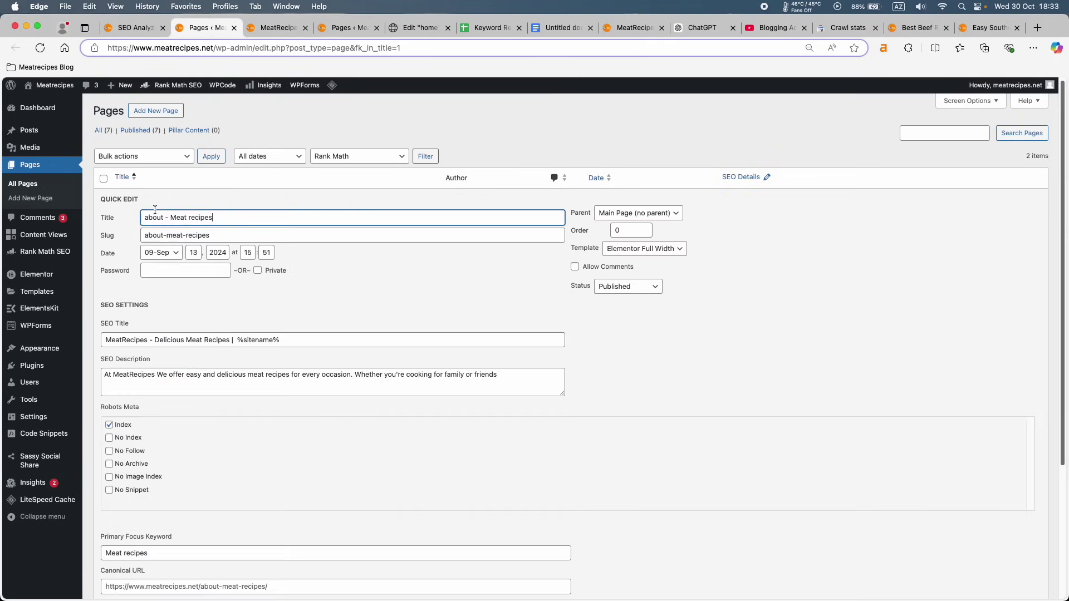
pyautogui.moveTo(164, 235); pyautogui.dragTo(224, 238)
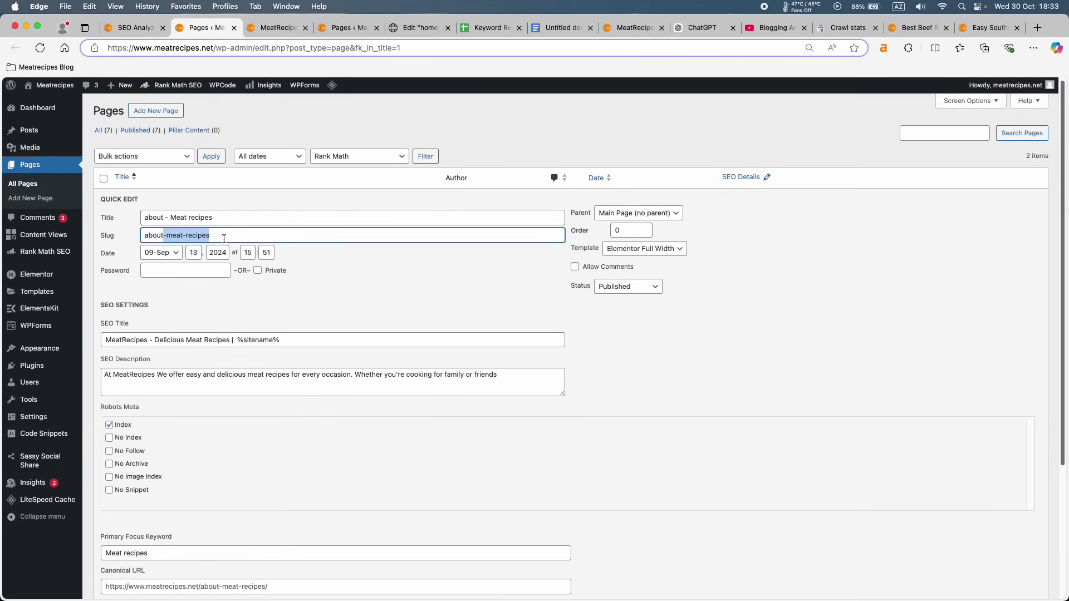
pyautogui.press('BackSpace')
pyautogui.scroll(-5, 149, 388)
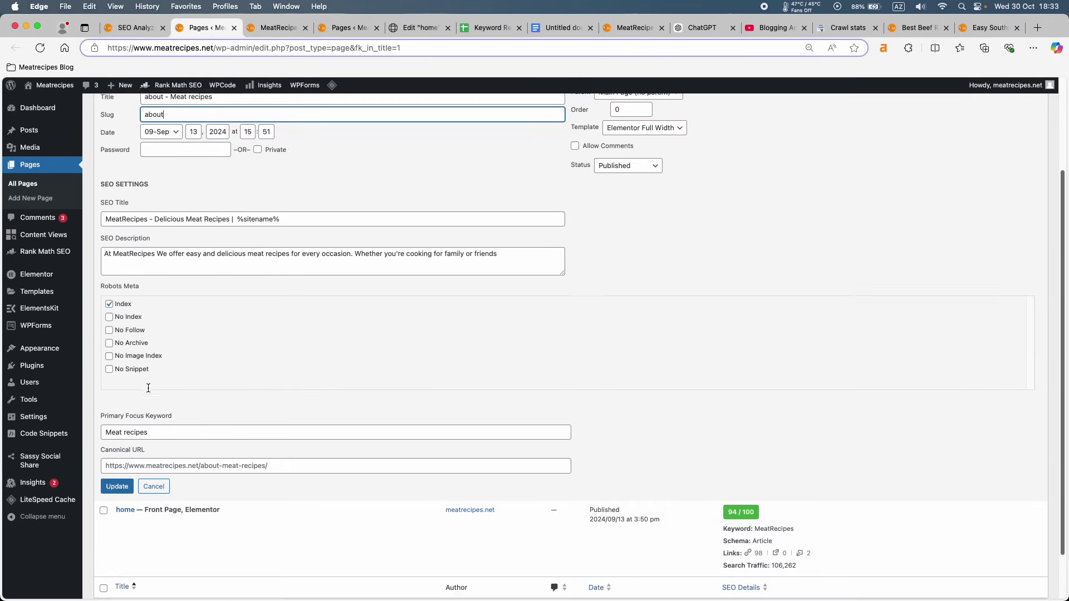
pyautogui.click(127, 470)
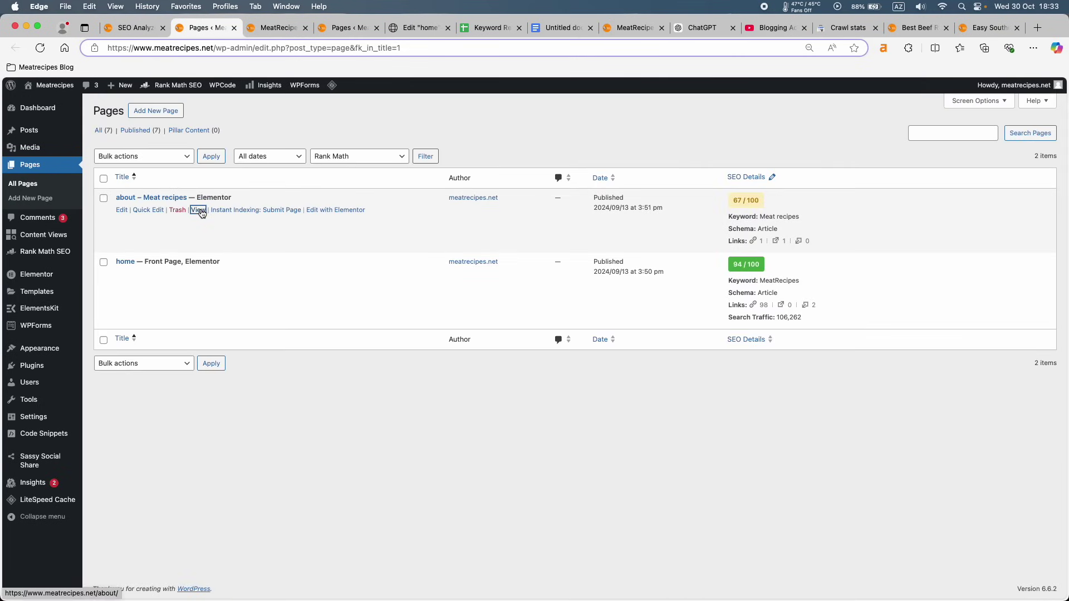
# View the live about page again, check its web address and close the extra copy.
pyautogui.keyDown('super'); pyautogui.click(201, 211); pyautogui.keyUp('super')
pyautogui.click(304, 28)
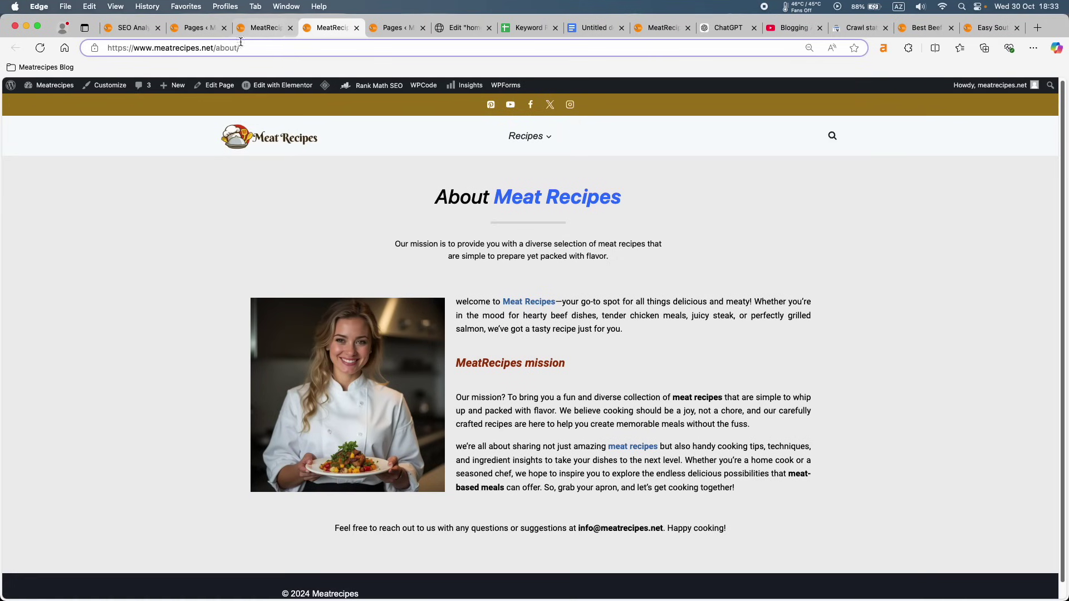
pyautogui.press('super+w')
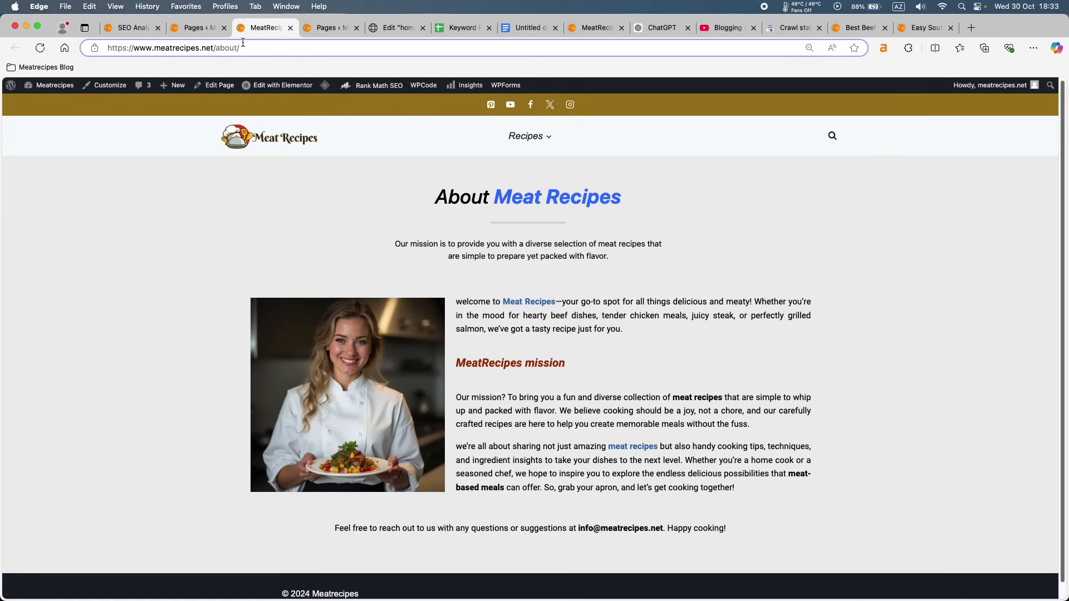
# Return to the pages list and compare the about page's title and slug in its quick-edit settings, leaving without changes.
pyautogui.click(208, 32)
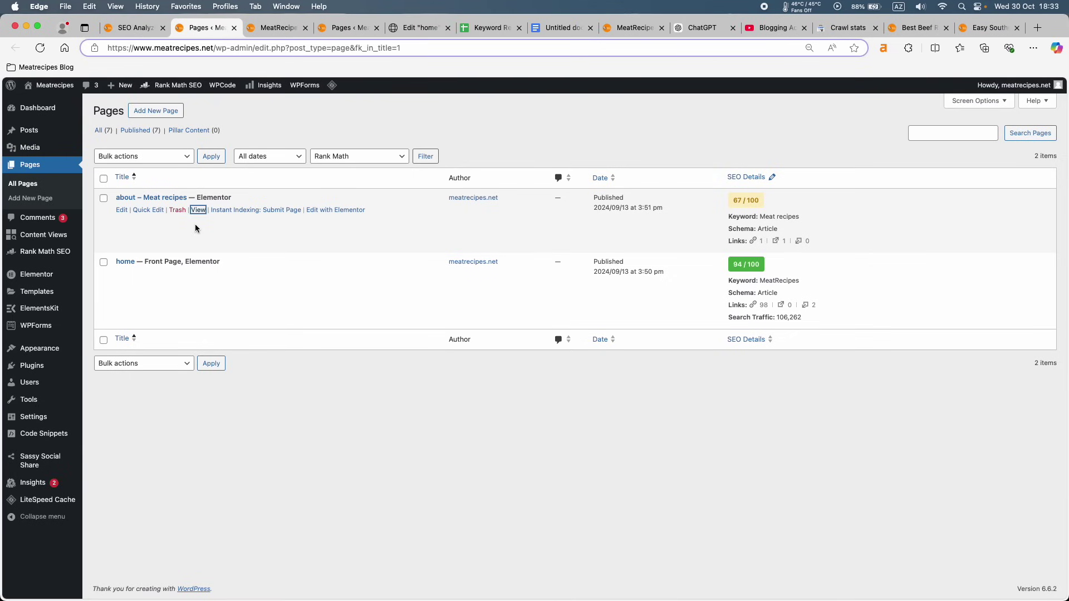
pyautogui.moveTo(188, 198); pyautogui.dragTo(144, 197)
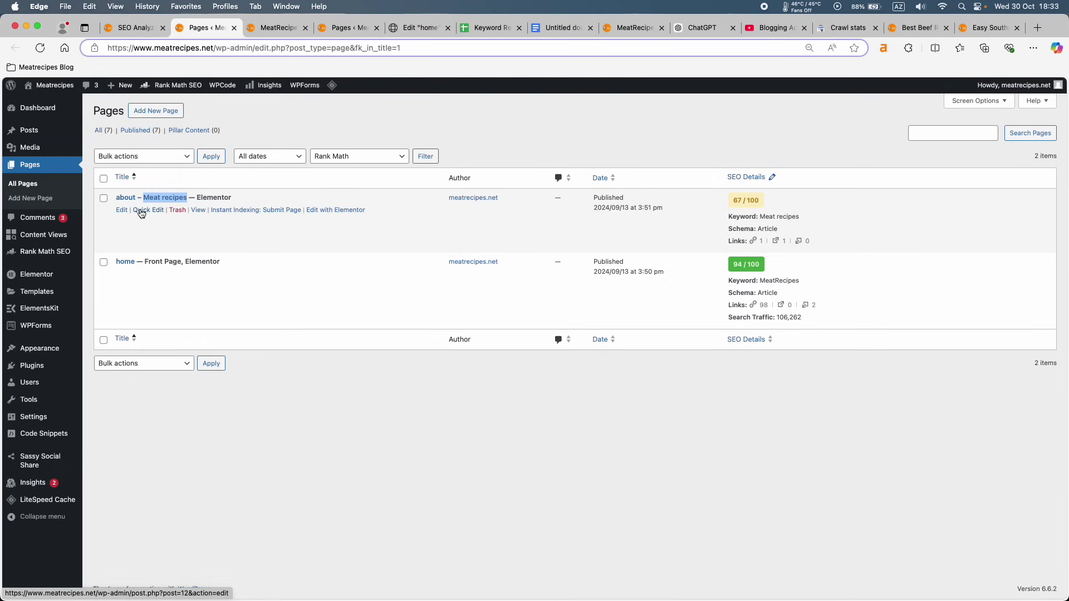
pyautogui.click(139, 210)
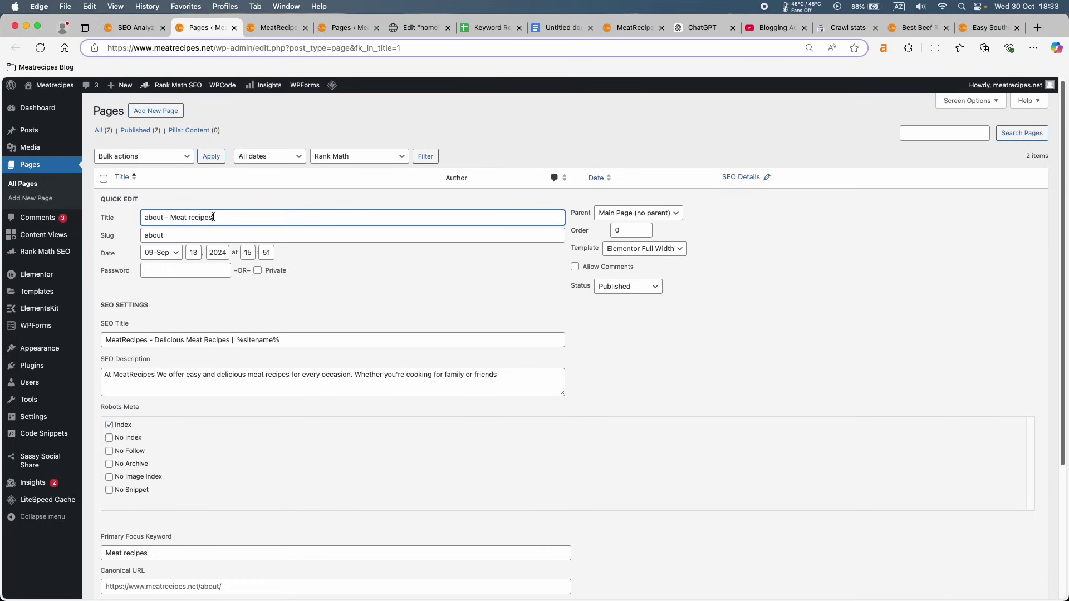
pyautogui.click(167, 233)
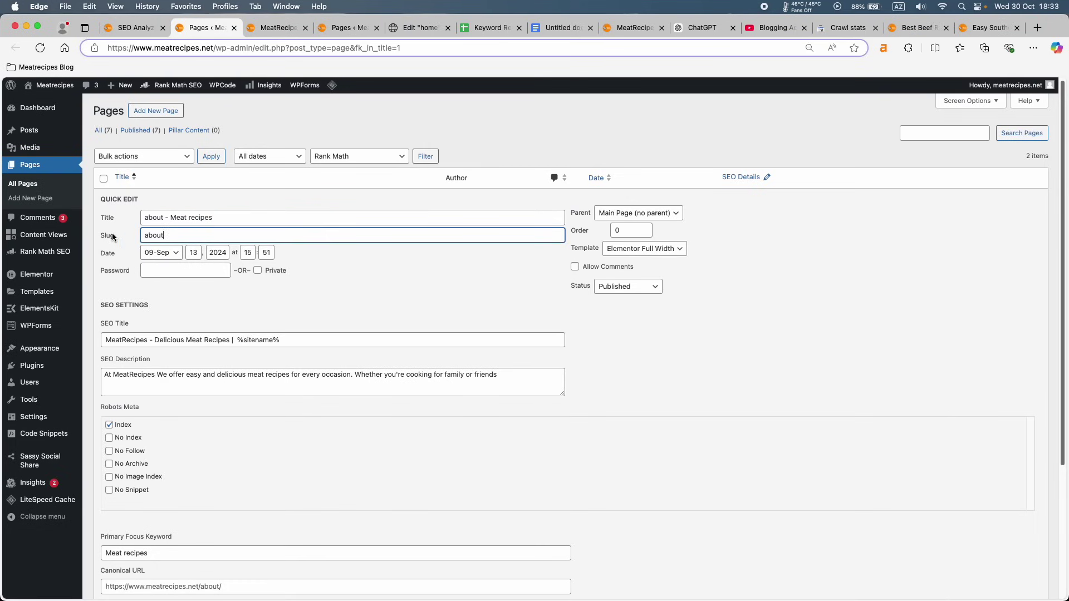
pyautogui.scroll(-5, 228, 258)
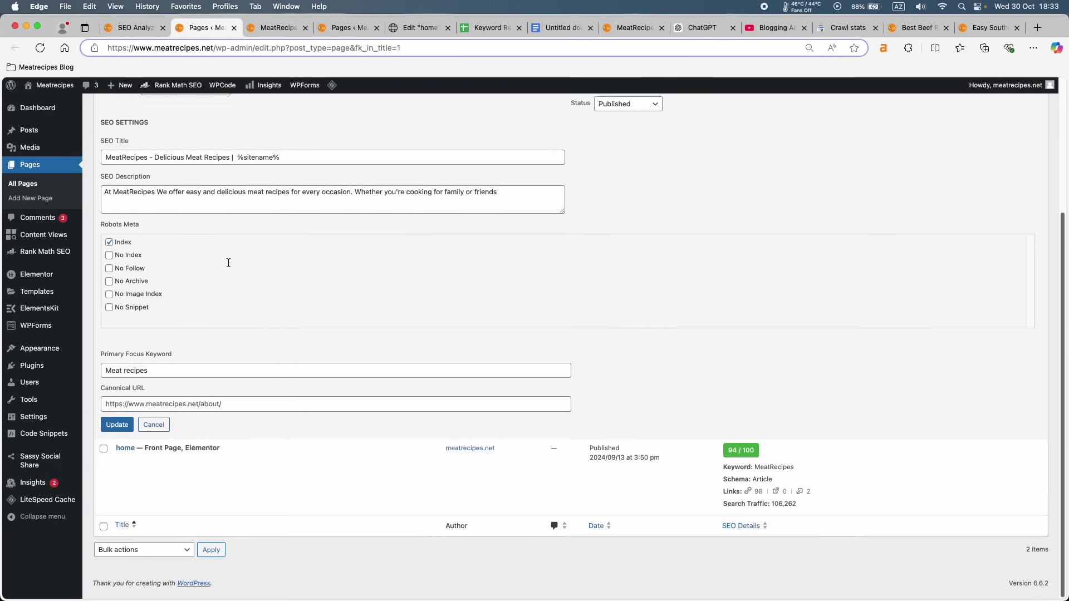
pyautogui.click(149, 430)
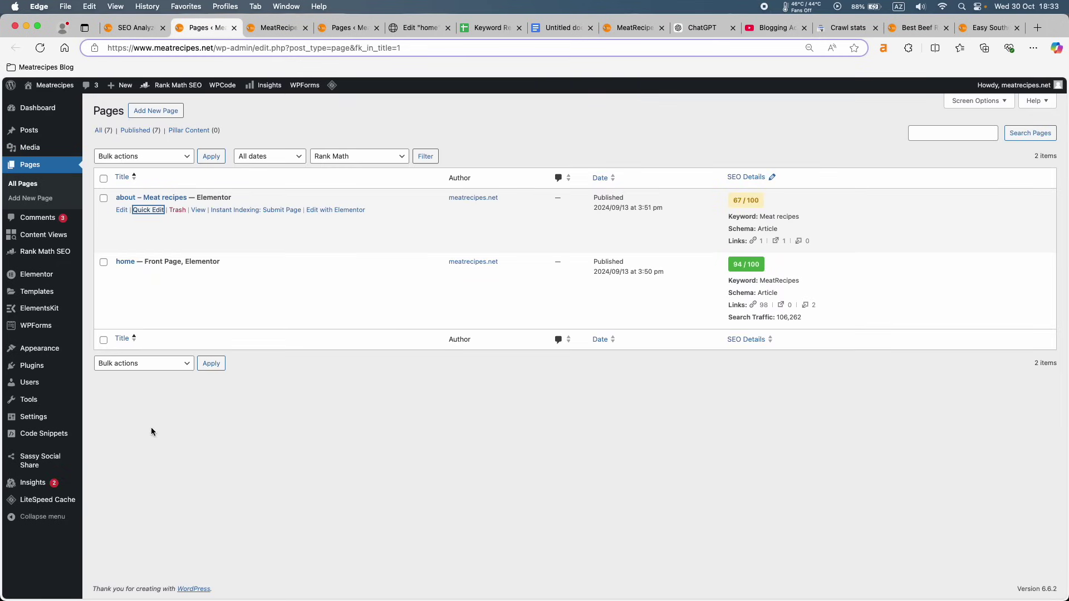
# Quick-edit the home page, append its focus keyword so the title reads "home - MeatRecipes", and update the page.
pyautogui.doubleClick(779, 280)
pyautogui.press('super+c')
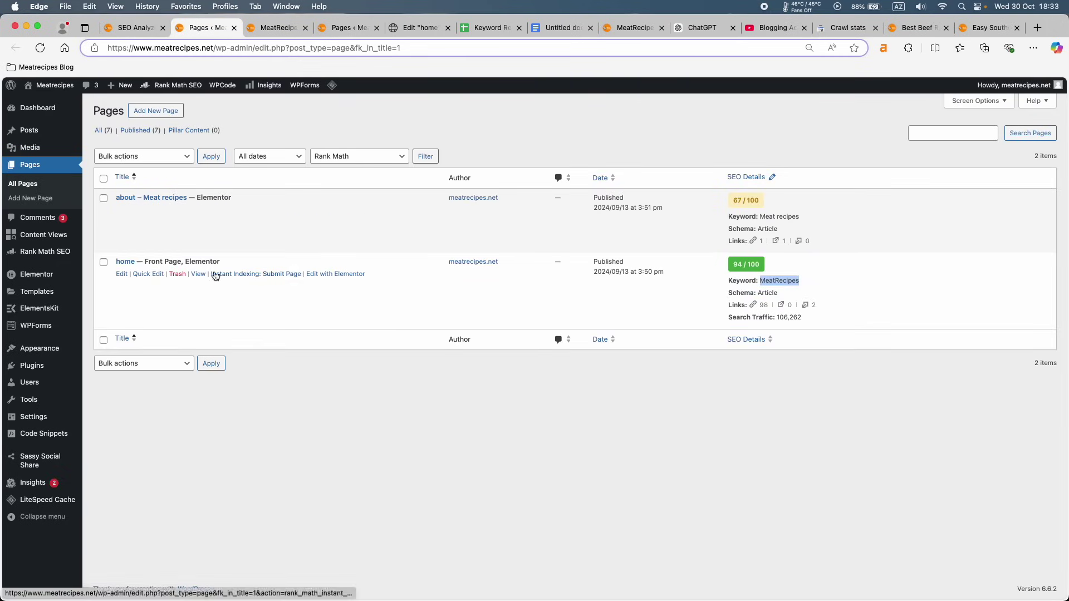
pyautogui.click(148, 274)
pyautogui.write('-')
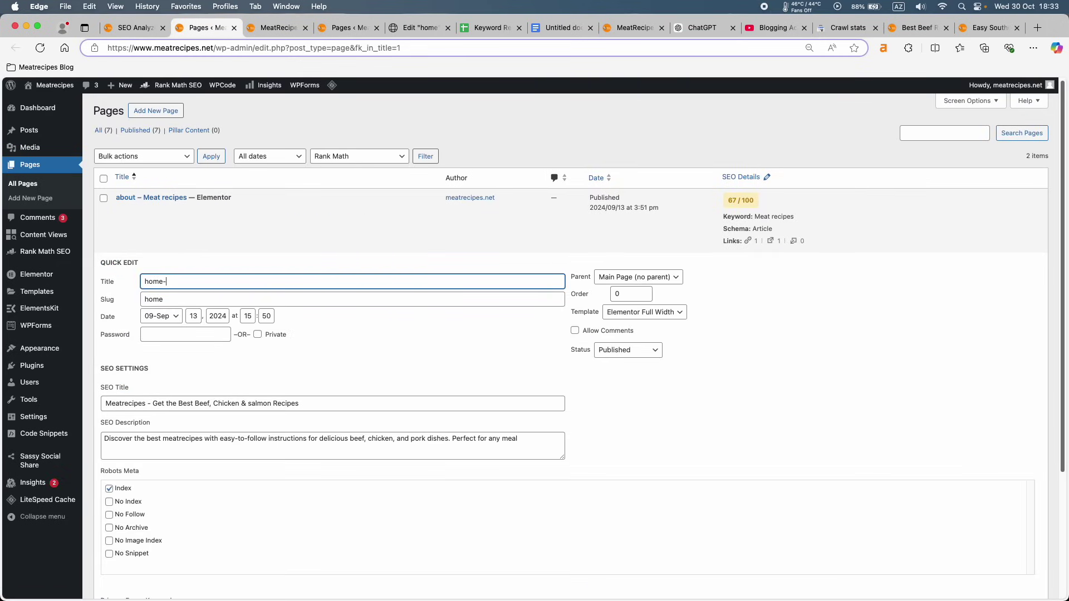
pyautogui.press('super+v')
pyautogui.press('Right')
pyautogui.scroll(-3, 152, 541)
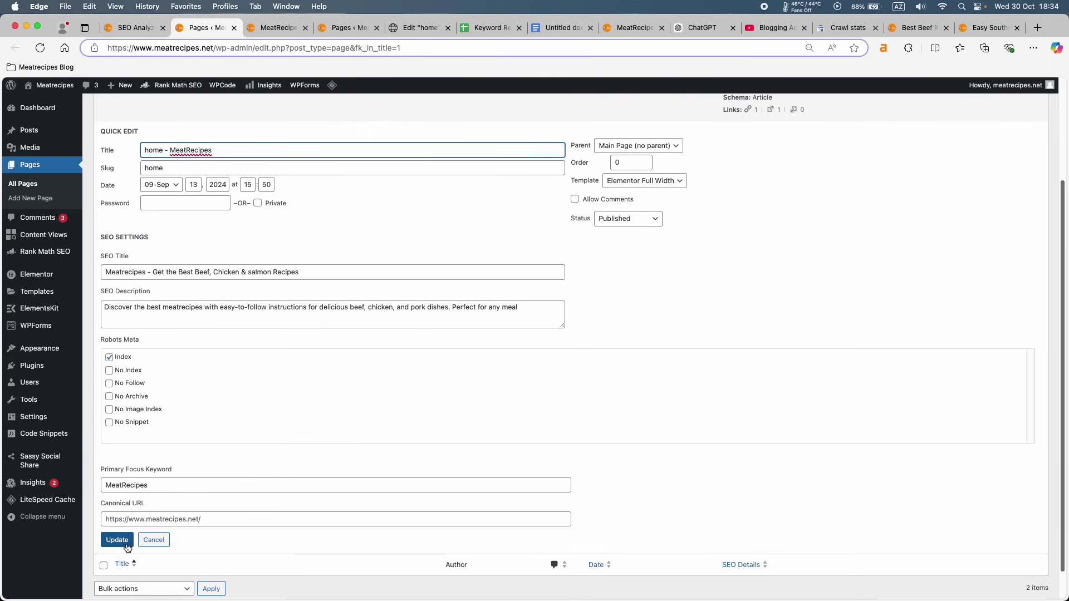
pyautogui.click(127, 545)
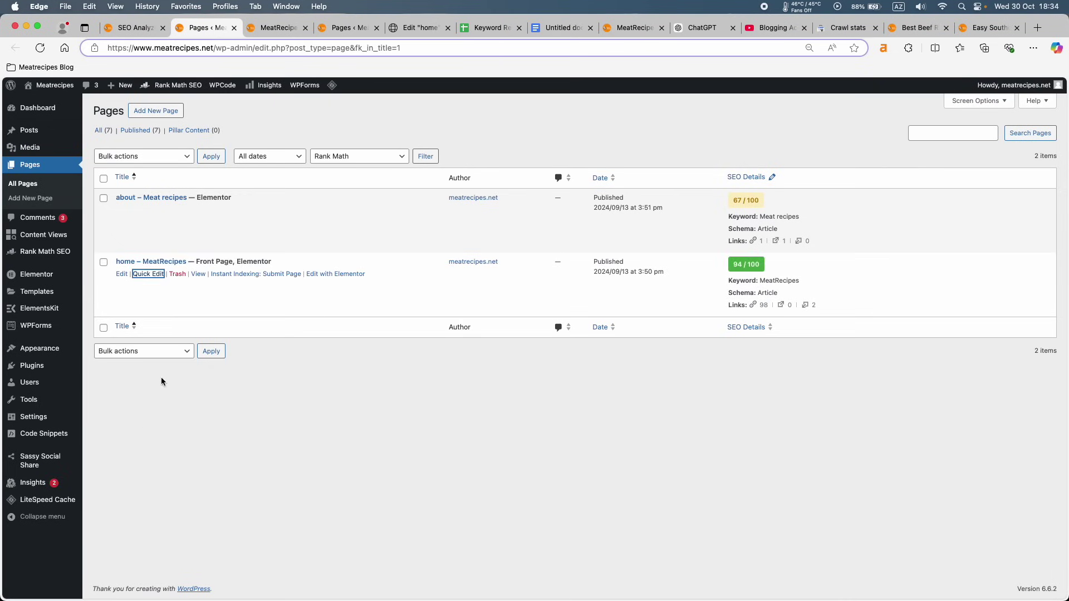
# Inspect the home page's title and slug in its quick-edit settings and leave without changes.
pyautogui.click(148, 274)
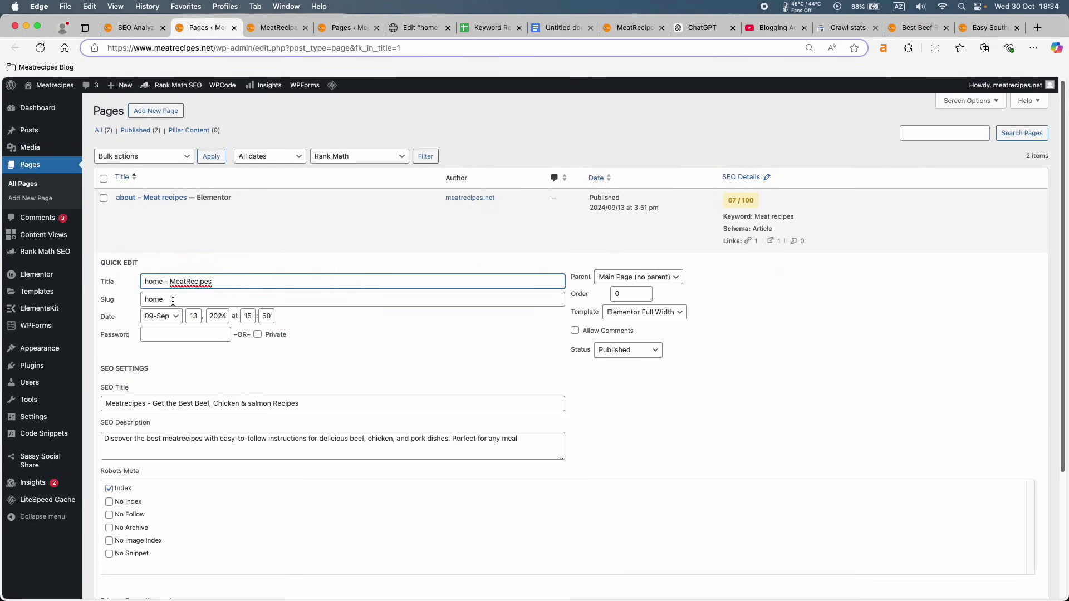
pyautogui.click(168, 300)
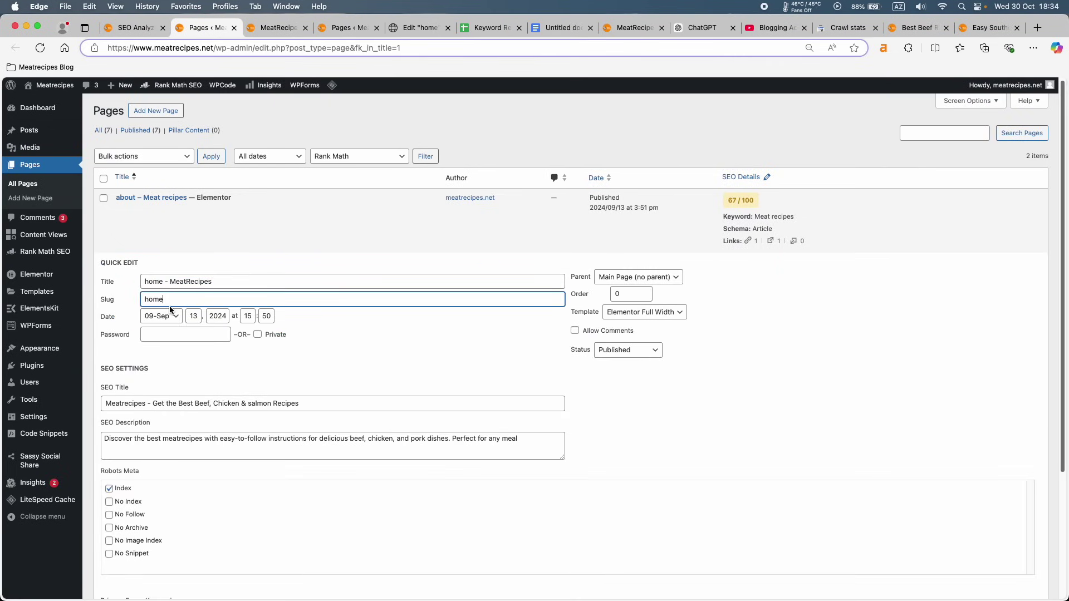
pyautogui.scroll(-5, 184, 409)
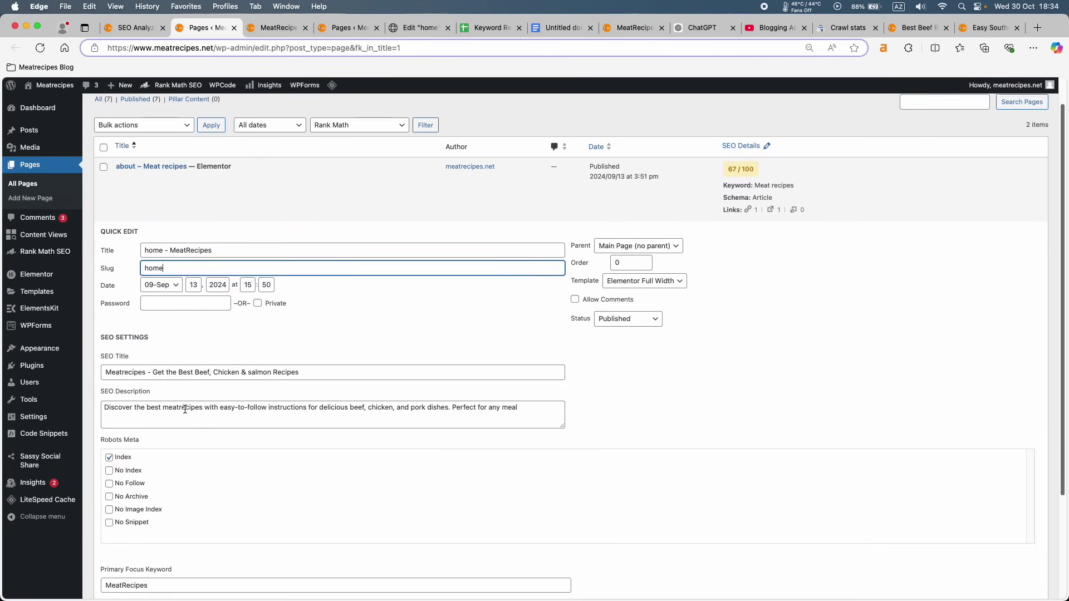
pyautogui.click(165, 509)
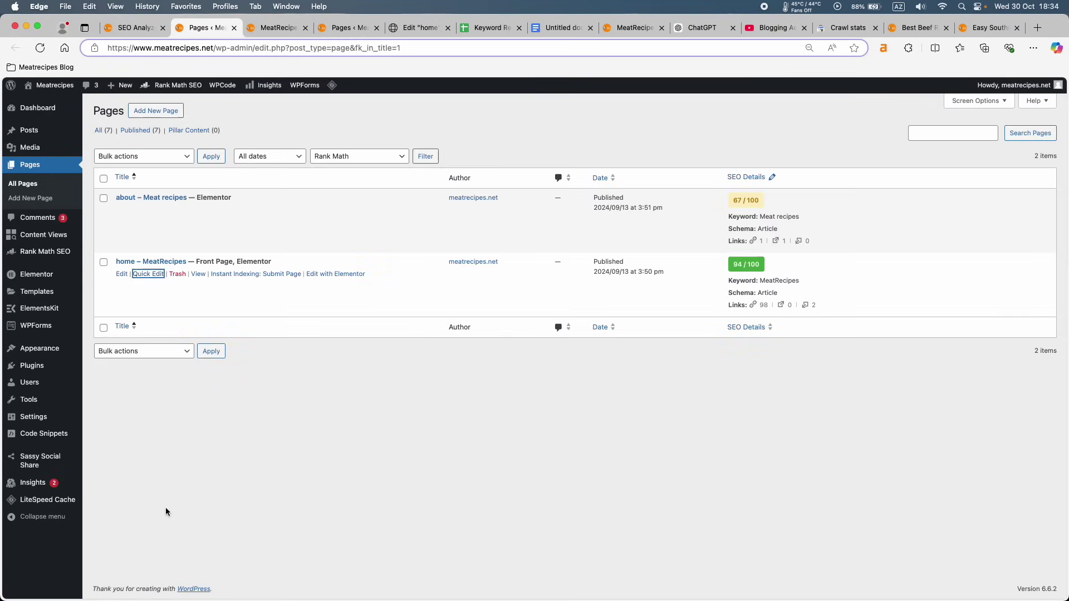
# View the live home page, close the old about page copy, and check the web address and header navigation.
pyautogui.keyDown('super'); pyautogui.click(199, 274); pyautogui.keyUp('super')
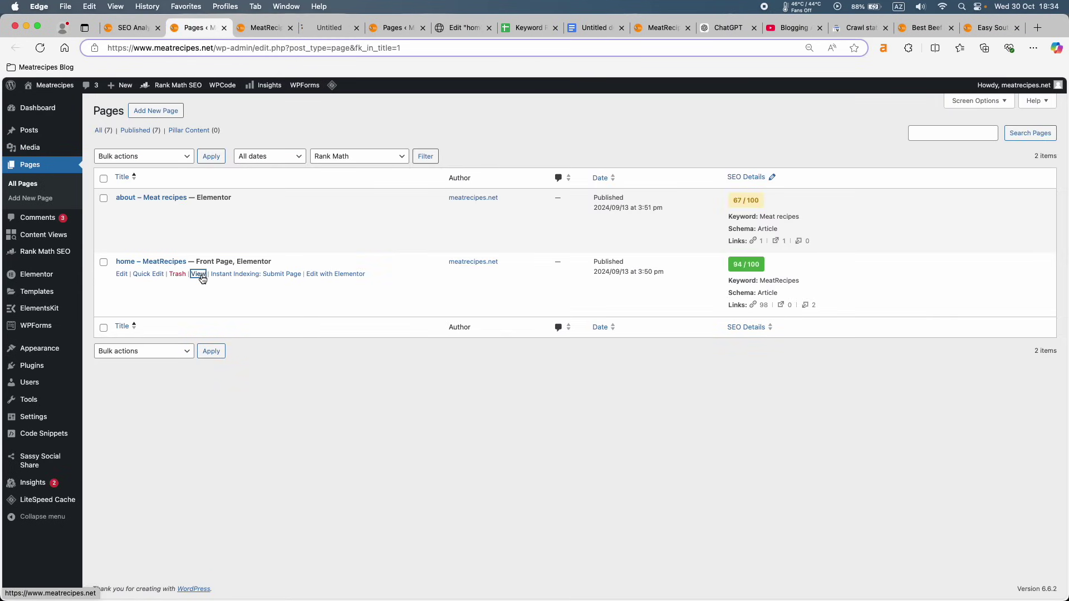
pyautogui.click(290, 28)
pyautogui.click(284, 28)
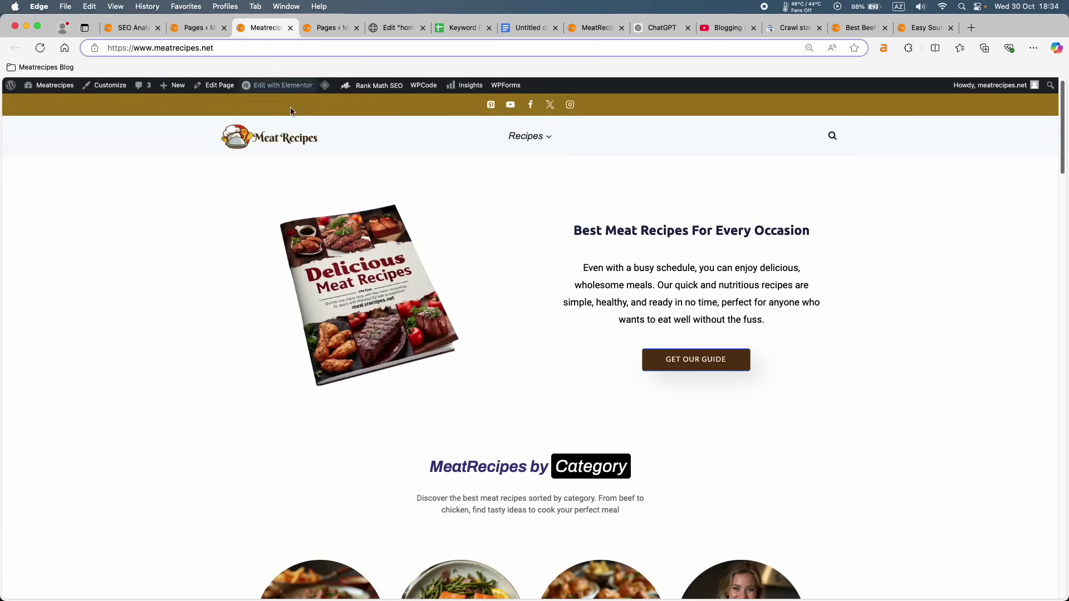
pyautogui.scroll(-1, 375, 192)
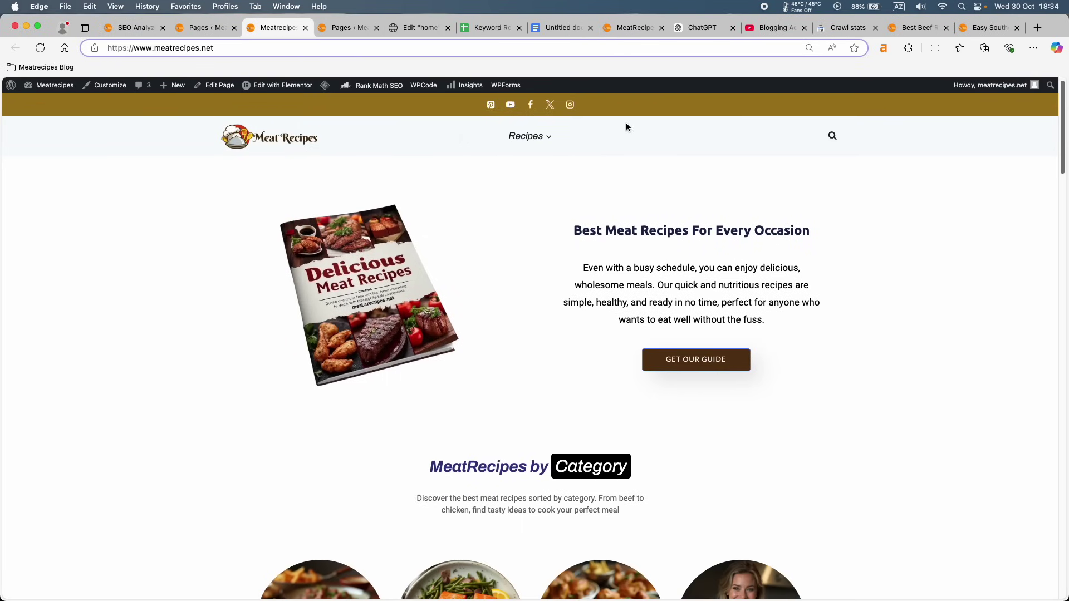
pyautogui.moveTo(534, 131)
pyautogui.press('super+a')
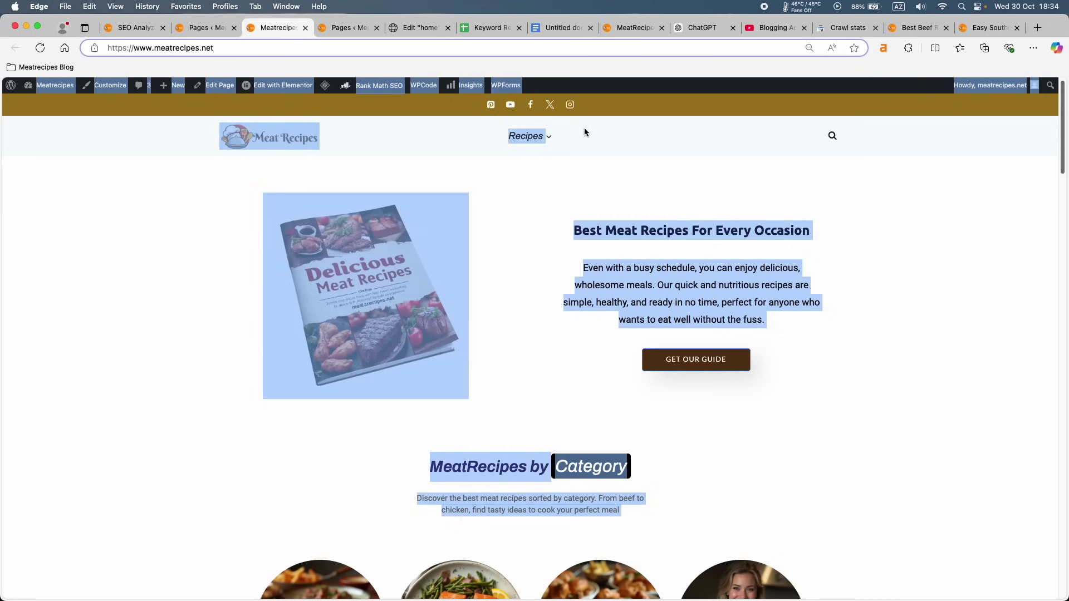
pyautogui.click(584, 129)
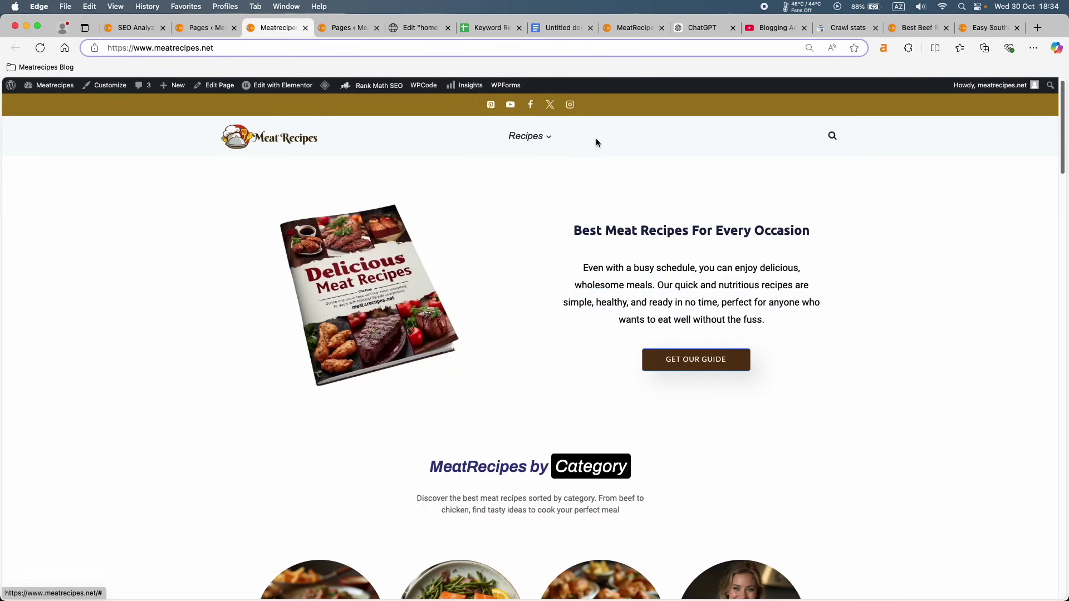
pyautogui.moveTo(242, 90)
# Open the site's menu editor from the WordPress admin and select the header (Primary) menu for editing.
pyautogui.click(136, 28)
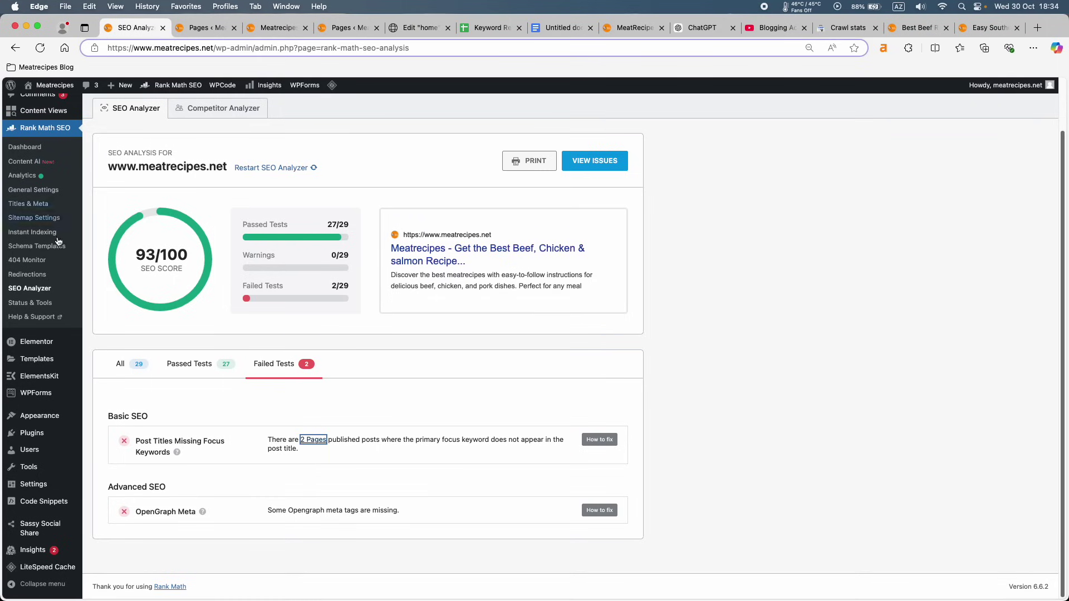
pyautogui.moveTo(55, 415)
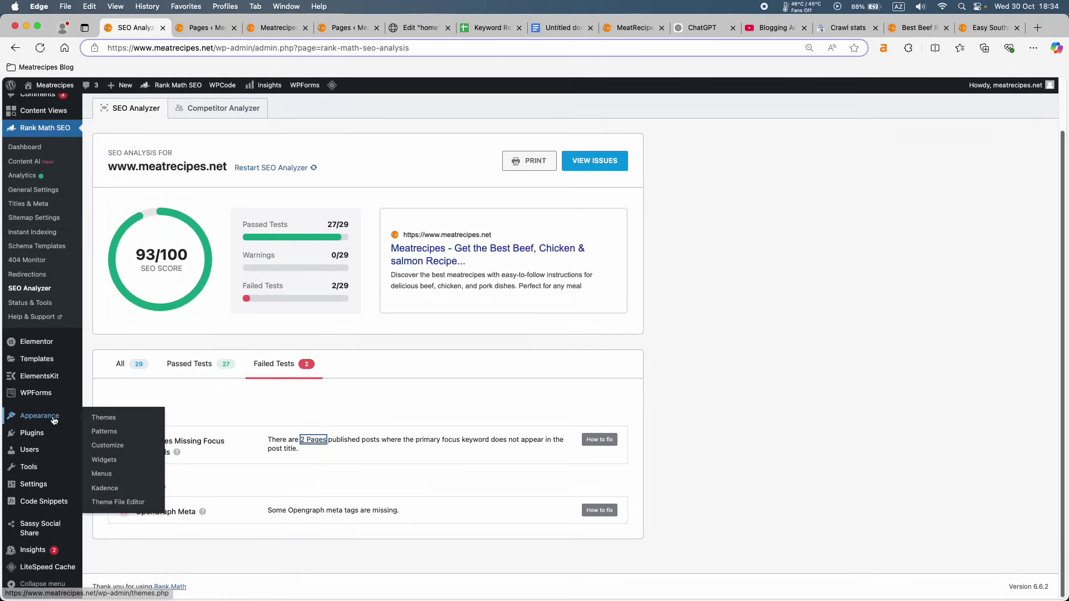
pyautogui.click(107, 477)
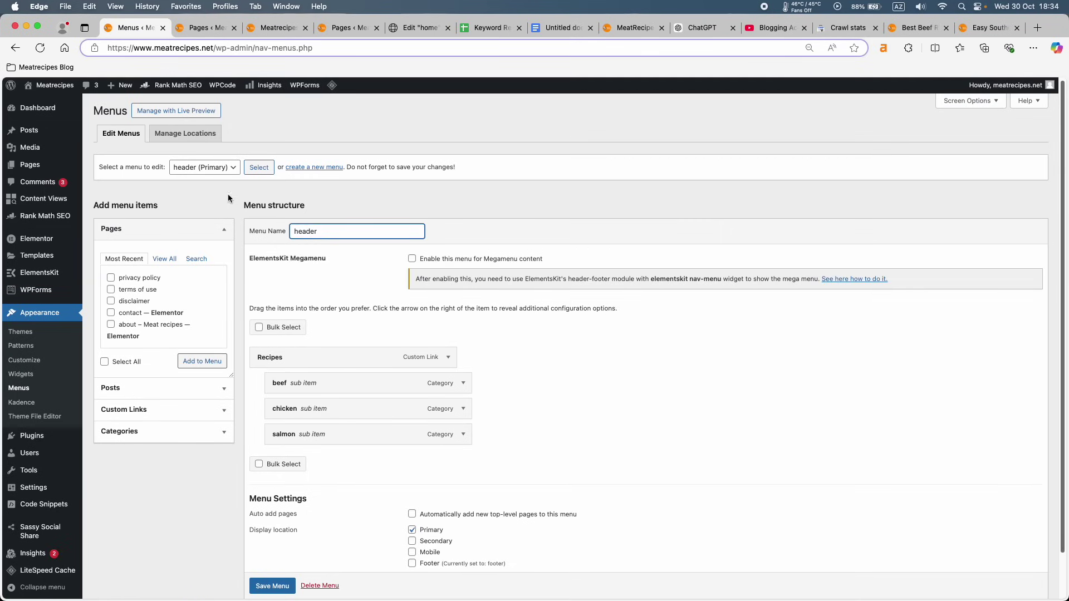
pyautogui.click(205, 167)
pyautogui.click(209, 167)
pyautogui.click(266, 171)
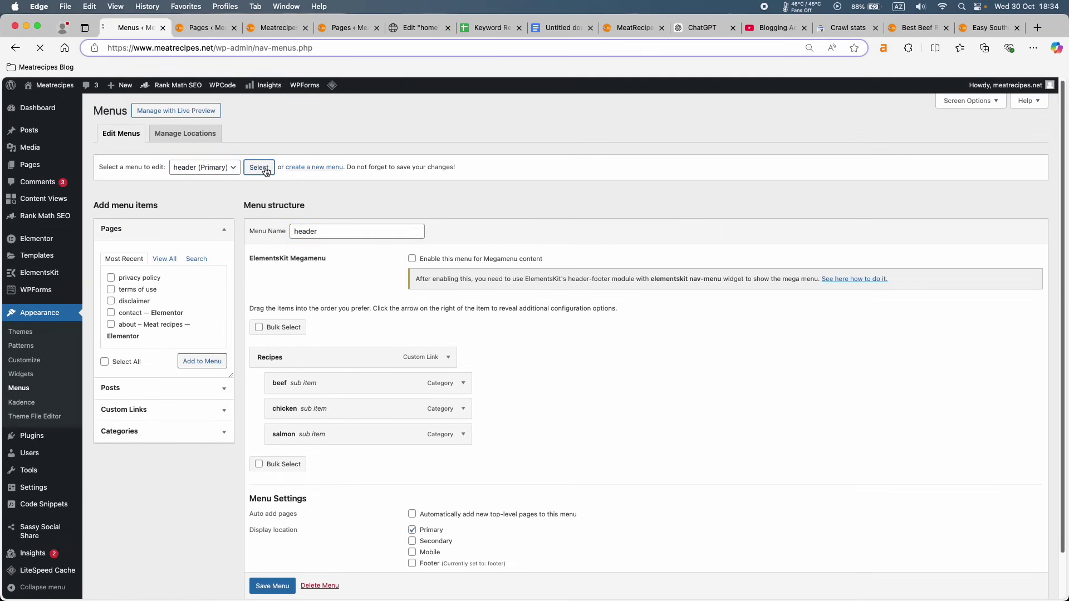
# List all pages and add the "home – MeatRecipes" front page to the header menu.
pyautogui.scroll(-2, 335, 339)
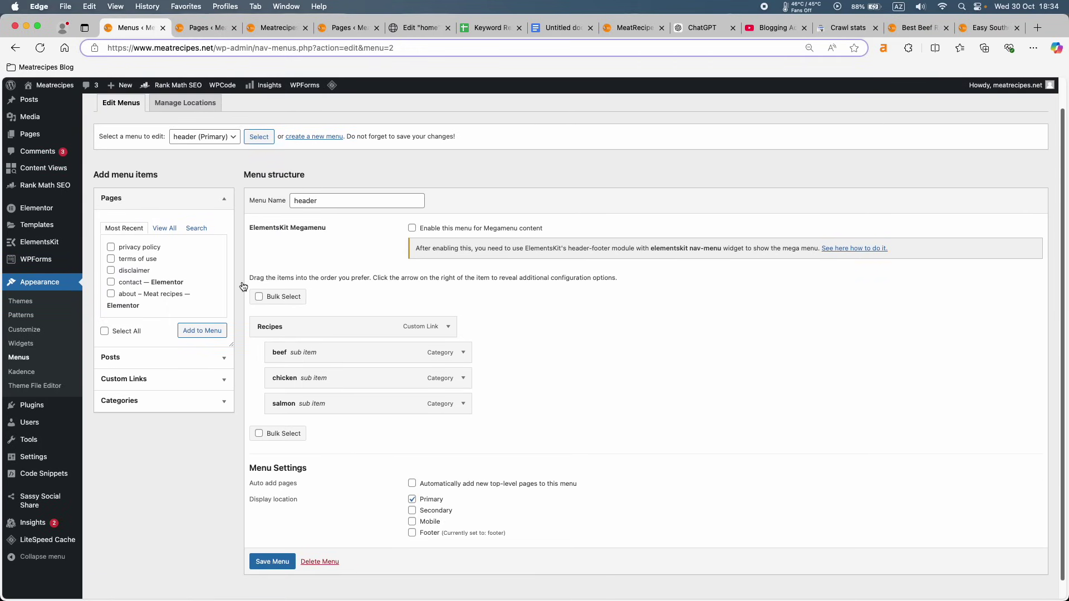
pyautogui.click(165, 228)
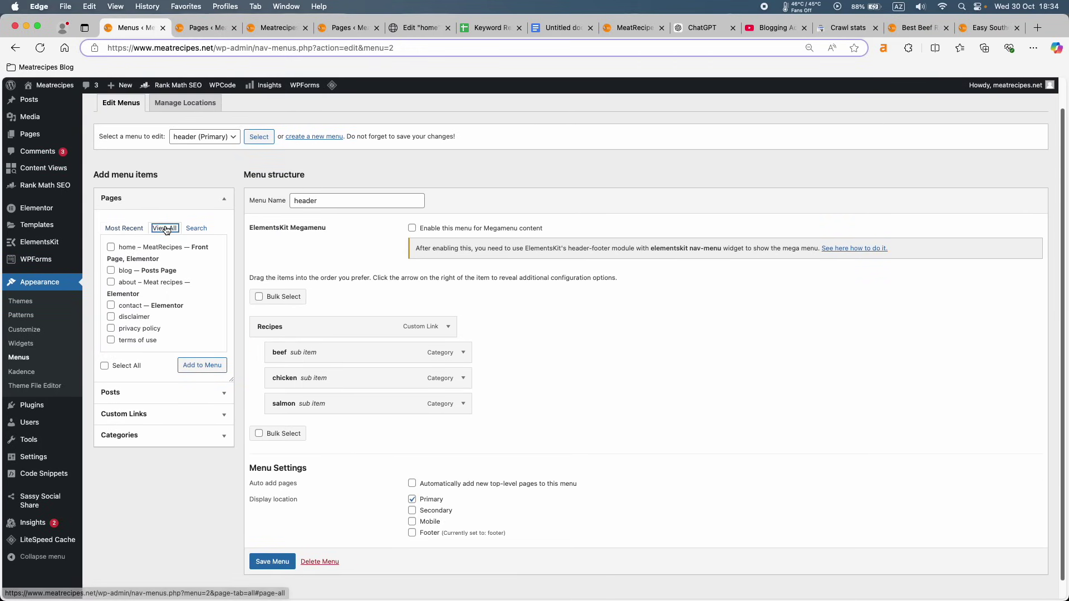
pyautogui.click(110, 247)
pyautogui.click(220, 369)
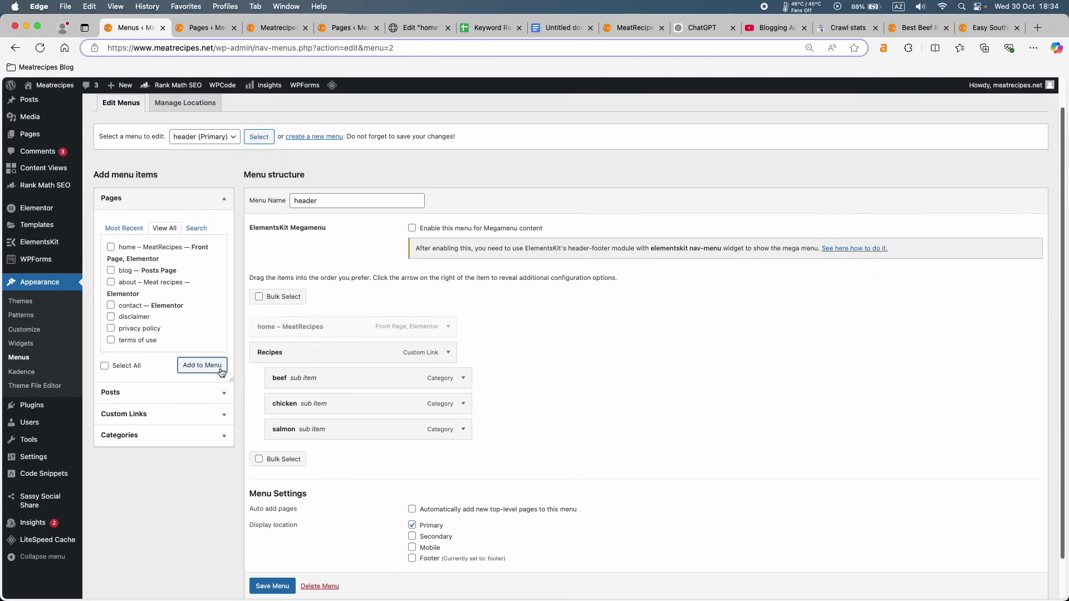
# Shorten the front page menu item's navigation label to "home" and save the header menu.
pyautogui.click(448, 327)
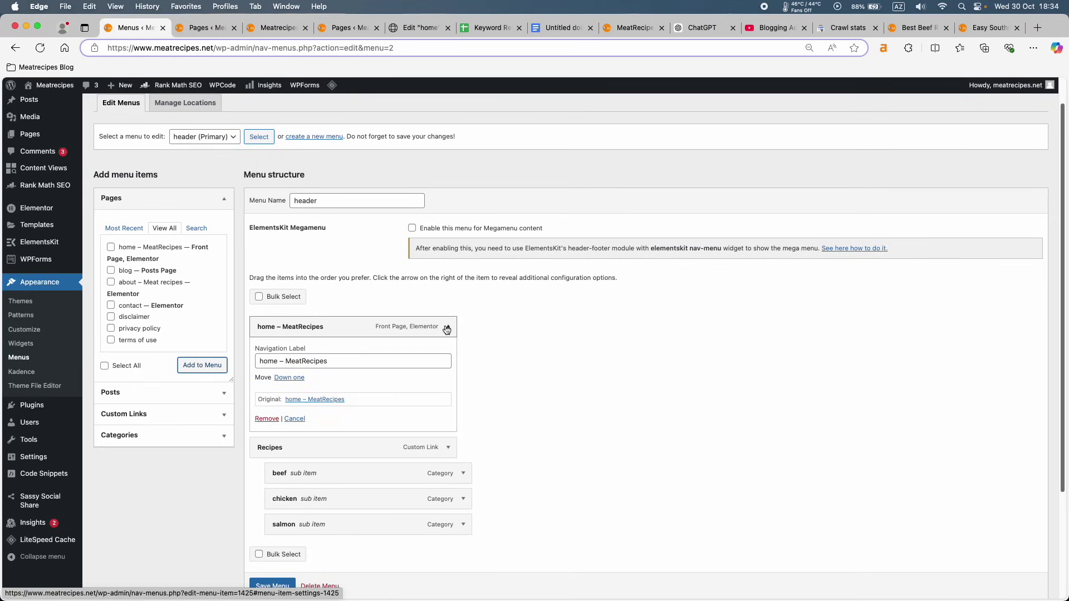
pyautogui.click(360, 360)
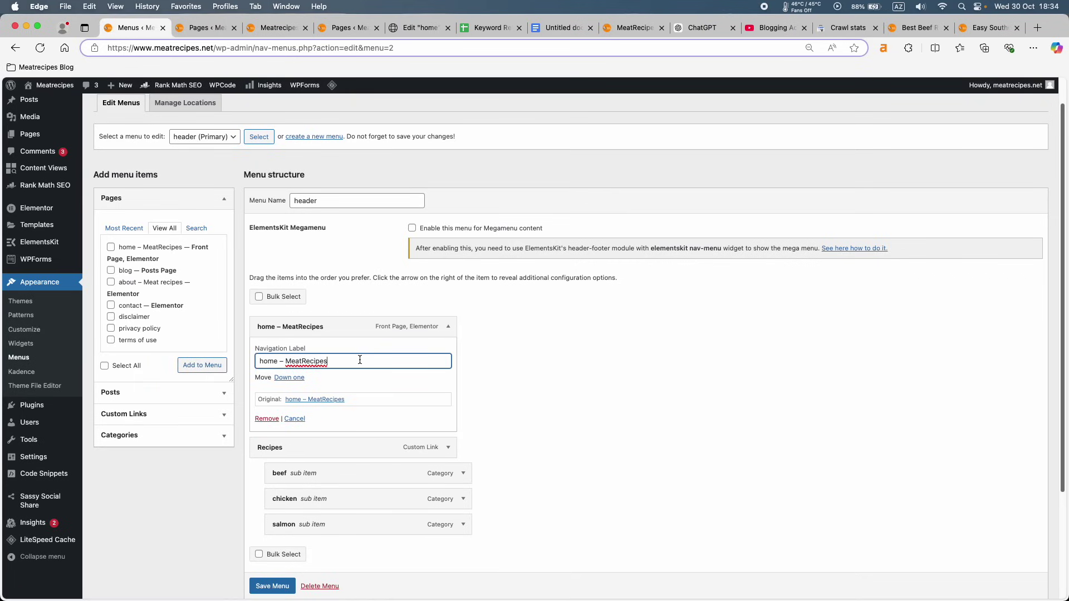
pyautogui.moveTo(357, 358); pyautogui.dragTo(281, 360)
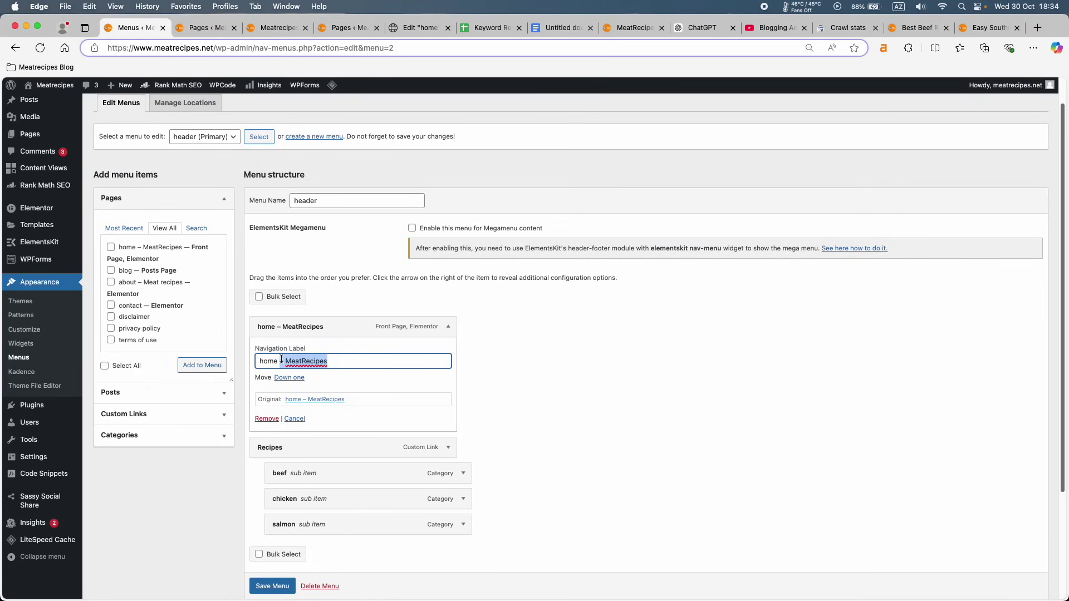
pyautogui.press('BackSpace')
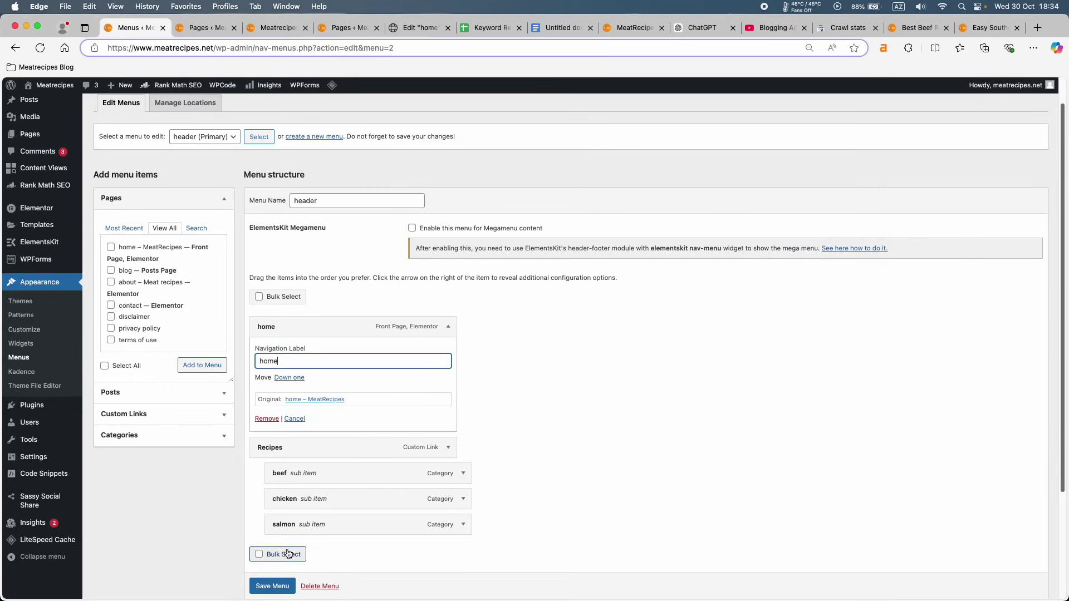
pyautogui.scroll(-3, 282, 553)
pyautogui.click(272, 586)
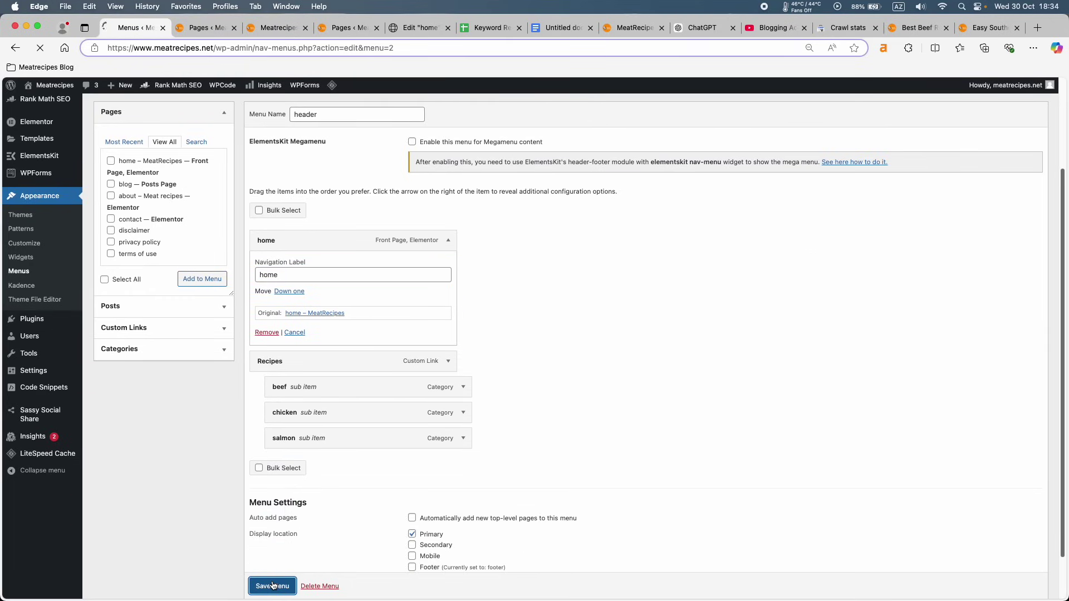
# Add the contact and "about – Meat recipes" pages to the header menu.
pyautogui.scroll(-2, 262, 475)
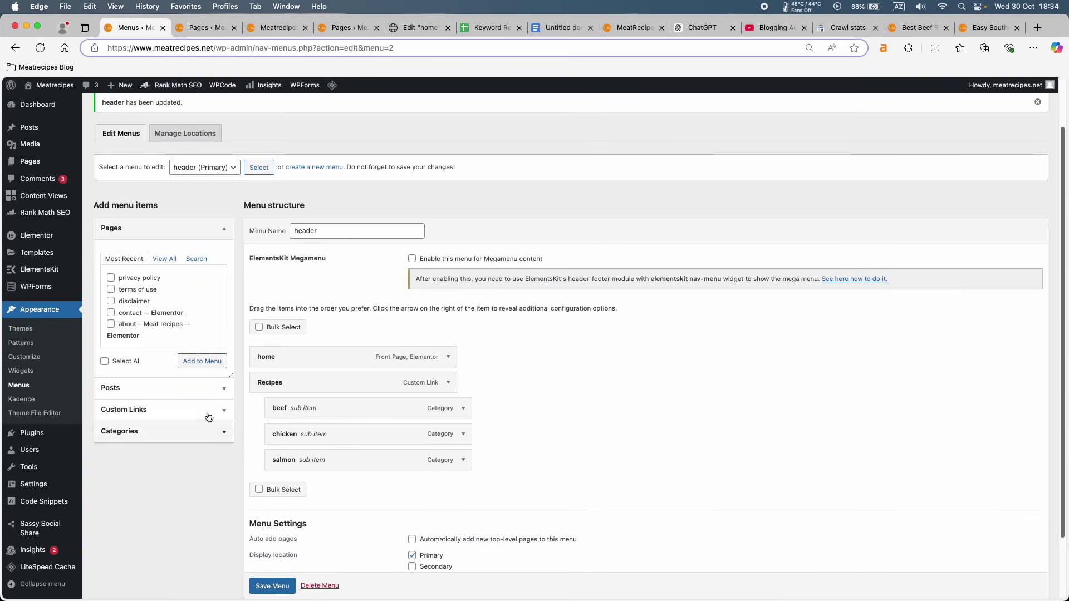
pyautogui.click(133, 312)
pyautogui.click(150, 324)
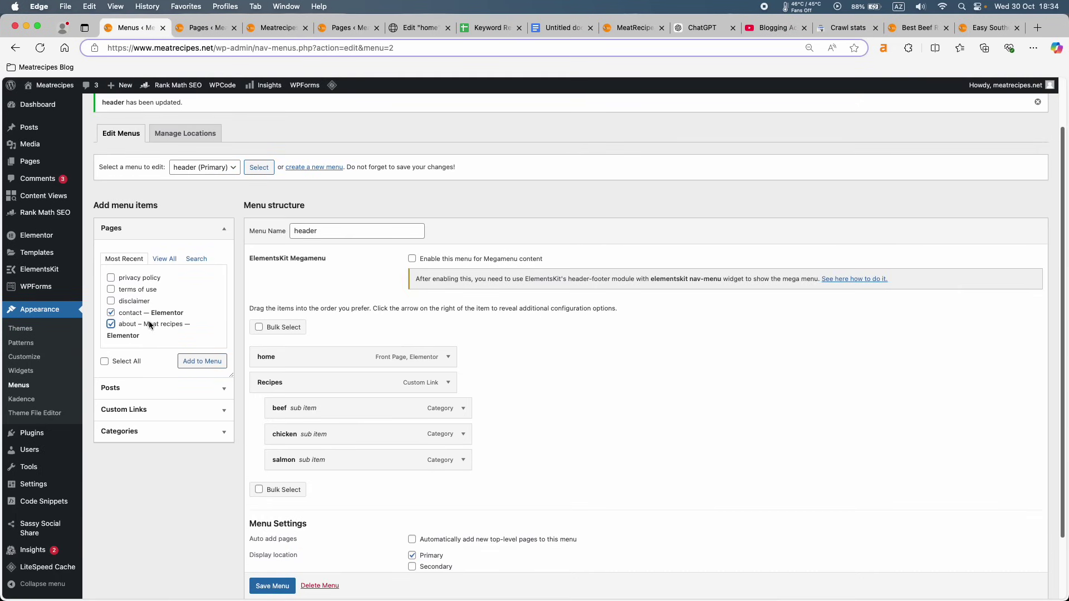
pyautogui.click(202, 362)
# Shorten the about page's navigation label to "about", place it above contact, and save the header menu.
pyautogui.scroll(-2, 354, 410)
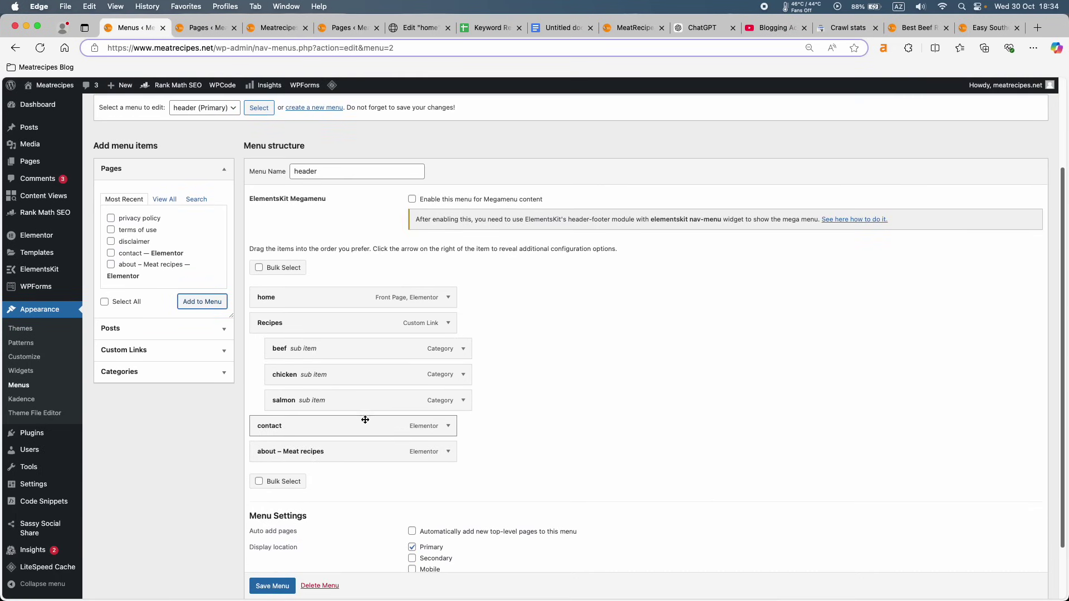
pyautogui.click(448, 451)
pyautogui.click(282, 486)
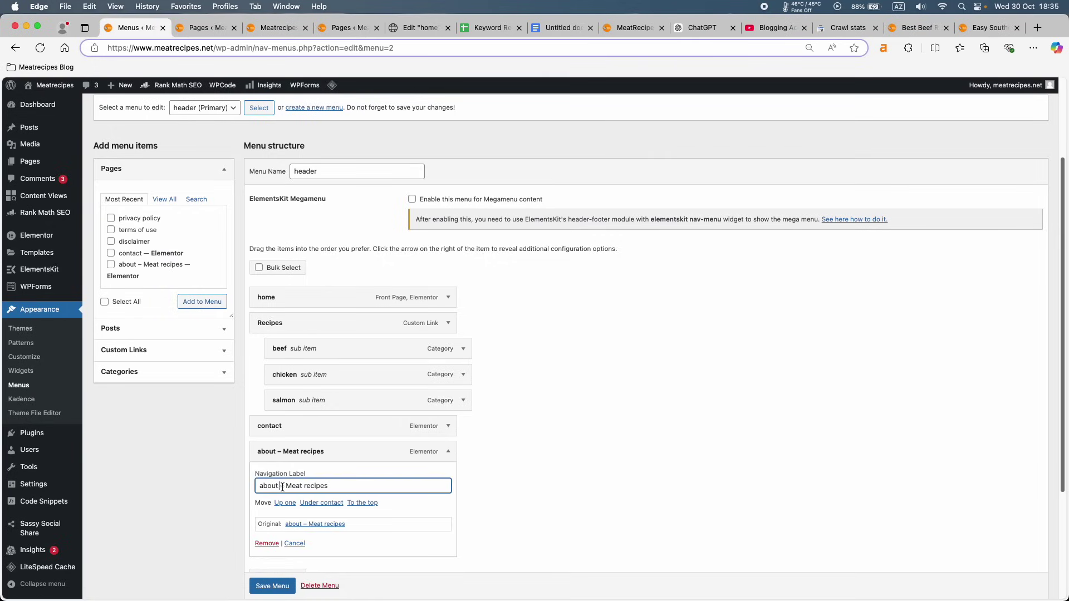
pyautogui.moveTo(282, 487); pyautogui.dragTo(336, 493)
pyautogui.press('BackSpace')
pyautogui.click(448, 452)
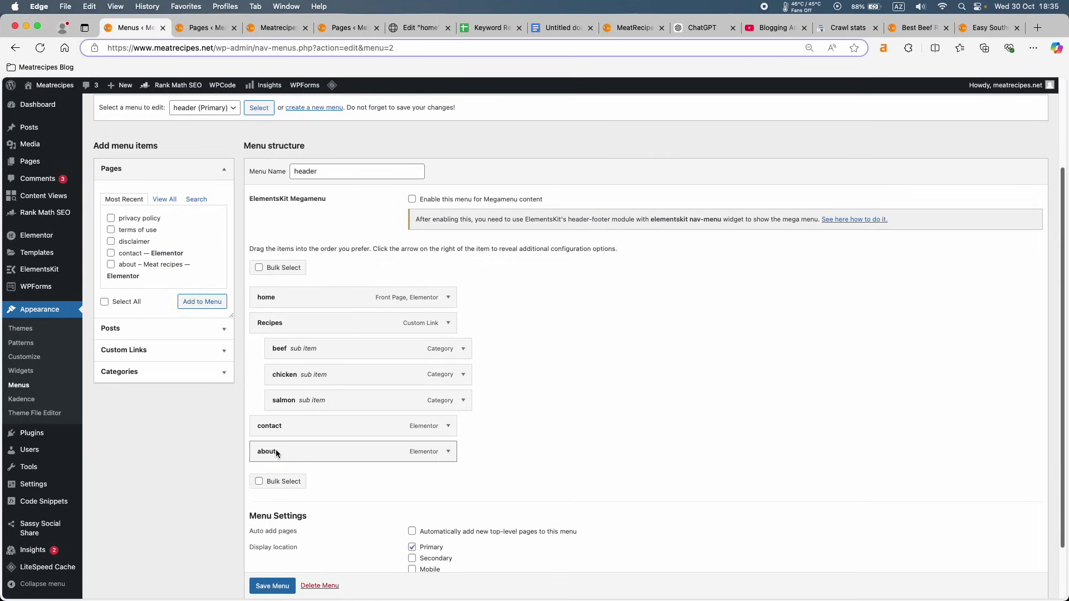
pyautogui.moveTo(275, 450); pyautogui.dragTo(275, 420)
pyautogui.click(274, 584)
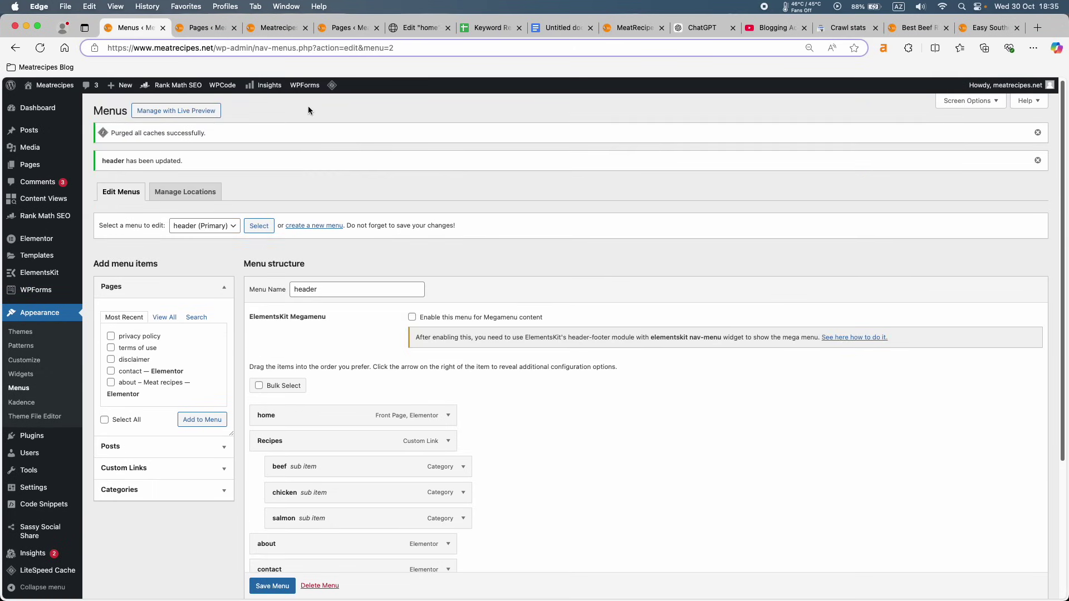
# Visit the live site and check the Home, Recipes, About and Contact links in the header menu.
pyautogui.moveTo(333, 86)
pyautogui.click(192, 31)
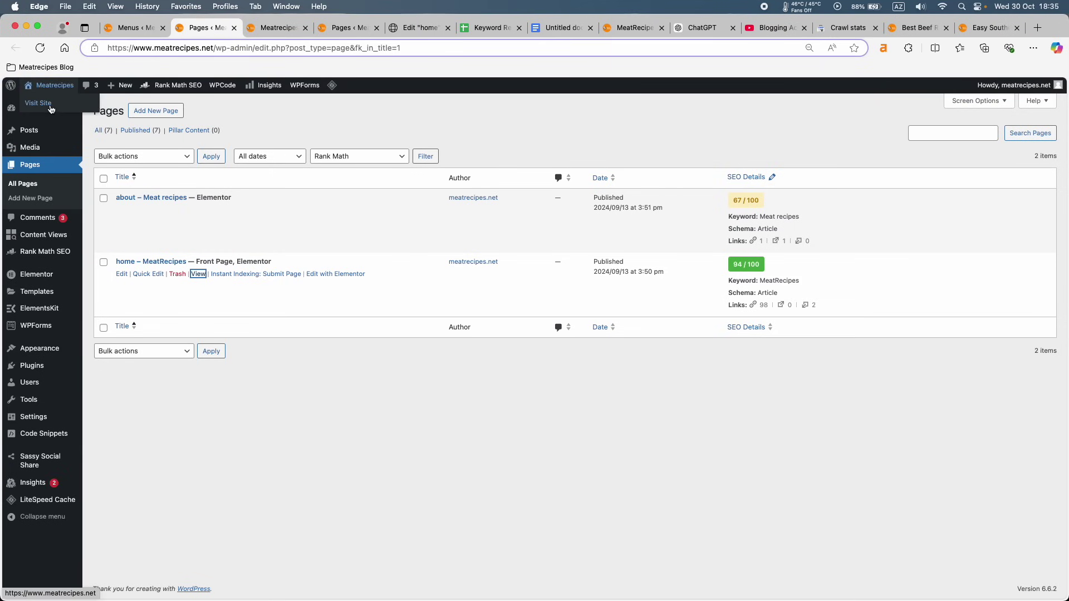
pyautogui.click(48, 104)
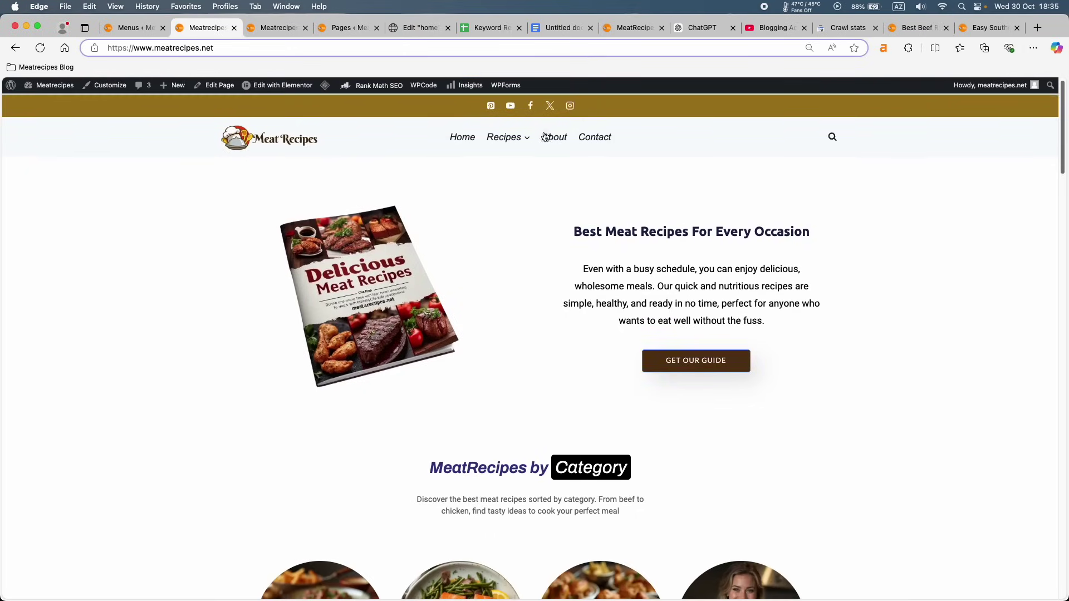
pyautogui.moveTo(509, 137)
pyautogui.click(455, 143)
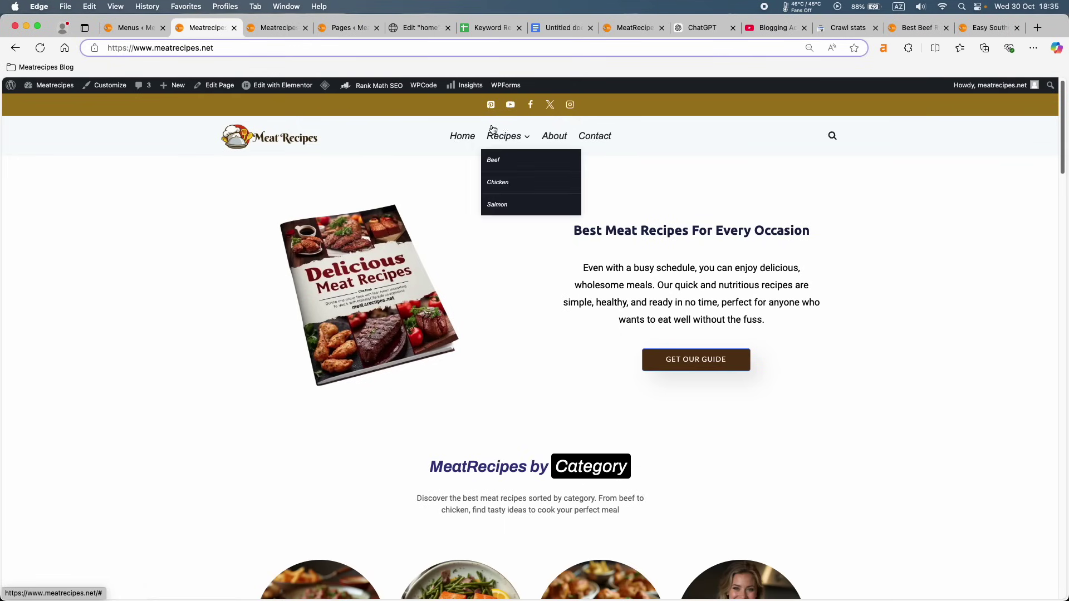
pyautogui.click(564, 142)
pyautogui.click(606, 139)
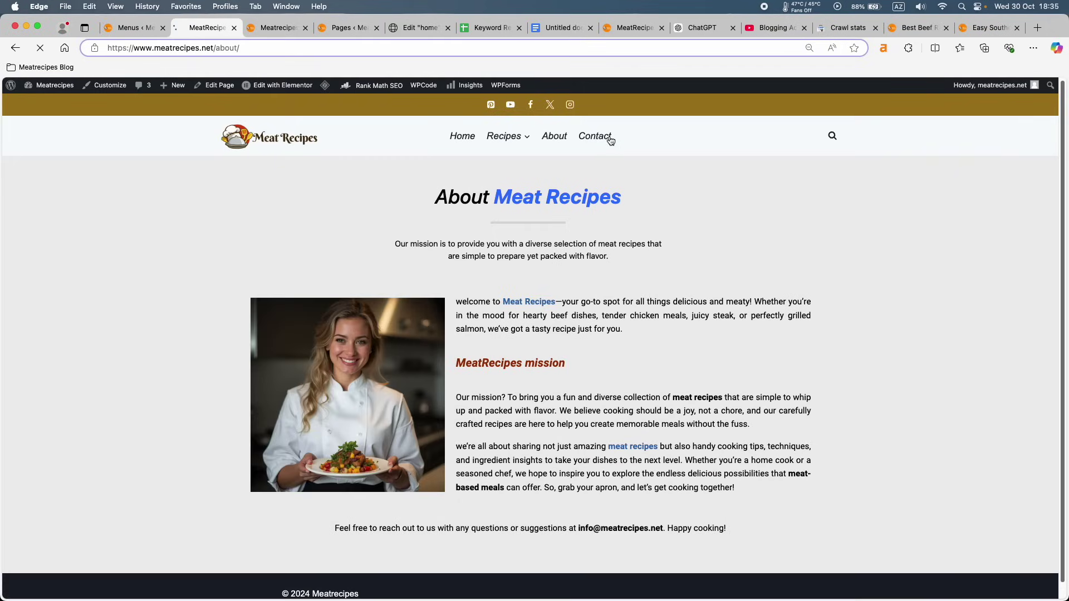
pyautogui.click(125, 29)
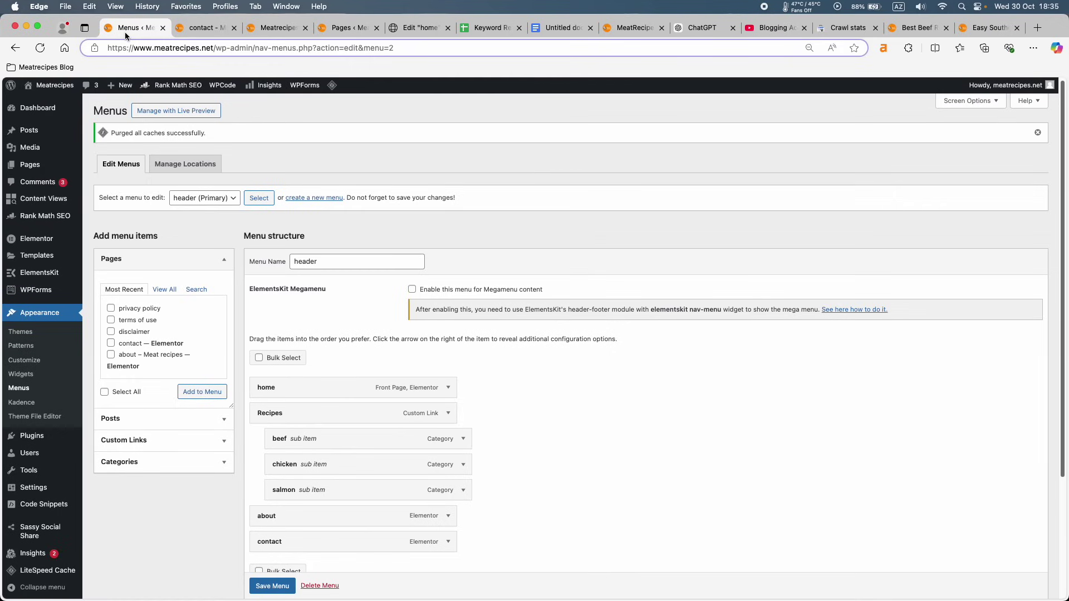
pyautogui.moveTo(45, 216)
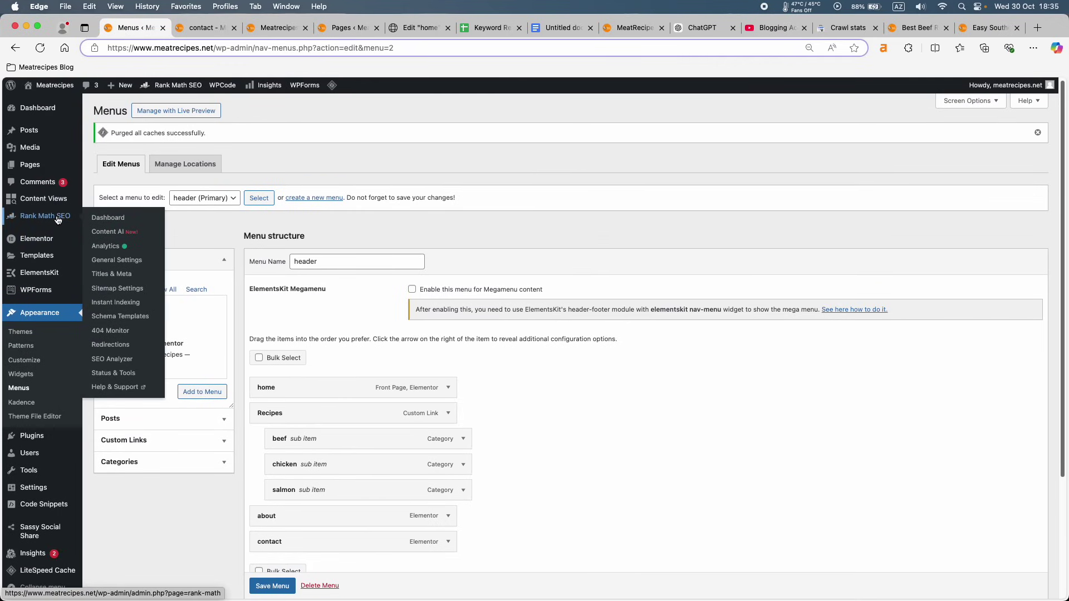
pyautogui.click(129, 359)
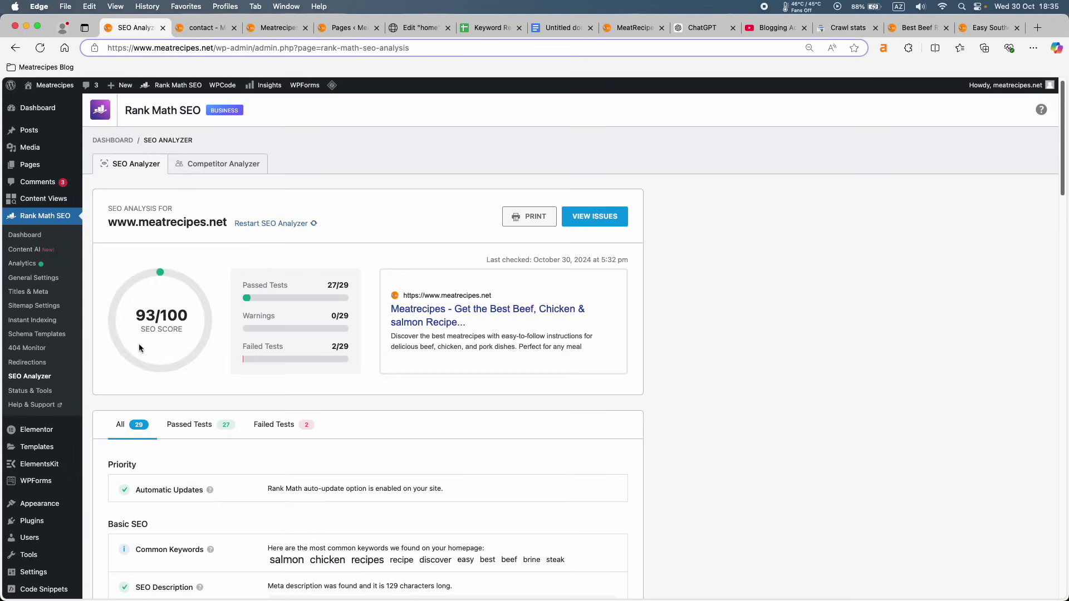
pyautogui.click(271, 223)
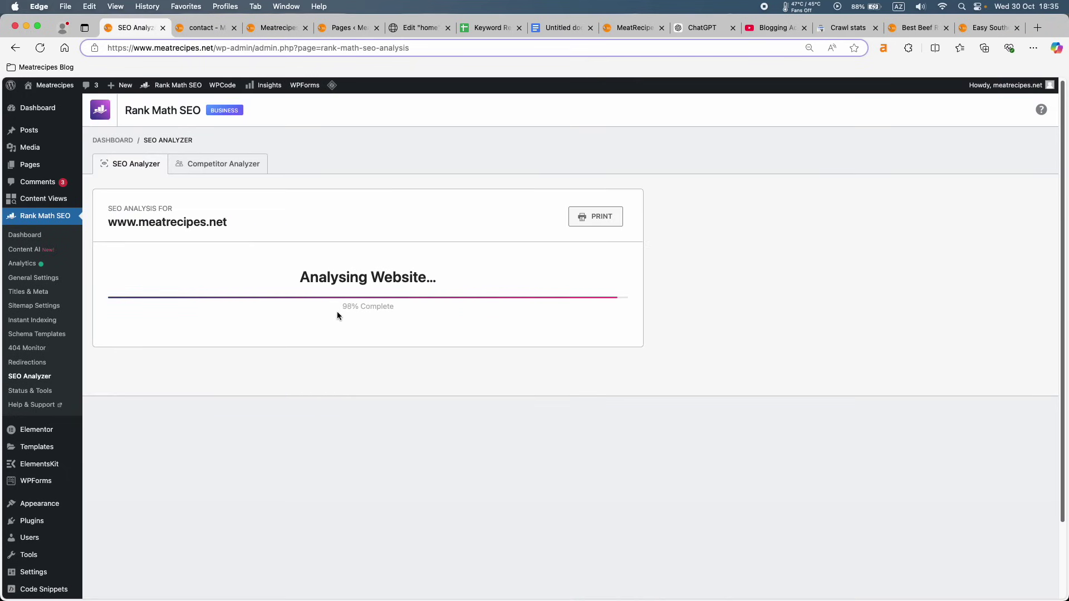
pyautogui.click(295, 422)
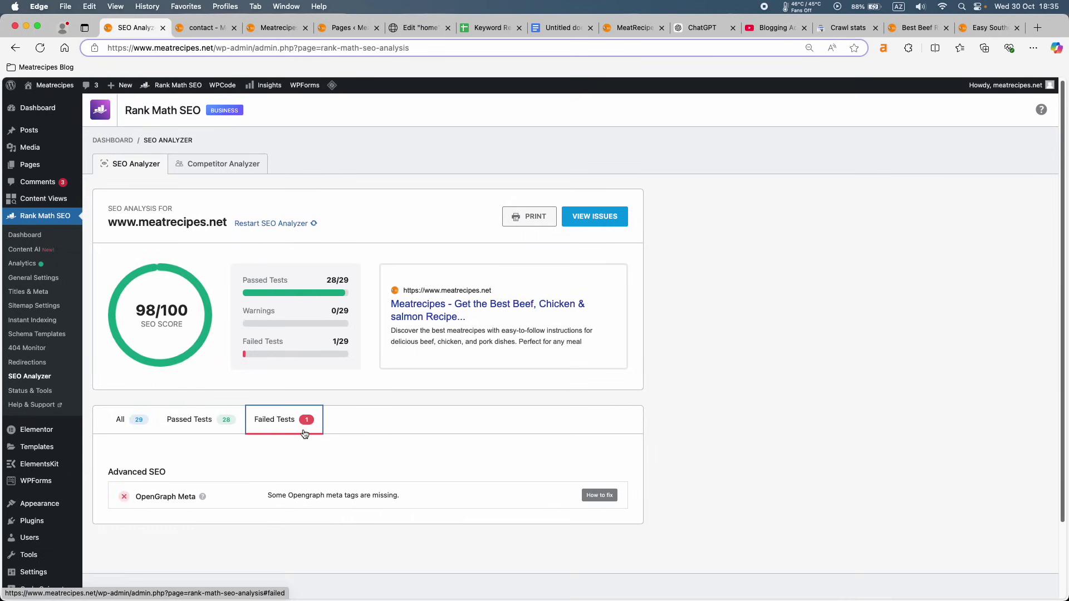
pyautogui.moveTo(146, 310); pyautogui.dragTo(131, 313)
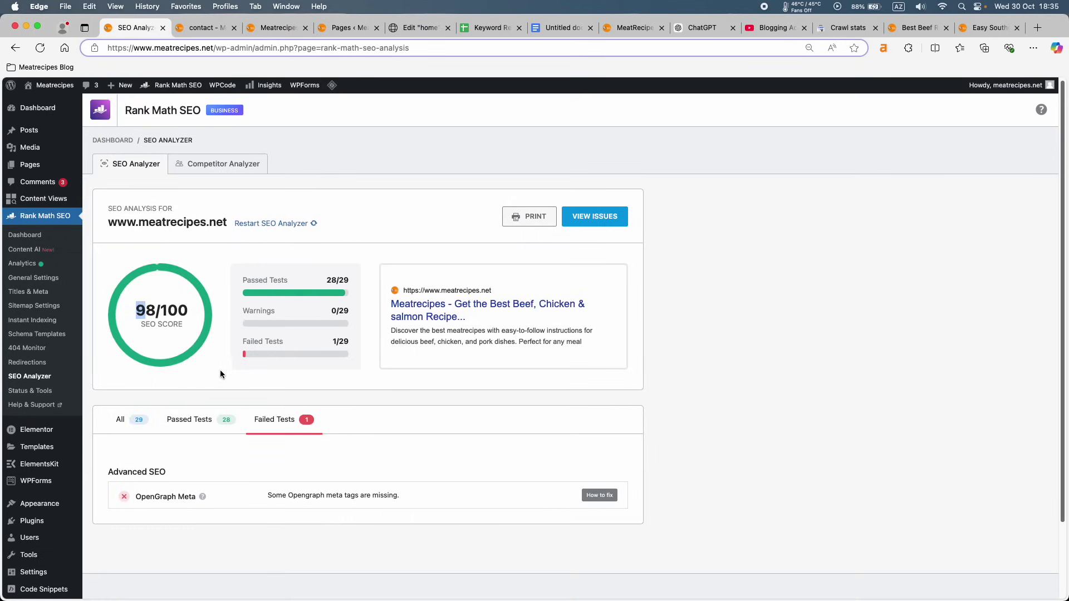
pyautogui.scroll(-1, 223, 378)
pyautogui.click(154, 473)
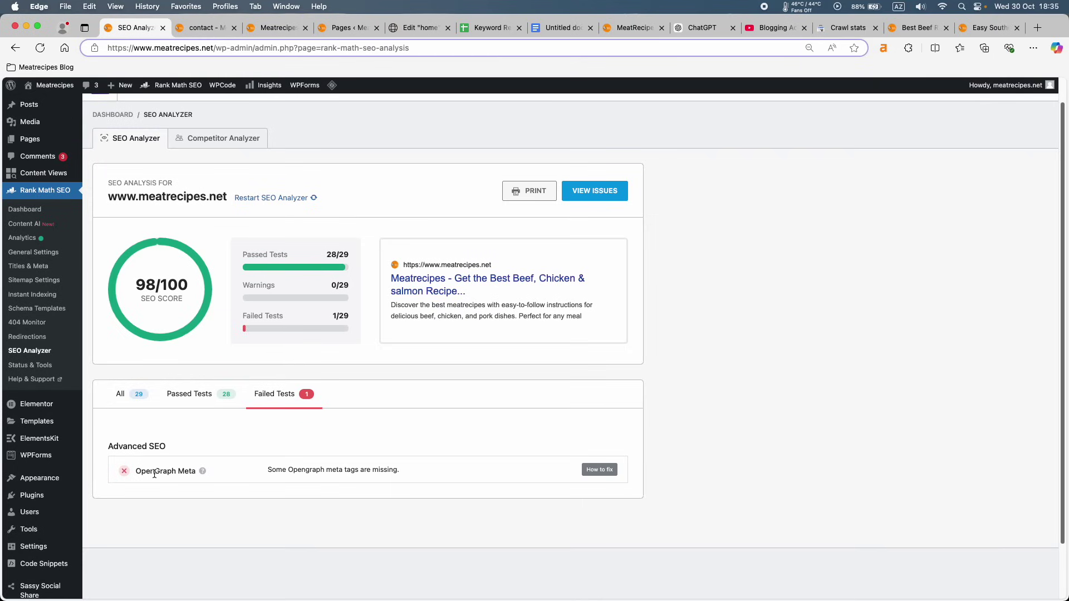
# From the site's homepage, open the "Salmon Burgers with Canned Salmon" post and copy its URL.
pyautogui.click(204, 28)
pyautogui.click(295, 131)
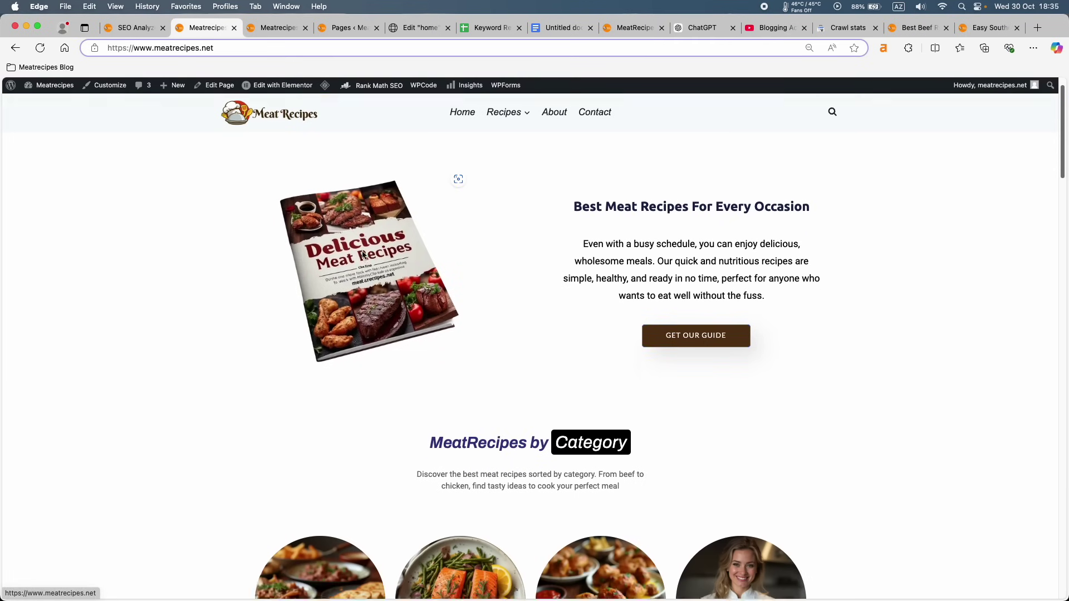
pyautogui.scroll(-10, 365, 254)
pyautogui.click(365, 251)
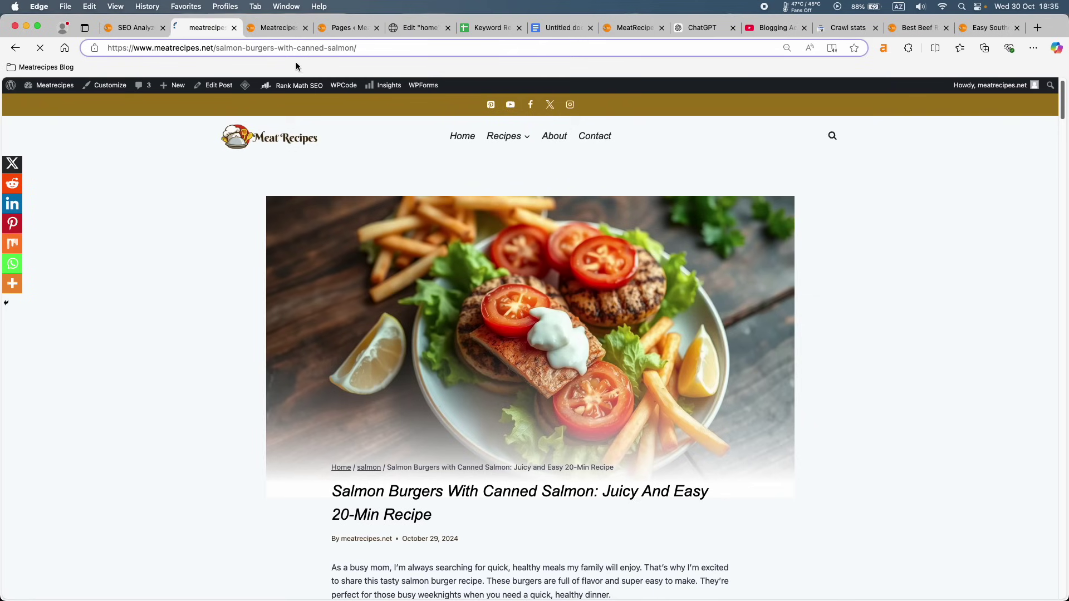
pyautogui.click(292, 48)
pyautogui.press('super+c')
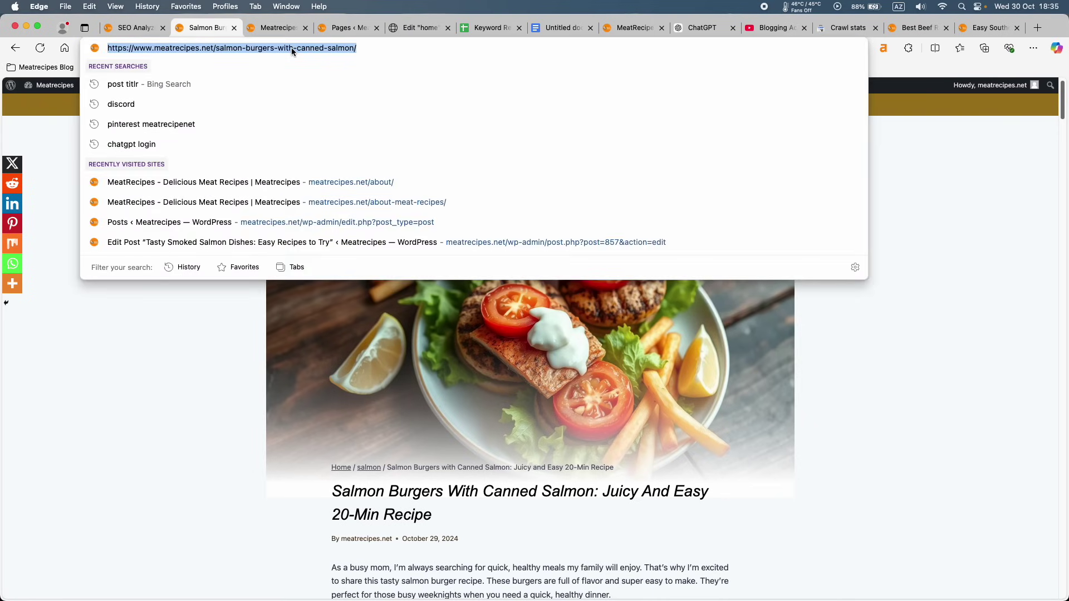
pyautogui.press('Escape')
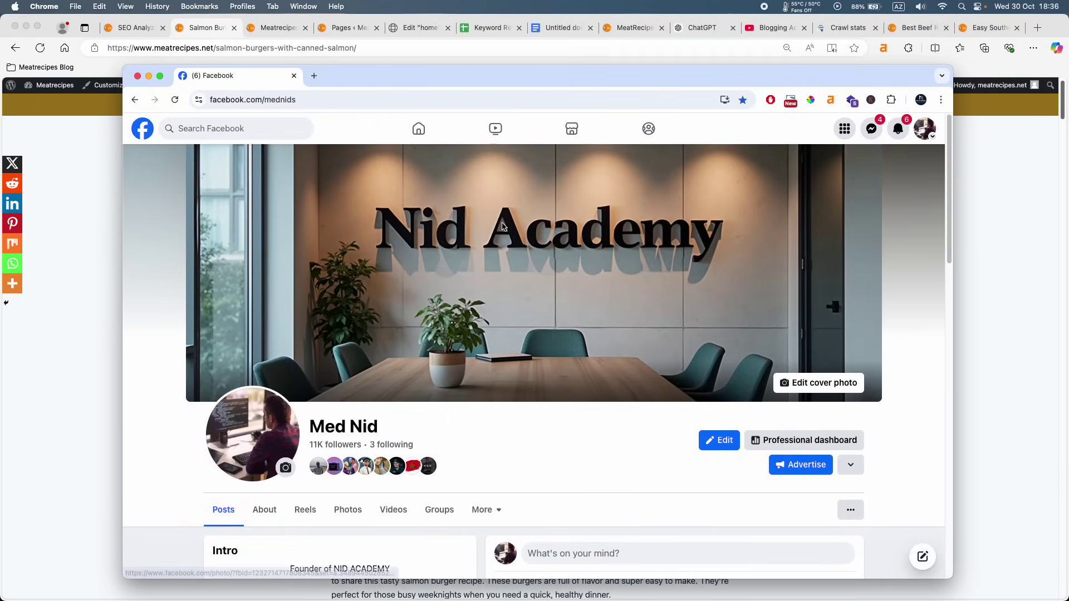
# In the Chrome window, start a new Facebook post with the copied recipe URL and examine its link preview.
pyautogui.scroll(-4, 589, 316)
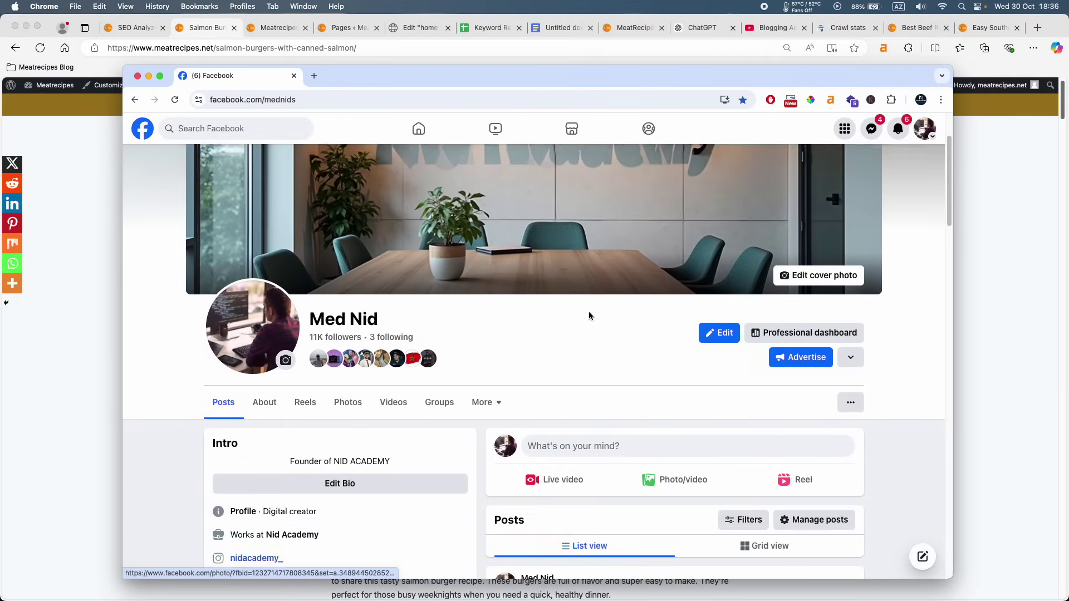
pyautogui.click(562, 418)
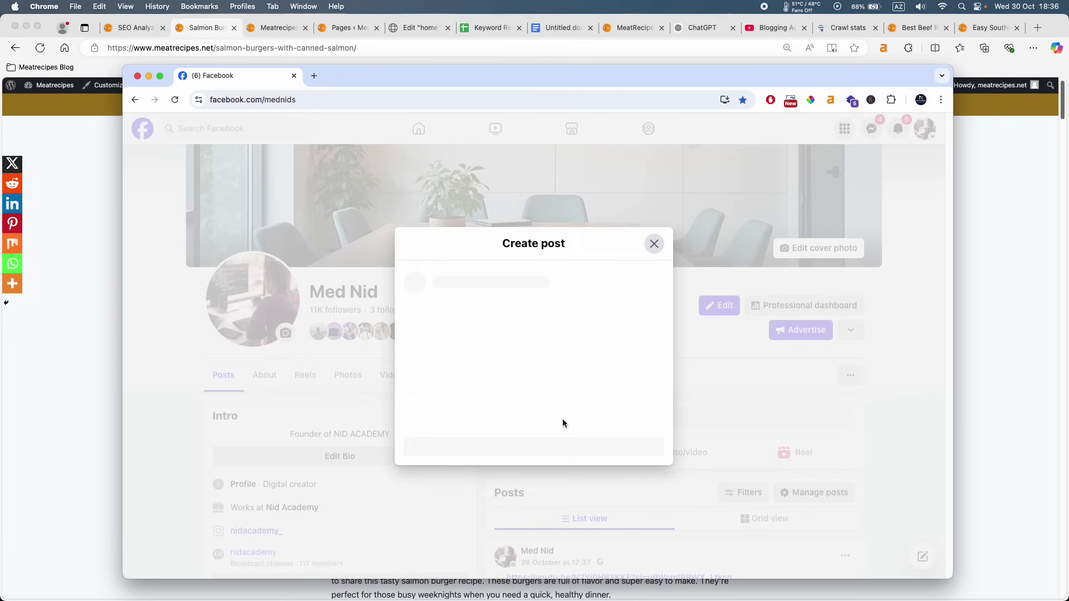
pyautogui.press('super+v')
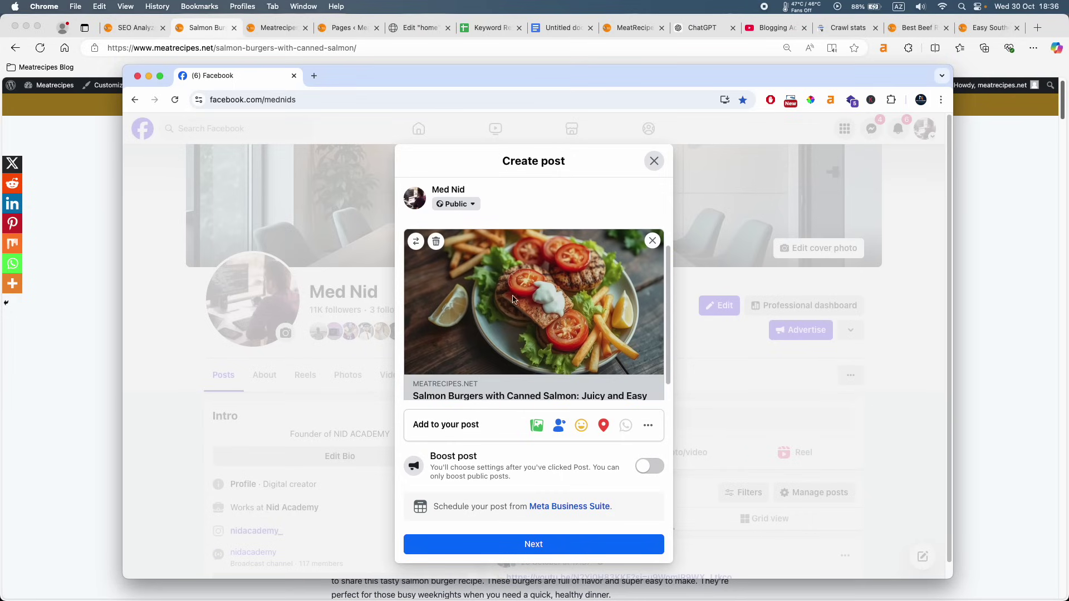
pyautogui.scroll(-2, 528, 277)
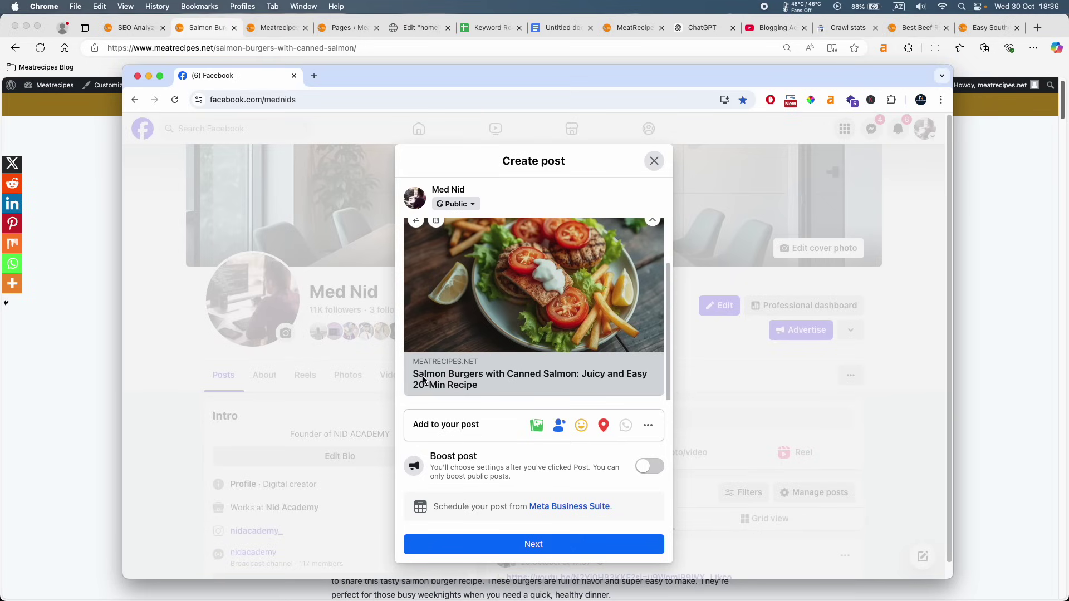
pyautogui.scroll(2, 473, 389)
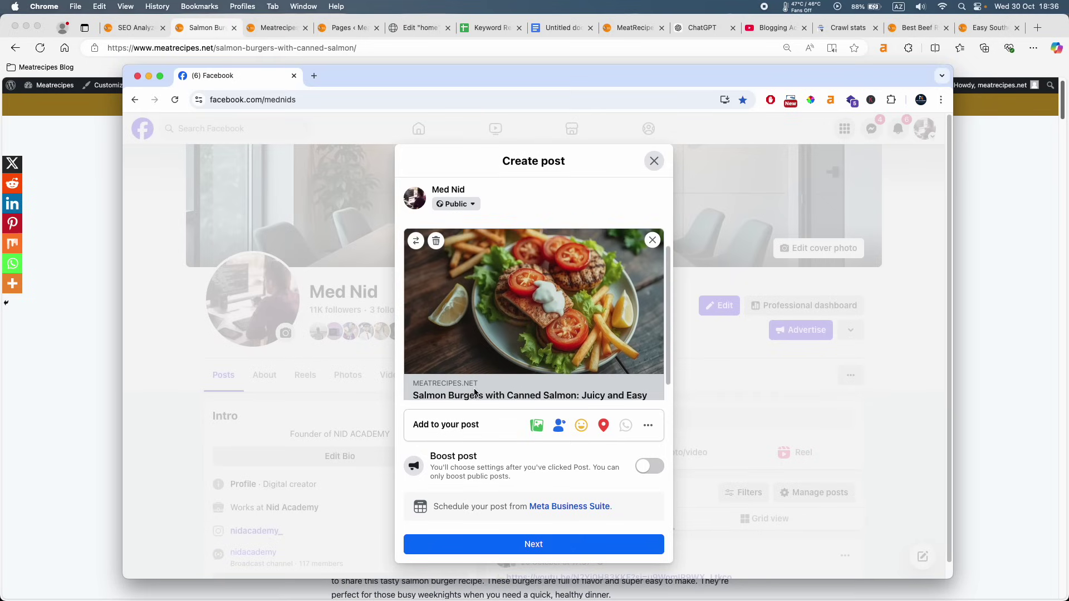
# Switch back to the SEO Analyzer in Edge and review the failed OpenGraph Meta test.
pyautogui.hotkey('ctrl', 'Up')
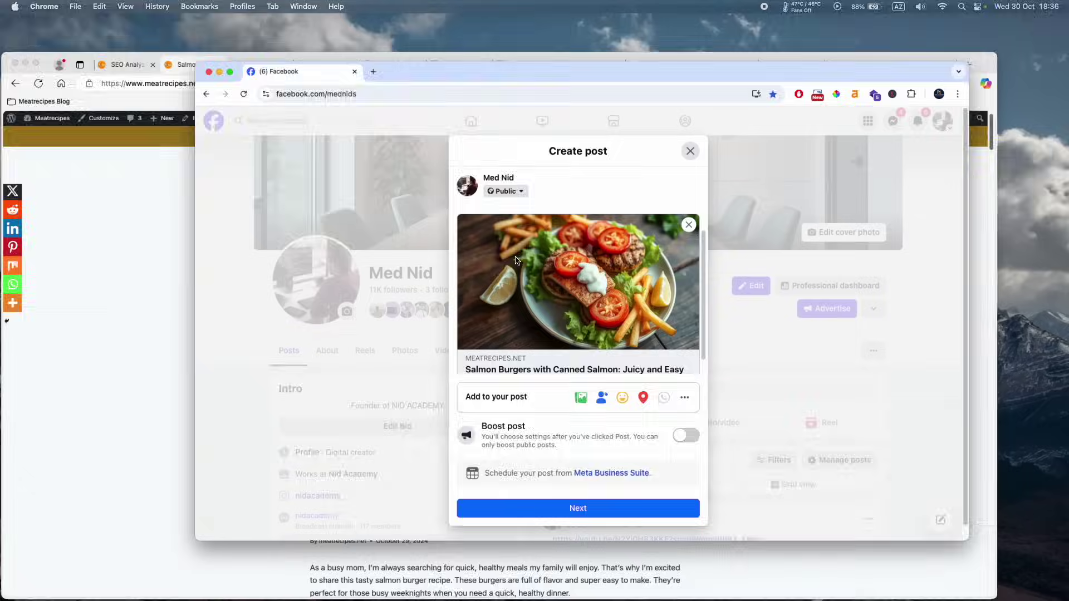
pyautogui.click(398, 413)
pyautogui.click(127, 26)
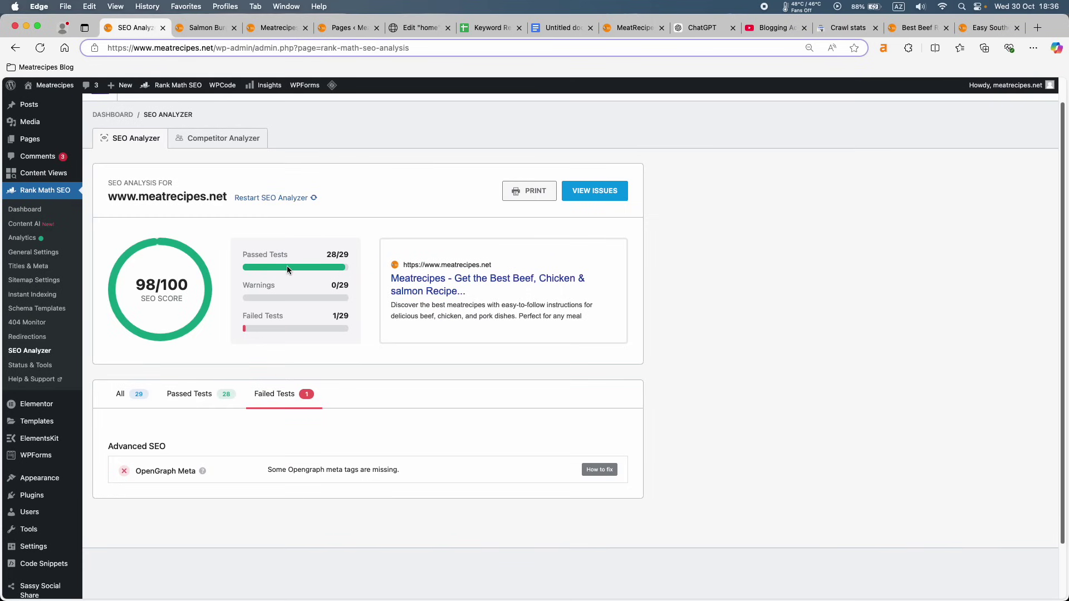
pyautogui.scroll(-1, 354, 420)
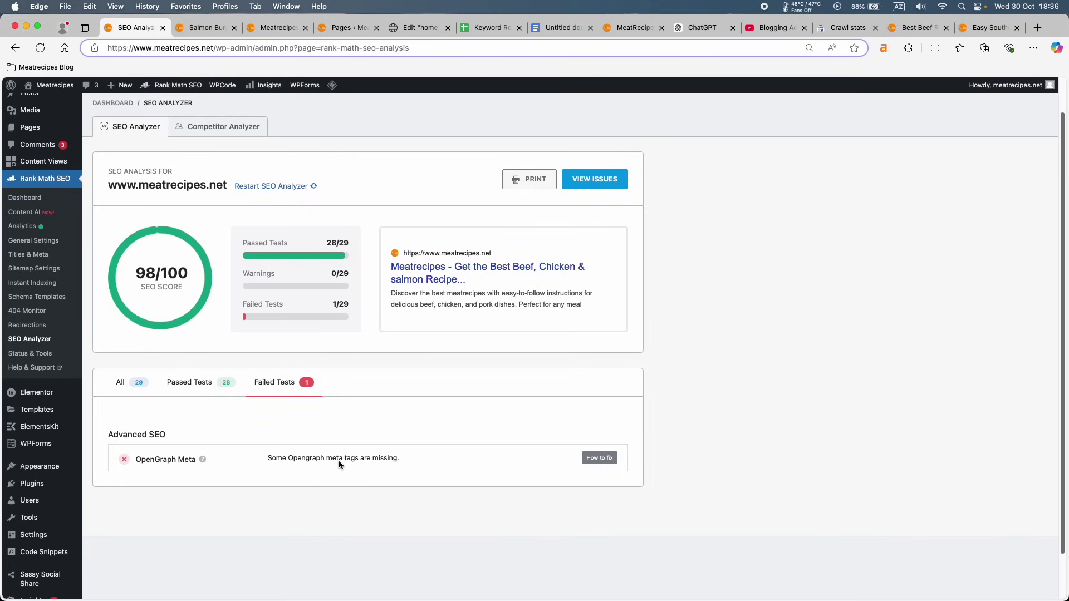
pyautogui.scroll(3, 347, 443)
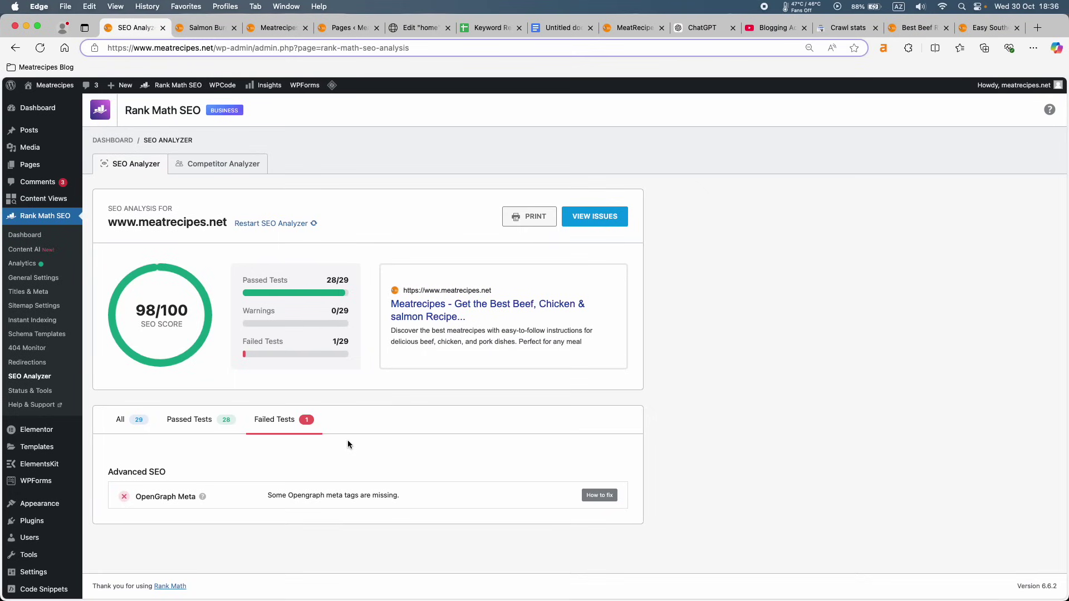
# Open the salmon burgers post for editing and bring up Rank Math's social preview for Facebook in the snippet editor.
pyautogui.click(205, 29)
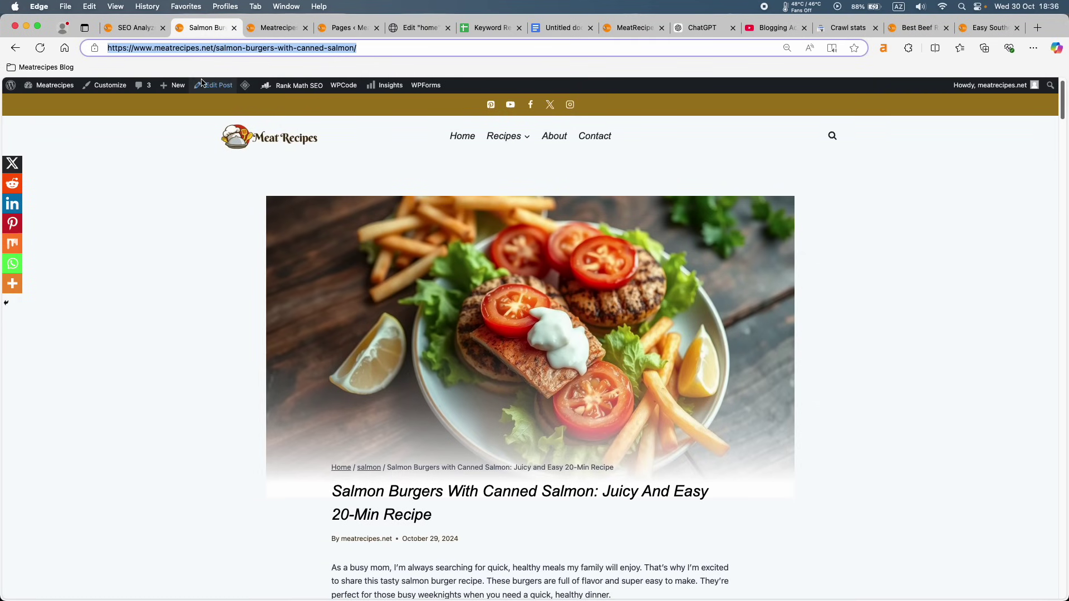
pyautogui.click(213, 87)
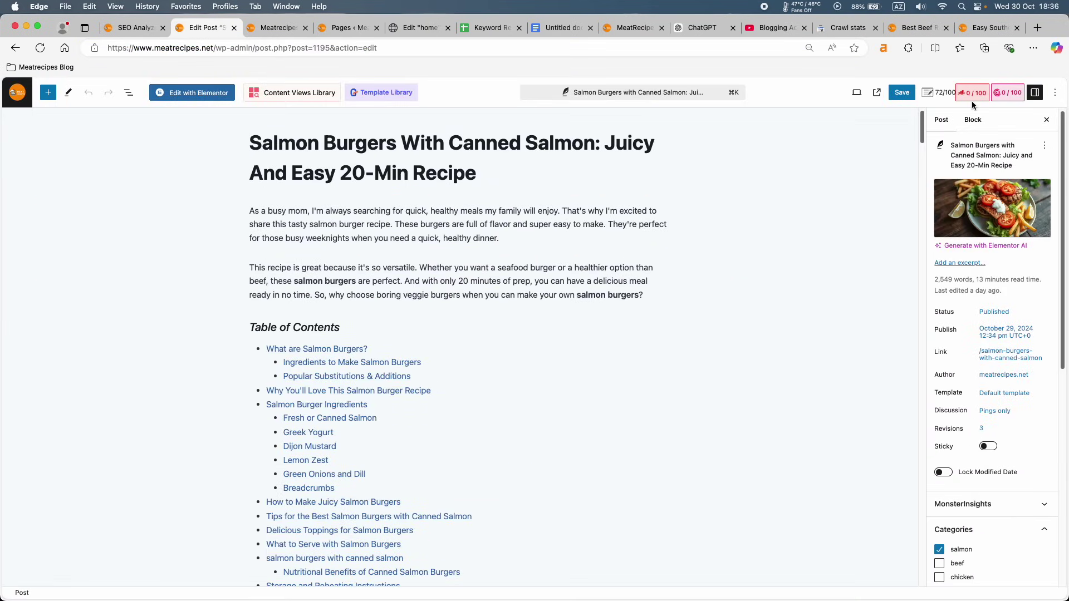
pyautogui.click(970, 97)
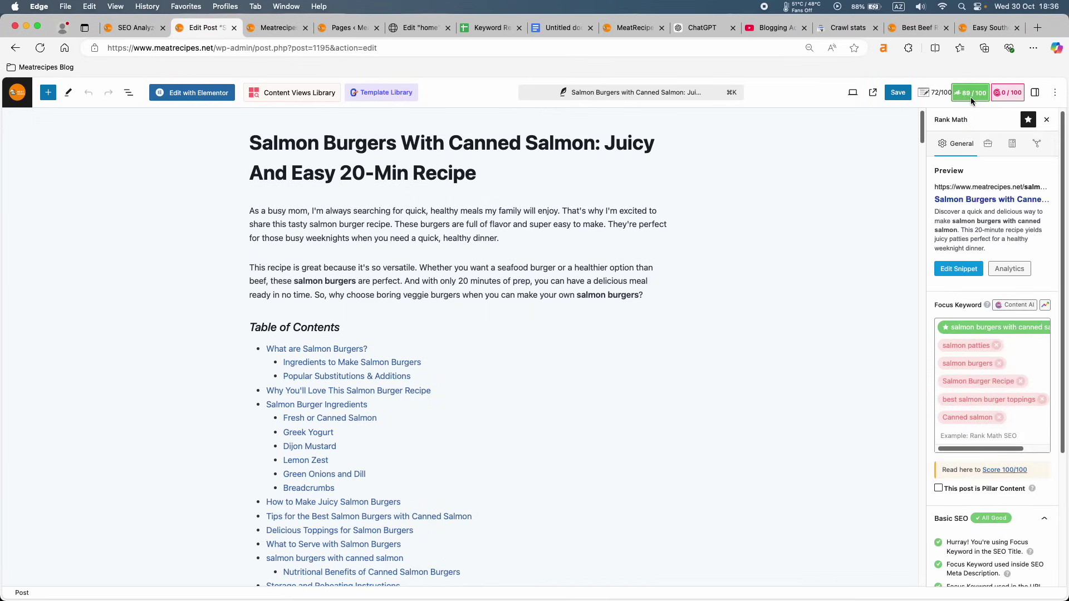
pyautogui.click(991, 146)
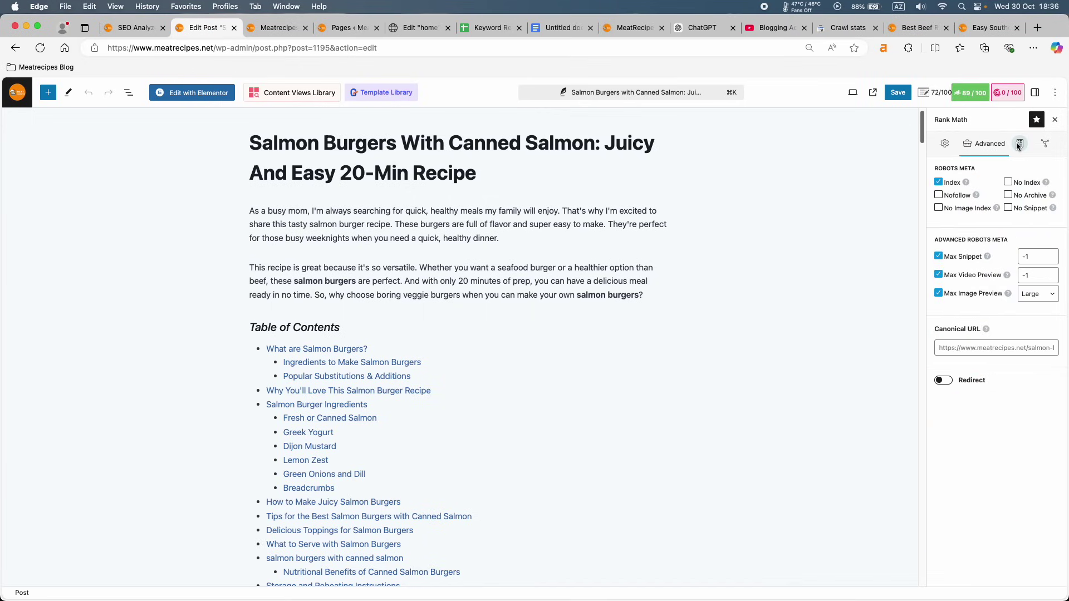
pyautogui.click(1019, 147)
pyautogui.click(1045, 145)
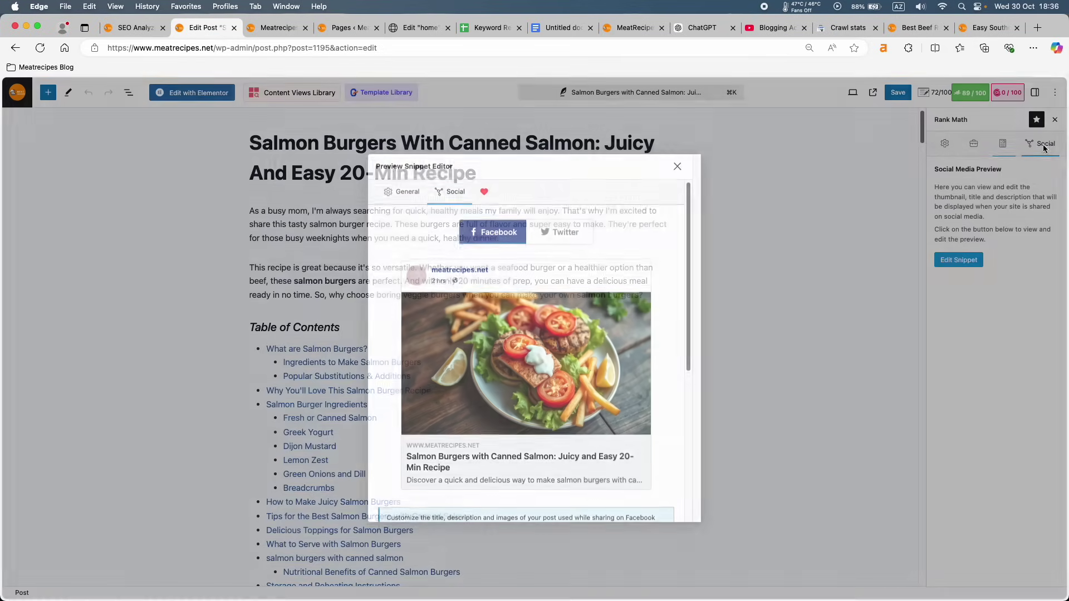
# Compare the snippet editor's Facebook preview with the draft Facebook post in the Chrome window, staying in Edge.
pyautogui.hotkey('ctrl', 'Up')
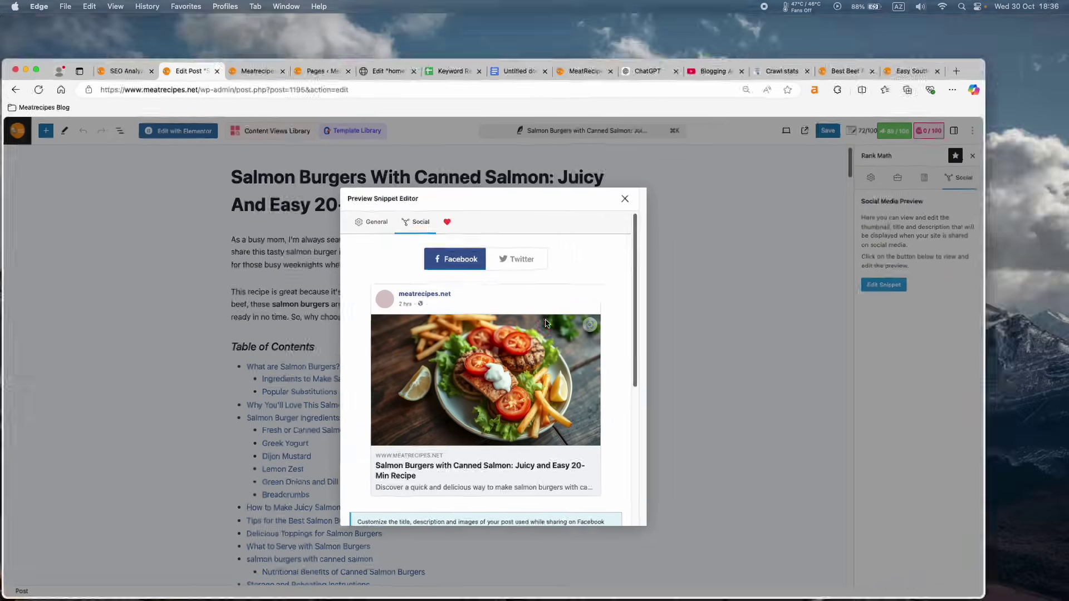
pyautogui.click(575, 346)
pyautogui.hotkey('ctrl', 'Up')
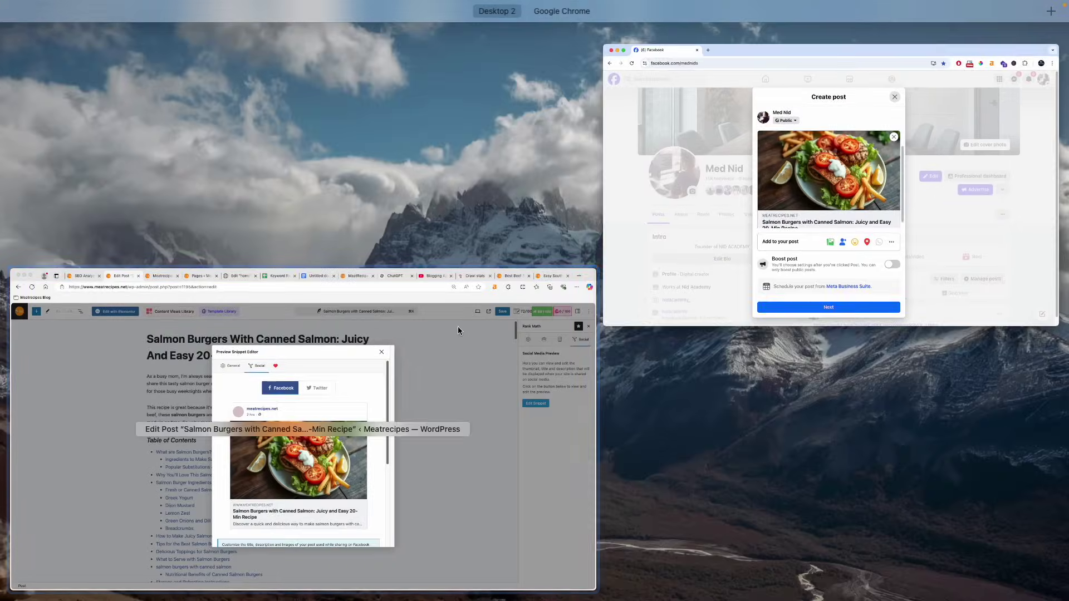
pyautogui.click(458, 326)
# Examine the snippet editor's Facebook preview and its options for the share image, title and description.
pyautogui.scroll(-1, 486, 367)
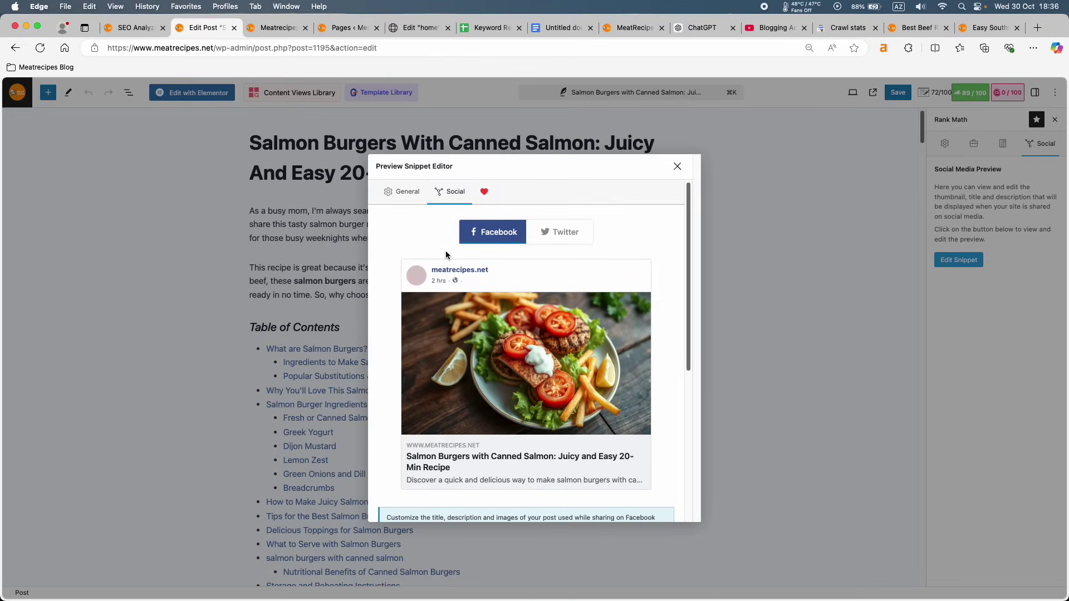
pyautogui.scroll(1, 445, 251)
pyautogui.scroll(-3, 476, 346)
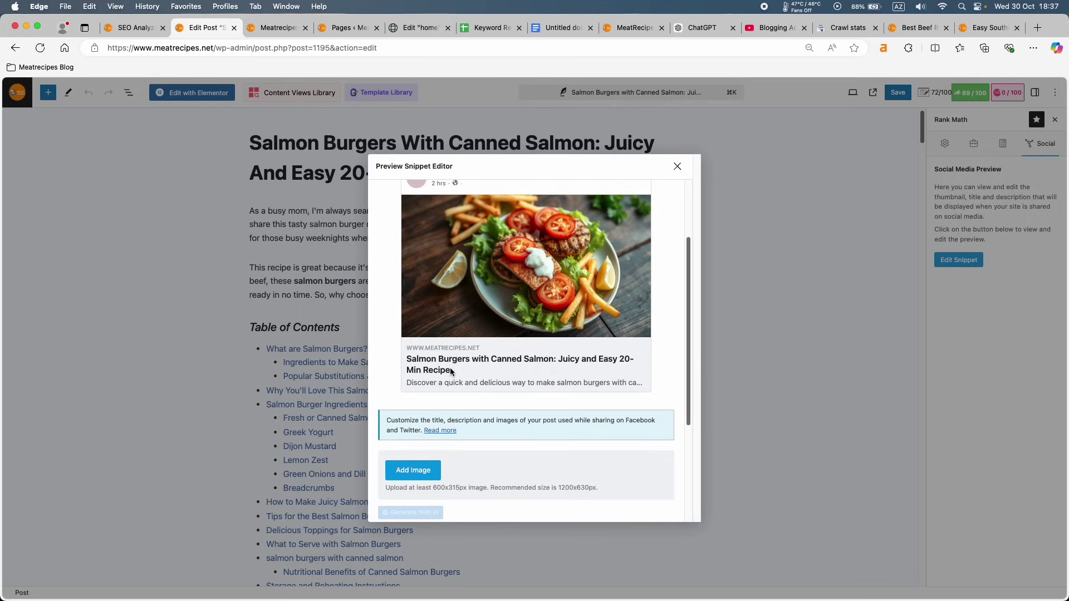
pyautogui.scroll(-5, 450, 367)
pyautogui.scroll(5, 450, 367)
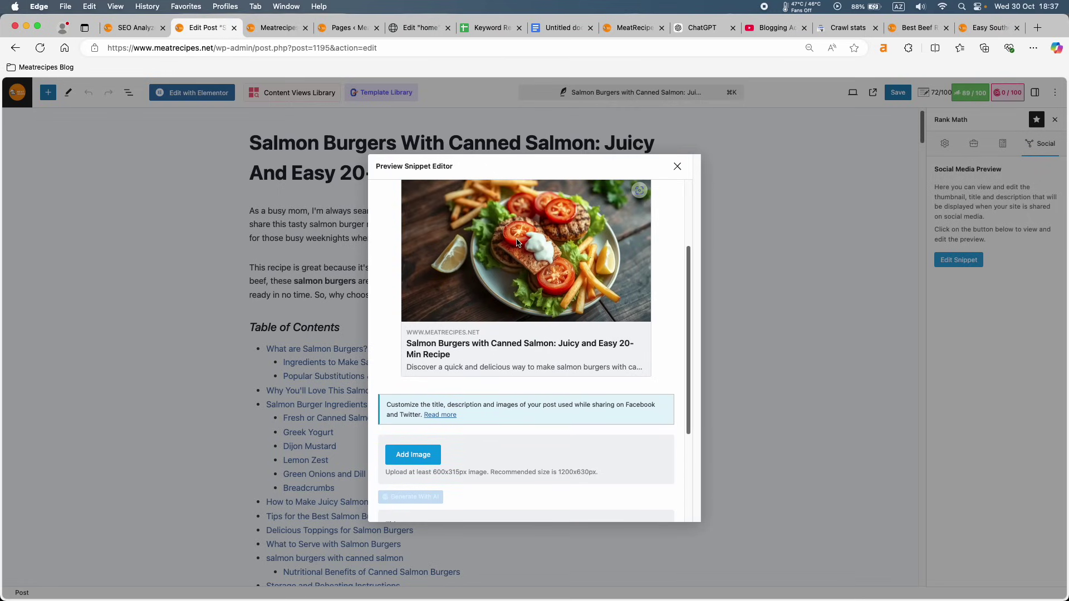
pyautogui.scroll(-3, 516, 243)
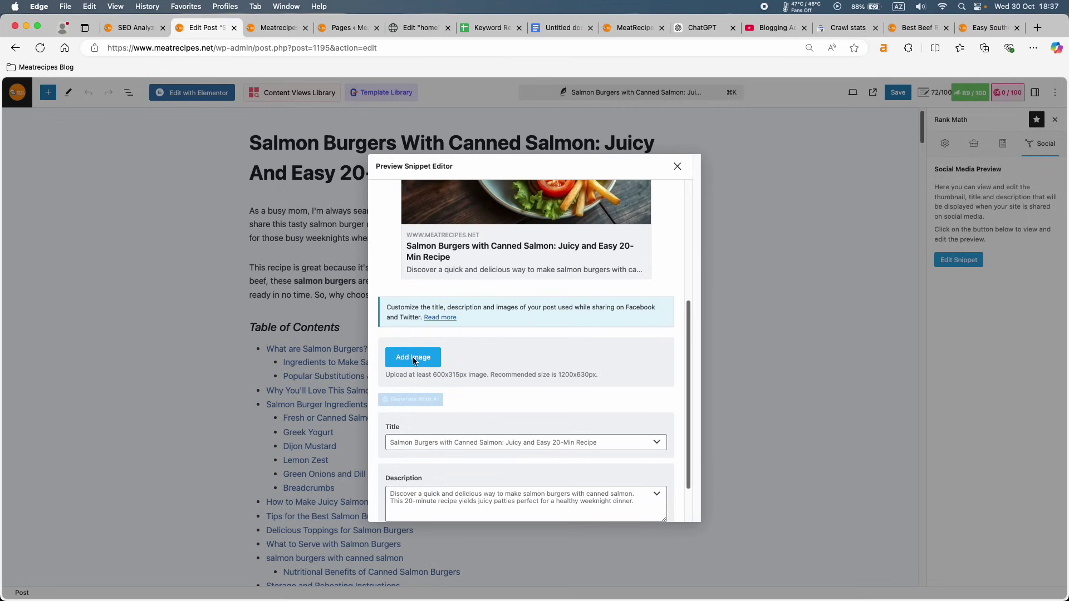
pyautogui.scroll(2, 492, 267)
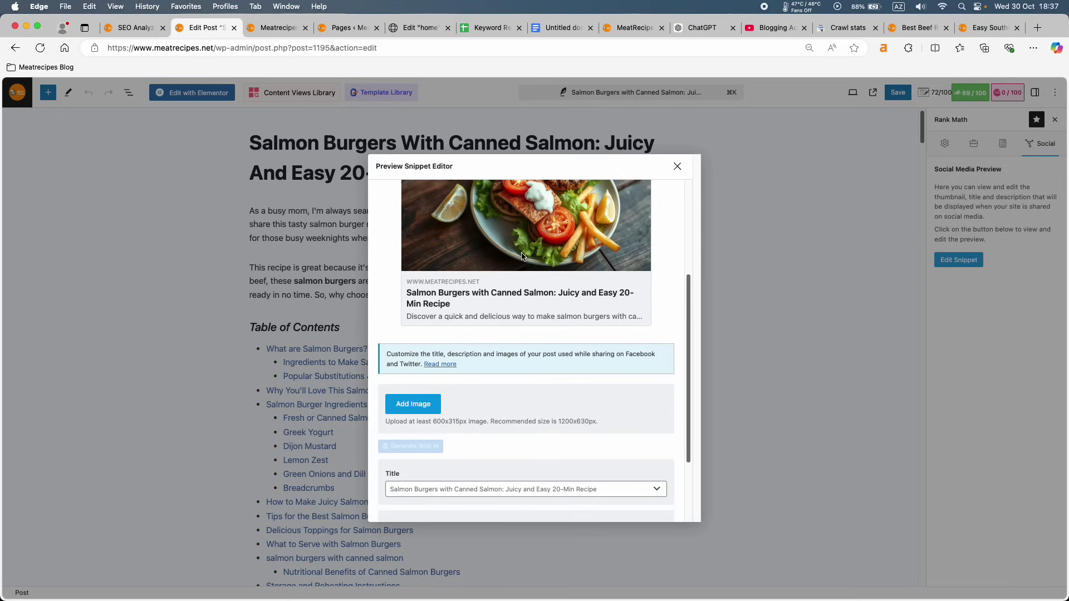
pyautogui.scroll(-2, 522, 256)
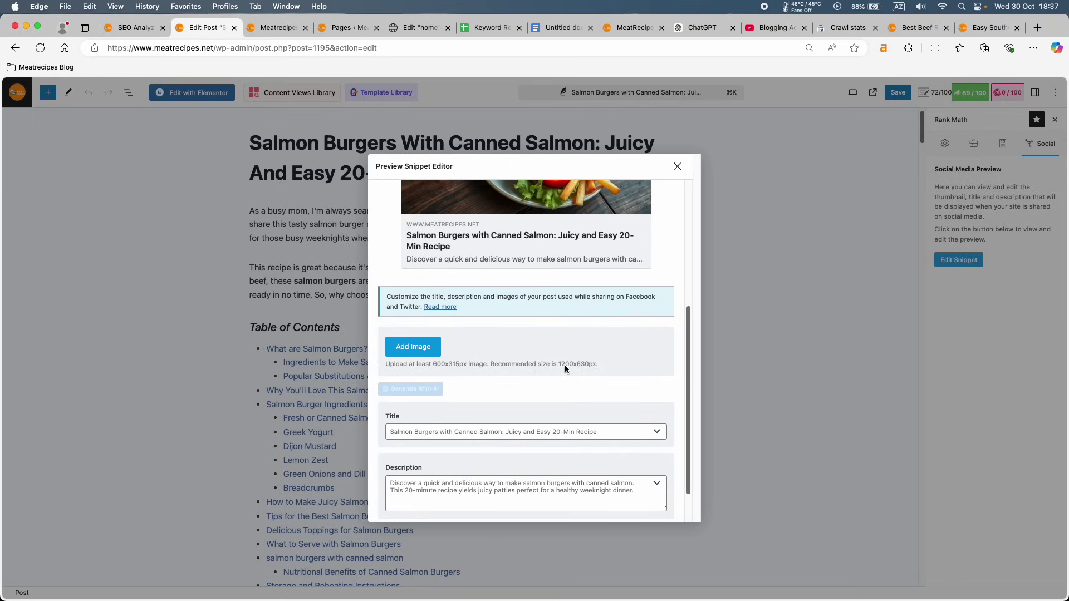
pyautogui.scroll(5, 584, 368)
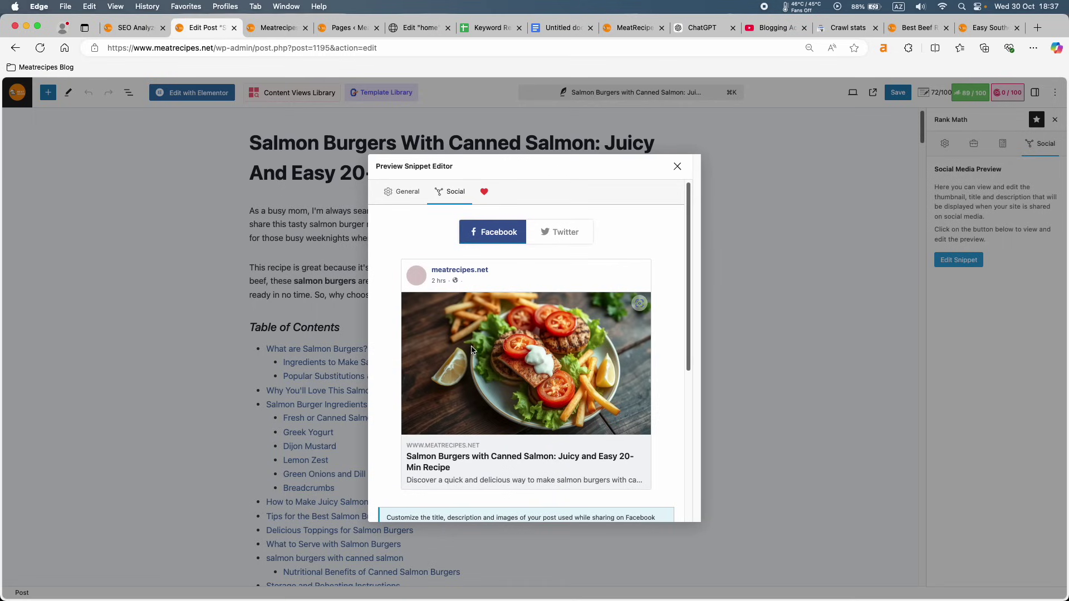
pyautogui.scroll(-5, 529, 368)
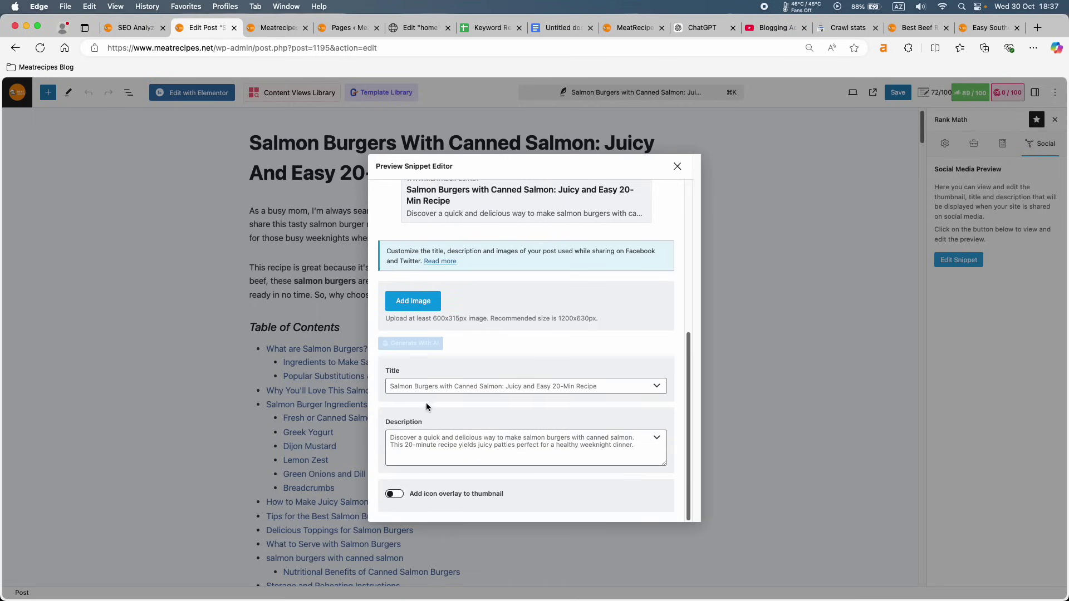
pyautogui.click(423, 431)
# Bring up the Twitter card preview in the snippet editor and review its Facebook data and card type settings.
pyautogui.scroll(10, 419, 443)
pyautogui.click(550, 198)
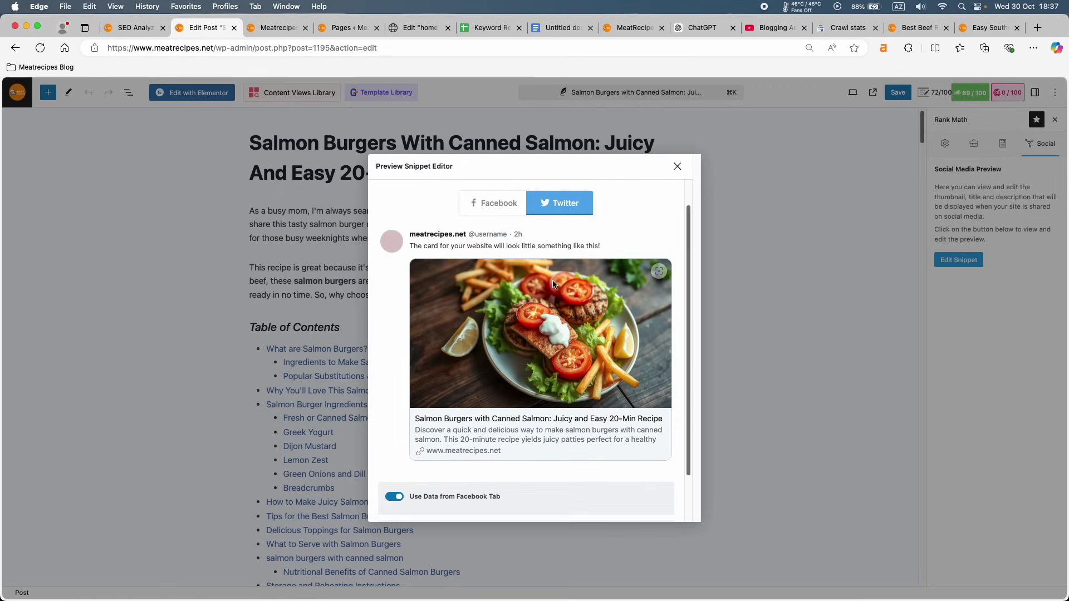
pyautogui.scroll(-2, 553, 284)
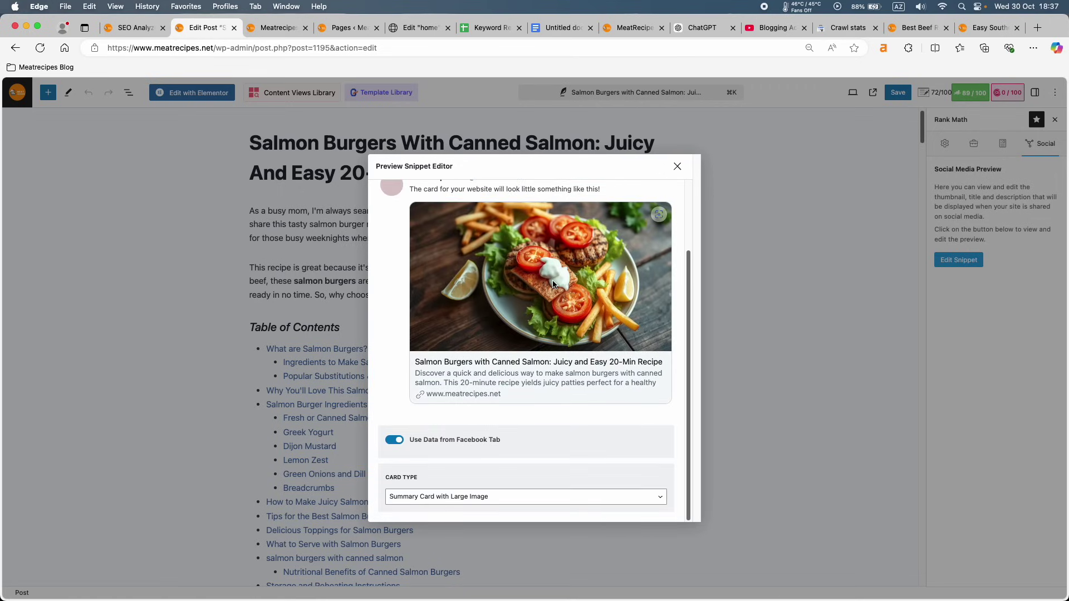
pyautogui.scroll(2, 552, 284)
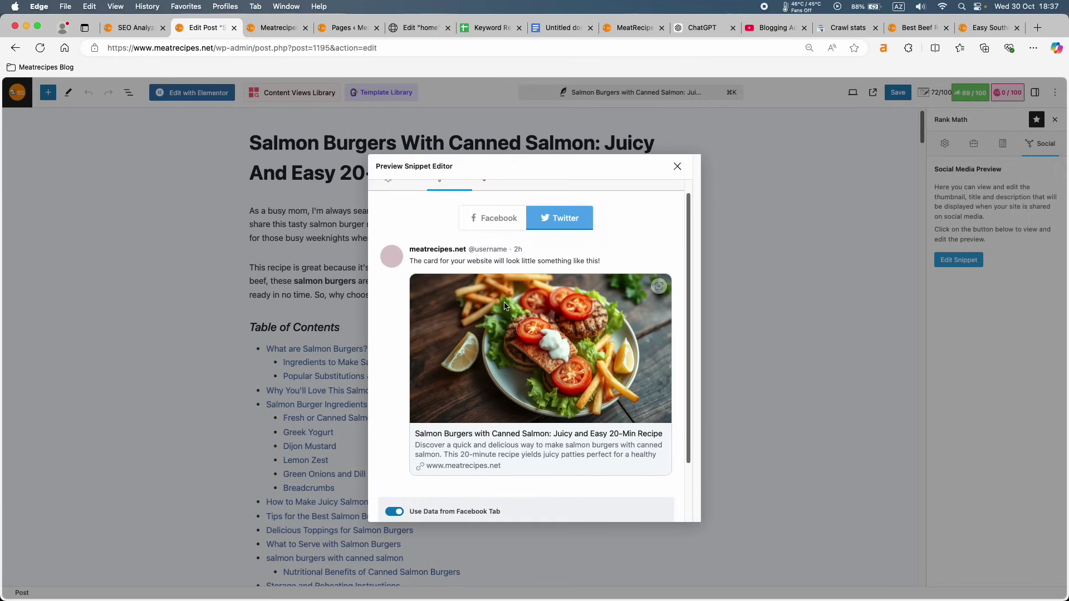
pyautogui.scroll(-2, 564, 402)
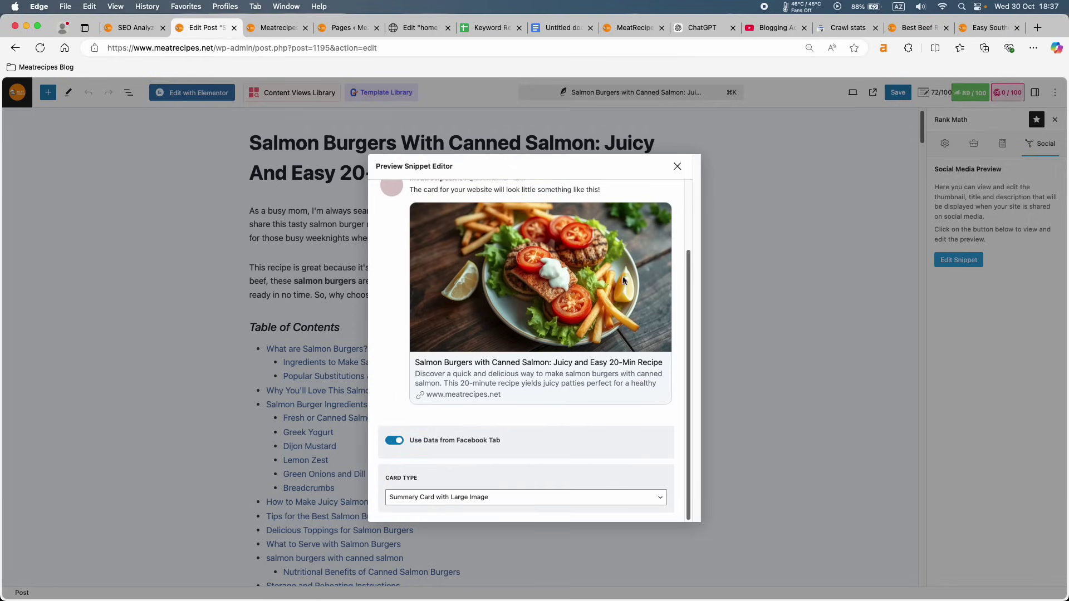
# Close the snippet editor and return to the SEO Analyzer's failed OpenGraph Meta test.
pyautogui.click(677, 169)
pyautogui.click(128, 27)
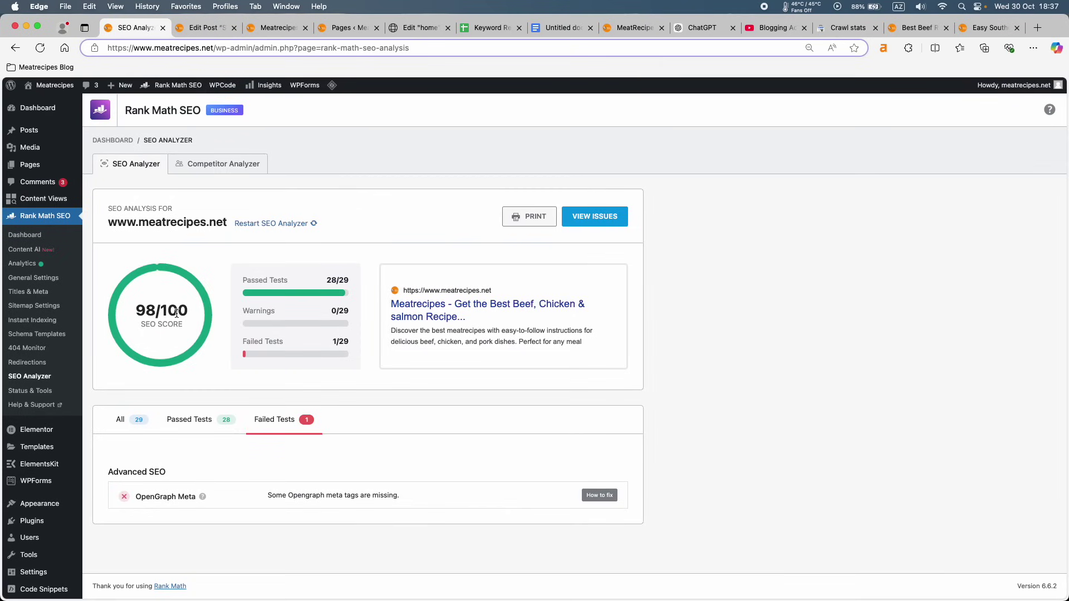
pyautogui.moveTo(143, 497); pyautogui.dragTo(269, 503)
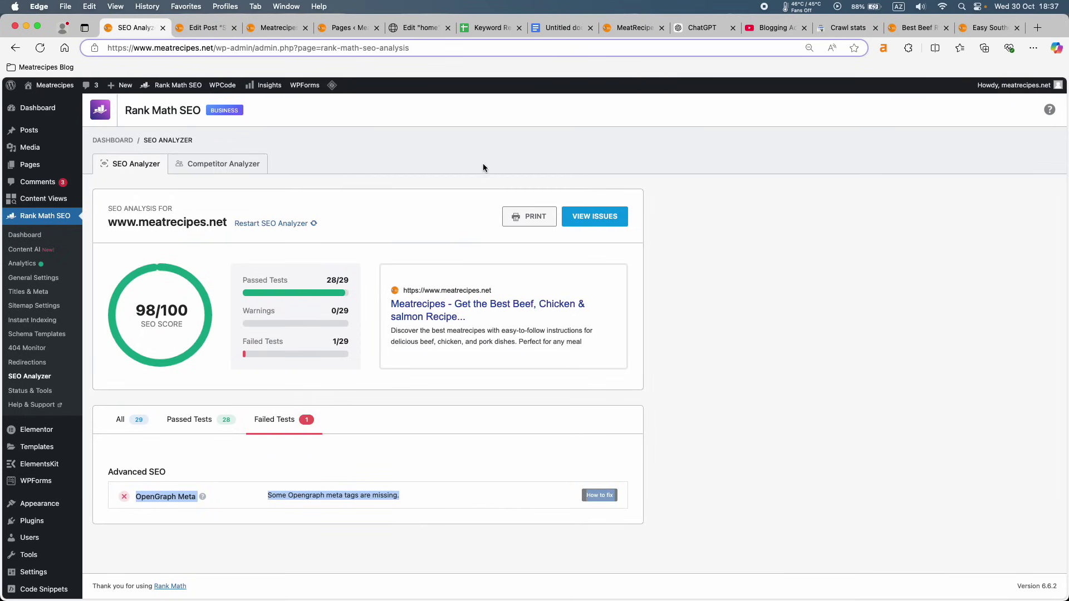
# Switch to the Chrome window, dismiss the draft post and close the Facebook page, discarding the unsaved changes.
pyautogui.hotkey('ctrl', 'Up')
pyautogui.click(646, 297)
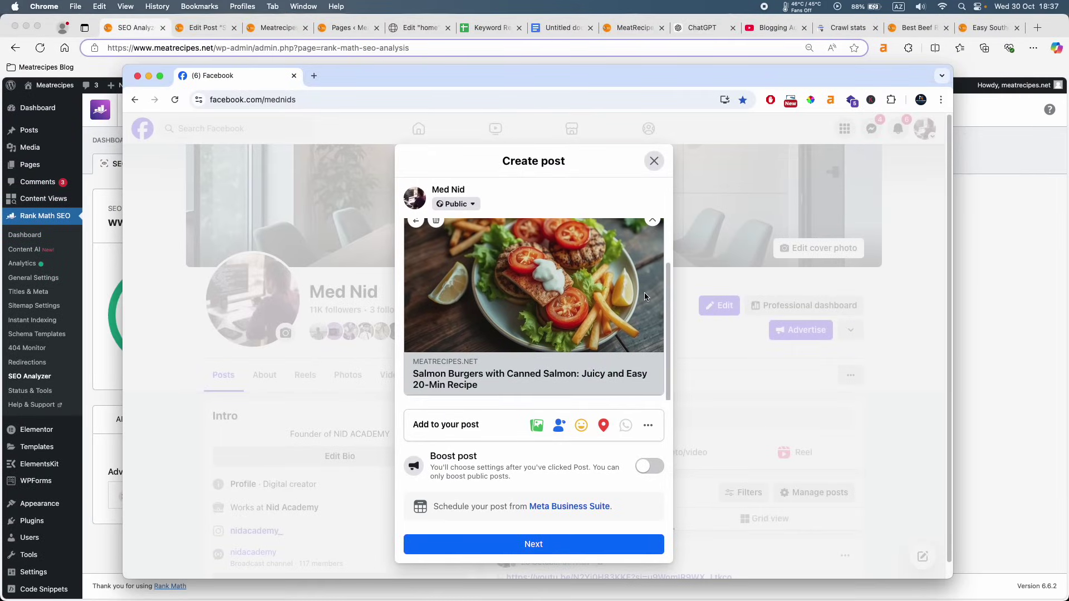
pyautogui.scroll(2, 553, 310)
pyautogui.scroll(-2, 490, 338)
pyautogui.click(654, 159)
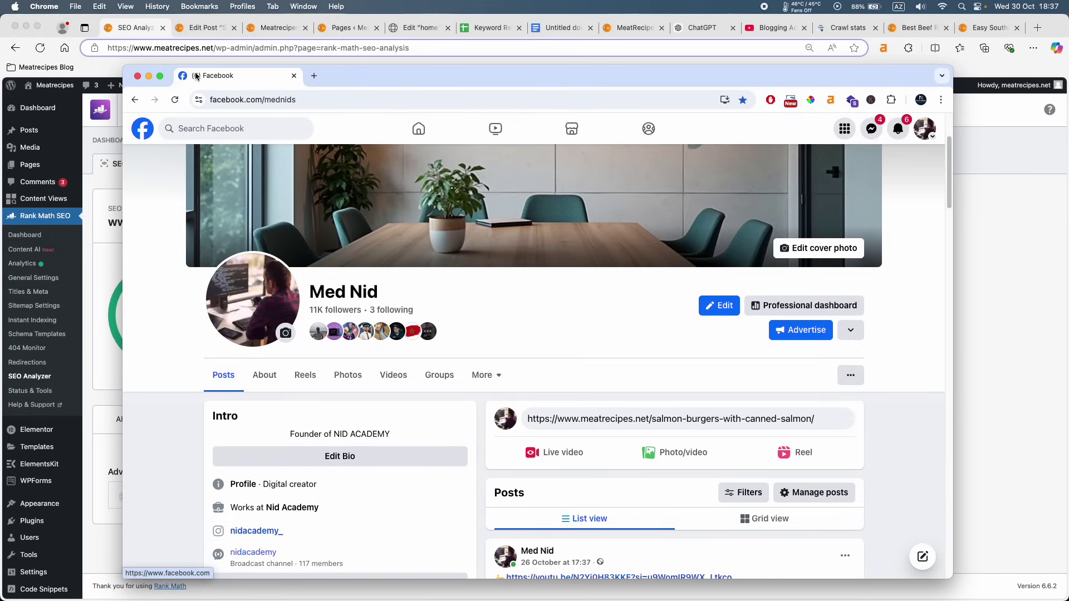
pyautogui.click(294, 75)
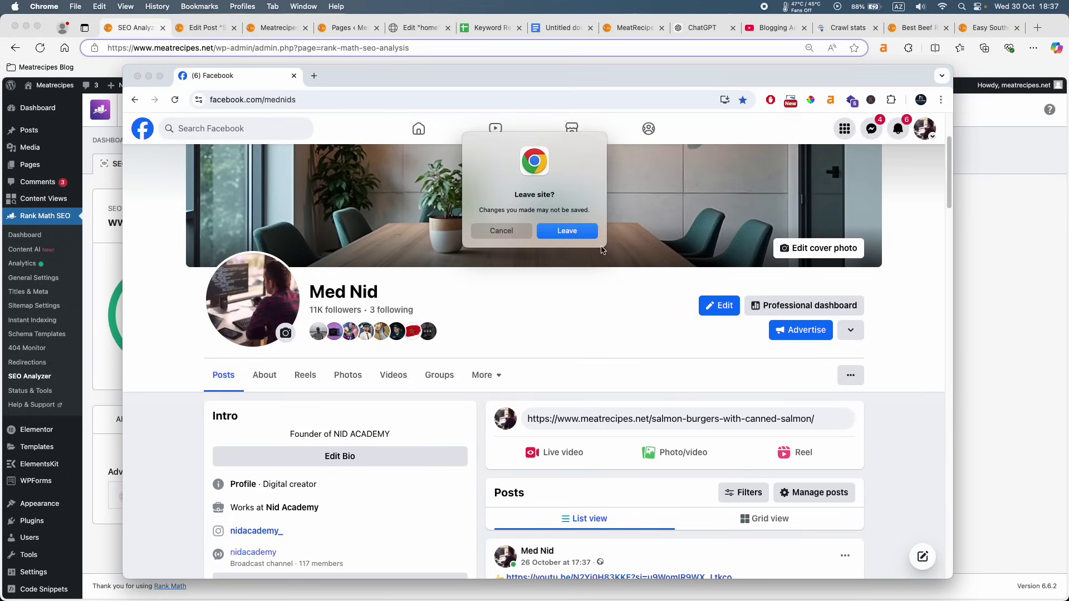
pyautogui.click(583, 238)
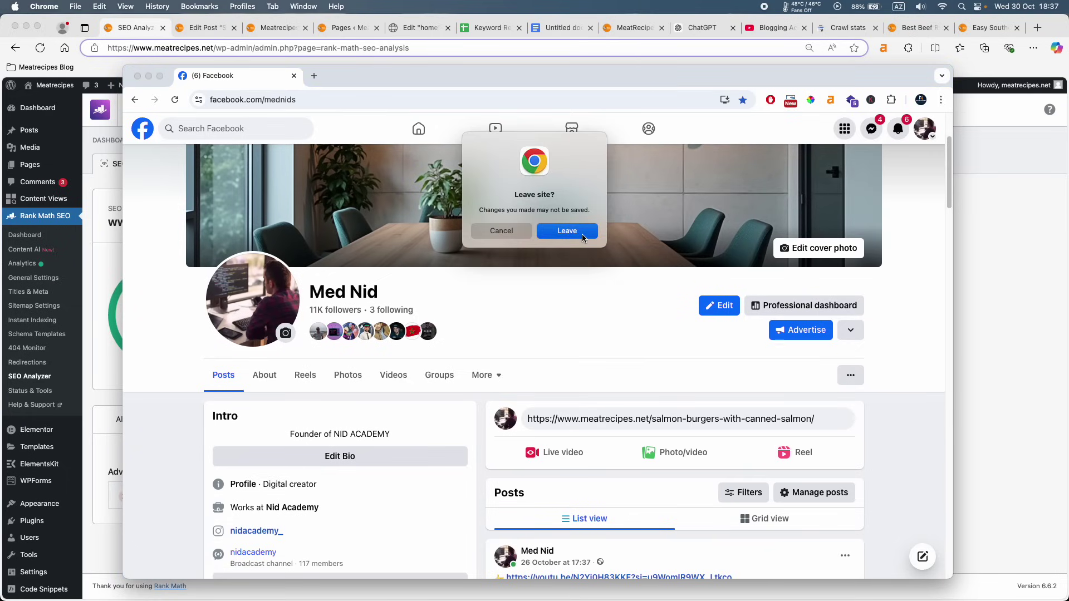
pyautogui.click(288, 223)
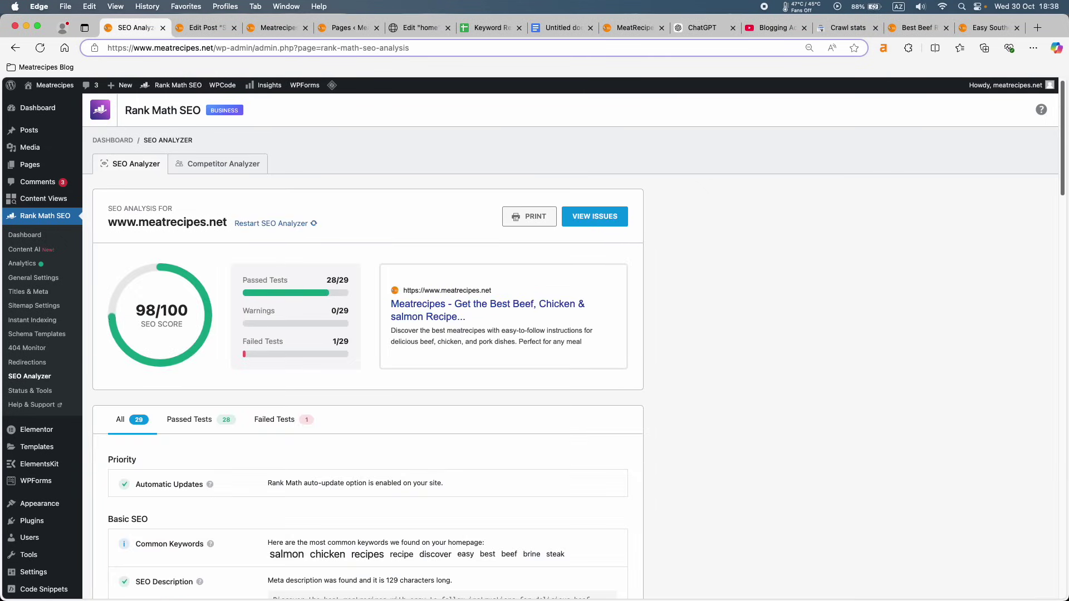
pyautogui.hotkey('ctrl', 'Right')
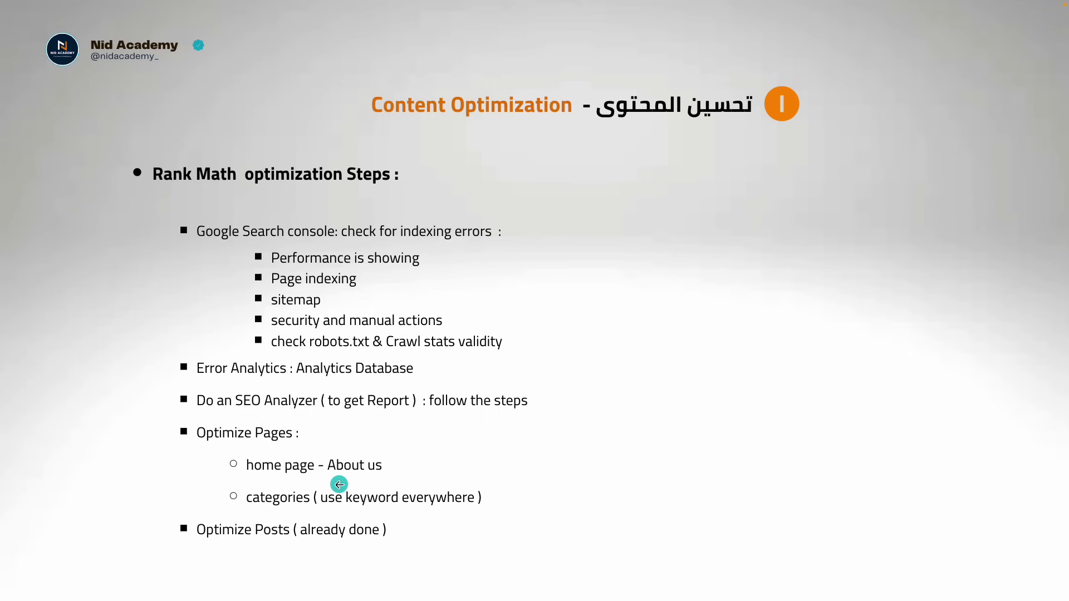
pyautogui.hotkey('ctrl', 'Left')
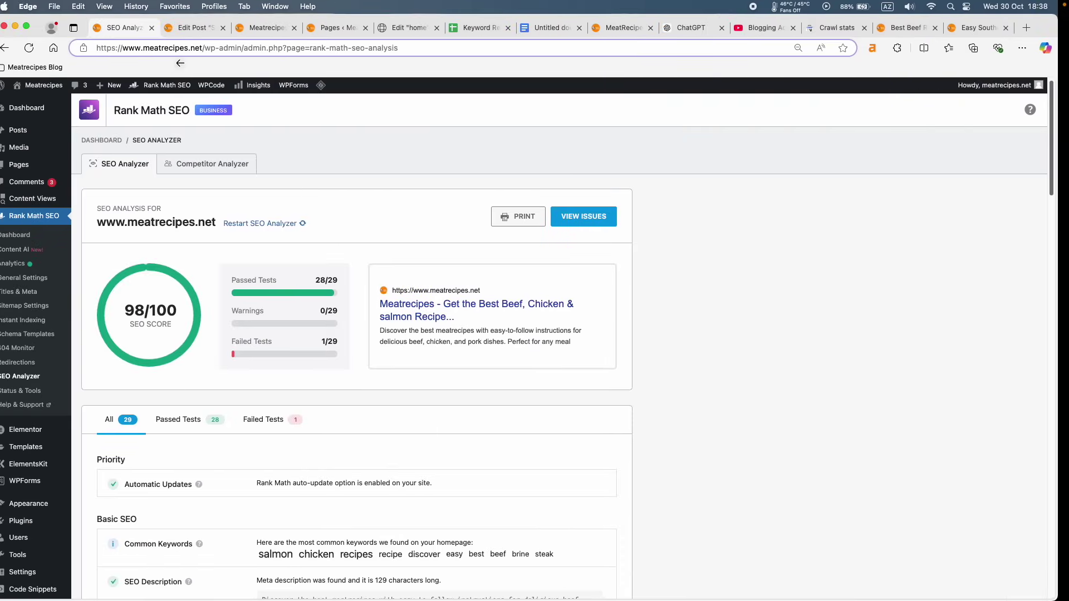
# Open the list of all site pages and examine the MeatRecipes home page's keyword, schema and search traffic.
pyautogui.click(17, 164)
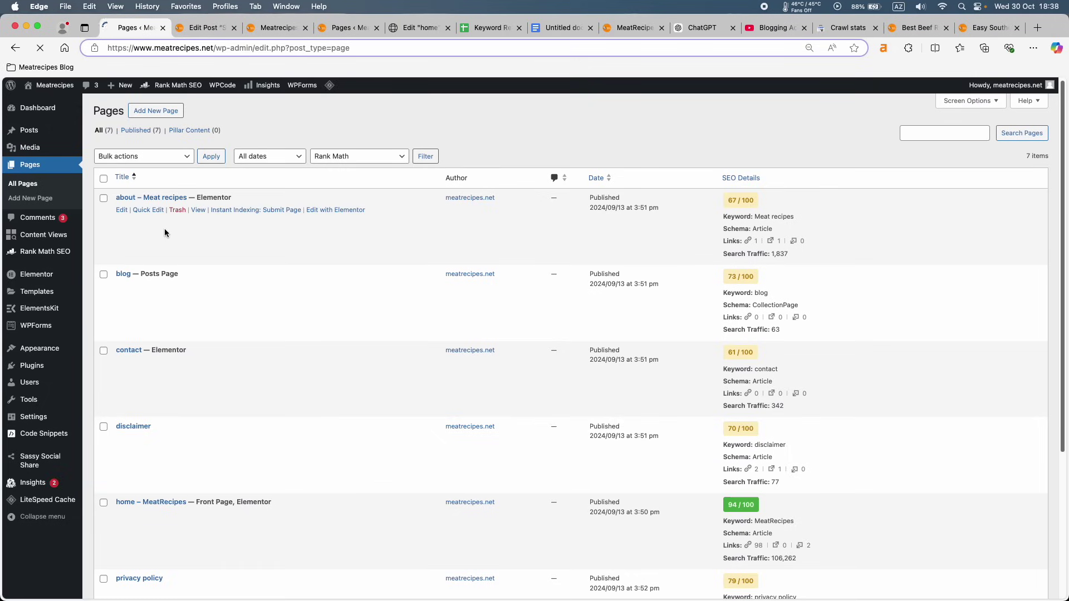
pyautogui.scroll(-5, 165, 233)
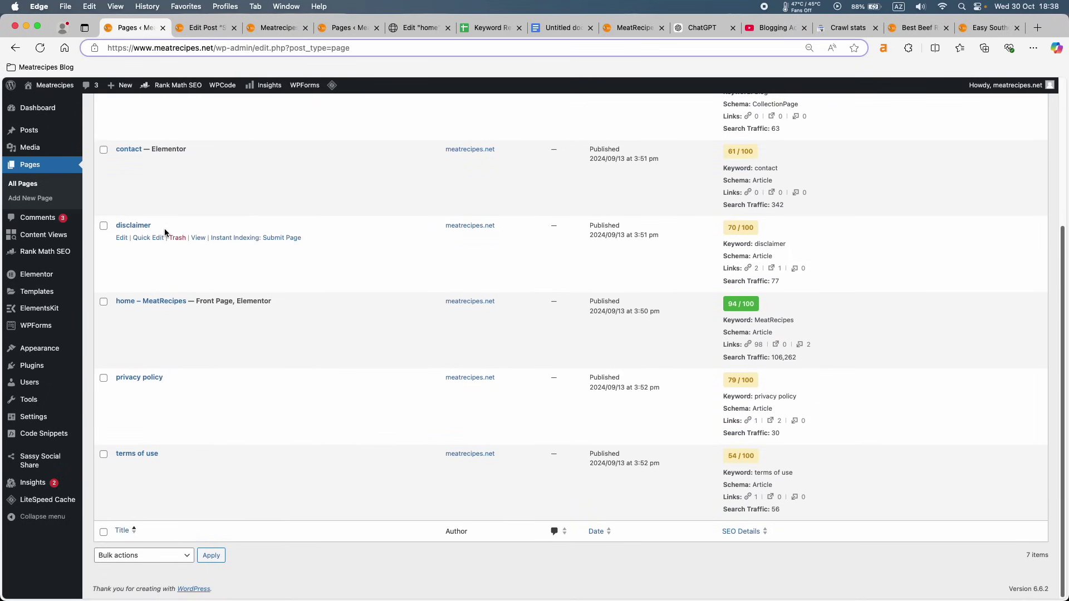
pyautogui.scroll(1, 165, 233)
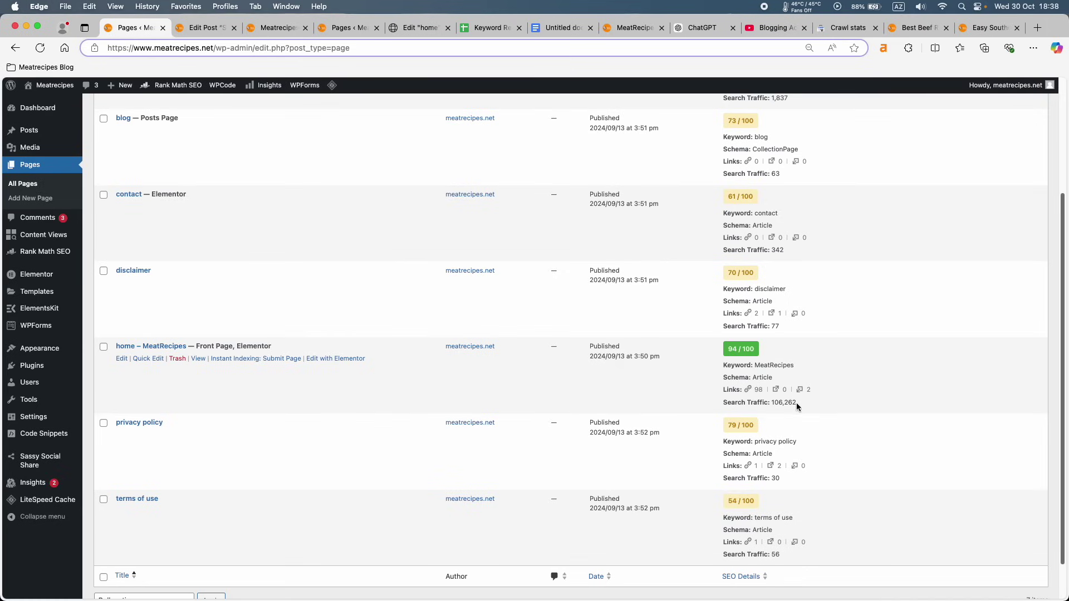
pyautogui.moveTo(797, 402); pyautogui.dragTo(794, 403)
pyautogui.scroll(5, 739, 378)
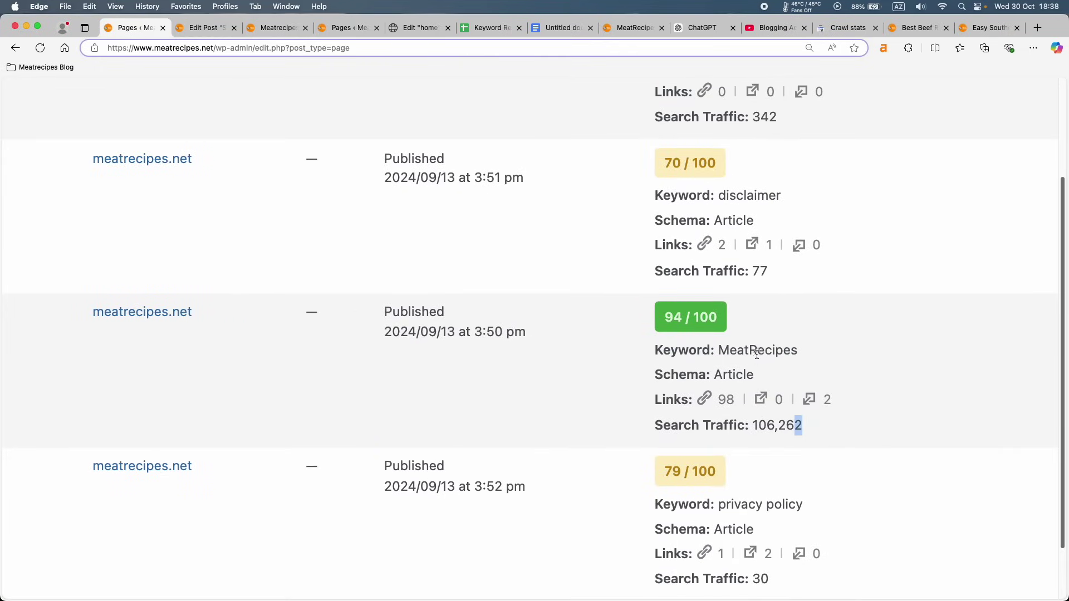
pyautogui.doubleClick(756, 350)
pyautogui.click(729, 376)
pyautogui.moveTo(808, 425); pyautogui.dragTo(656, 434)
pyautogui.click(658, 435)
# Compare the home page's SEO score and search traffic with those of the other pages in the list.
pyautogui.scroll(1, 775, 427)
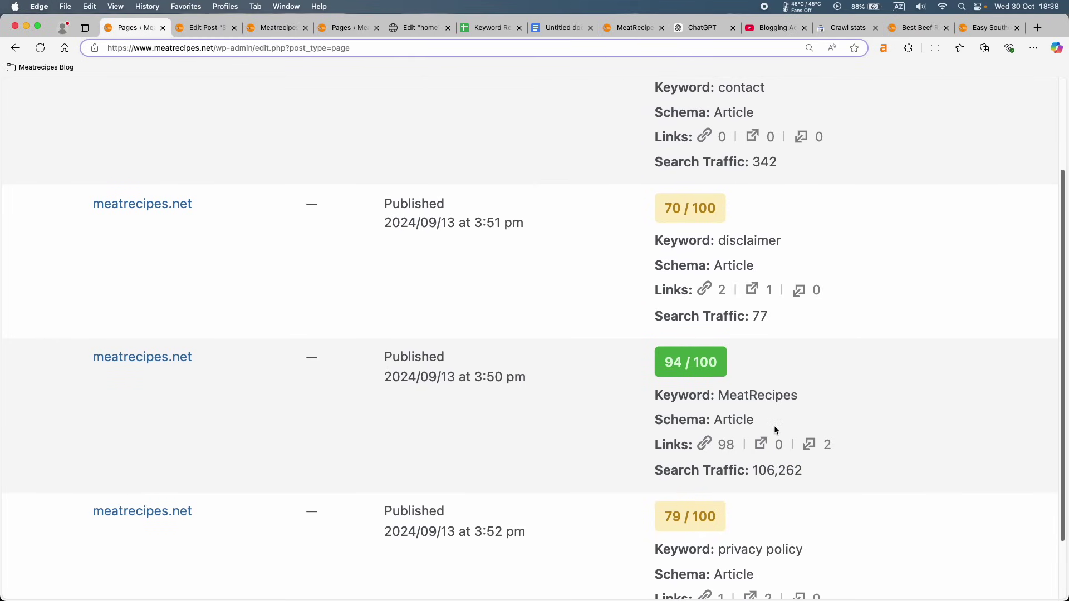
pyautogui.scroll(-5, 774, 426)
pyautogui.scroll(1, 771, 432)
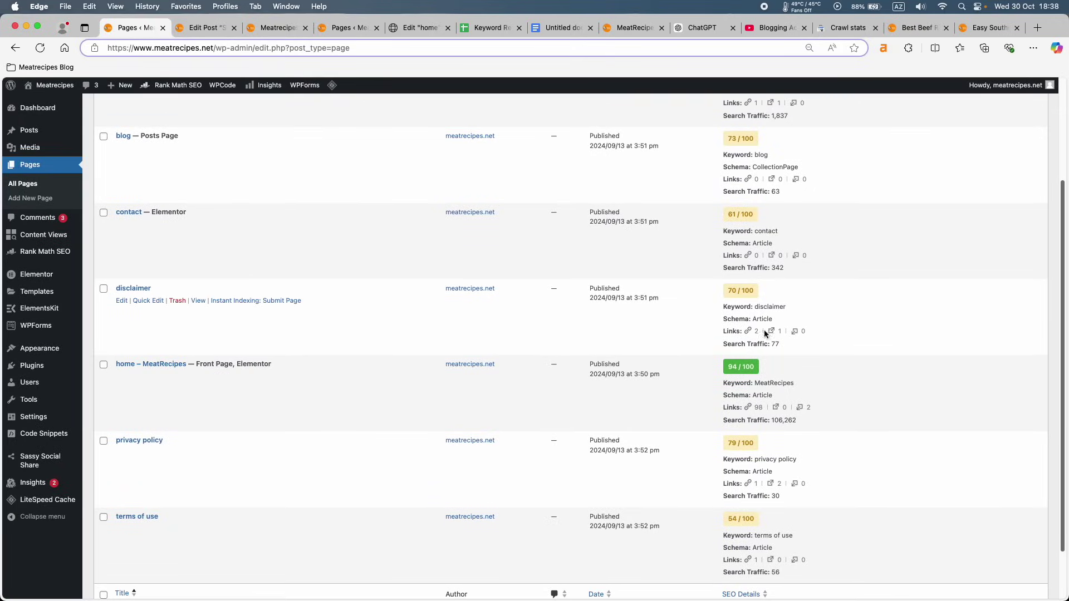
pyautogui.scroll(-3, 781, 347)
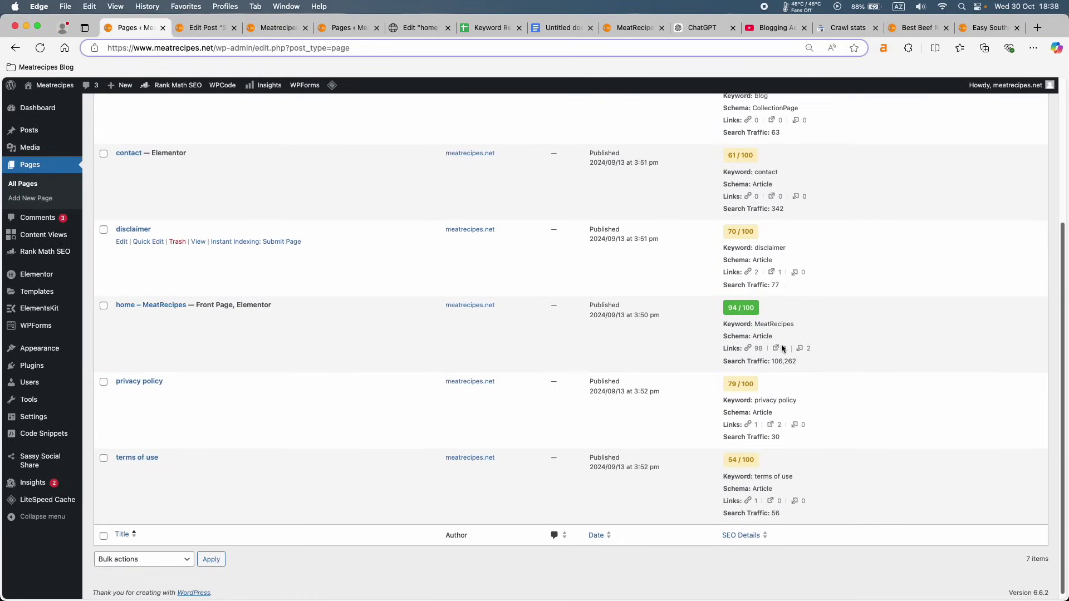
pyautogui.scroll(10, 779, 393)
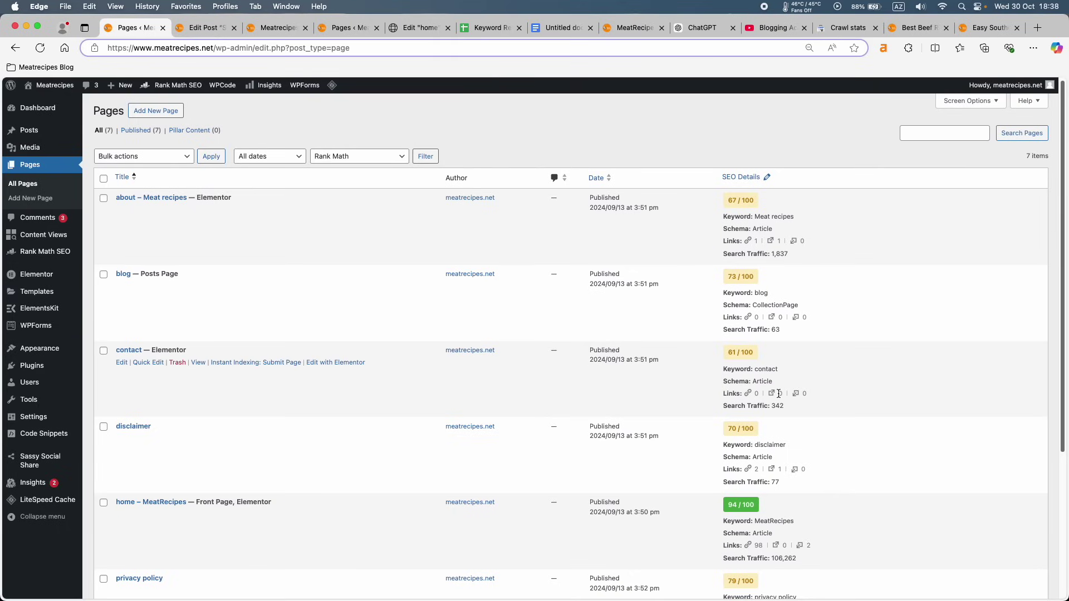
pyautogui.scroll(-8, 779, 394)
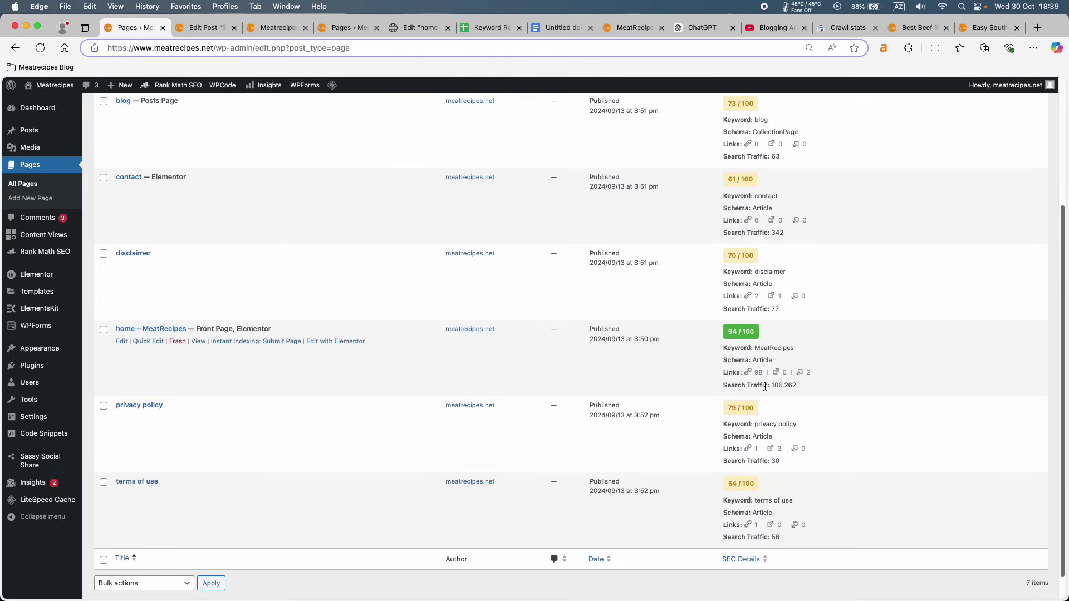
pyautogui.moveTo(765, 387); pyautogui.dragTo(798, 386)
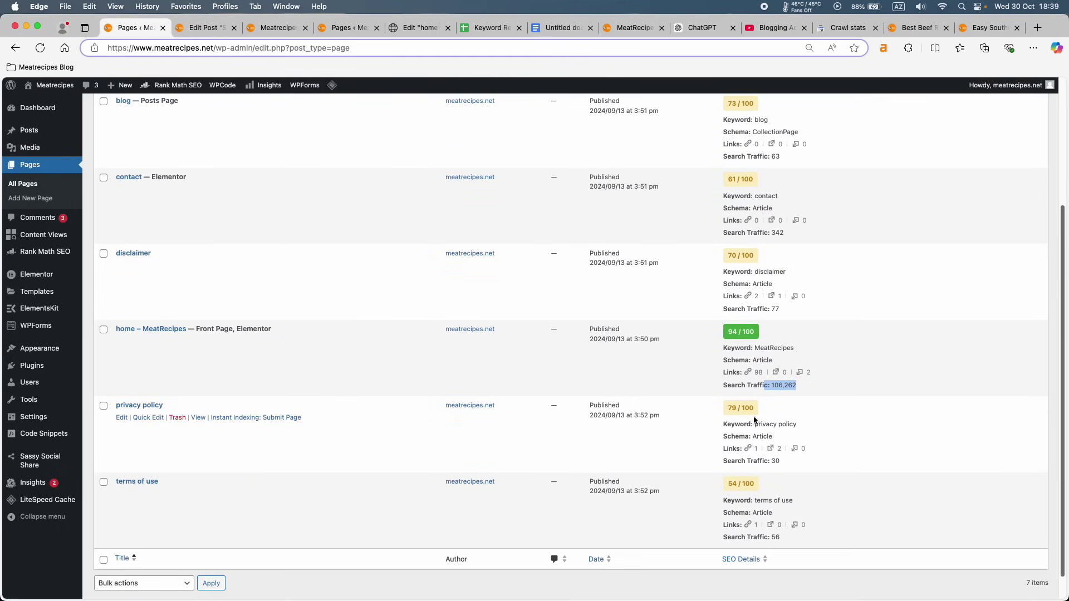
pyautogui.click(778, 458)
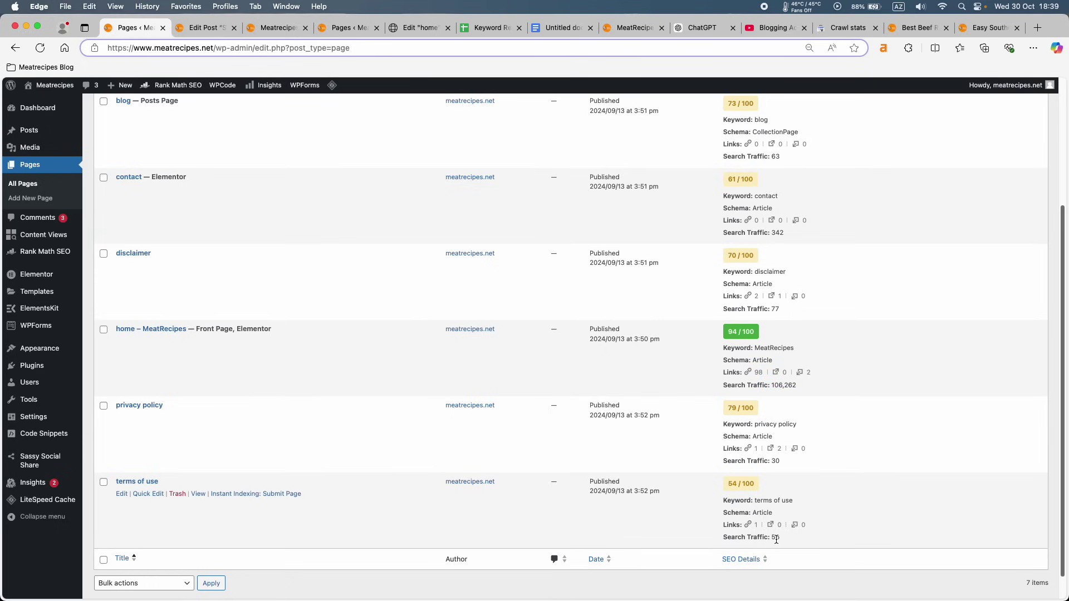
pyautogui.scroll(5, 781, 454)
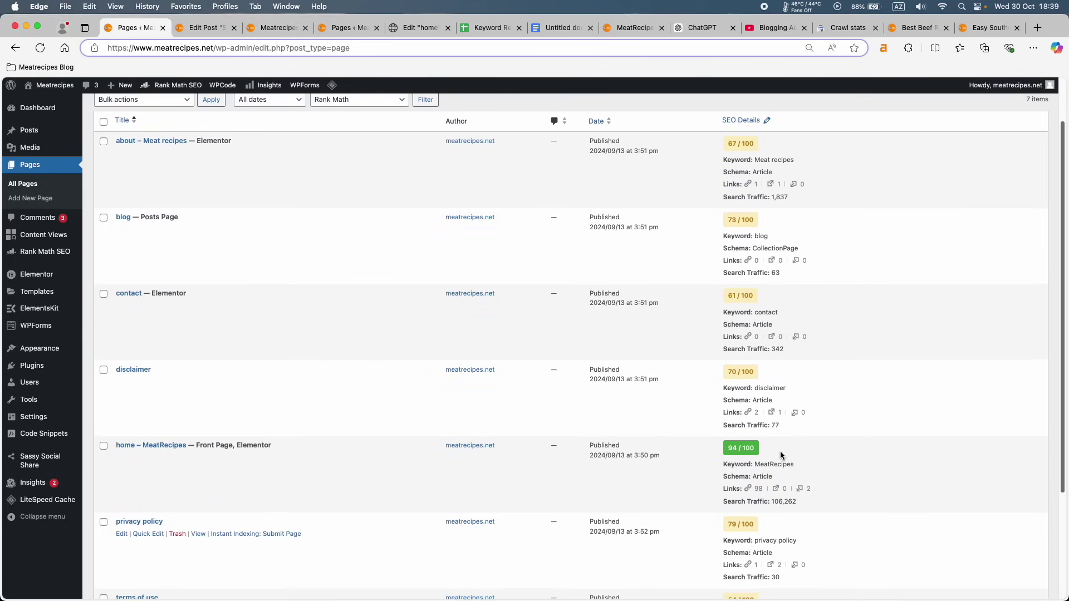
# Check the about page's search traffic against the home page's in the pages list.
pyautogui.scroll(2, 780, 455)
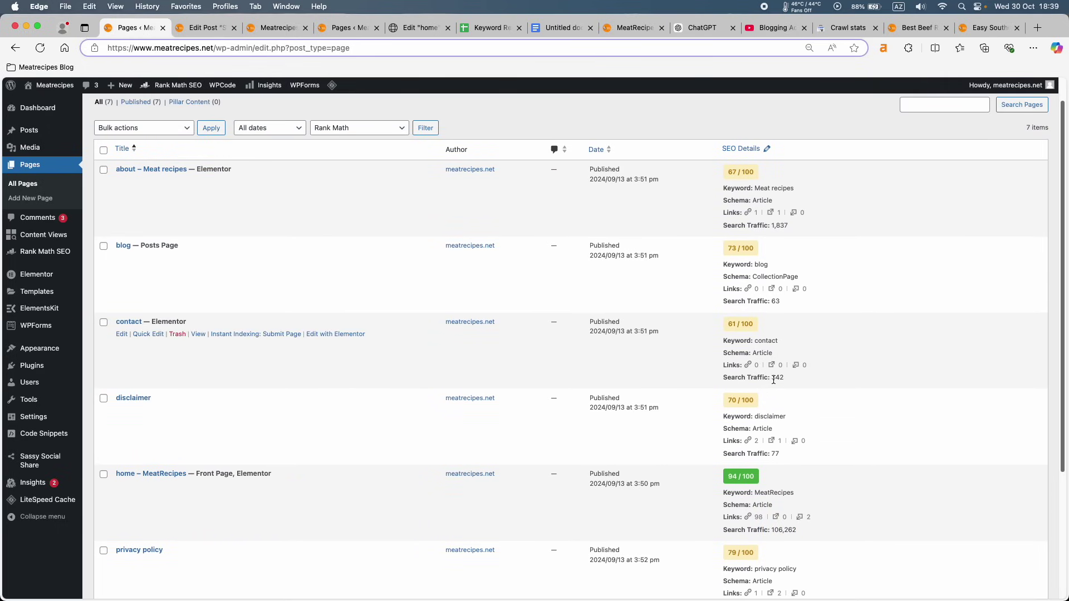
pyautogui.scroll(1, 751, 328)
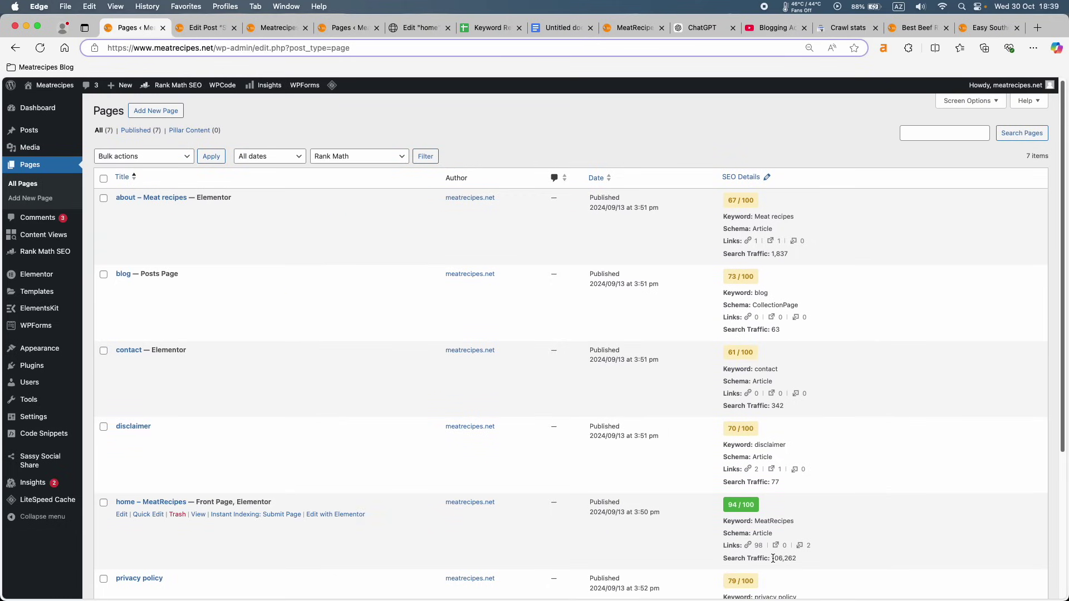
pyautogui.doubleClick(786, 253)
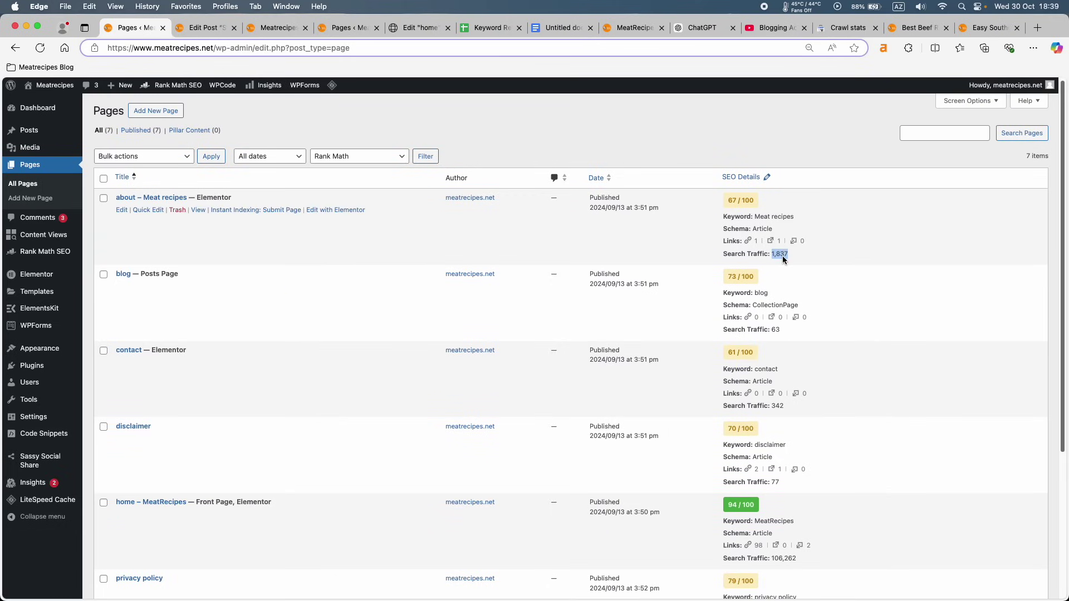
pyautogui.scroll(-3, 762, 424)
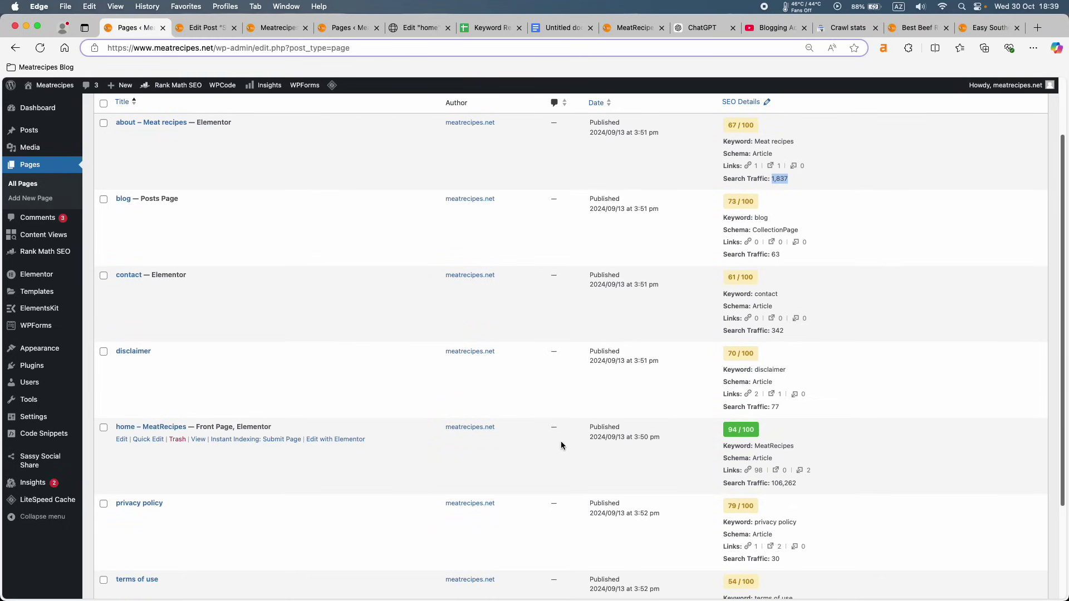
pyautogui.scroll(3, 560, 443)
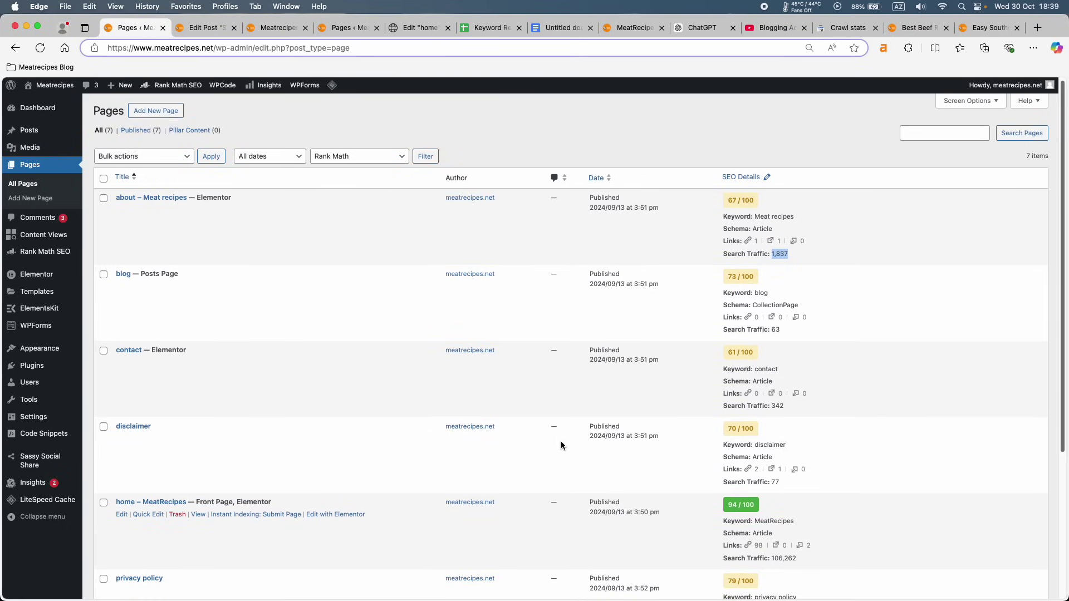
# Open the list of all posts and examine the posts' SEO scores, keywords and search traffic.
pyautogui.click(33, 131)
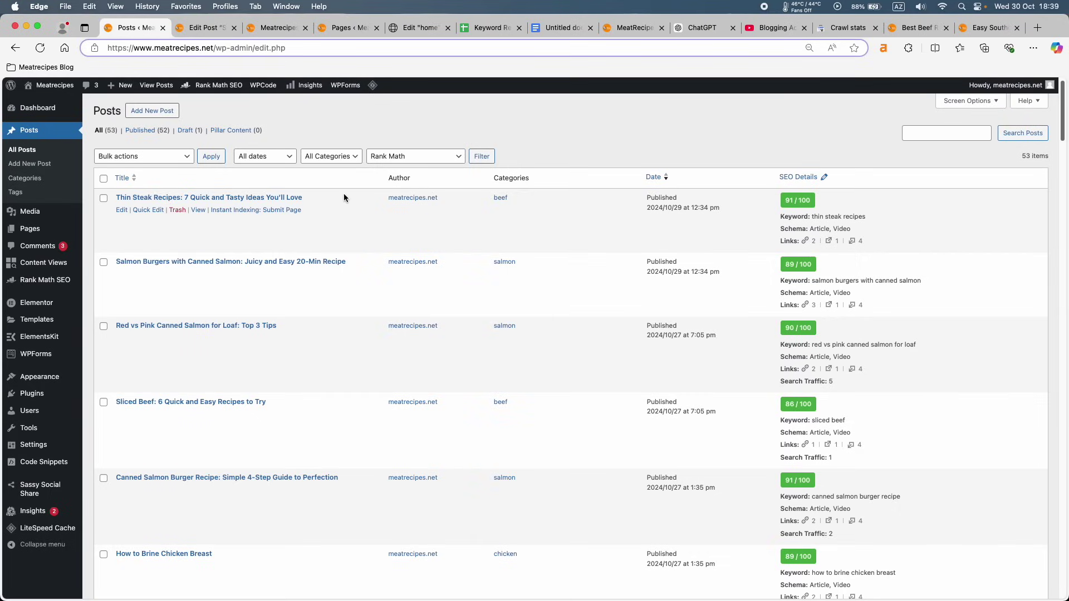
pyautogui.scroll(-10, 344, 197)
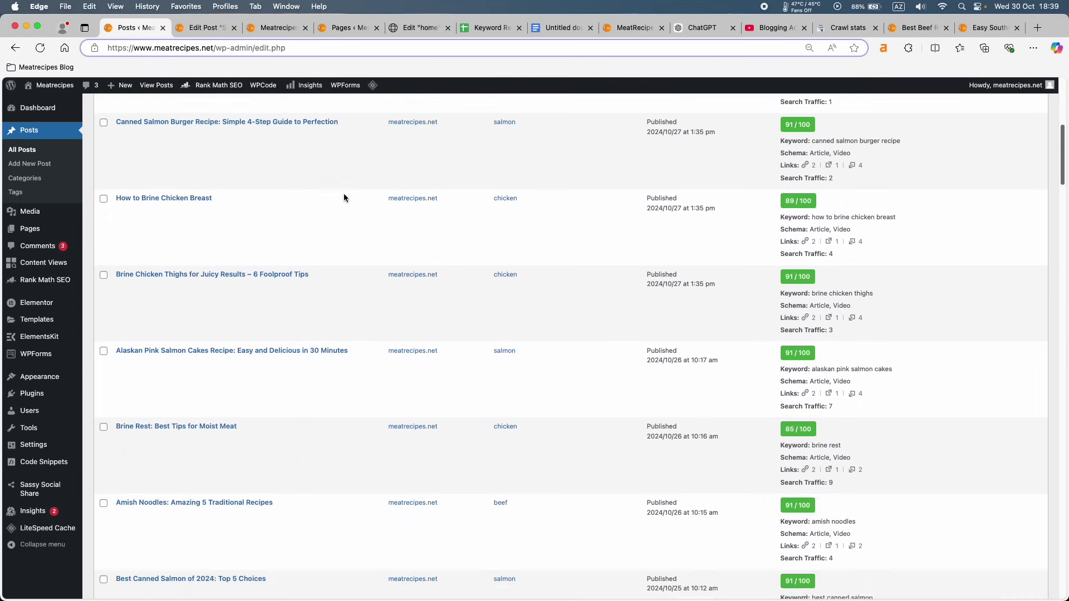
pyautogui.scroll(10, 352, 134)
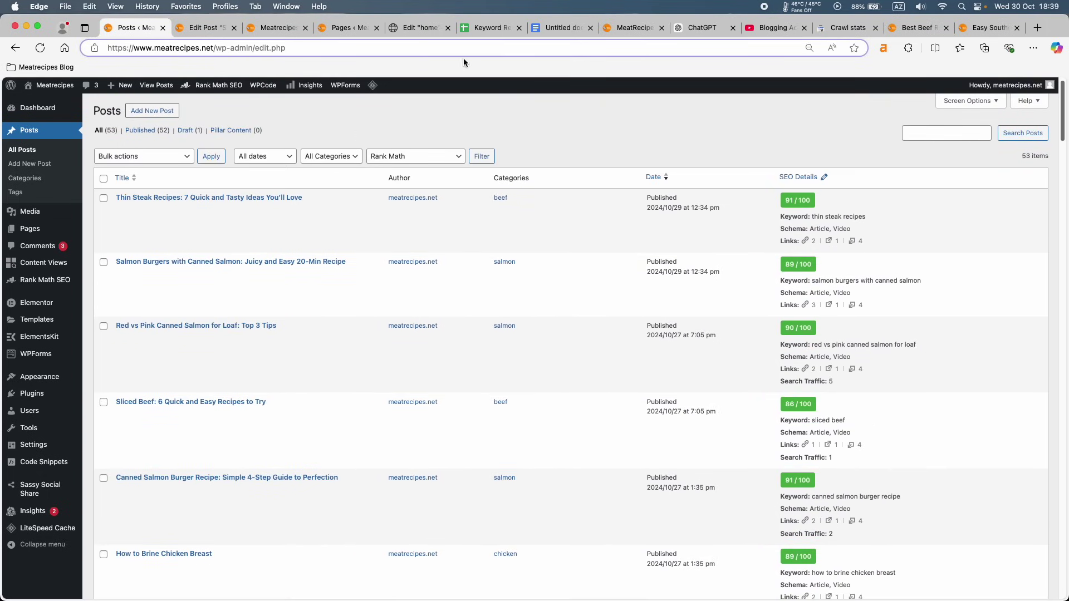
# Switch to the Blogging Academy playlist on YouTube and review its modules, from Rank Math SEO and keyword research through AI image generators.
pyautogui.click(773, 27)
pyautogui.scroll(5, 563, 399)
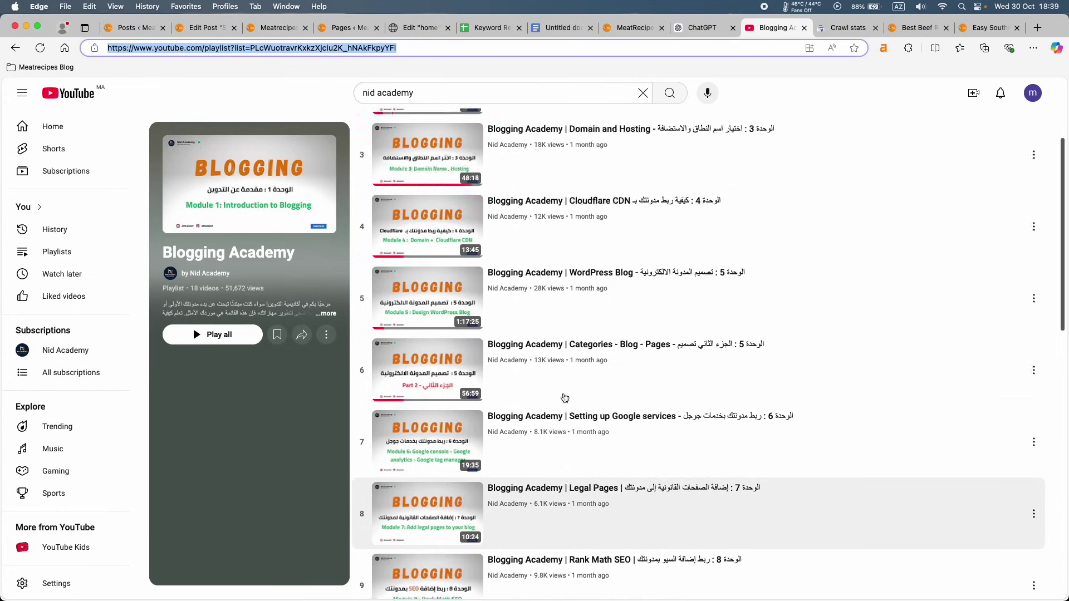
pyautogui.scroll(-10, 564, 397)
pyautogui.scroll(-4, 565, 397)
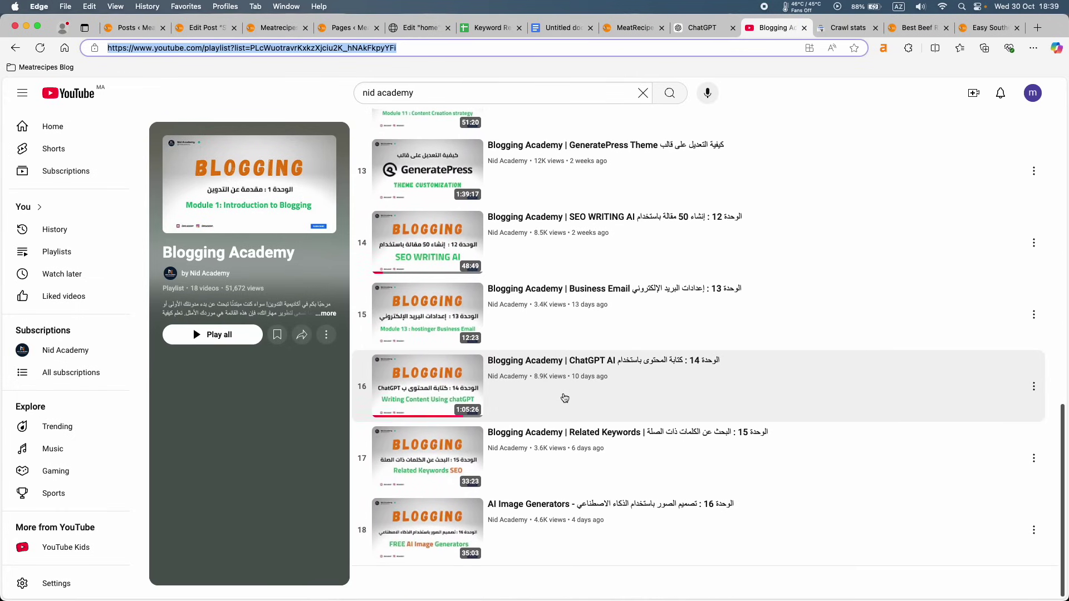
pyautogui.scroll(4, 565, 398)
pyautogui.scroll(1, 564, 398)
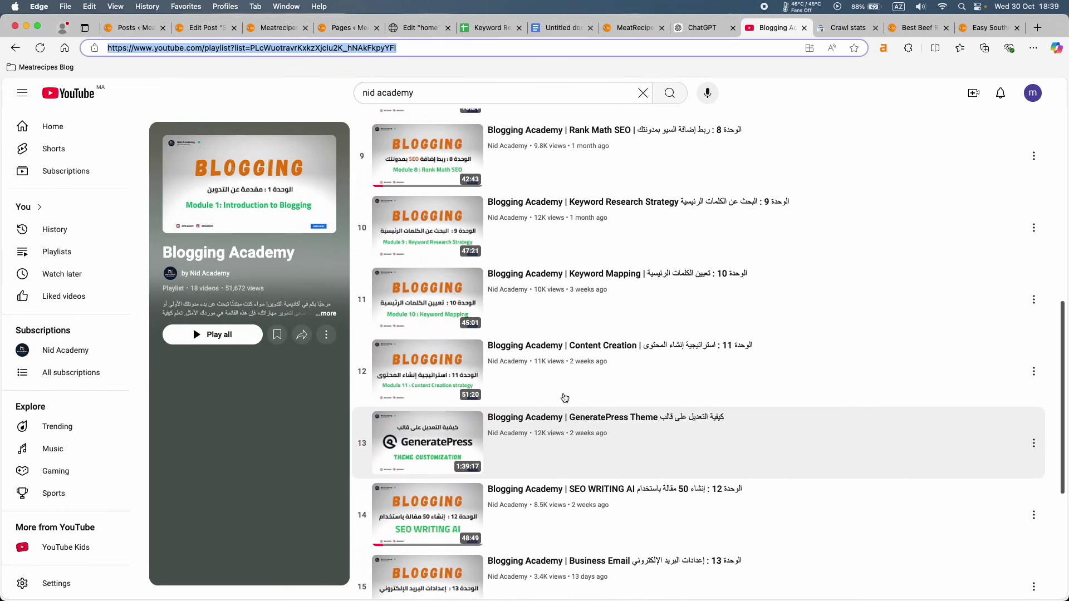
pyautogui.scroll(1, 598, 335)
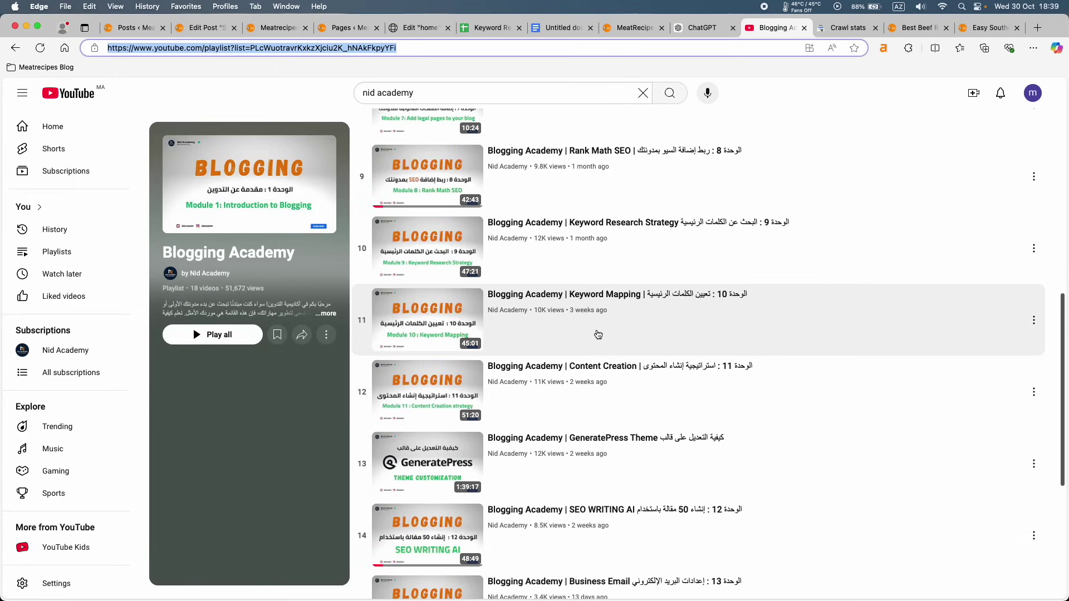
pyautogui.scroll(1, 631, 316)
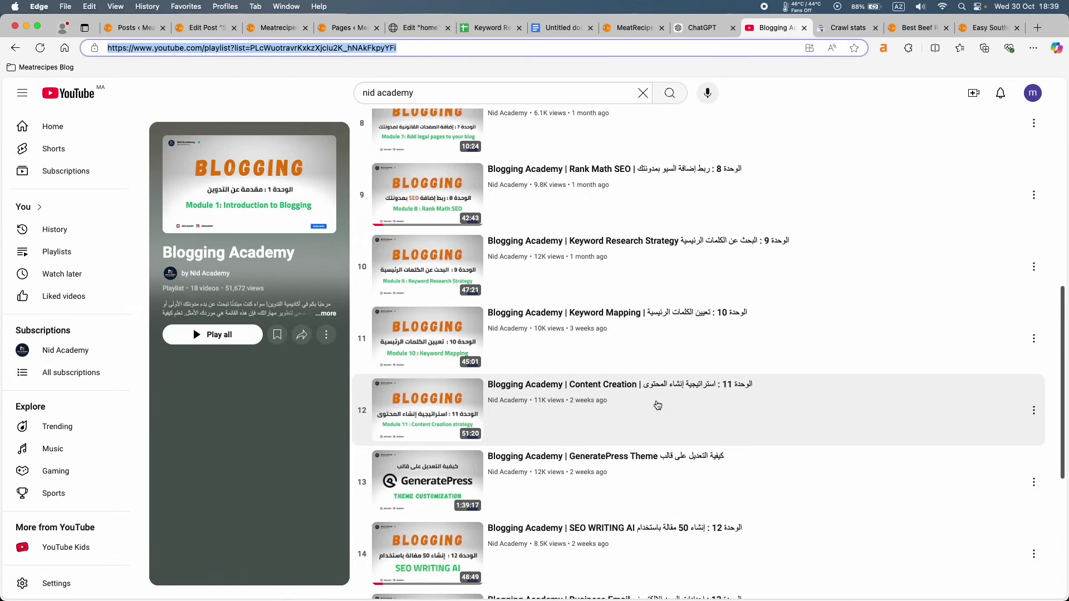
pyautogui.scroll(-3, 707, 443)
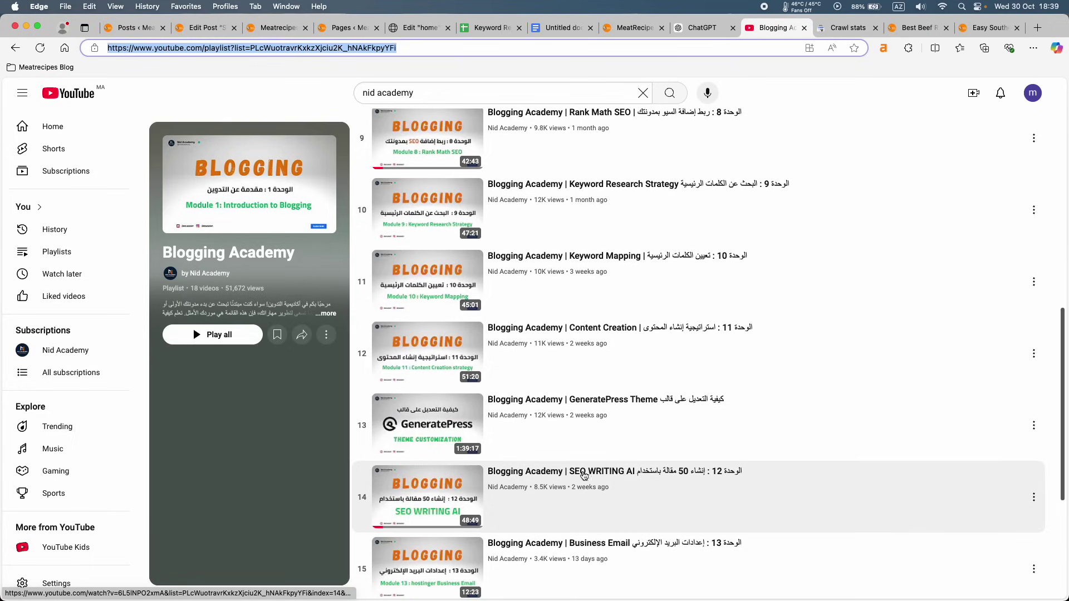
pyautogui.scroll(-5, 584, 473)
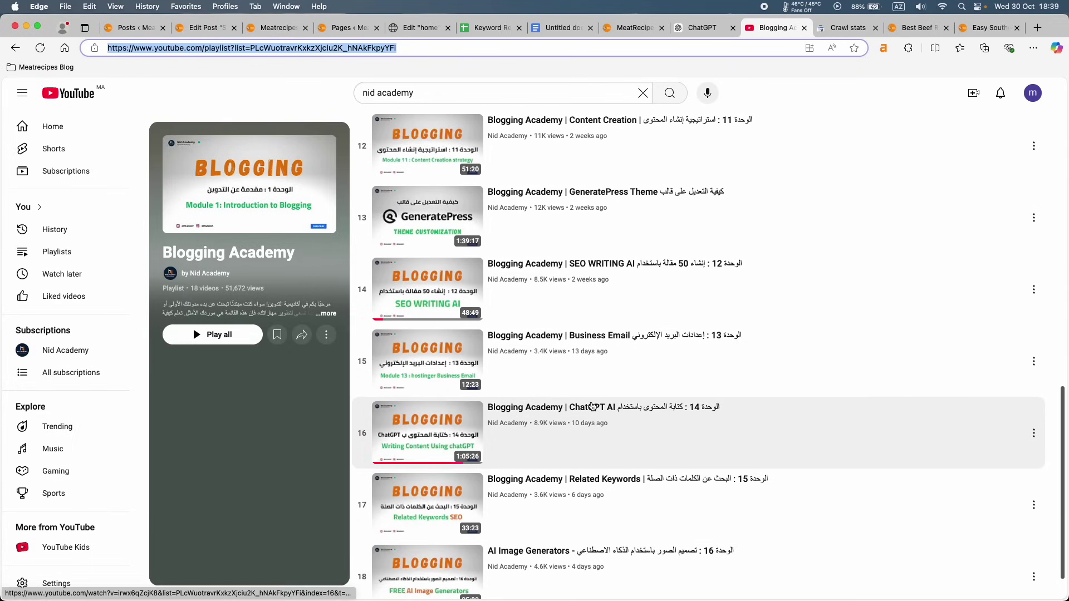
pyautogui.scroll(-1, 592, 407)
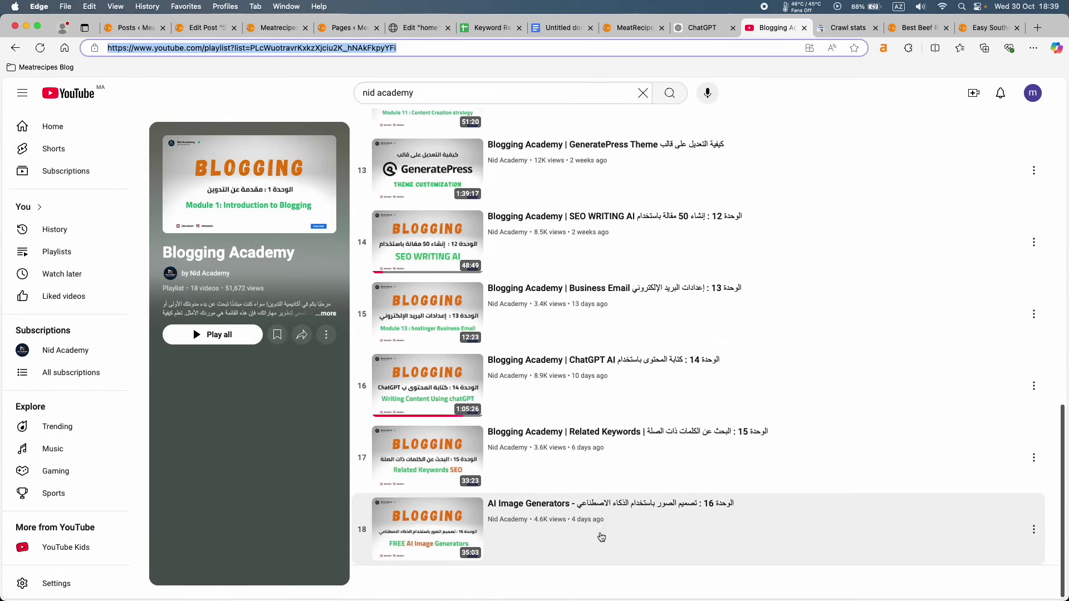
# Return to the WordPress posts list and open the beef category for editing.
pyautogui.click(135, 31)
pyautogui.scroll(-1, 286, 411)
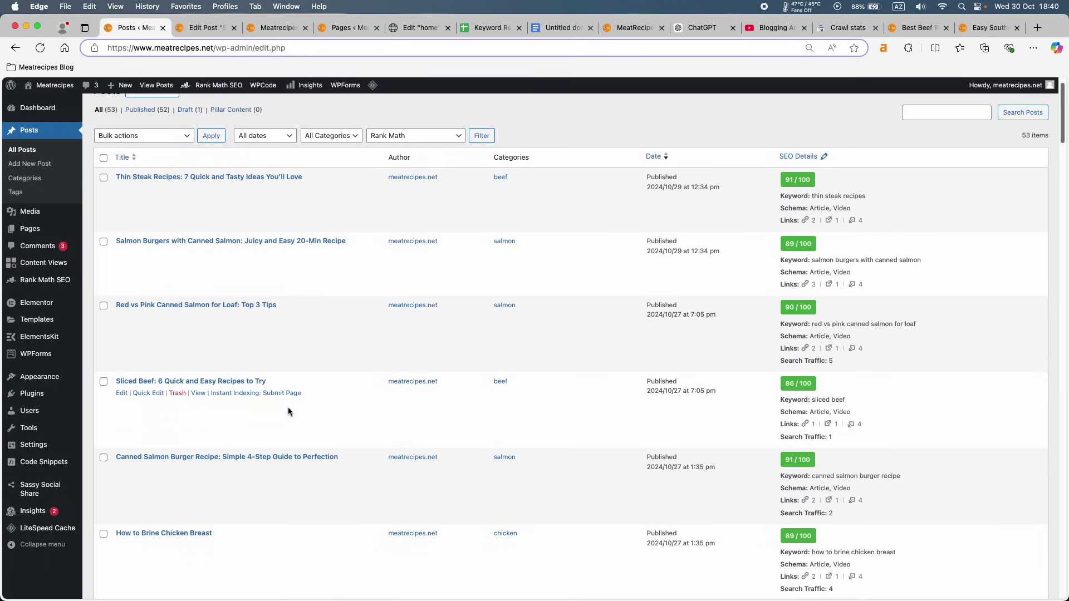
pyautogui.click(35, 177)
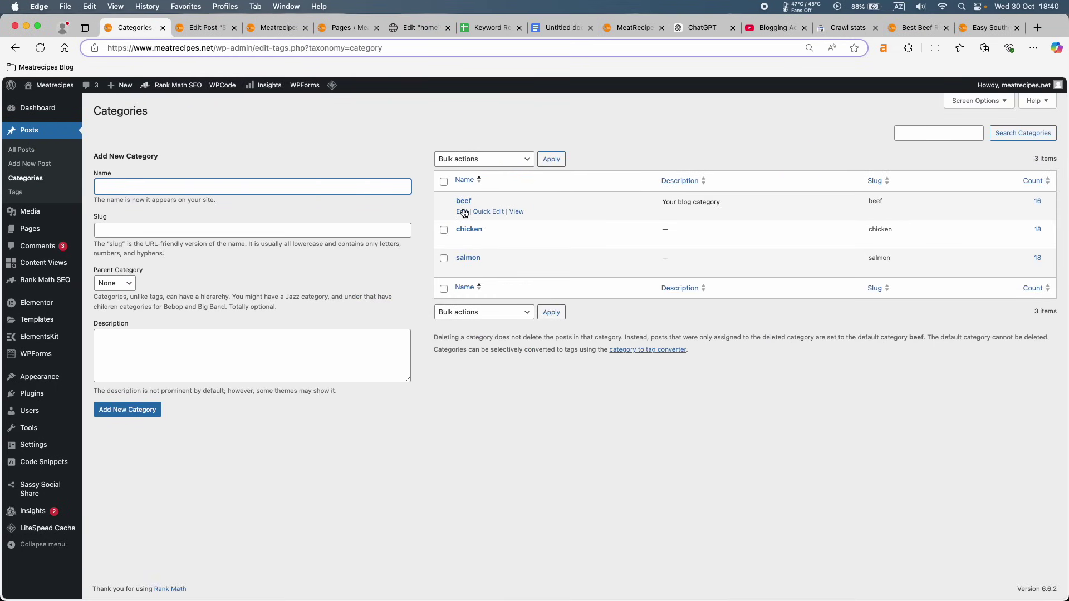
pyautogui.click(463, 212)
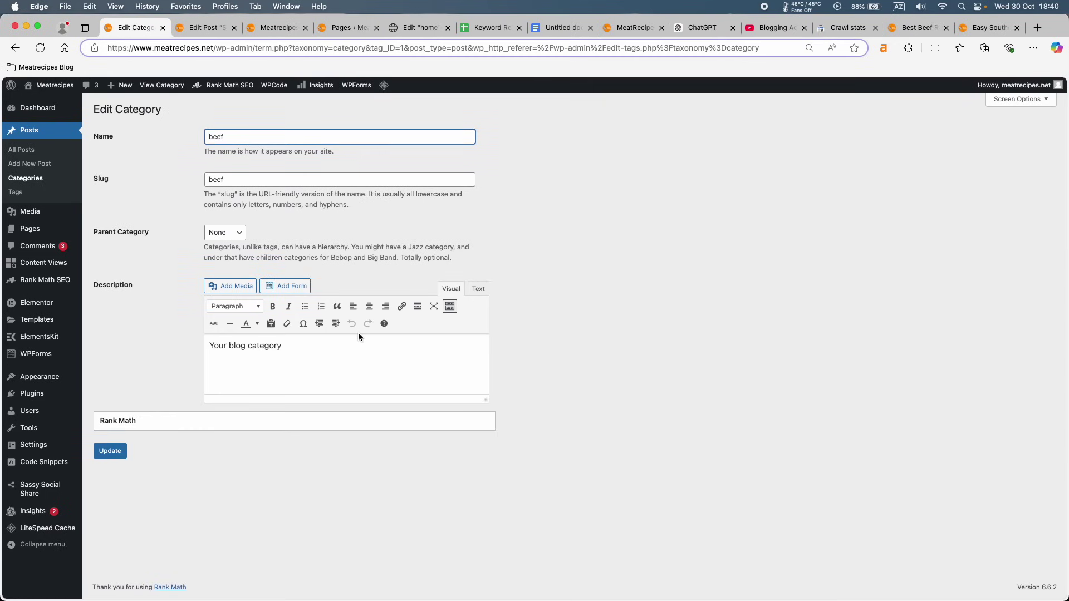
# Examine the beef category's Rank Math snippet title, permalink and description, along with its focus keyword and SEO checks.
pyautogui.scroll(-5, 315, 459)
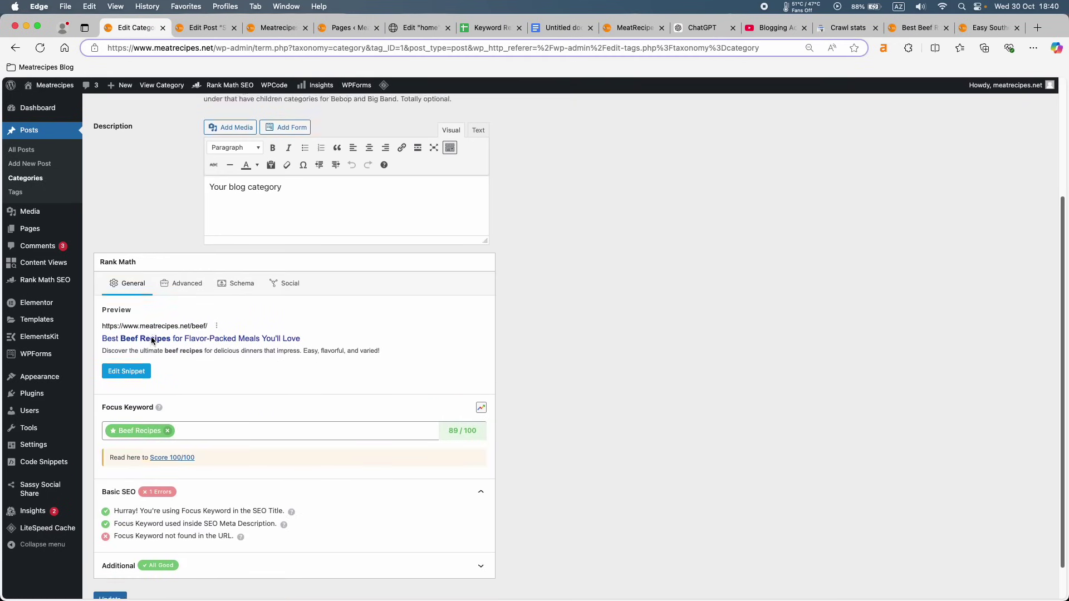
pyautogui.scroll(-2, 152, 341)
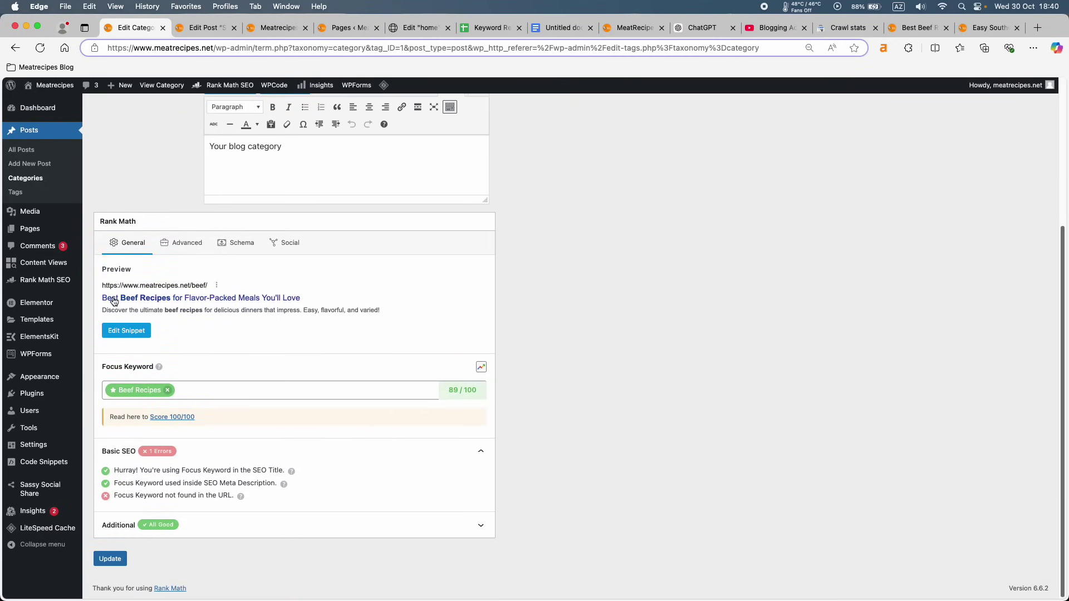
pyautogui.click(126, 331)
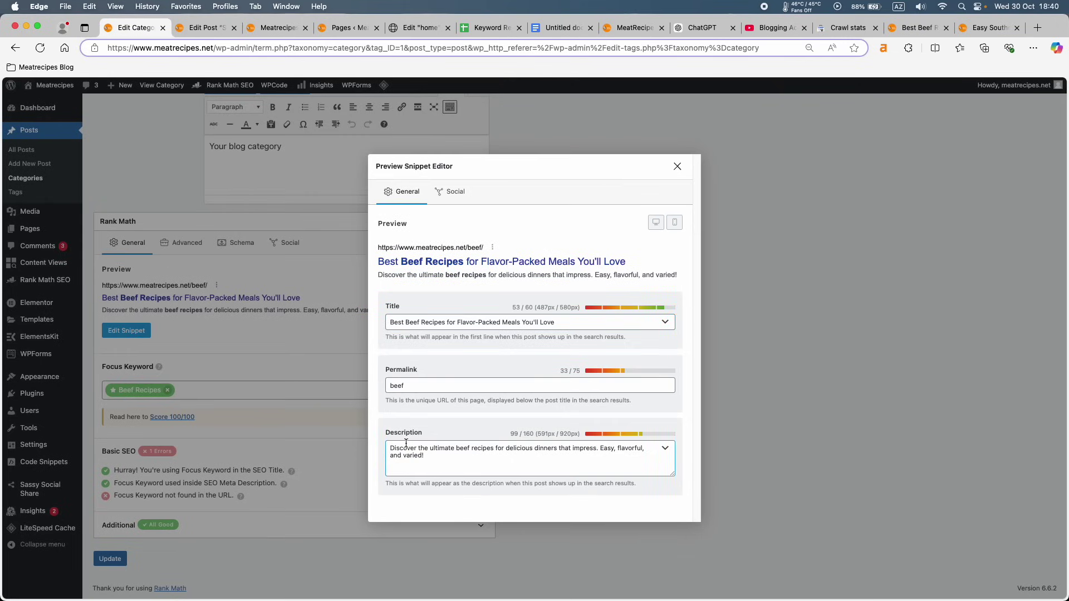
pyautogui.click(677, 167)
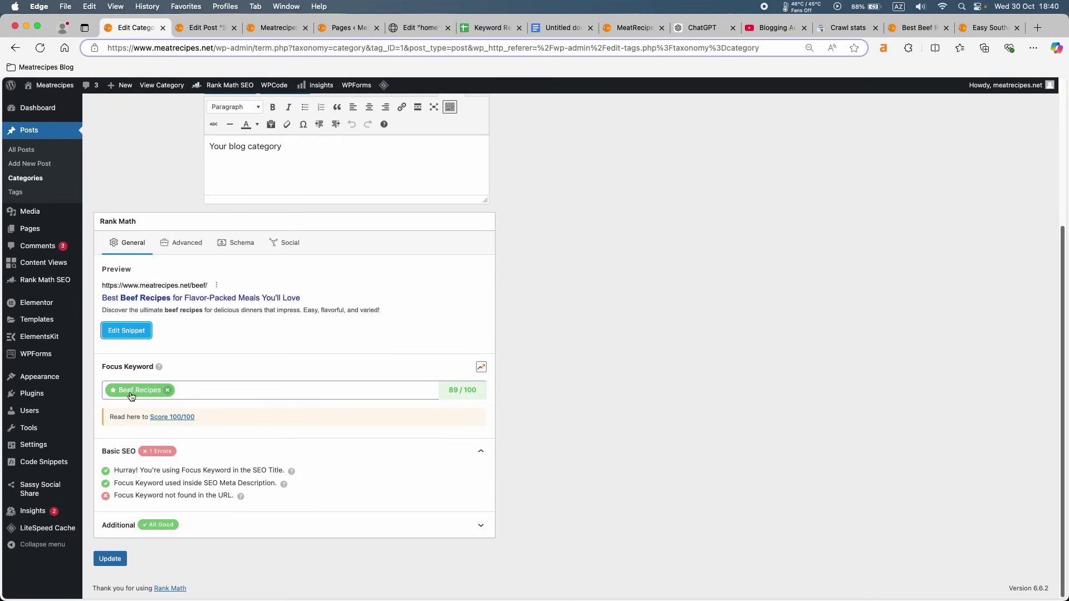
pyautogui.scroll(3, 140, 415)
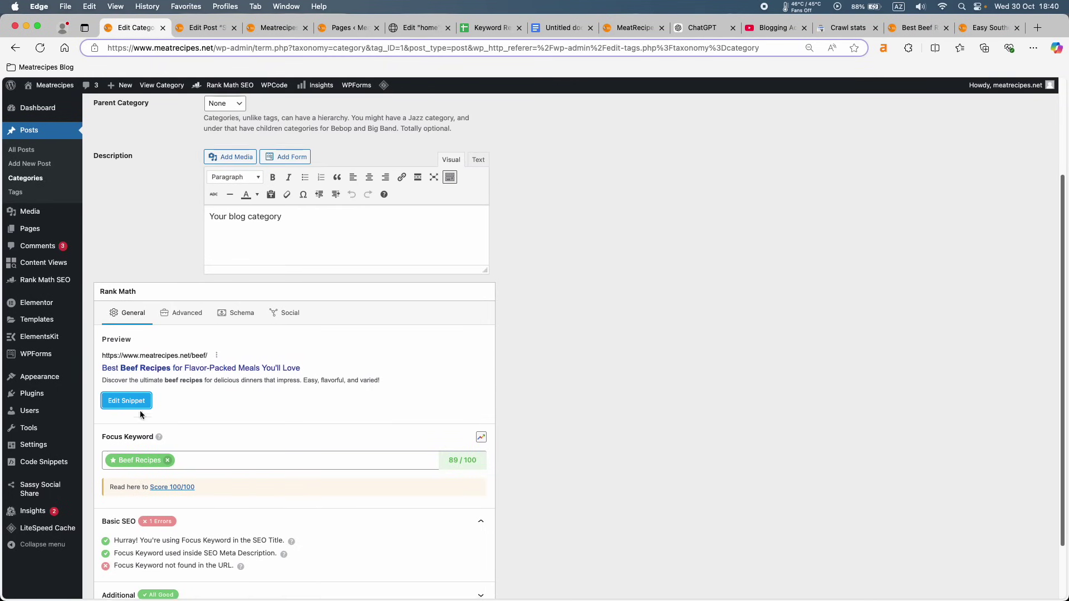
# Open the chicken category for editing and examine its Rank Math snippet and focus keyword.
pyautogui.click(27, 177)
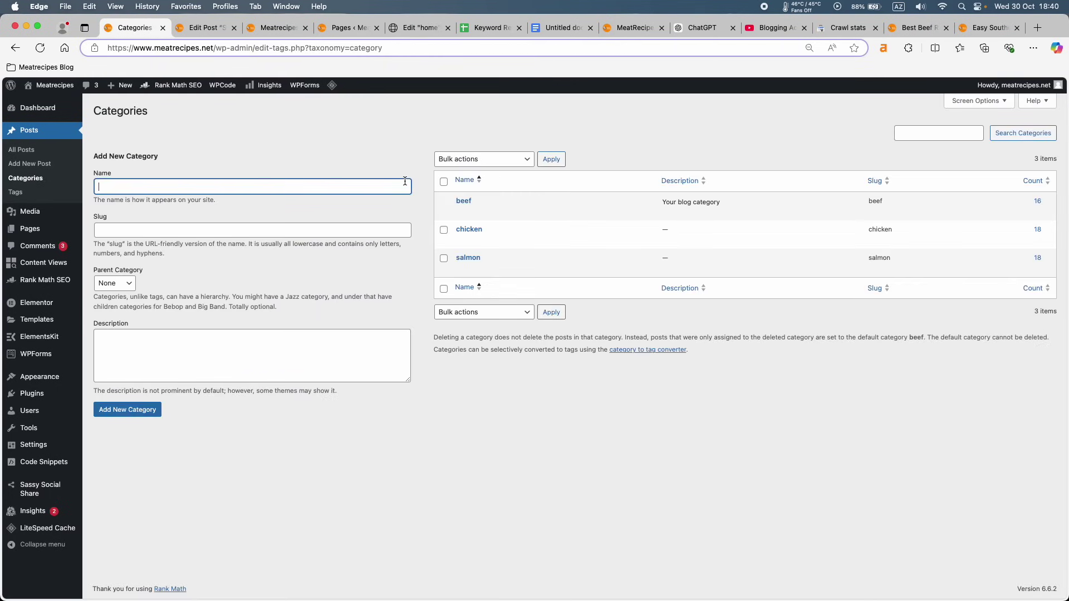
pyautogui.moveTo(462, 240)
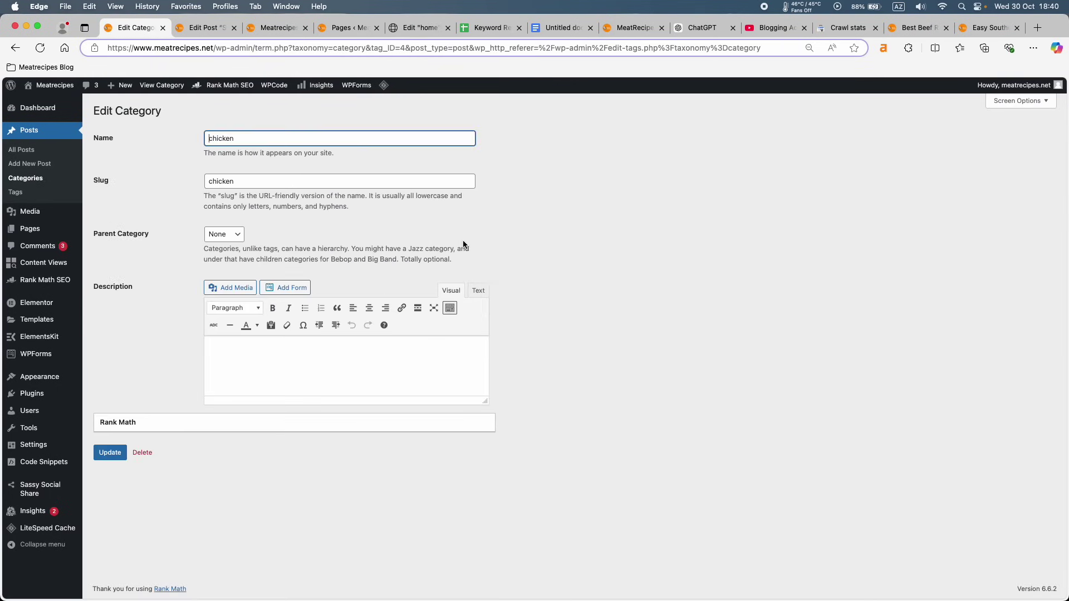
pyautogui.scroll(-5, 309, 401)
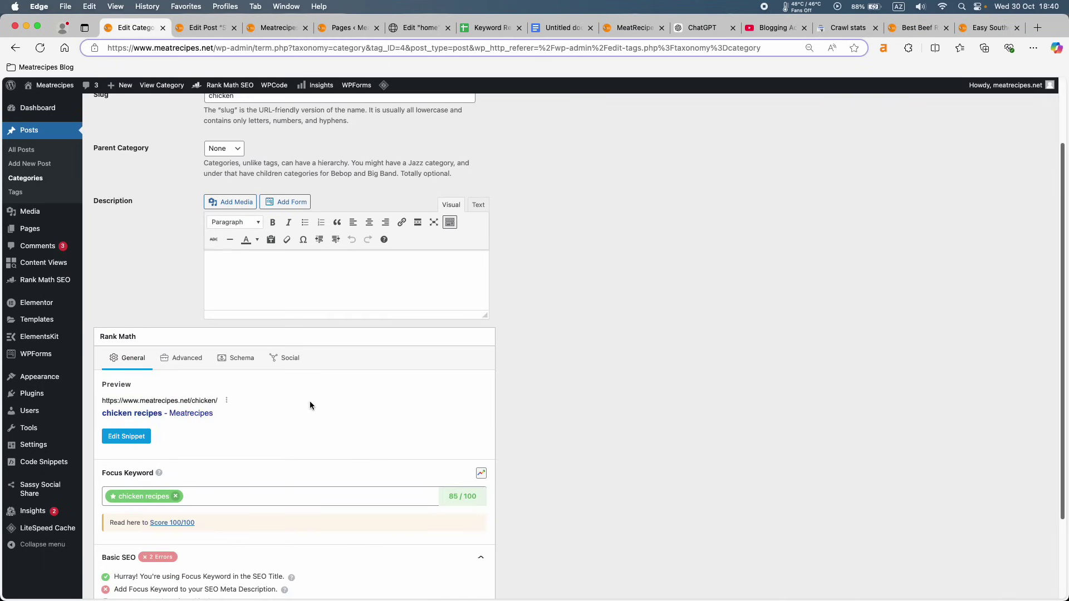
pyautogui.scroll(5, 310, 401)
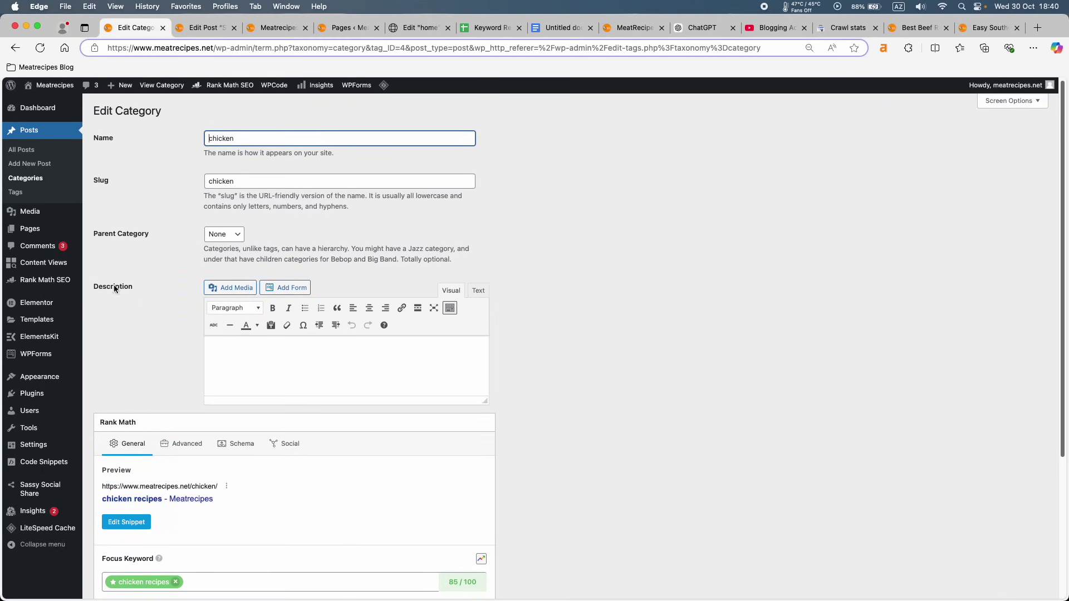
pyautogui.click(159, 591)
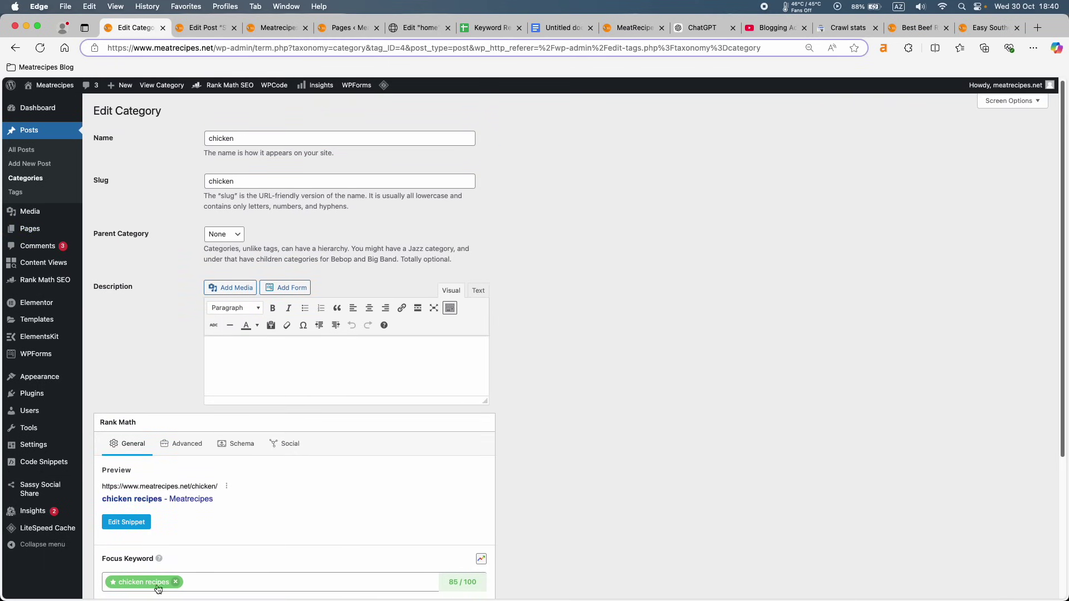
pyautogui.scroll(-5, 158, 592)
pyautogui.click(144, 392)
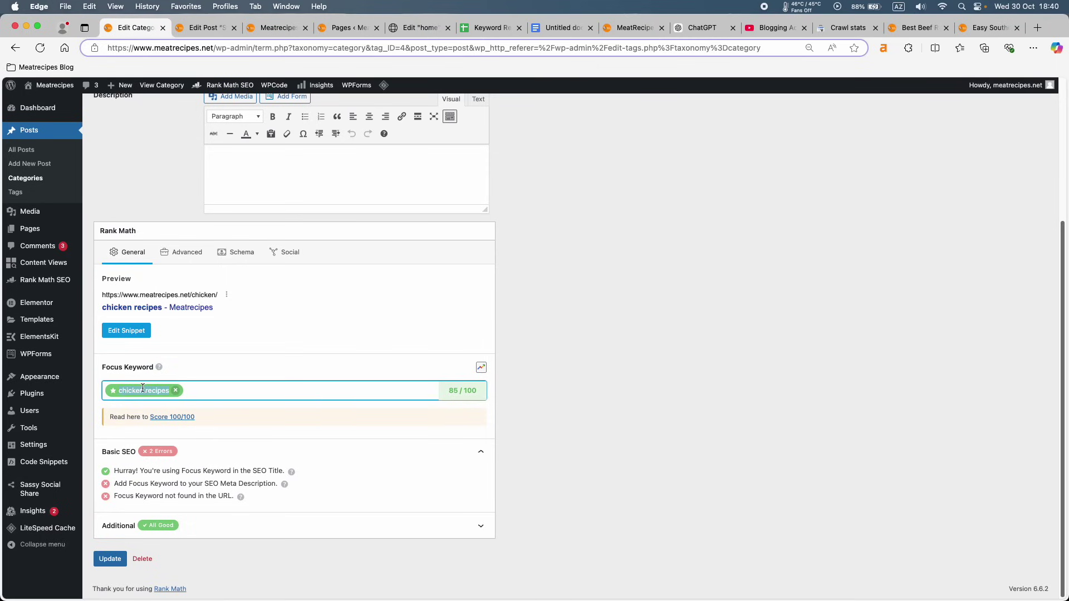
pyautogui.rightClick(144, 393)
pyautogui.click(190, 160)
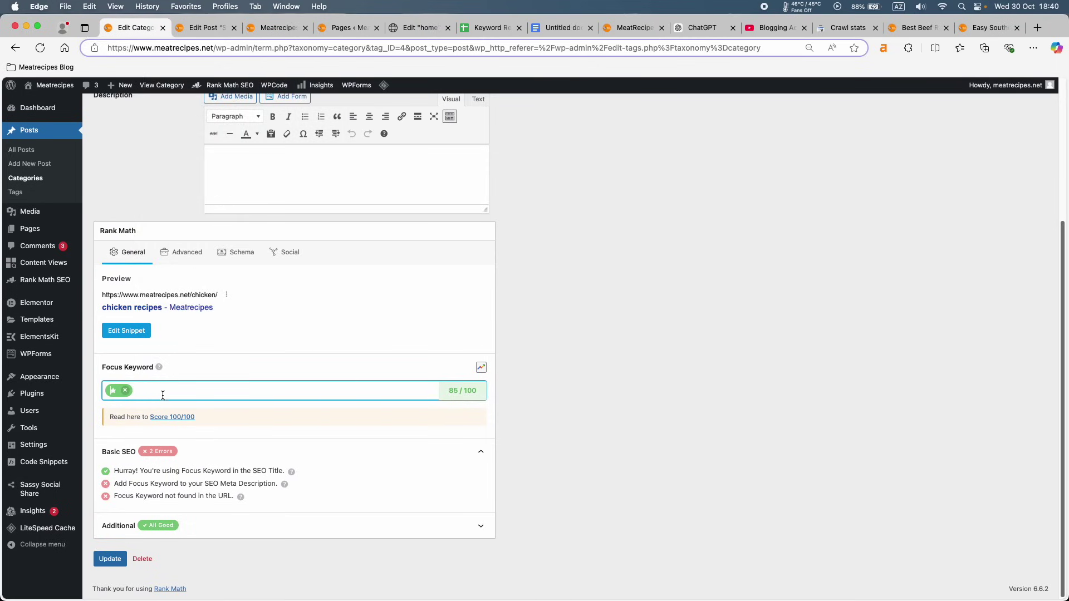
pyautogui.press('super+r')
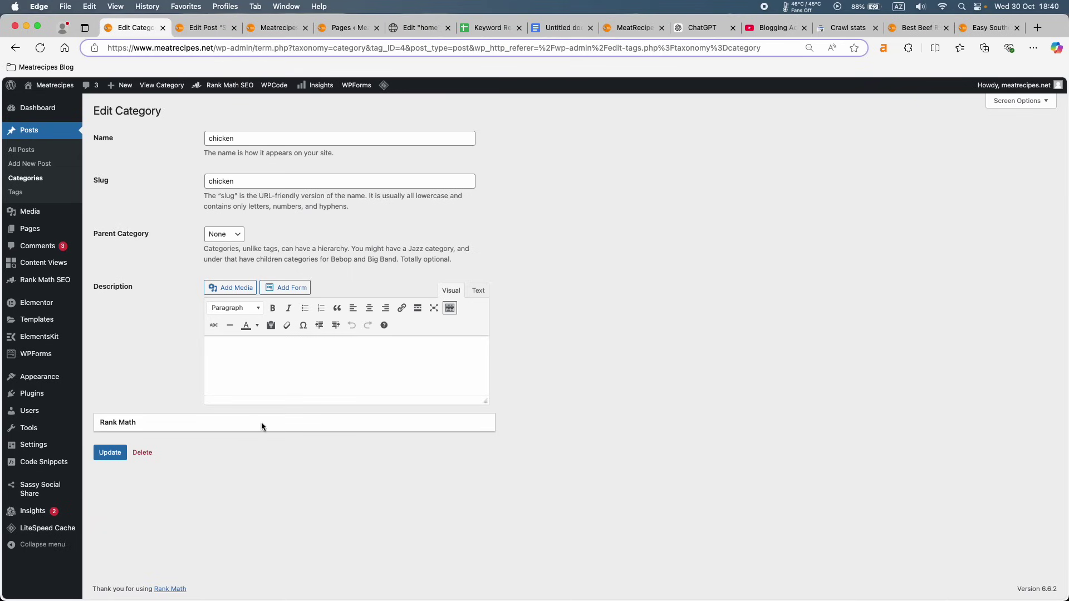
# Reopen the chicken category from the categories list and remove its focus keyword "chicken recipes".
pyautogui.click(26, 177)
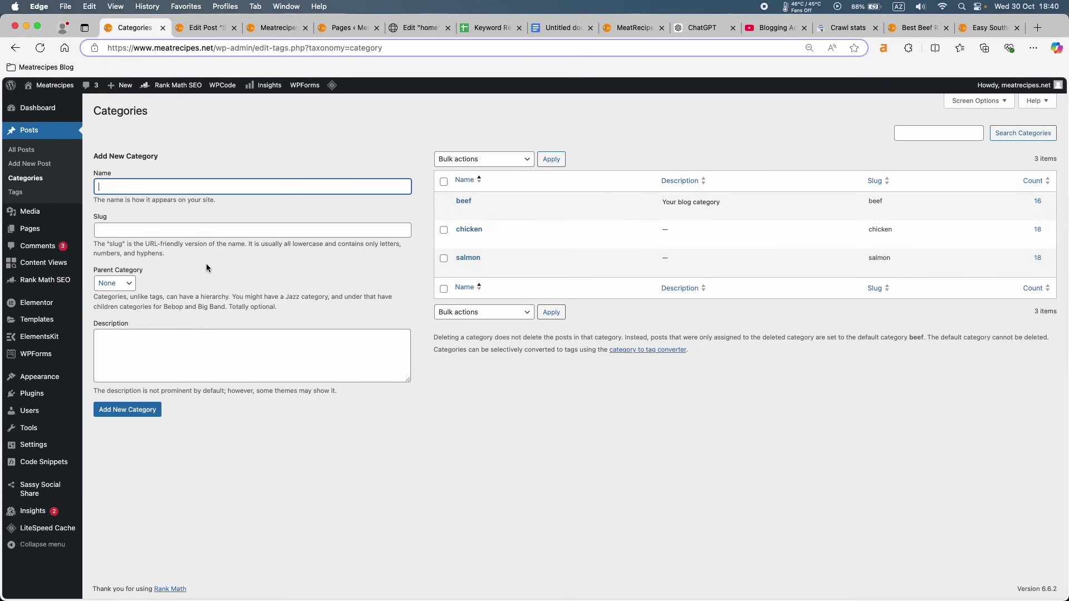
pyautogui.click(462, 241)
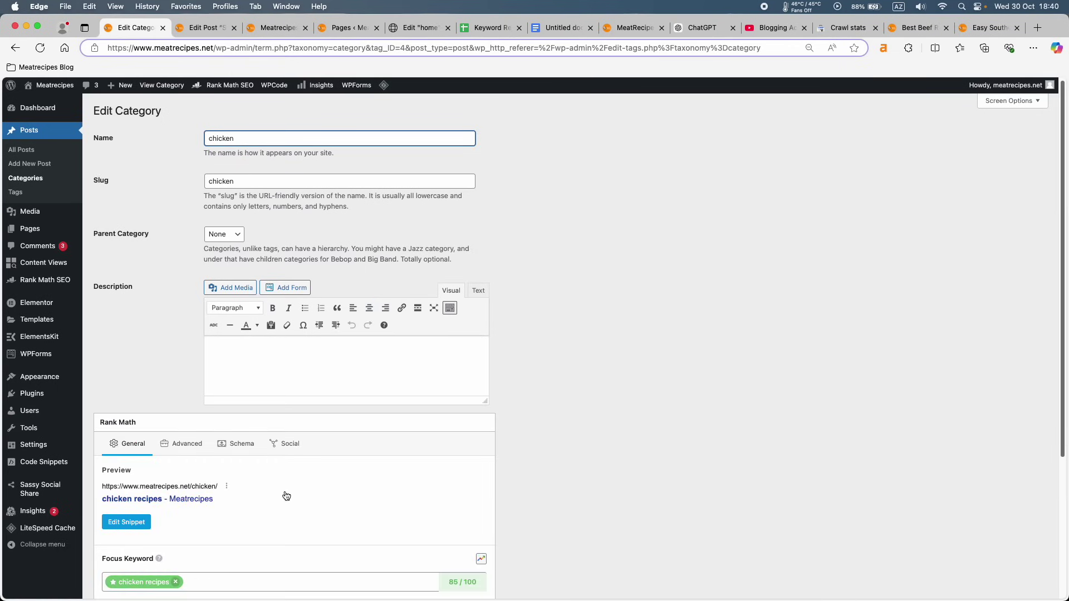
pyautogui.scroll(-3, 198, 484)
pyautogui.click(173, 474)
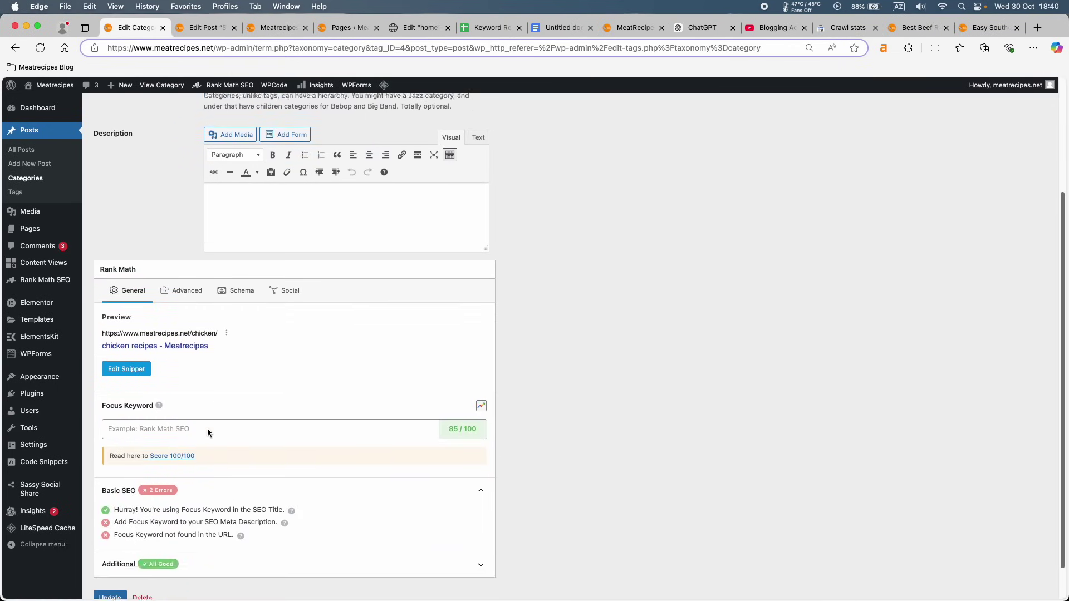
# Switch to ChatGPT and open the prompt templates, choosing SEO, On-Page Optimization and Meta Title & Description Generator.
pyautogui.scroll(-2, 207, 429)
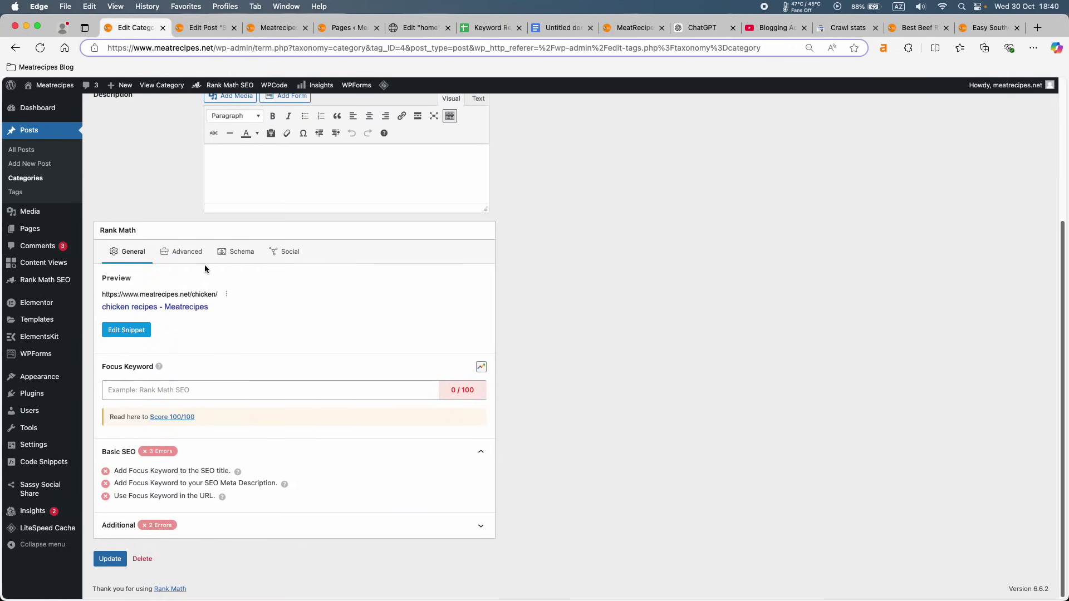
pyautogui.click(680, 29)
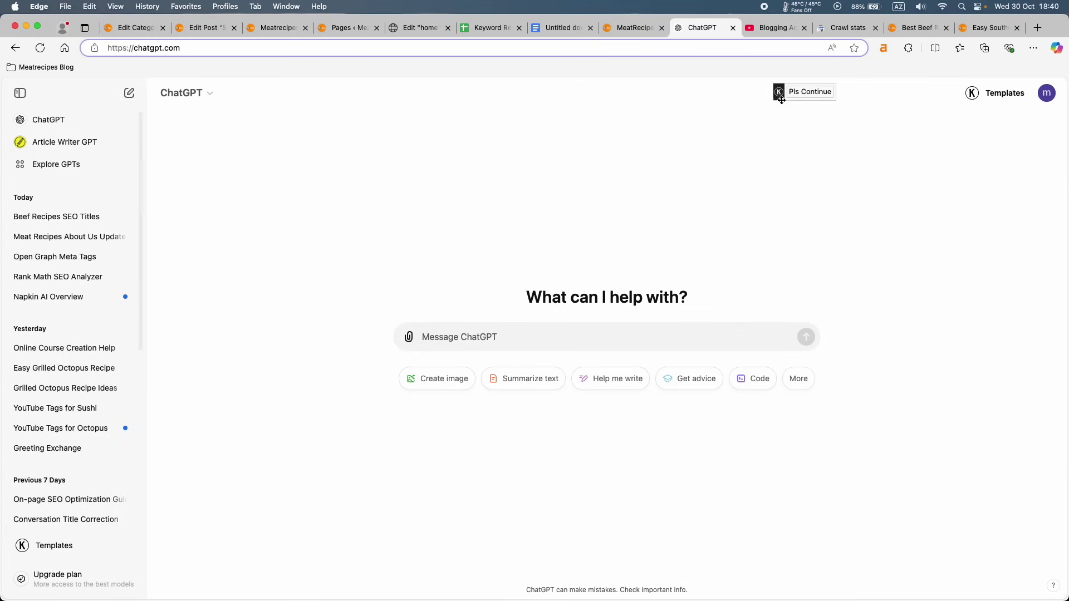
pyautogui.click(993, 95)
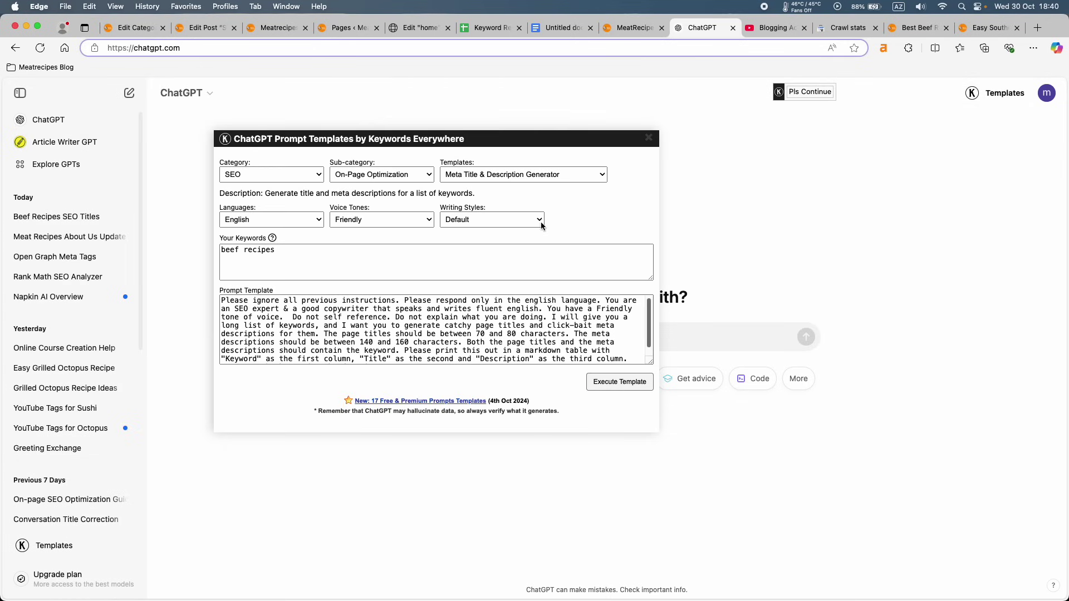
pyautogui.click(259, 176)
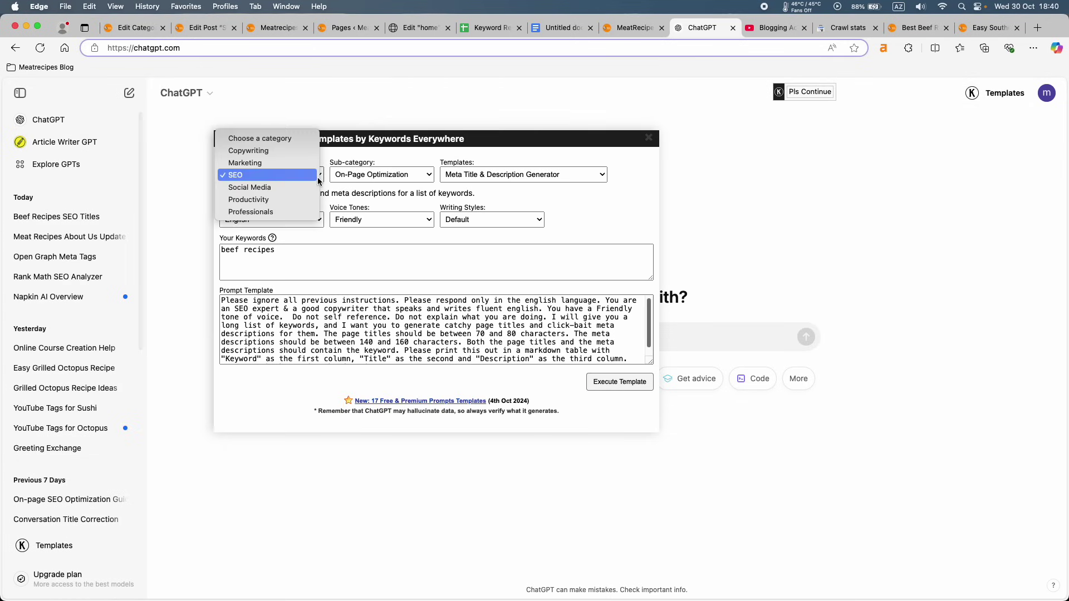
pyautogui.click(258, 177)
pyautogui.click(395, 175)
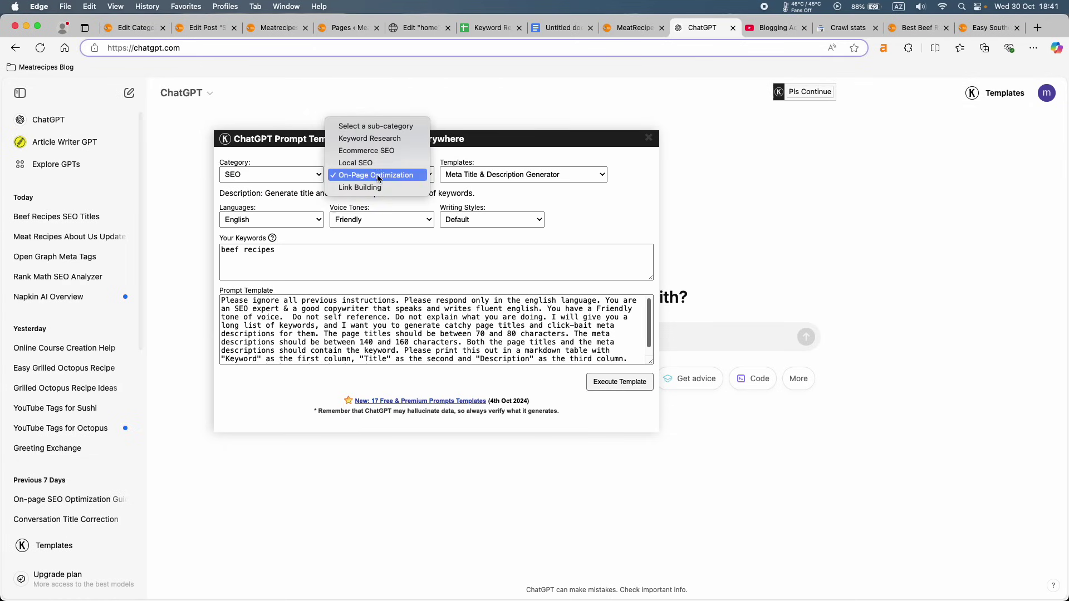
pyautogui.click(378, 176)
pyautogui.click(471, 176)
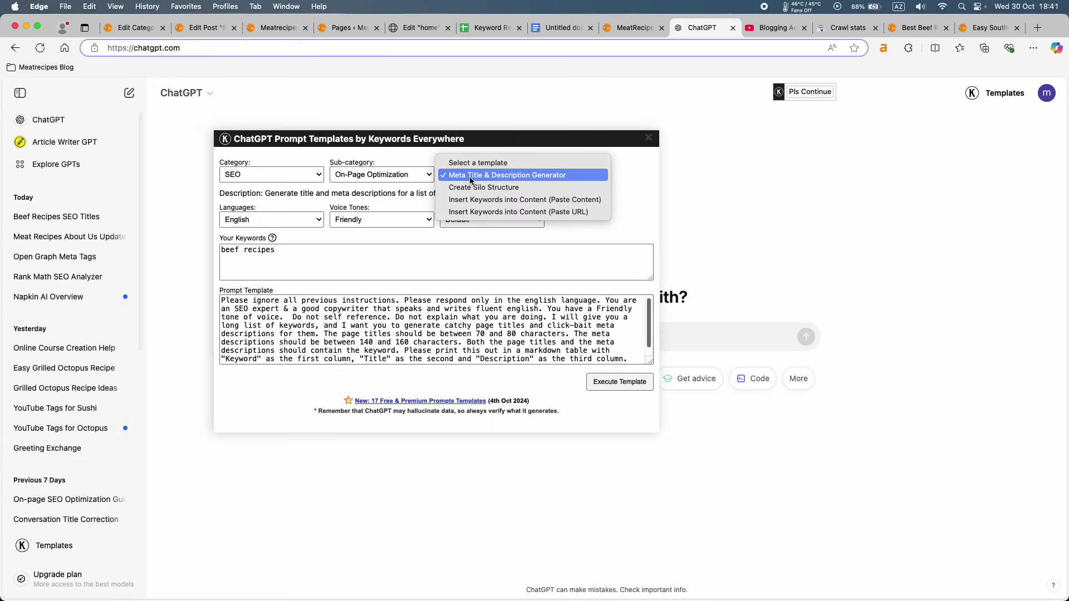
pyautogui.click(492, 176)
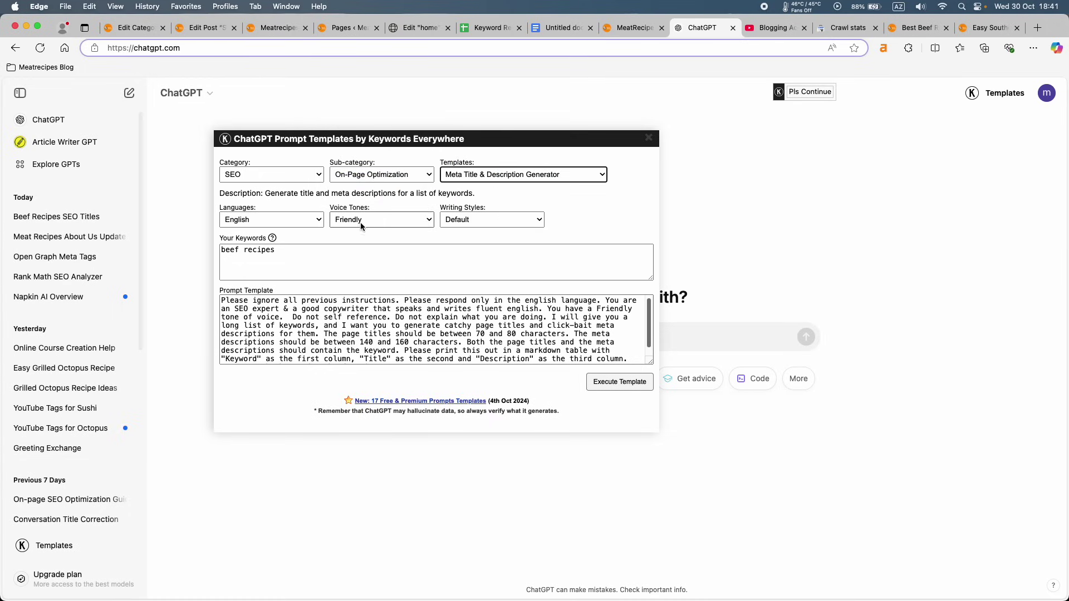
# Set the template's keywords to "chicken recipes" with the Default writing style, execute the template and submit the prompt.
pyautogui.click(347, 258)
pyautogui.hotkey('shift', 'alt', 'Left')
pyautogui.hotkey('shift', 'alt', 'Left')
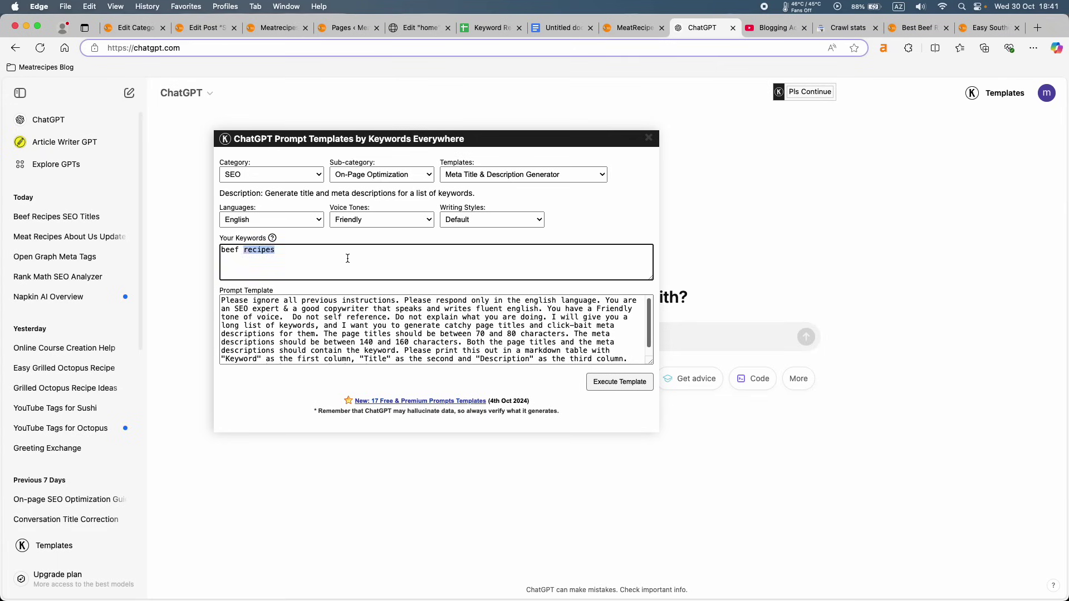
pyautogui.write('chicken recipes')
pyautogui.click(514, 221)
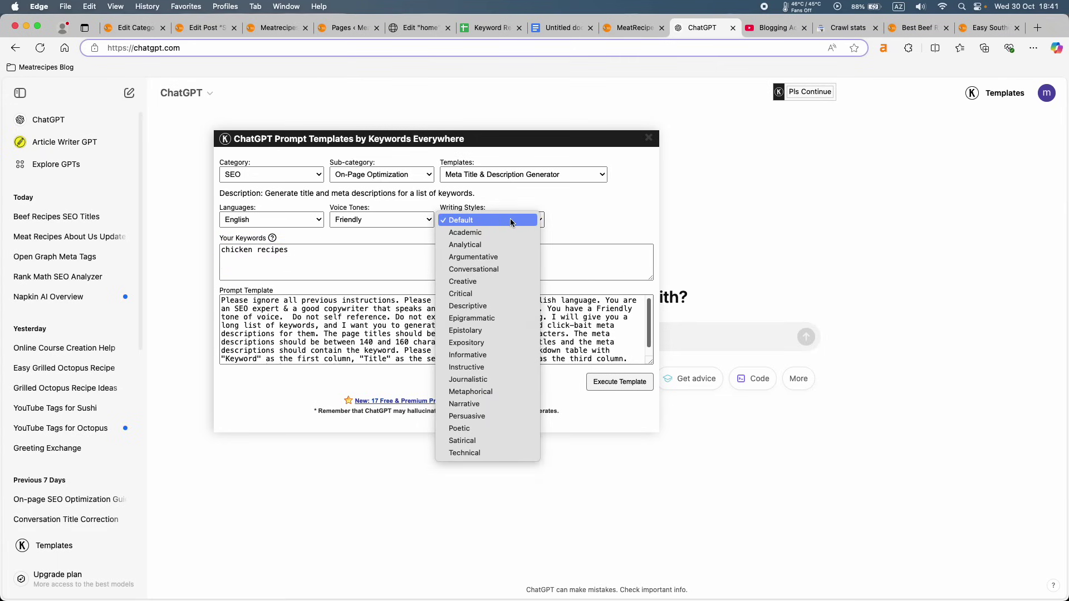
pyautogui.click(511, 221)
pyautogui.click(638, 389)
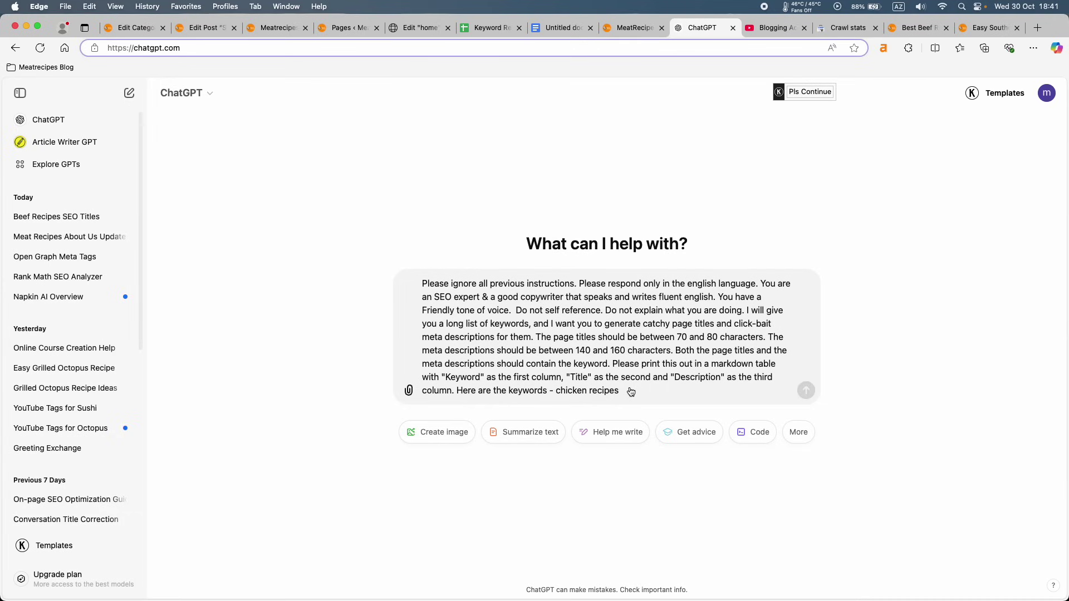
pyautogui.press('Return')
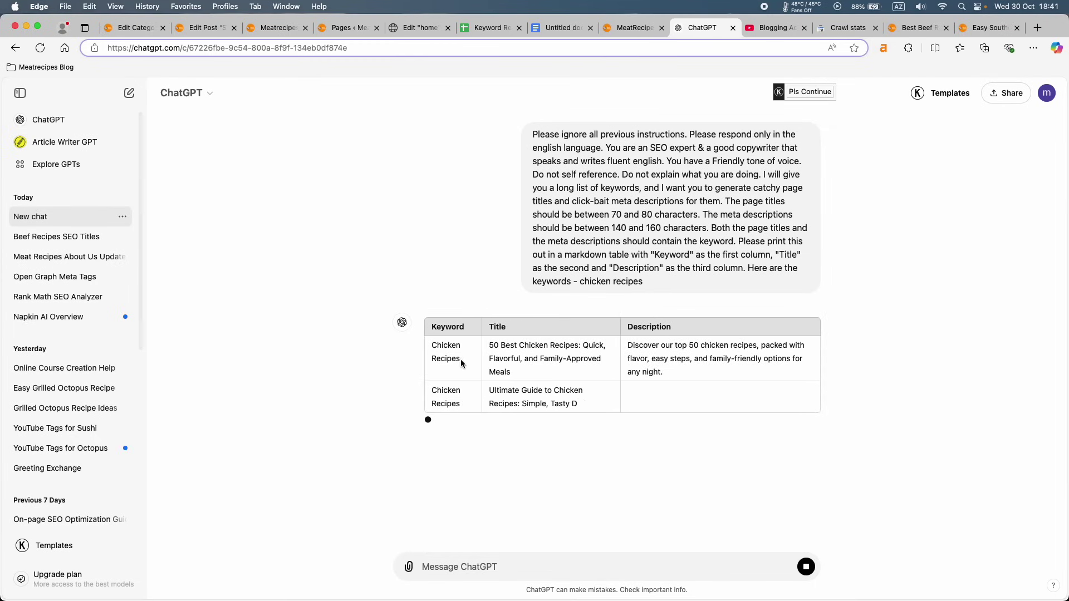
# Copy the keyword "Chicken Recipes" from the generated table and paste it as the chicken category's focus keyword in WordPress.
pyautogui.tripleClick(459, 359)
pyautogui.press('super+c')
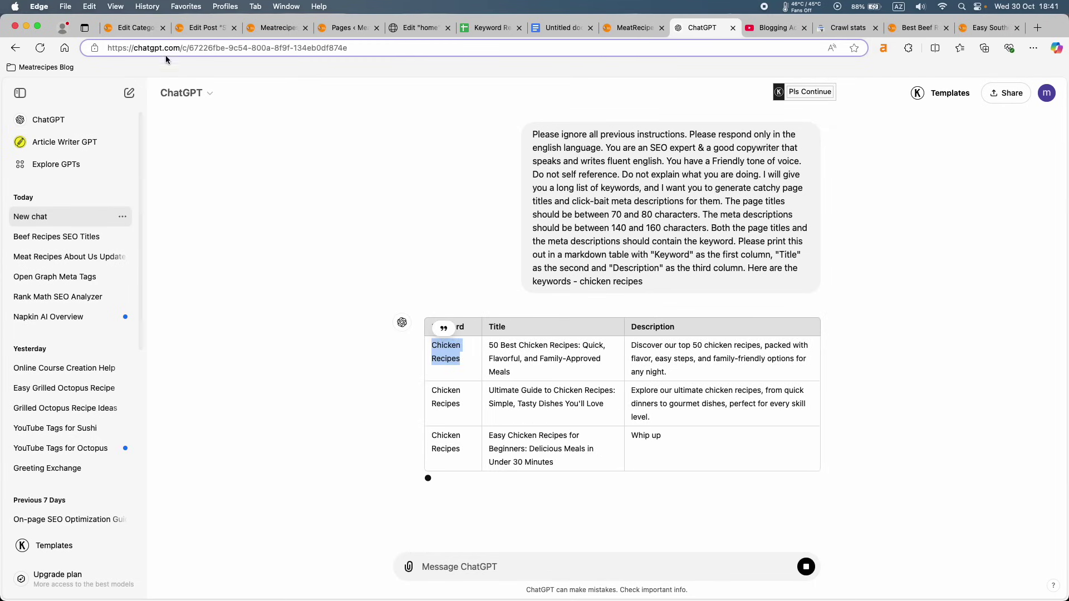
pyautogui.click(145, 29)
pyautogui.click(135, 388)
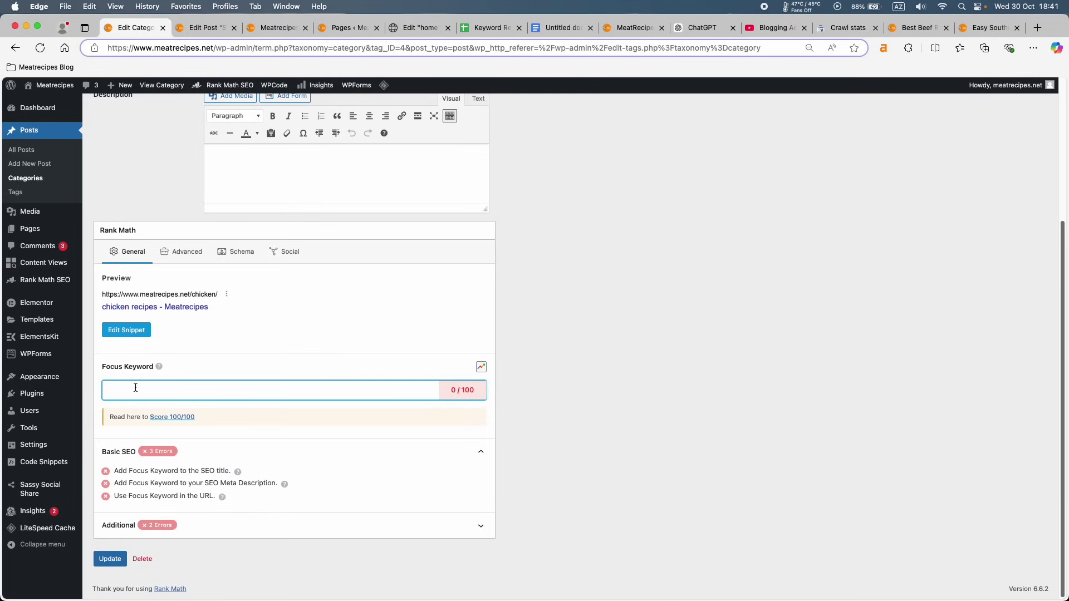
pyautogui.press('super+v')
# Return to ChatGPT and copy the generated title "Easy Chicken Recipes for Beginners: Delicious Meals in Under 30 Minutes".
pyautogui.click(687, 30)
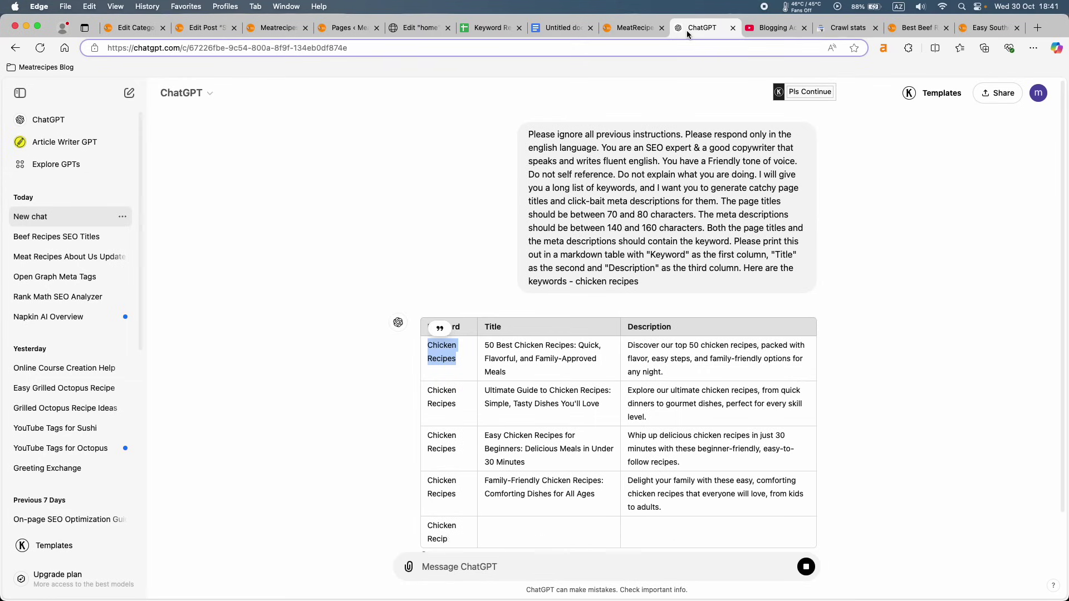
pyautogui.scroll(-3, 506, 356)
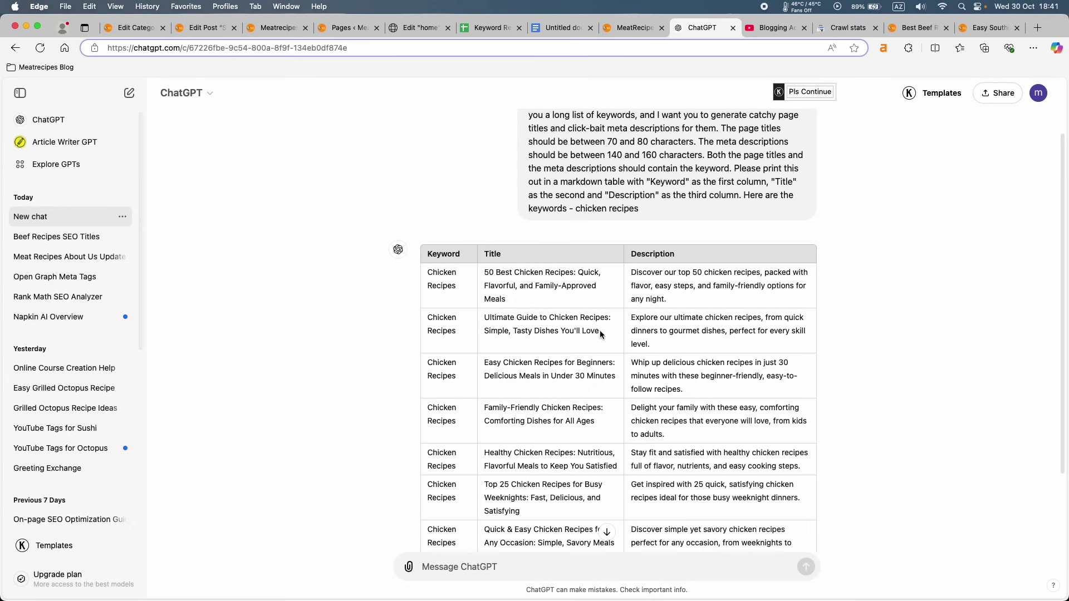
pyautogui.moveTo(601, 334); pyautogui.dragTo(481, 320)
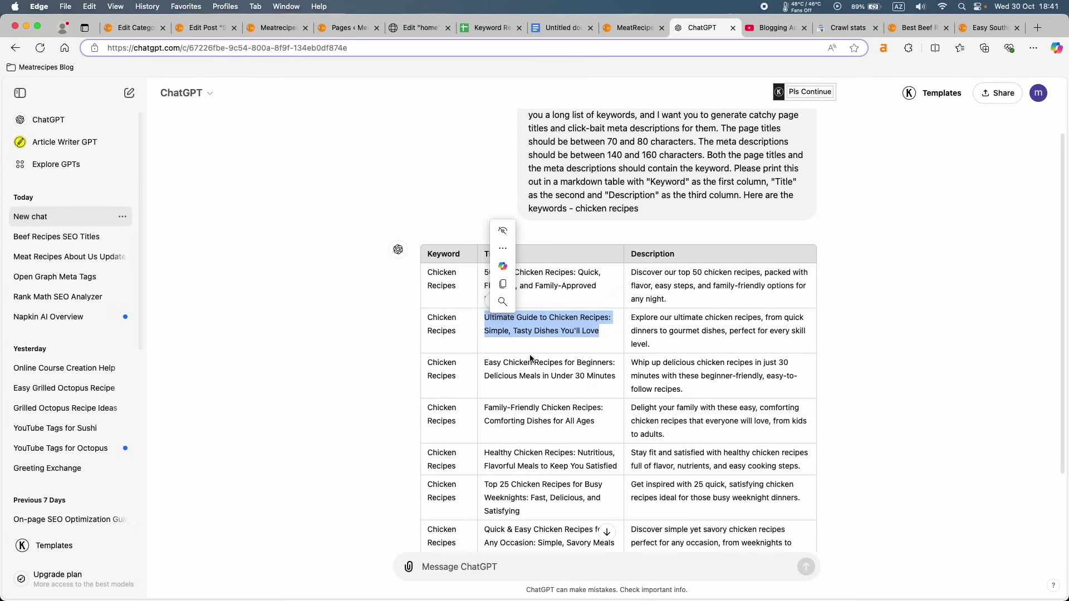
pyautogui.click(612, 363)
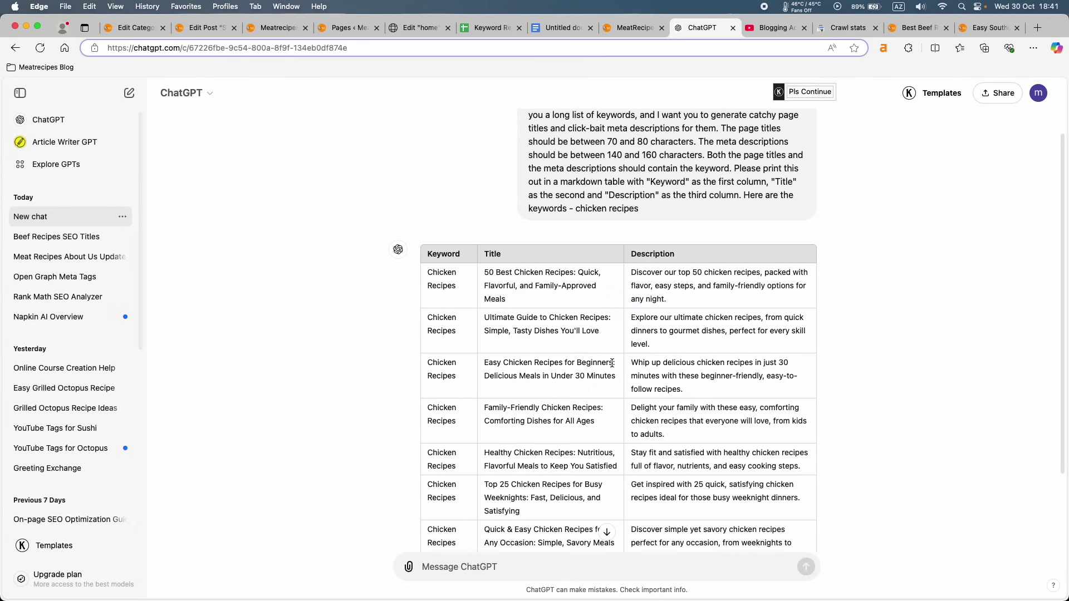
pyautogui.moveTo(609, 379); pyautogui.dragTo(482, 362)
pyautogui.press('super+c')
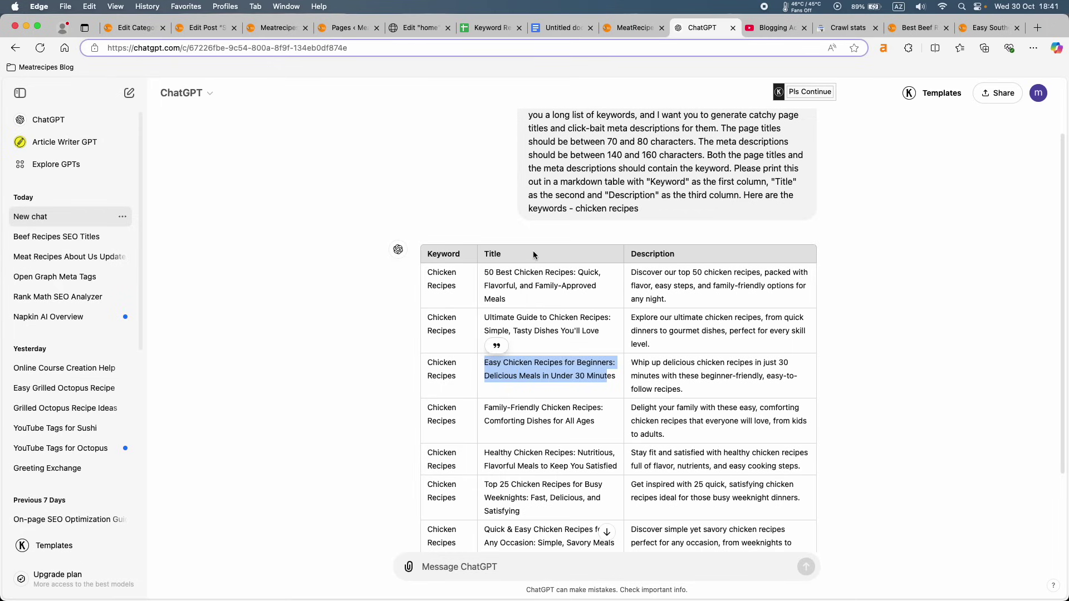
# Back in WordPress, replace the chicken category's snippet title with the copied one, shortened to "Easy Chicken Recipes for Beginners".
pyautogui.click(132, 29)
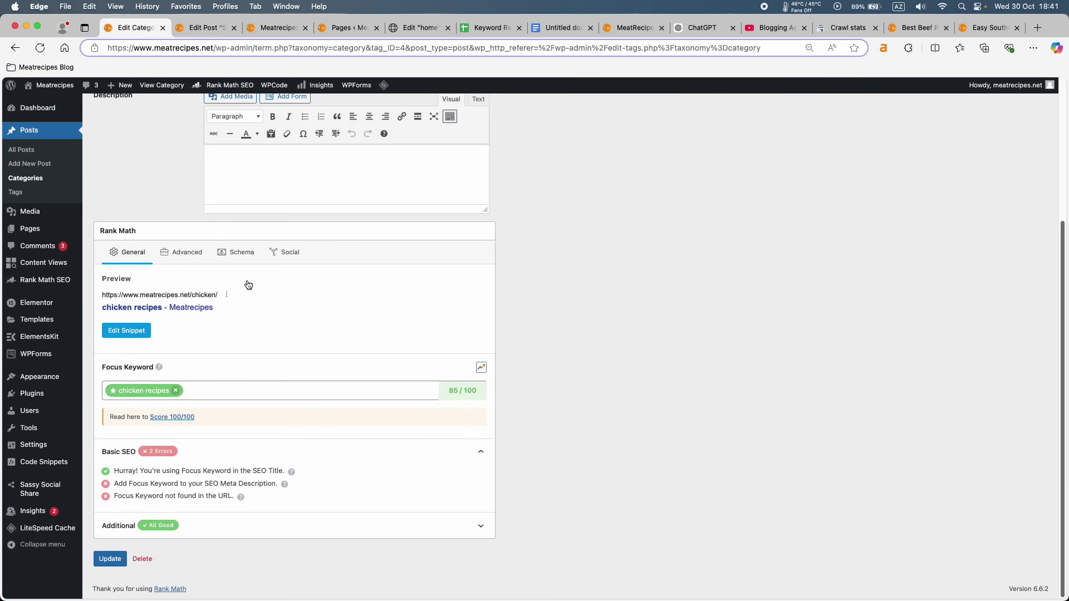
pyautogui.click(127, 331)
pyautogui.click(428, 312)
pyautogui.press('super+a')
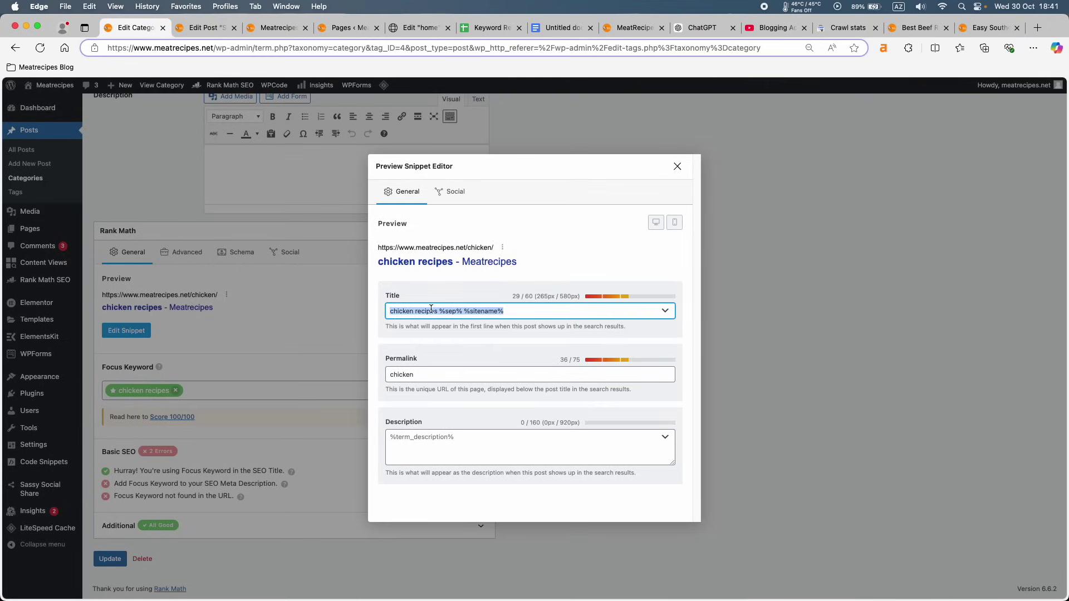
pyautogui.press('super+v')
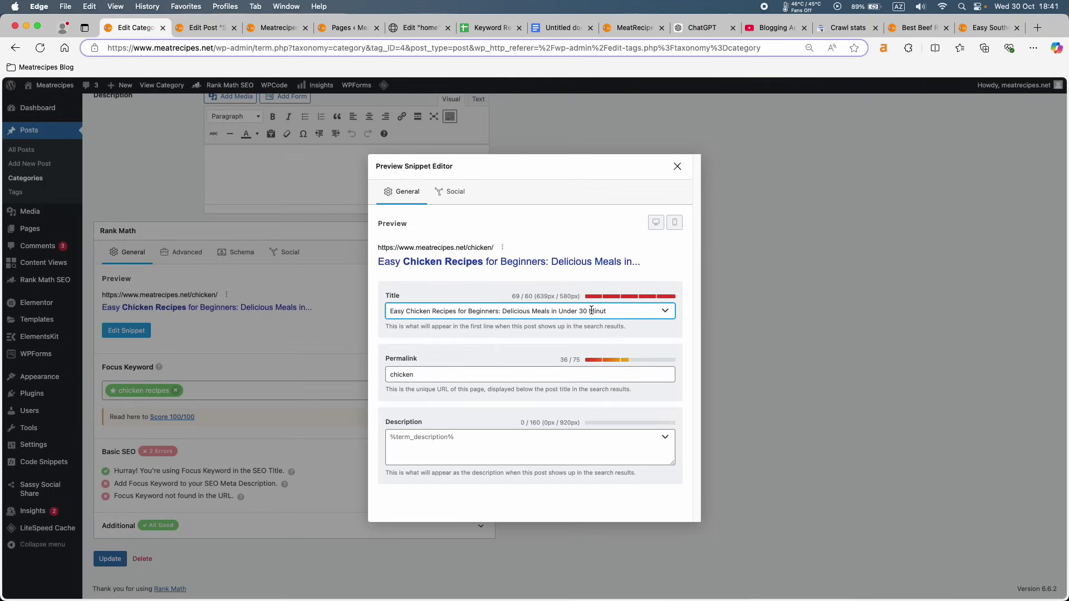
pyautogui.hotkey('alt', 'Left')
pyautogui.moveTo(499, 312); pyautogui.dragTo(500, 335)
pyautogui.press('BackSpace')
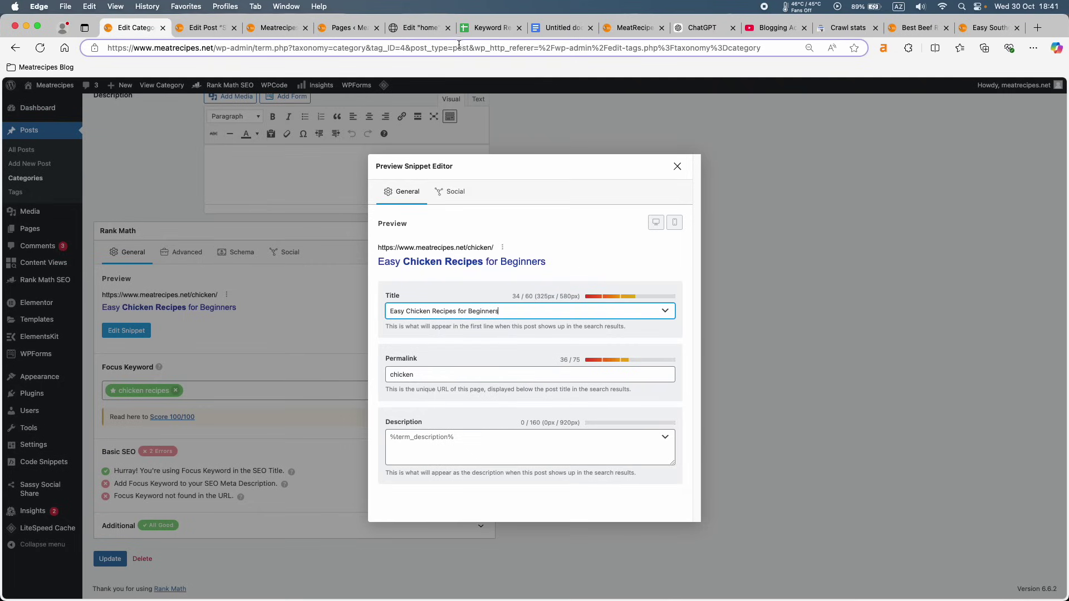
# Copy the first generated description, "Discover our top 50 chicken recipes...", from ChatGPT into the chicken category's snippet description.
pyautogui.moveTo(702, 29); pyautogui.dragTo(218, 29)
pyautogui.scroll(-4, 503, 348)
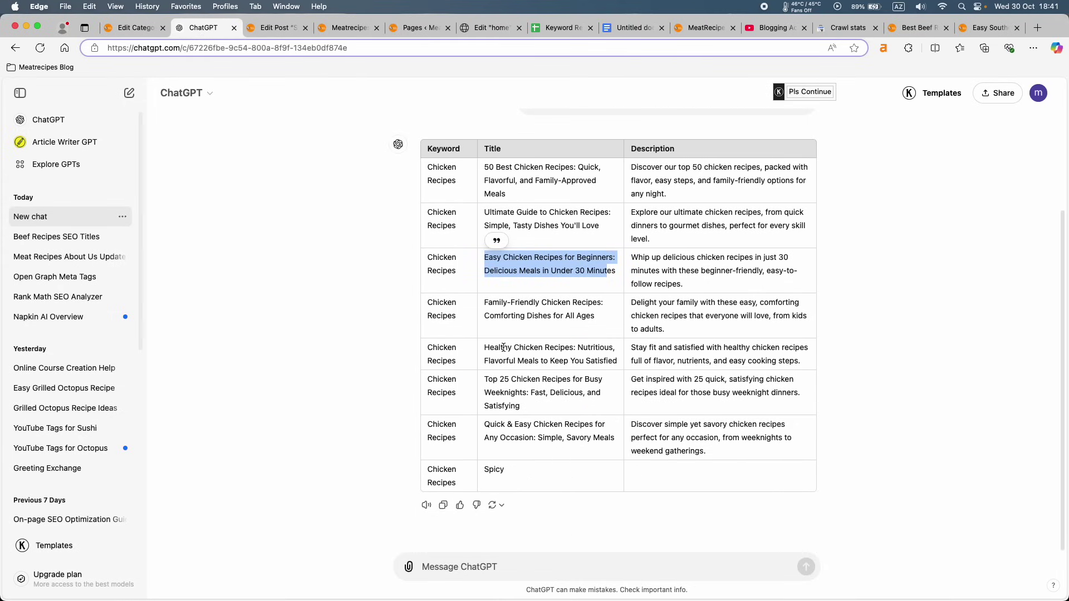
pyautogui.scroll(2, 527, 427)
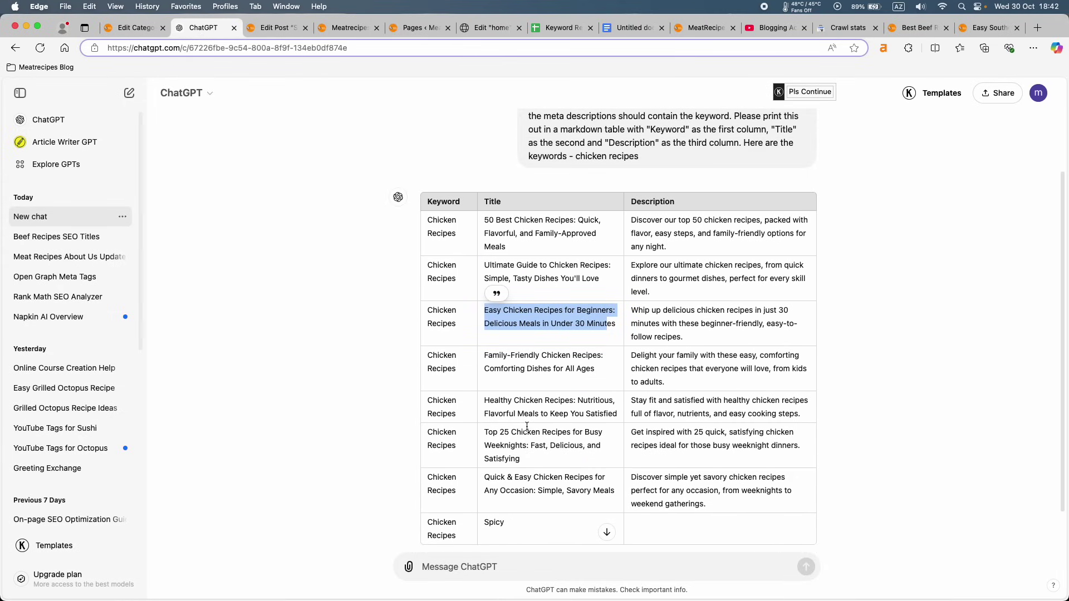
pyautogui.scroll(1, 668, 320)
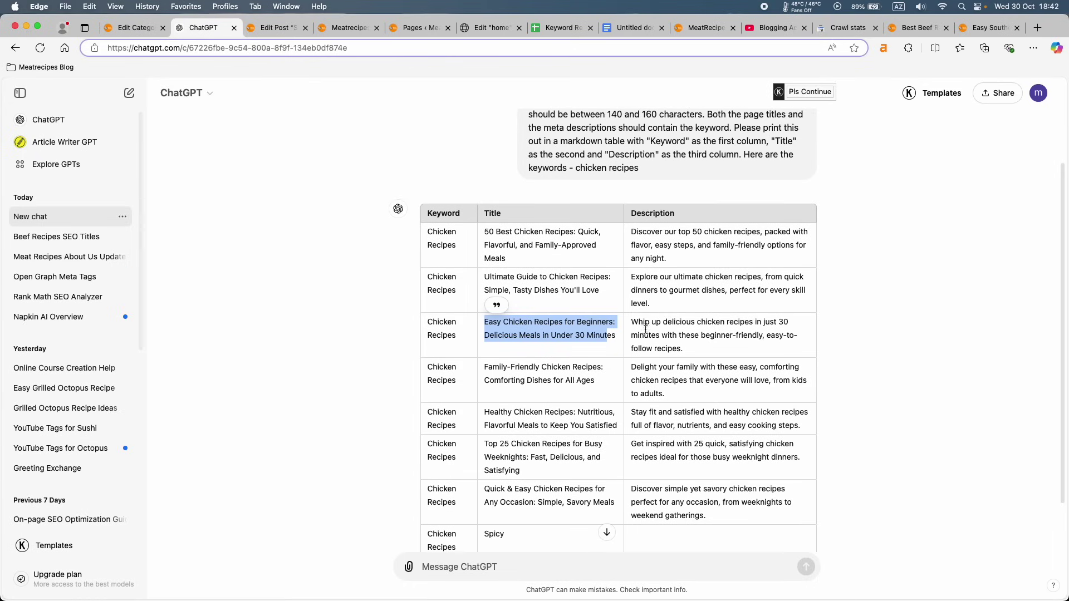
pyautogui.moveTo(631, 229); pyautogui.dragTo(669, 254)
pyautogui.press('super+c')
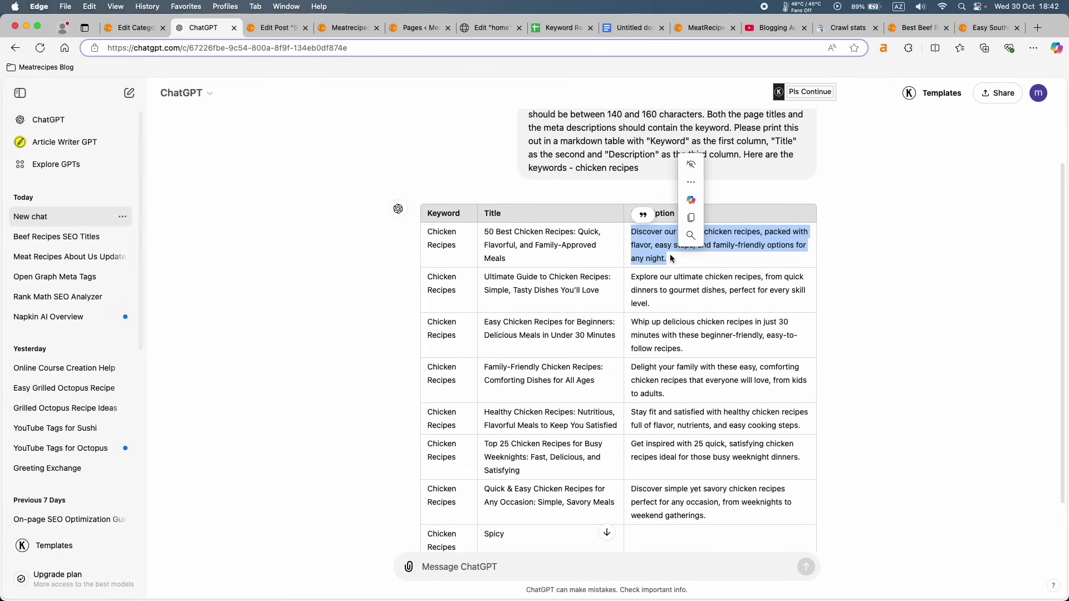
pyautogui.click(134, 28)
pyautogui.click(432, 462)
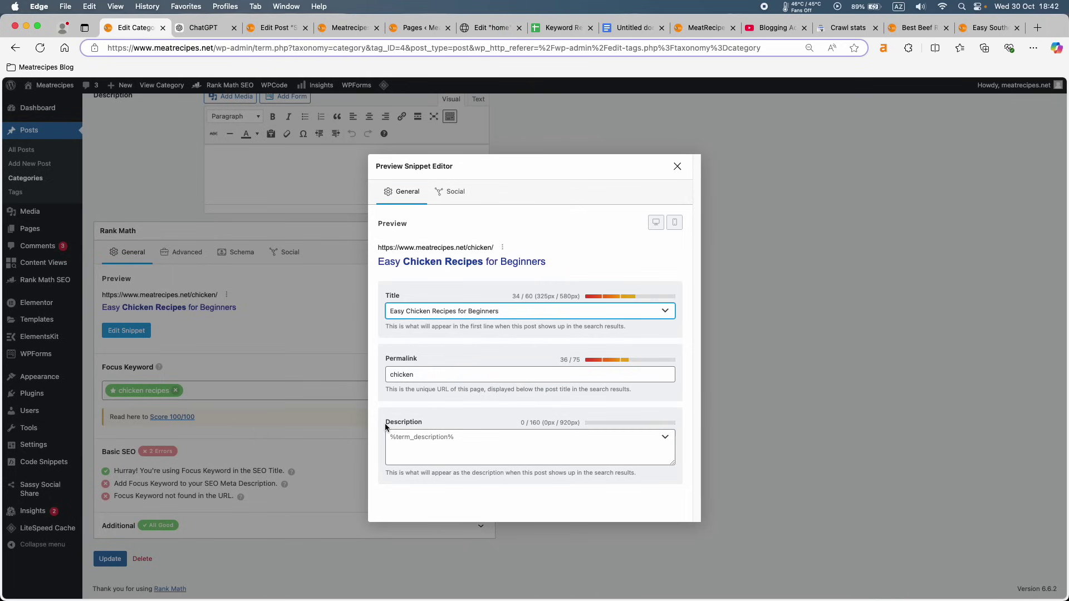
pyautogui.press('super+v')
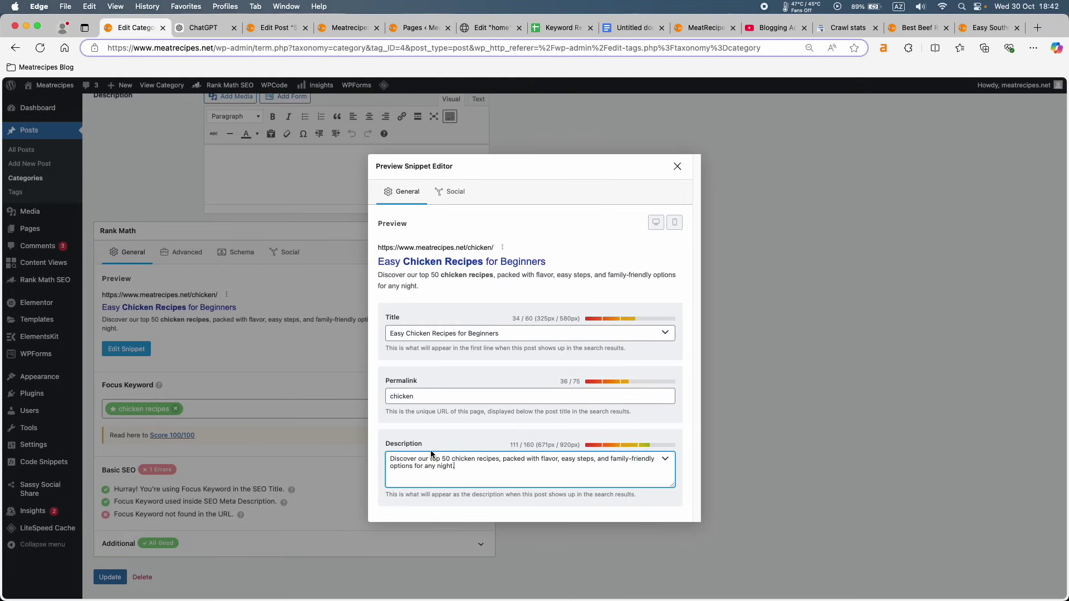
# Close the snippet editor, update the chicken category and return to the categories list.
pyautogui.click(677, 168)
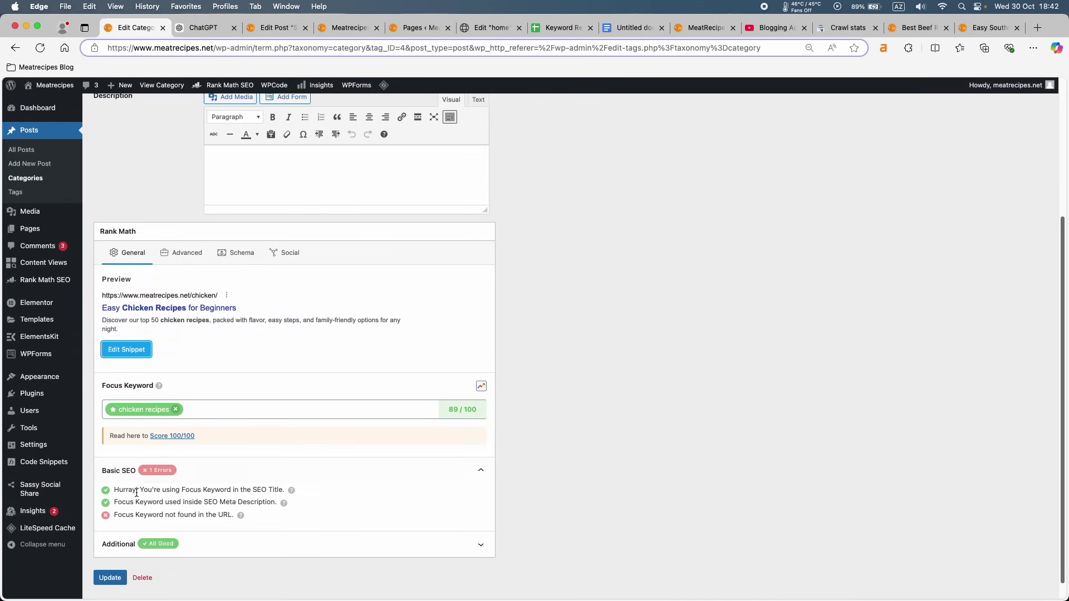
pyautogui.click(111, 578)
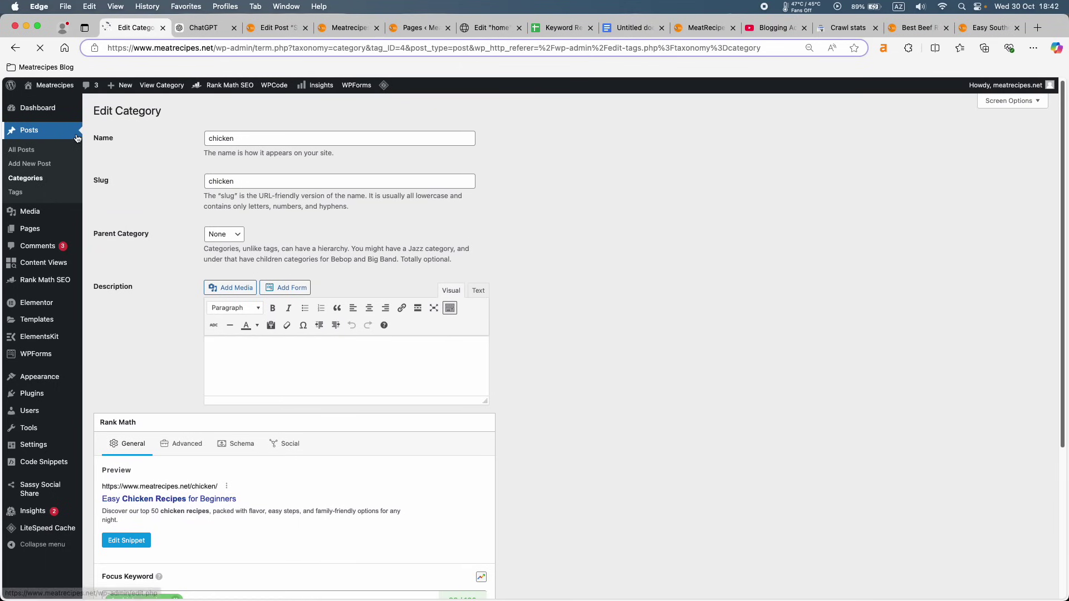
pyautogui.click(34, 178)
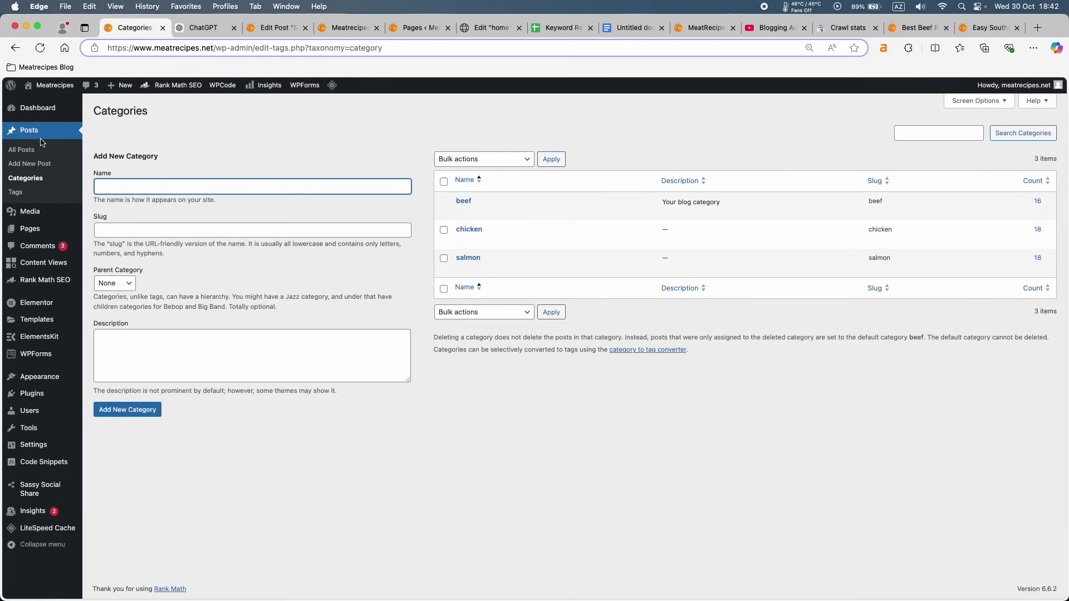
pyautogui.moveTo(44, 231)
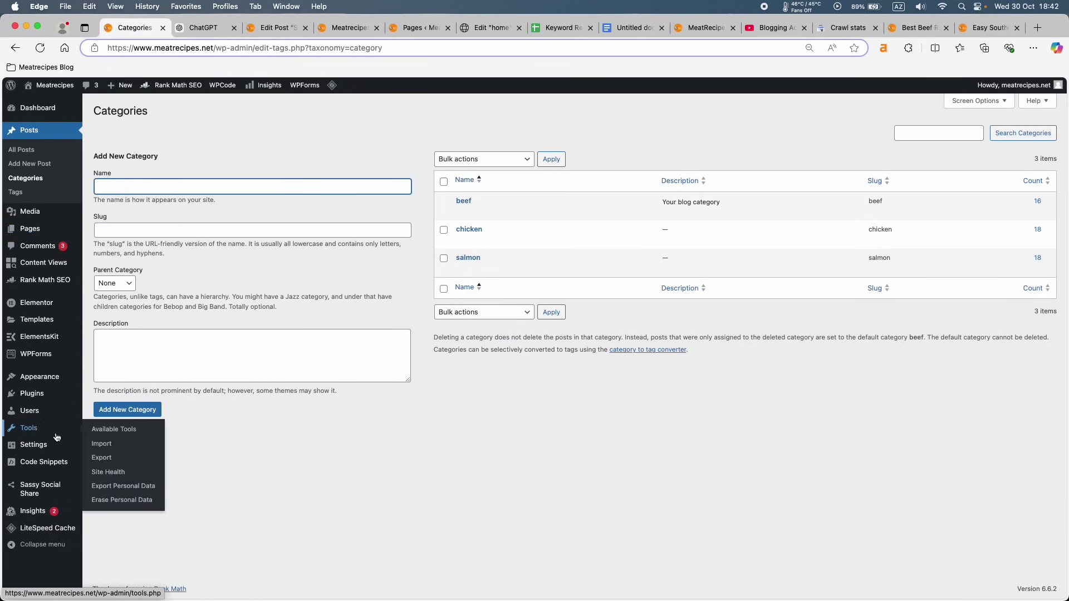
pyautogui.hotkey('ctrl', 'Right')
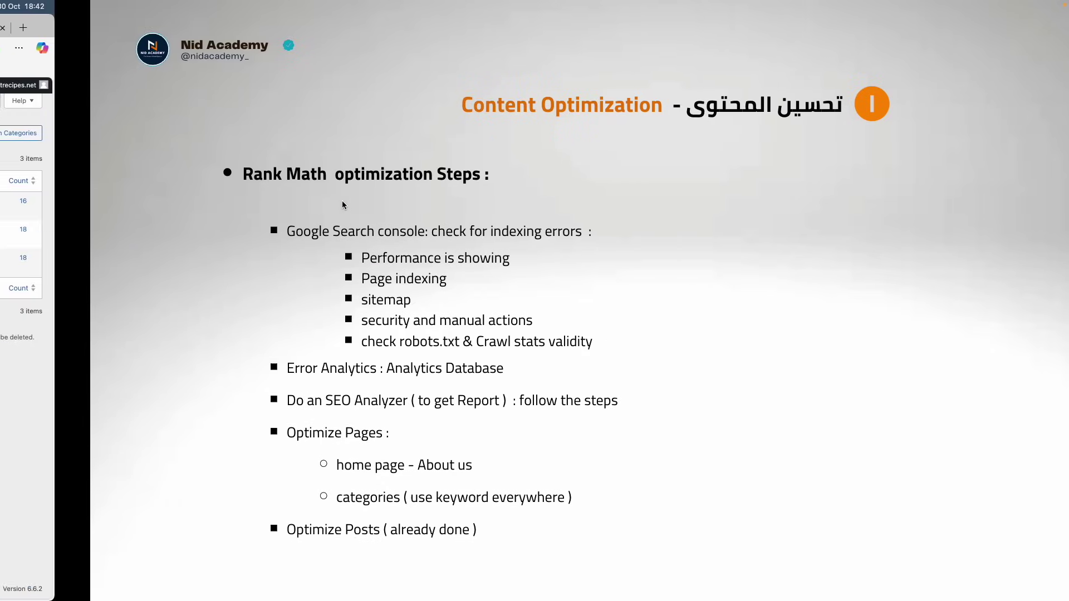
pyautogui.click(341, 205)
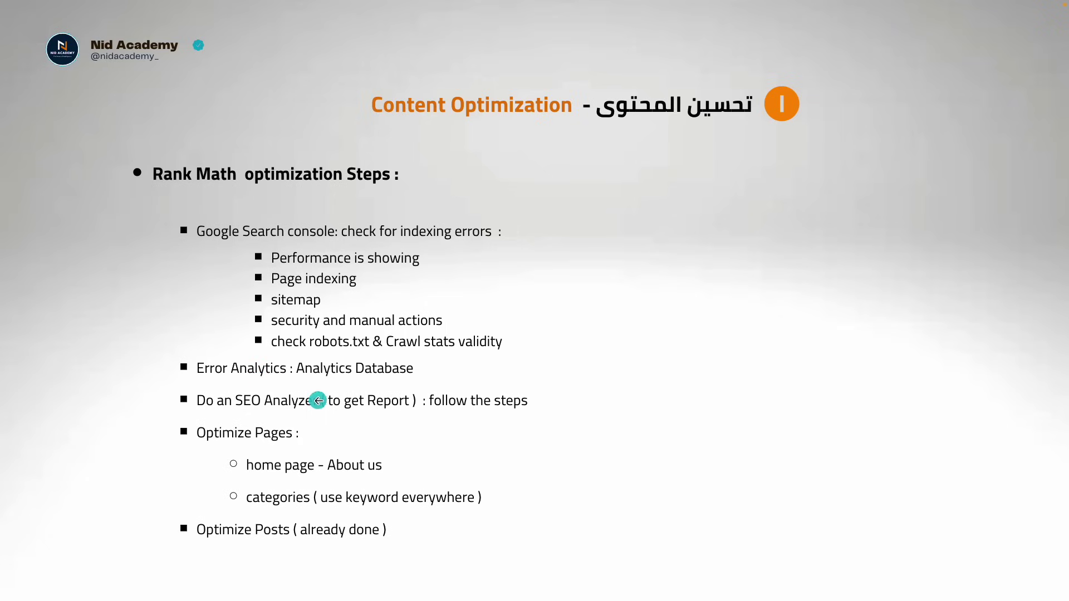
pyautogui.hotkey('ctrl', 'Left')
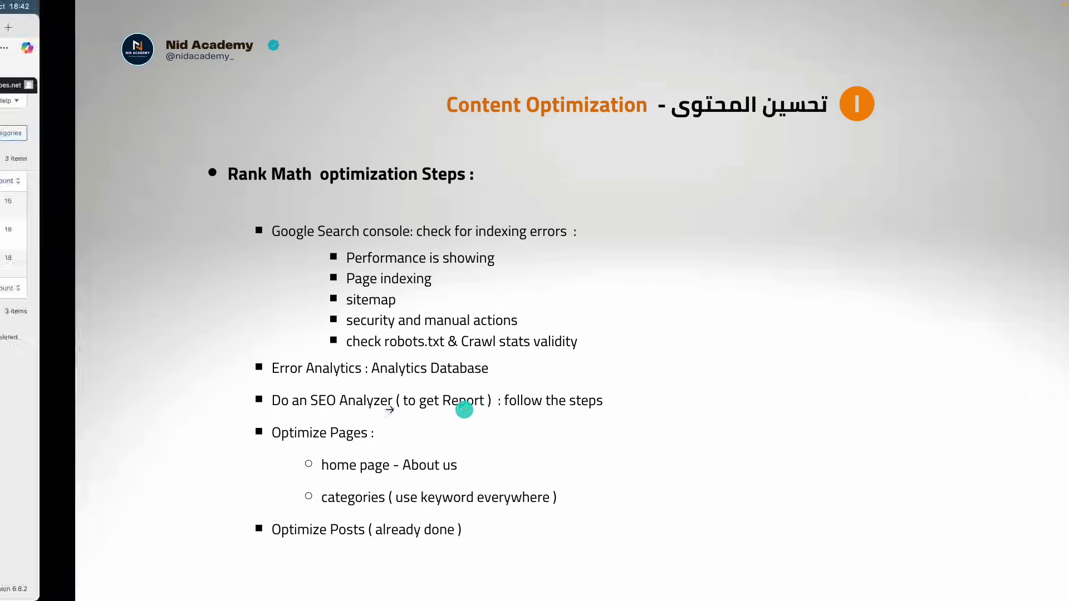
pyautogui.moveTo(50, 279)
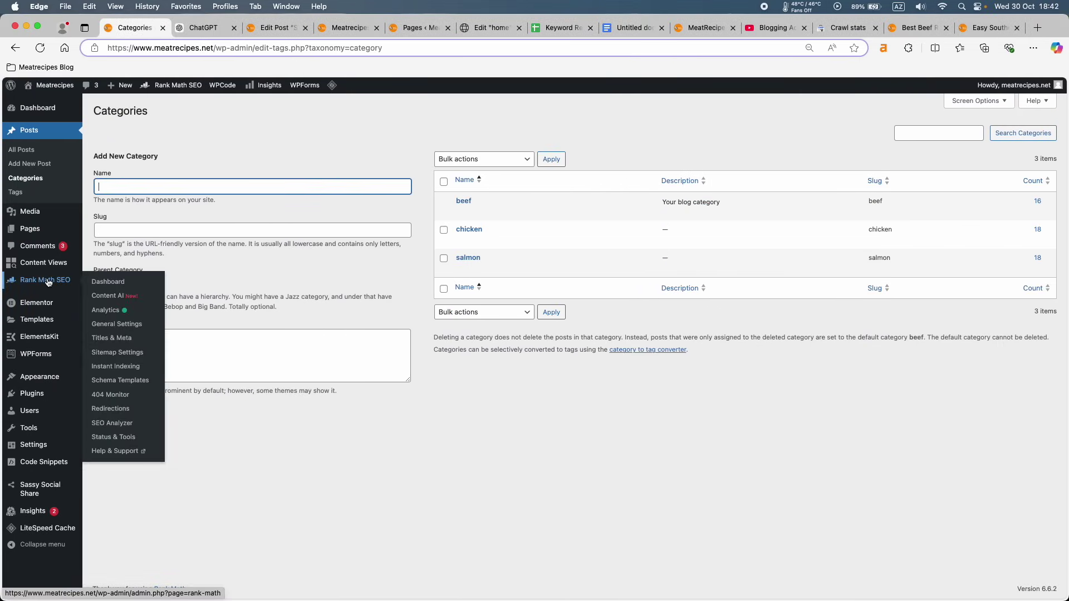
pyautogui.click(110, 410)
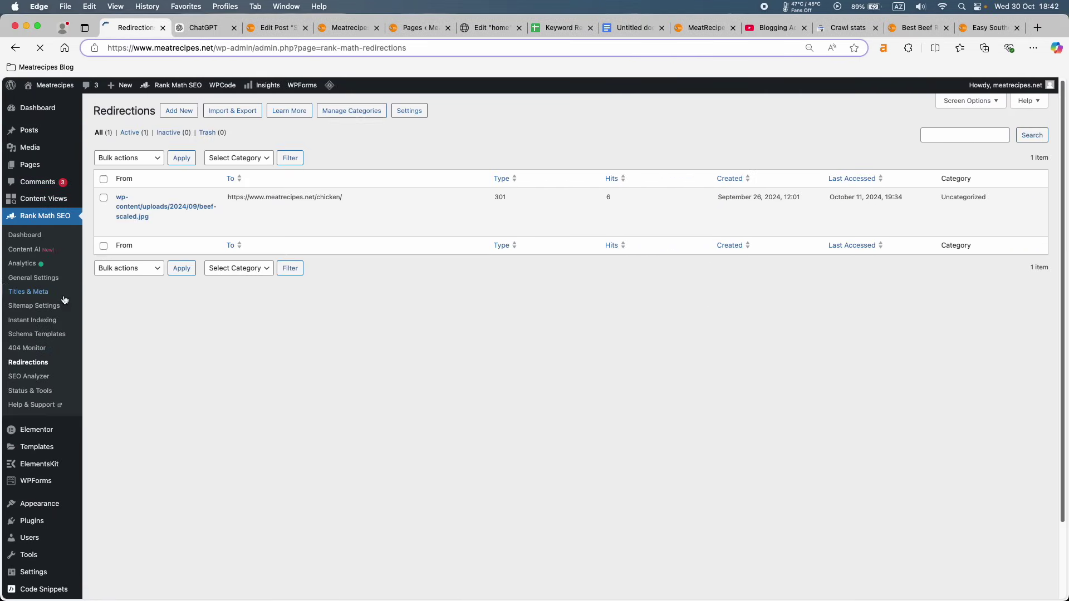
pyautogui.click(53, 348)
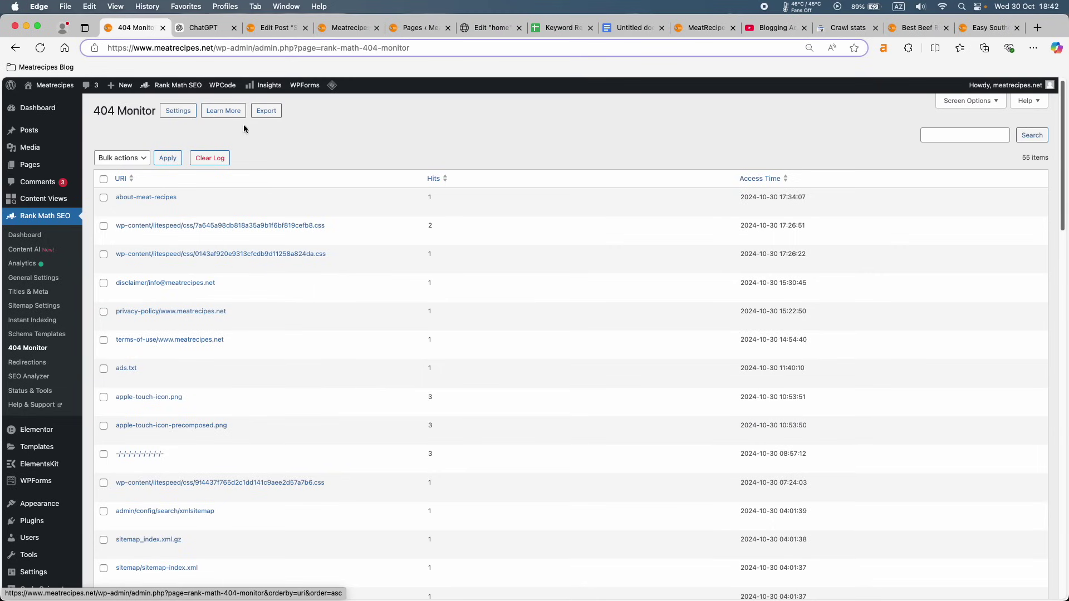
pyautogui.click(29, 376)
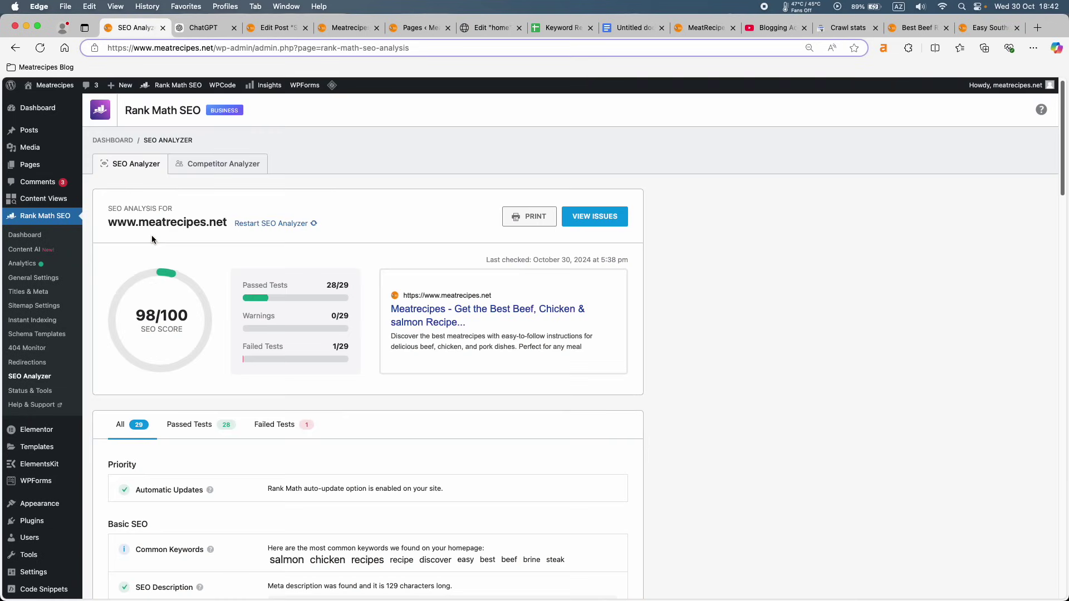
pyautogui.click(263, 222)
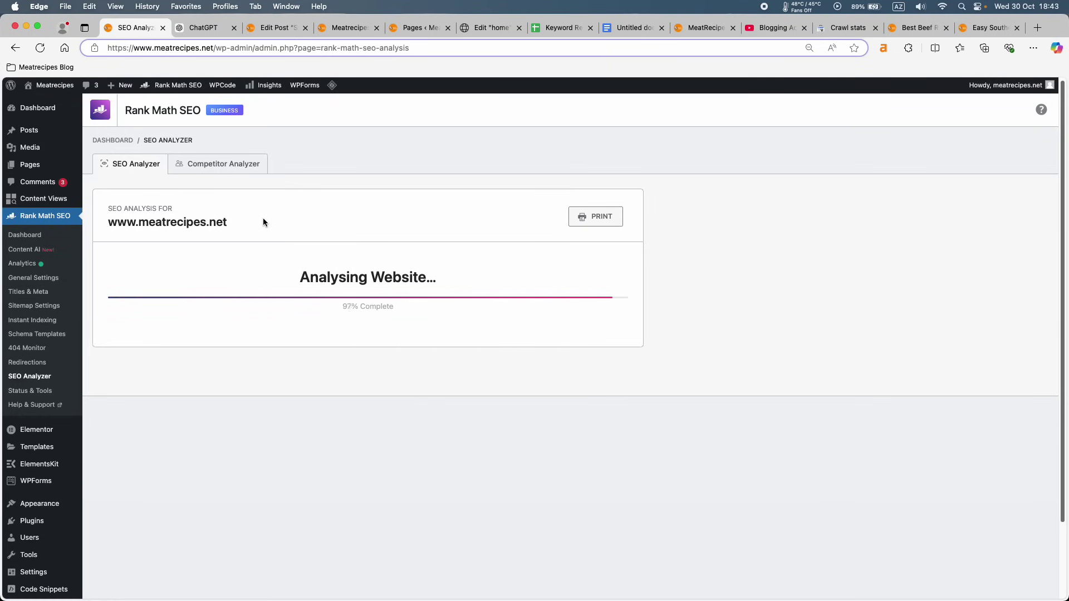
pyautogui.hotkey('ctrl', 'Right')
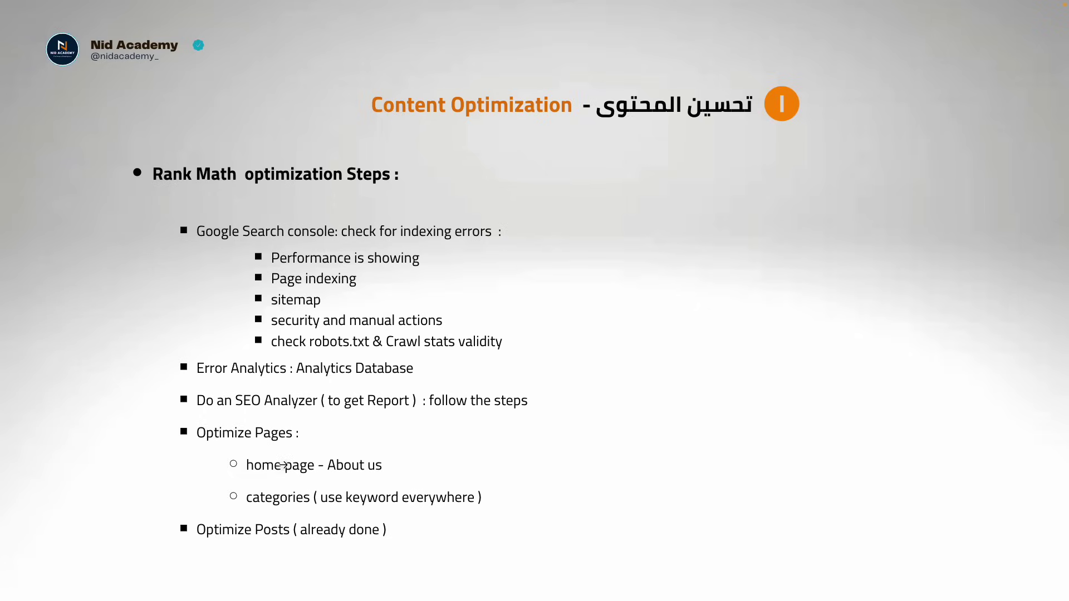
pyautogui.press('Right')
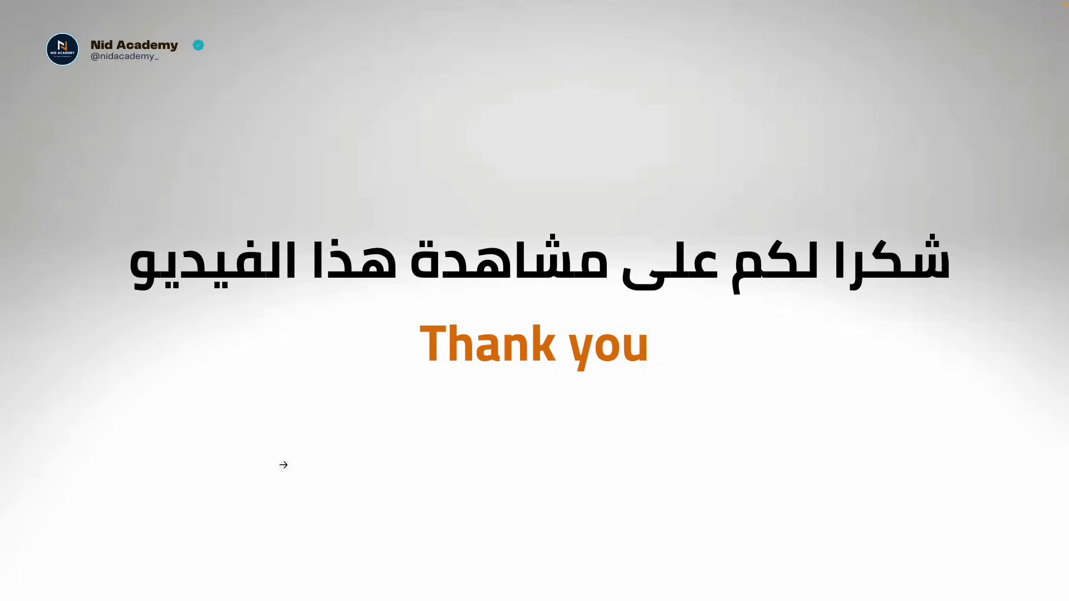
pyautogui.press('Escape')
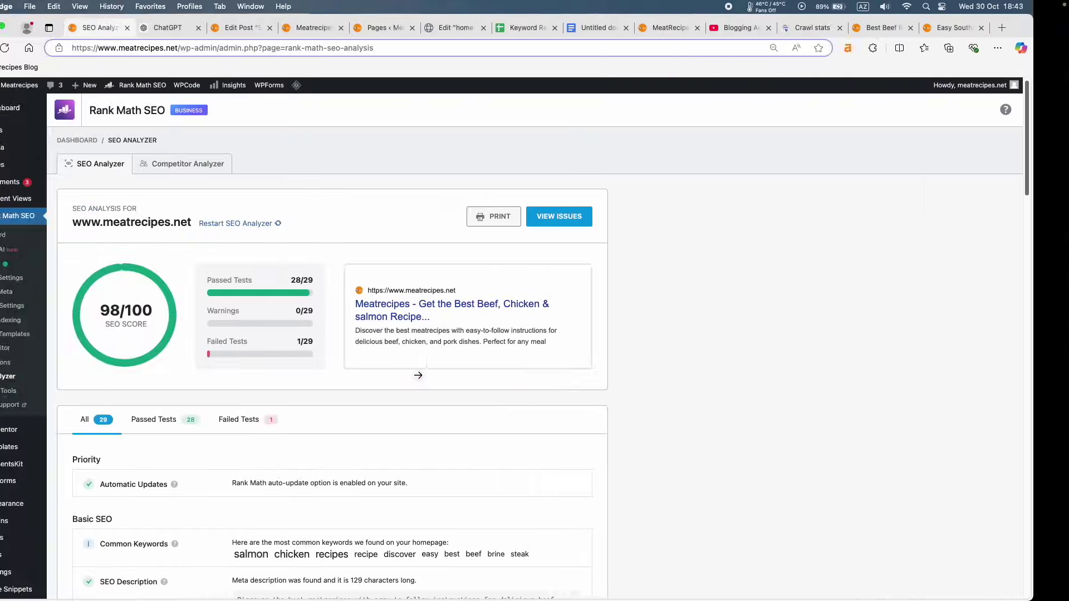